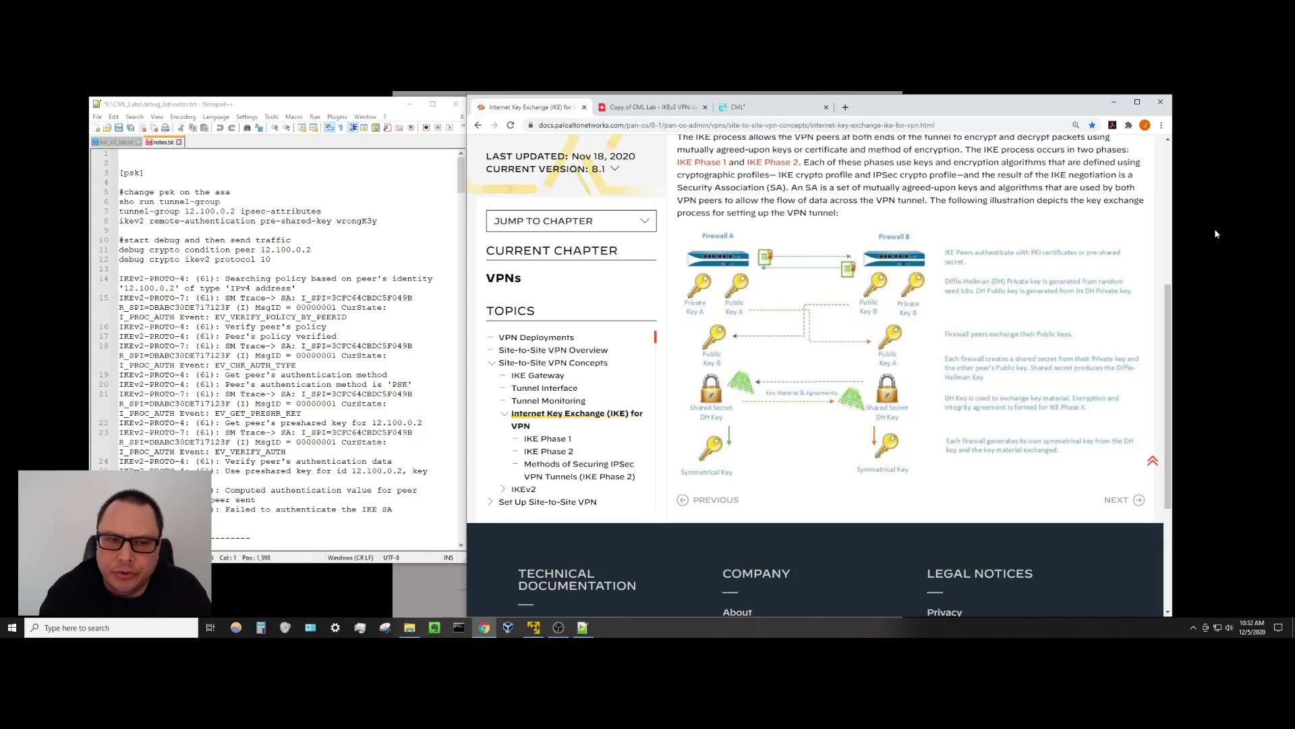
Review the IKEv2 VPN lab topology diagram and the illustration of the Internet Key Exchange process.
click(651, 107)
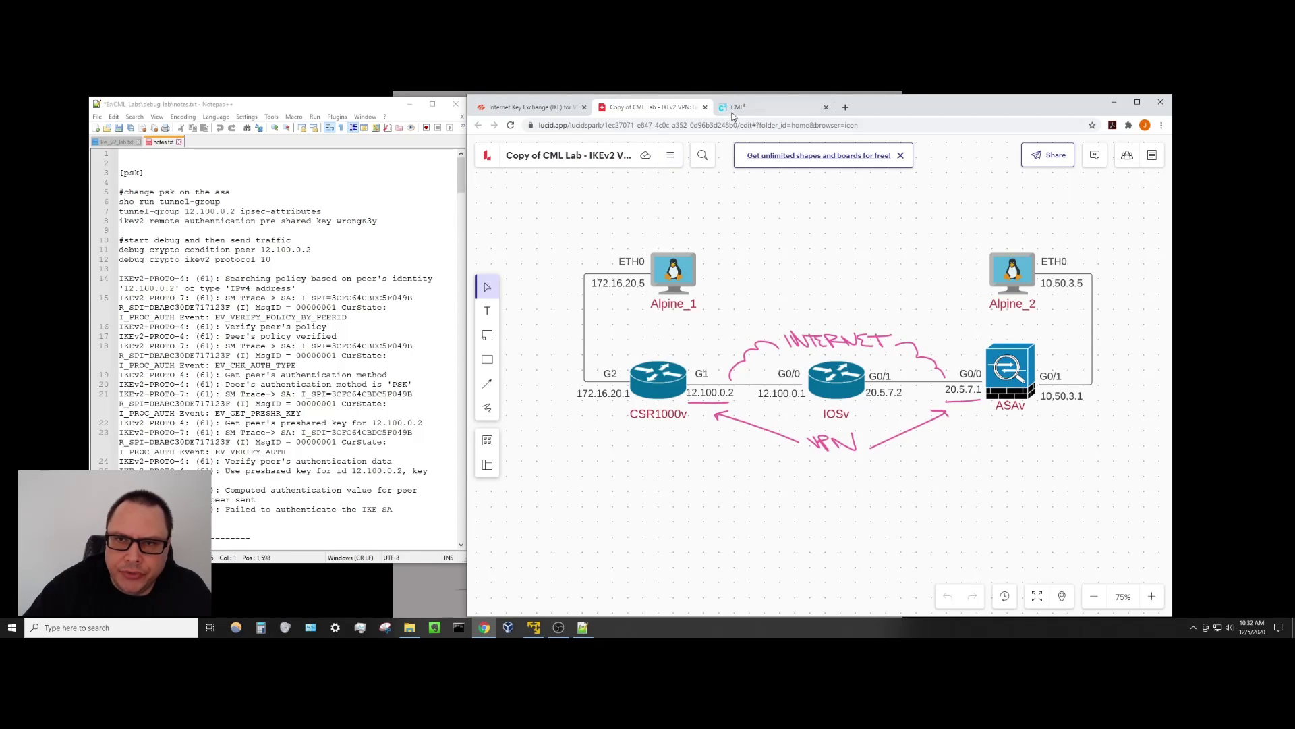
click(548, 112)
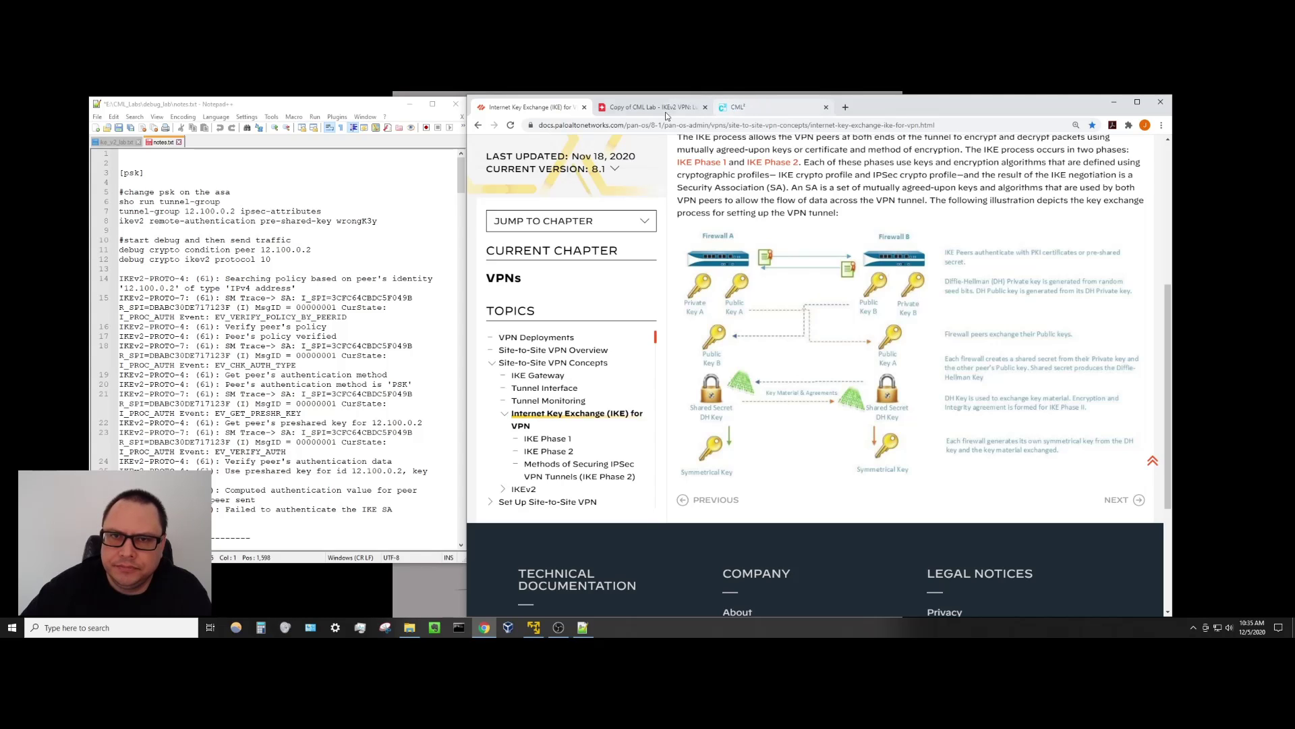
click(649, 108)
Switch to the CML lab and list the IKEv2 security associations on asav-0 with "sho crypto ikev2 sa".
click(739, 107)
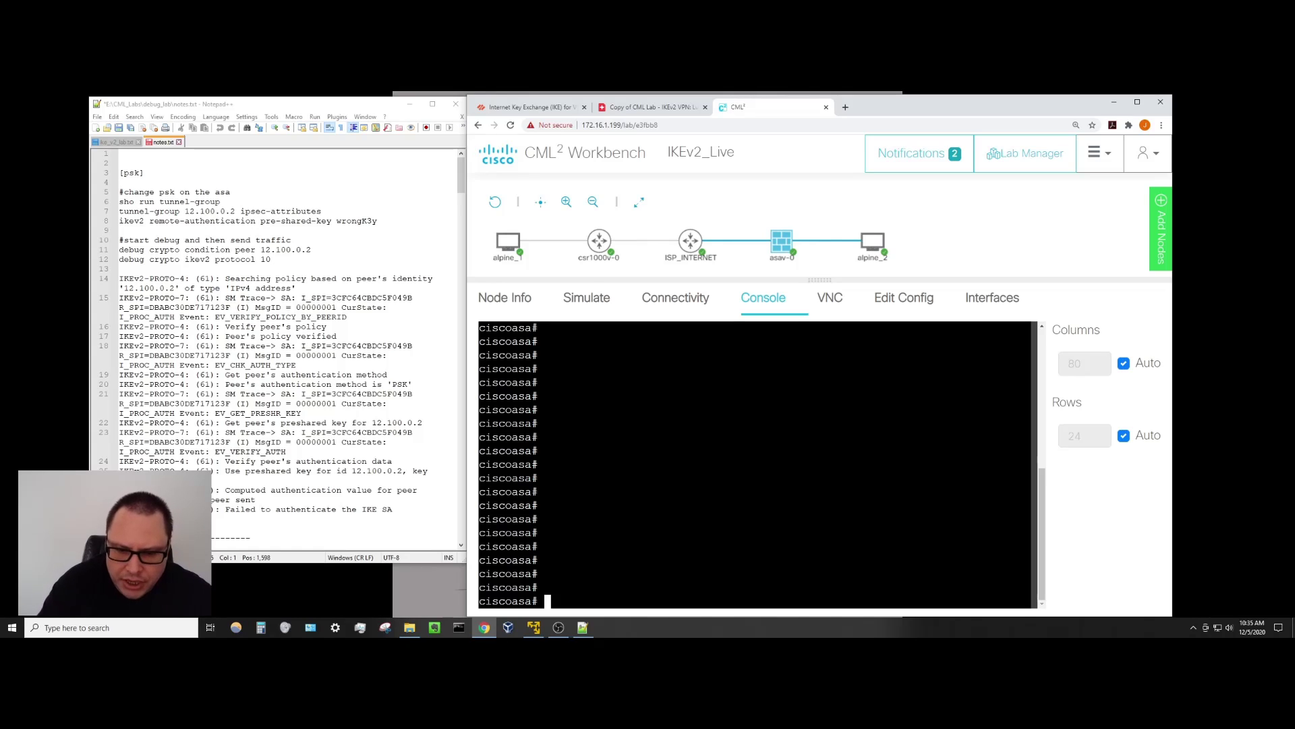
text(sho cry)
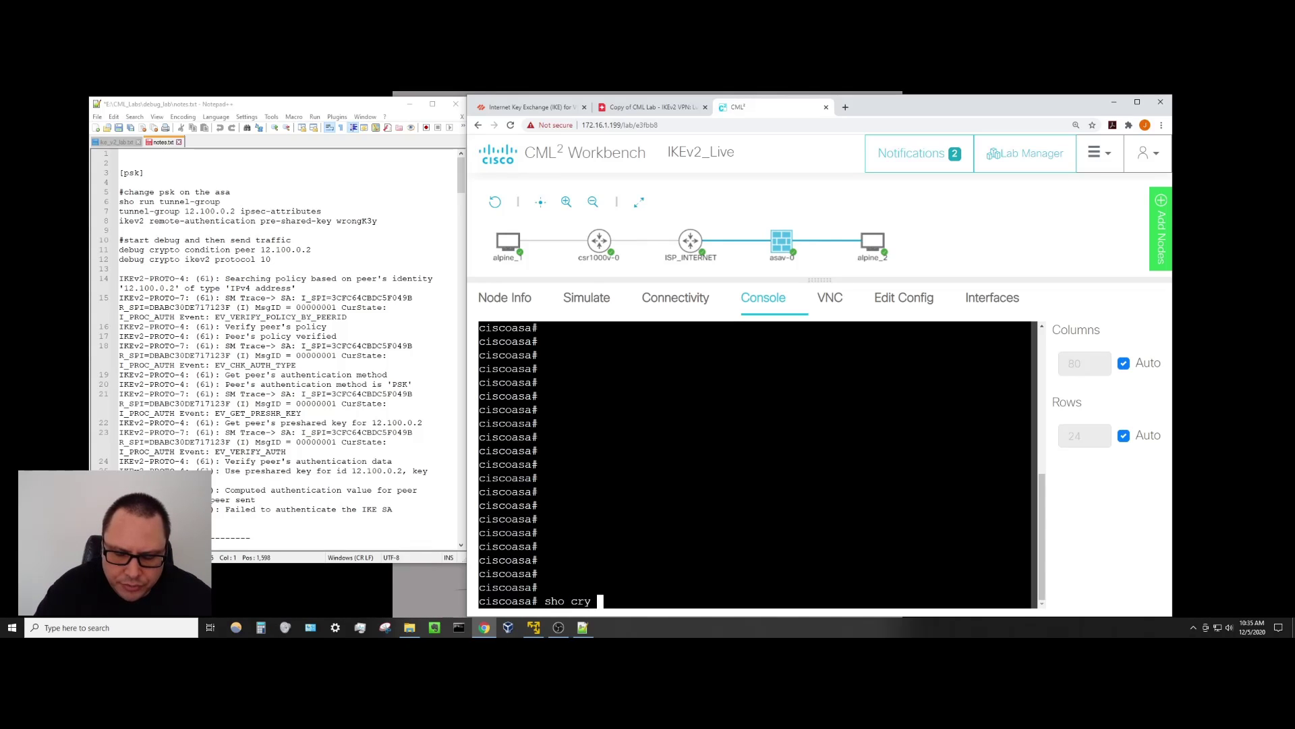
key(BackSpace)
text(po)
key(BackSpace)
text(to ikev2 sa)
key(Return)
key(Return)
key(Return)
key(Return)
key(Return)
key(Return)
key(Return)
key(Return)
key(Return)
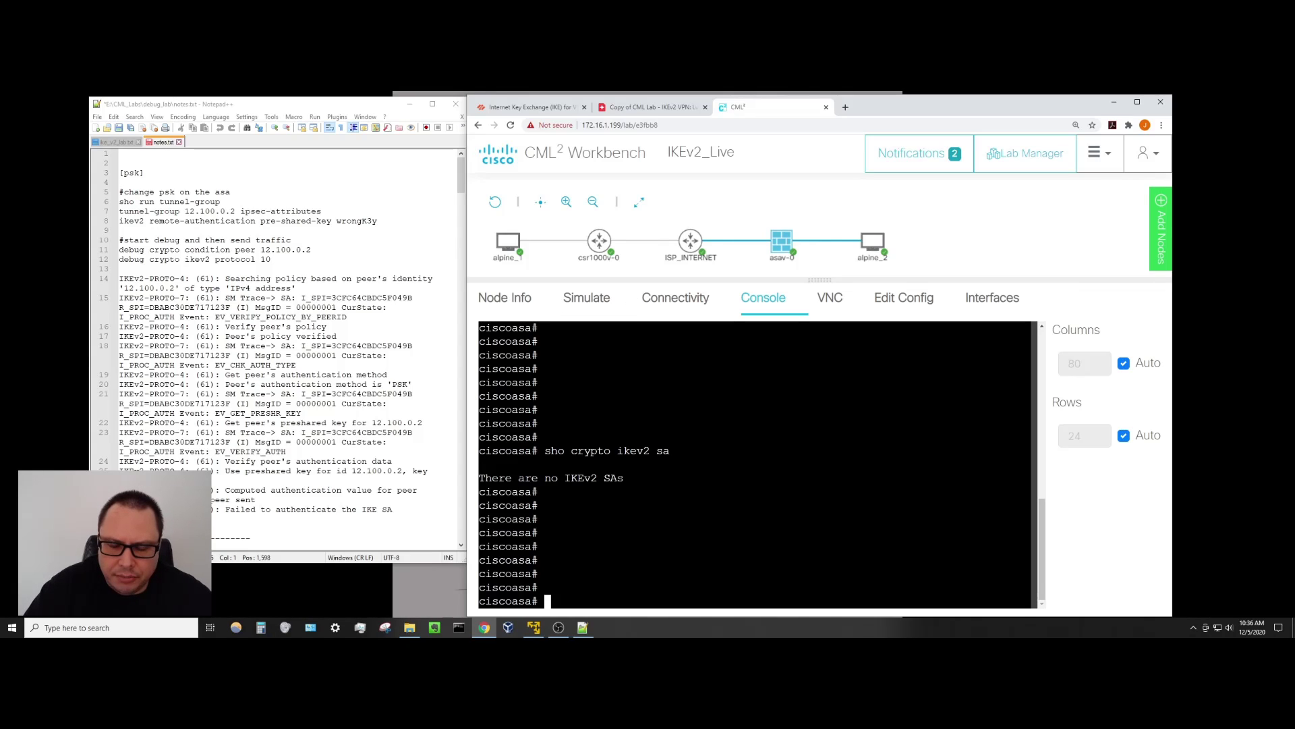
Ping 172.16.20.5 from the alpine_2 console to send traffic through the VPN, and stop the ping after a few packets.
click(873, 243)
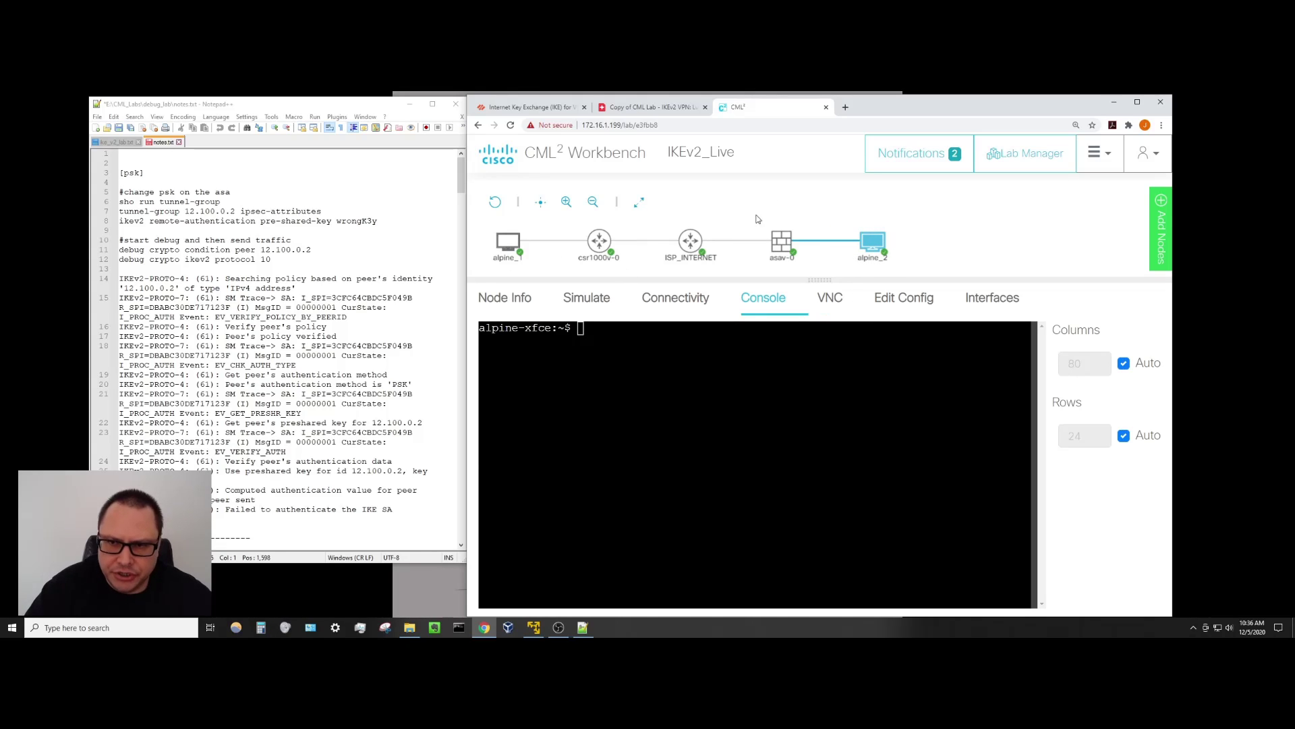
mouse_move(785, 244)
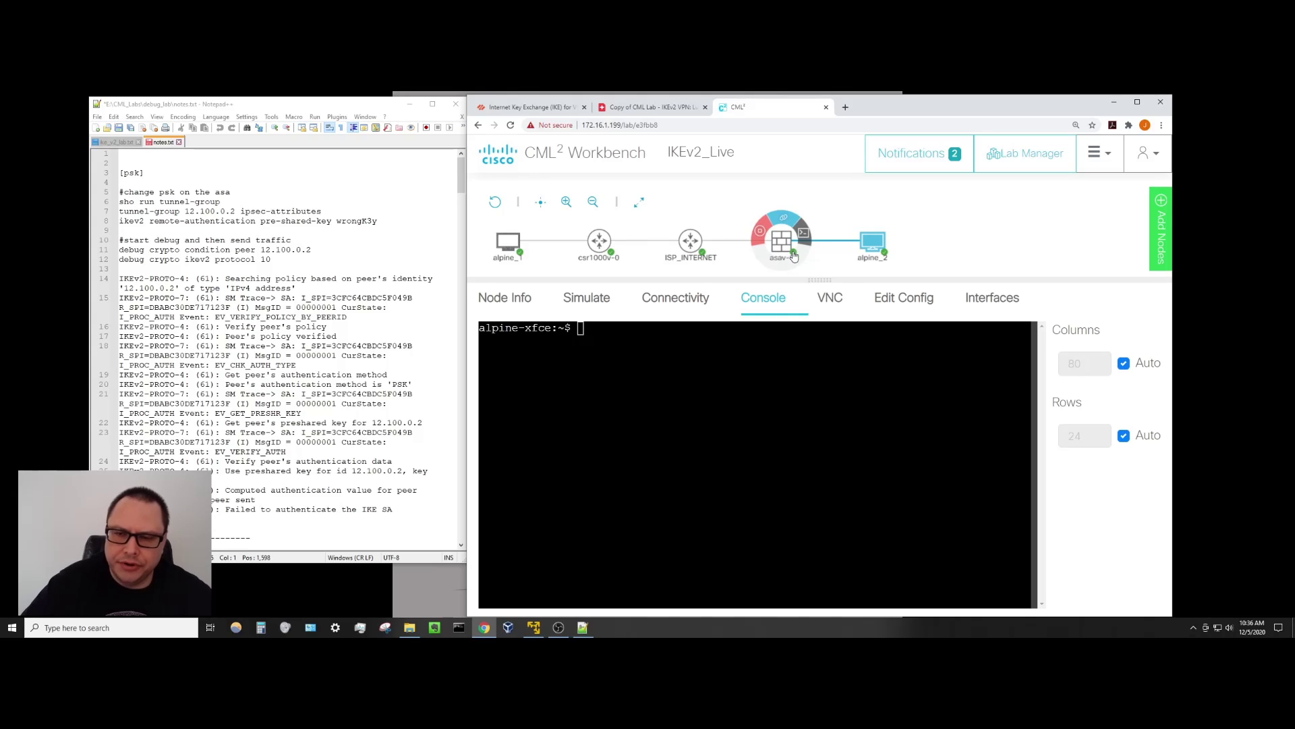
click(784, 244)
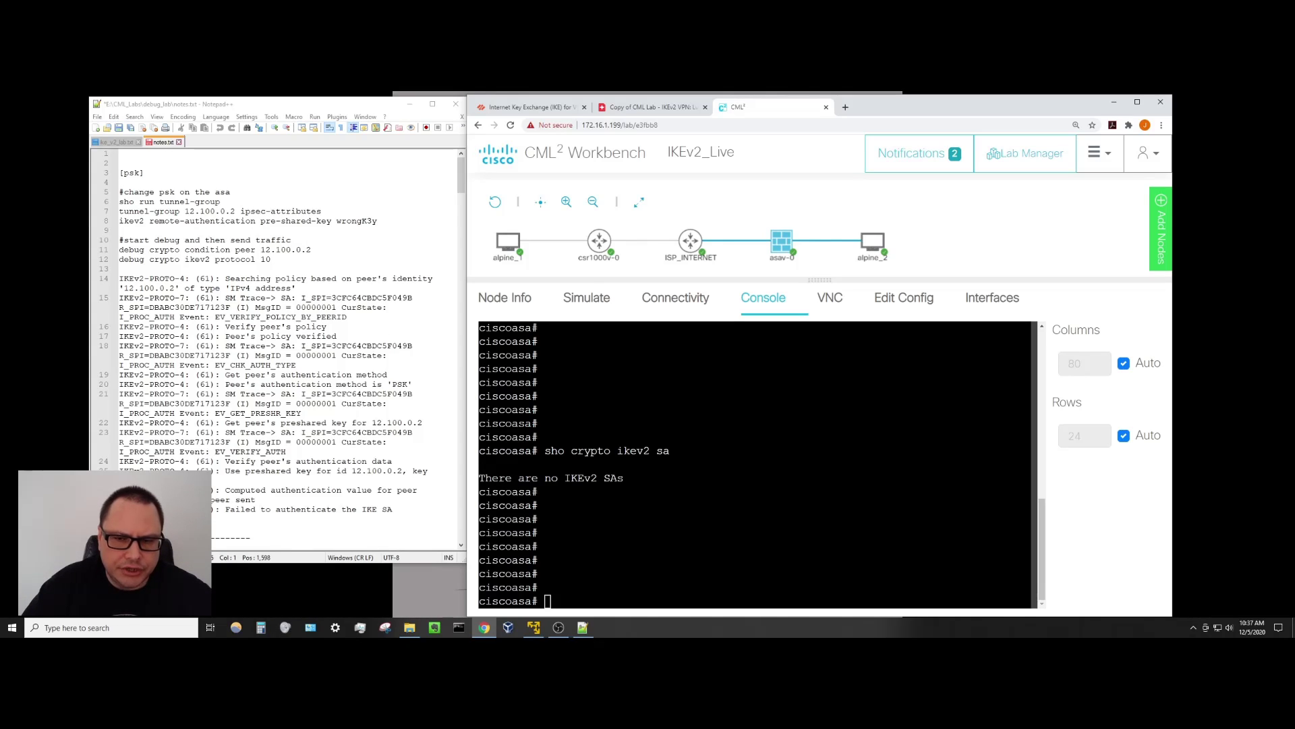
mouse_move(877, 250)
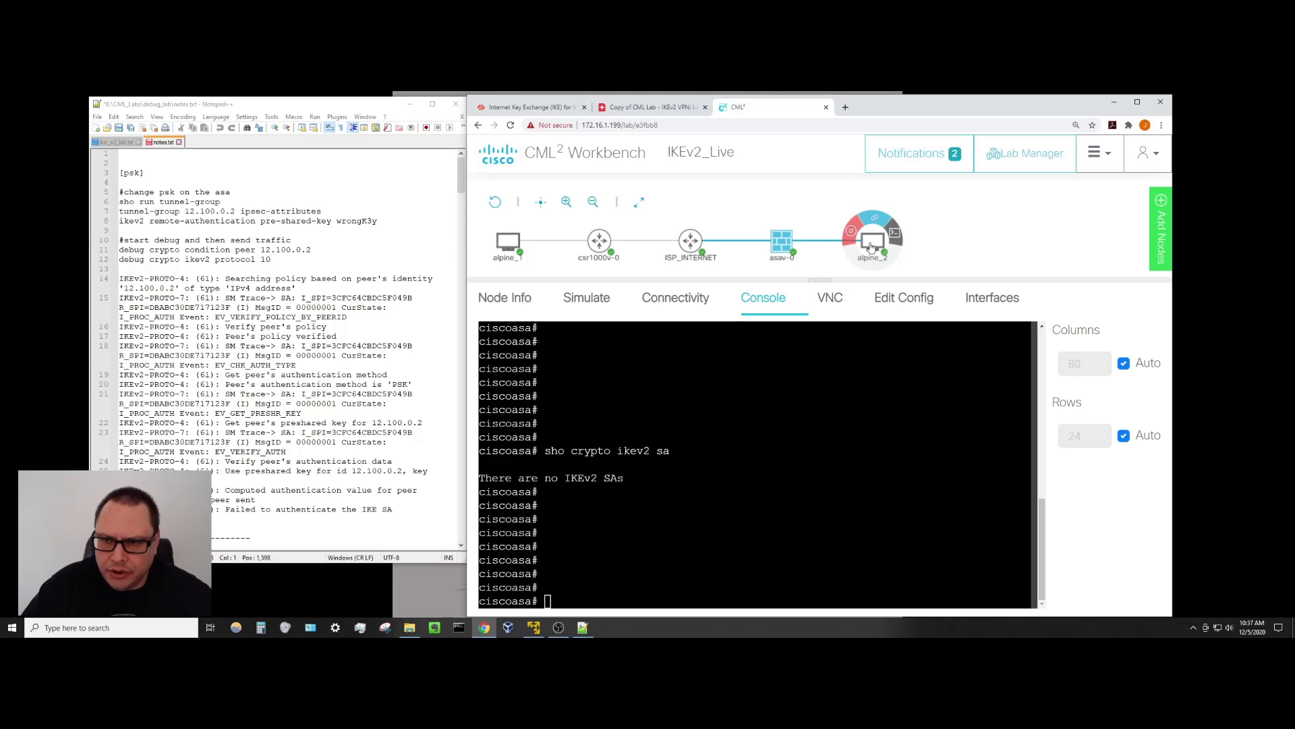
click(871, 247)
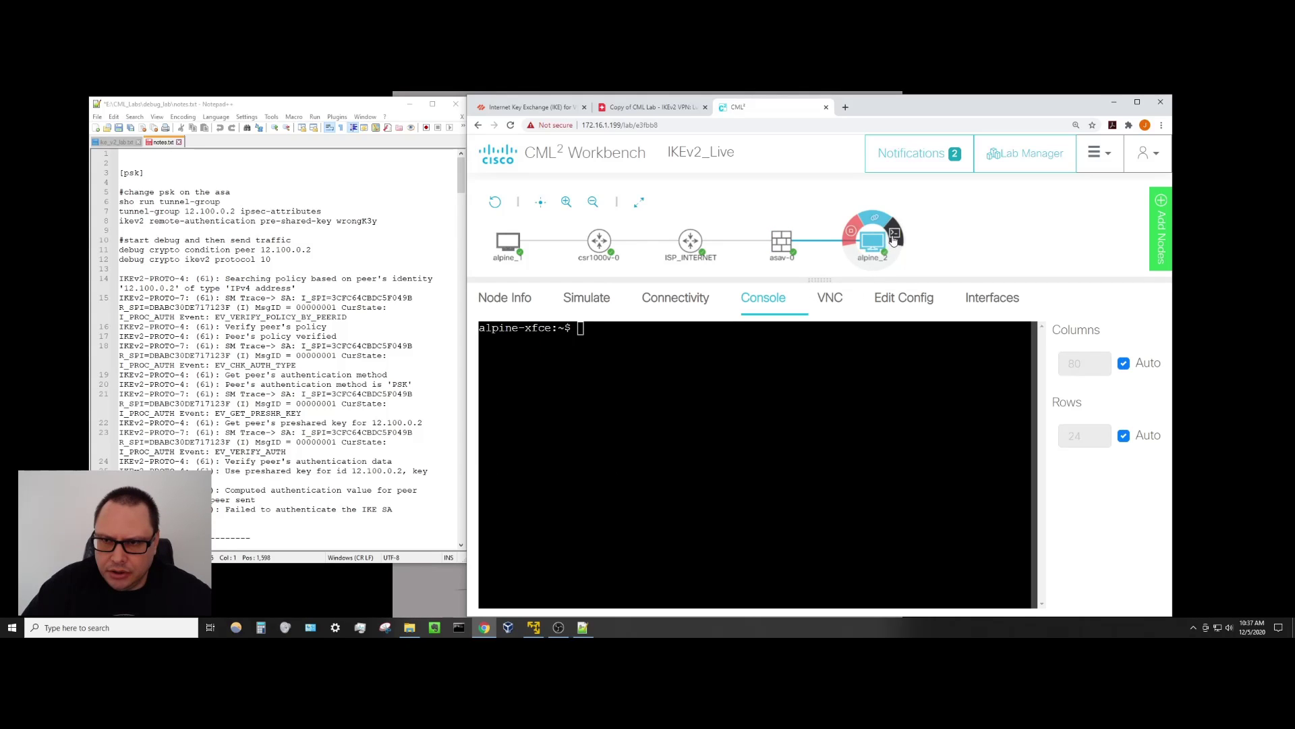
text(ping 172.16.20.5)
key(Return)
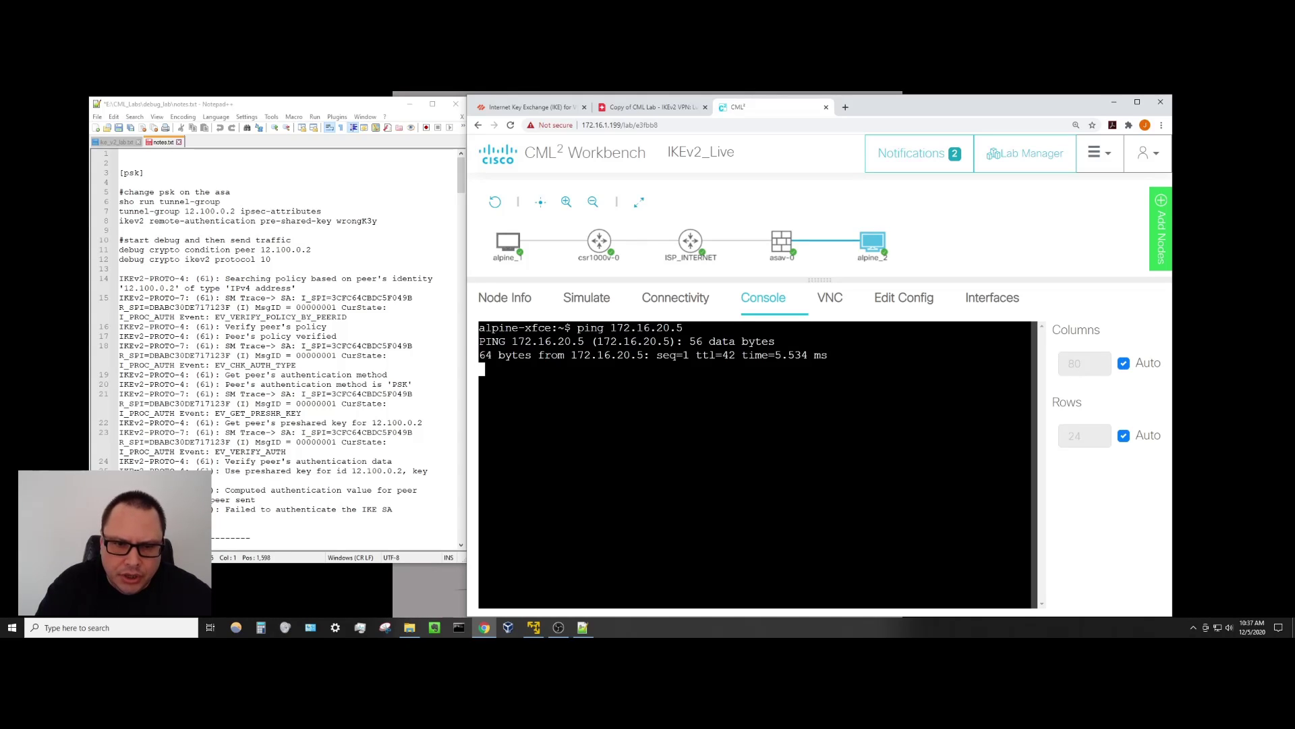
key(ctrl+c)
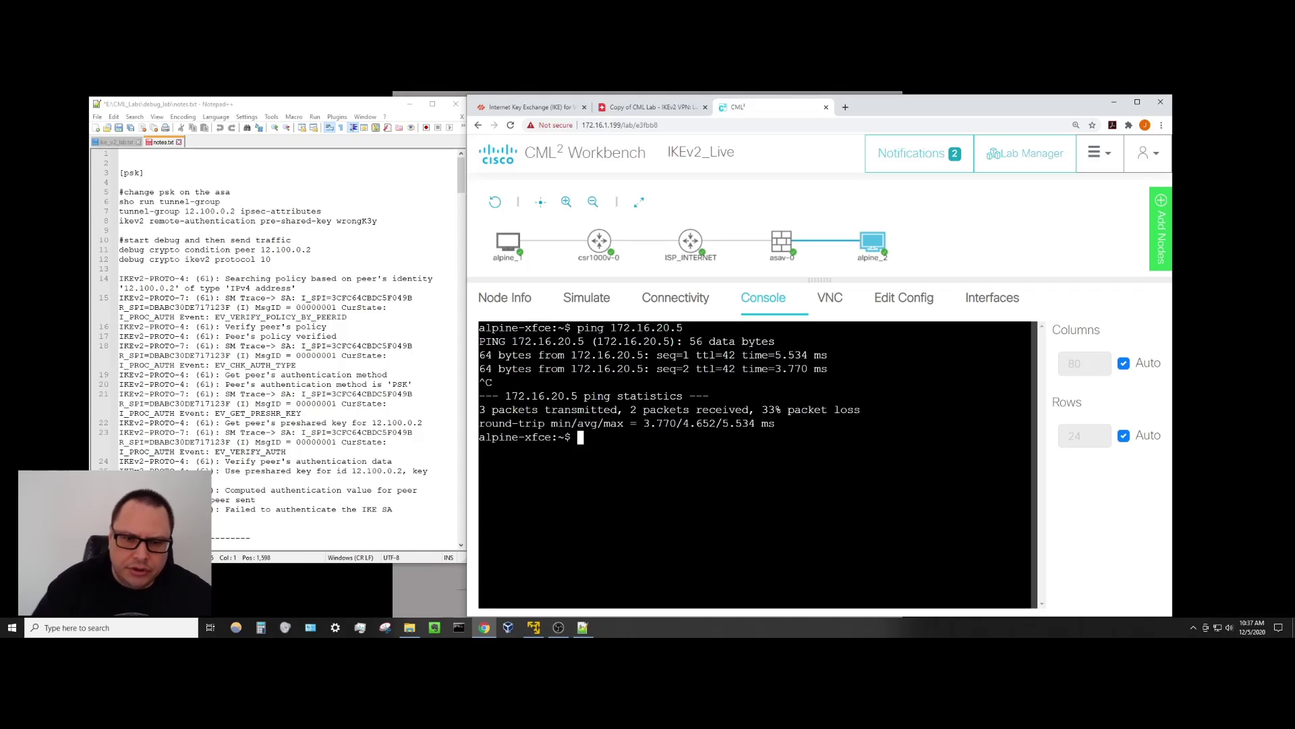
Run "sho crypto ikev2 sa" on asav-0 again and examine the tunnel's role and encryption details.
click(782, 241)
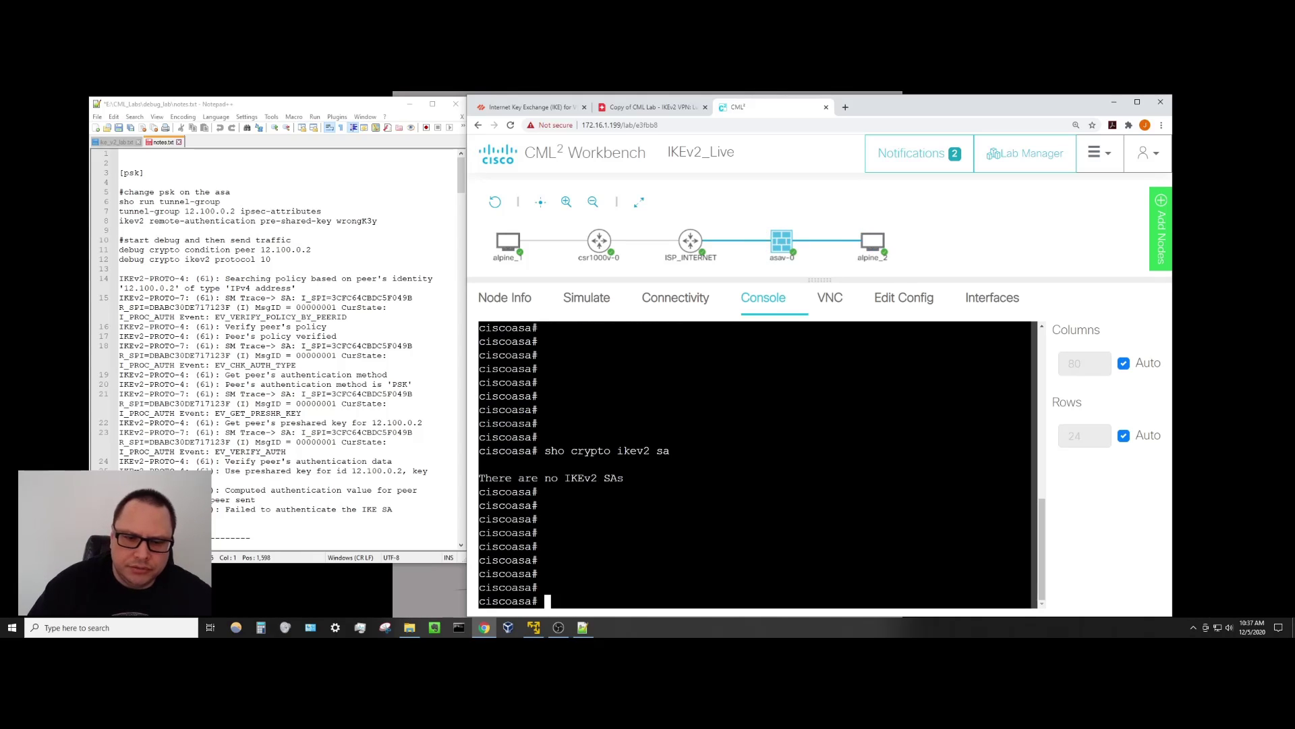
text(sho crypto ik)
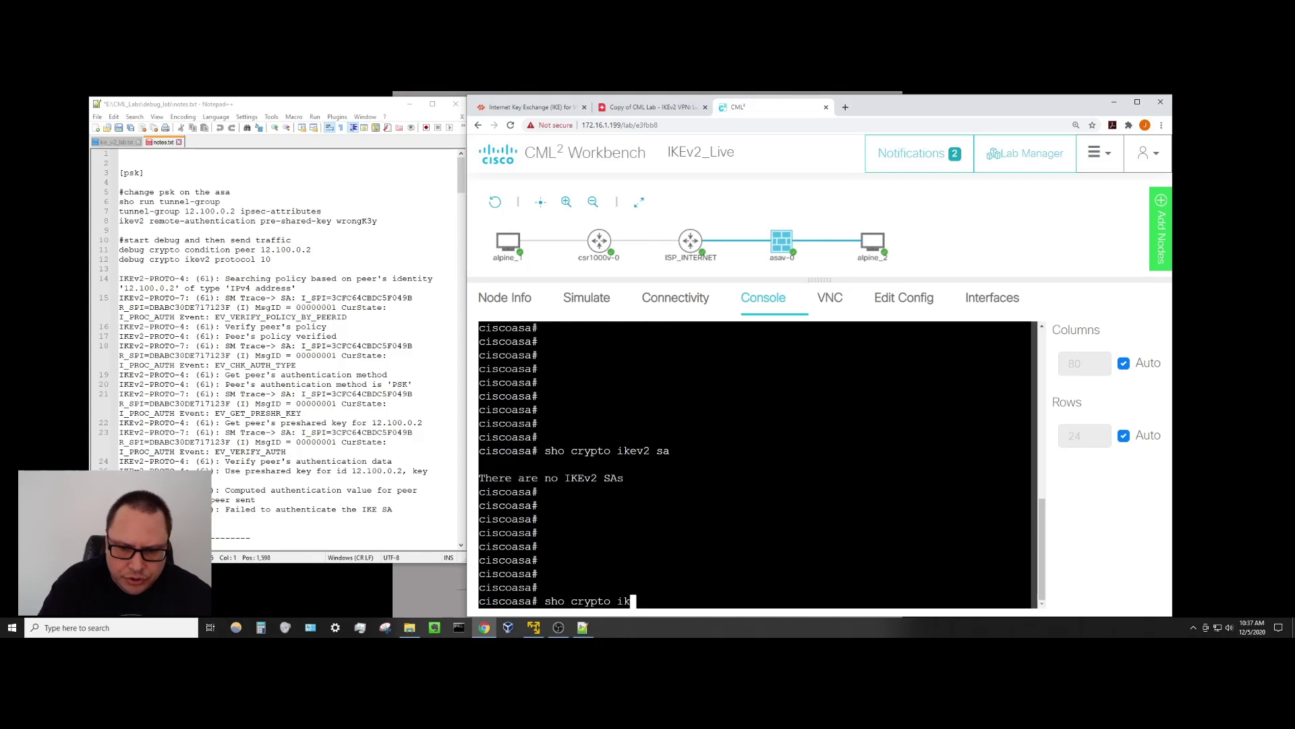
text(ev2 sa)
key(Return)
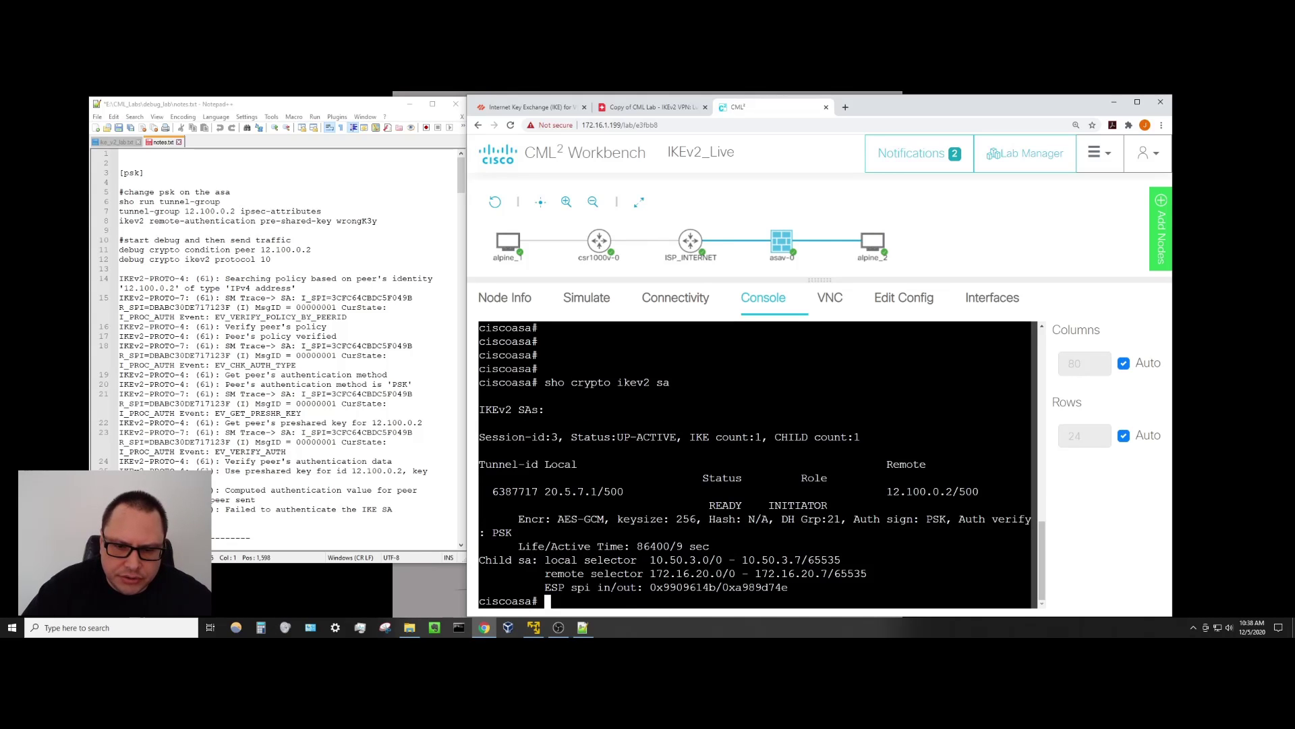
drag(767, 505, 544, 518)
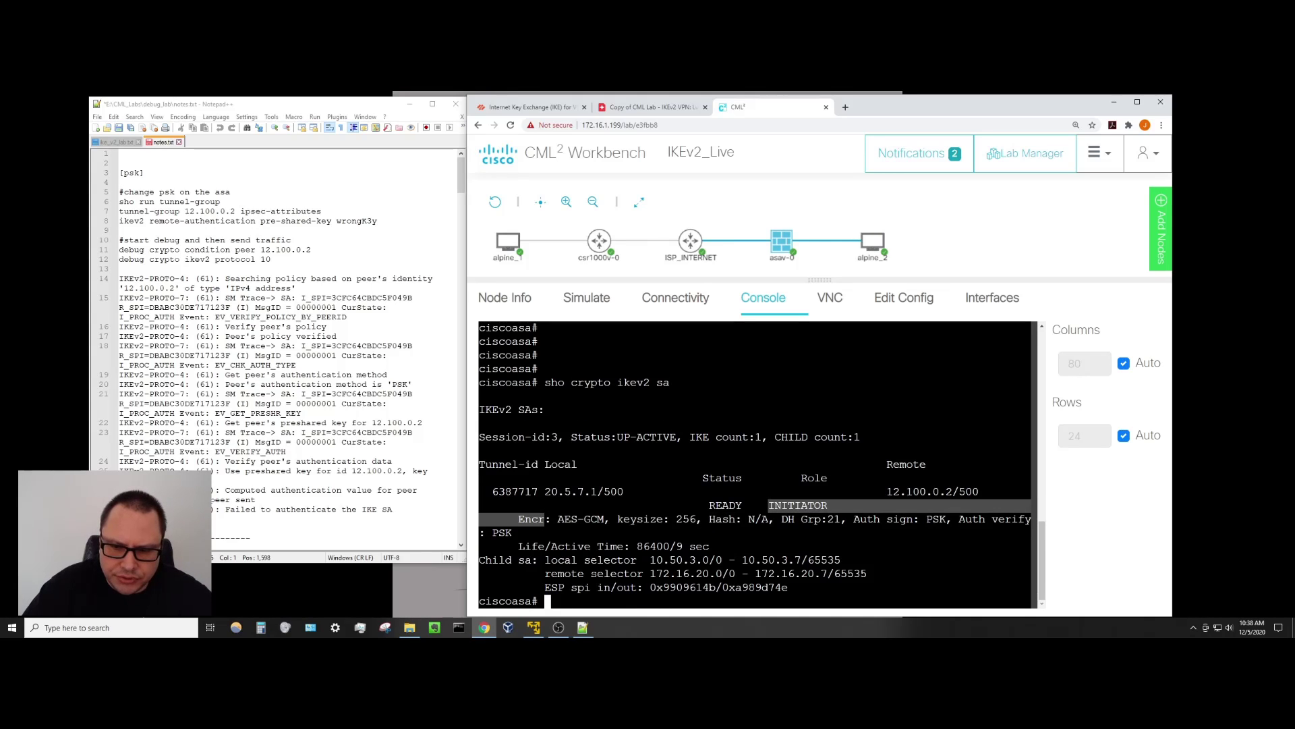
drag(670, 519, 747, 519)
click(748, 519)
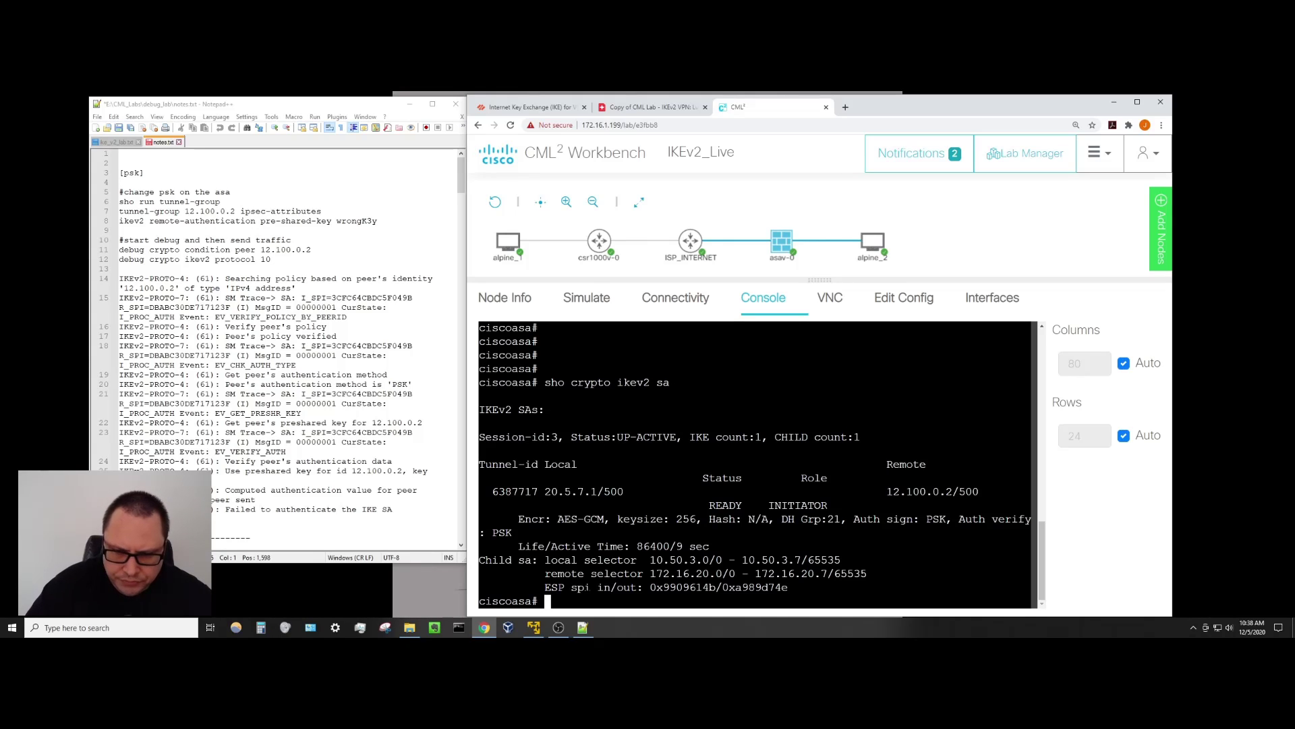
drag(769, 506, 827, 506)
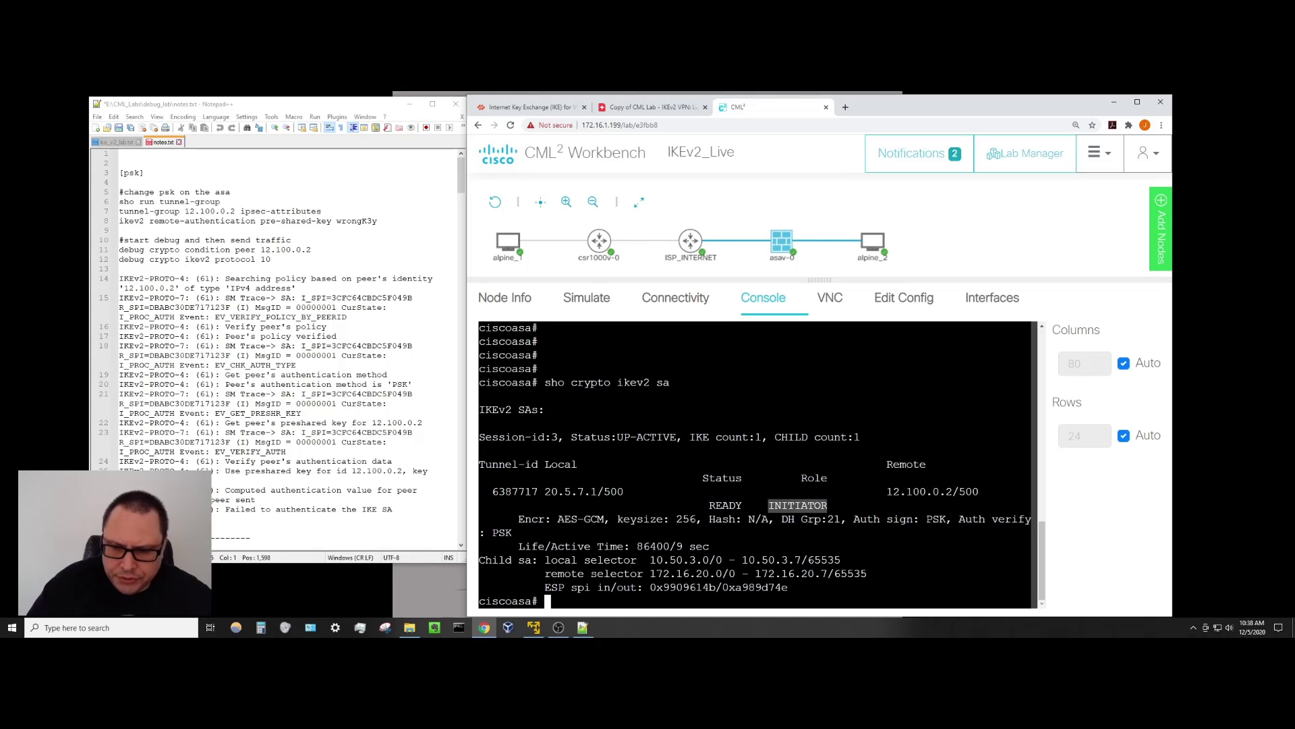
click(809, 506)
key(Return)
key(Return)
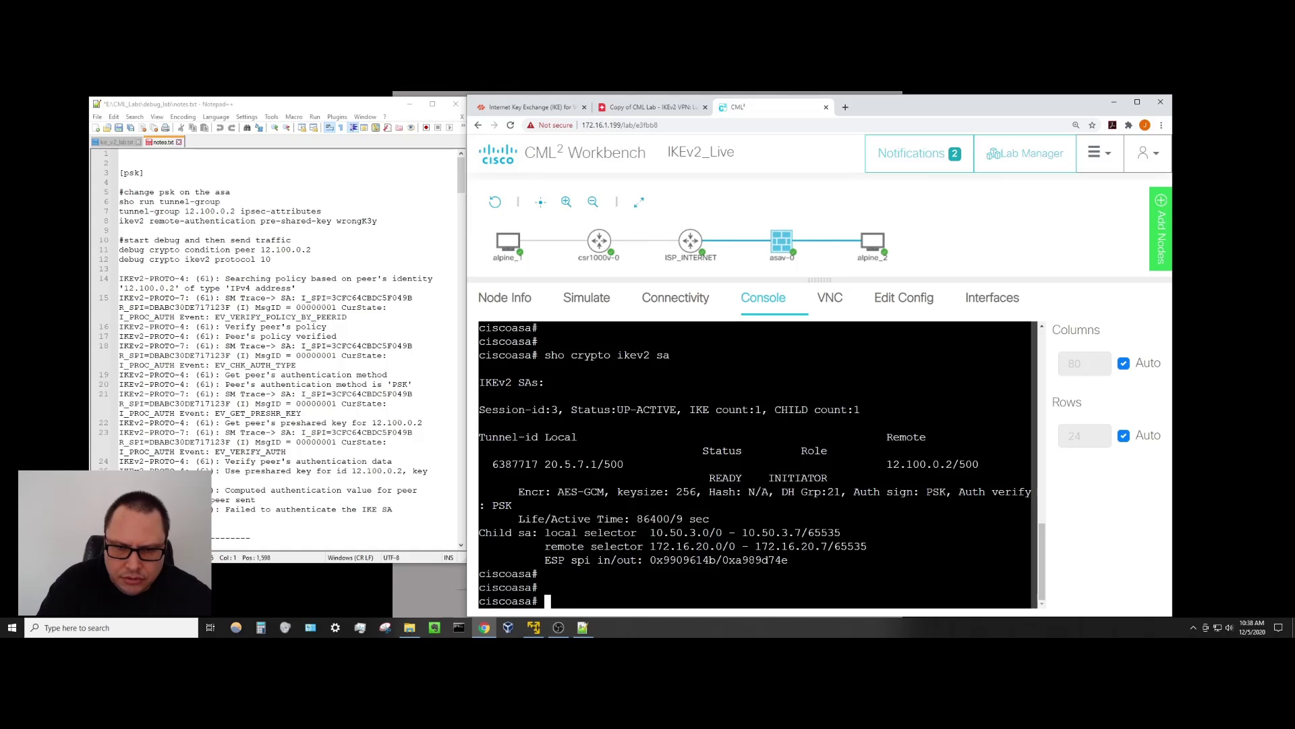
Clear the IKEv2 security associations on asav-0 with "clear crypto ikev2 sa".
text(clear crypto ikev2 sa)
key(Return)
key(Return)
key(Return)
key(Return)
key(Return)
key(Return)
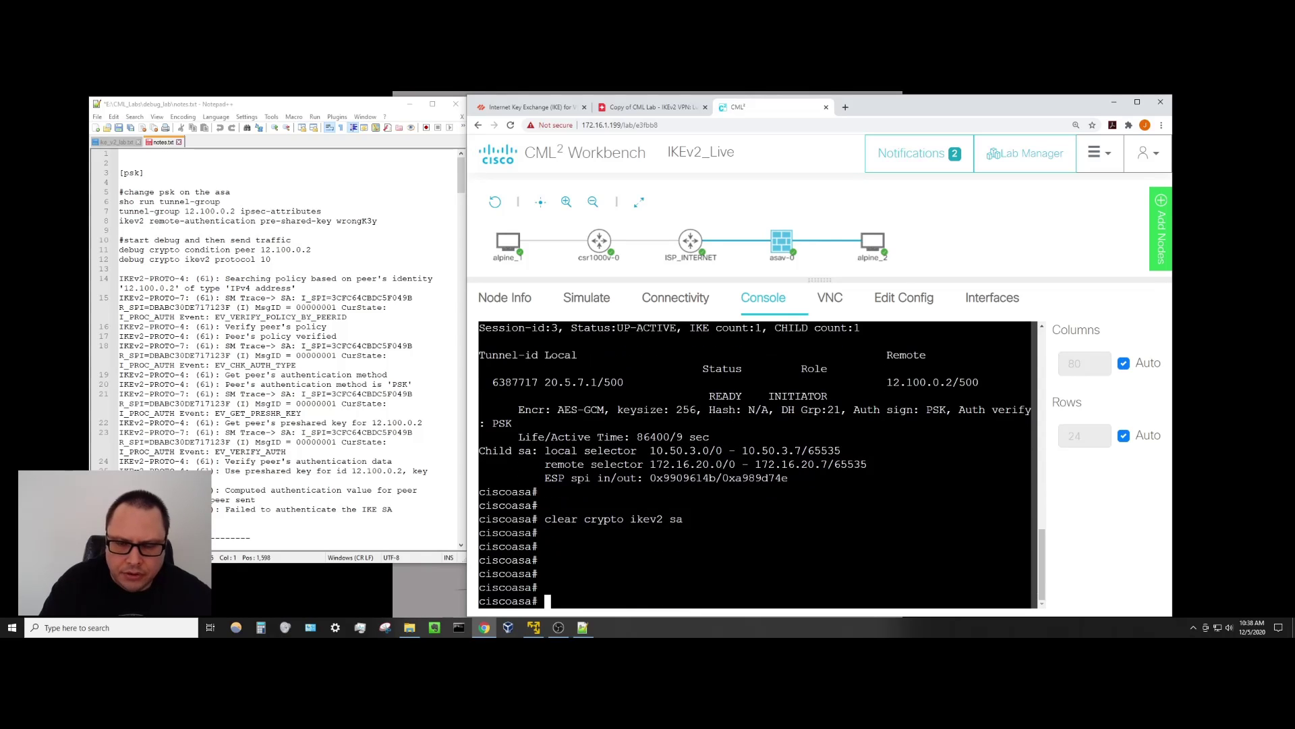
key(Return)
key(Return)
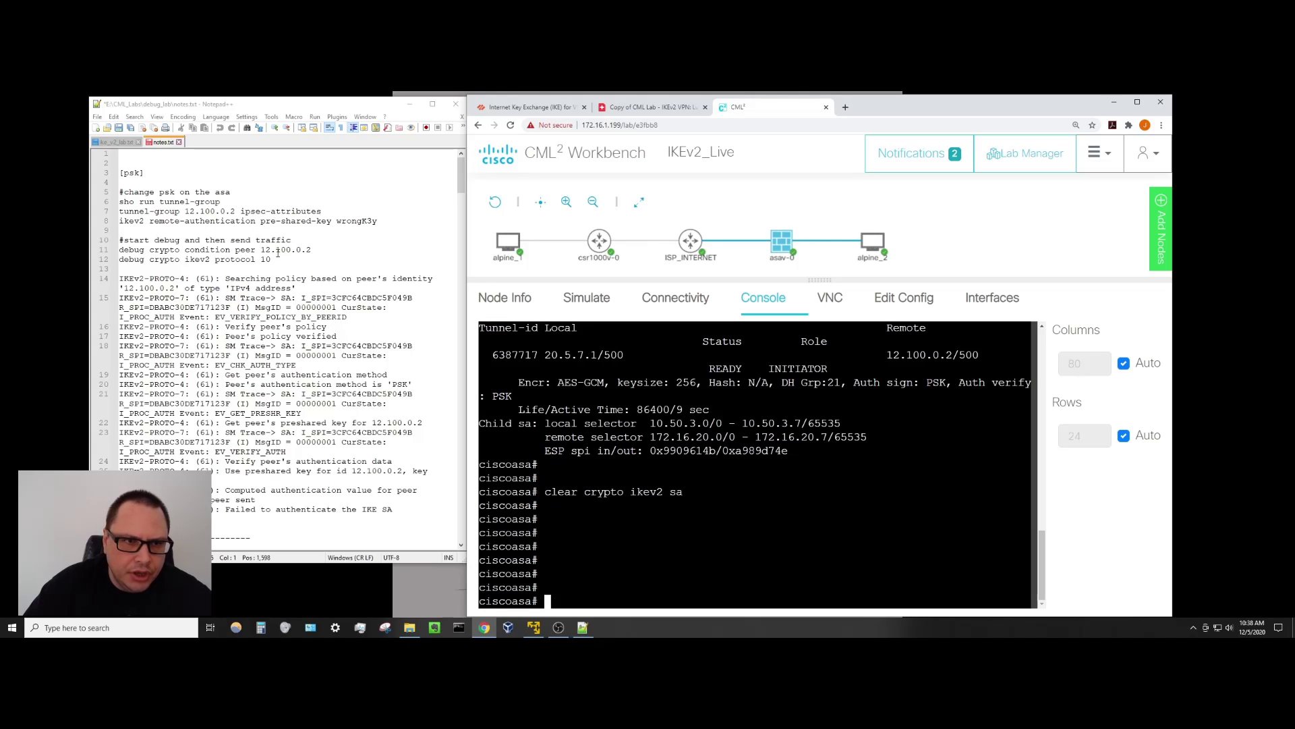
Display the ASA's tunnel-group configuration with "sho run tunnel-group" and examine the peer entry.
click(292, 250)
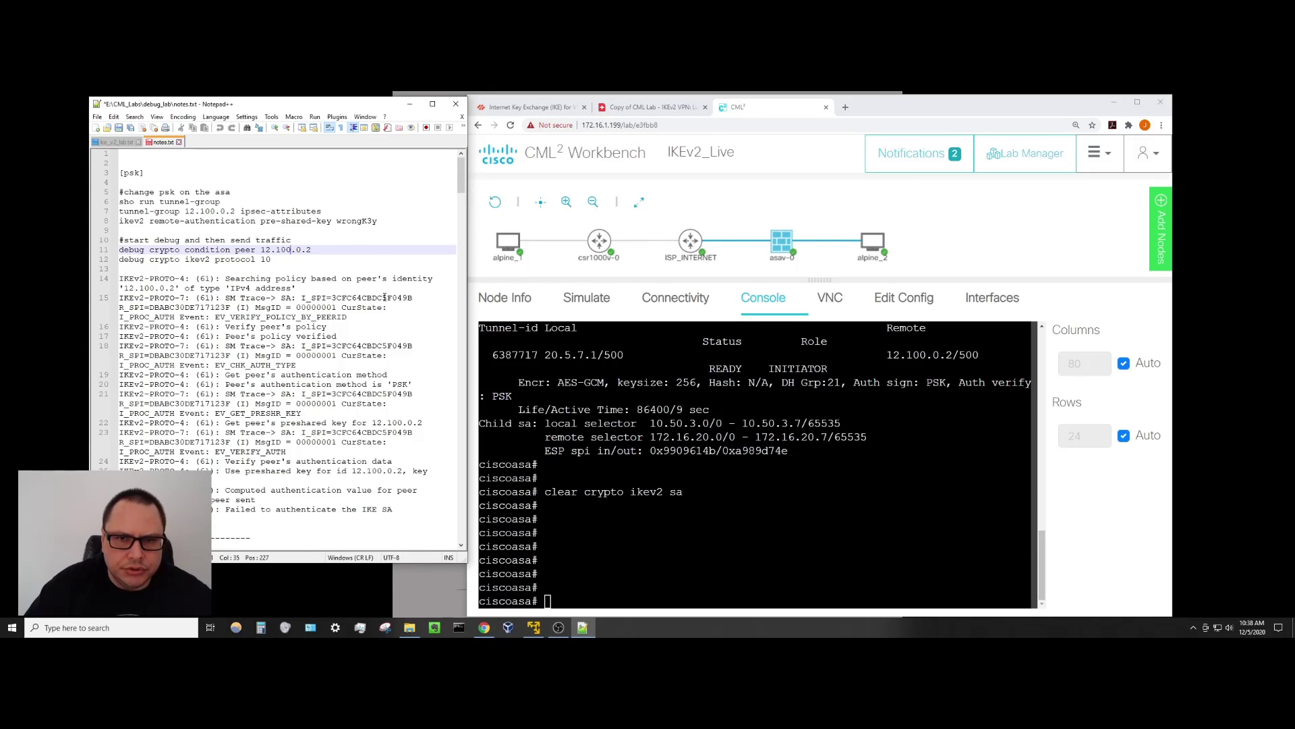
key(alt+Tab)
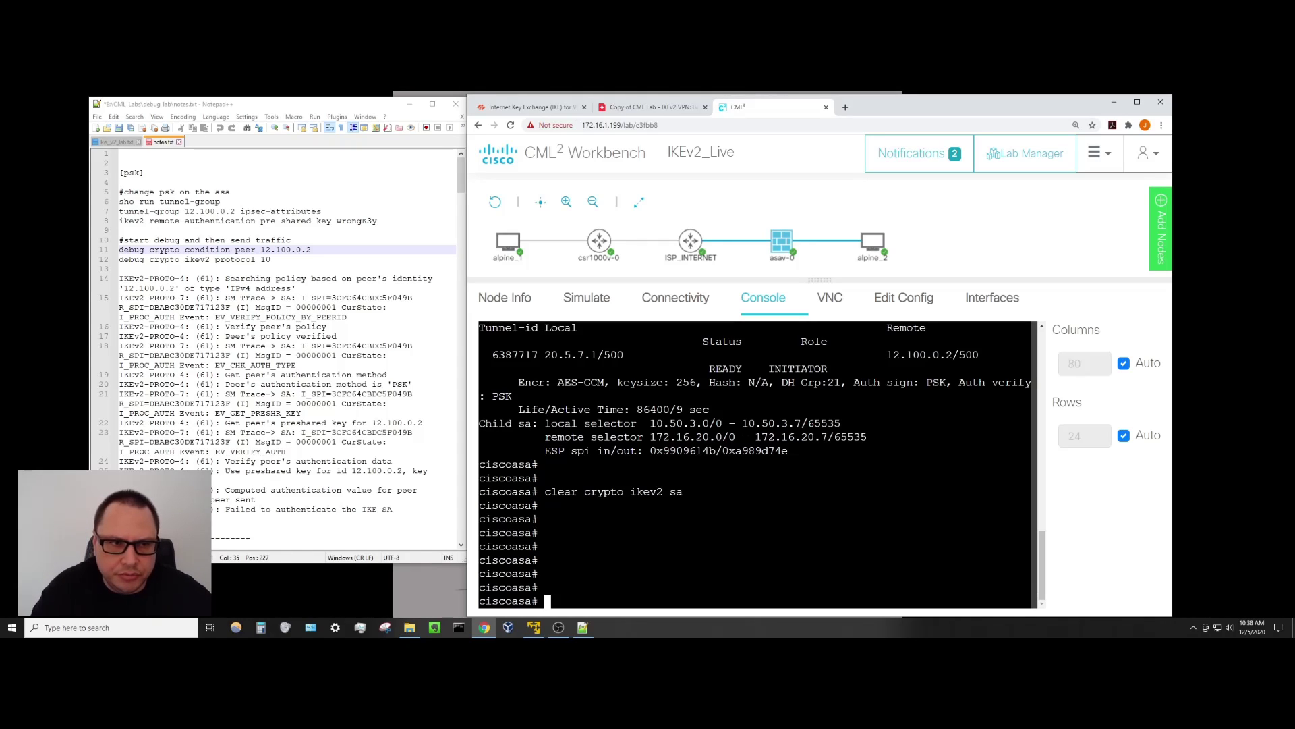
text(sho run tunne)
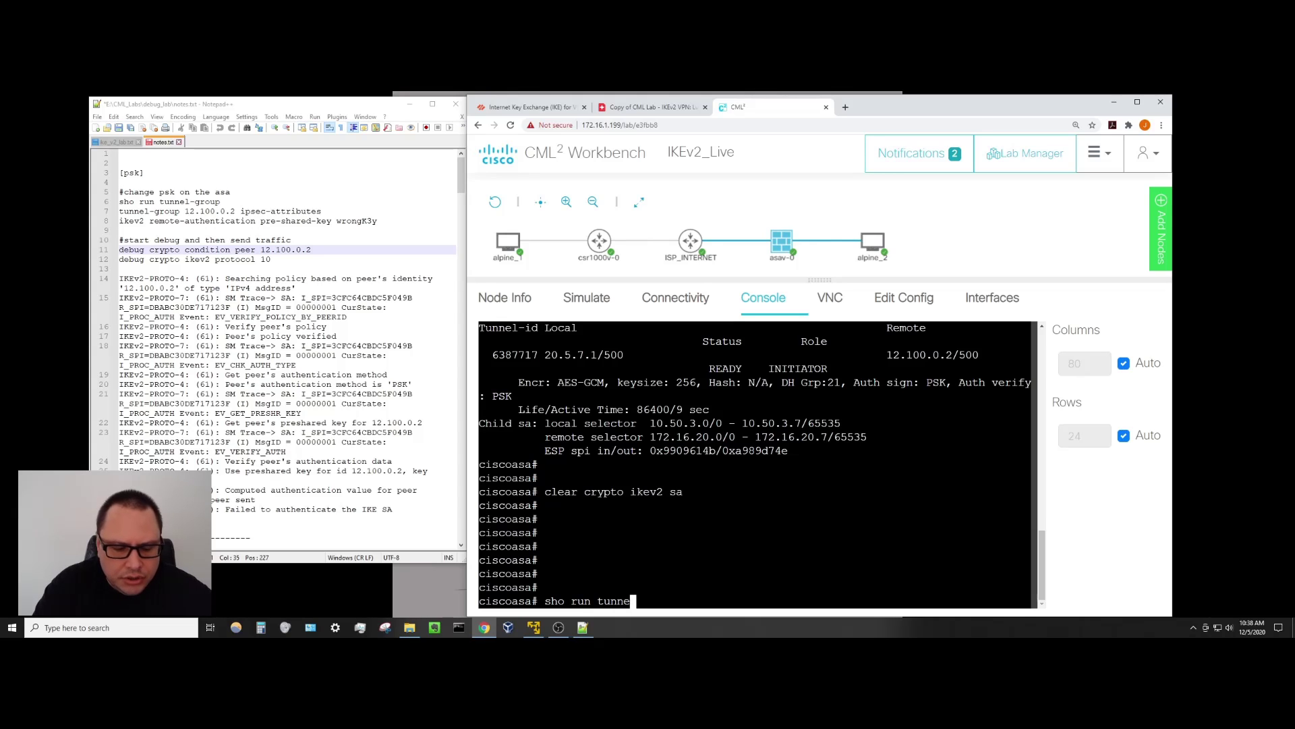
key(Tab)
key(Return)
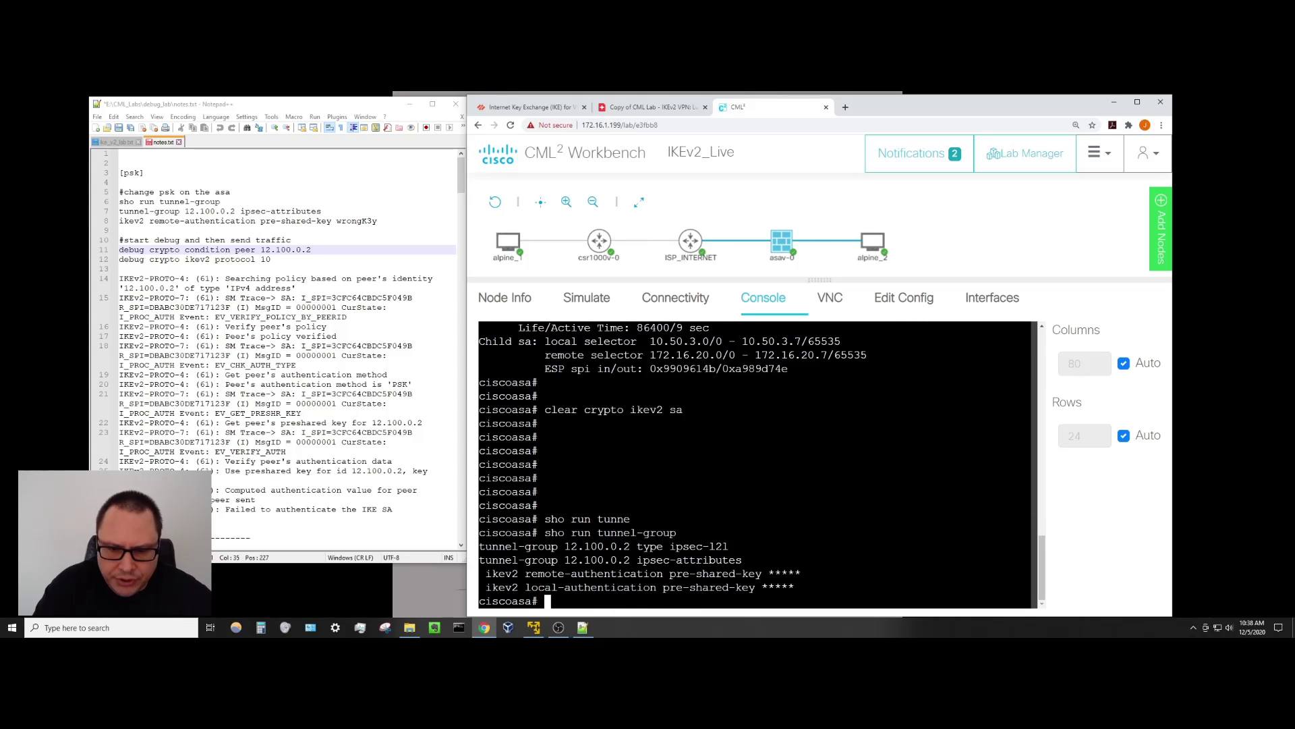
key(Return)
key(Return)
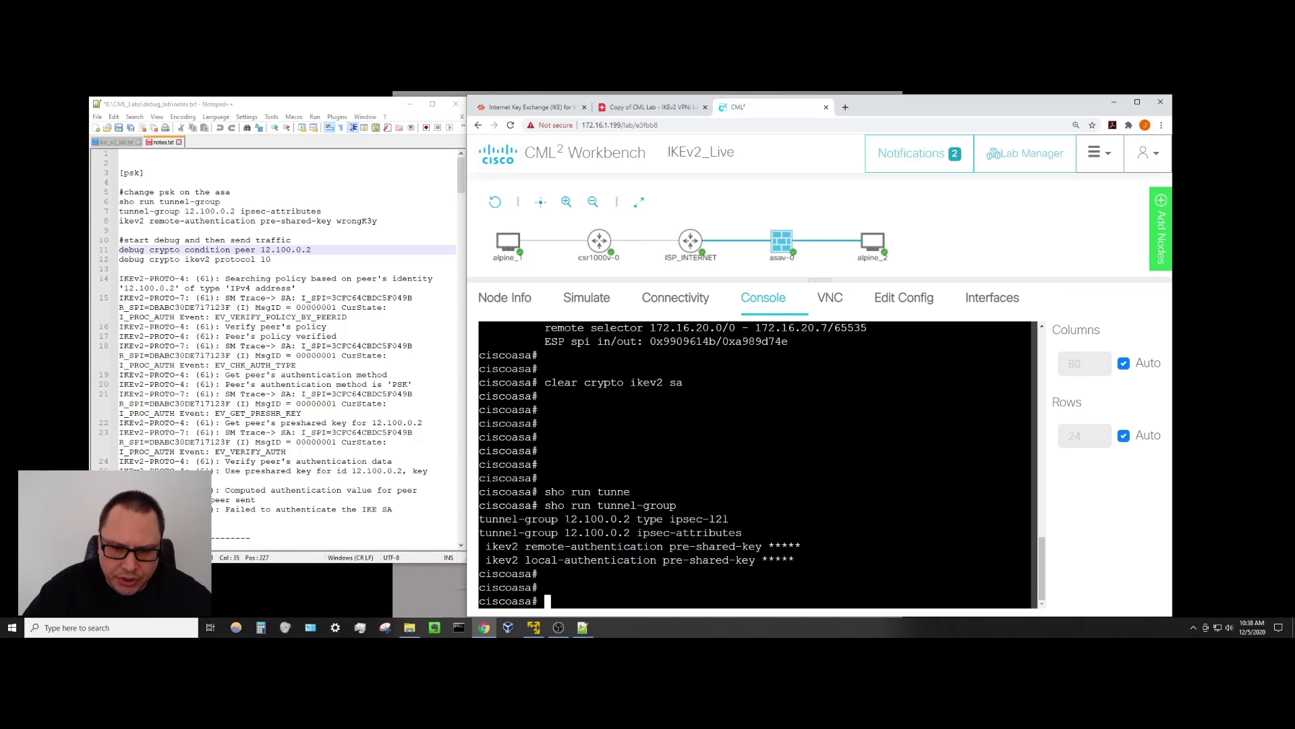
double_click(596, 518)
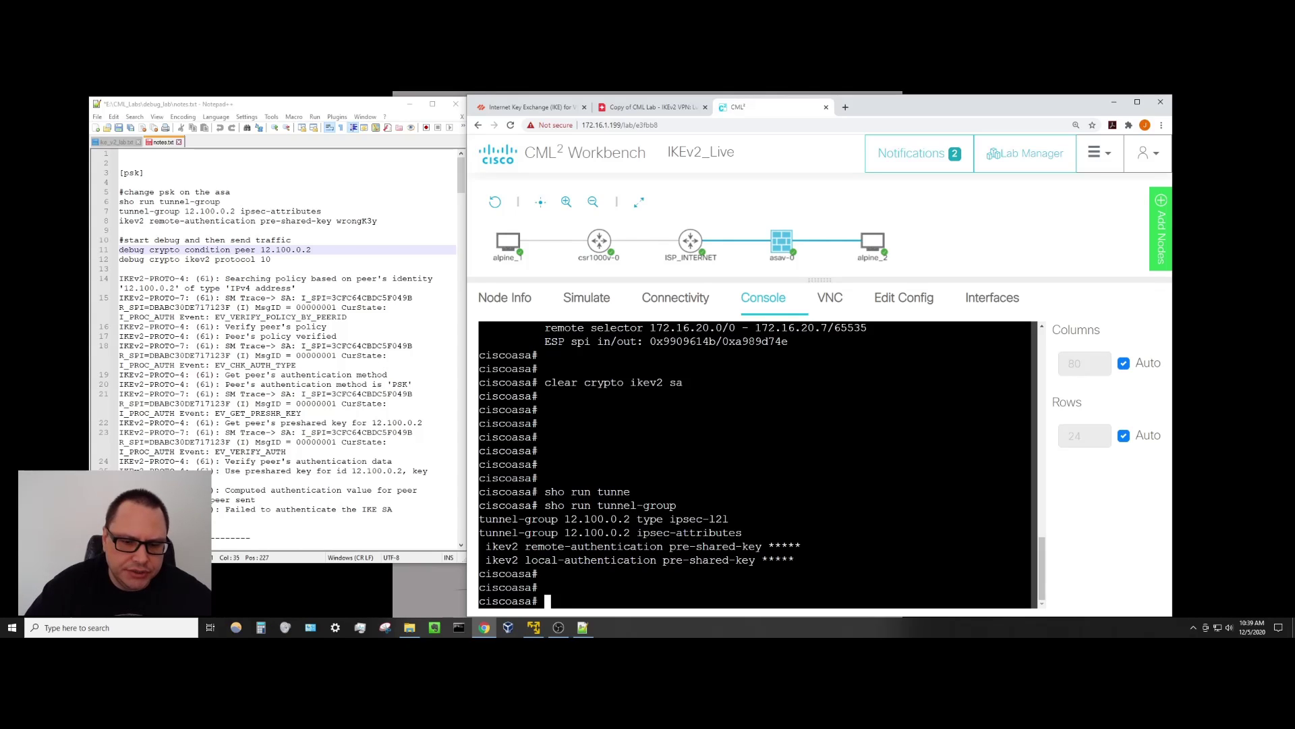
Enter global configuration mode on the ASA with "config t".
text(config )
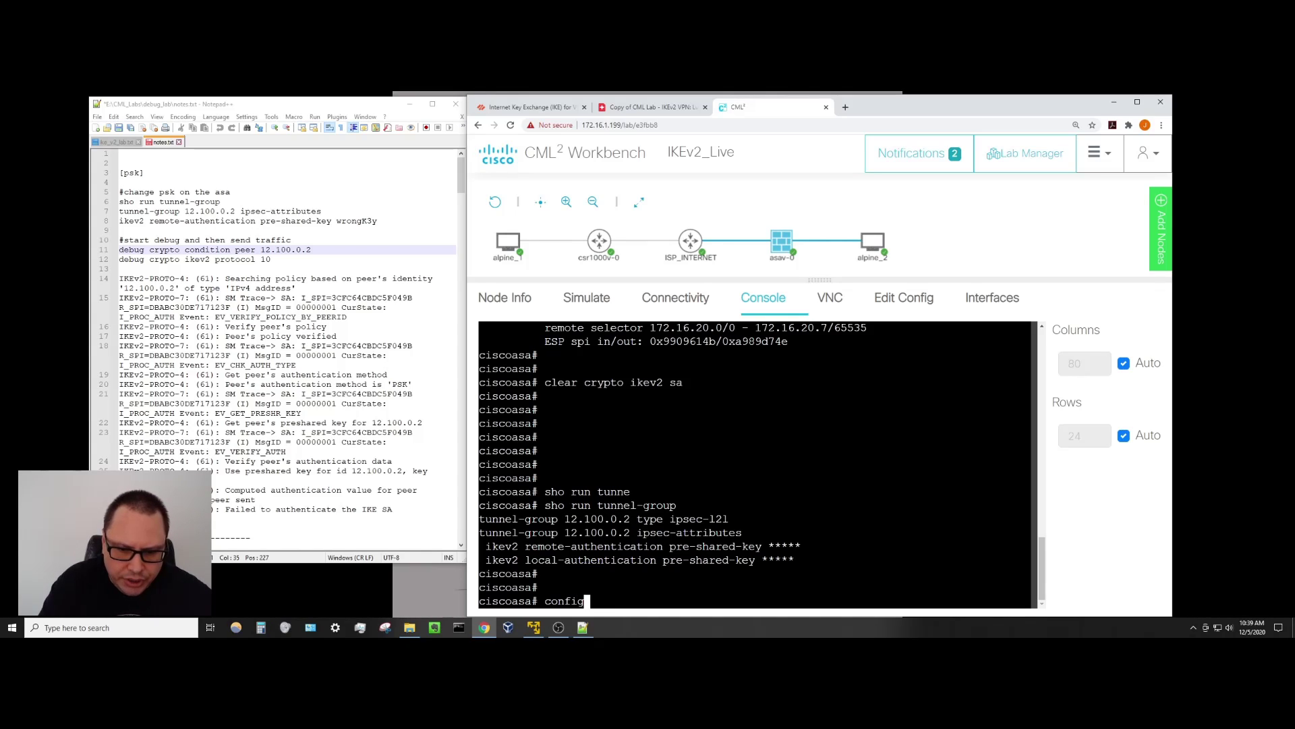
text(t)
key(Return)
key(Return)
key(Return)
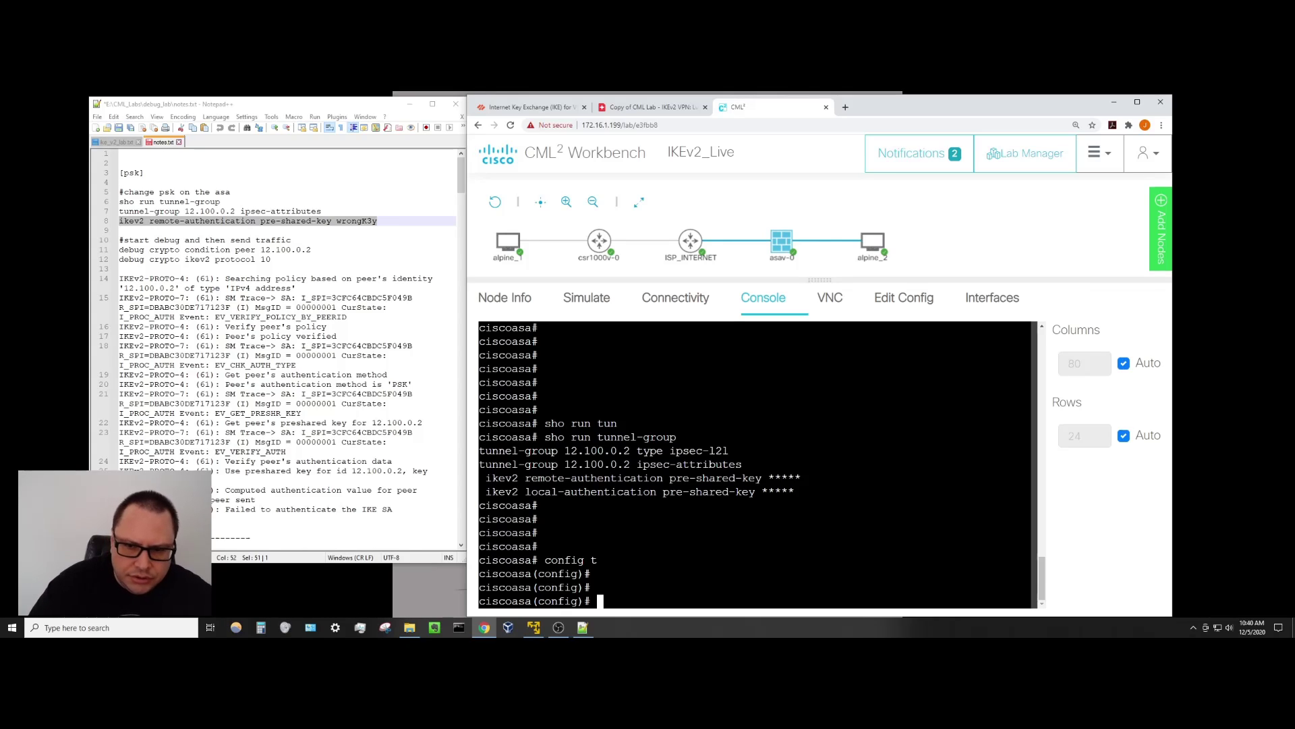
Try to copy the line "tunnel-group 12.100.0.2 ipsec-attributes" from the console output to the configuration prompt.
drag(479, 464, 742, 464)
right_click(735, 464)
click(756, 342)
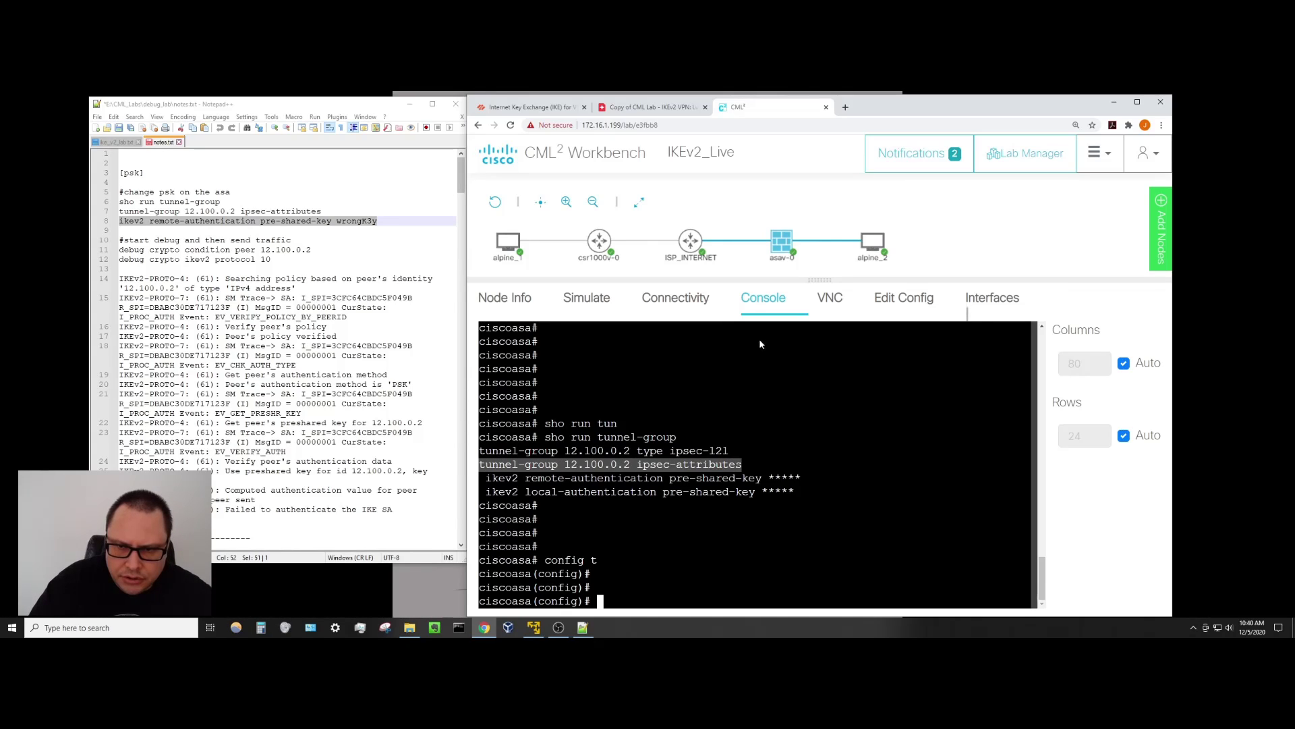
right_click(607, 436)
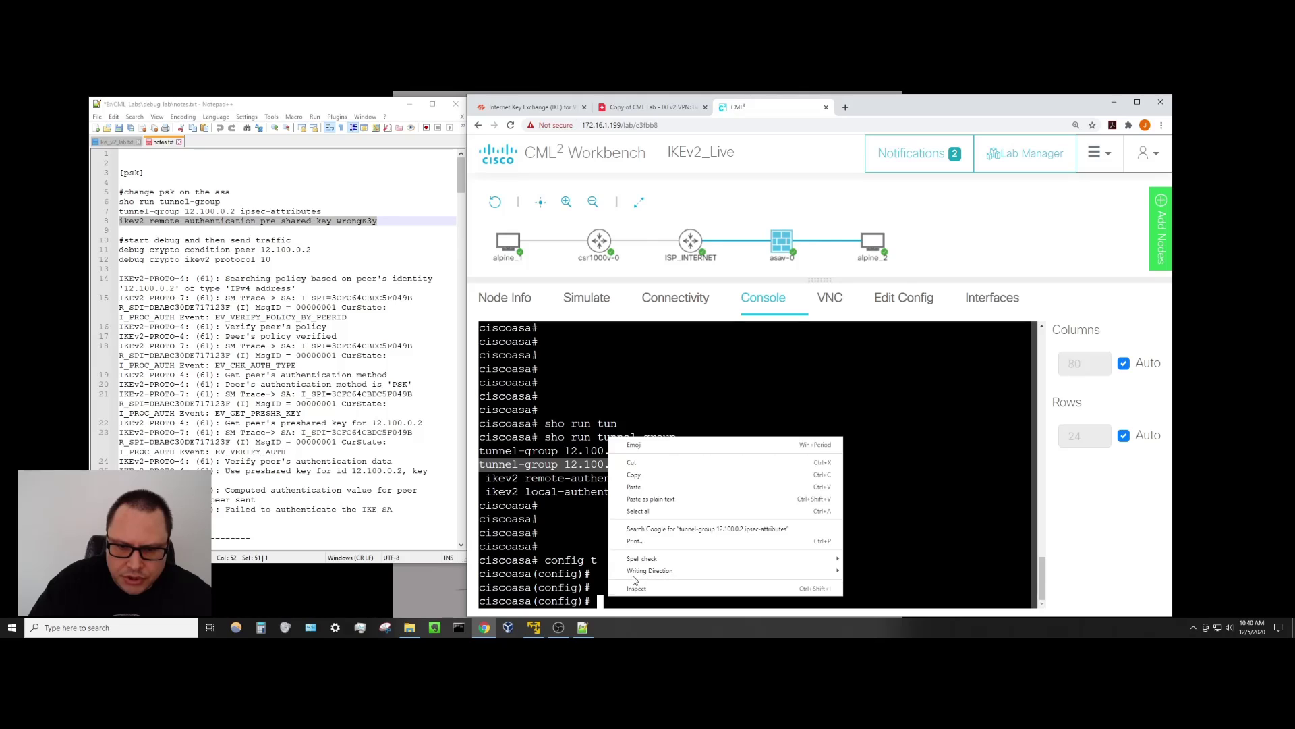
click(647, 479)
right_click(603, 600)
click(573, 523)
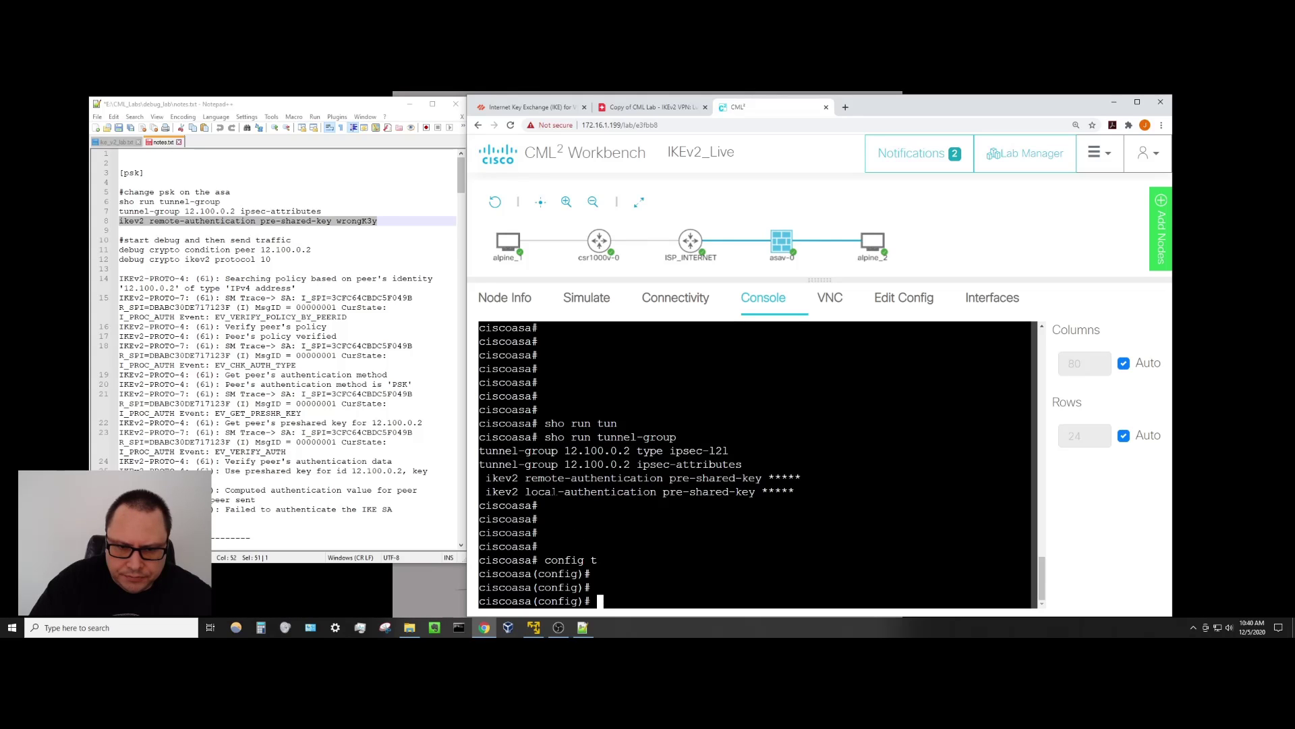
Copy "tunnel-group 12.100.0.2 ipsec-attributes" from the console output to the prompt and run it to enter the tunnel group's IPsec attributes.
drag(479, 464, 742, 464)
right_click(735, 464)
click(795, 349)
right_click(600, 443)
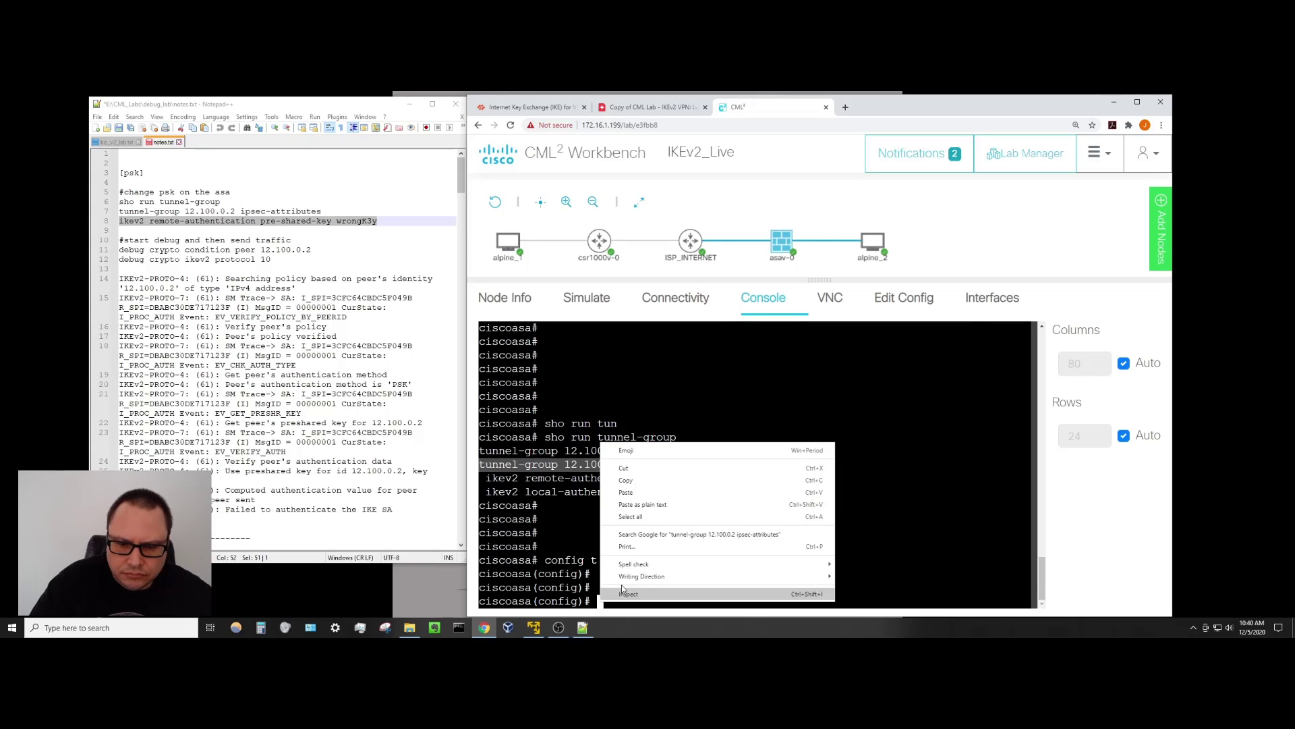
click(654, 493)
key(Return)
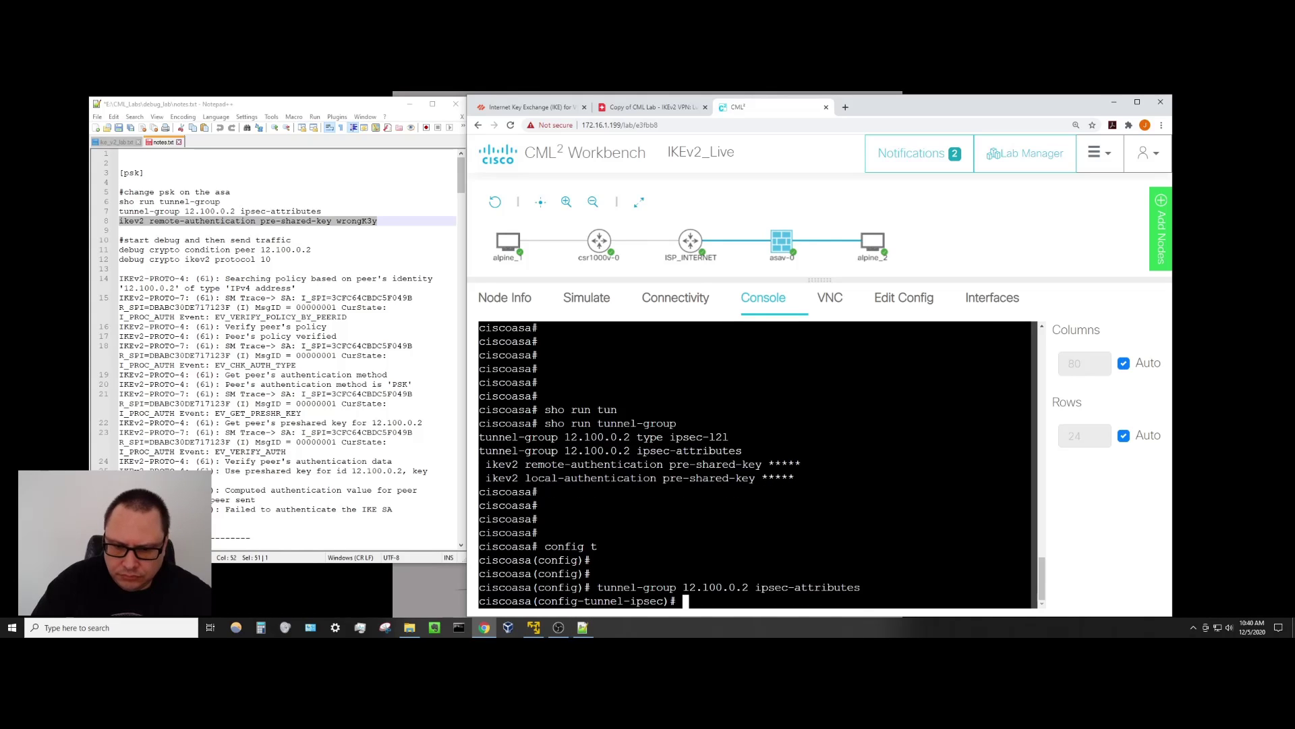
Copy the "ikev2 remote-authentication pre-shared-key" line with its mismatched key from the notes and run it in the ASA's tunnel-group configuration.
click(195, 240)
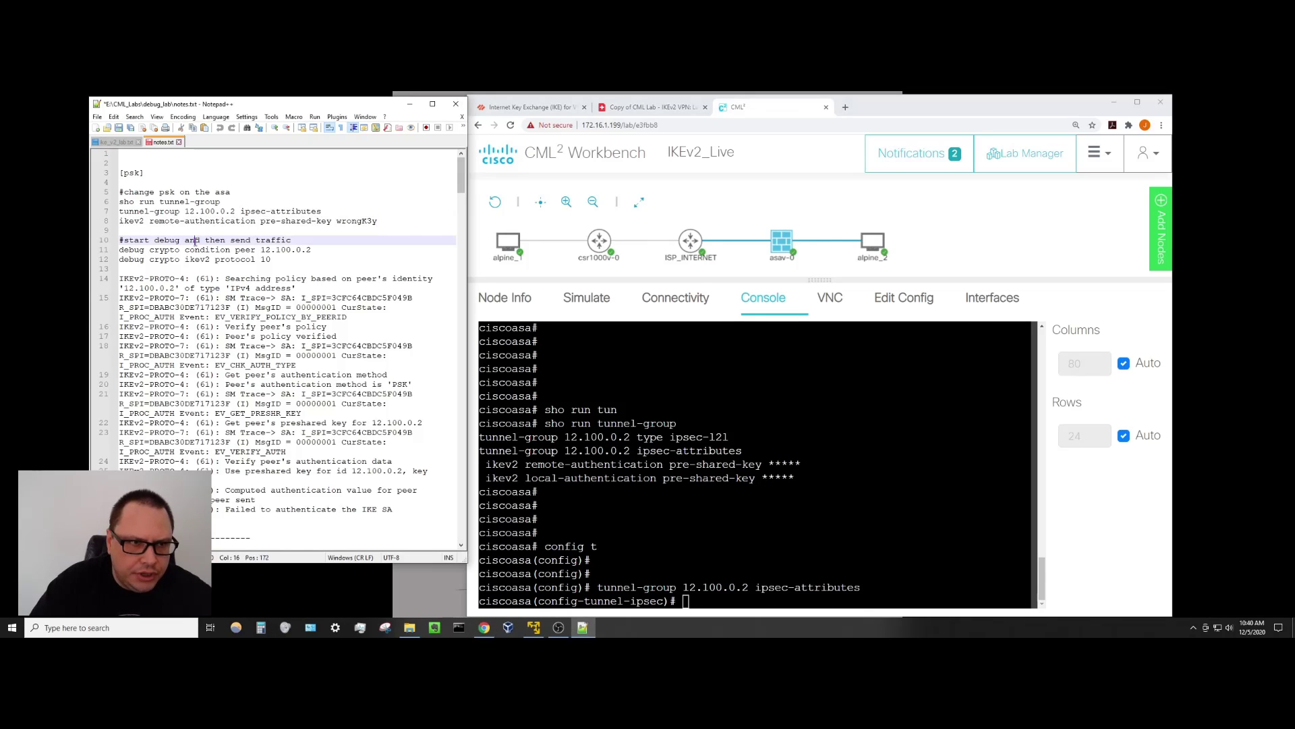
drag(120, 221, 372, 227)
right_click(373, 227)
click(386, 248)
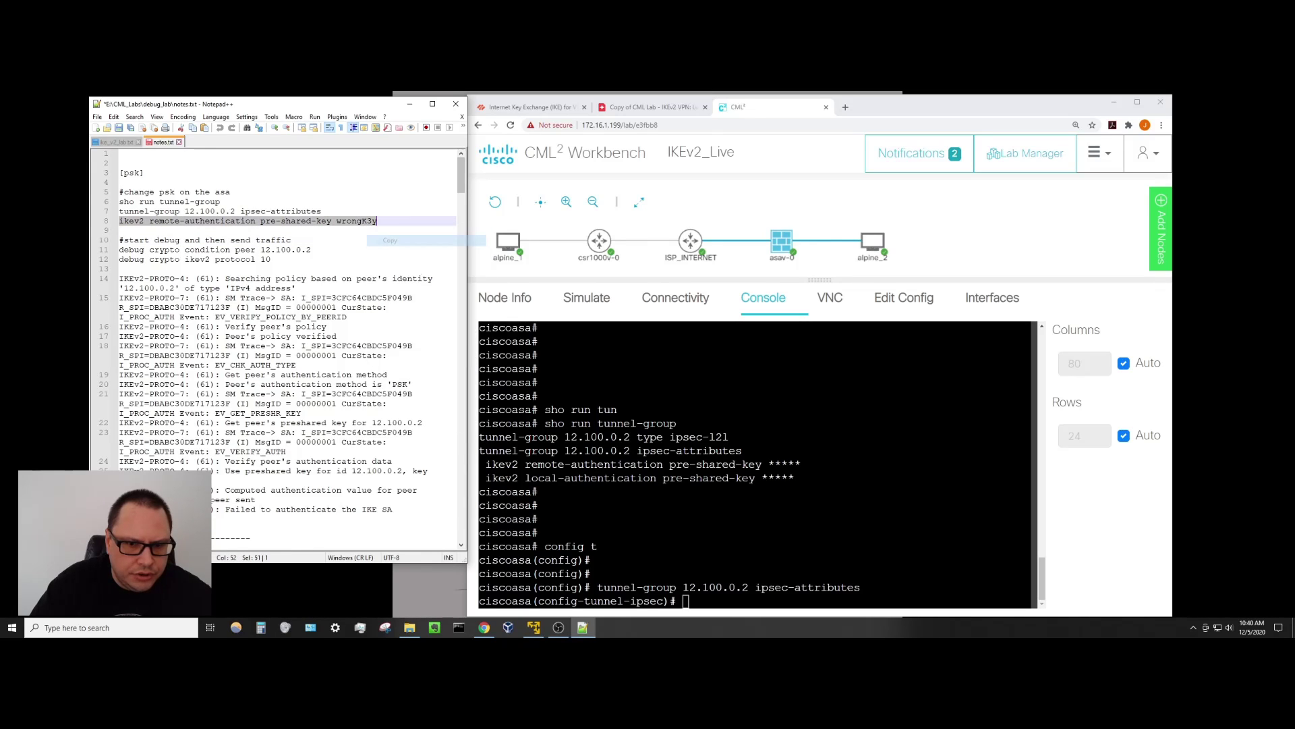
right_click(685, 599)
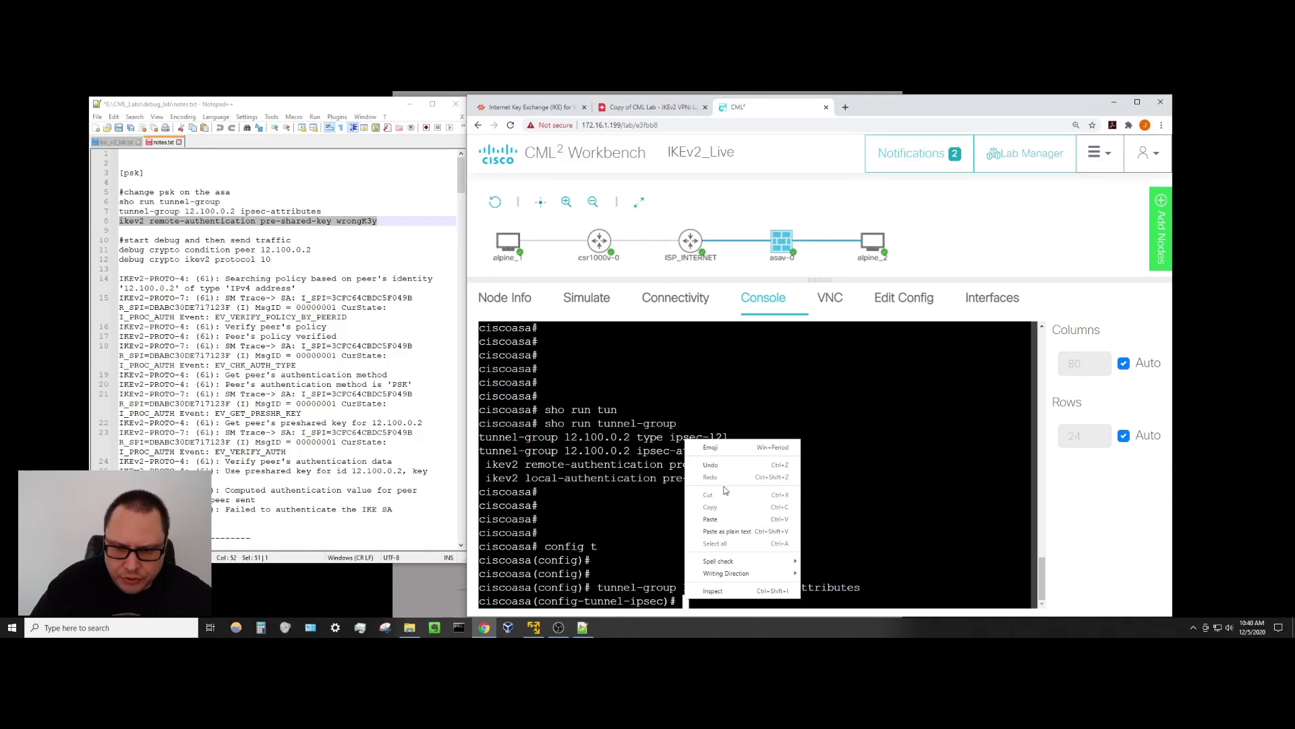
click(723, 518)
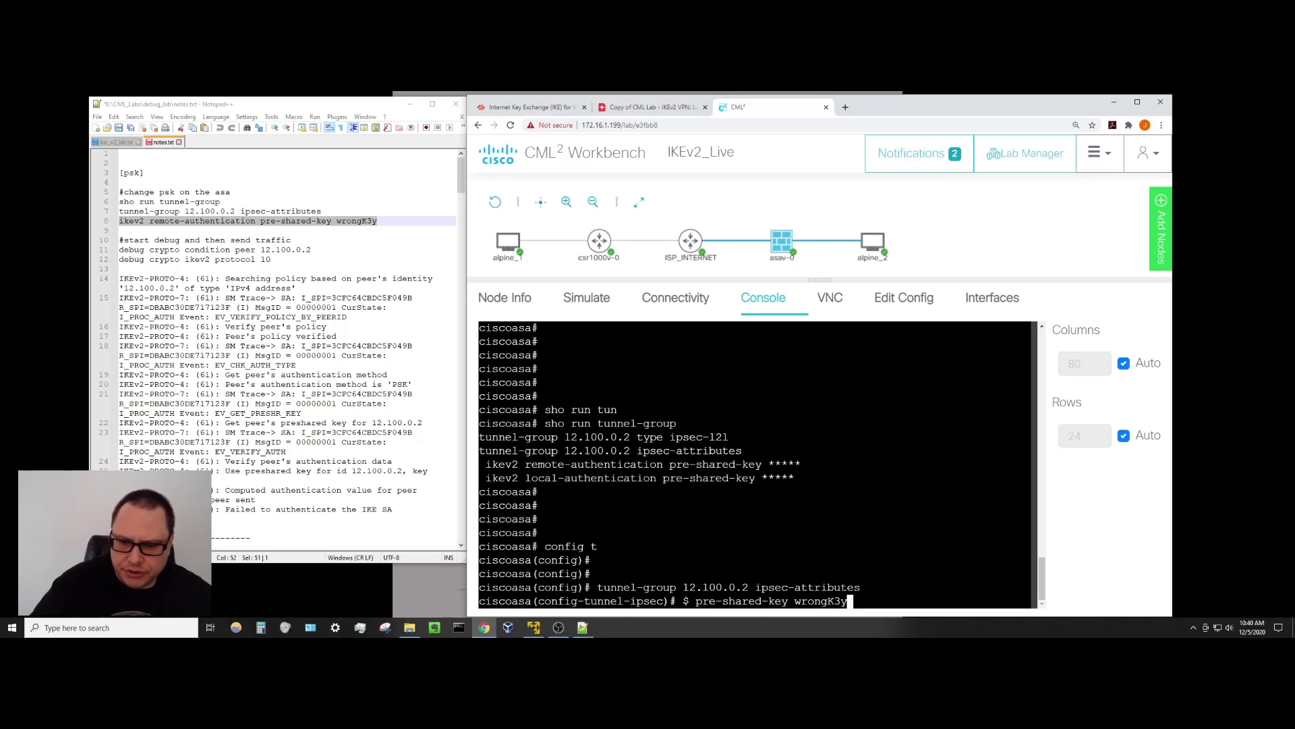
key(Return)
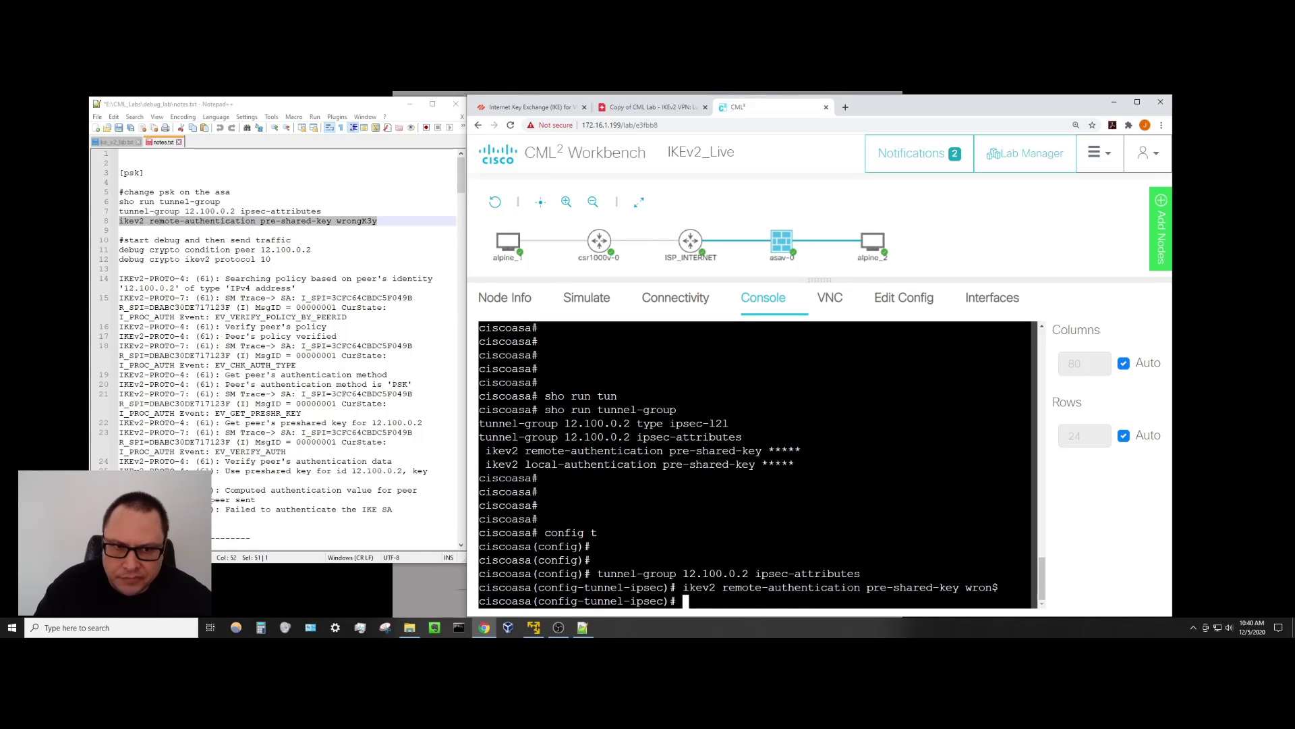
Leave the ASA's tunnel-group IPsec attributes mode with "exit".
key(Return)
key(Return)
text(exit)
key(Return)
key(Return)
key(Return)
key(Return)
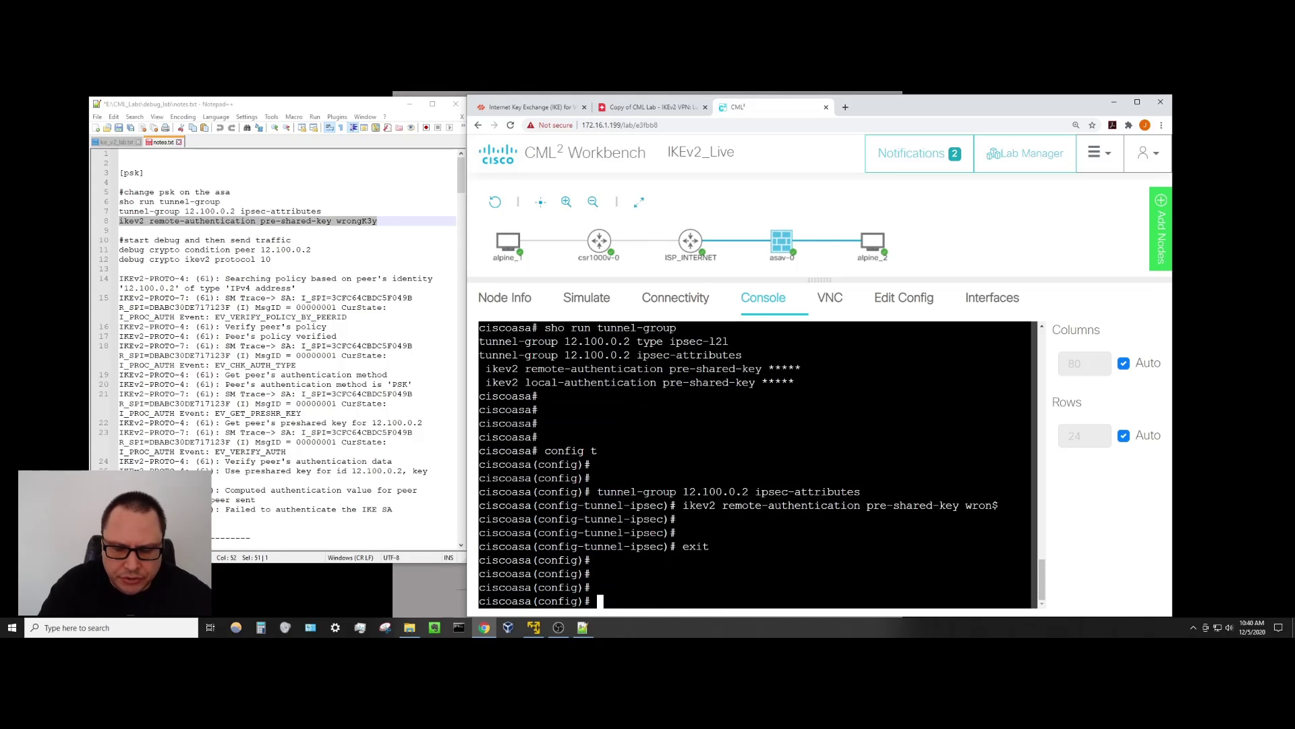
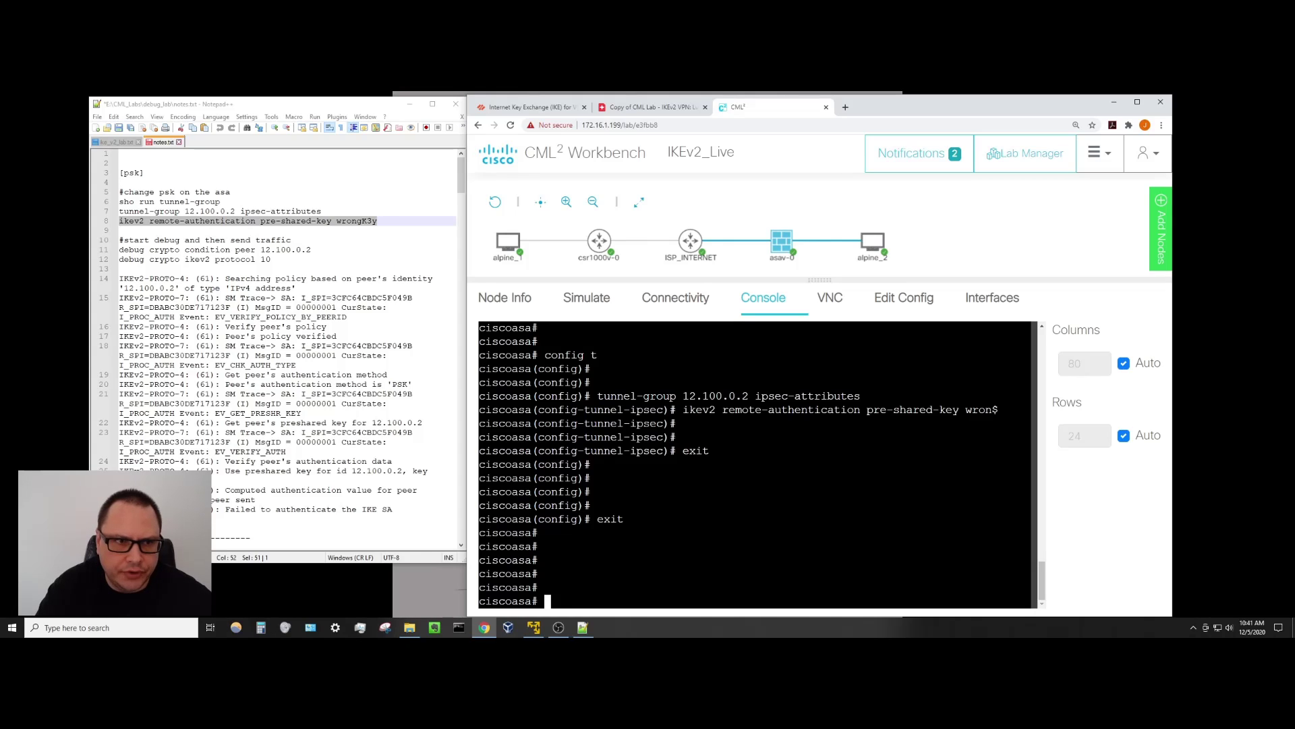
Restrict crypto debugging on the ASA to the VPN peer with "debug crypto condition peer 12.100.0.2".
text(debug c)
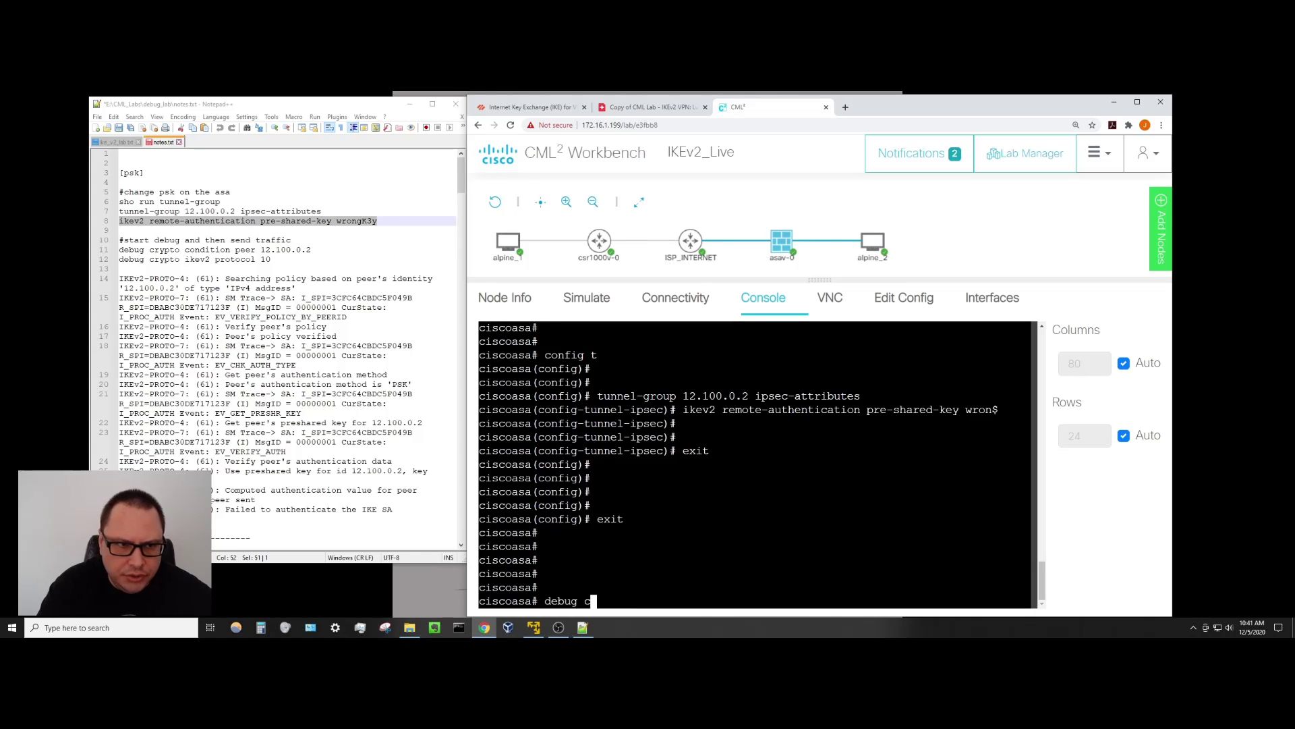
text(rypto condition )
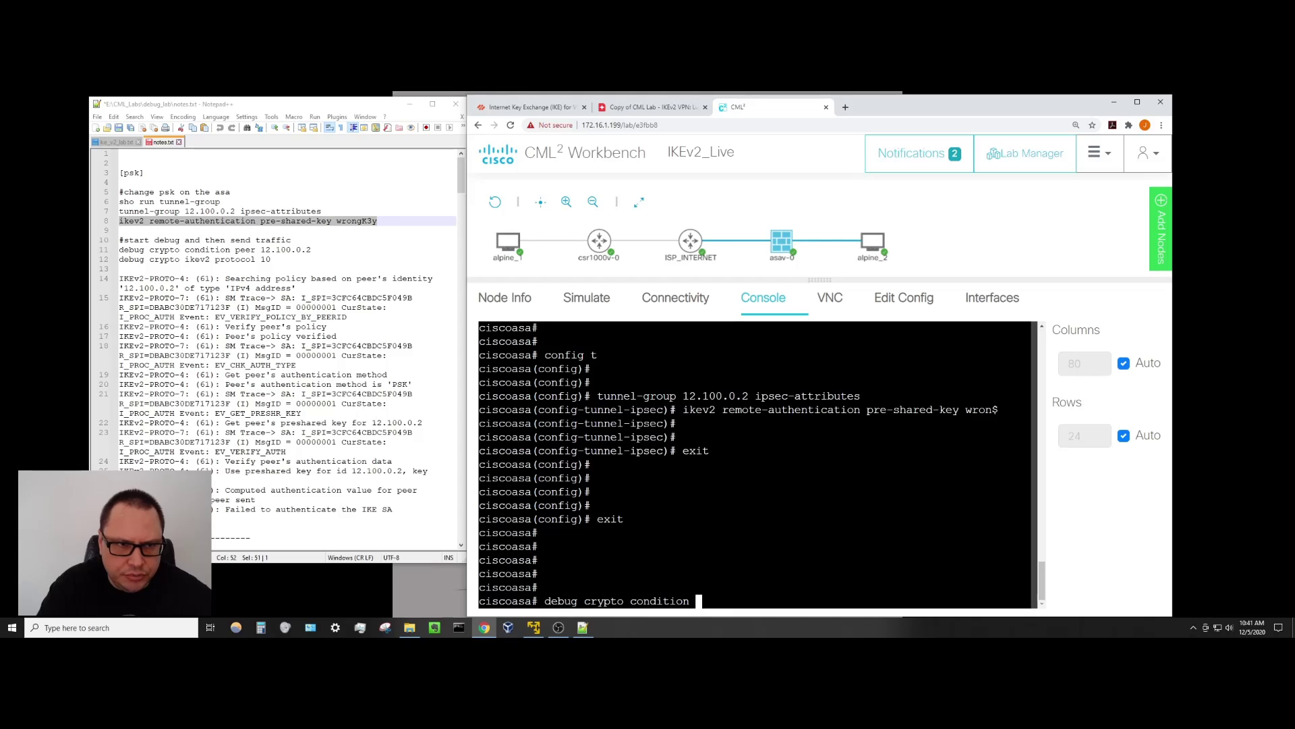
text(peer 12.1)
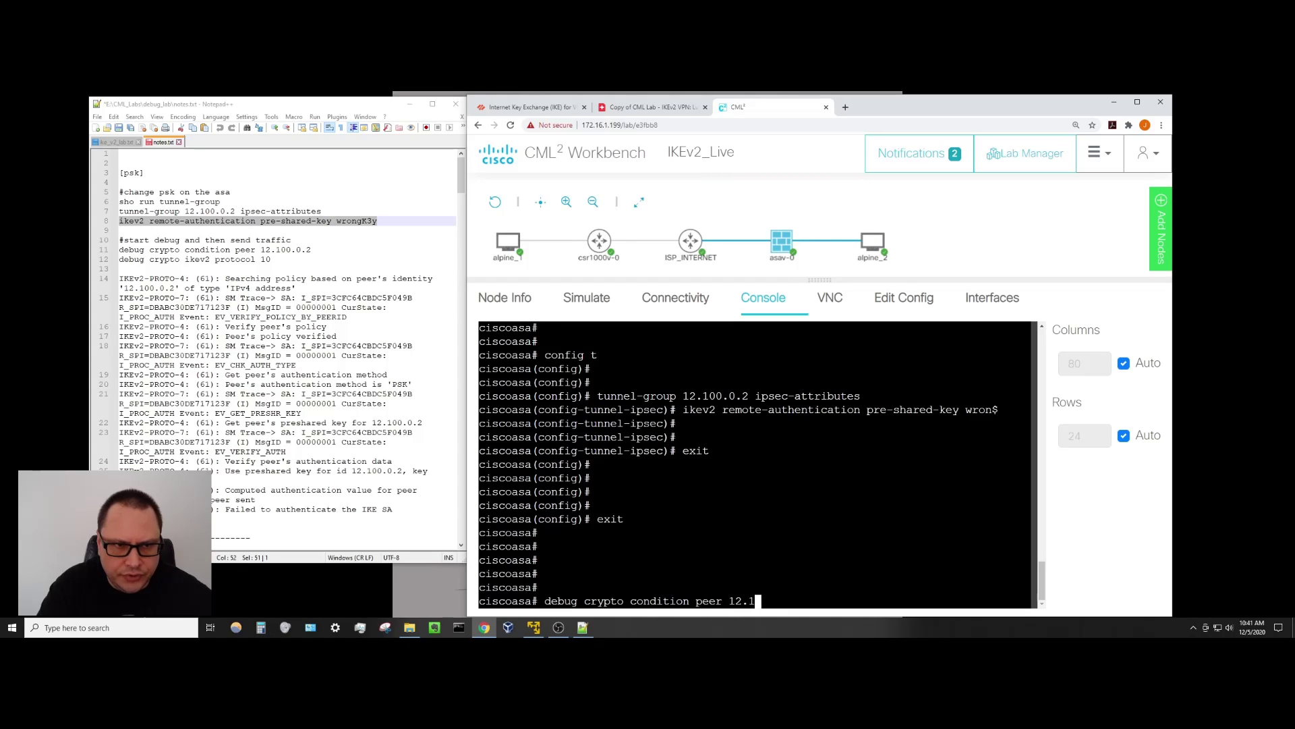
text(00.0.2)
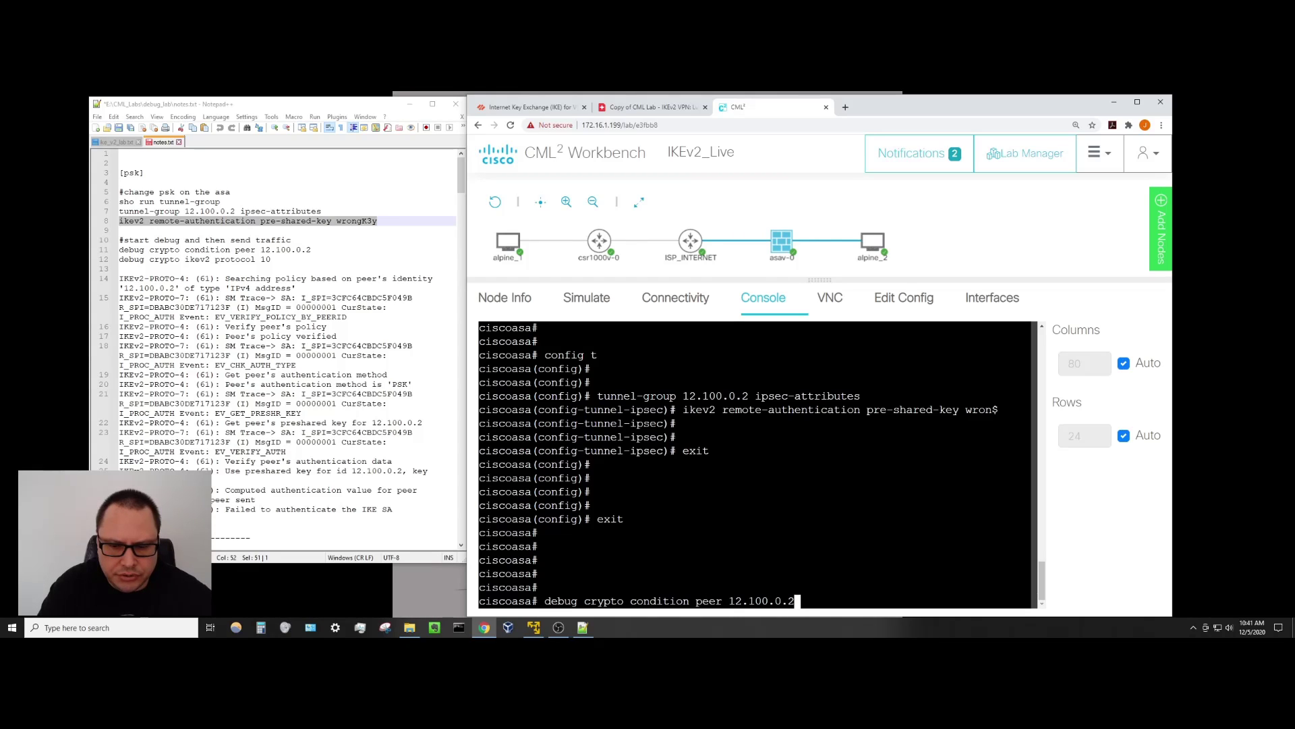
key(Return)
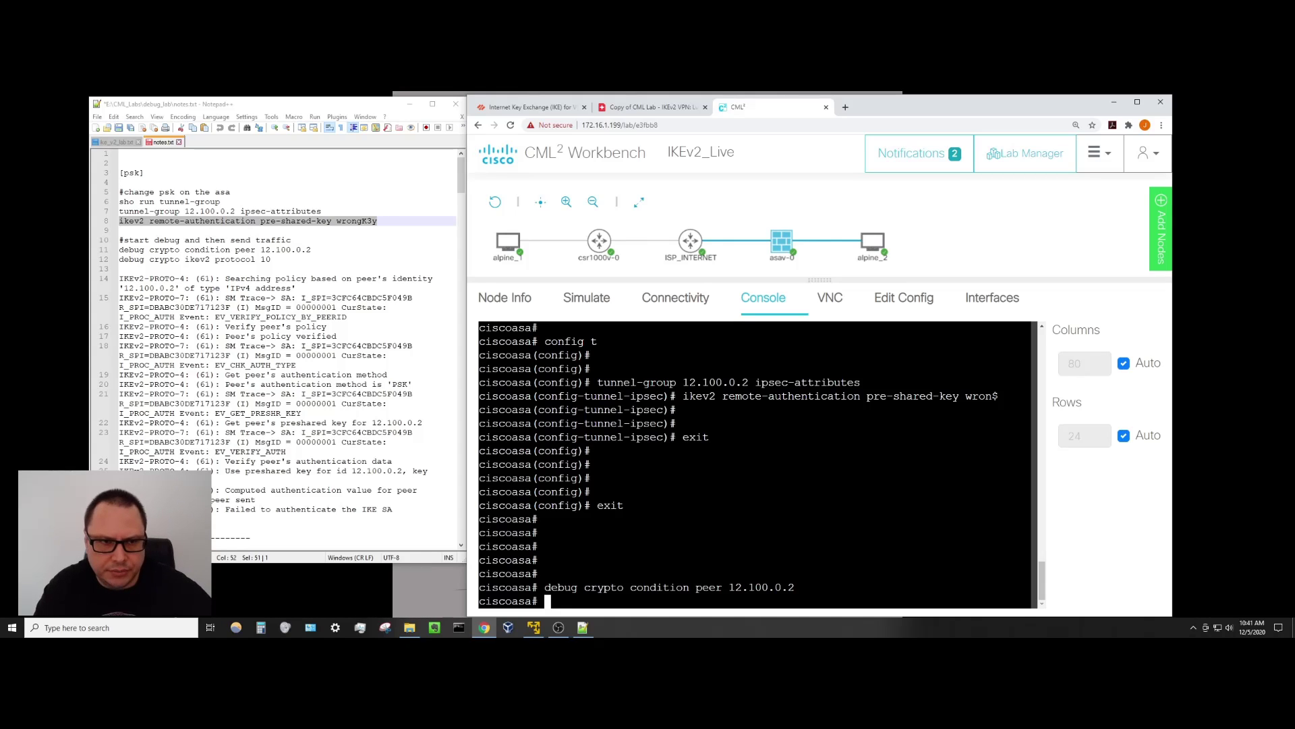
Begin a "debug crypto ikev2" command on the ASA and list its available options with inline help.
text(debu)
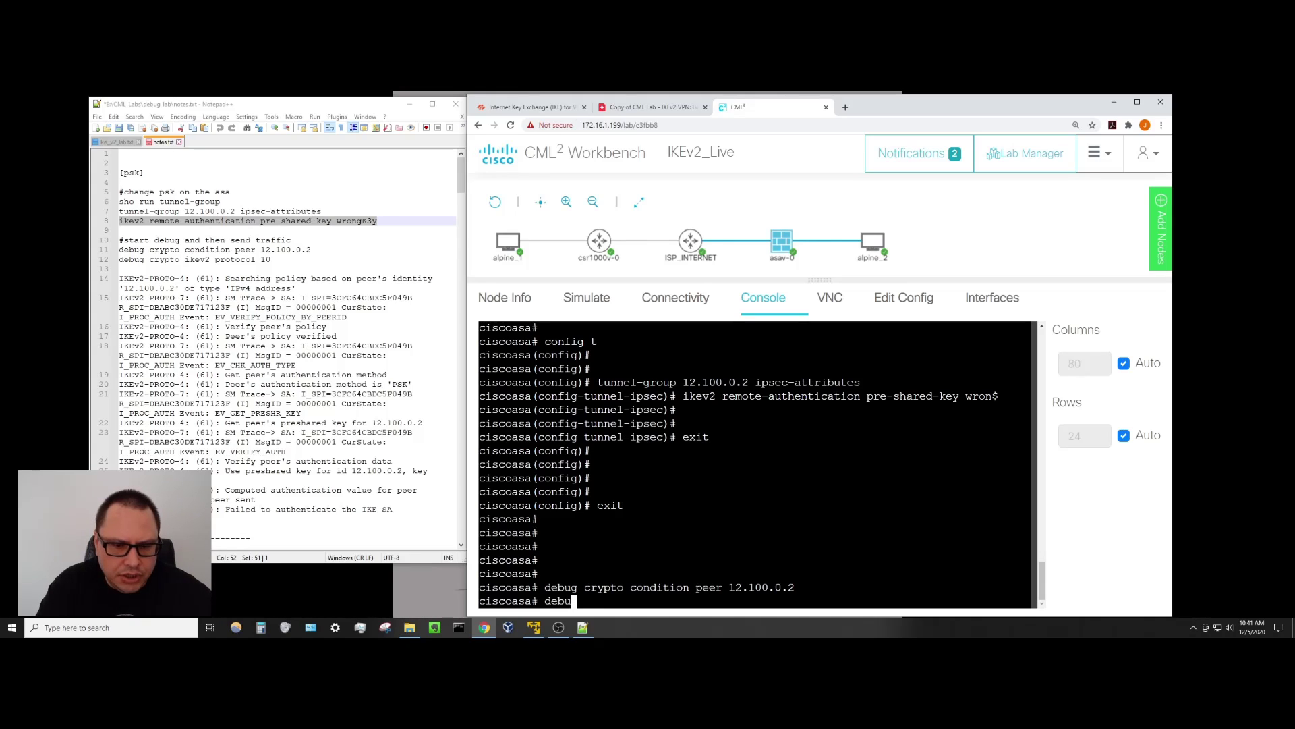
text(g crypto ikev2)
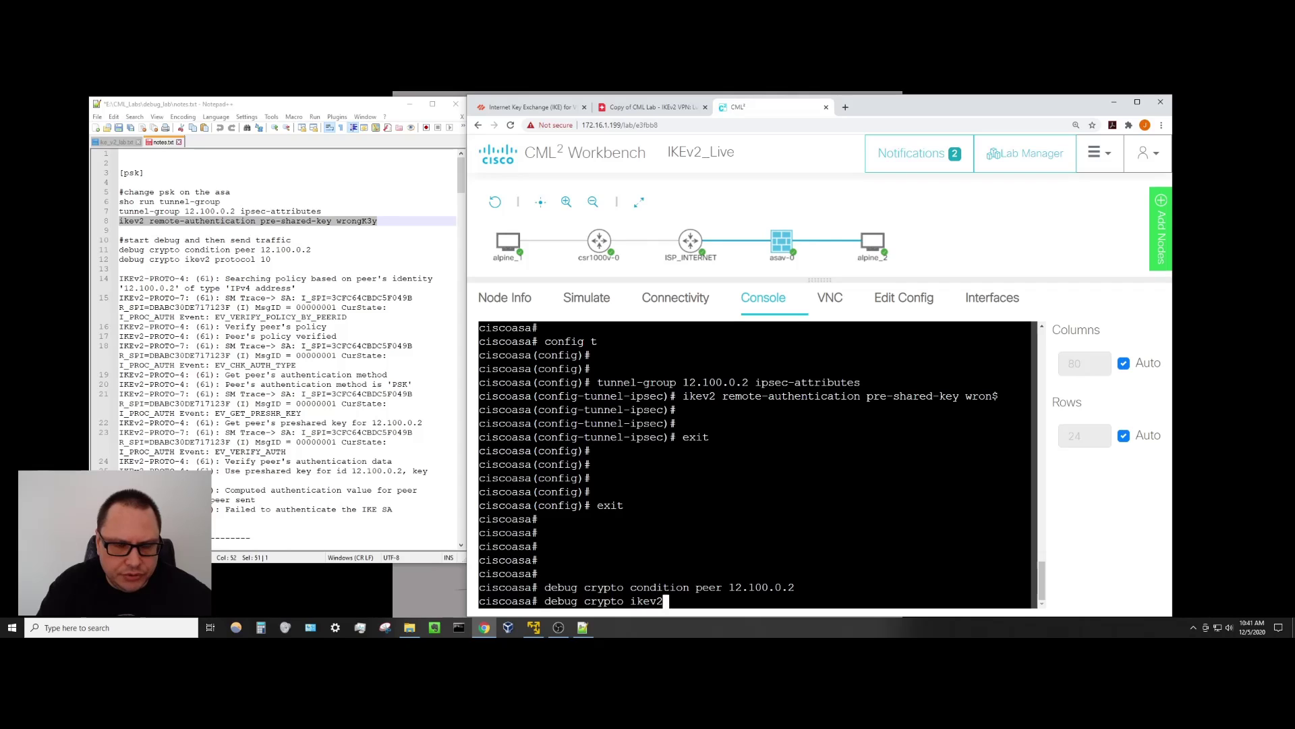
text( ?)
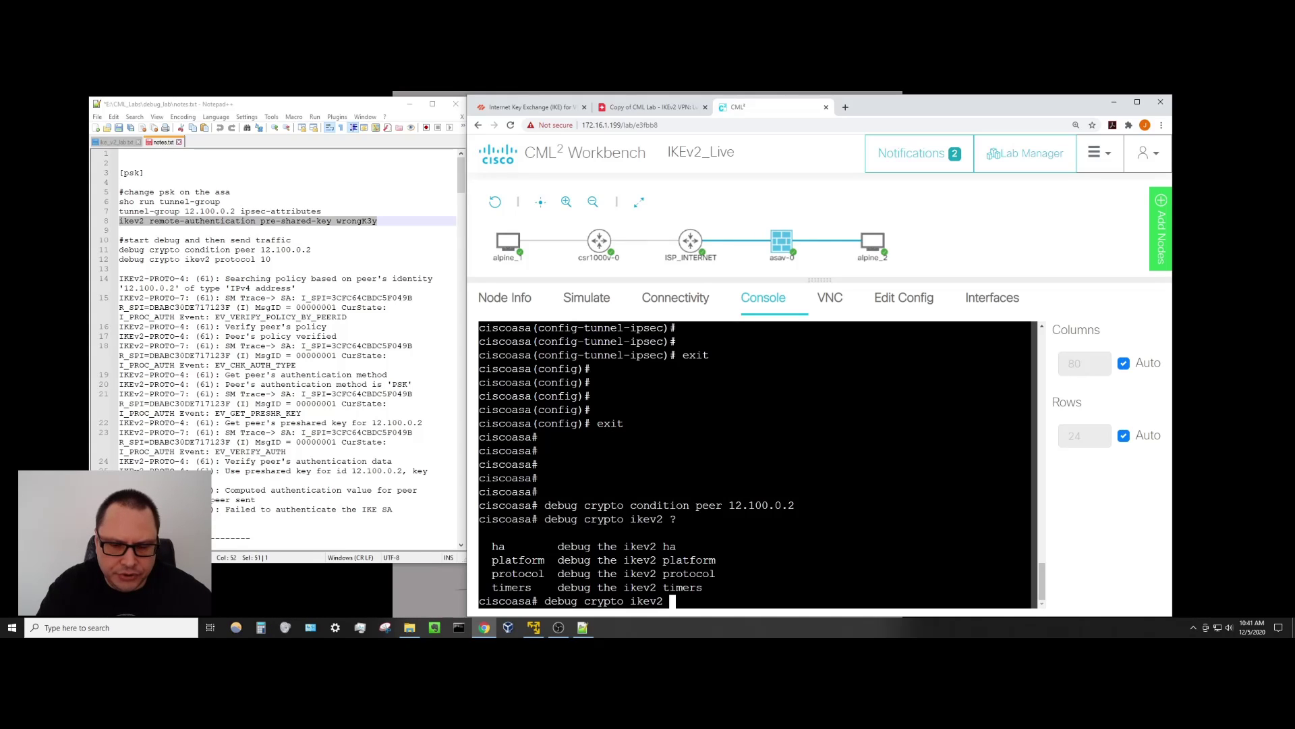
Extend the command to "debug crypto ikev2 protocol" and list its accepted debug levels with inline help.
text(pro)
text(t)
key(Tab)
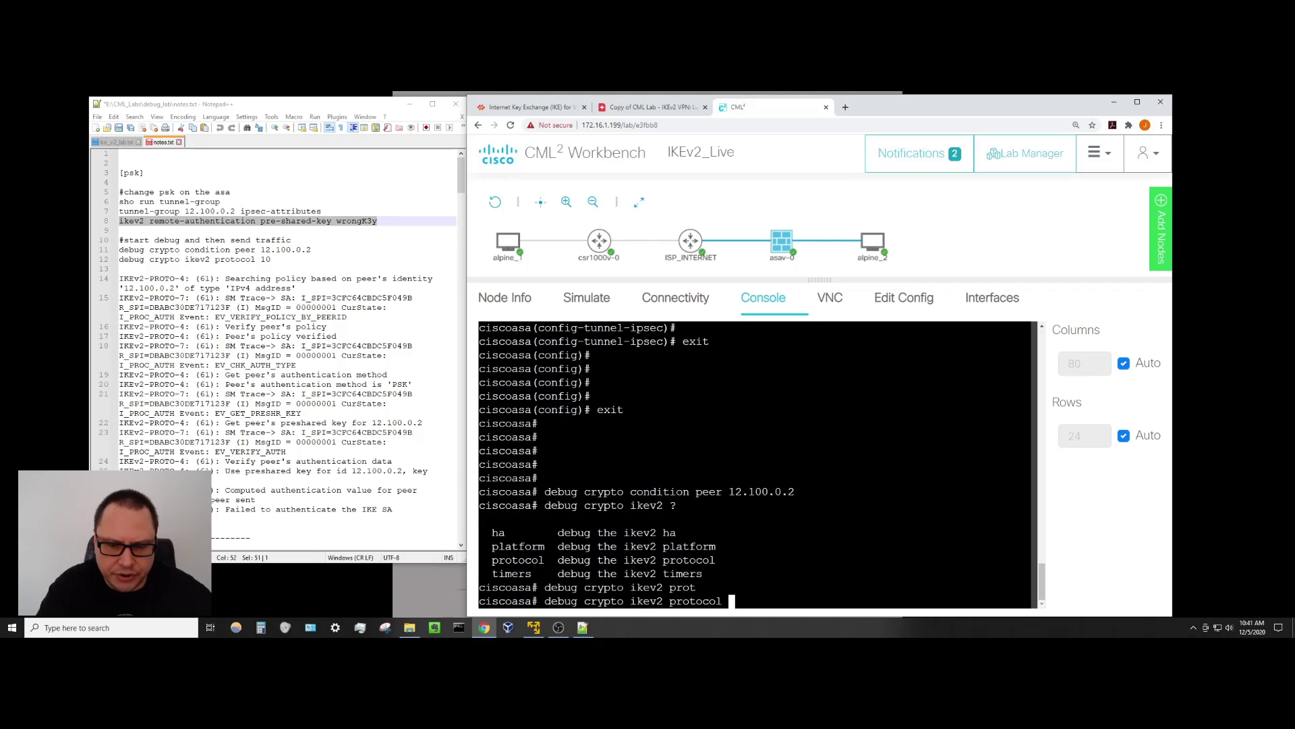
text(10)
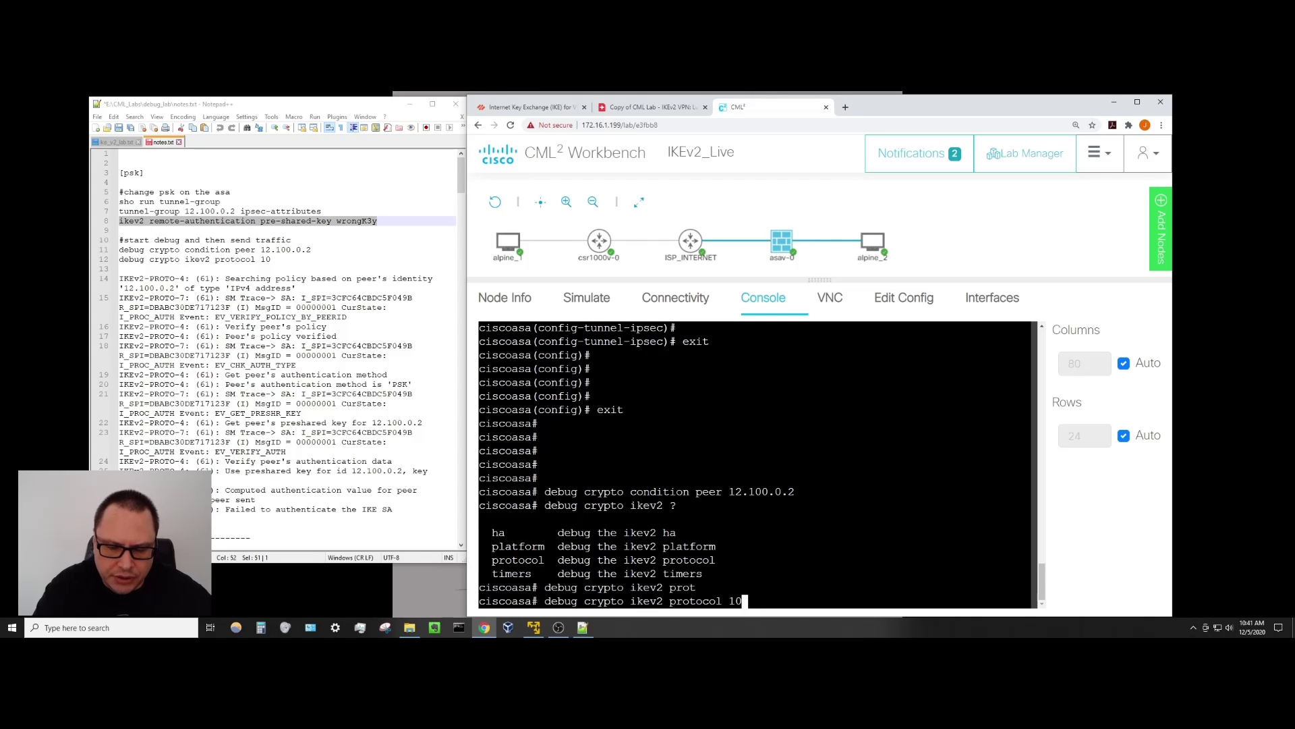
key(BackSpace)
key(BackSpace)
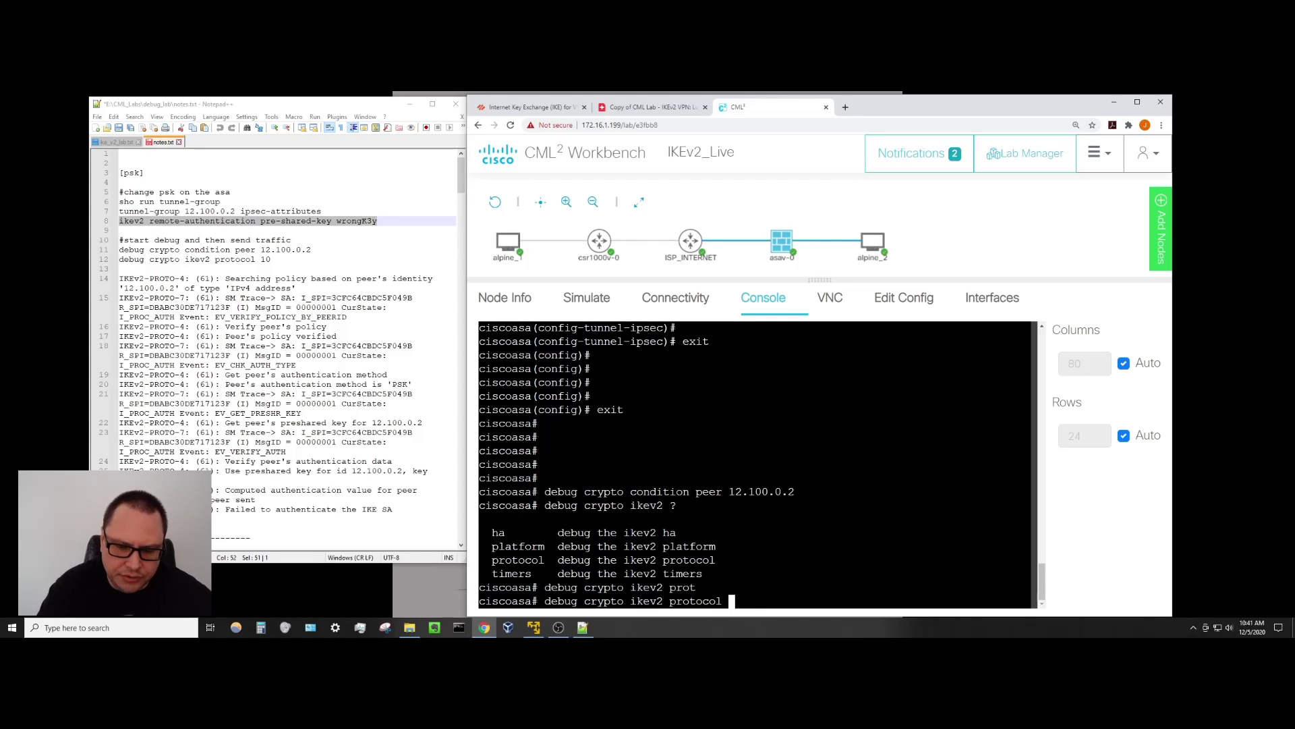
text(?)
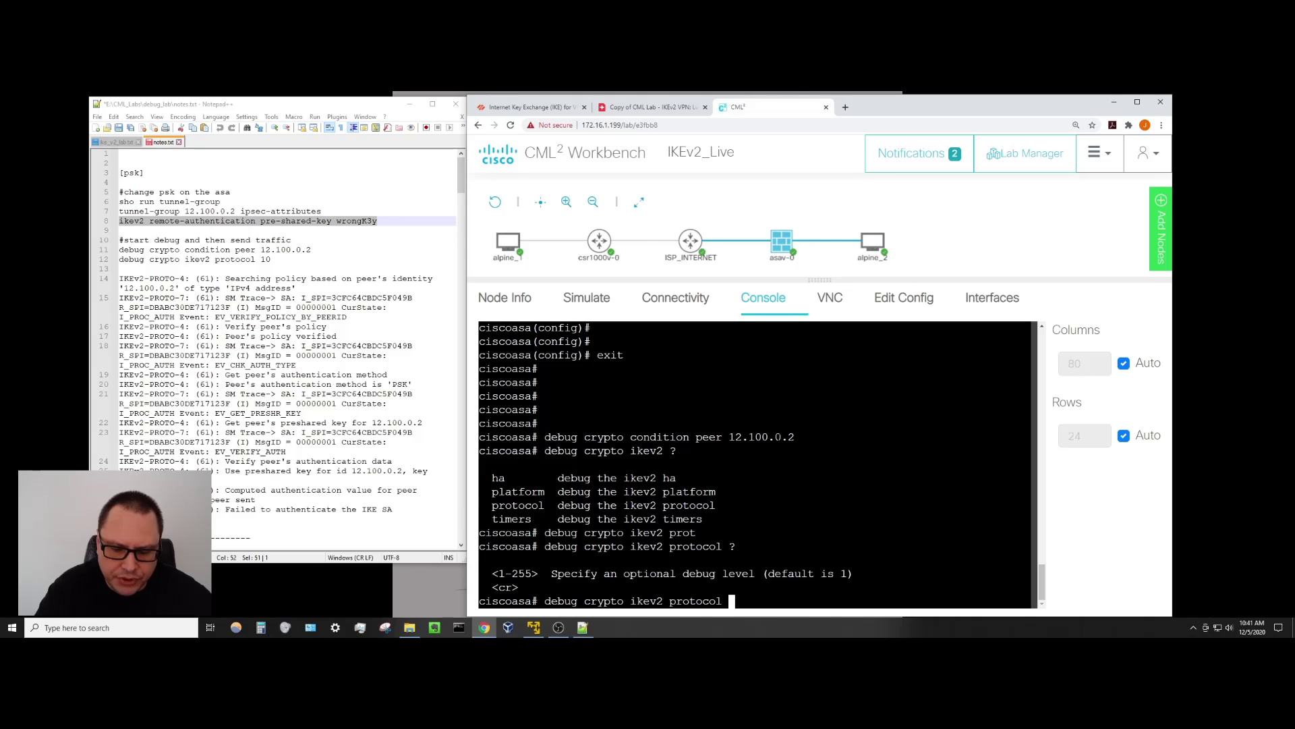
Set the debug level to 10 and run "debug crypto ikev2 protocol 10" to start IKEv2 protocol debugging.
text(10)
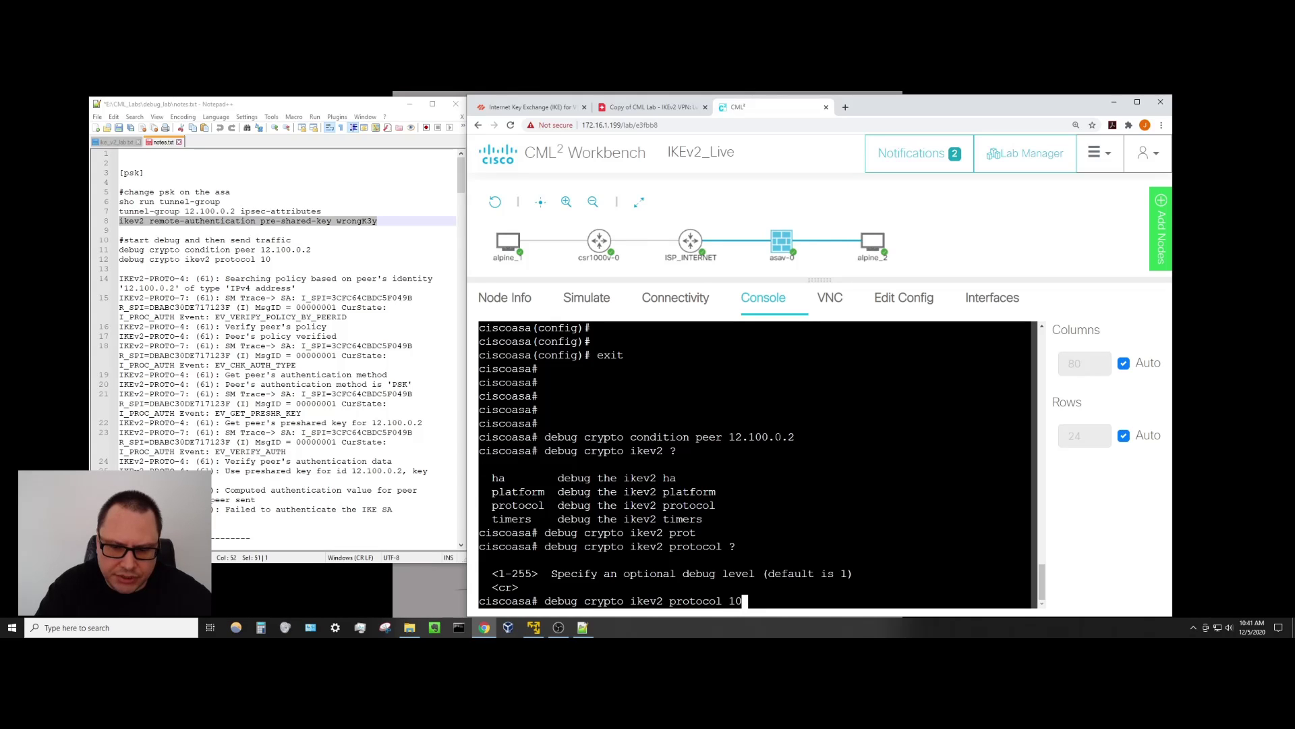
key(Return)
key(Return)
key(Return)
key(Return)
key(Return)
key(Return)
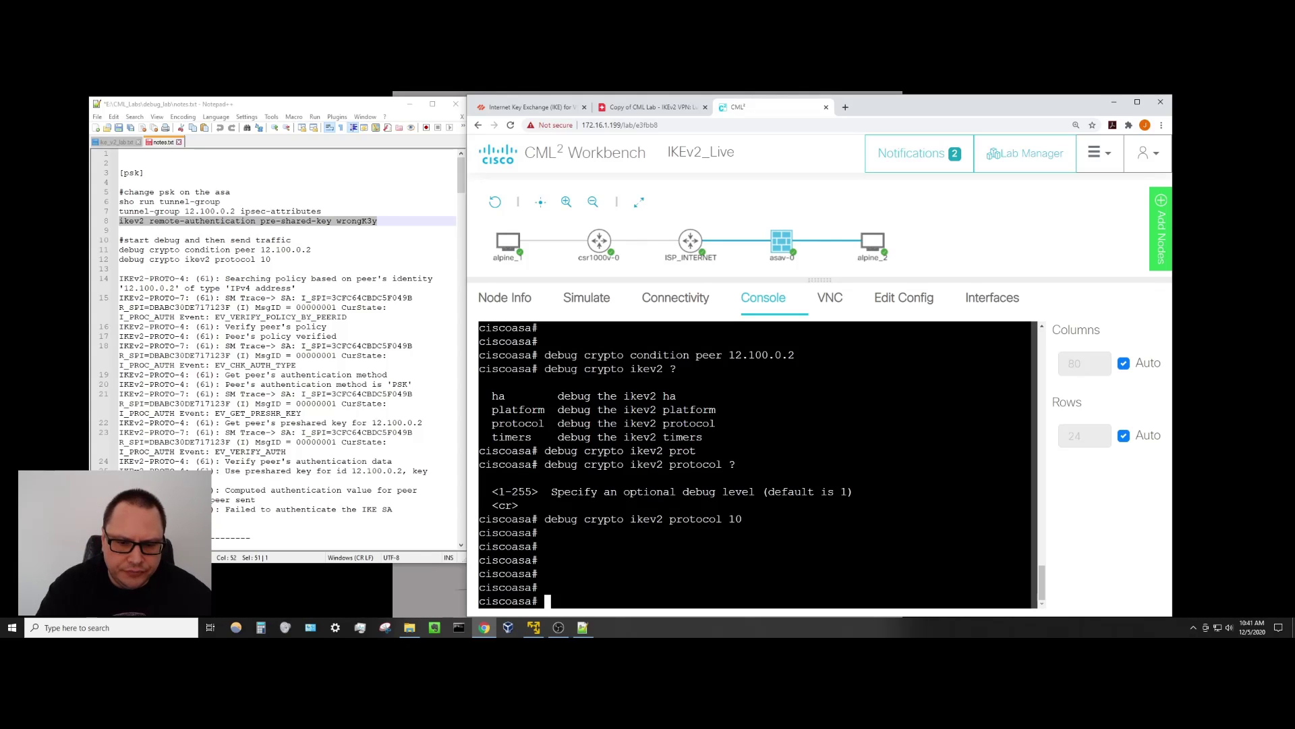
key(Return)
key(Return)
key(Return)
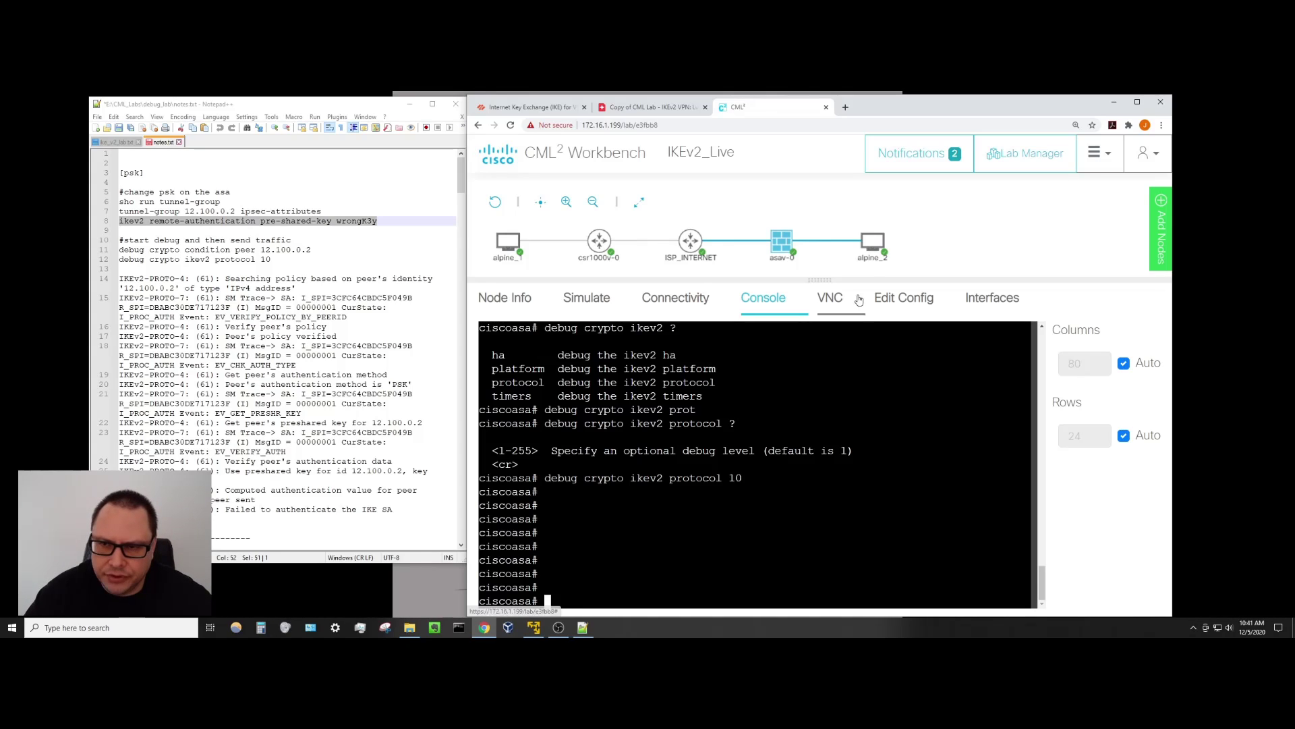
Send VPN traffic from alpine_2 by pinging 172.16.20.5, and stop the ping after a few packets.
mouse_move(873, 247)
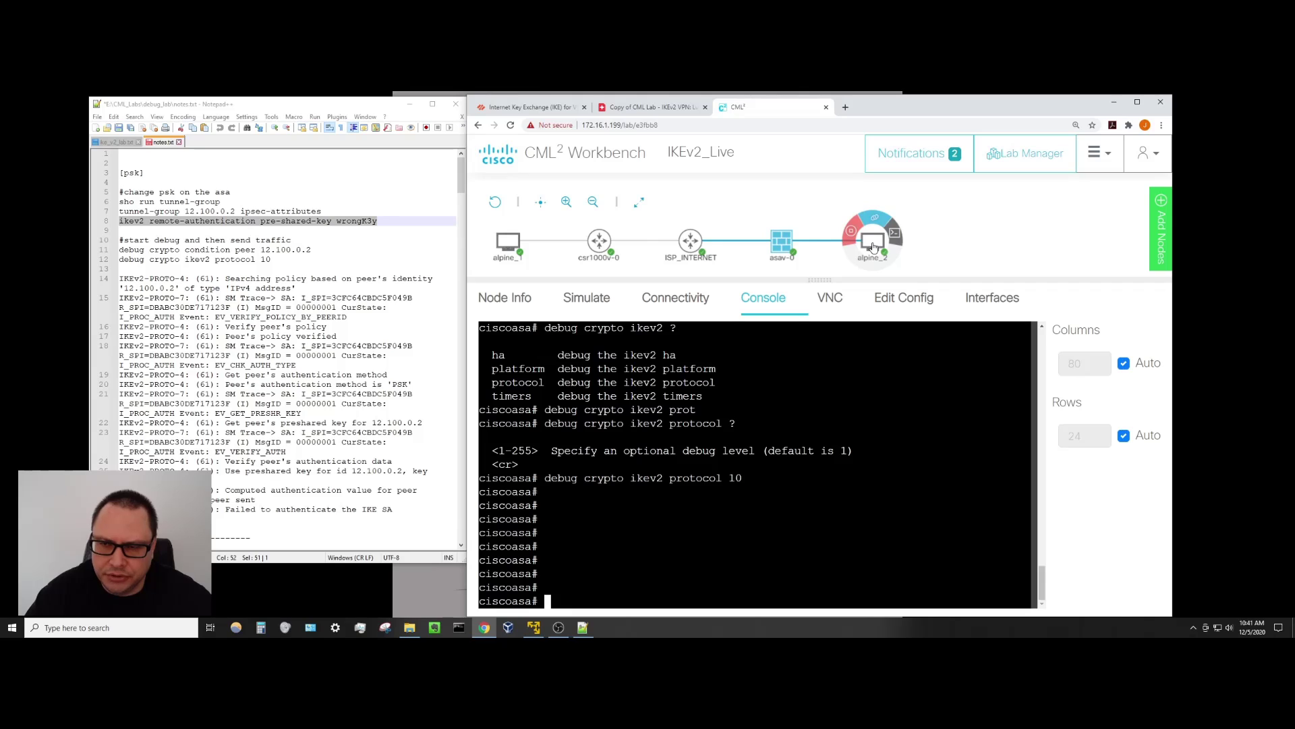
click(873, 246)
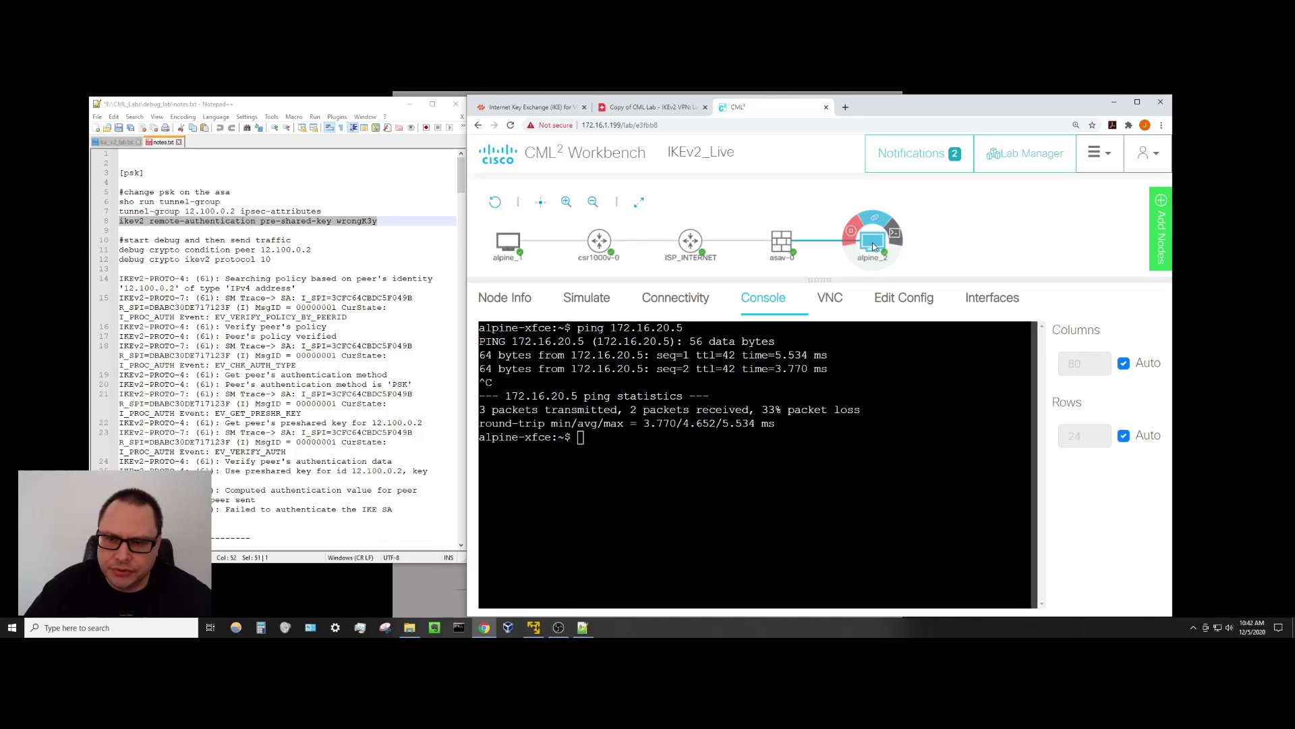
click(580, 437)
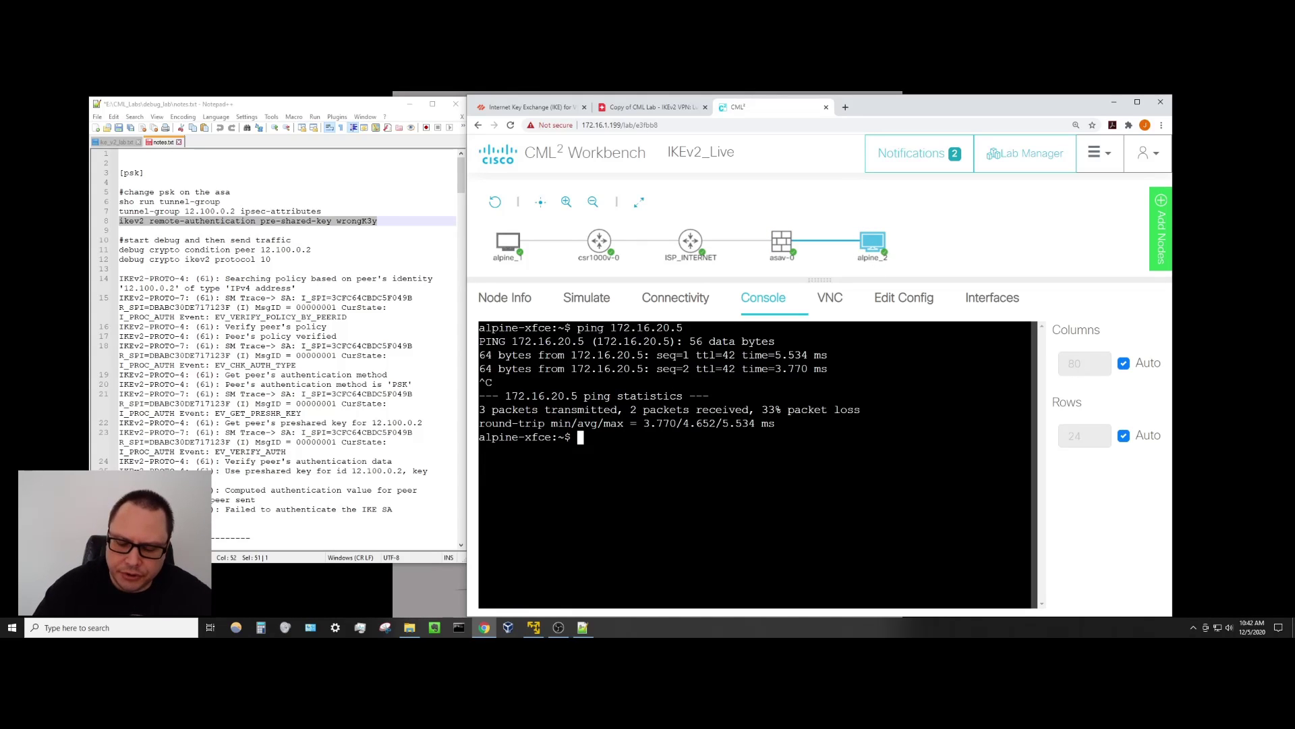
key(Up)
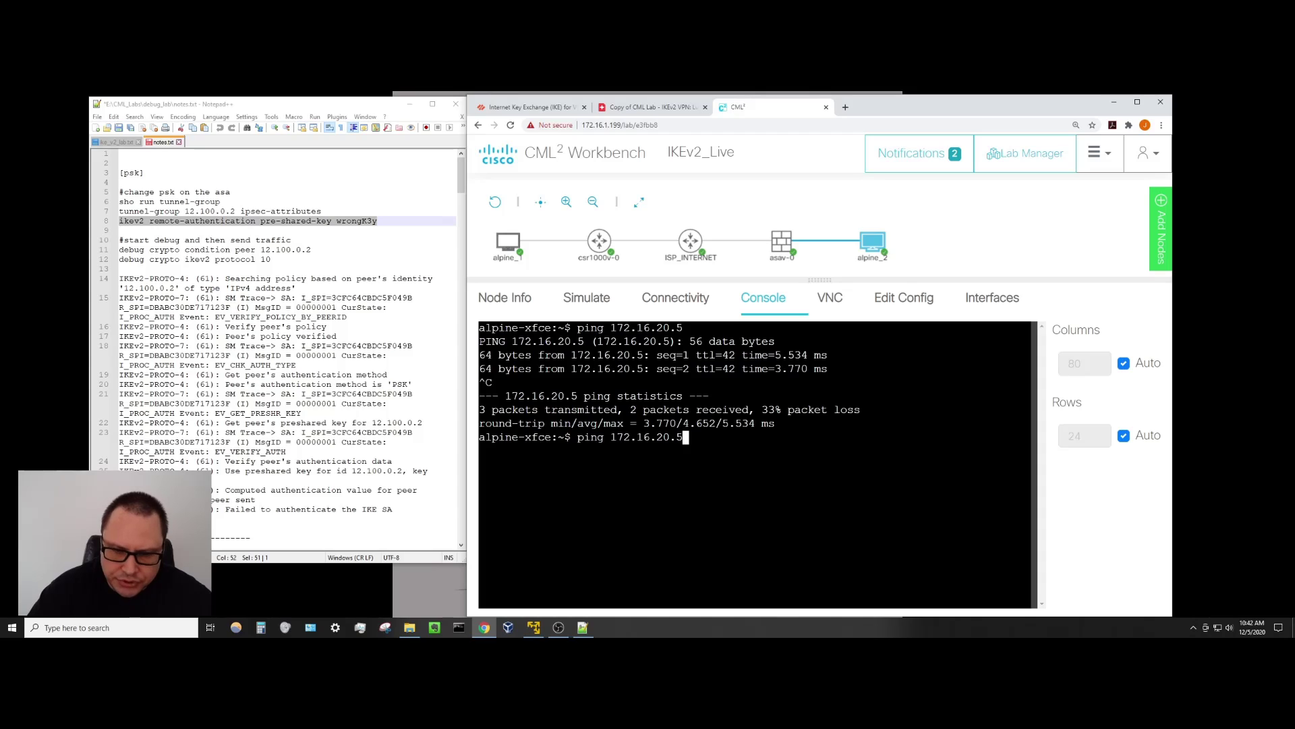
key(Return)
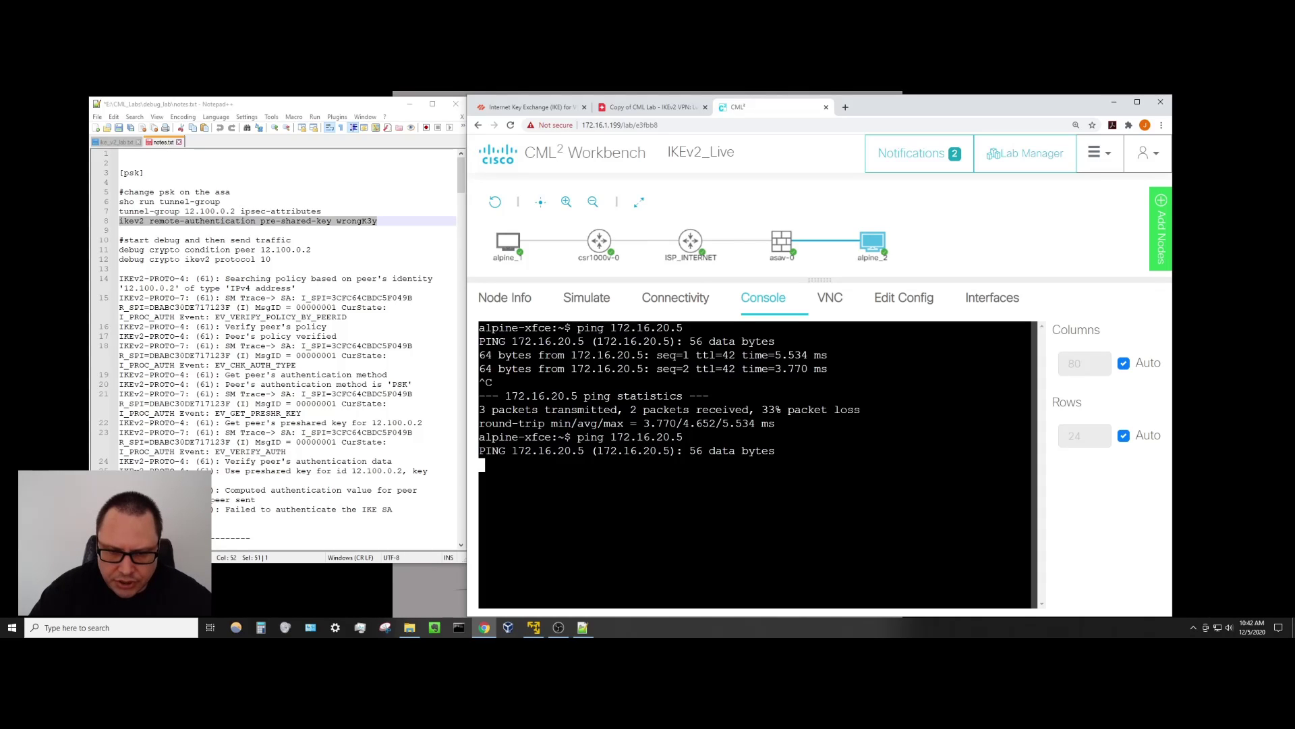
key(ctrl+c)
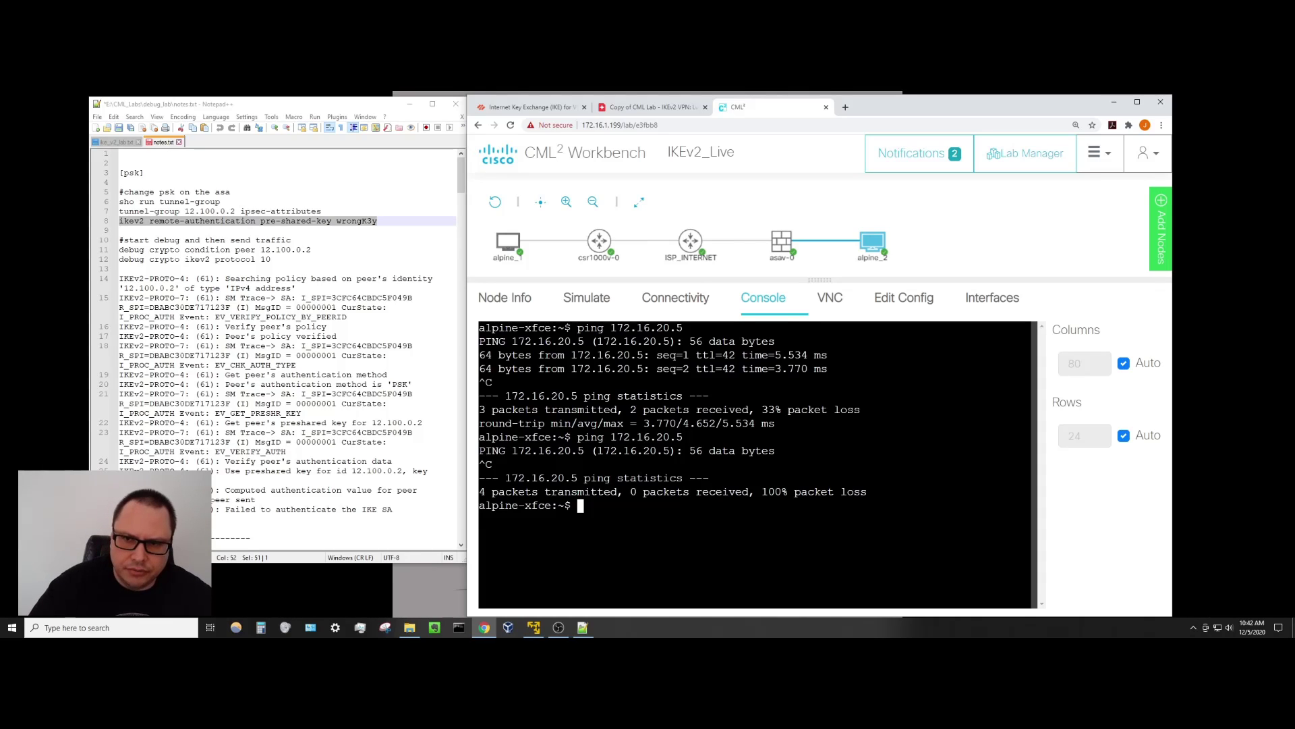
Return to the asav-0 console and turn off all debugging with "no debug all".
click(779, 244)
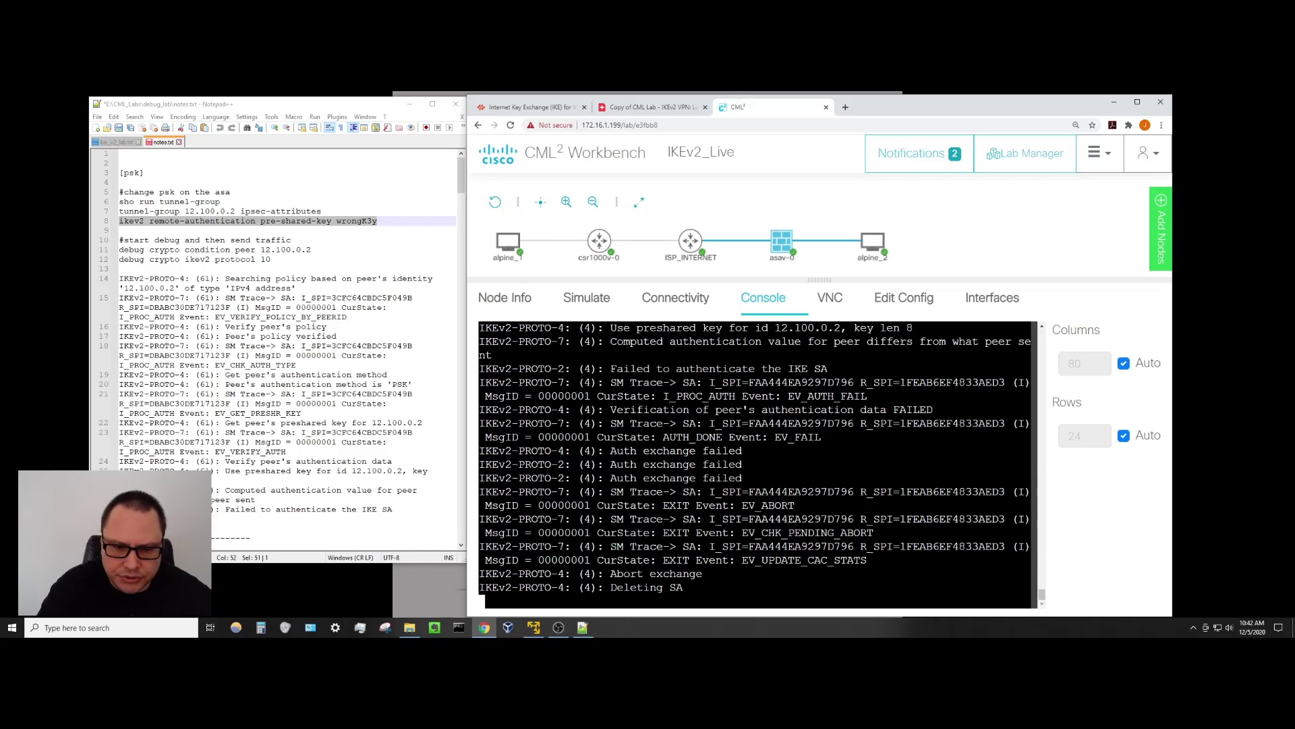
text(no debug al)
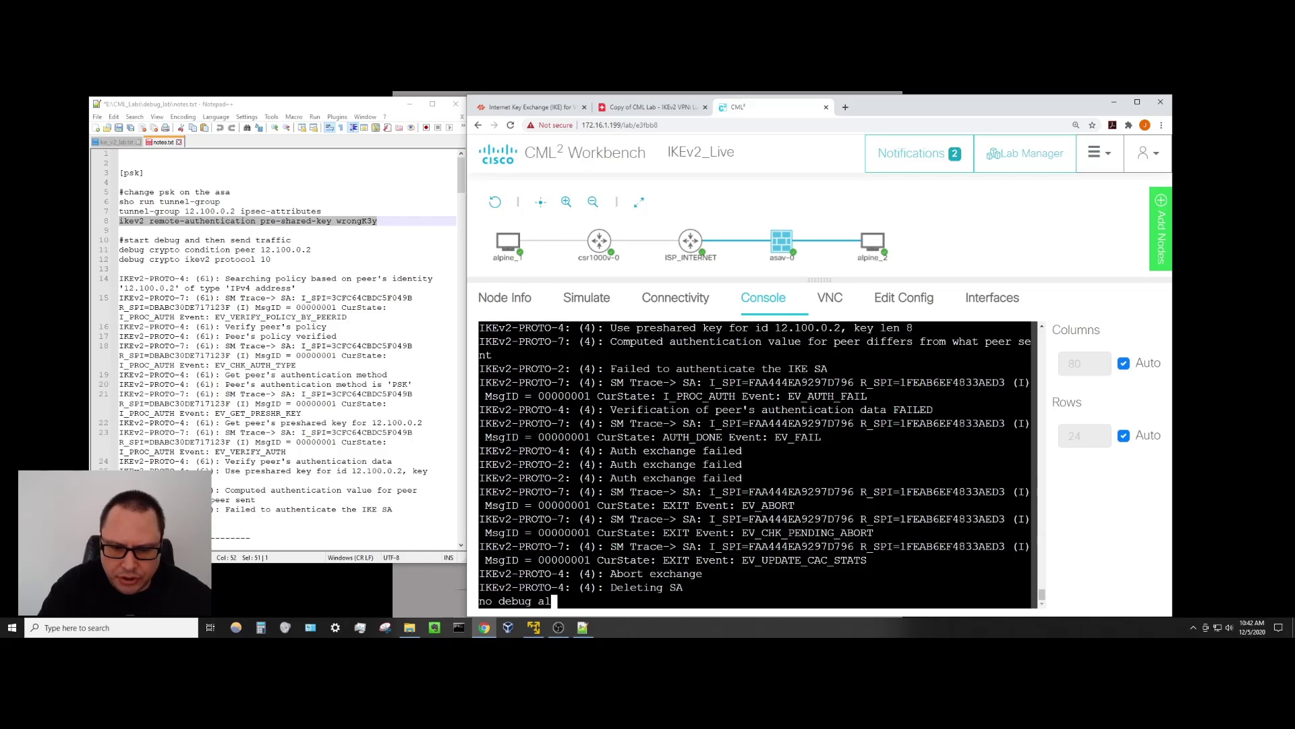
text(l)
key(Return)
key(Return)
key(Return)
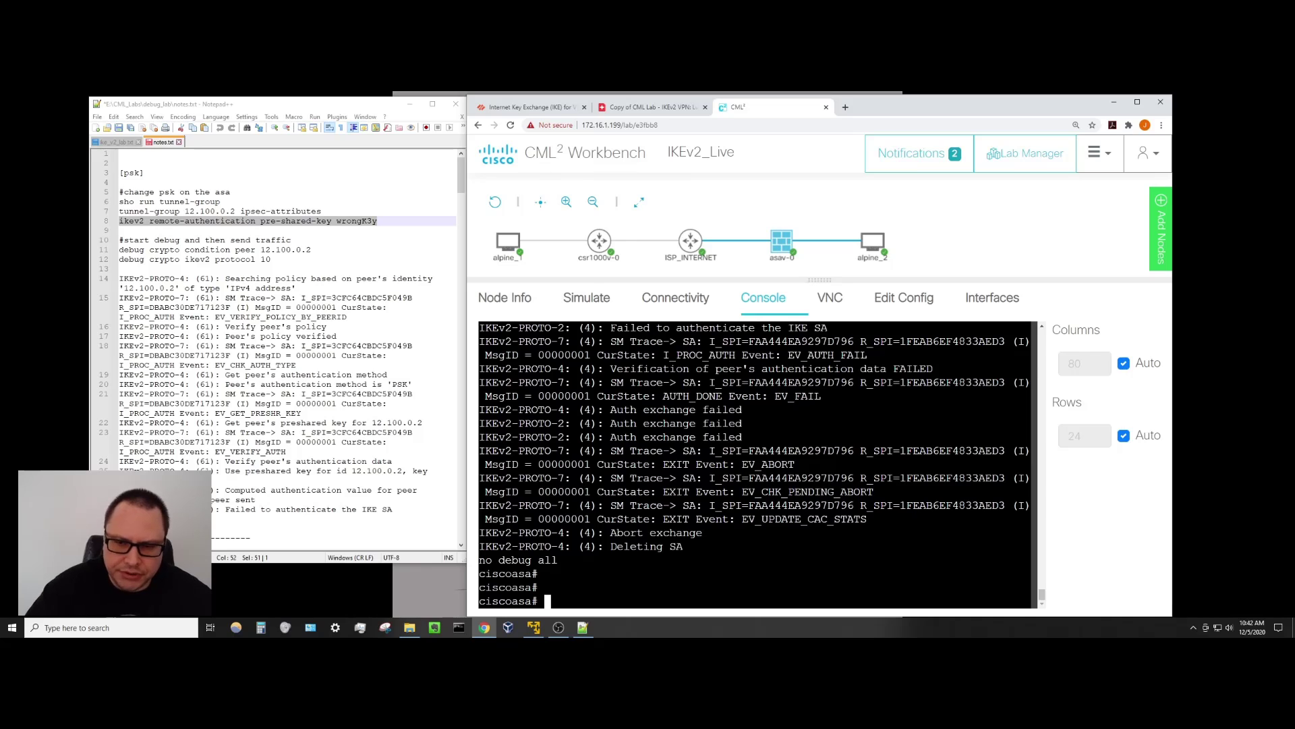
Examine the authentication exchange messages in the ASA's IKEv2 debug output.
scroll(756, 466, up, 3)
scroll(756, 465, down, 3)
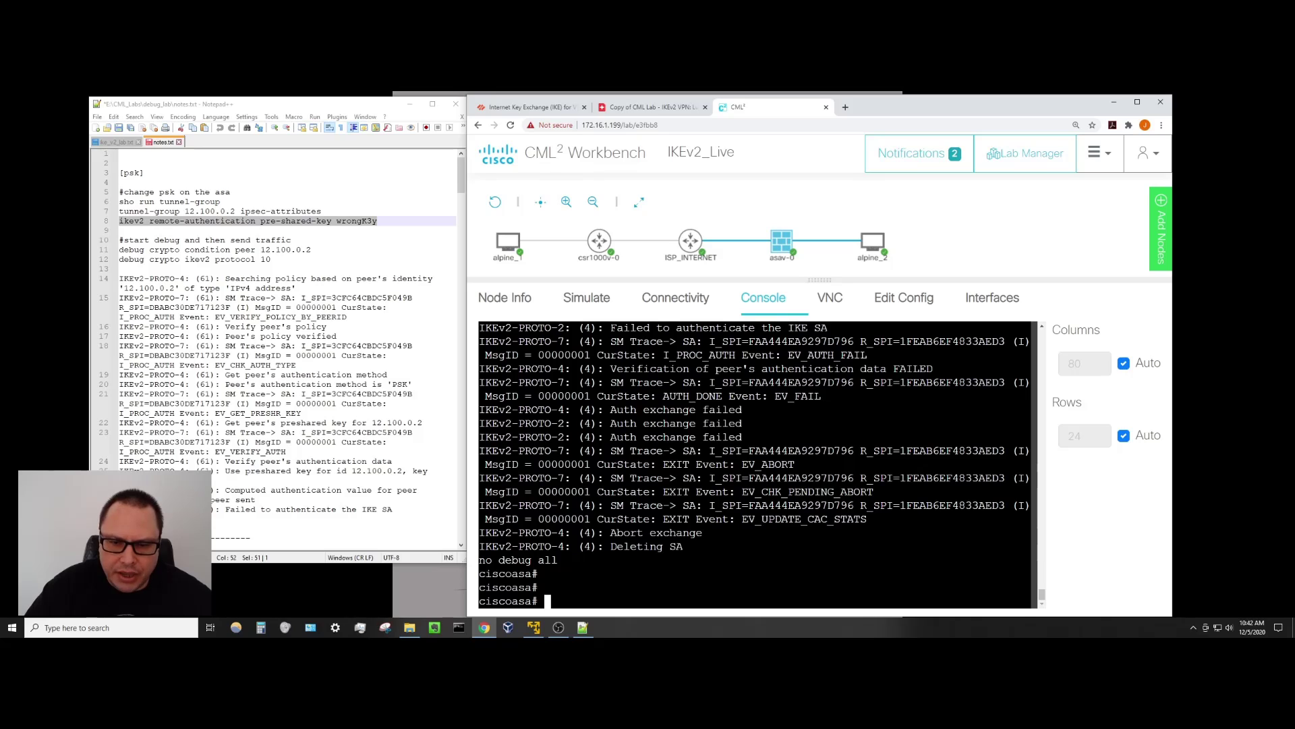
drag(743, 409, 479, 410)
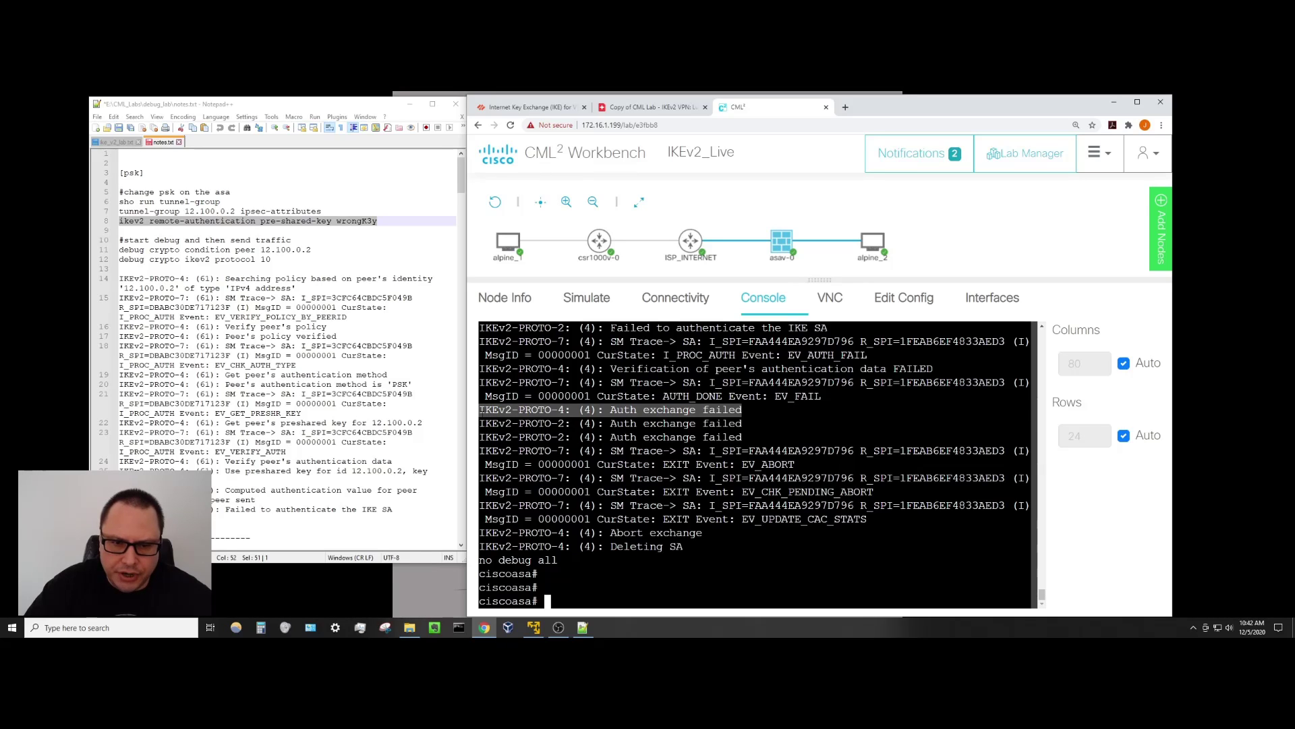
click(660, 413)
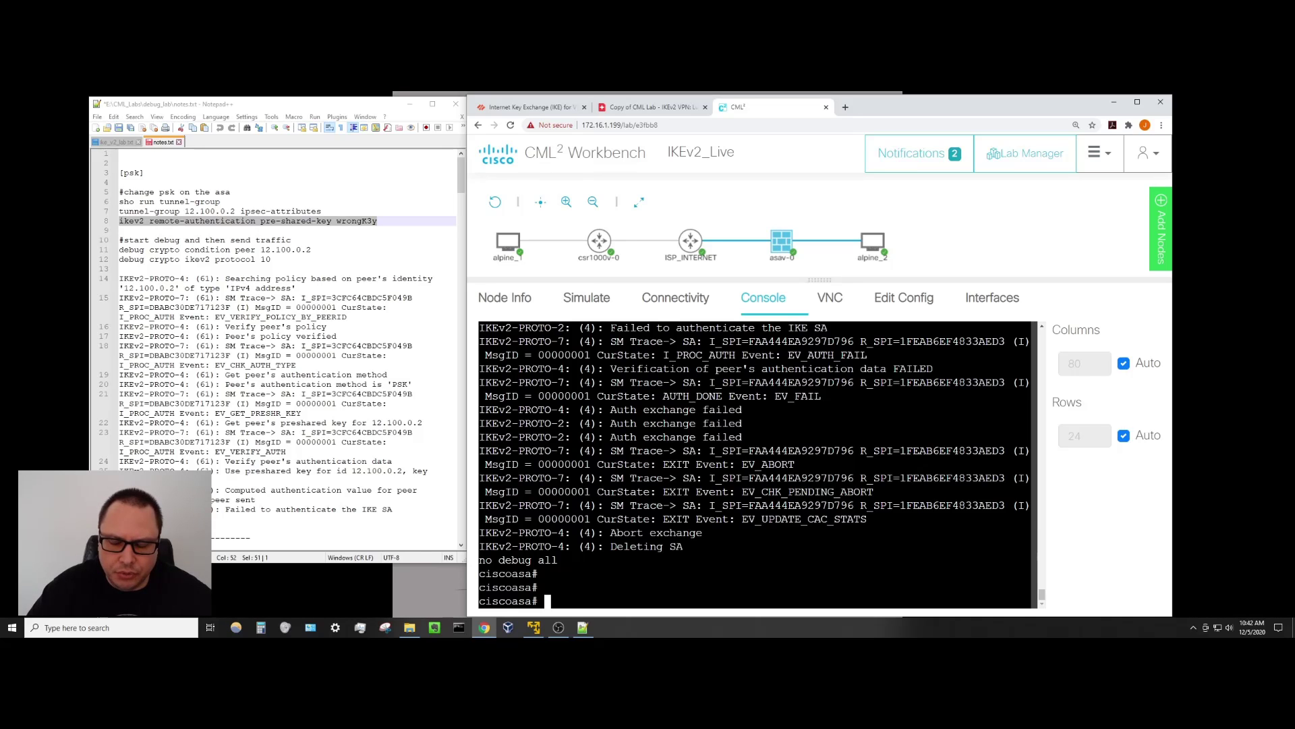
Switch to the Palo Alto Networks documentation page on Internet Key Exchange (IKE) for VPN.
click(550, 110)
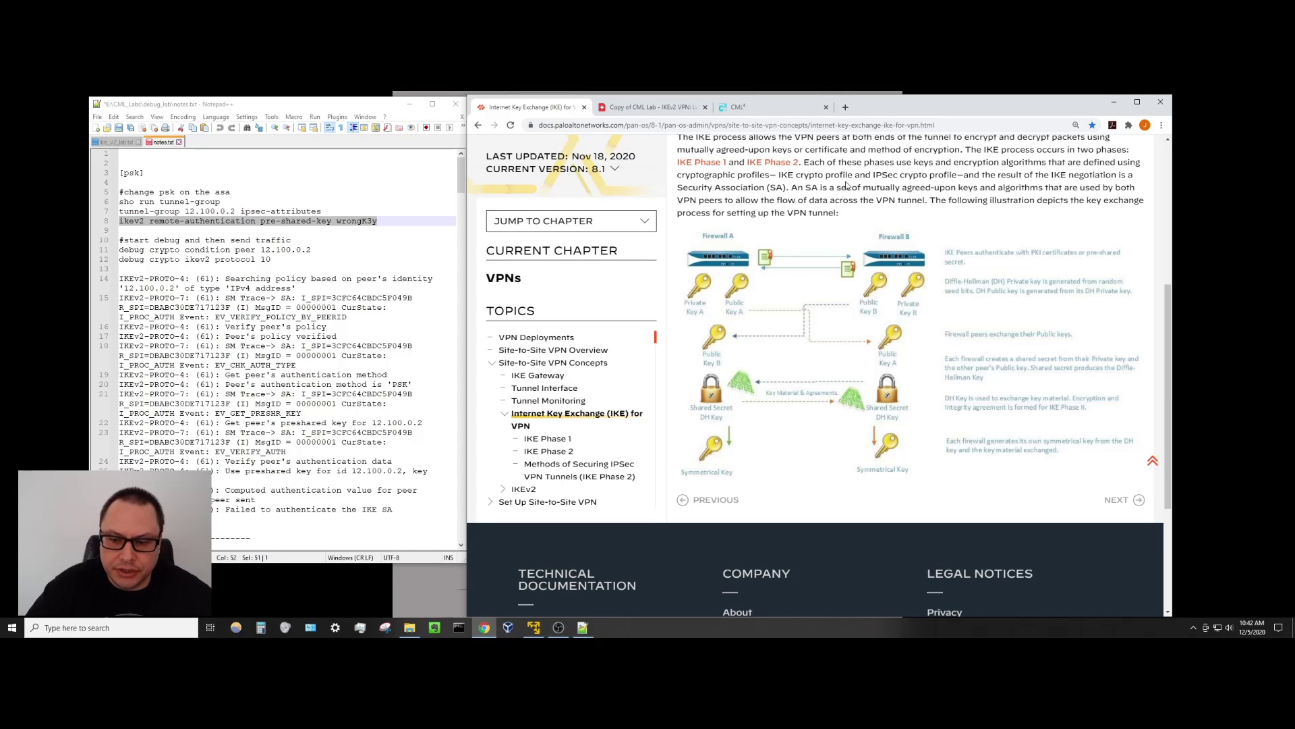
Return to the asav-0 console and review the IKEv2 debug messages that precede the IKE SA authentication failure.
click(773, 108)
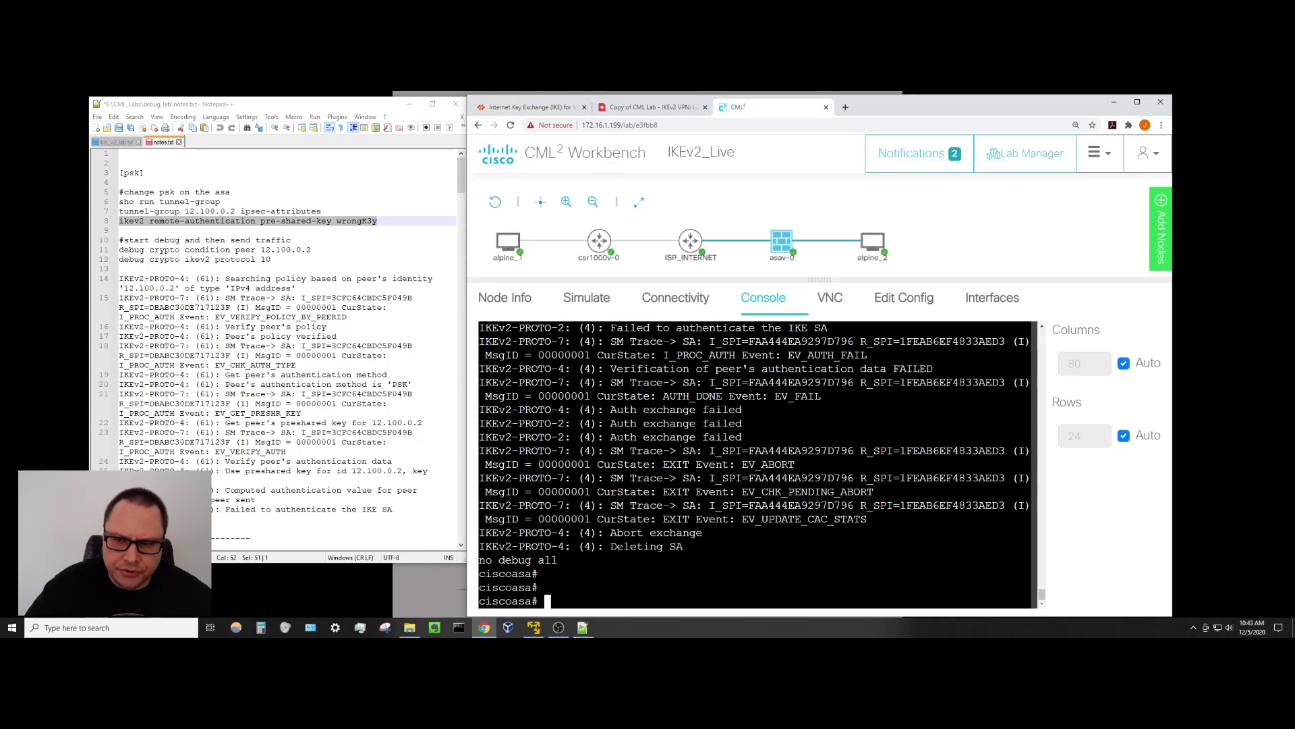
drag(831, 328, 610, 328)
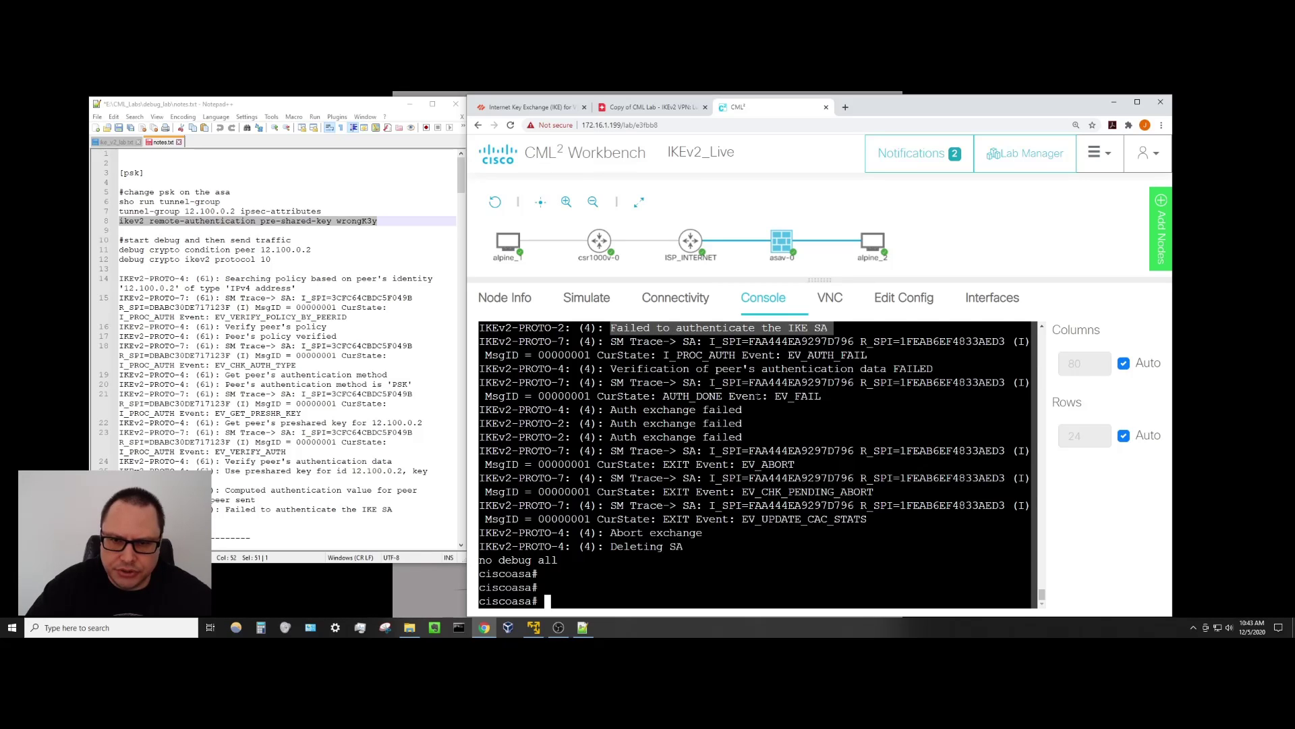
scroll(756, 396, up, 2)
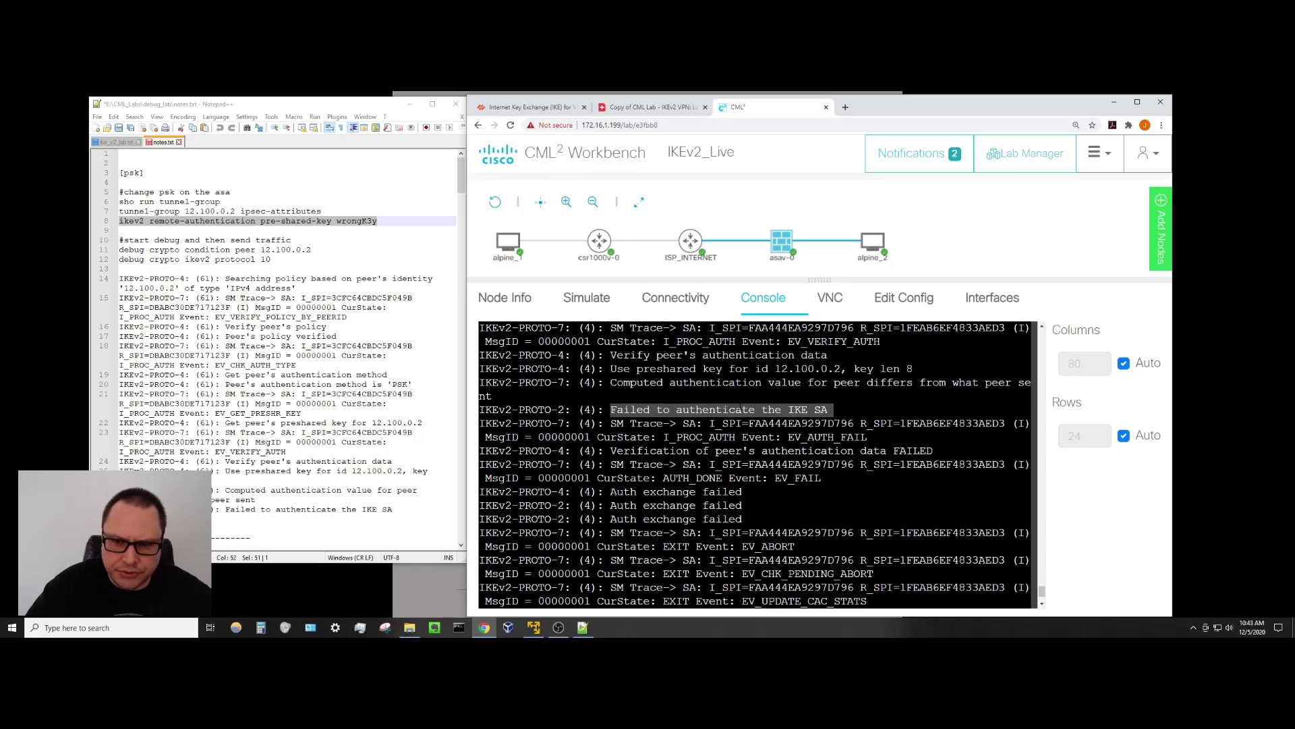
scroll(741, 409, up, 2)
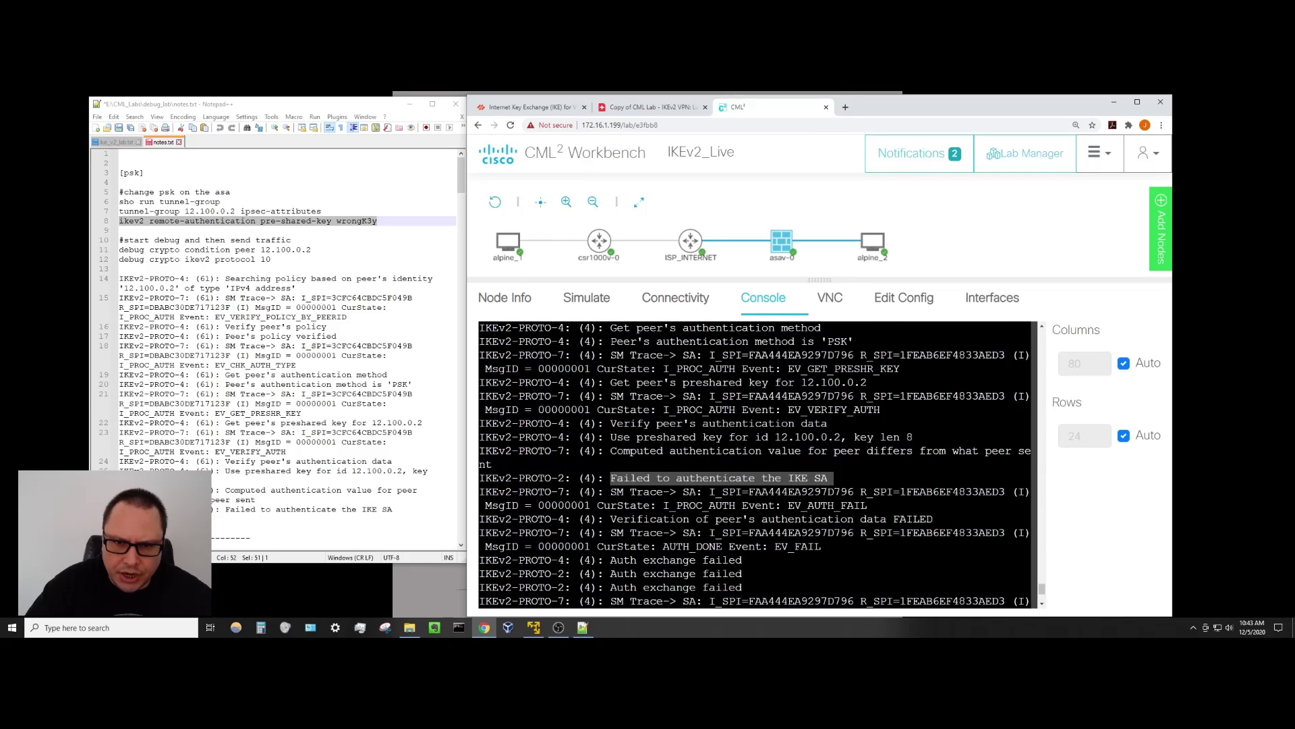
scroll(757, 464, up, 2)
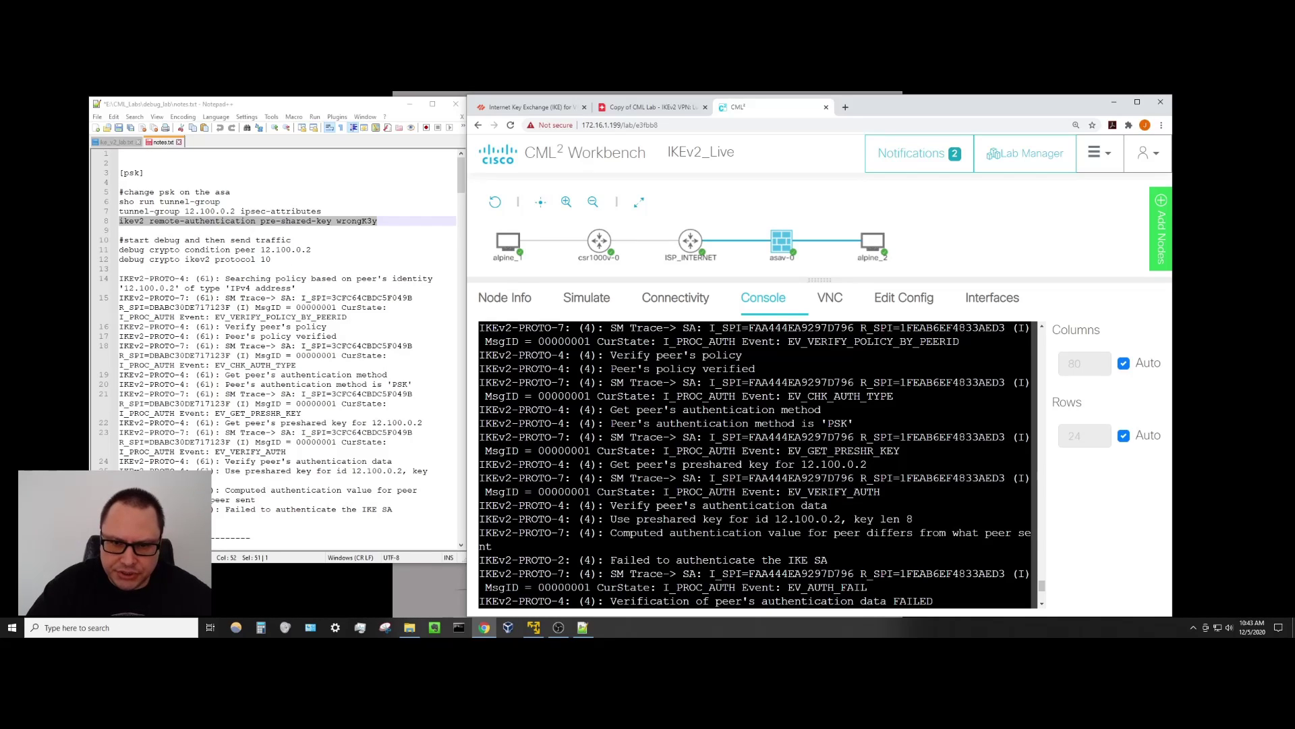
drag(747, 354, 485, 354)
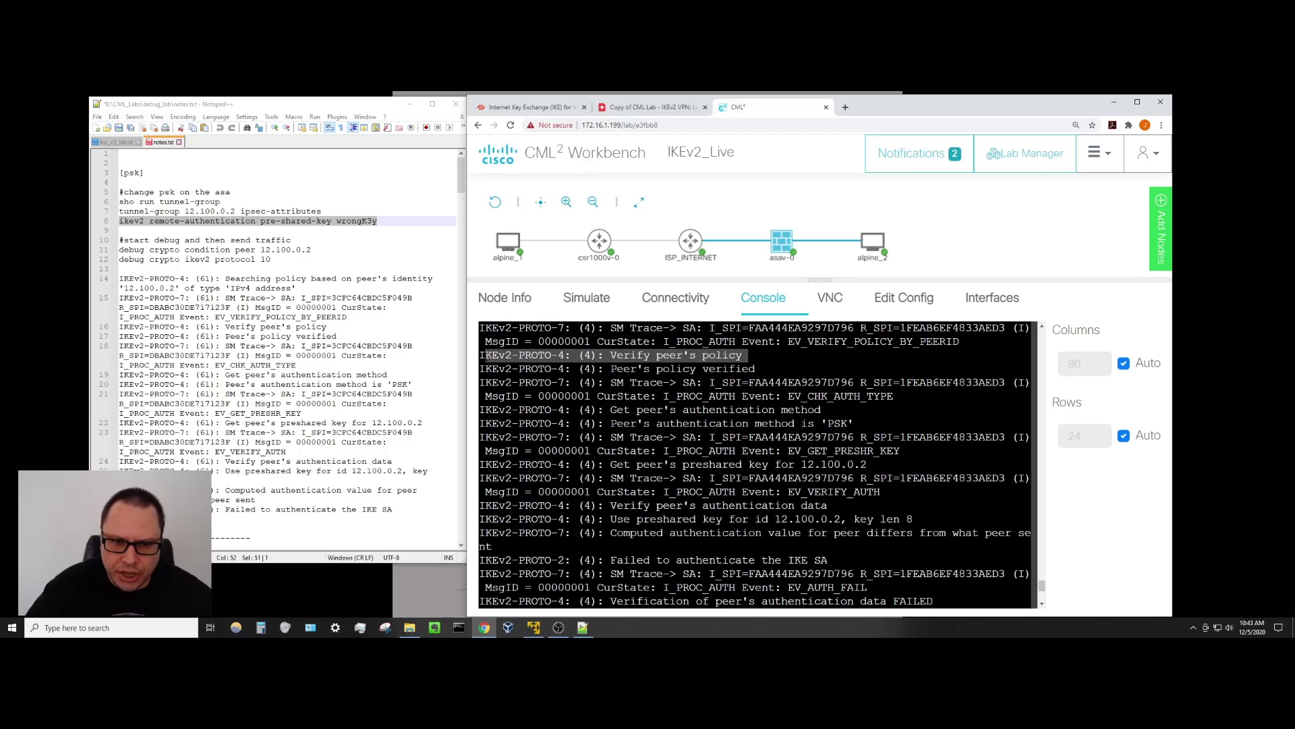
click(485, 355)
scroll(484, 355, up, 2)
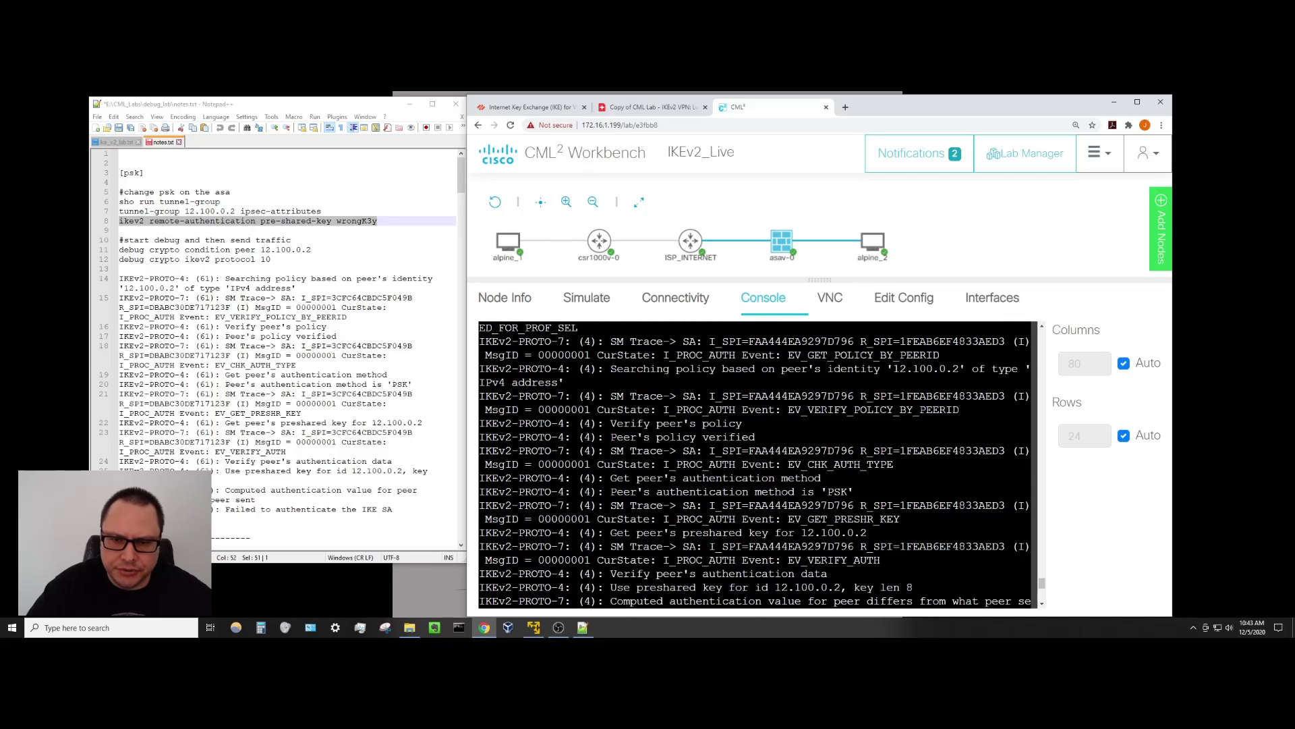
scroll(756, 466, up, 2)
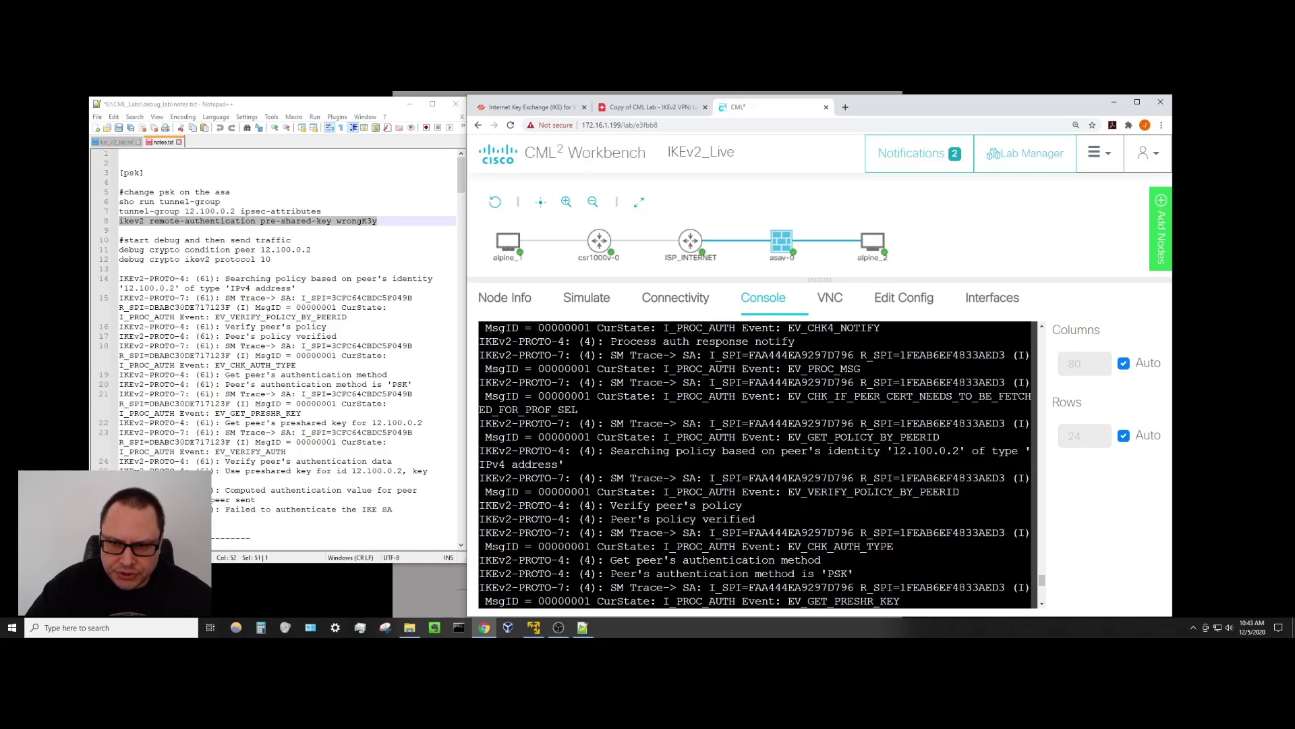
scroll(756, 466, down, 2)
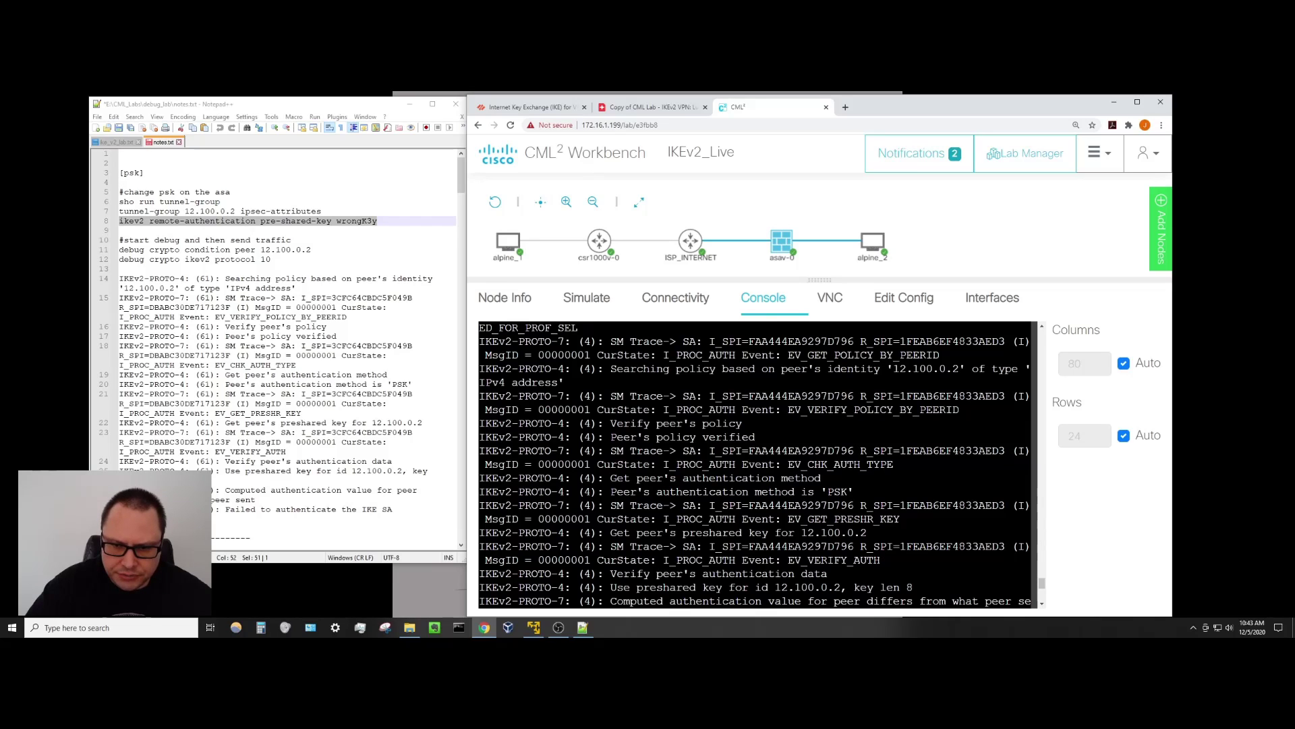
Examine the peer policy verification and peer authentication method messages in the ASA's IKEv2 debug output.
drag(746, 424, 479, 423)
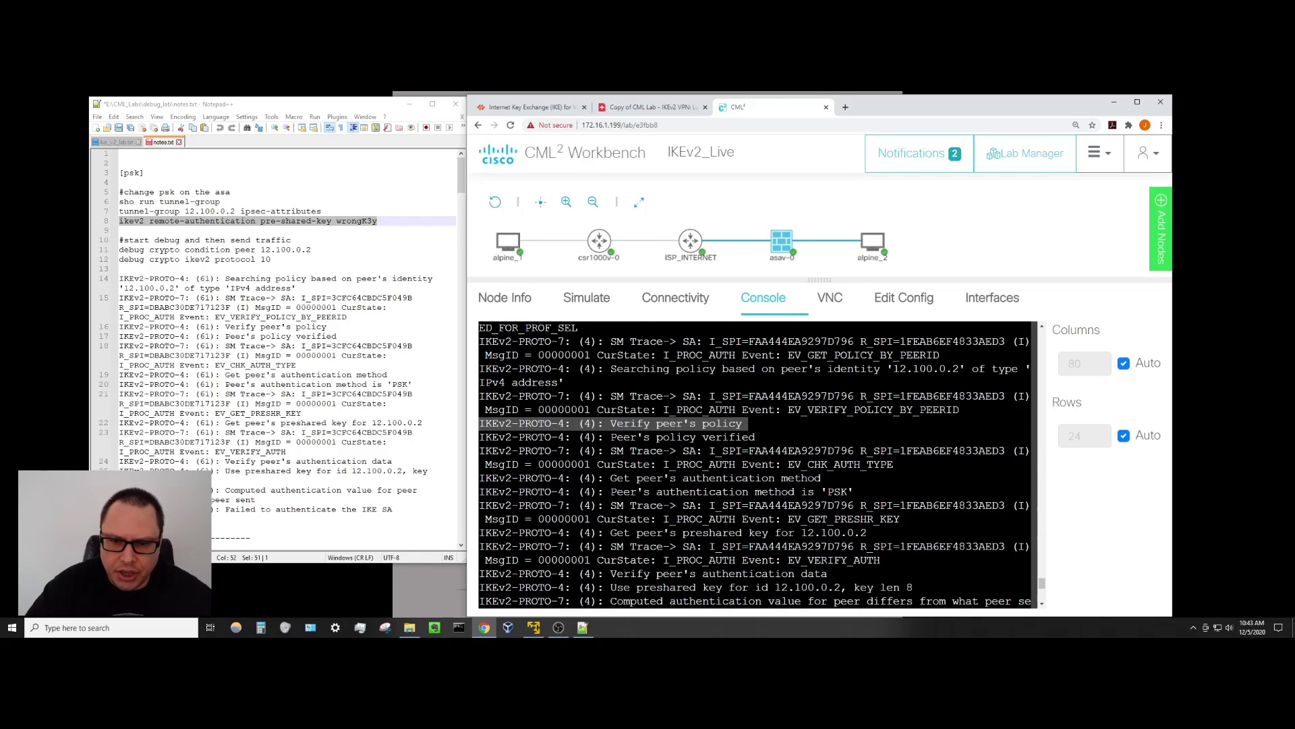
drag(611, 423, 748, 423)
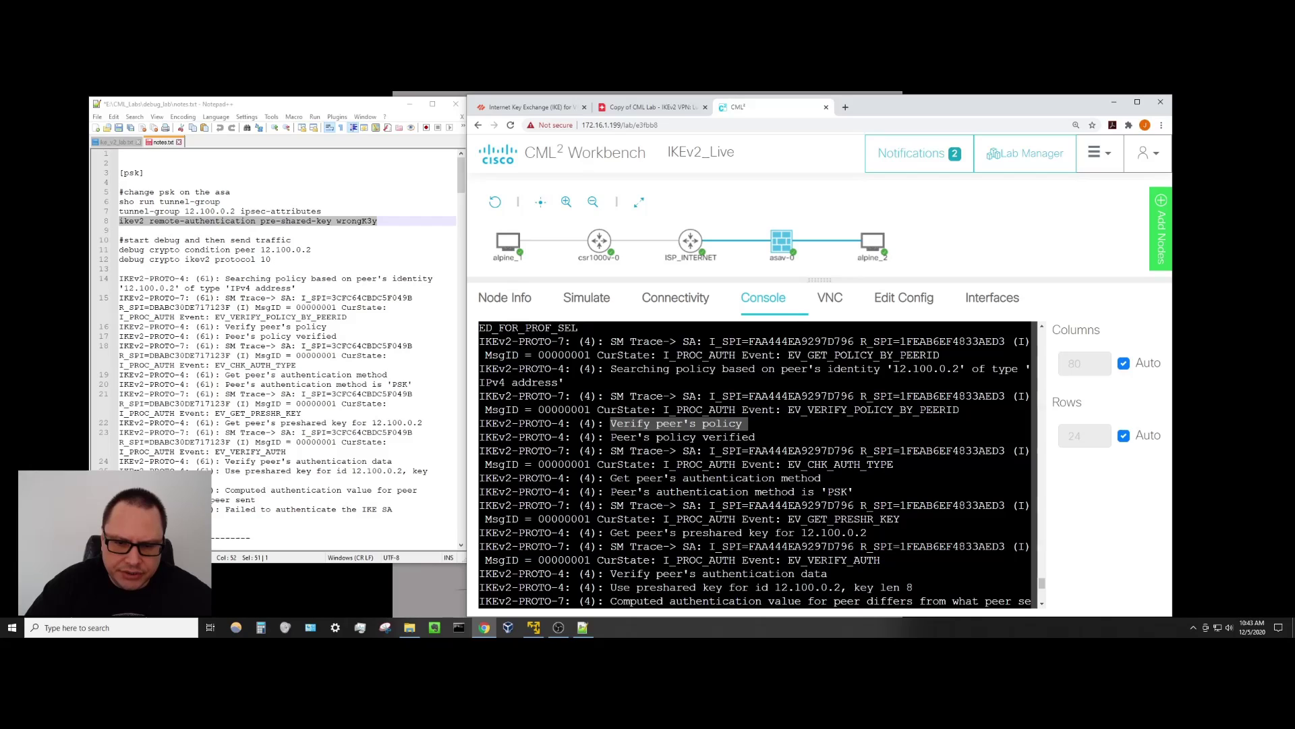
drag(610, 477, 822, 478)
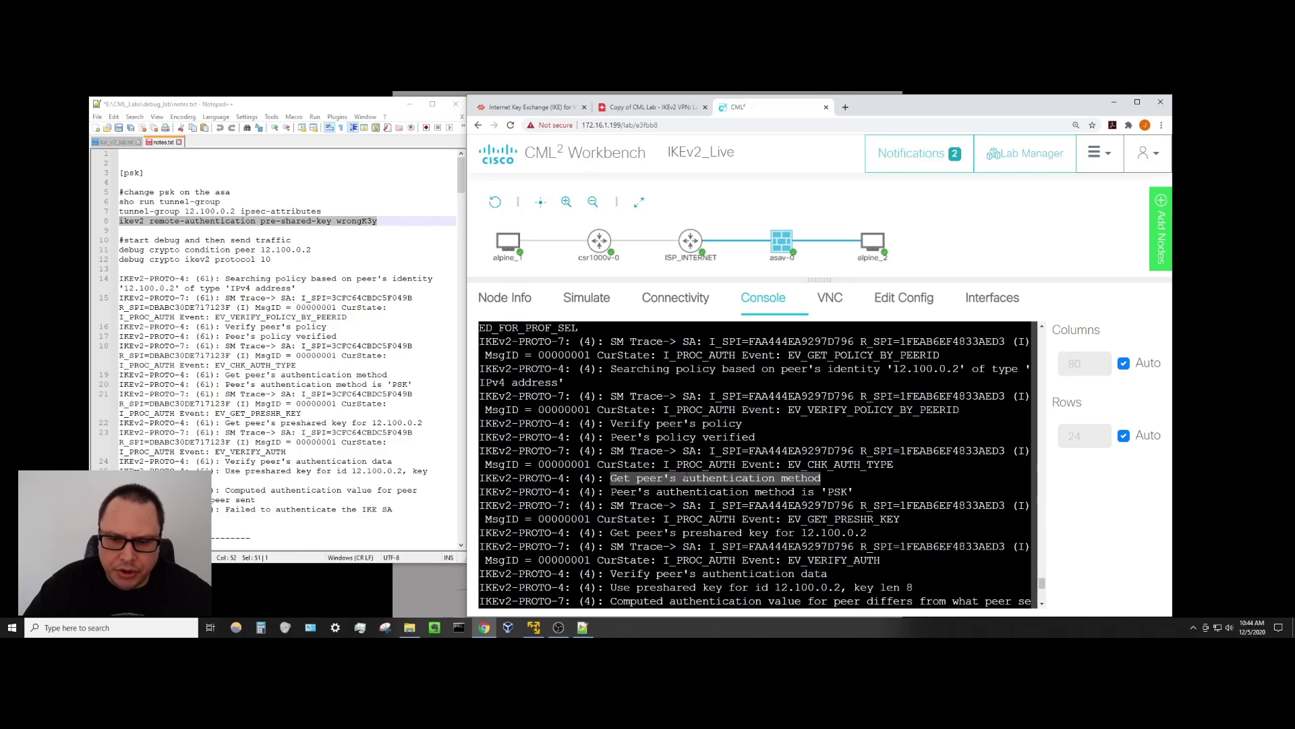
click(685, 477)
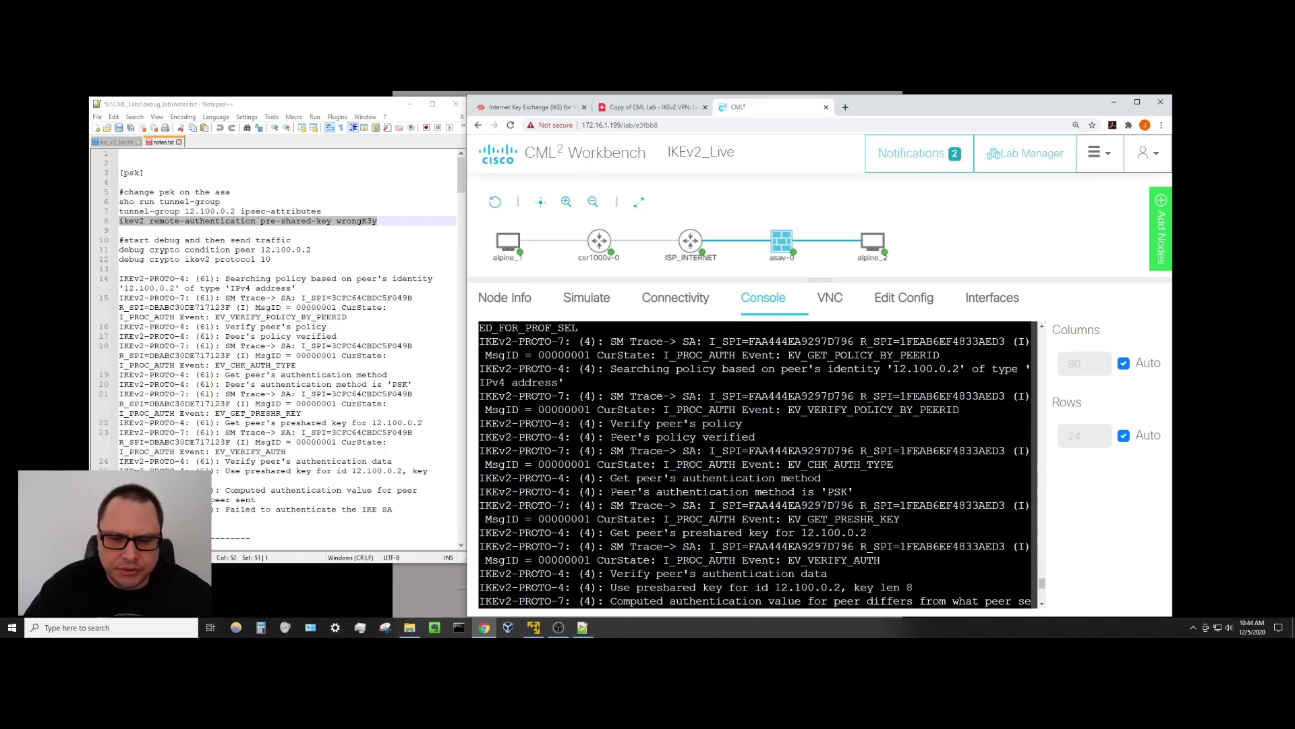
drag(609, 478, 821, 478)
click(821, 478)
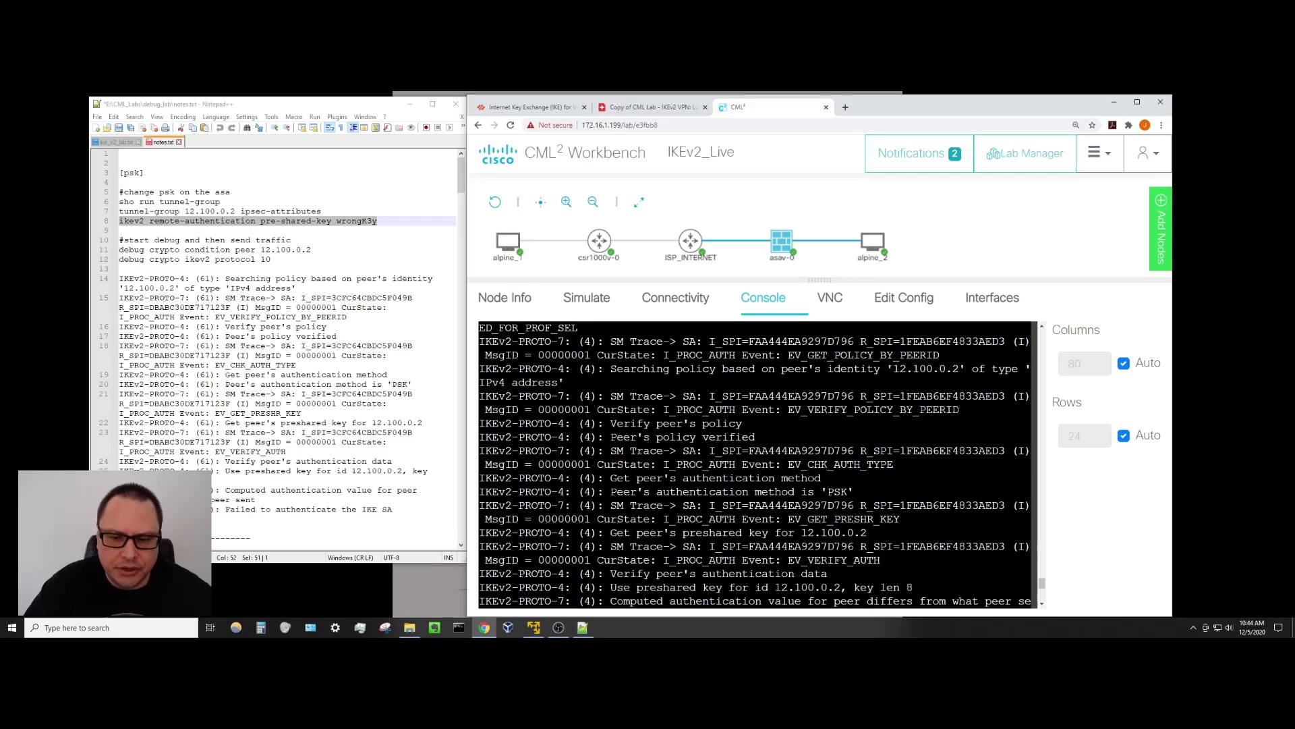
drag(623, 478, 610, 478)
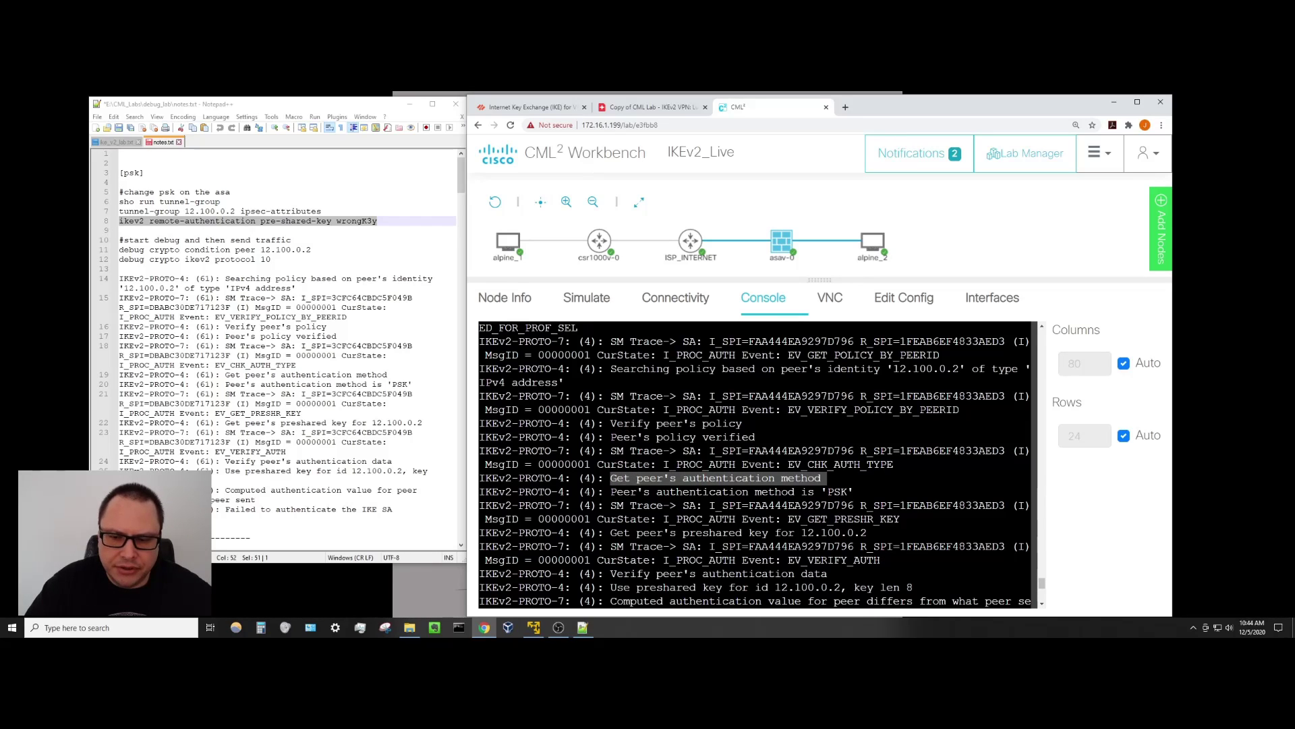
drag(858, 491, 610, 491)
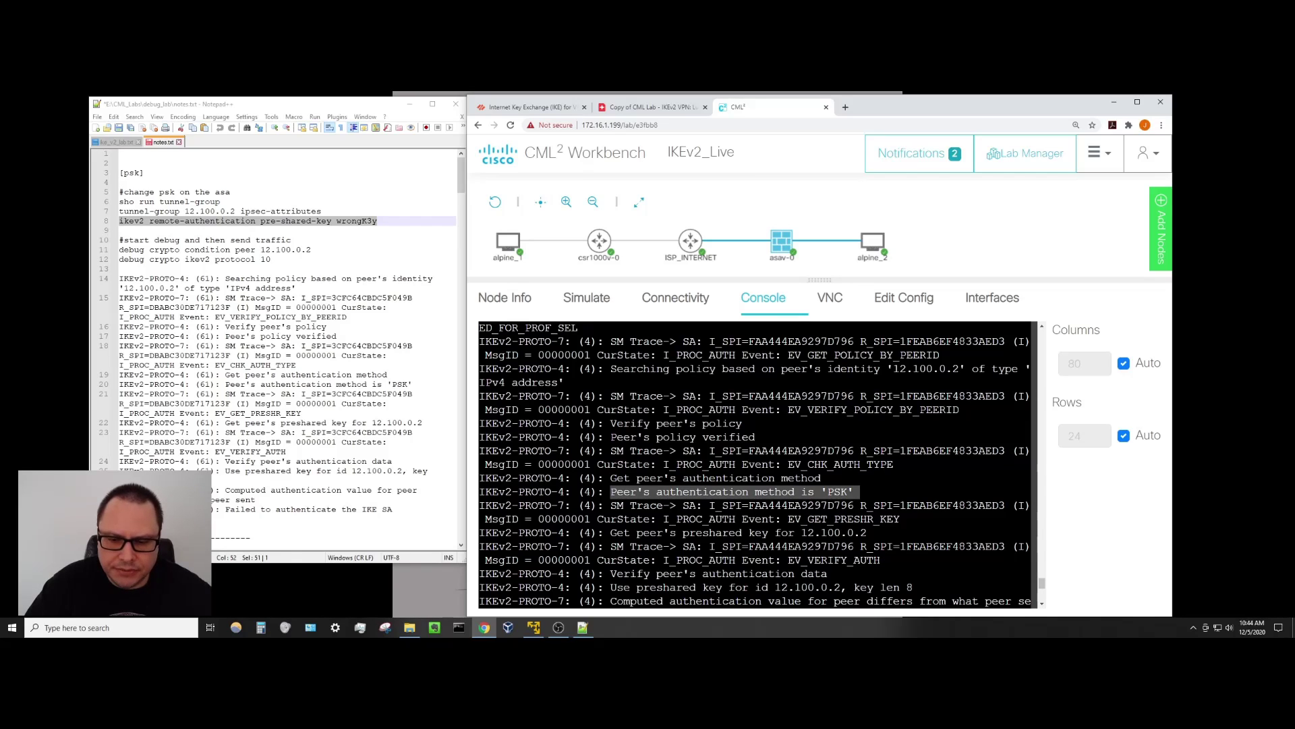
Examine the preshared key lookup for 12.100.0.2 and the messages comparing the peer's authentication data.
mouse_move(867, 532)
mouse_down()
mouse_move(610, 532)
mouse_move(873, 532)
mouse_up()
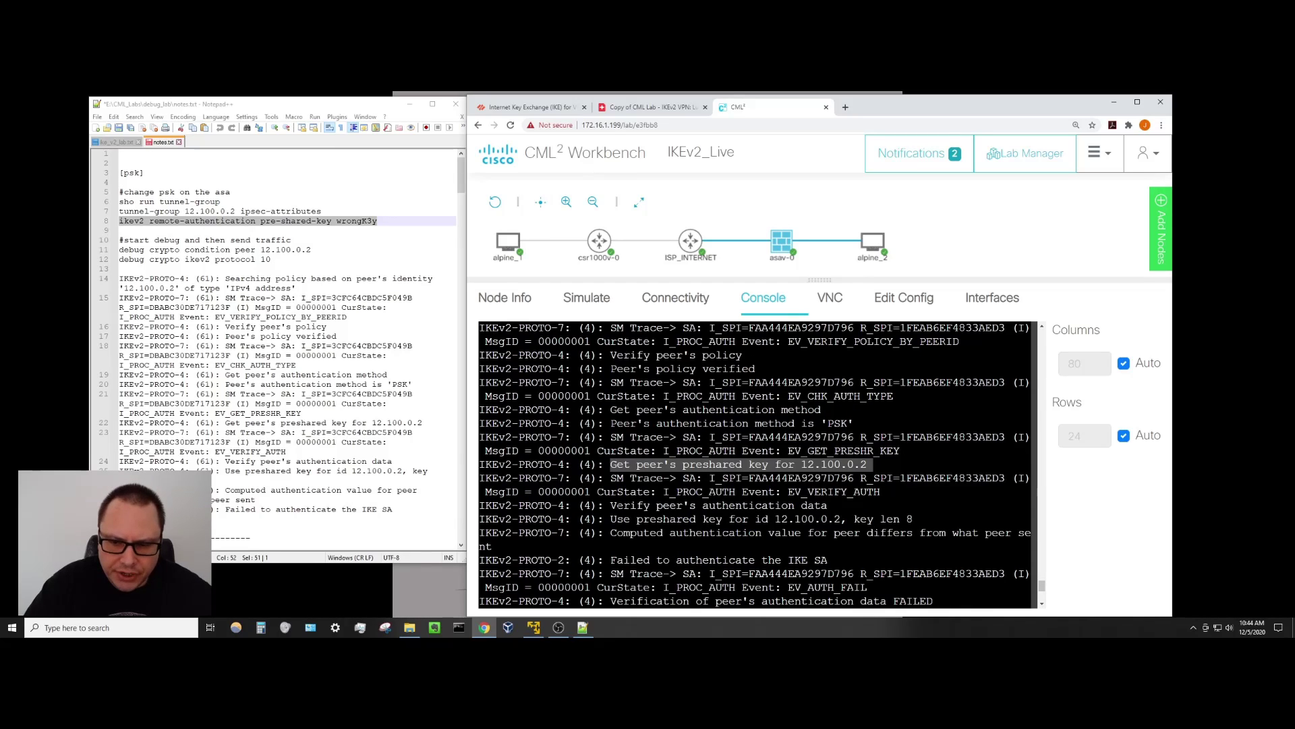
drag(610, 505, 828, 505)
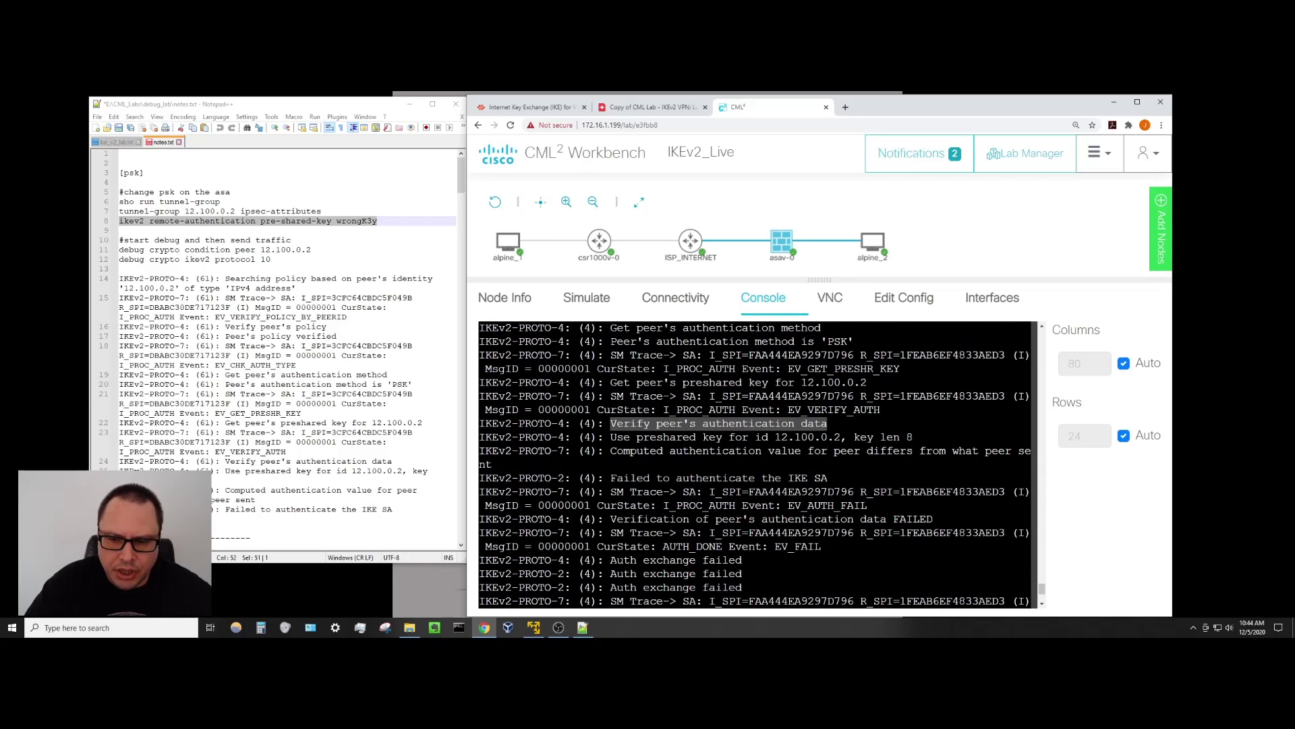
drag(611, 438, 840, 437)
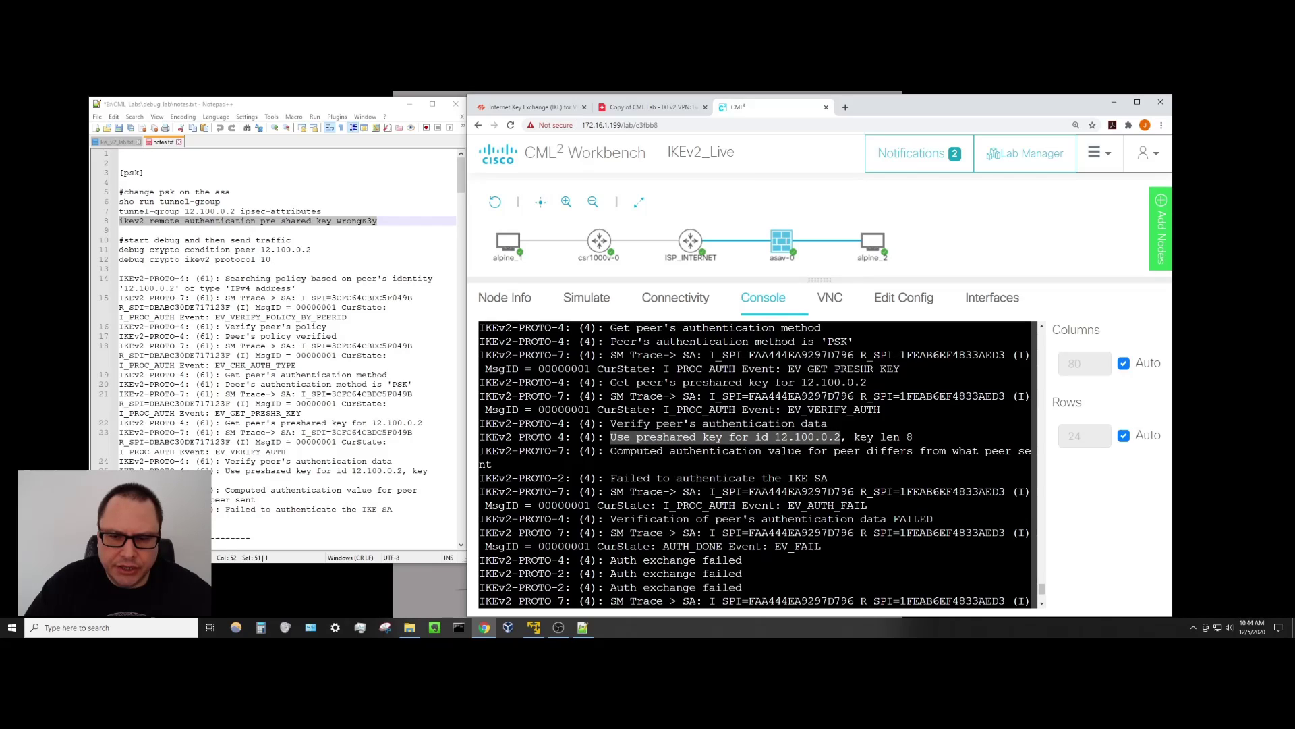
click(840, 437)
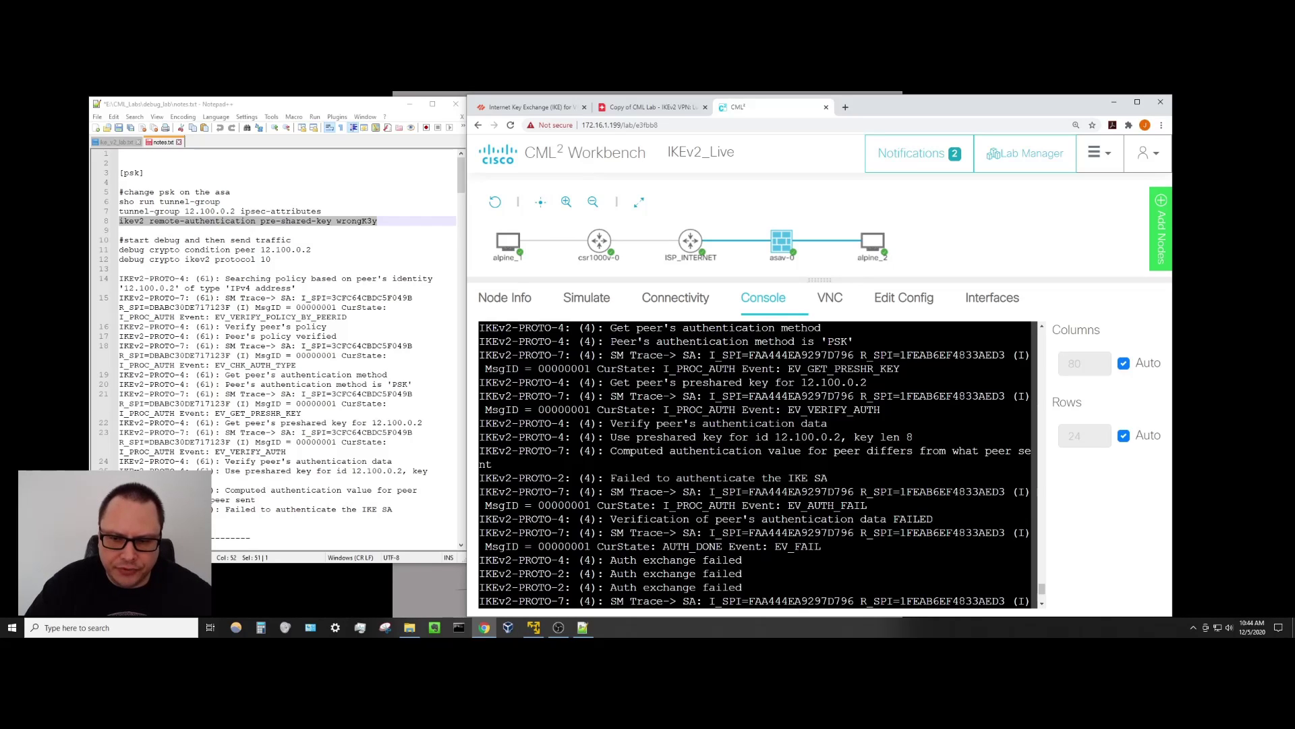
drag(774, 437, 846, 437)
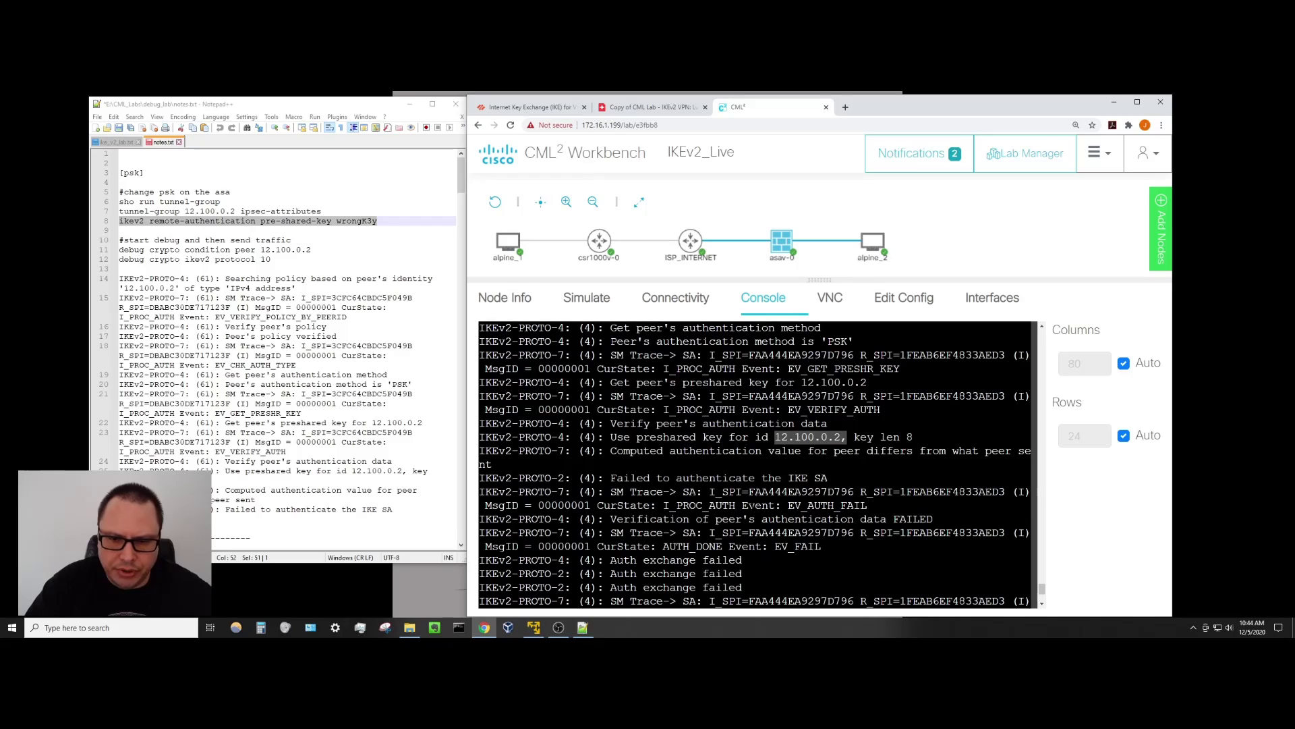
click(847, 437)
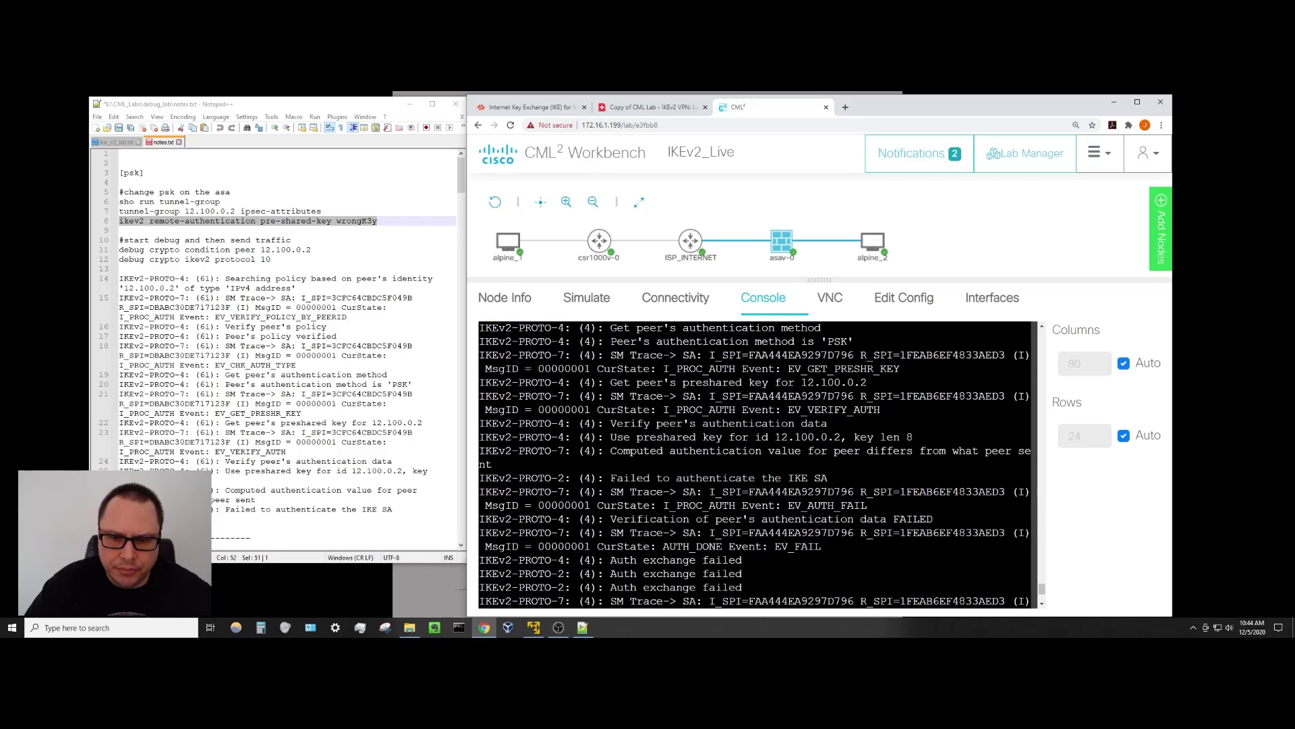
drag(611, 450, 840, 479)
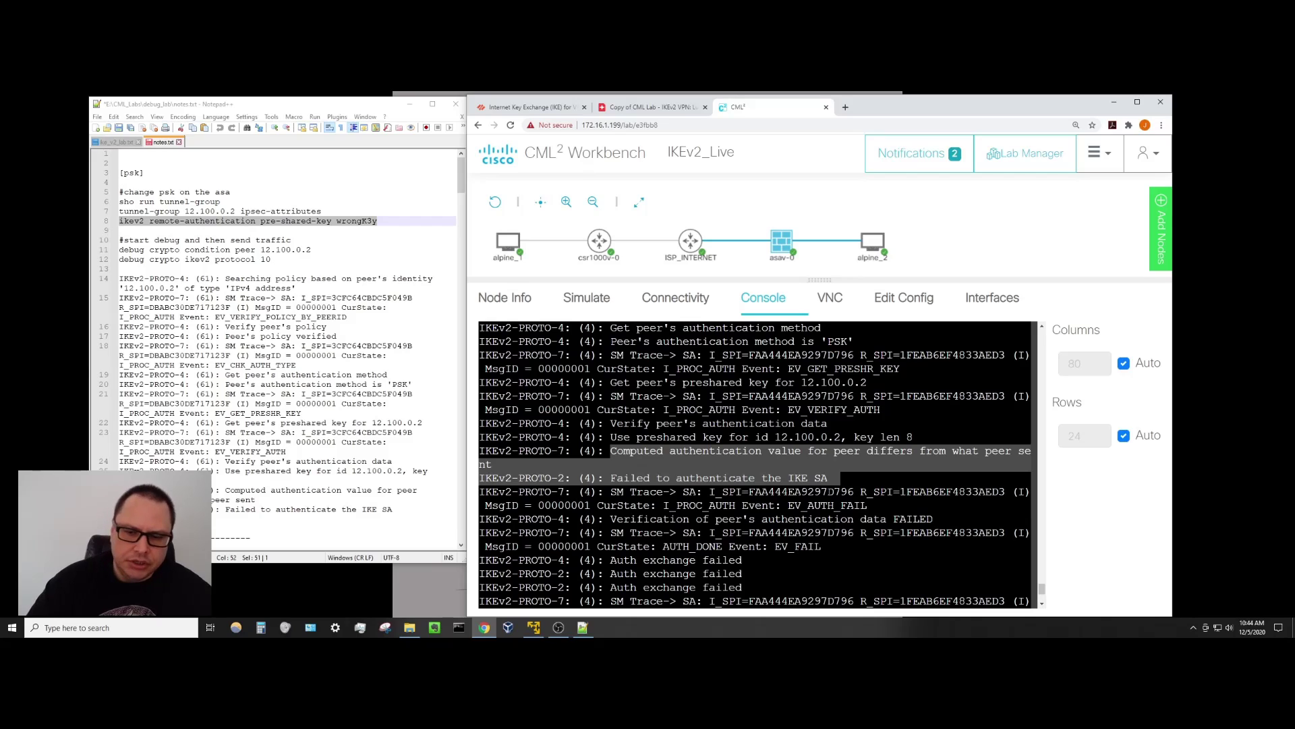
click(840, 479)
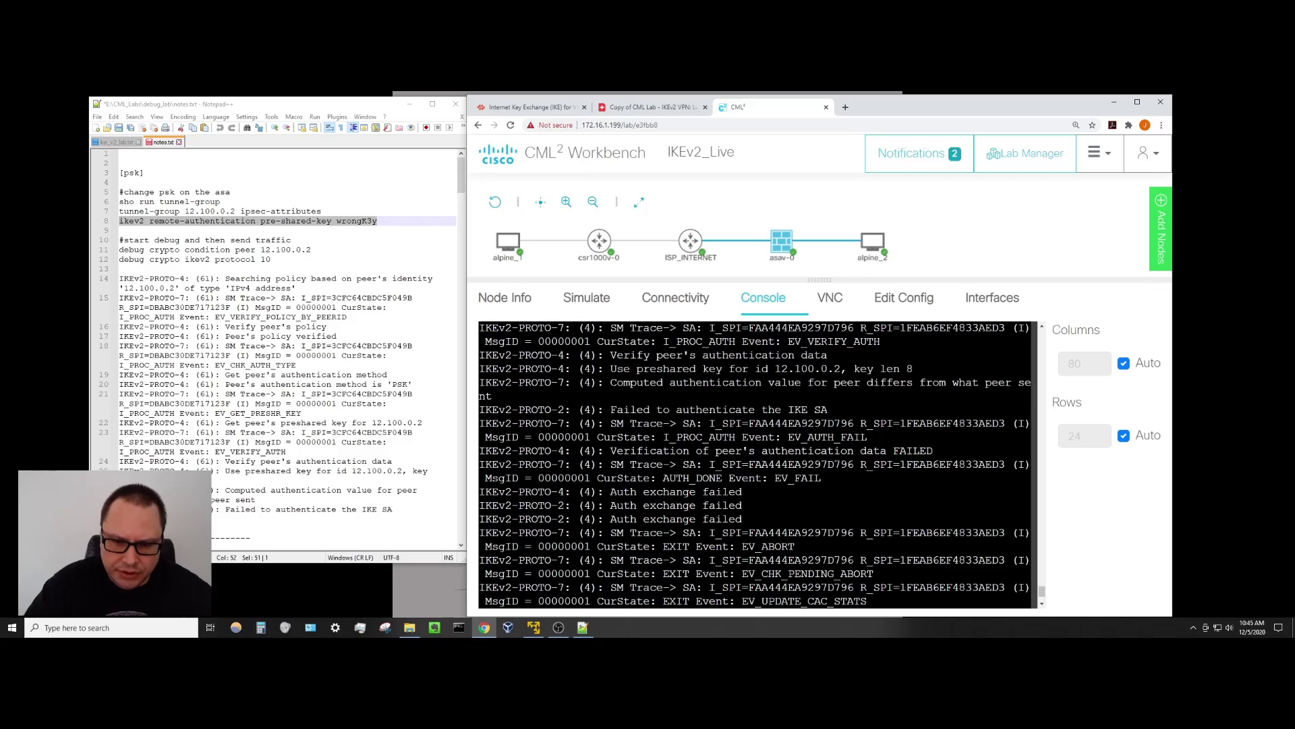
Review the closing authentication exchange and SA deletion messages in the ASA's IKEv2 debug output.
drag(748, 507, 479, 492)
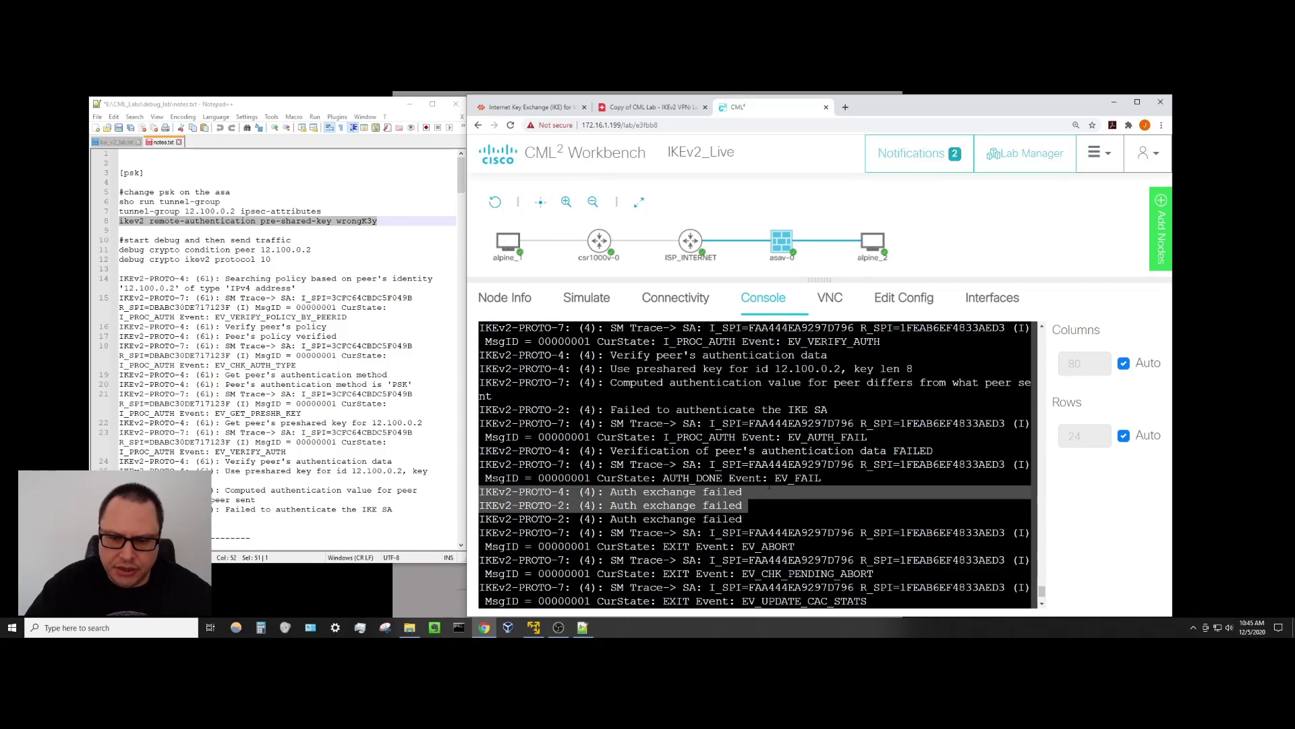
text(no debug all)
key(Return)
key(Return)
key(Return)
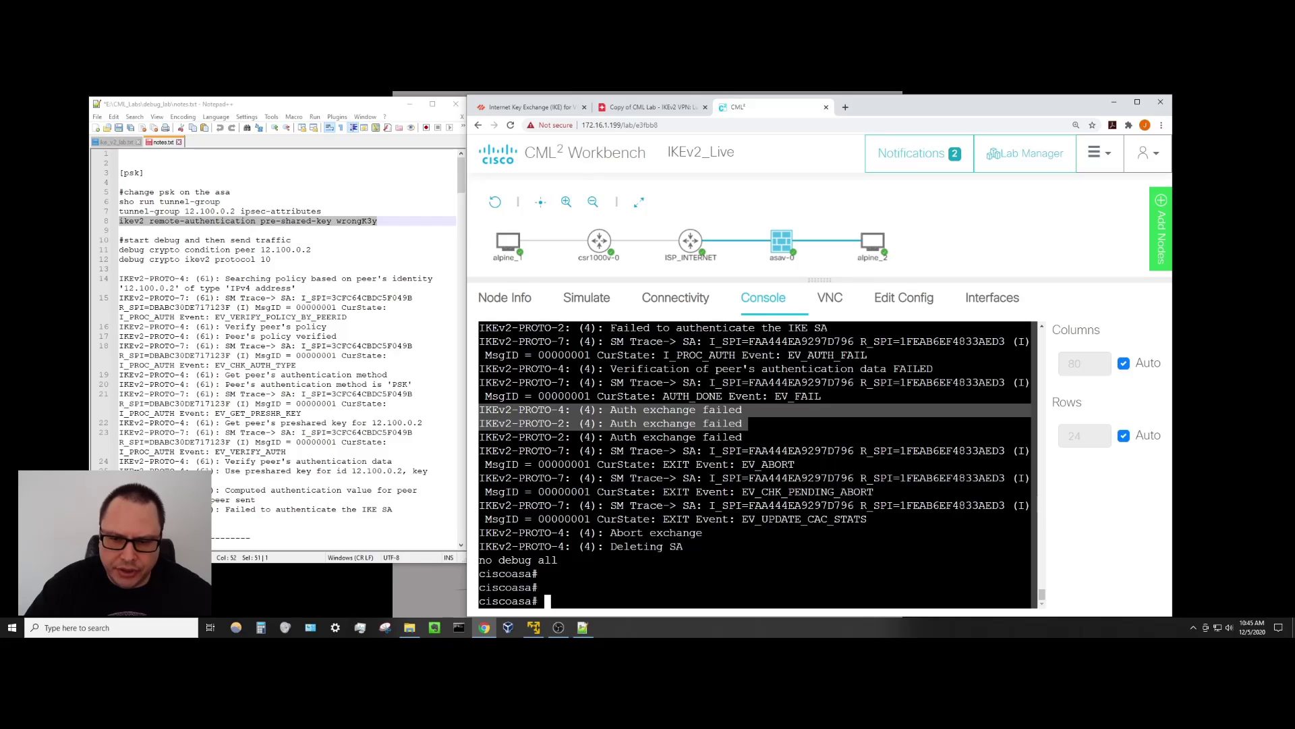
key(ctrl+c)
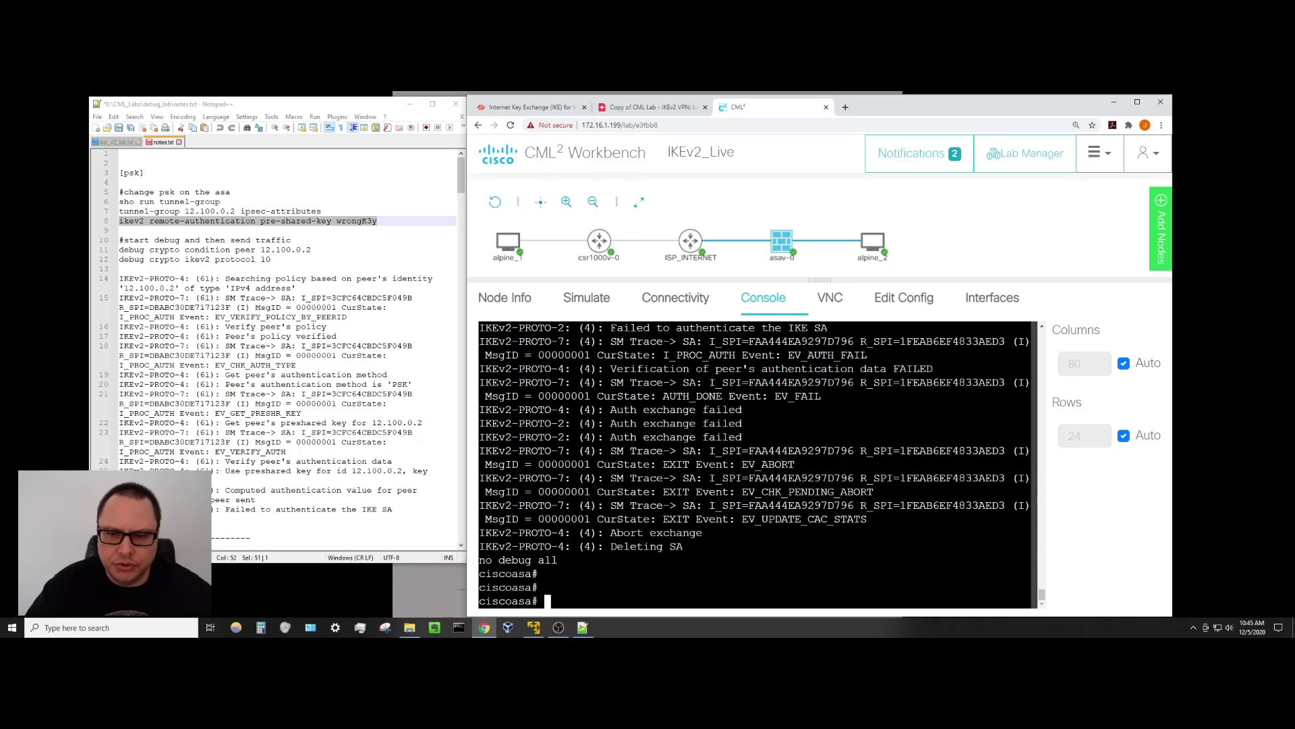
scroll(755, 465, up, 2)
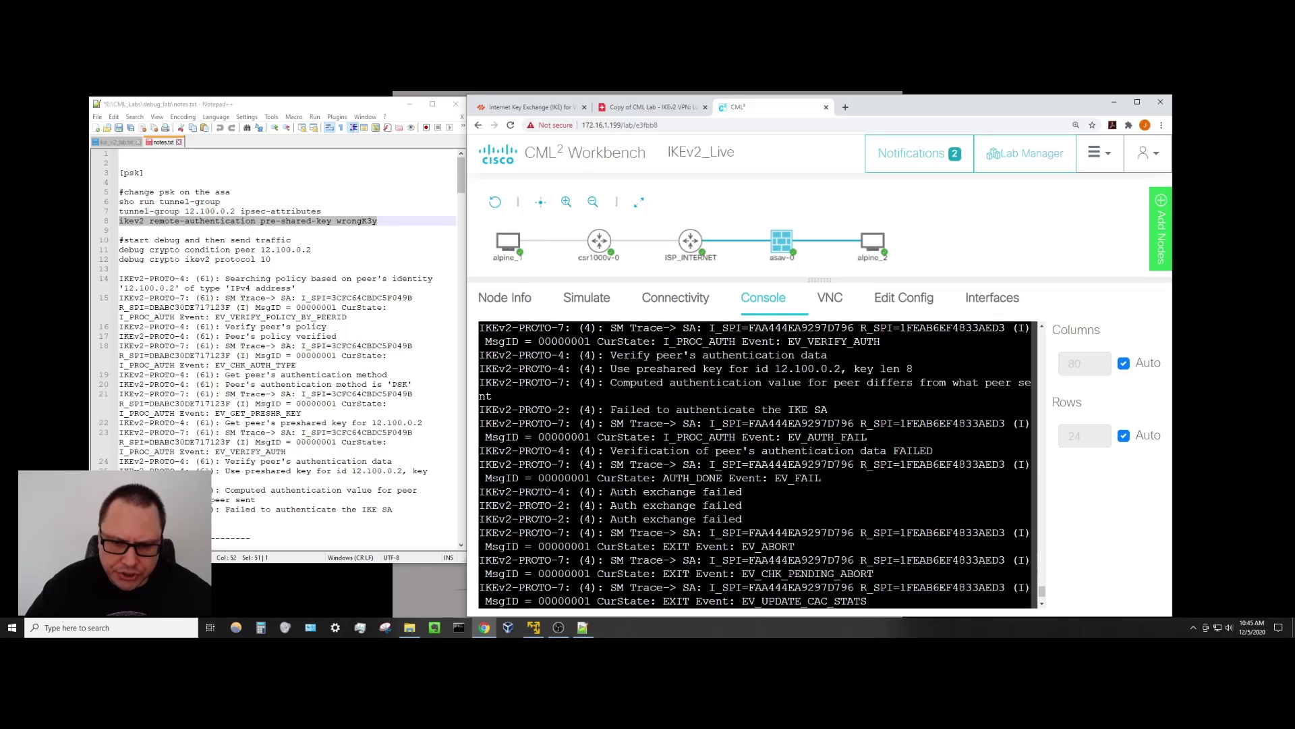
text(no debug all)
key(Return)
key(Return)
key(Return)
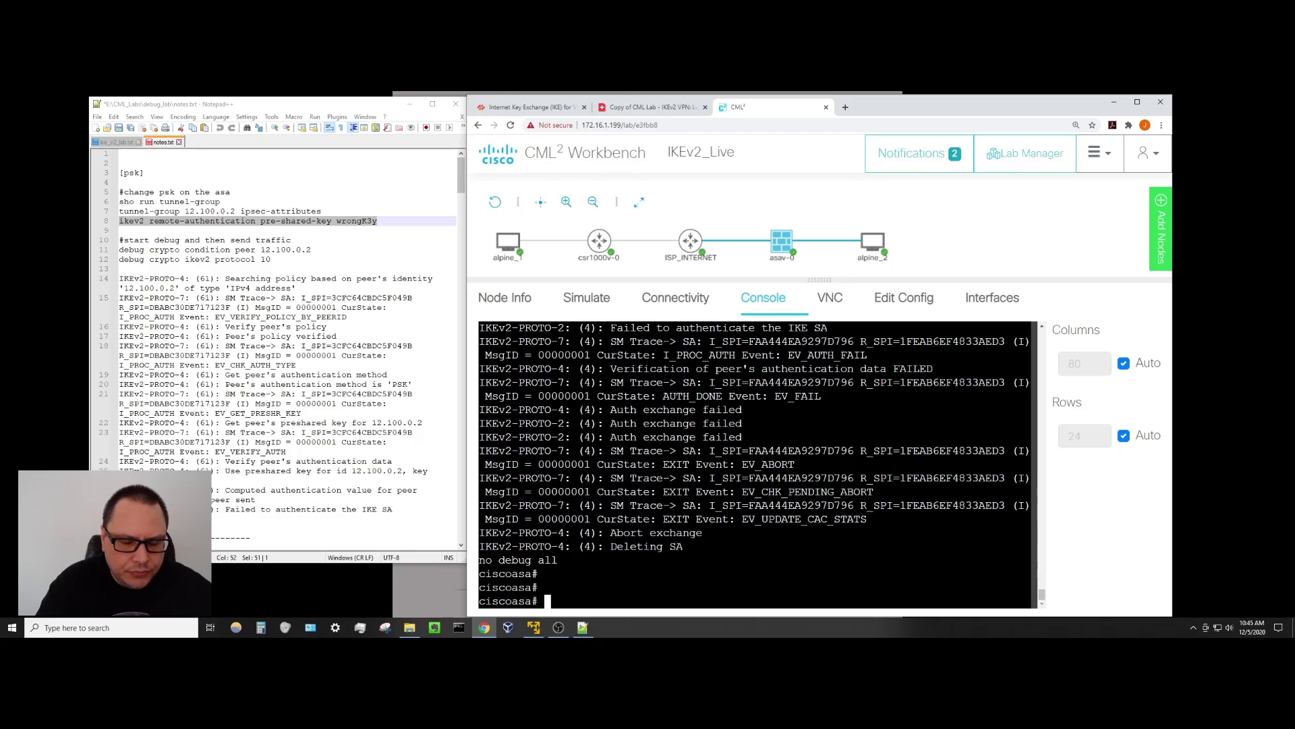
Find the section on changing the ASA's IKEv2 policy in the Notepad++ lab notes.
text(tunn)
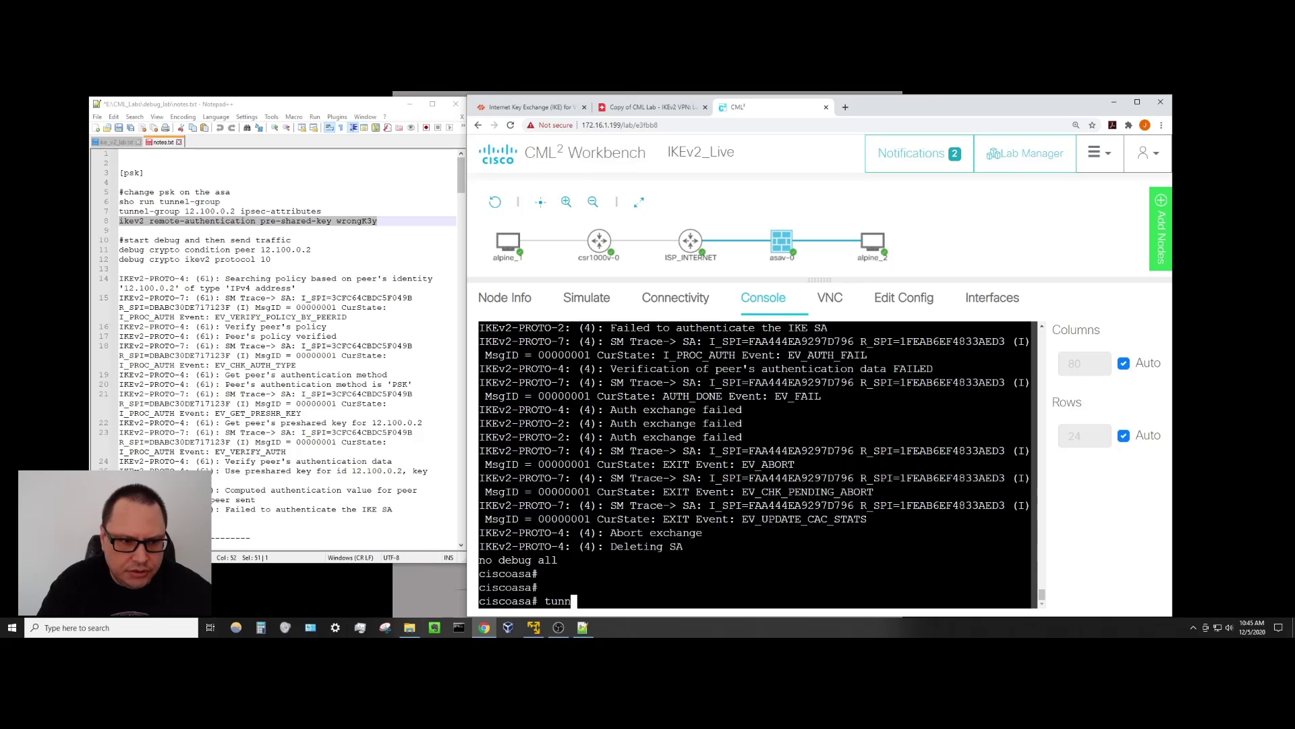
scroll(332, 421, down, 6)
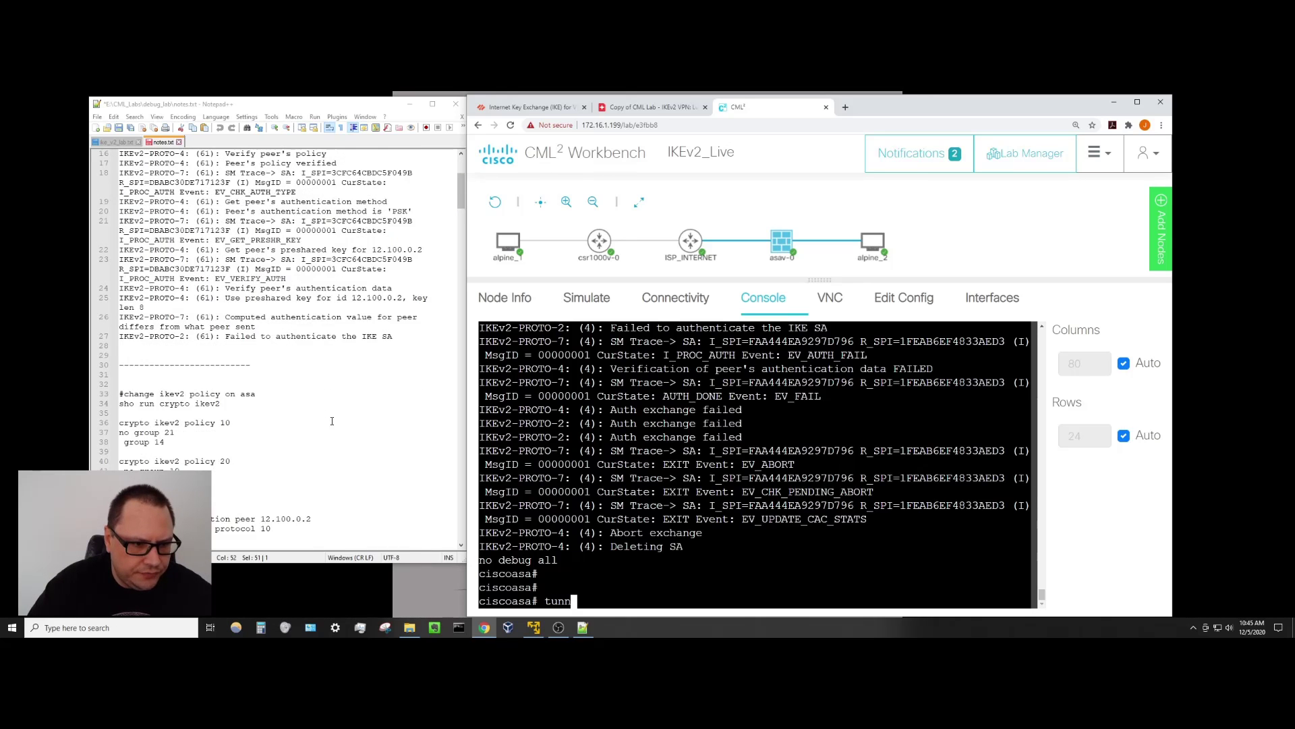
scroll(332, 421, down, 2)
scroll(332, 421, down, 9)
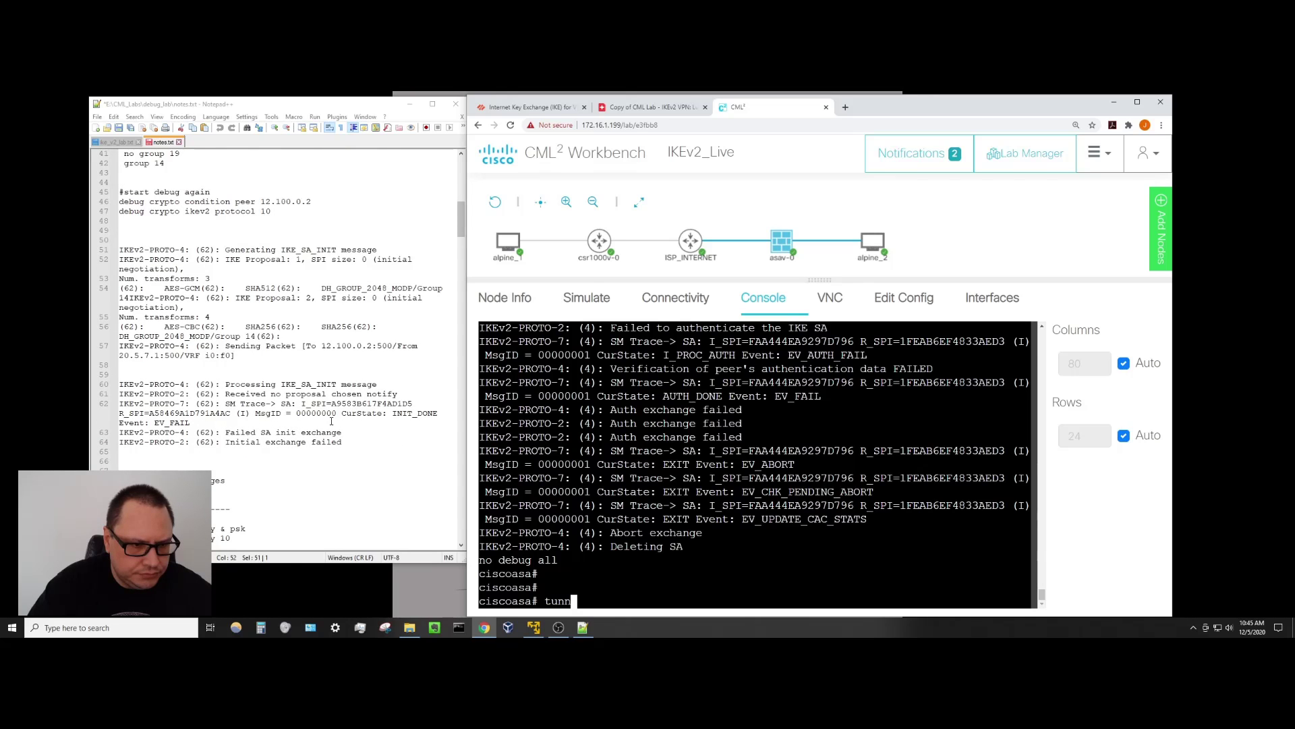
scroll(331, 421, up, 8)
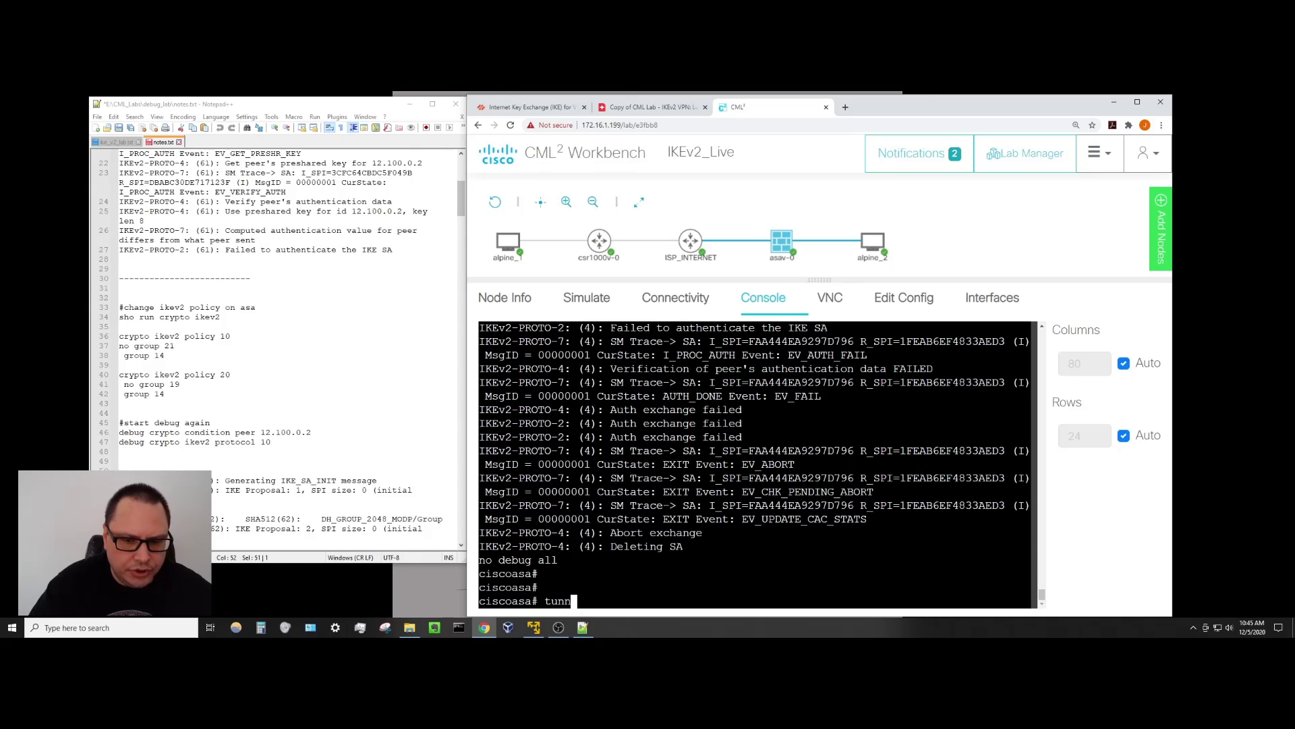
Display the ASA's IKEv2 policy configuration with sho run crypto ikev2.
key(BackSpace)
key(BackSpace)
key(BackSpace)
key(BackSpace)
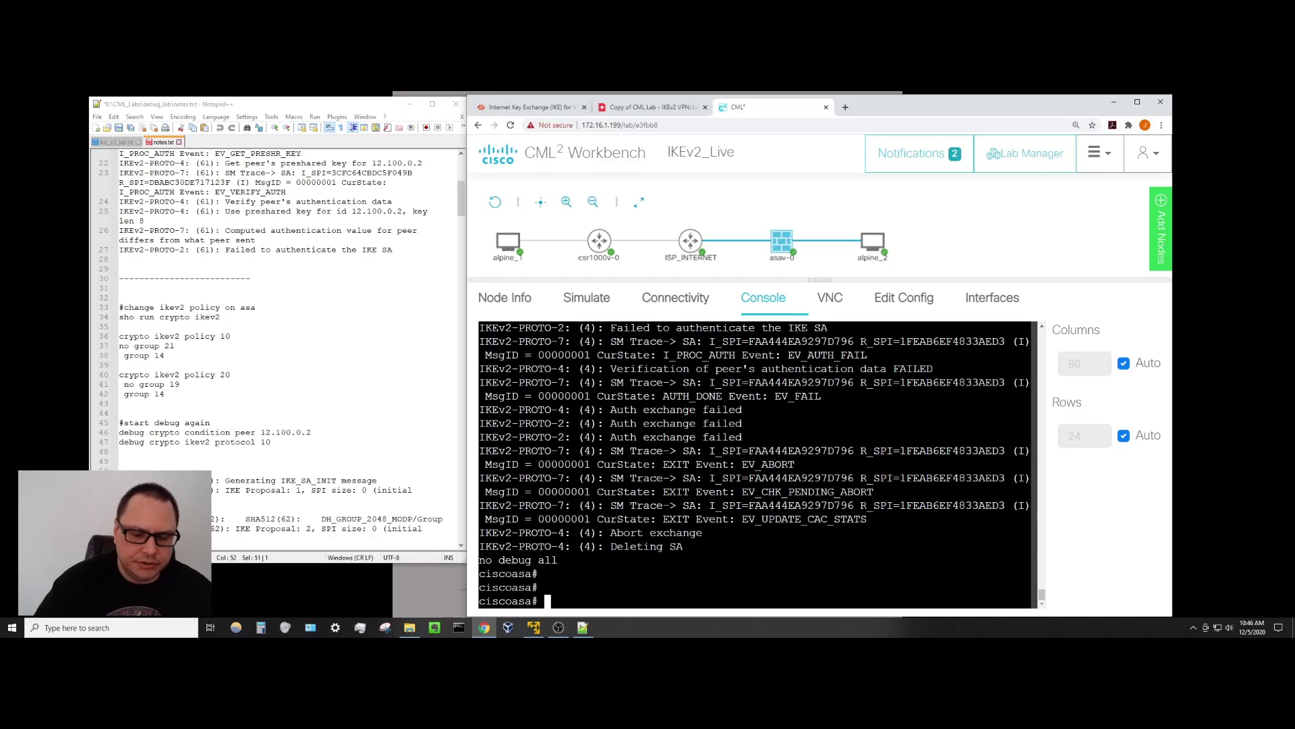
text(sho run )
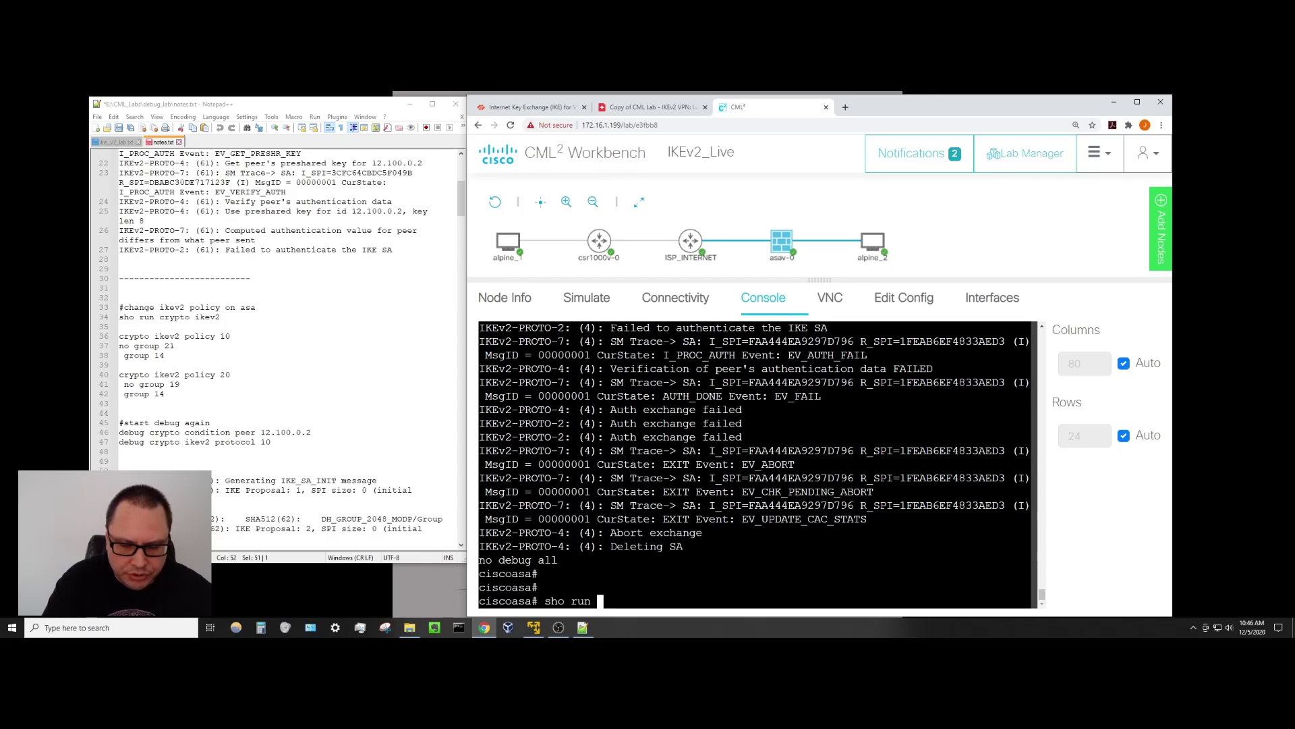
text(crypto ikev2)
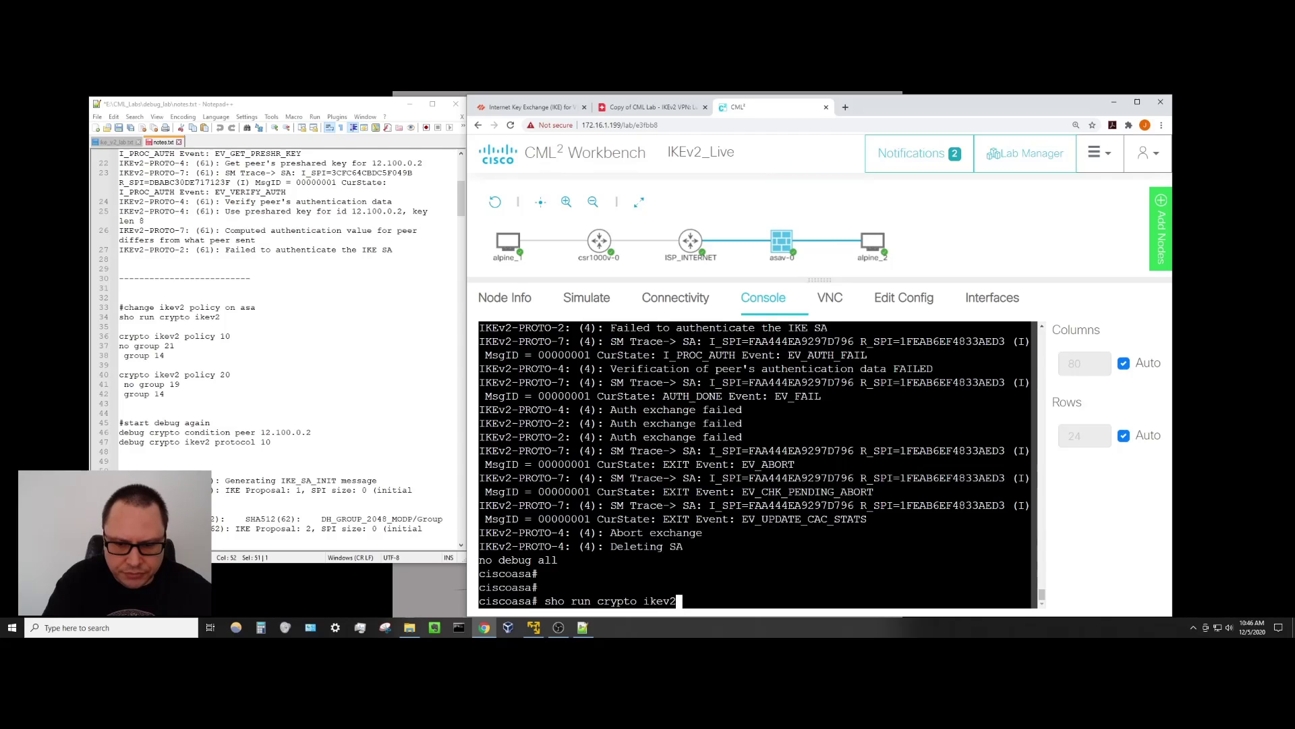
key(Return)
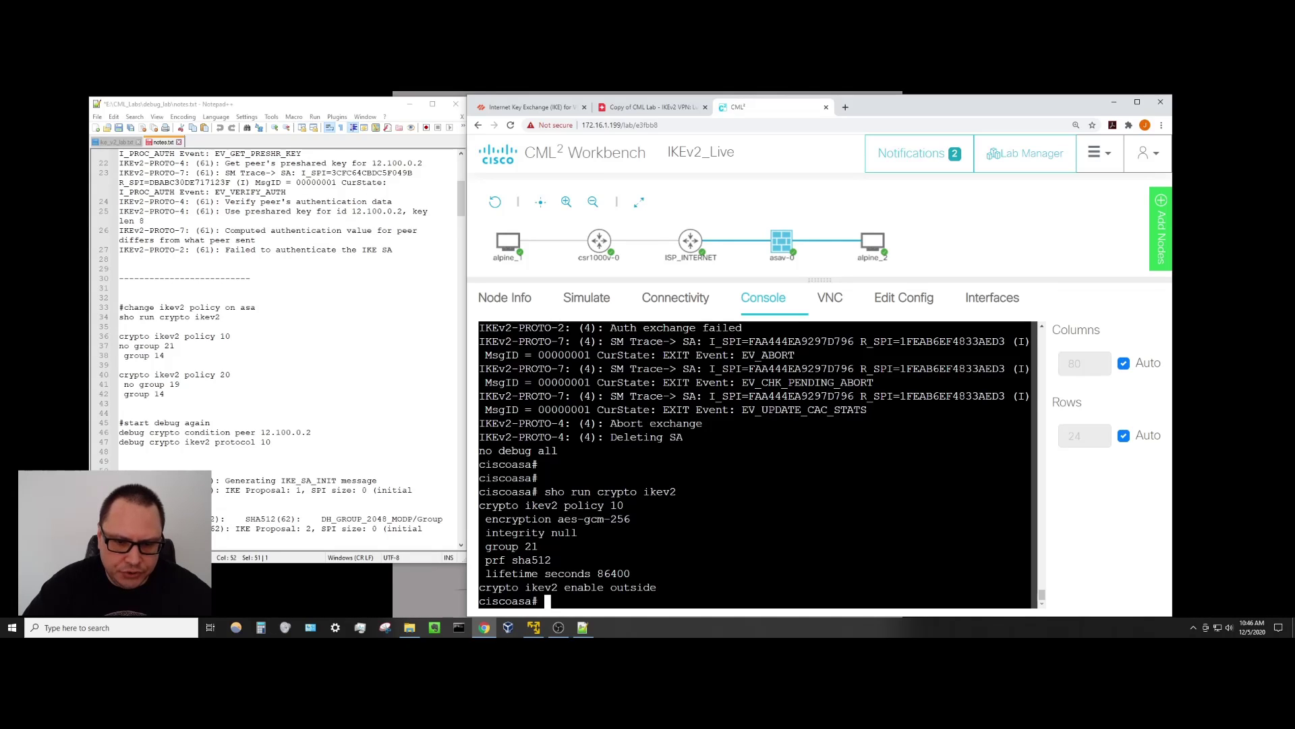
double_click(621, 506)
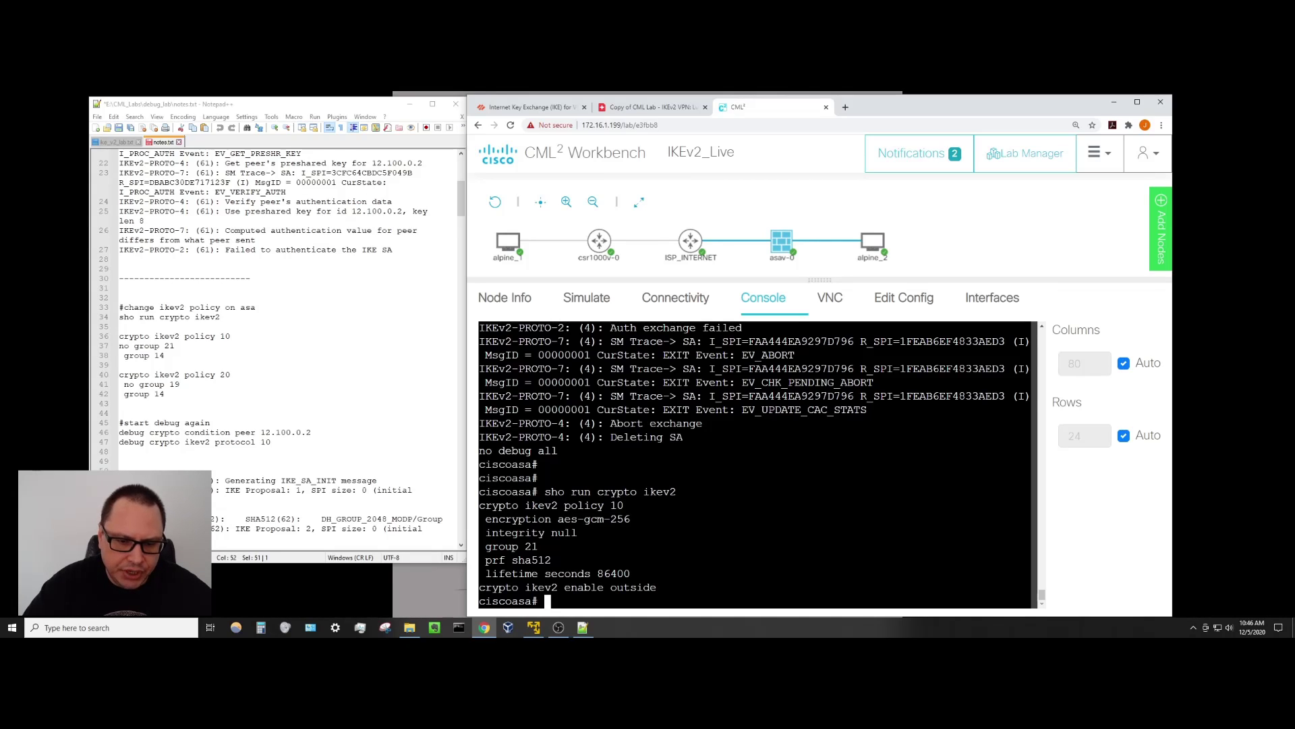
Switch to the csr1000v-0 router's console and enter privileged mode with en.
mouse_move(603, 249)
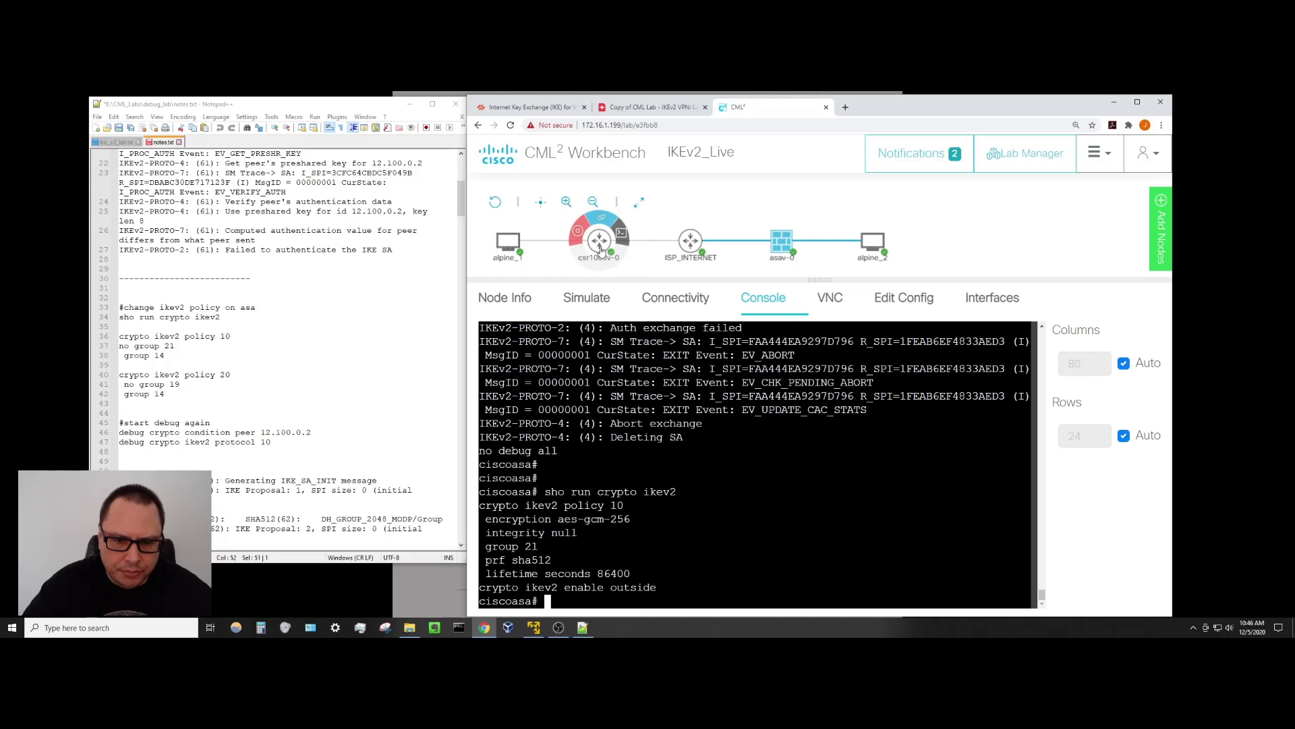
click(600, 249)
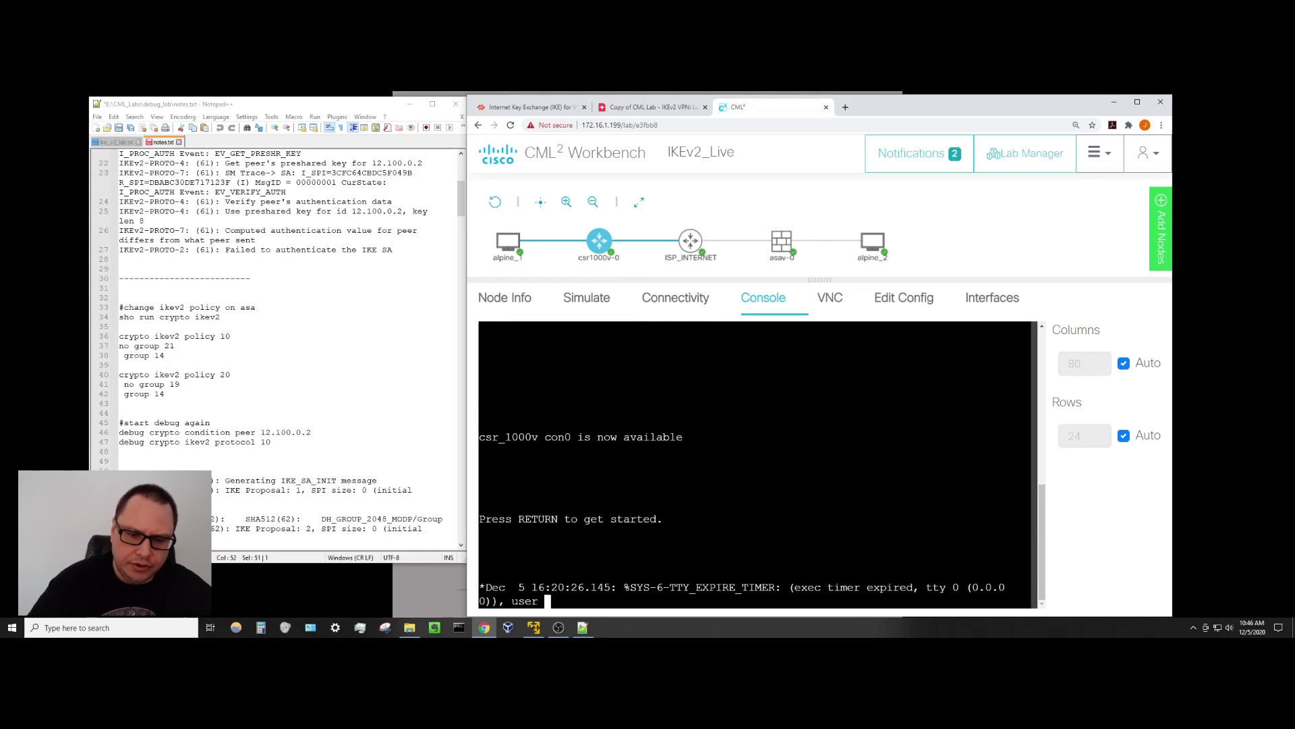
key(Return)
key(Return)
text(en)
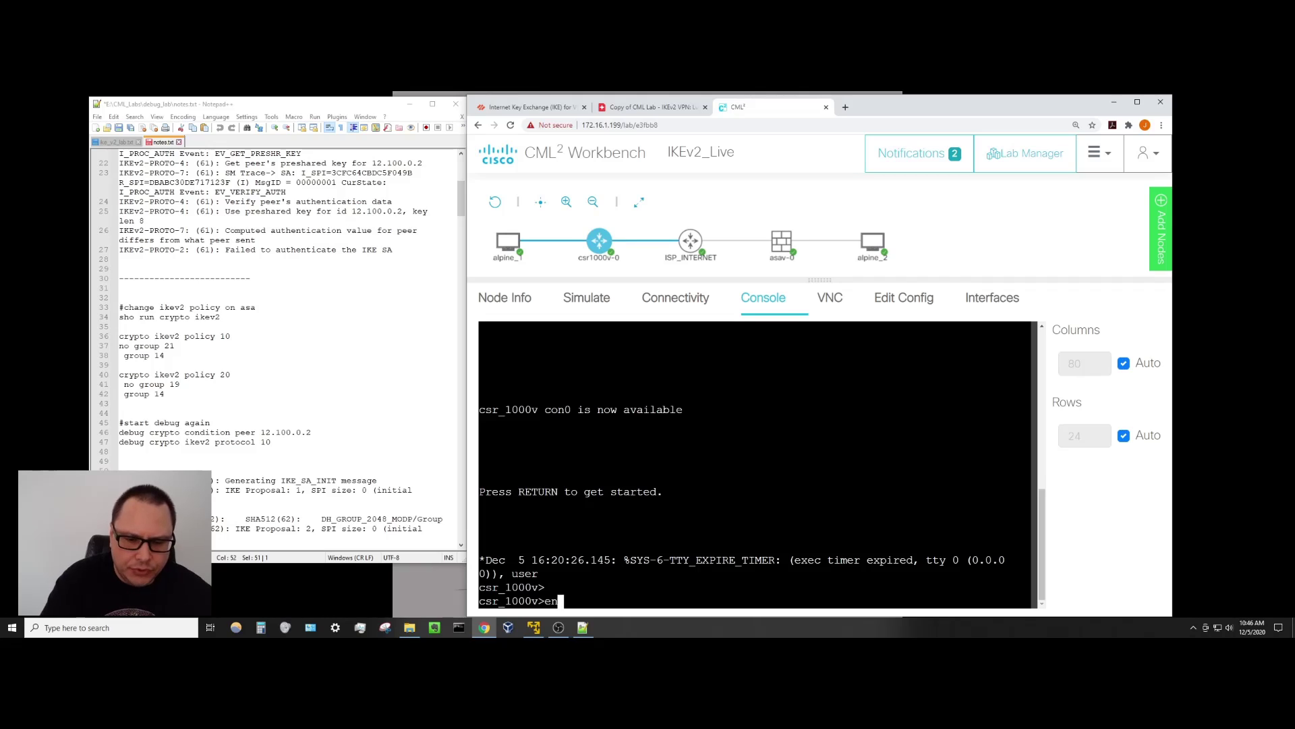
key(Return)
Try to show the router's IKEv2 proposals with the abbreviated command sho crypto ikev2 pro.
text(sr_1000v#s)
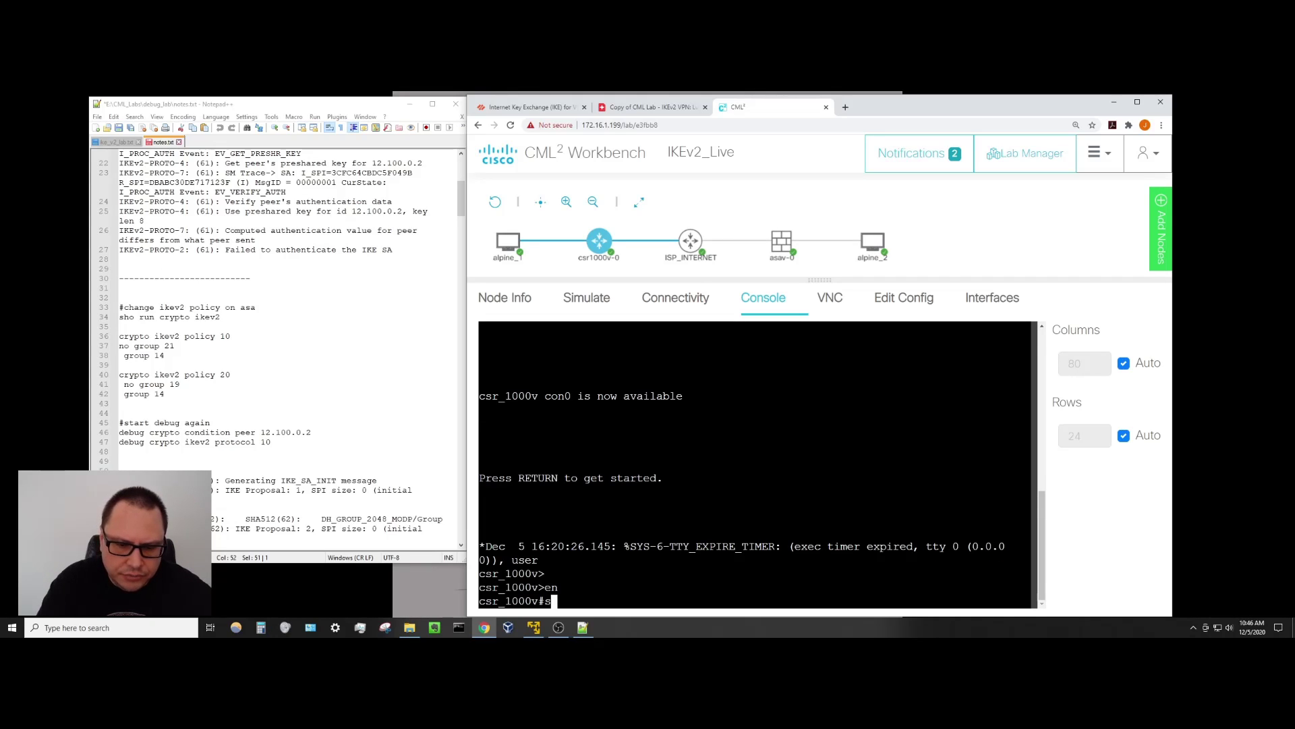
text(ho crypto ik)
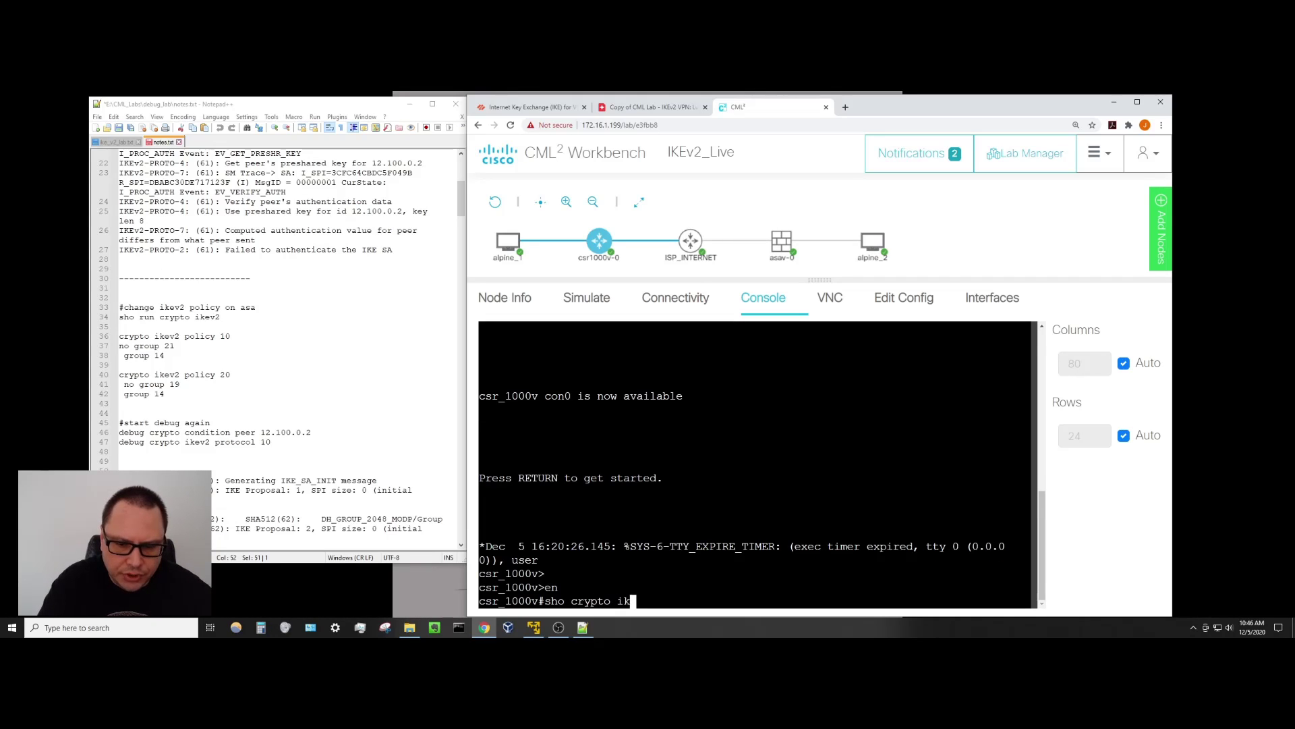
text(ev2 pro)
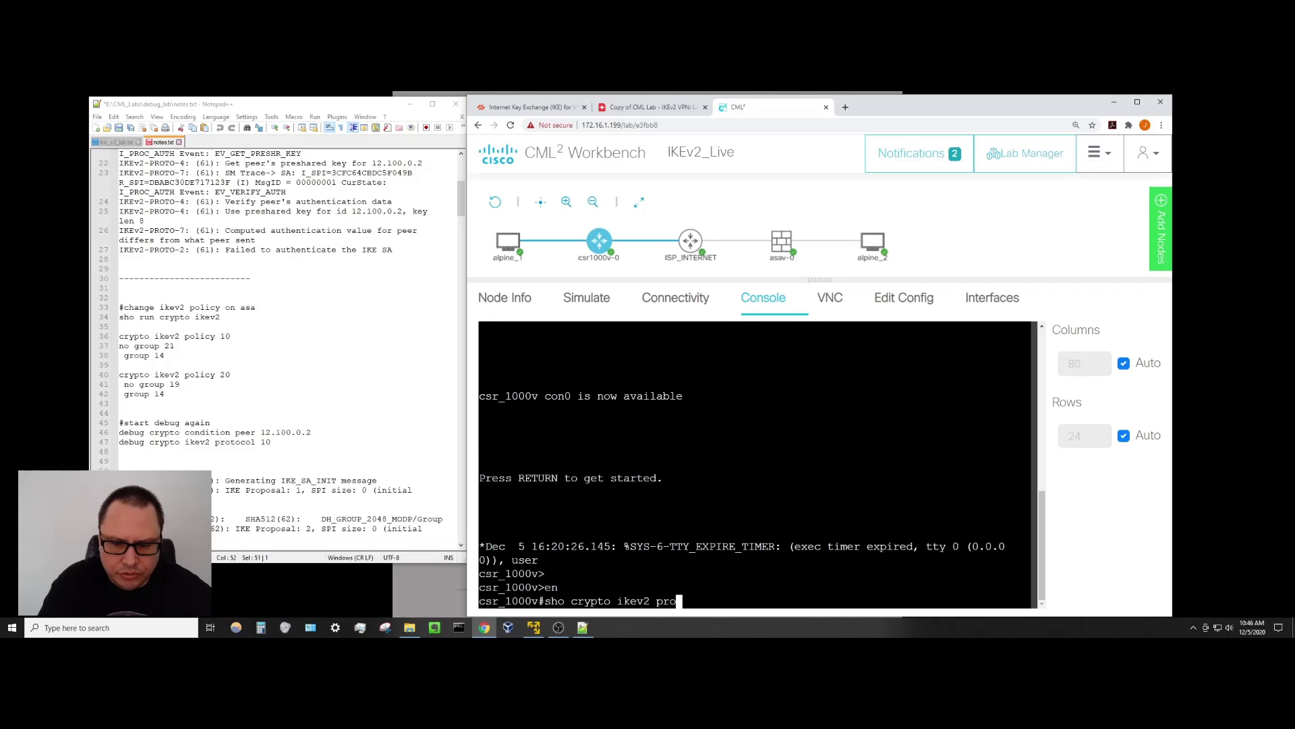
key(Tab)
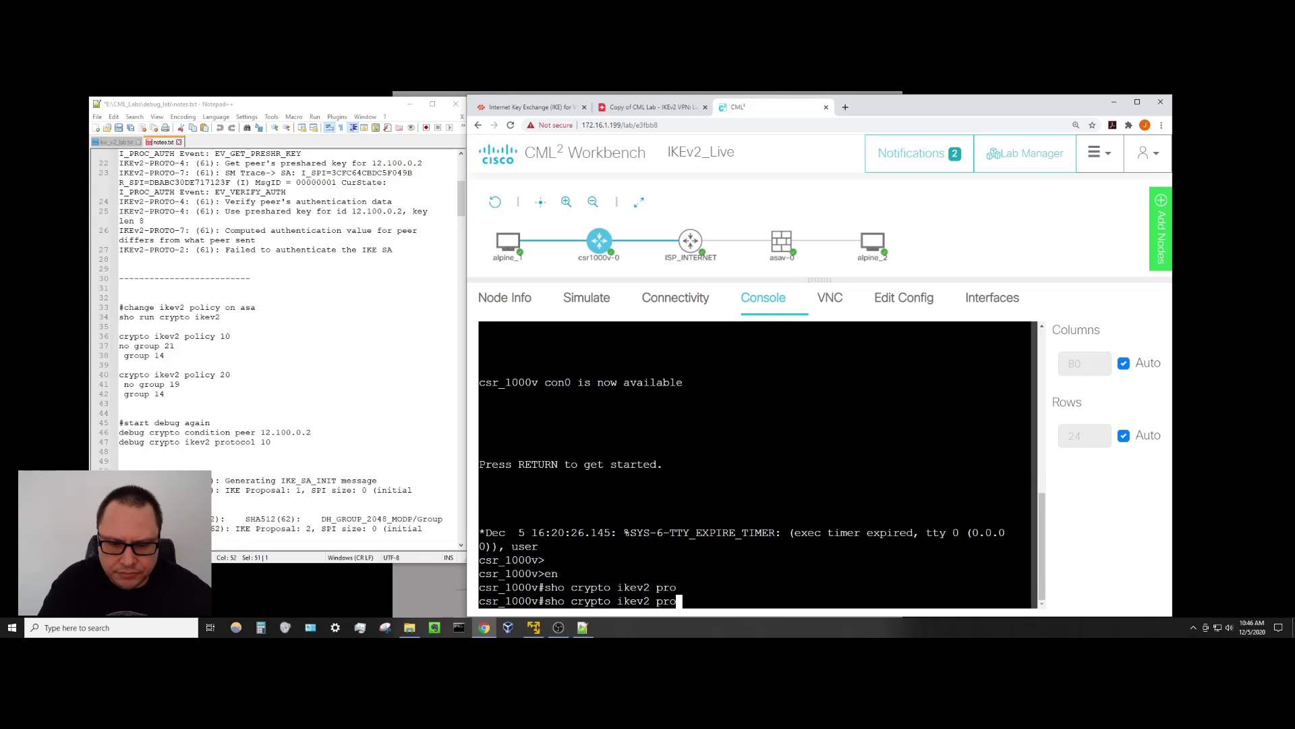
key(Return)
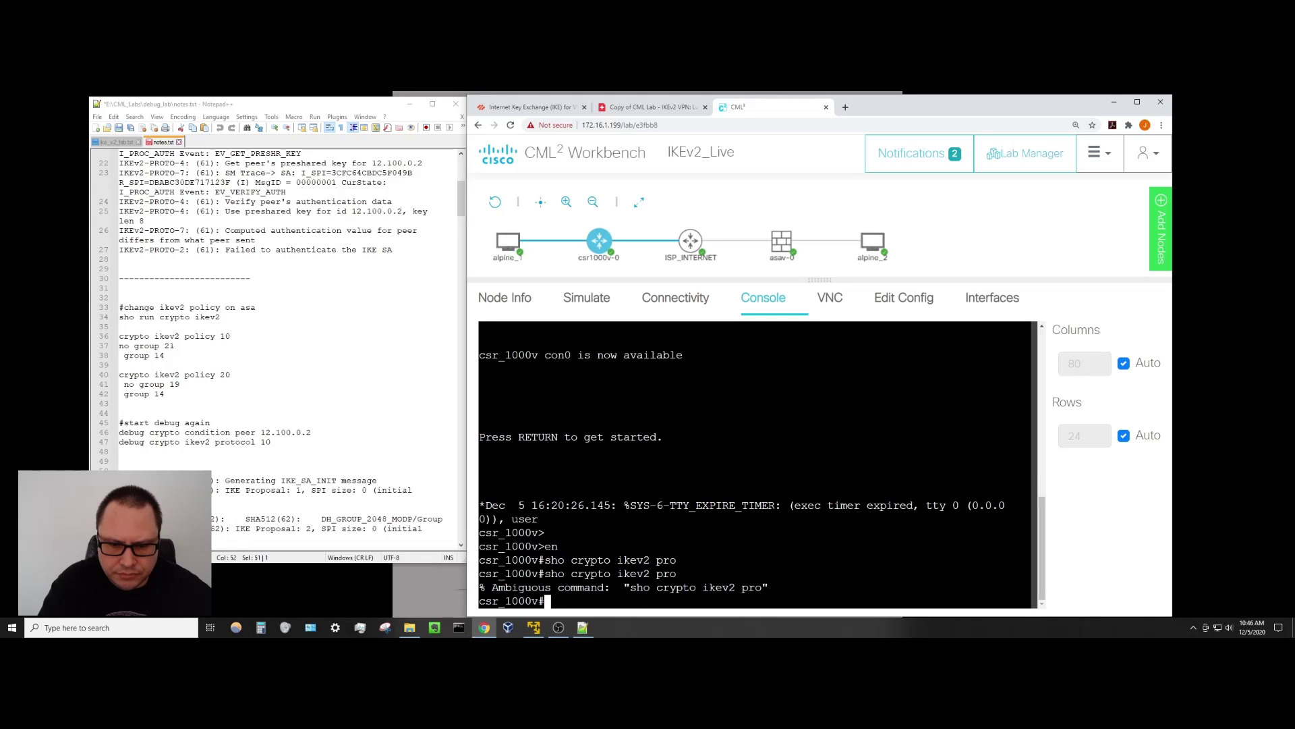
List the router's available options for sho crypto and for sho crypto ikev2 using the command help.
text(sho )
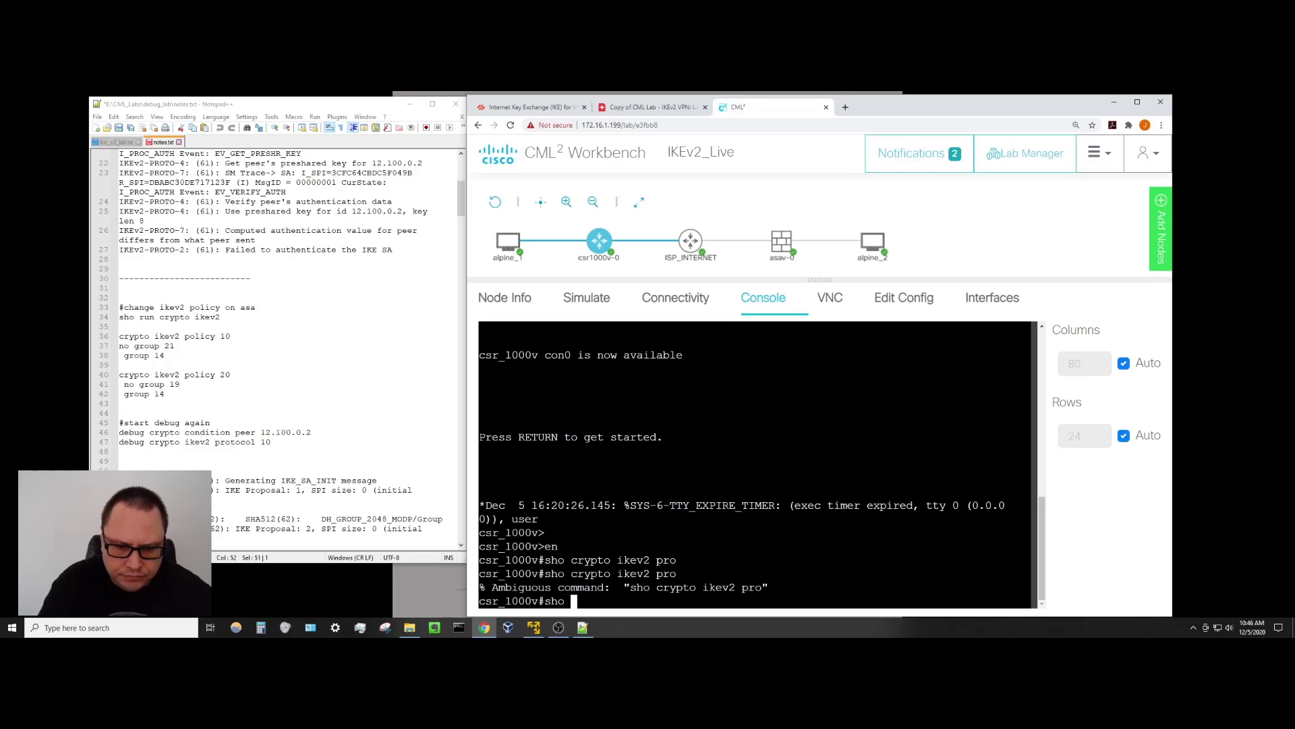
text(cryp)
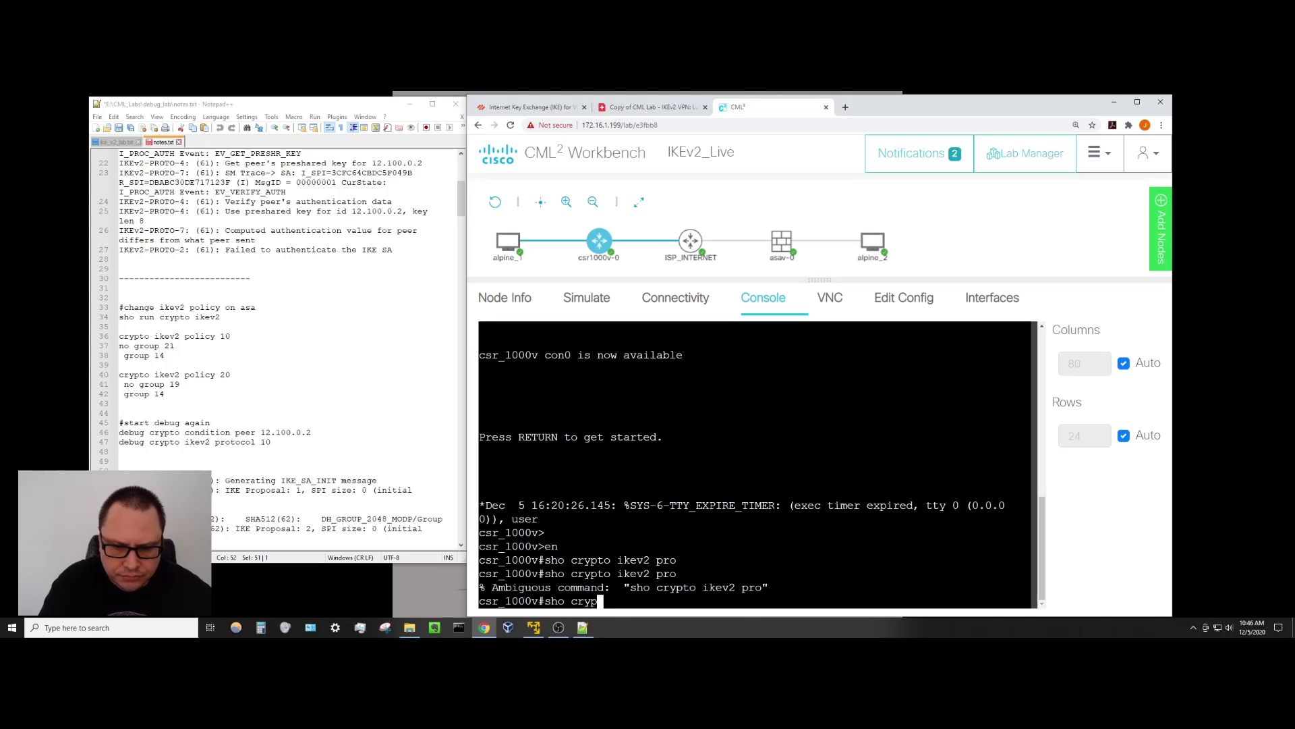
text(to ?)
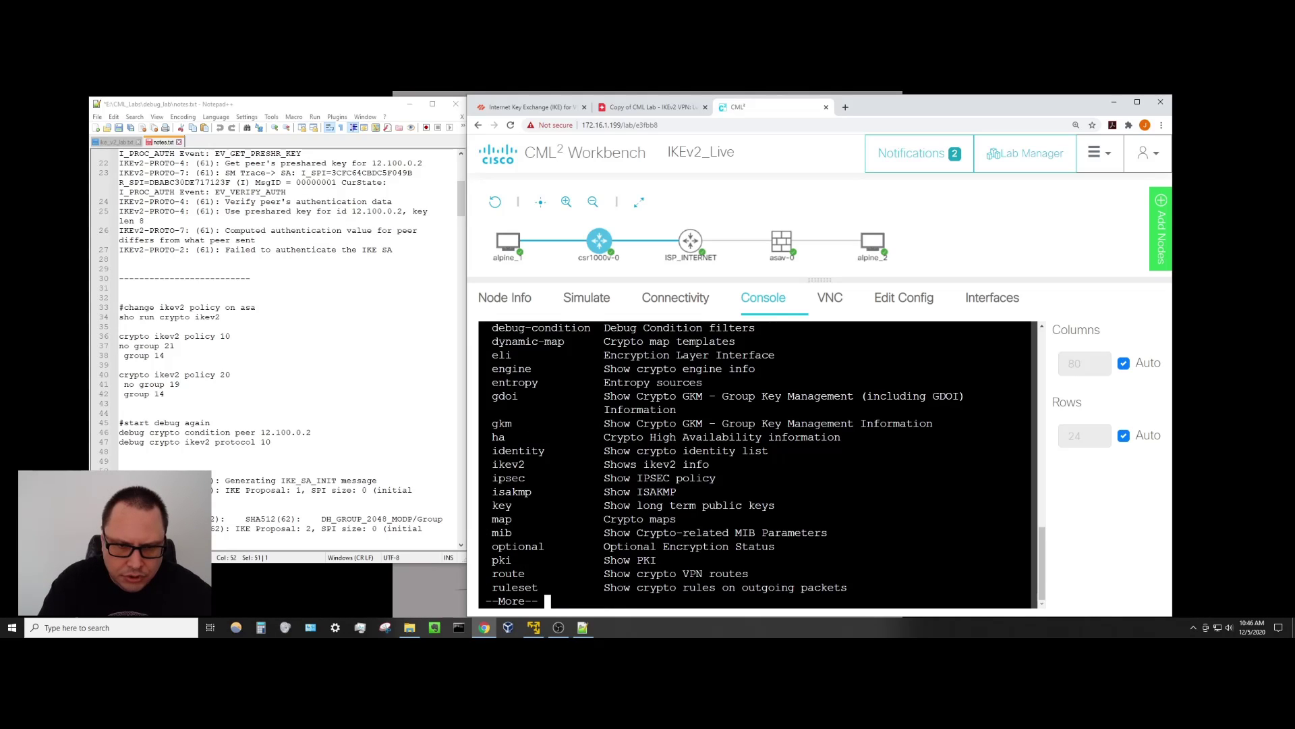
key(space)
text(ik)
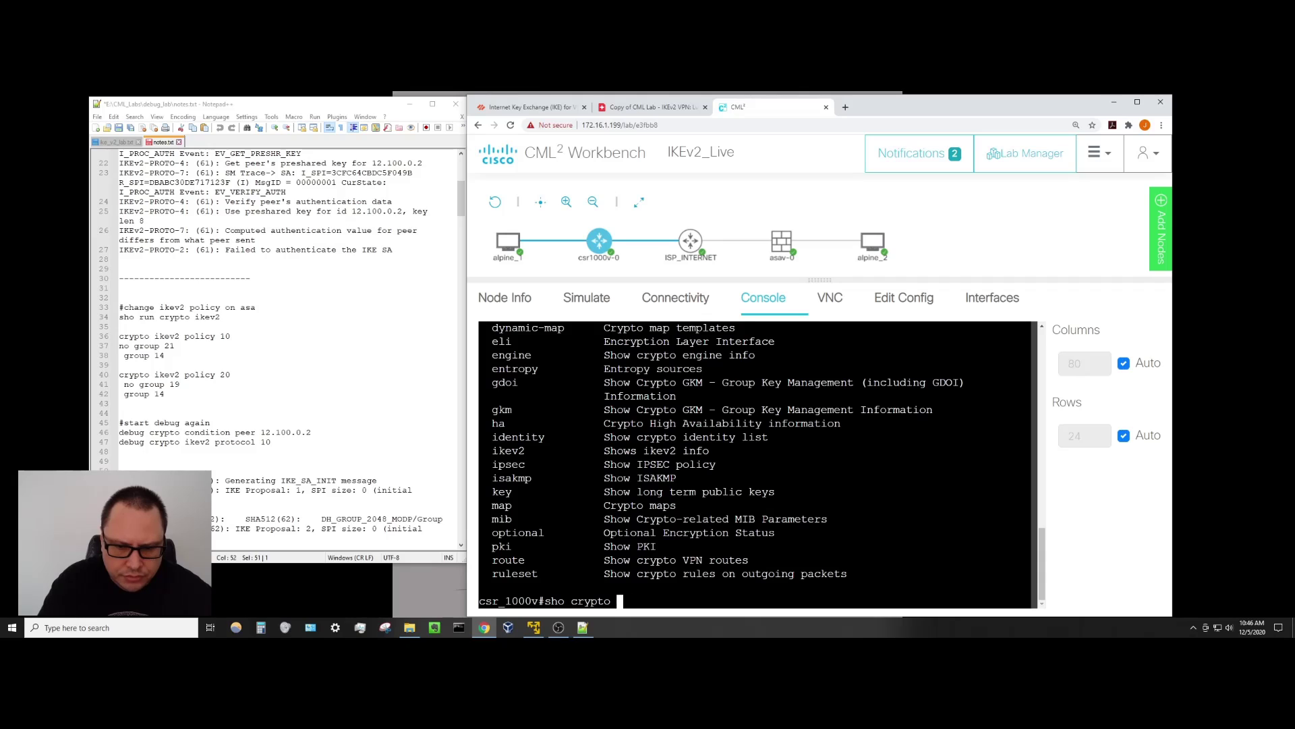
text(d)
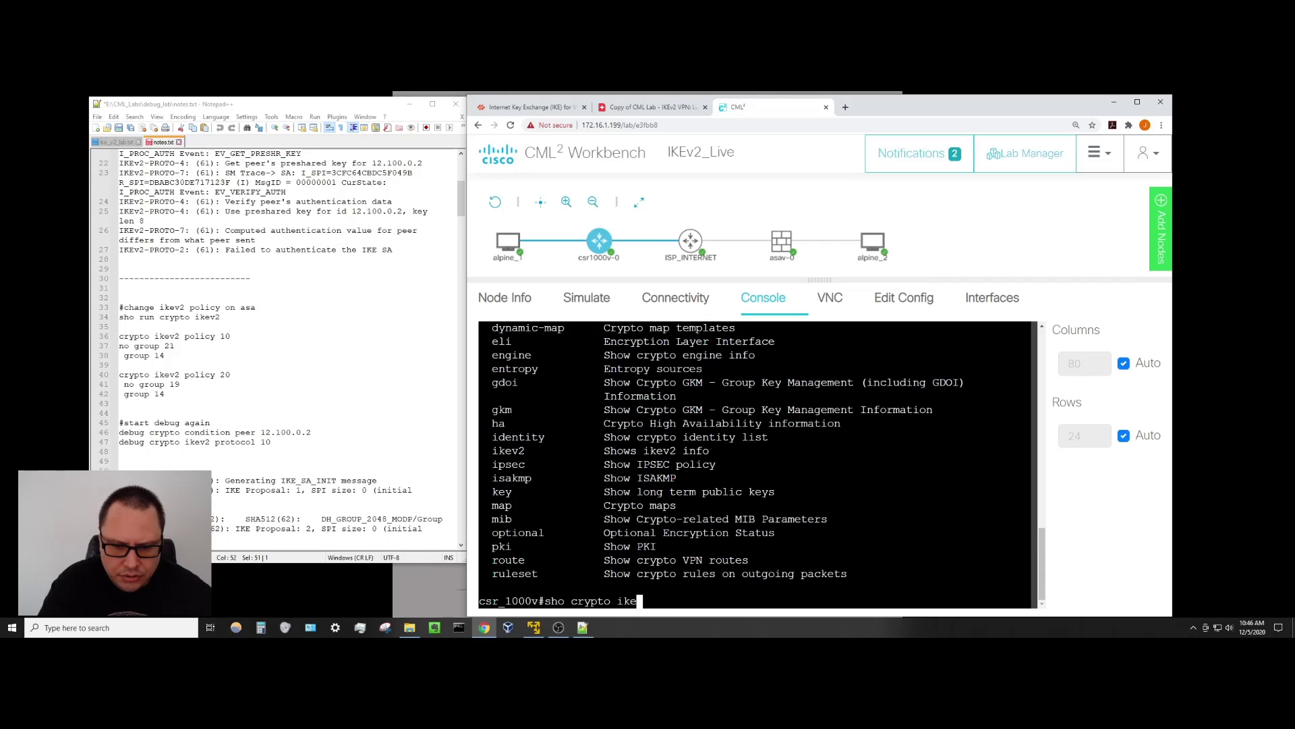
text(v2 )
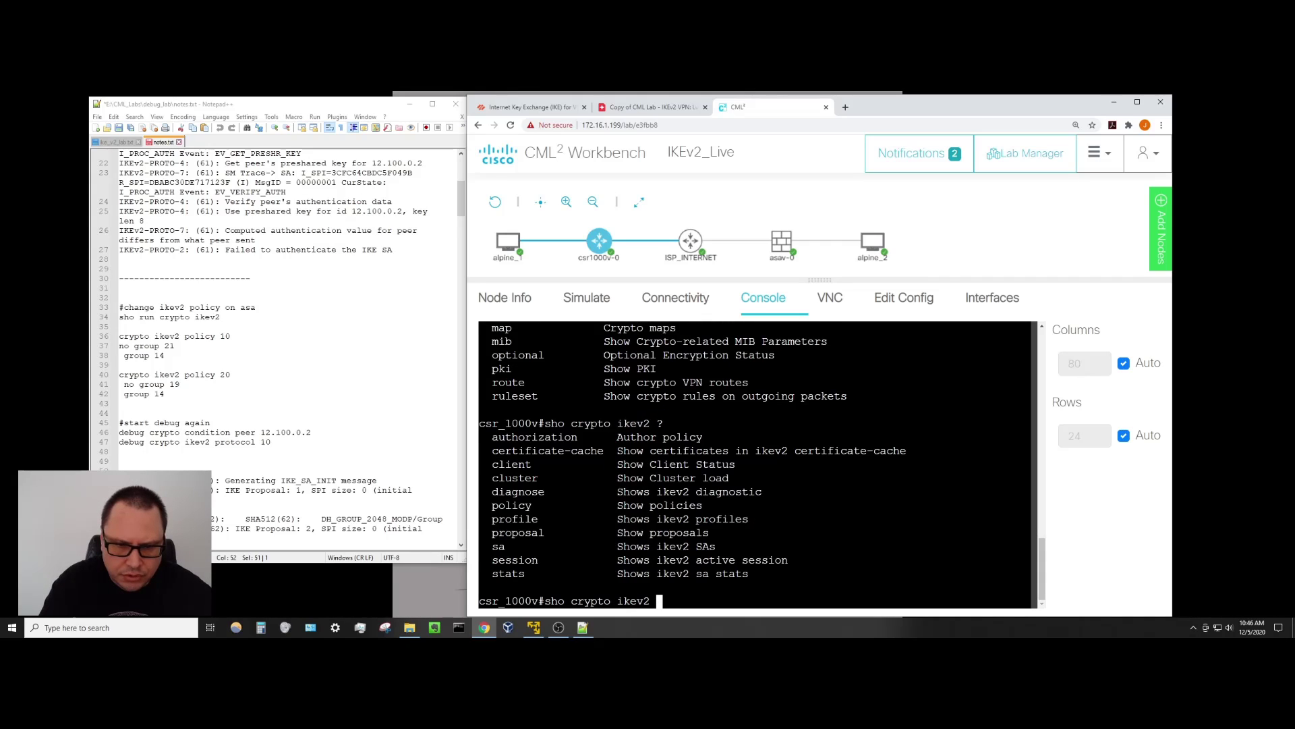
Display the router's configured IKEv2 proposals with sho crypto ikev2 proposal.
text(?pro)
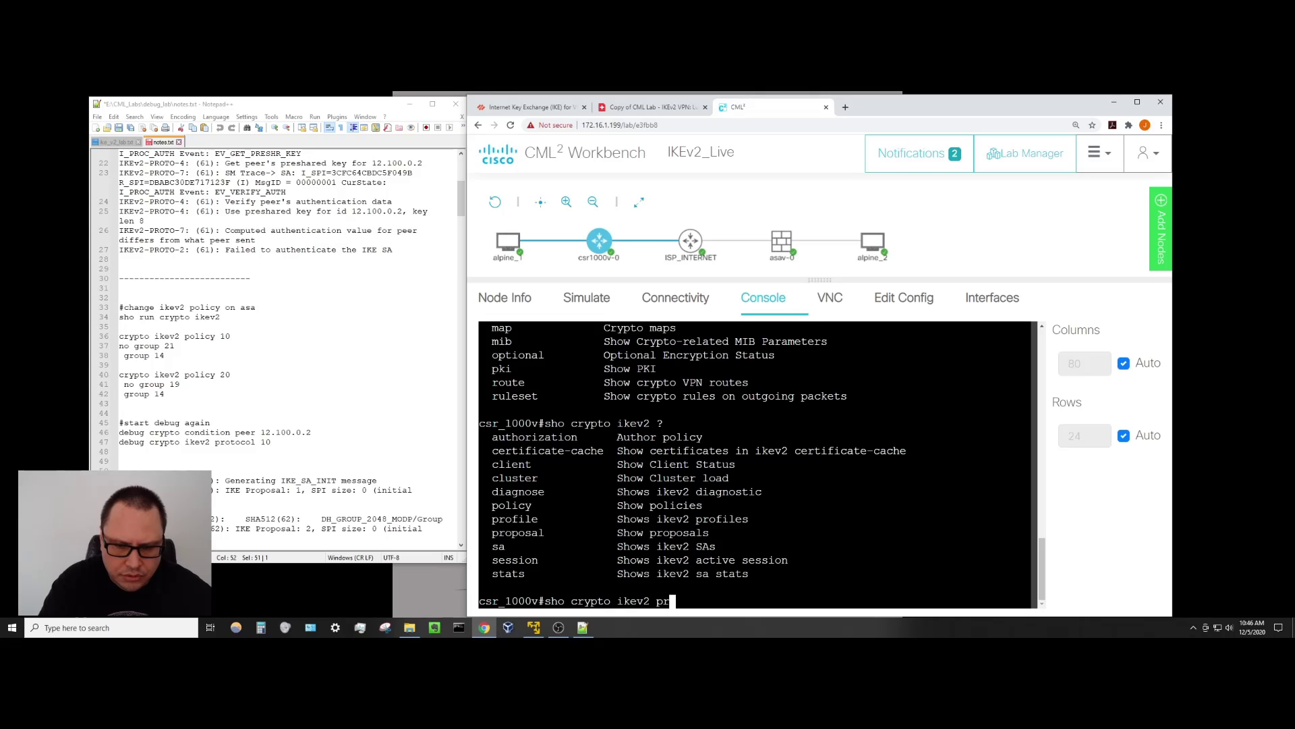
key(Tab)
text(po)
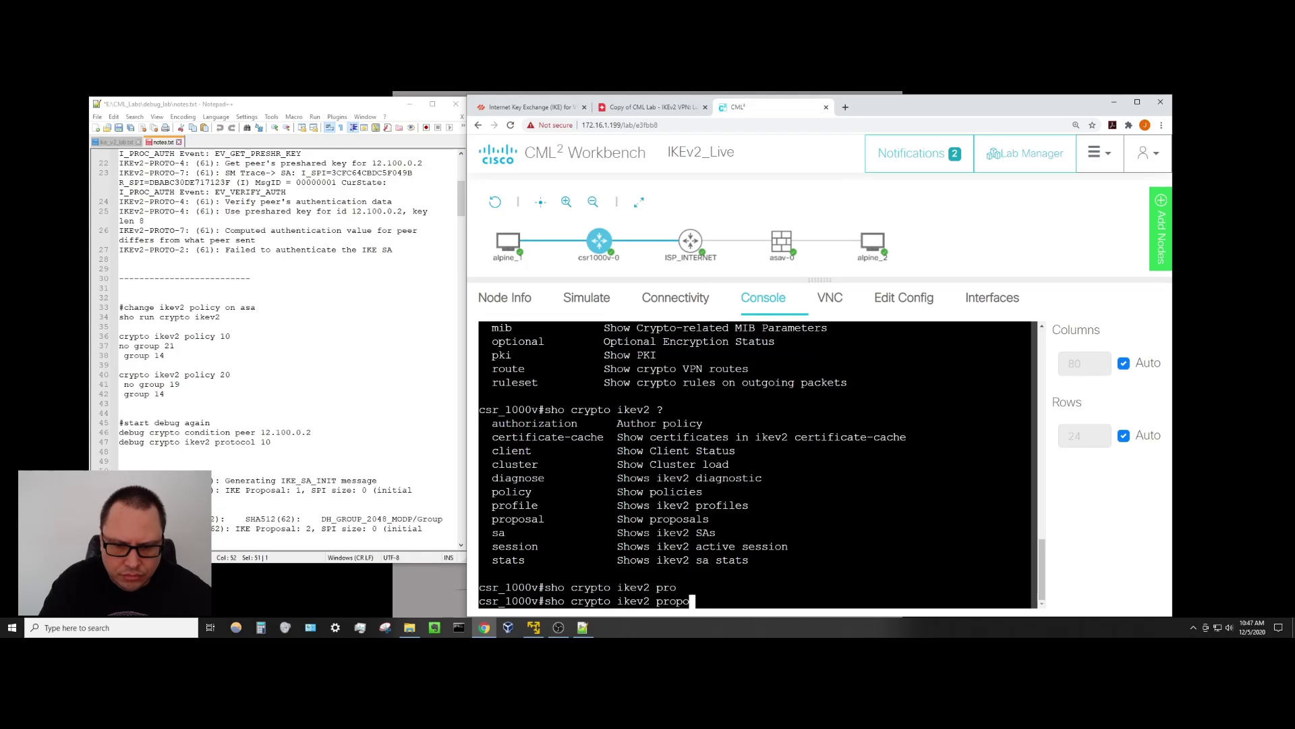
key(Tab)
key(Return)
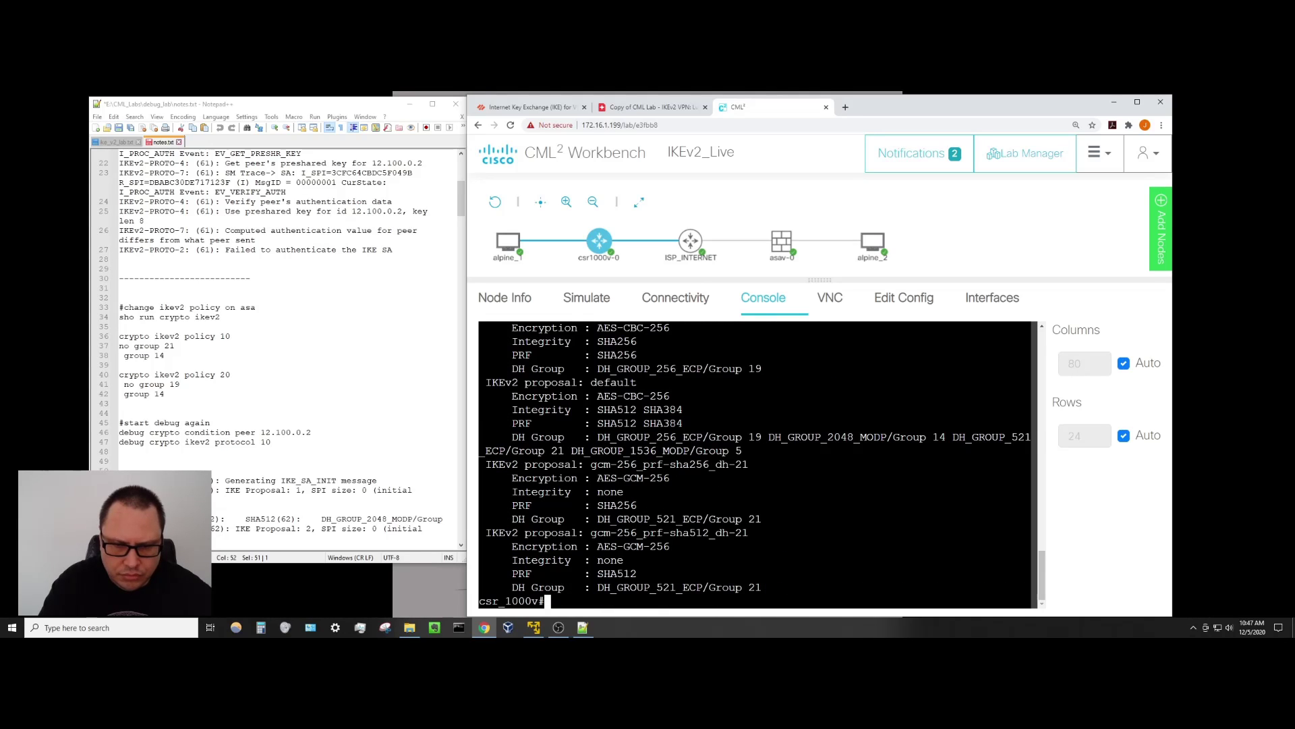
Examine the encryption, integrity, PRF and DH group settings of the router's aes-256_sha-256_prf-sha256_dh-19 and default IKEv2 proposals.
scroll(756, 464, up, 2)
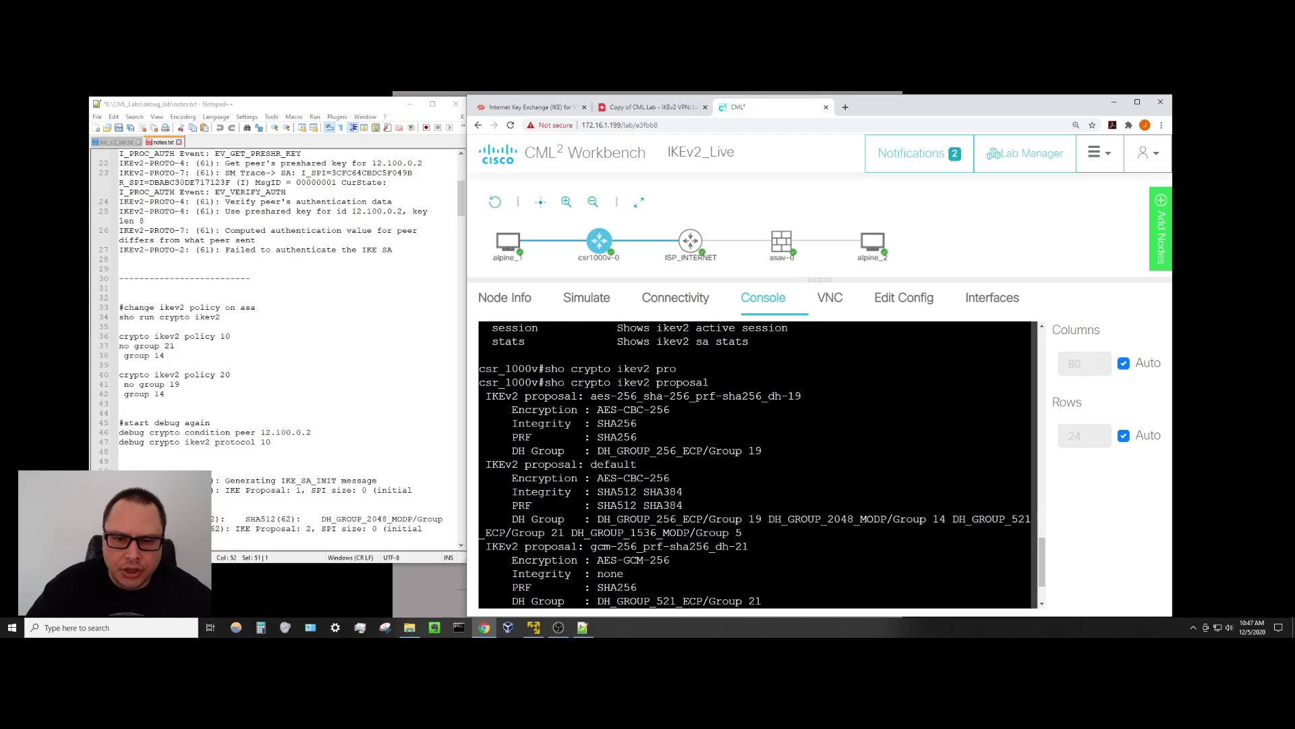
scroll(756, 465, down, 2)
scroll(755, 464, up, 2)
scroll(756, 464, down, 2)
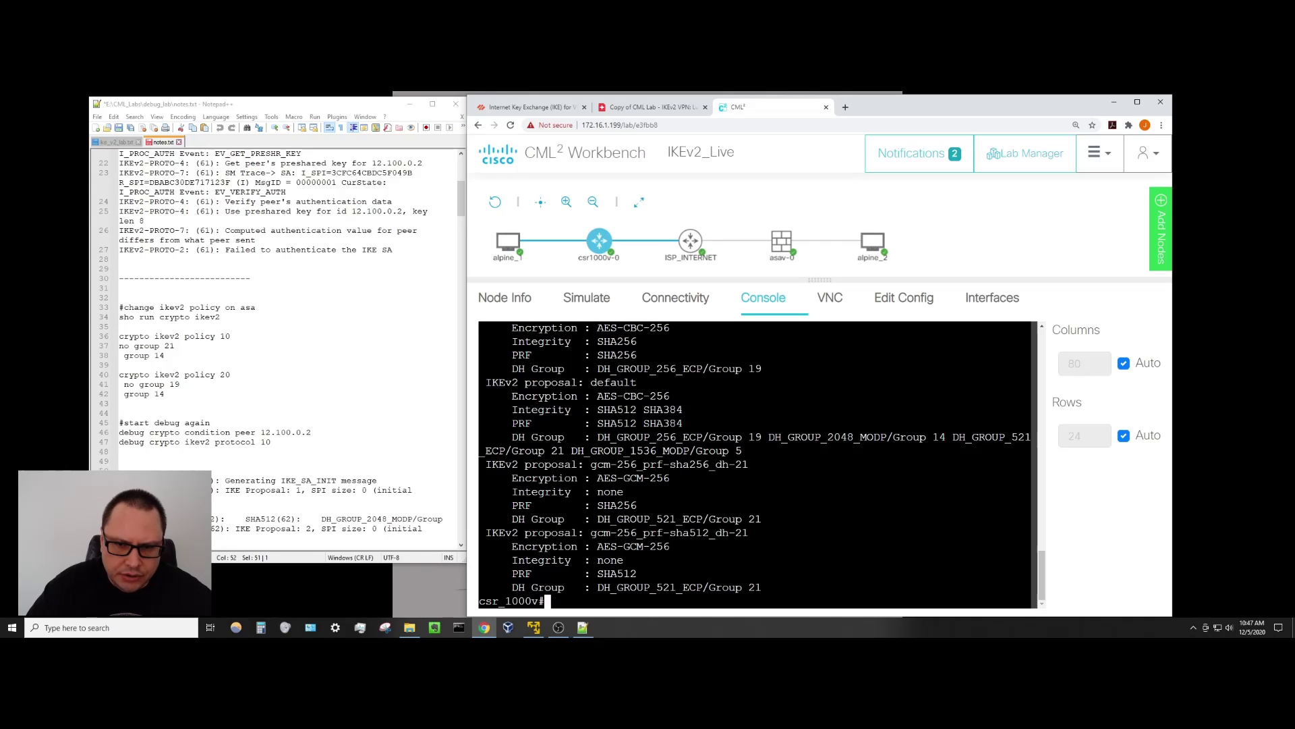
drag(683, 424, 505, 323)
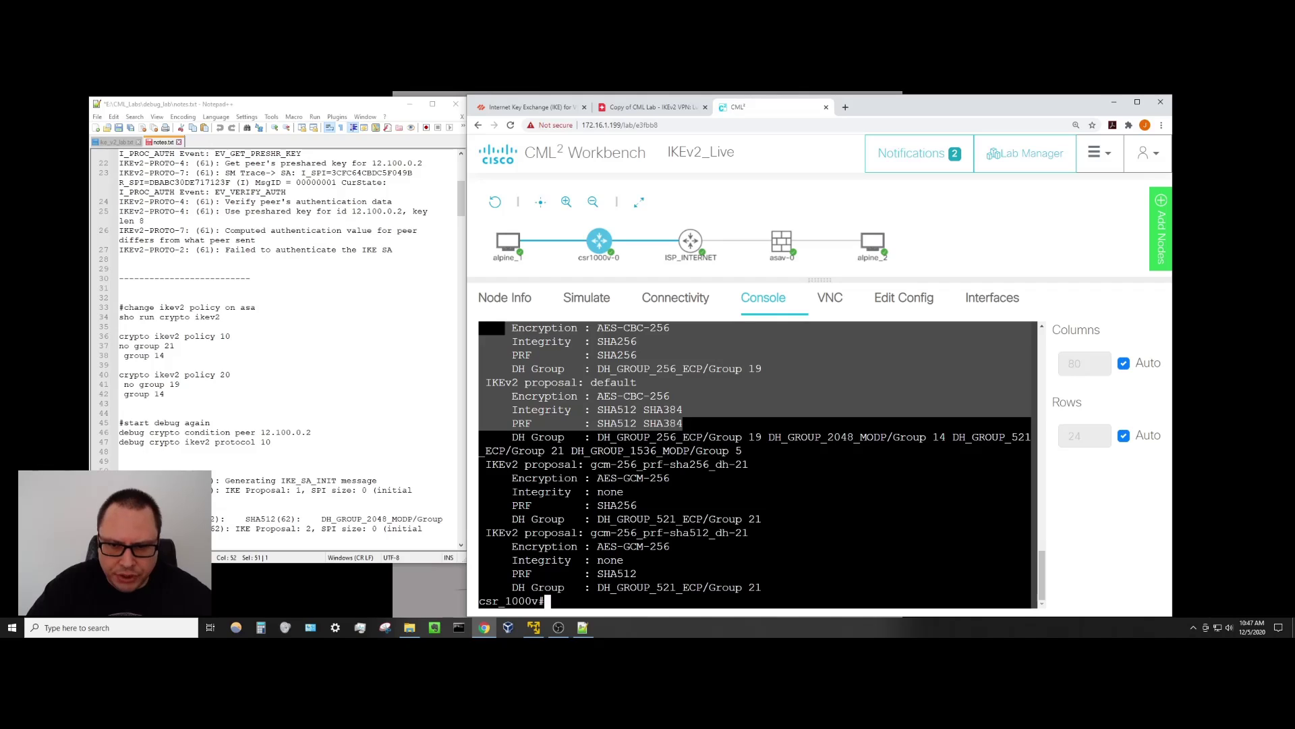
key(ctrl+c)
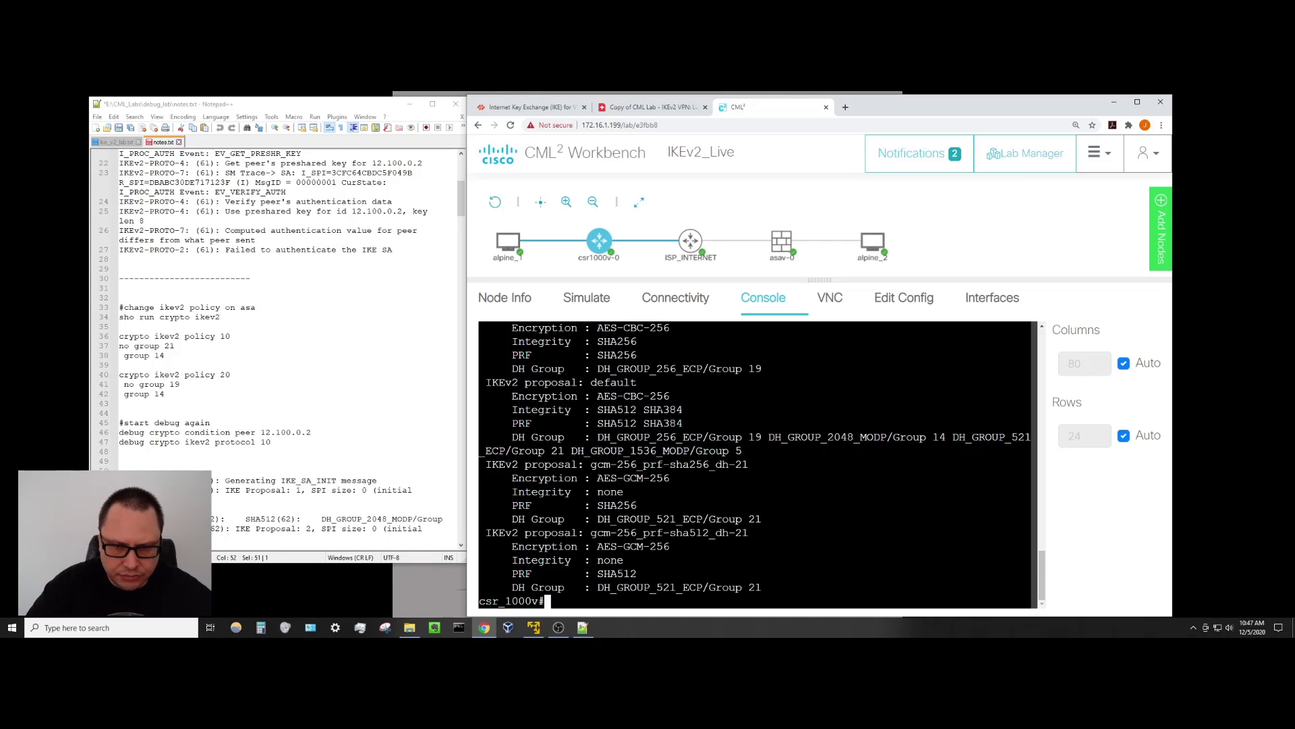
drag(480, 395, 717, 437)
key(ctrl+c)
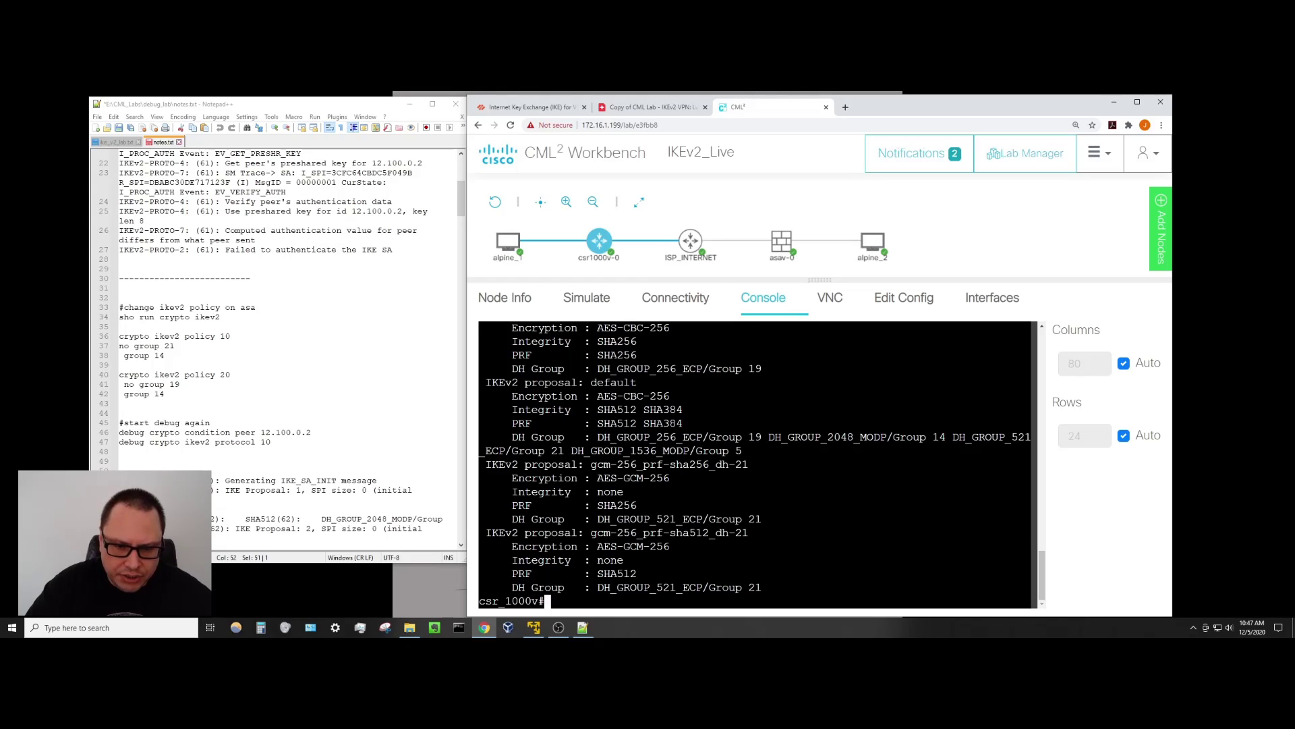
Inspect the settings and DH group of the router's gcm-256_prf-sha512_dh-21 proposal.
drag(486, 532, 788, 588)
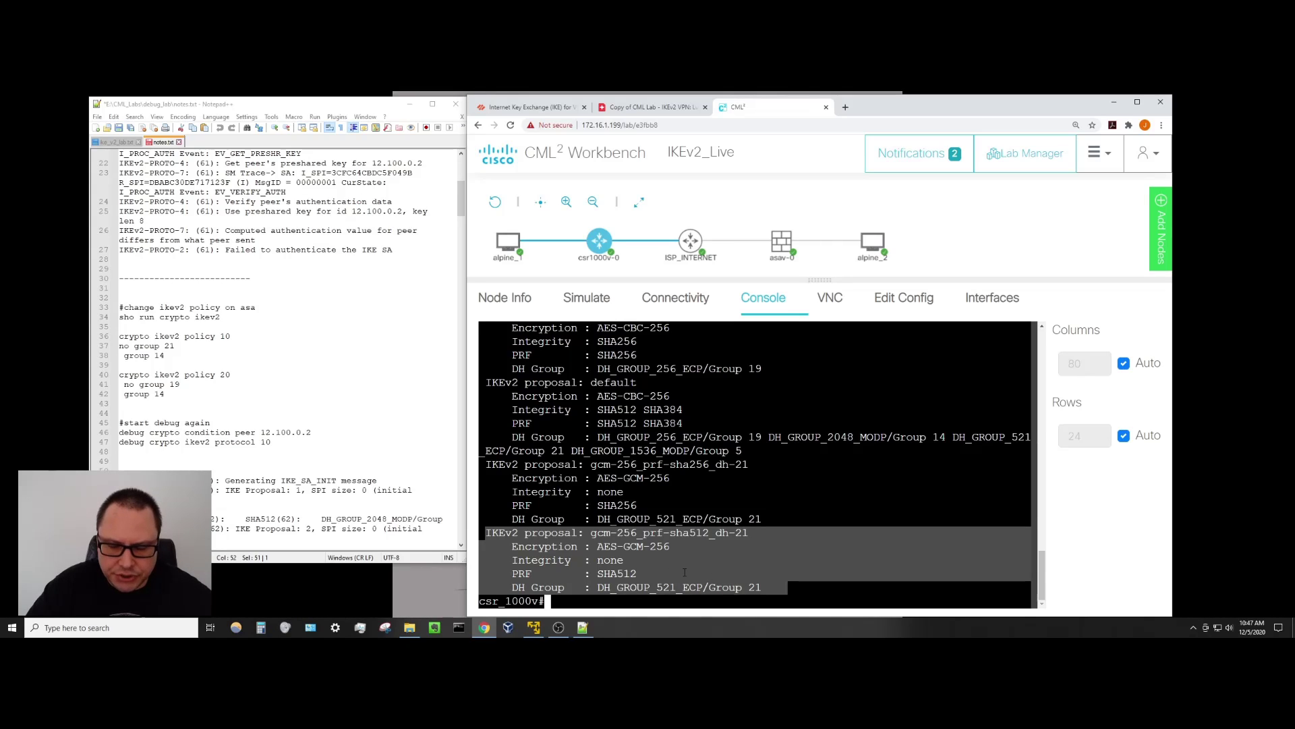
click(685, 570)
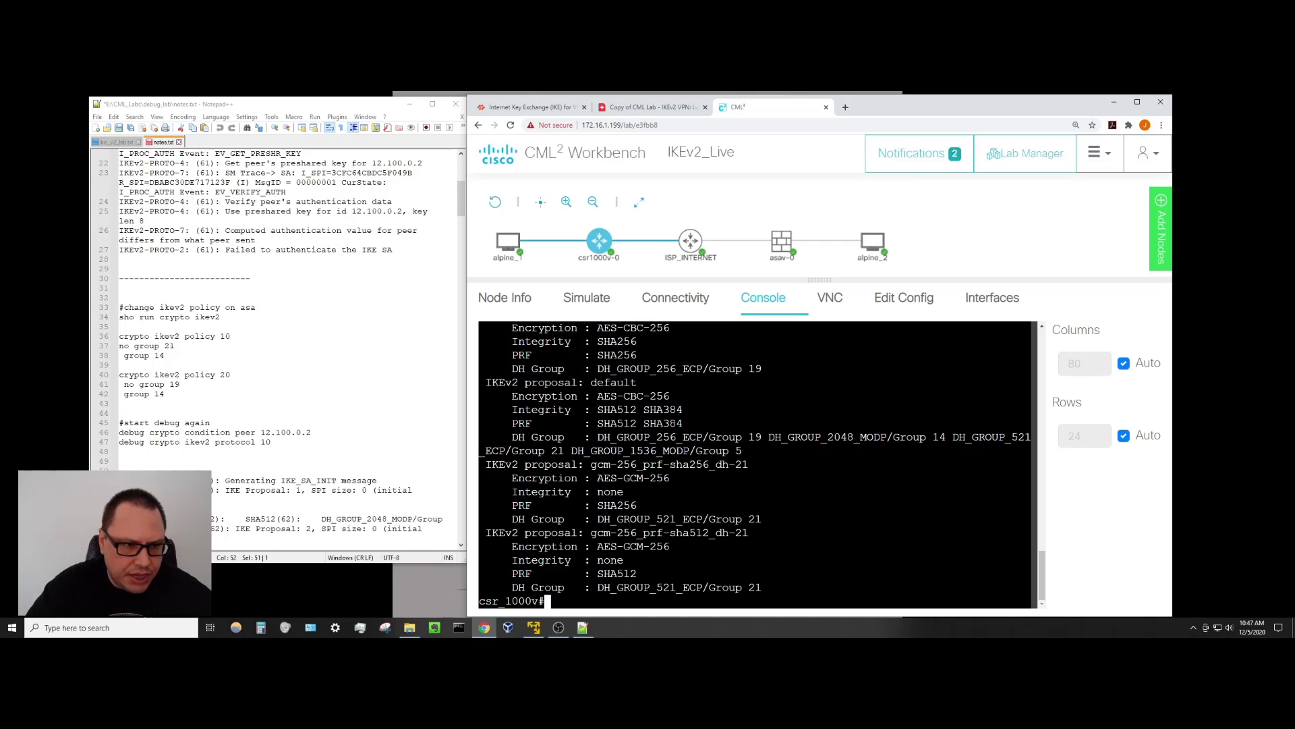
drag(762, 588, 487, 588)
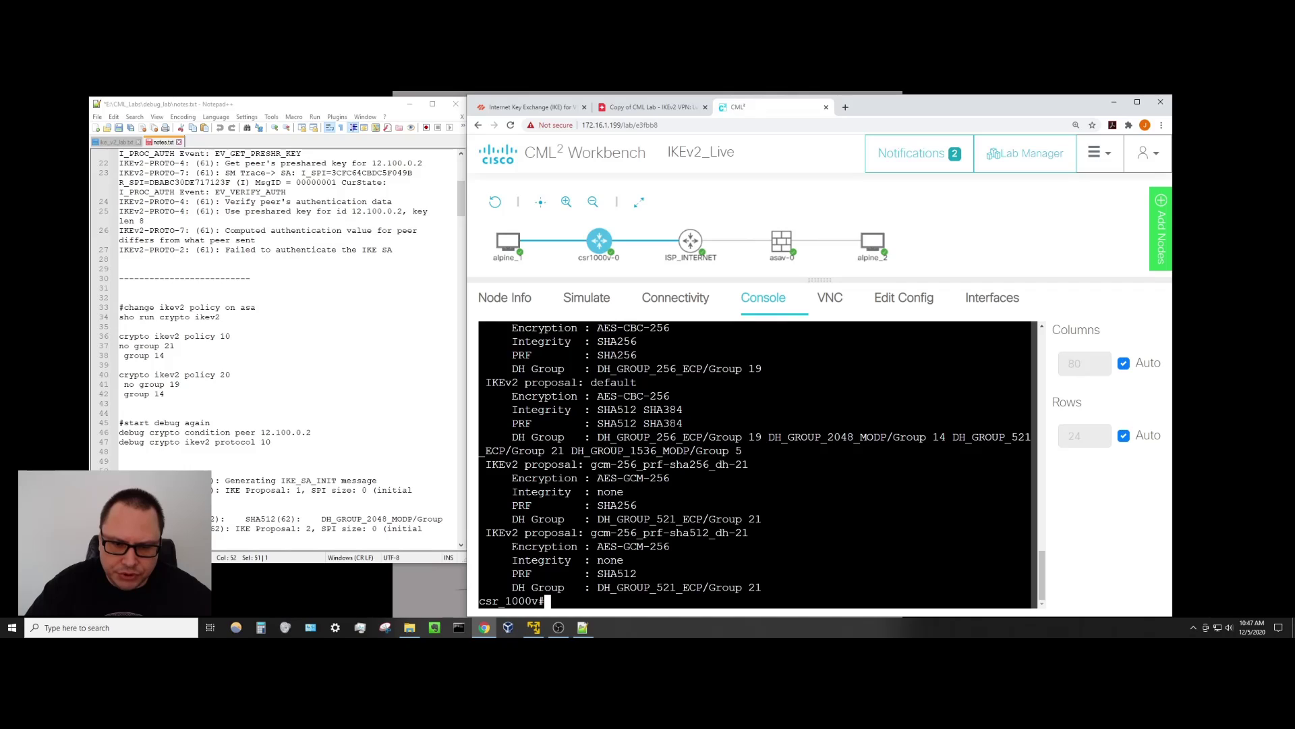
drag(485, 532, 780, 587)
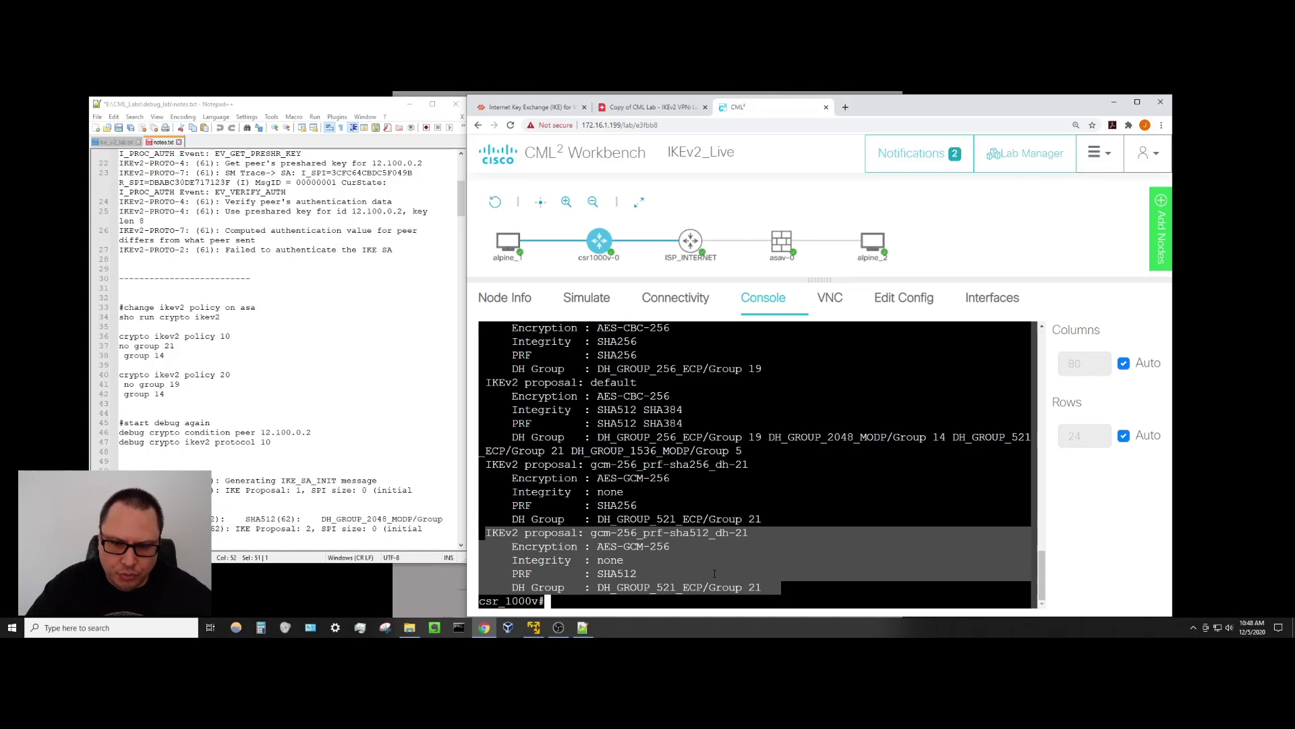
Return to the asav-0 firewall's console and enter configuration mode with config t.
click(784, 242)
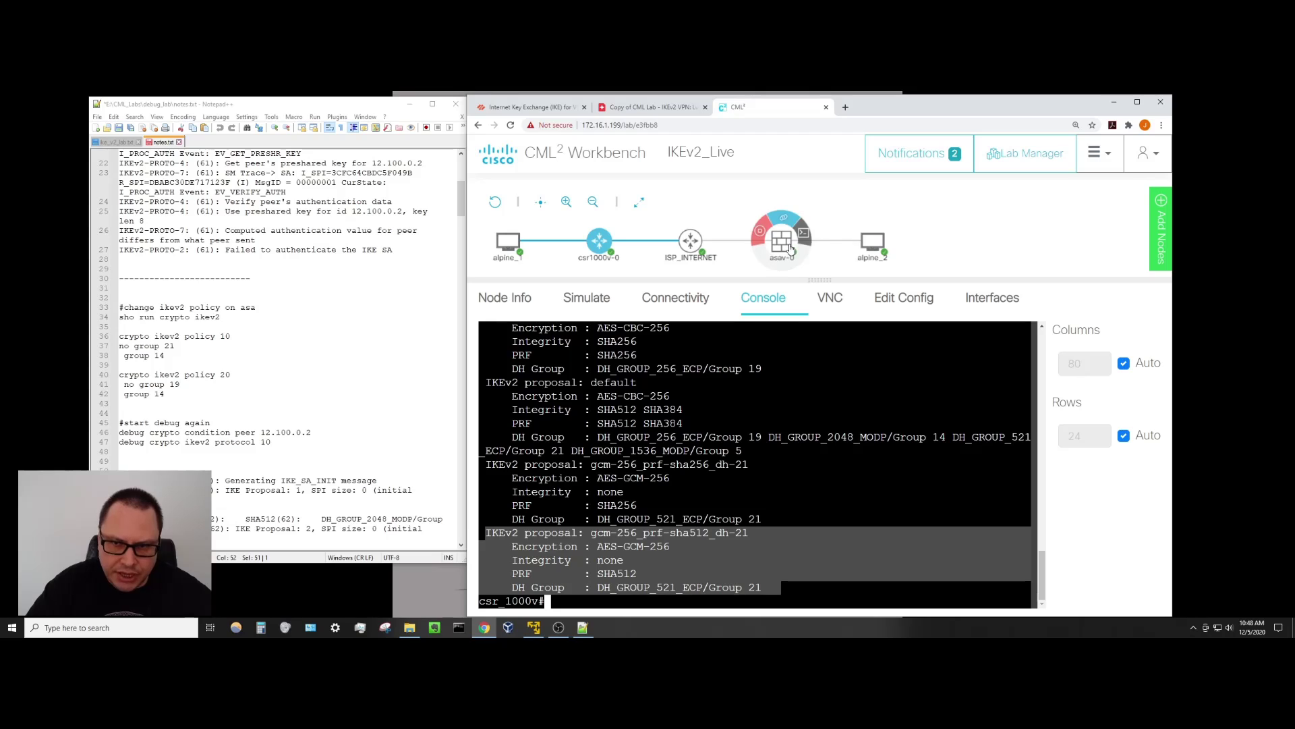
click(675, 539)
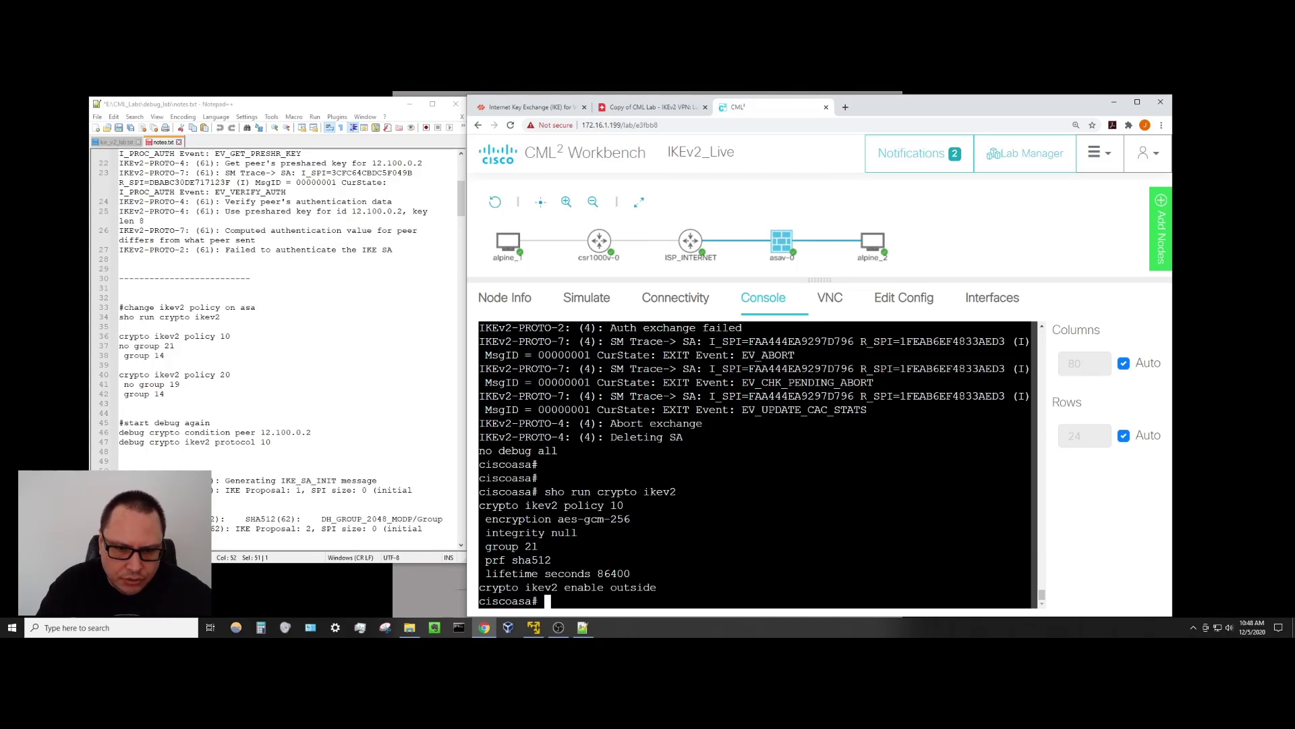
text(config t)
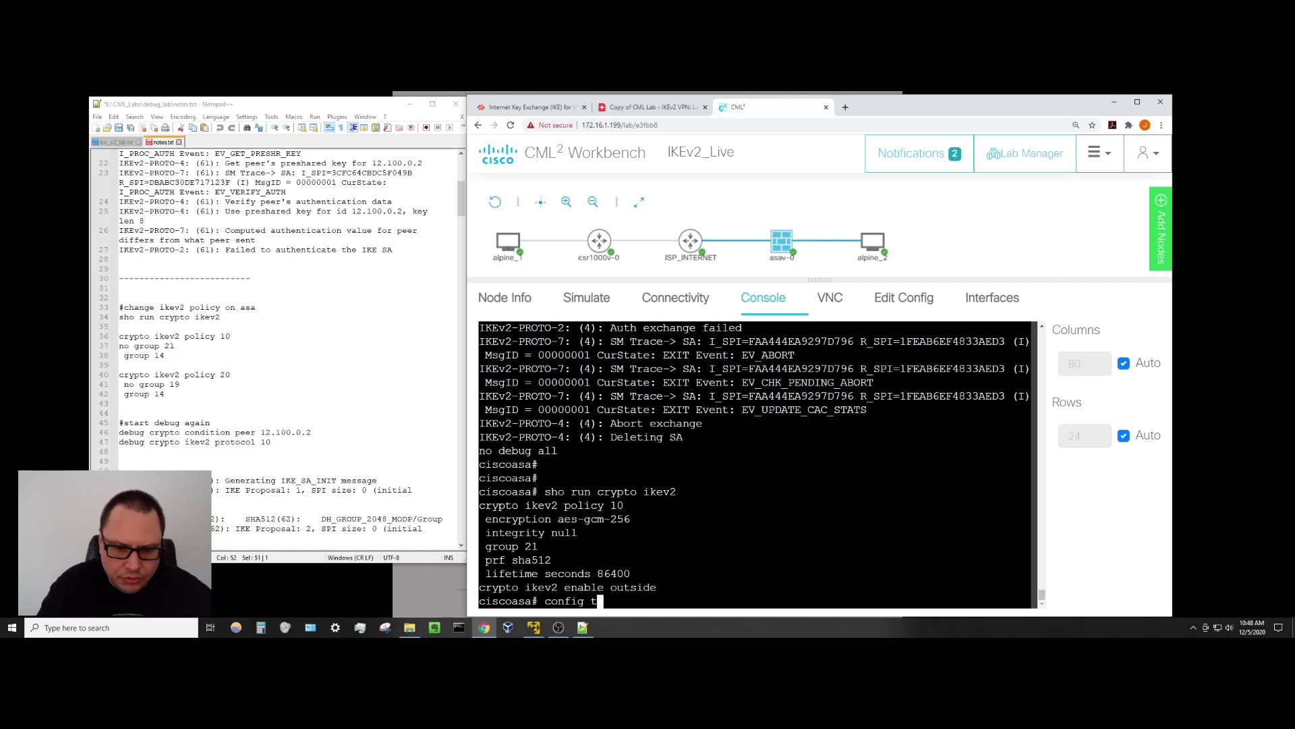
key(Return)
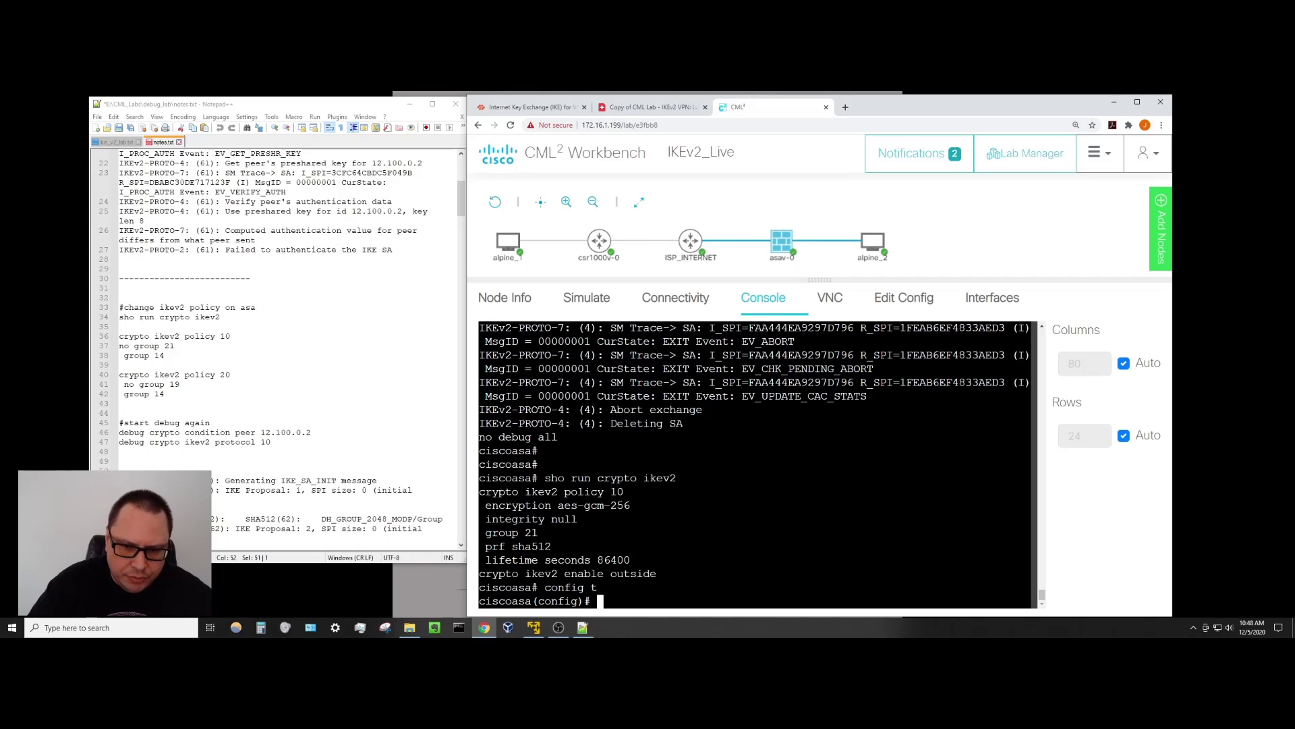
Enter the ASA's IKEv2 policy 10 configuration by reusing the crypto ikev2 policy 10 line from the console output.
drag(624, 491, 479, 492)
right_click(500, 500)
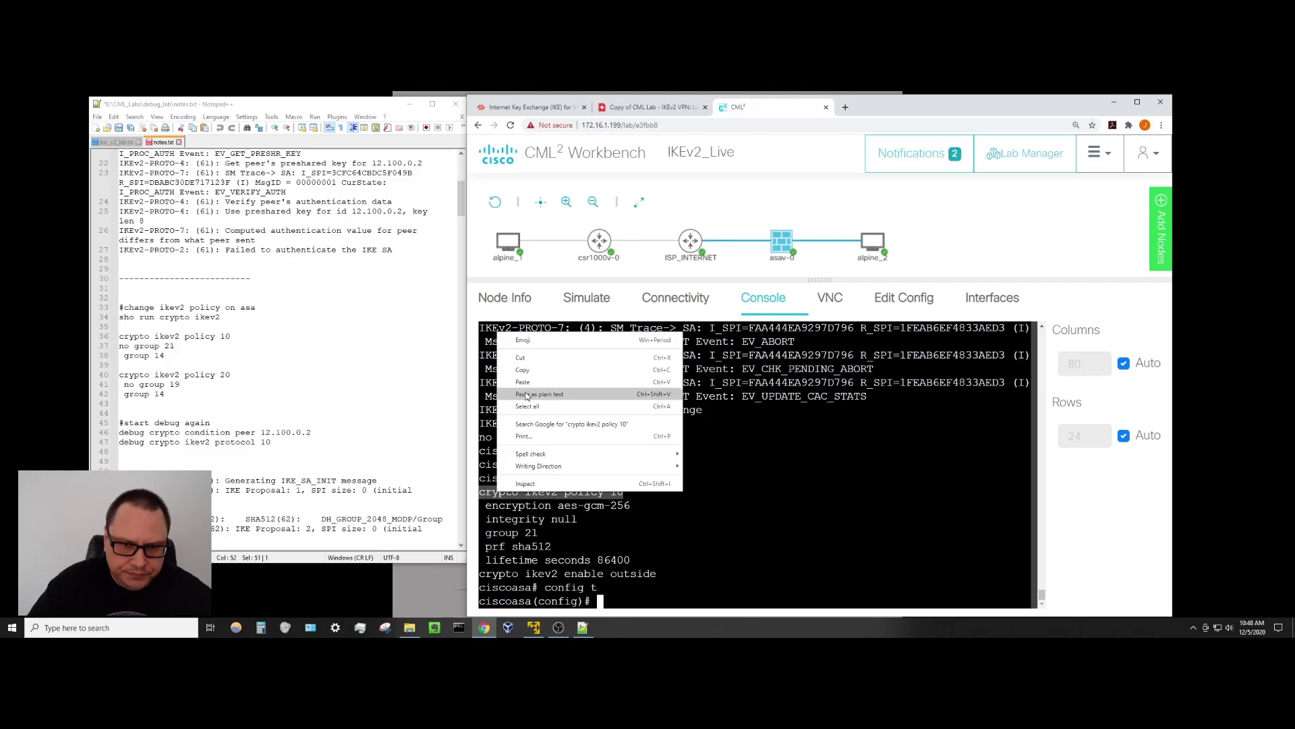
click(523, 370)
right_click(620, 602)
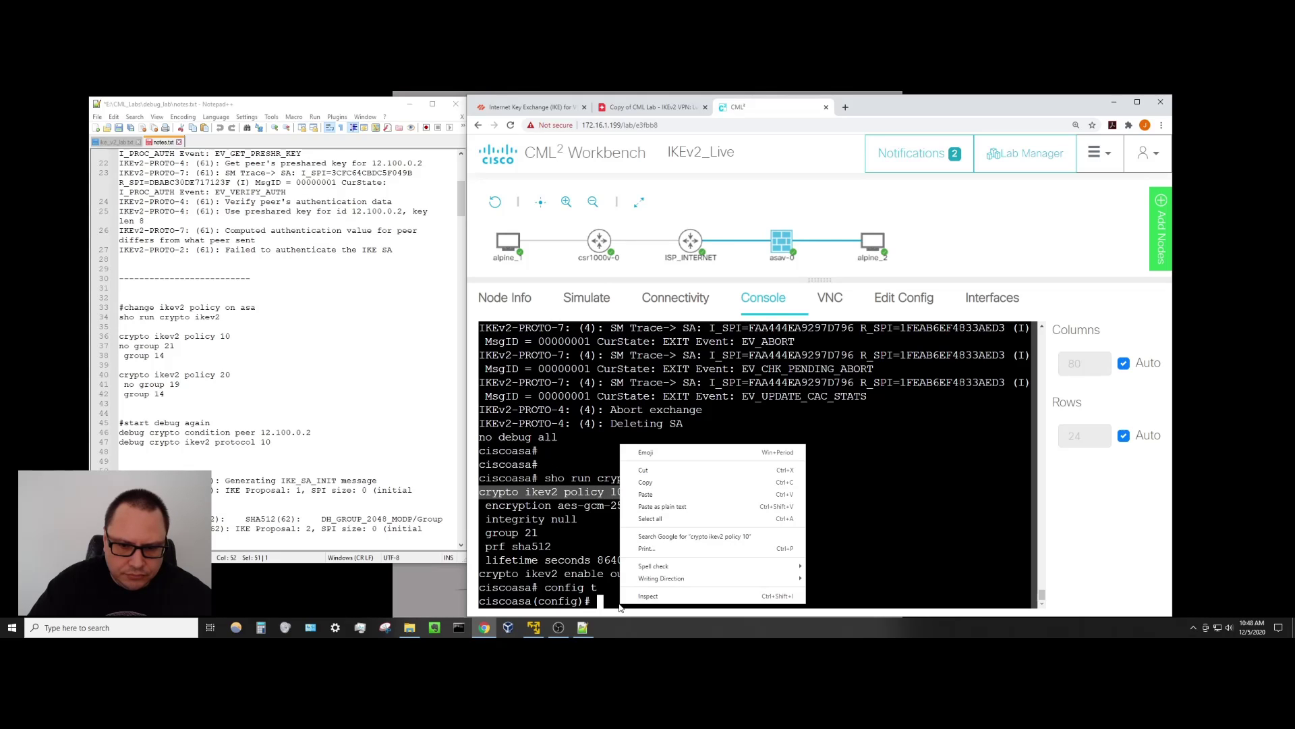
click(646, 506)
key(Return)
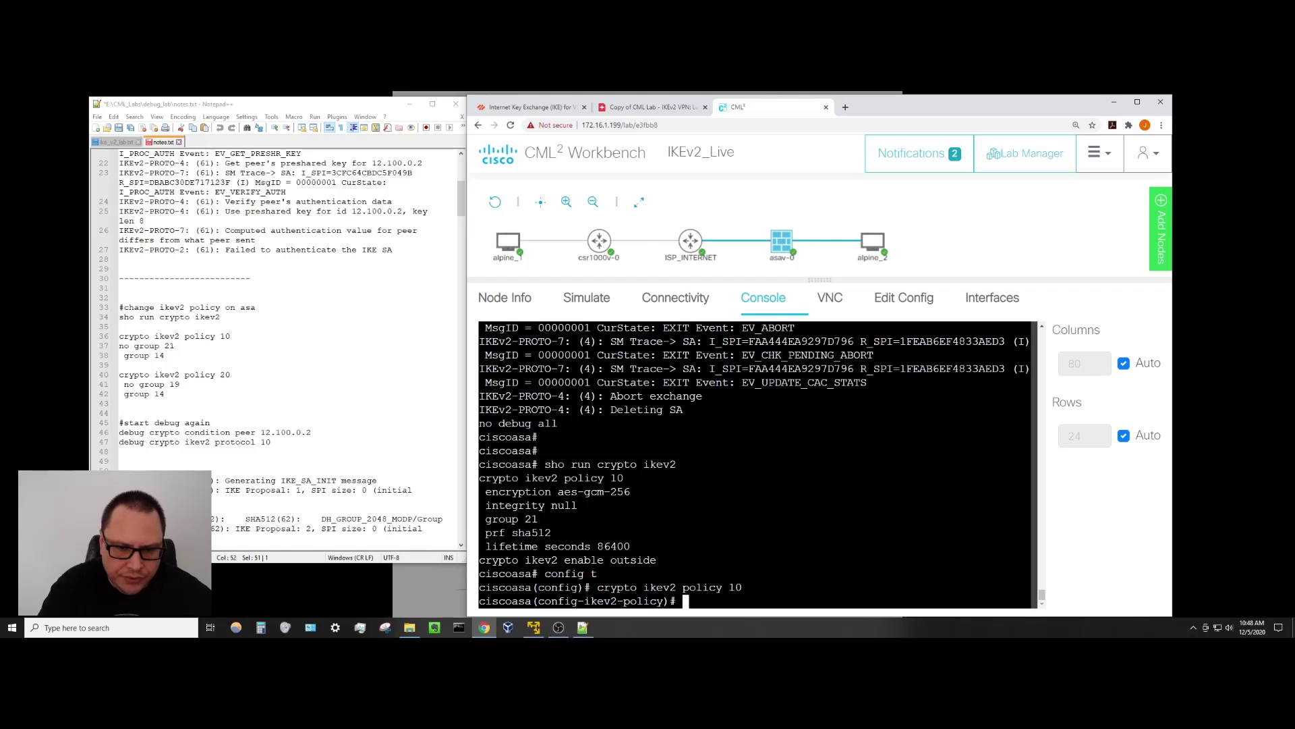
Remove DH group 21 from IKEv2 policy 10 and set group 14 instead.
text(no group)
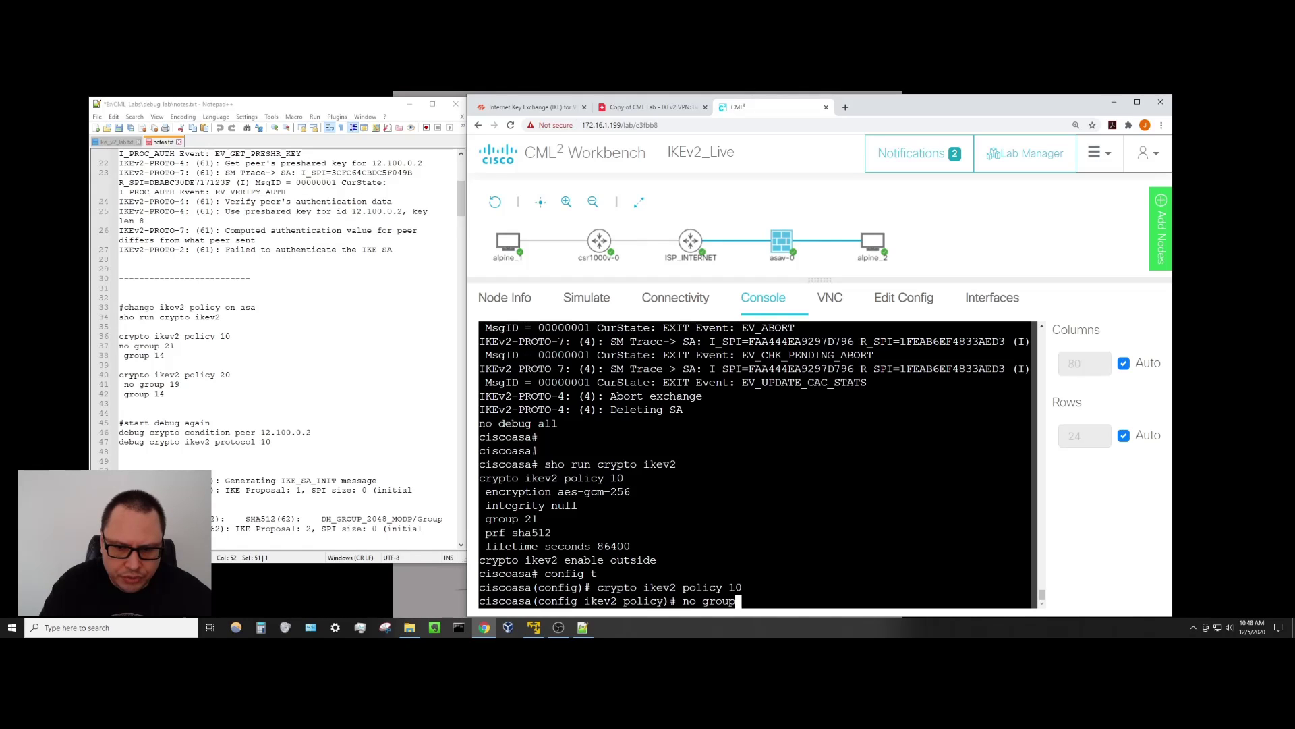
text( 21)
key(Return)
text(gropu)
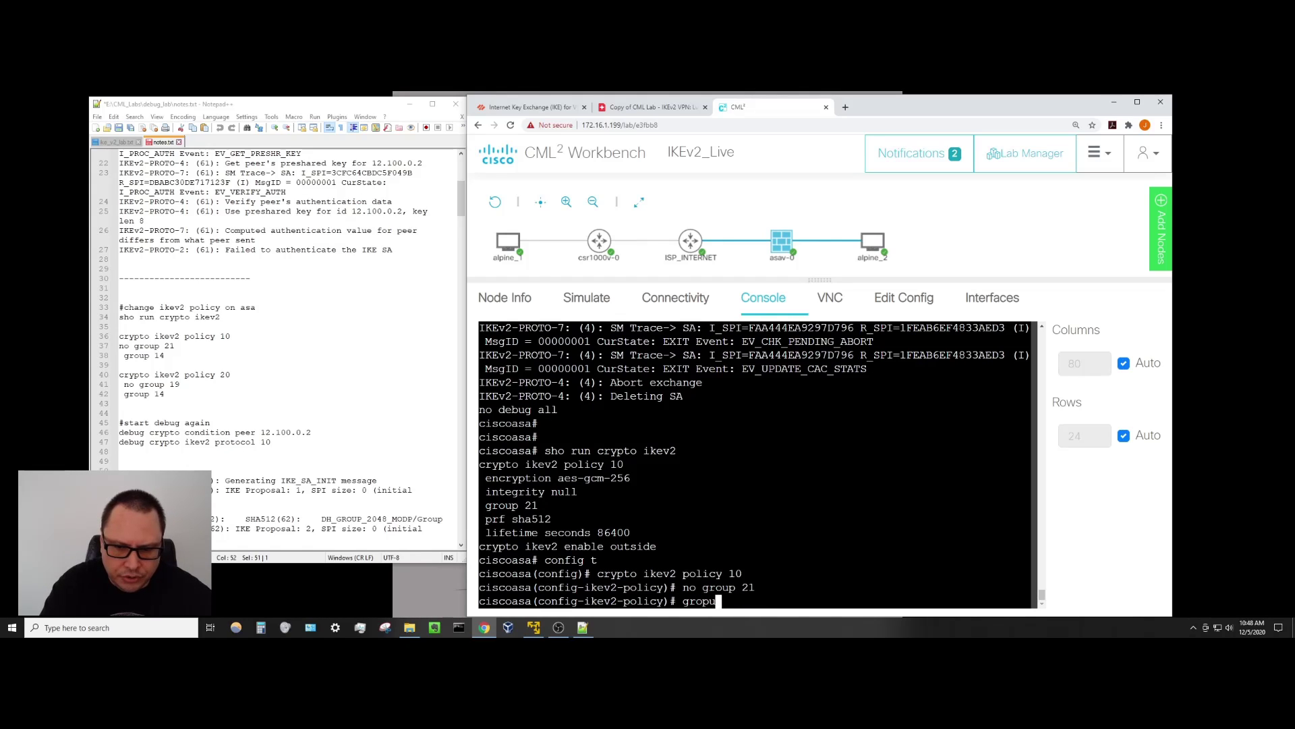
key(BackSpace)
key(BackSpace)
key(BackSpace)
text(up 14)
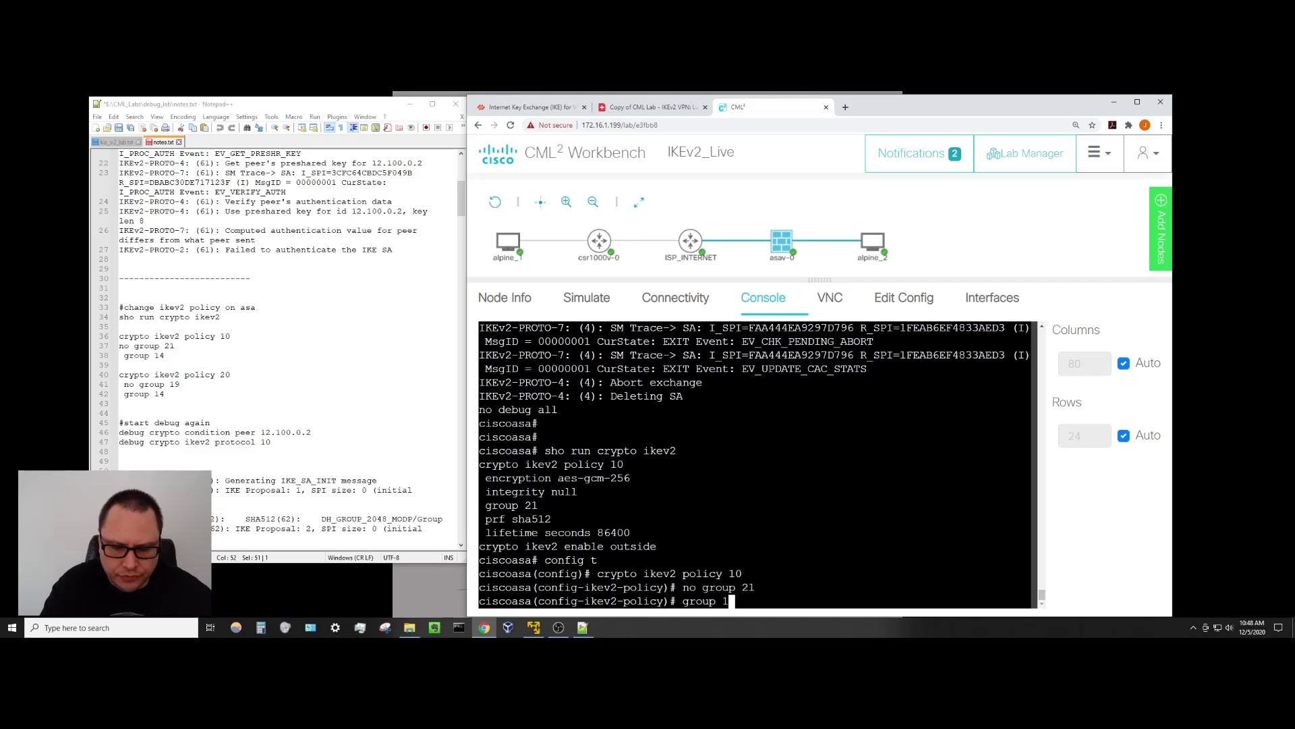
key(Return)
Exit the IKEv2 policy and global configuration modes back to the privileged ciscoasa prompt.
text(exit)
key(Return)
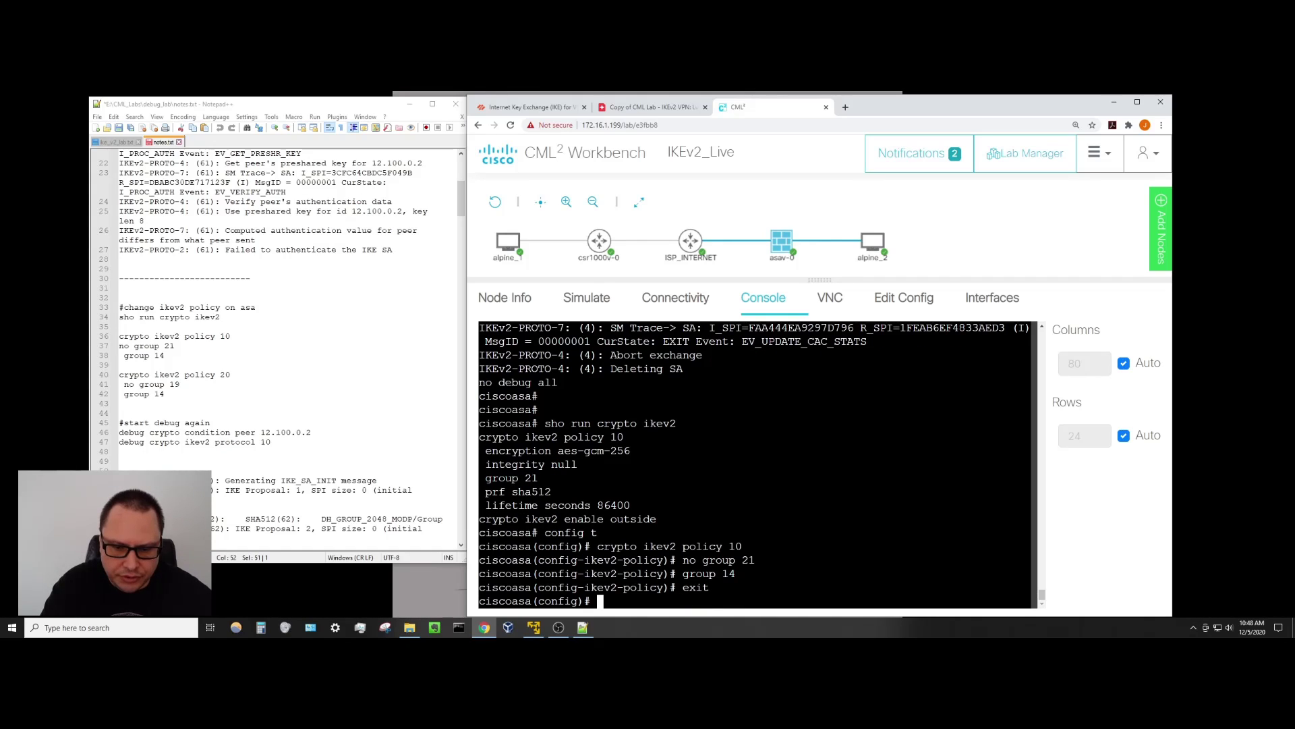
text(exit)
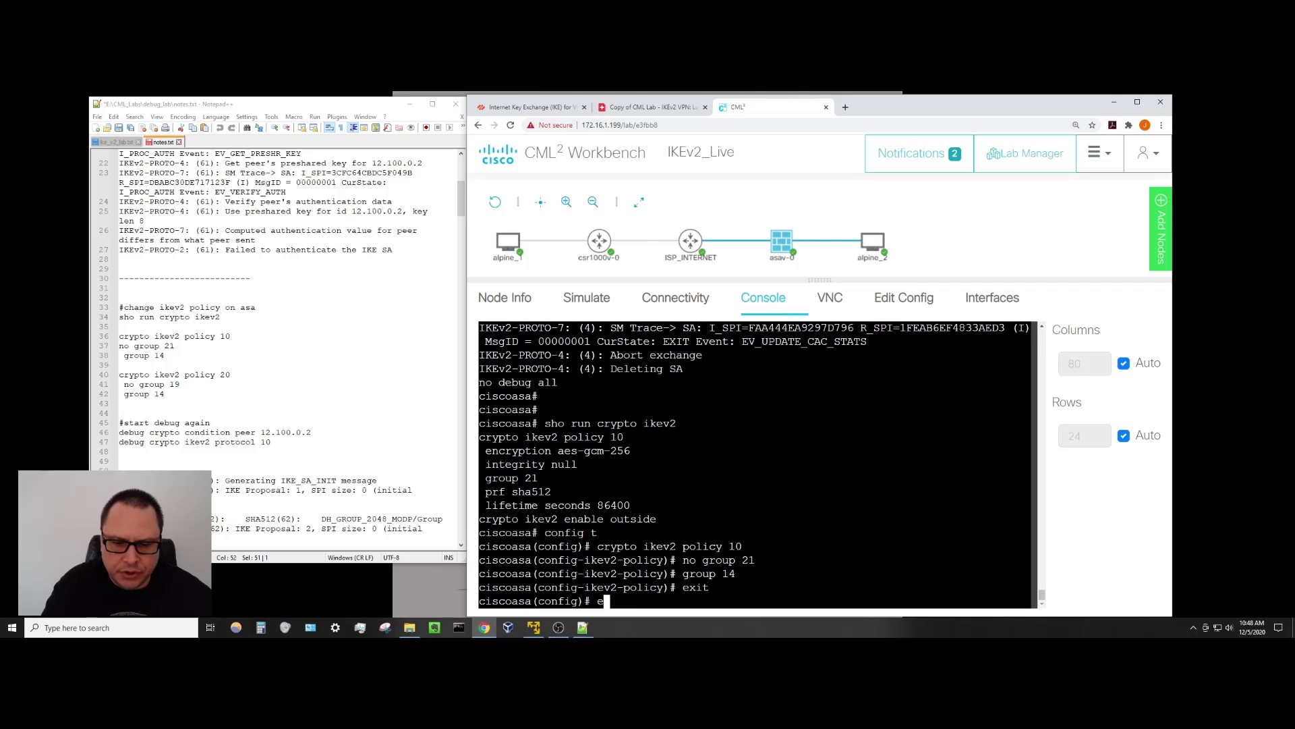
key(Return)
key(Return)
key(Return)
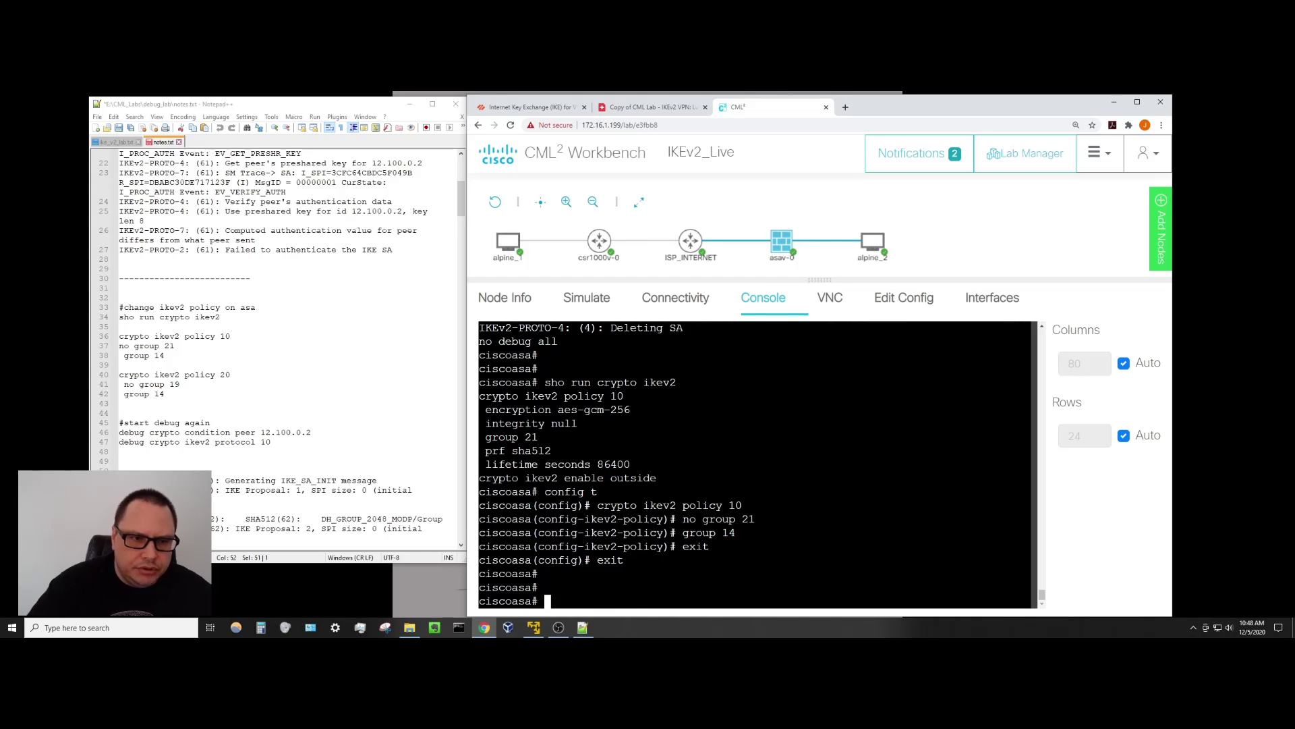
Copy the two debug commands from the notes and run them on the ASA for peer 12.100.0.2 and ikev2 protocol level 10.
click(381, 402)
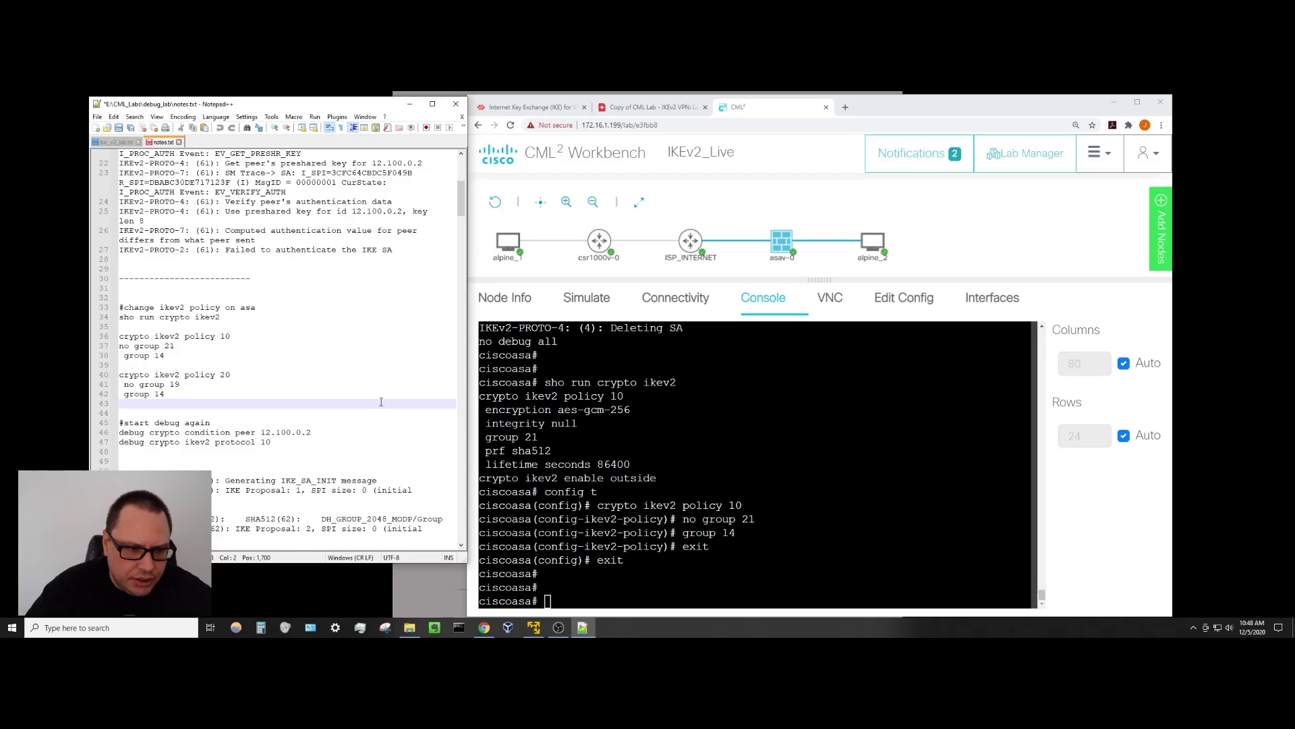
scroll(381, 402, down, 8)
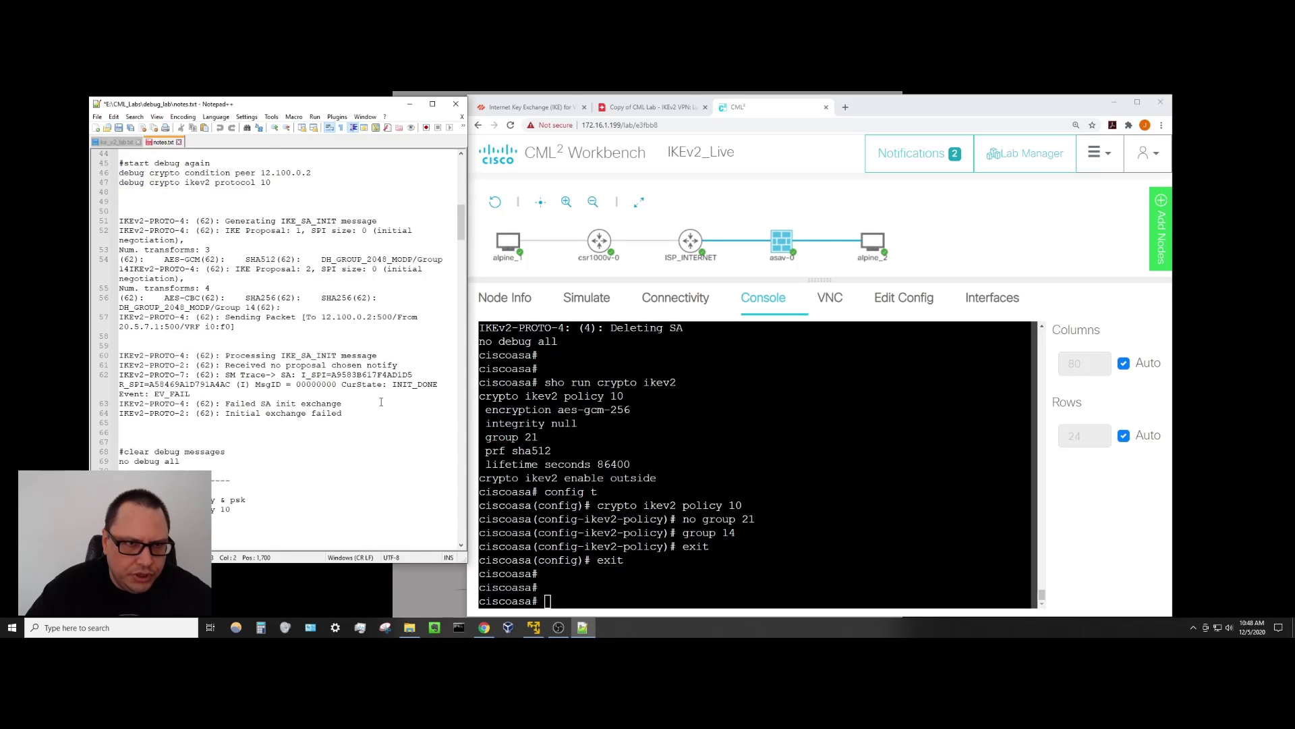
scroll(381, 402, down, 4)
key(alt+Tab)
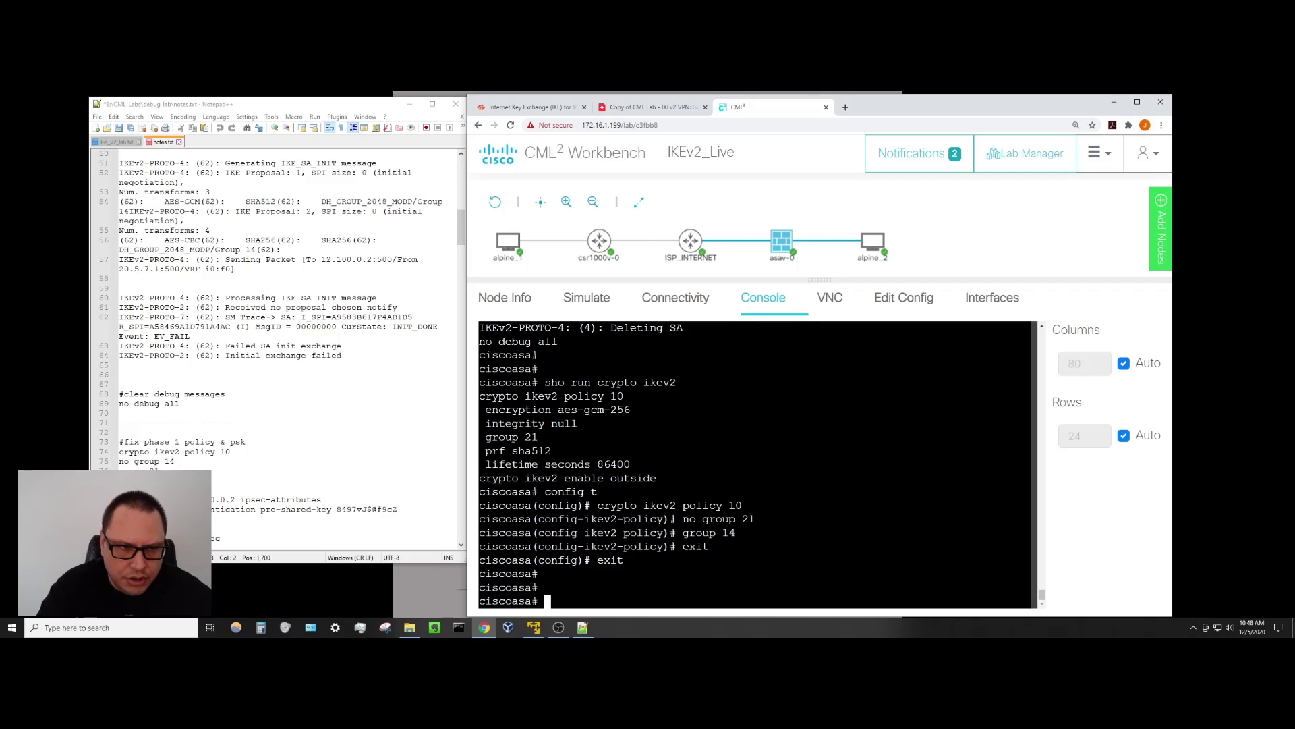
scroll(368, 430, up, 3)
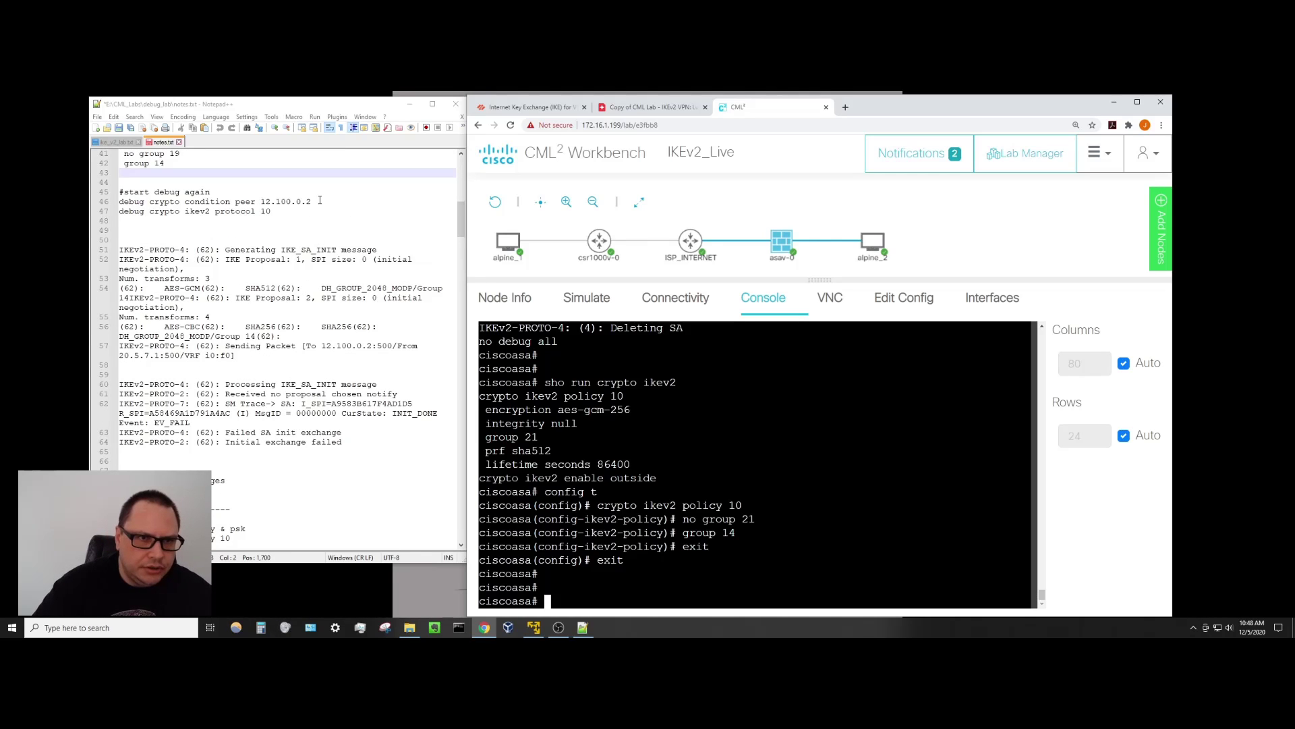
drag(320, 200, 119, 201)
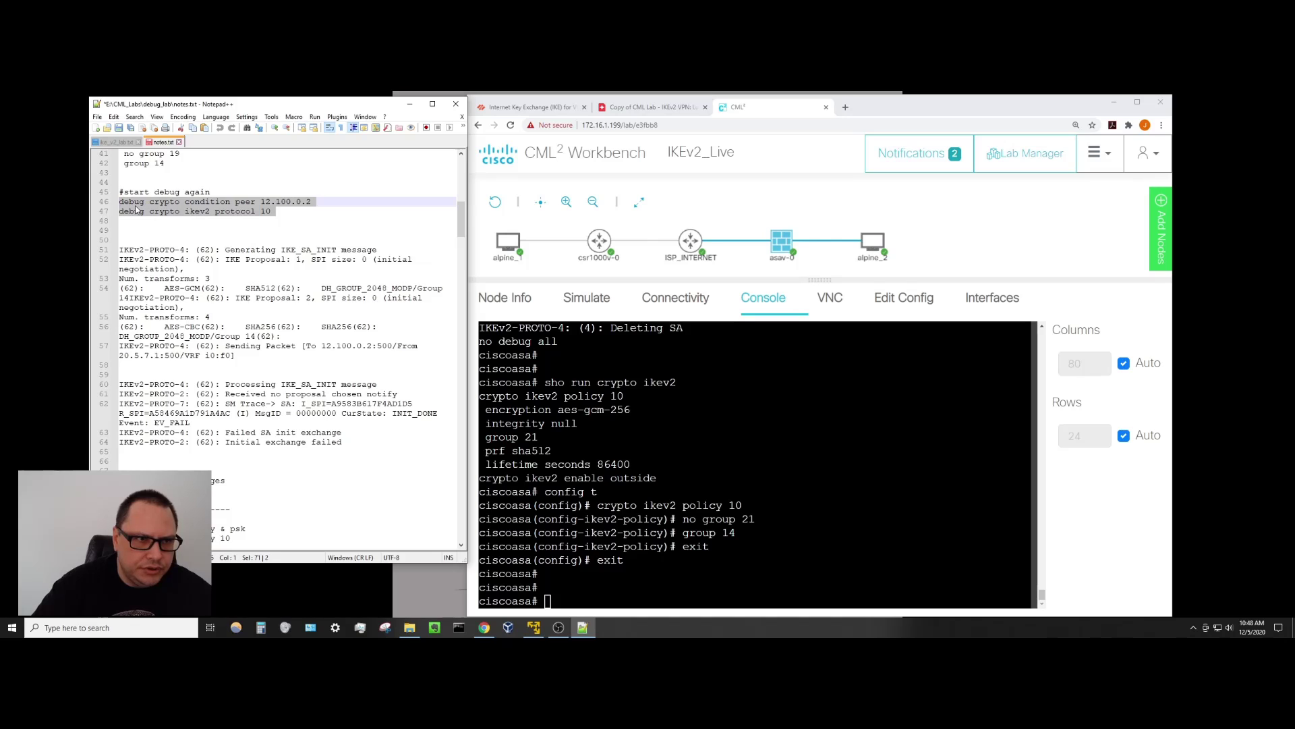
right_click(137, 207)
click(155, 227)
click(569, 445)
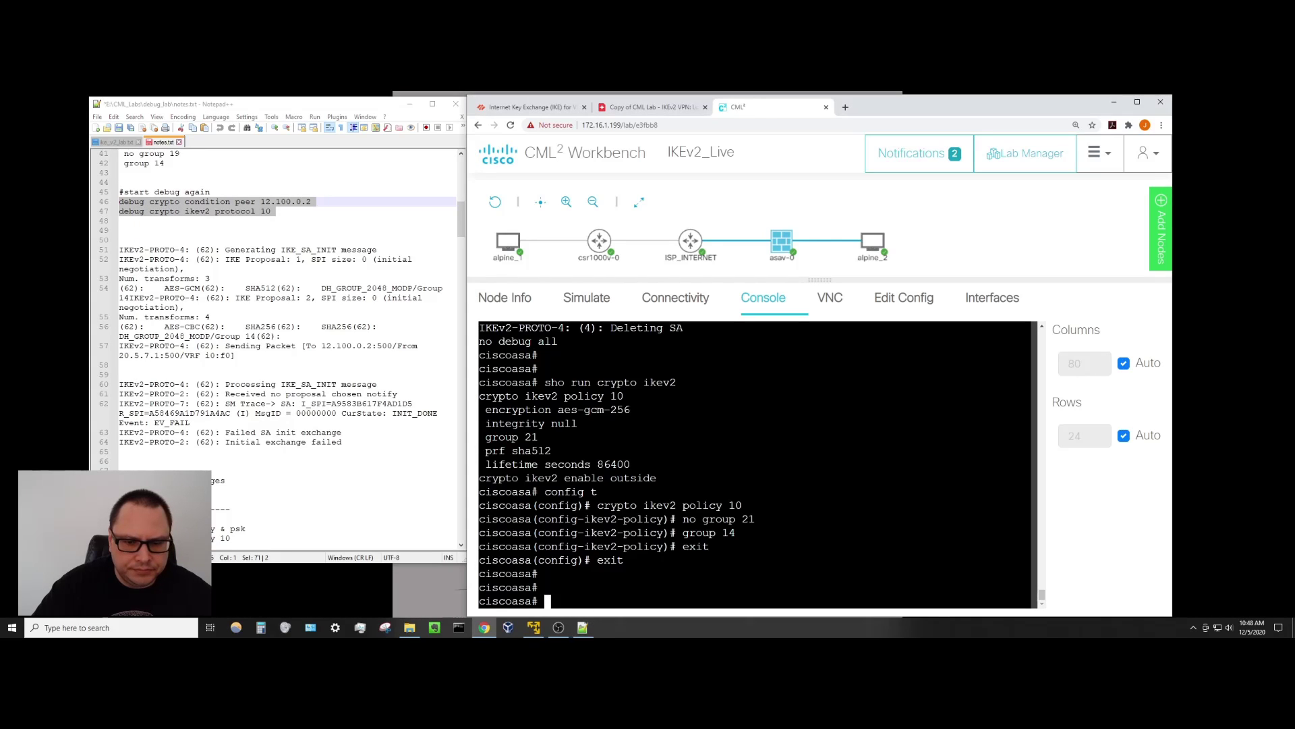
right_click(569, 445)
click(594, 521)
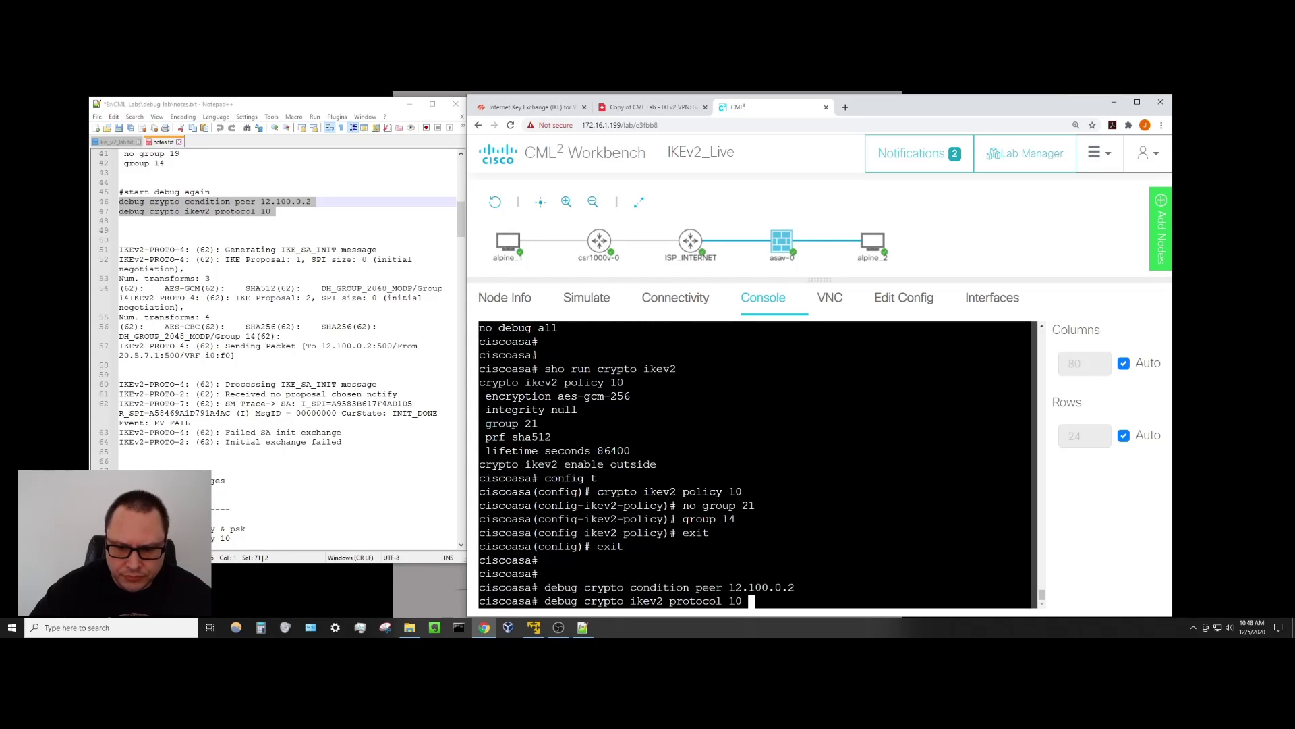
key(Return)
key(Return)
key(Return)
key(Return)
key(Return)
key(Return)
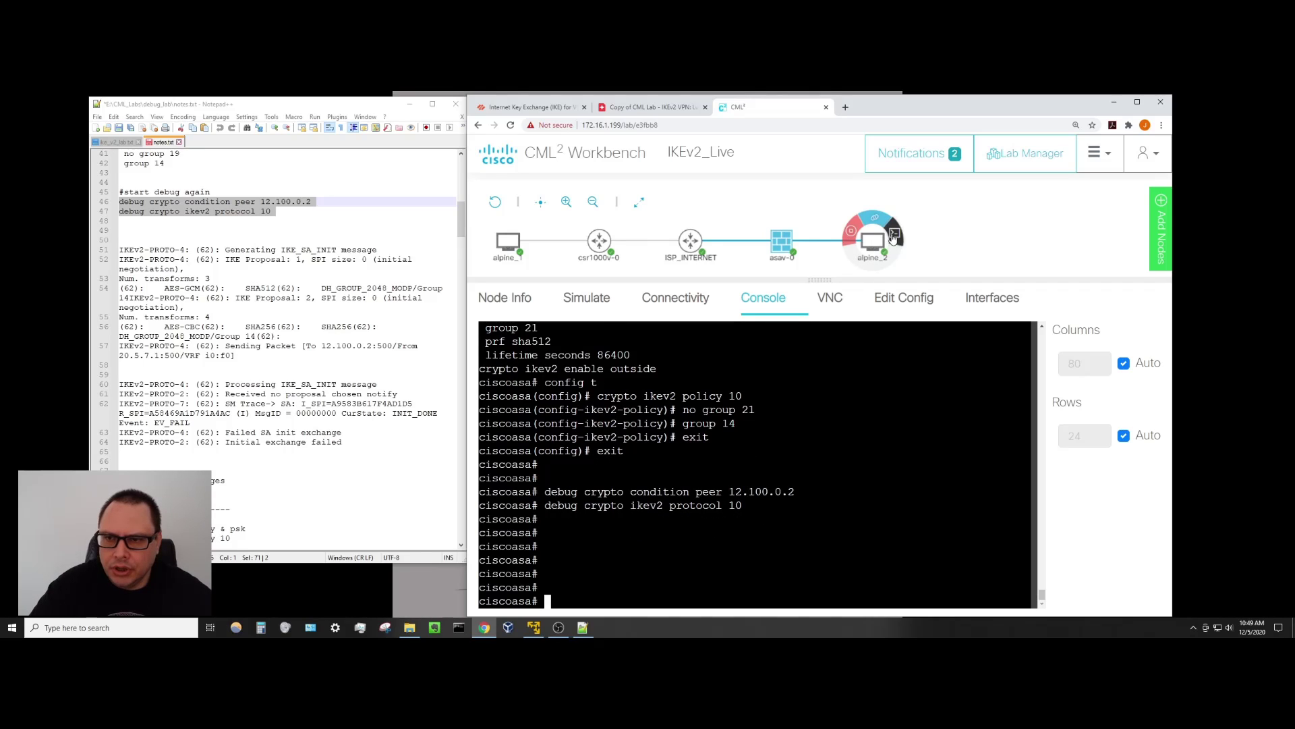
Rerun the ping to 172.16.20.5 from alpine_2's console to trigger VPN traffic, and stop it after a few packets.
click(872, 242)
key(Up)
key(Return)
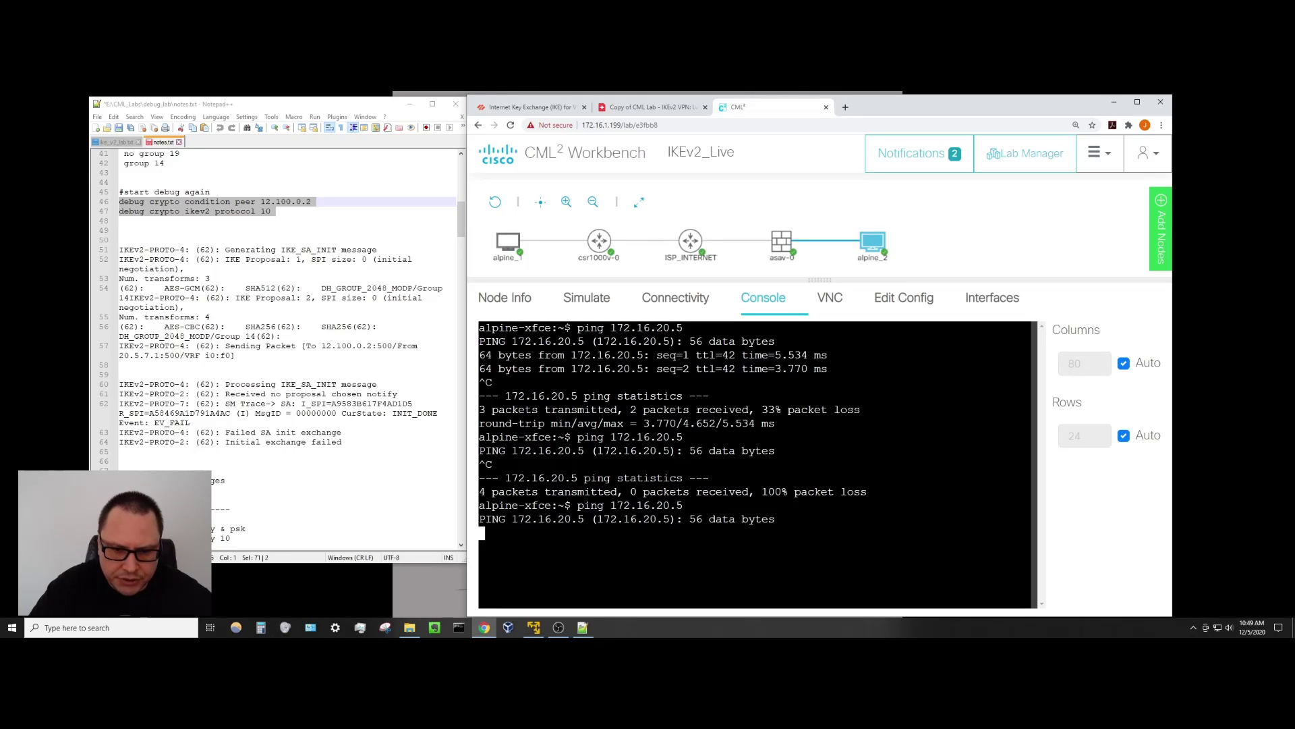
key(ctrl+c)
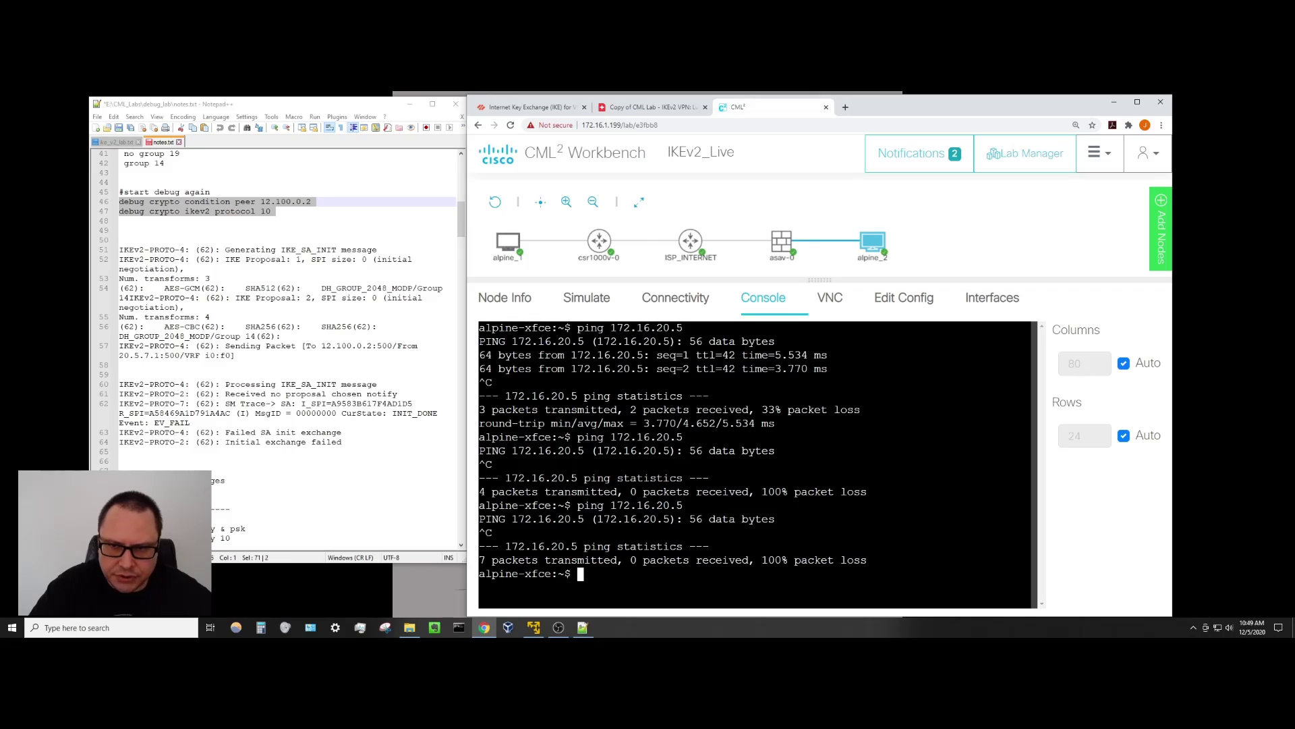
Return to the asav-0 console and turn off debugging with no debug all.
click(781, 240)
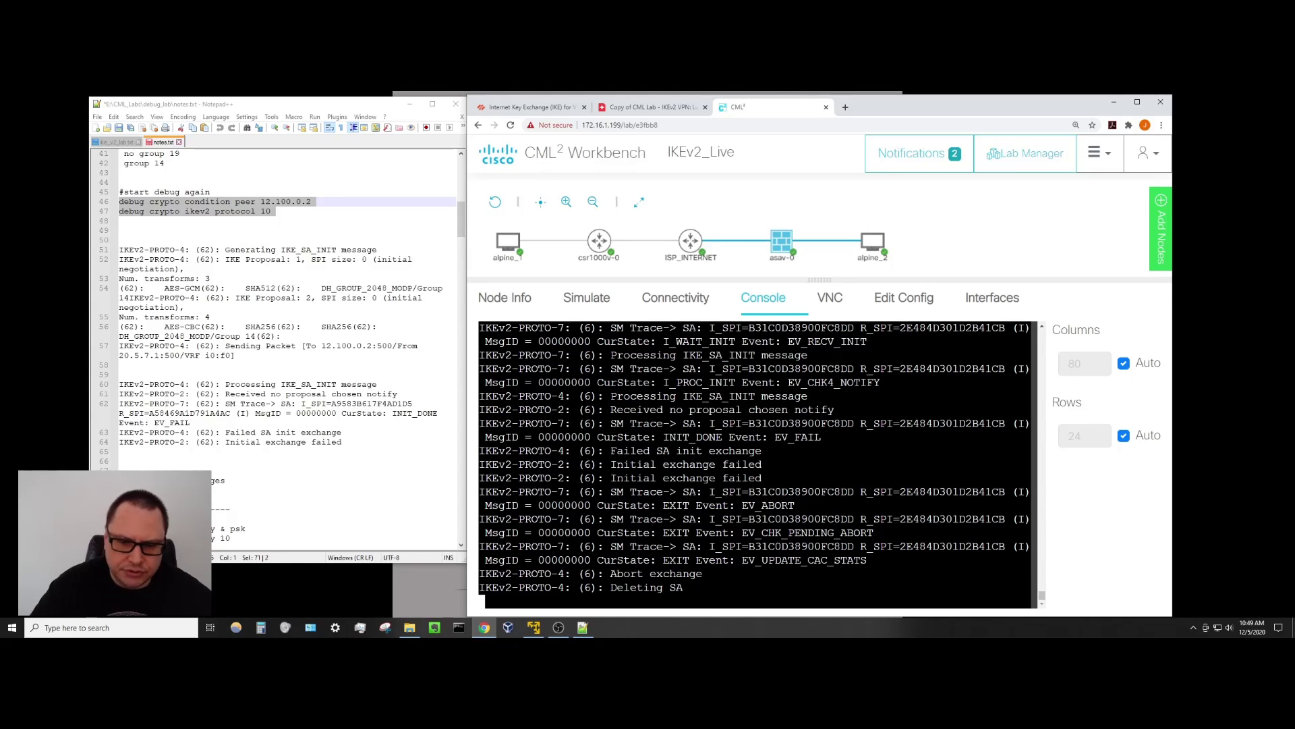
text(no debug all)
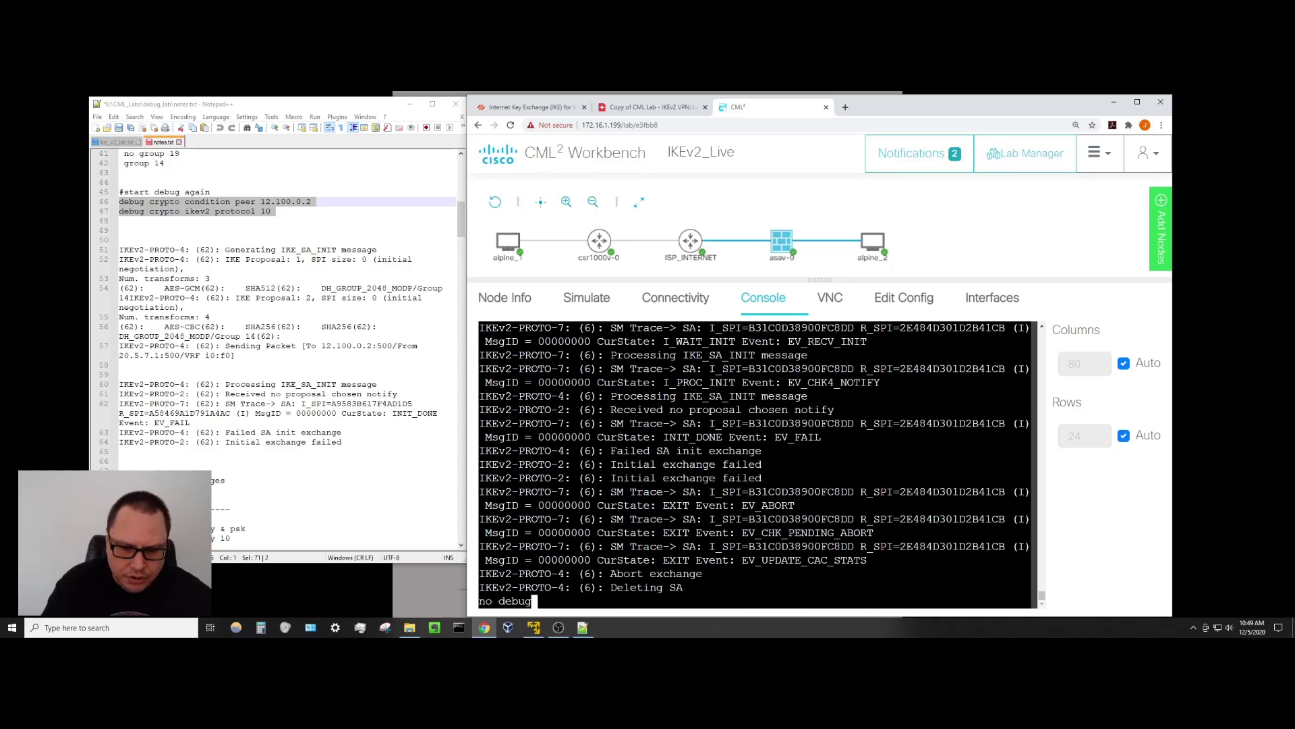
key(Return)
key(Return)
key(Return)
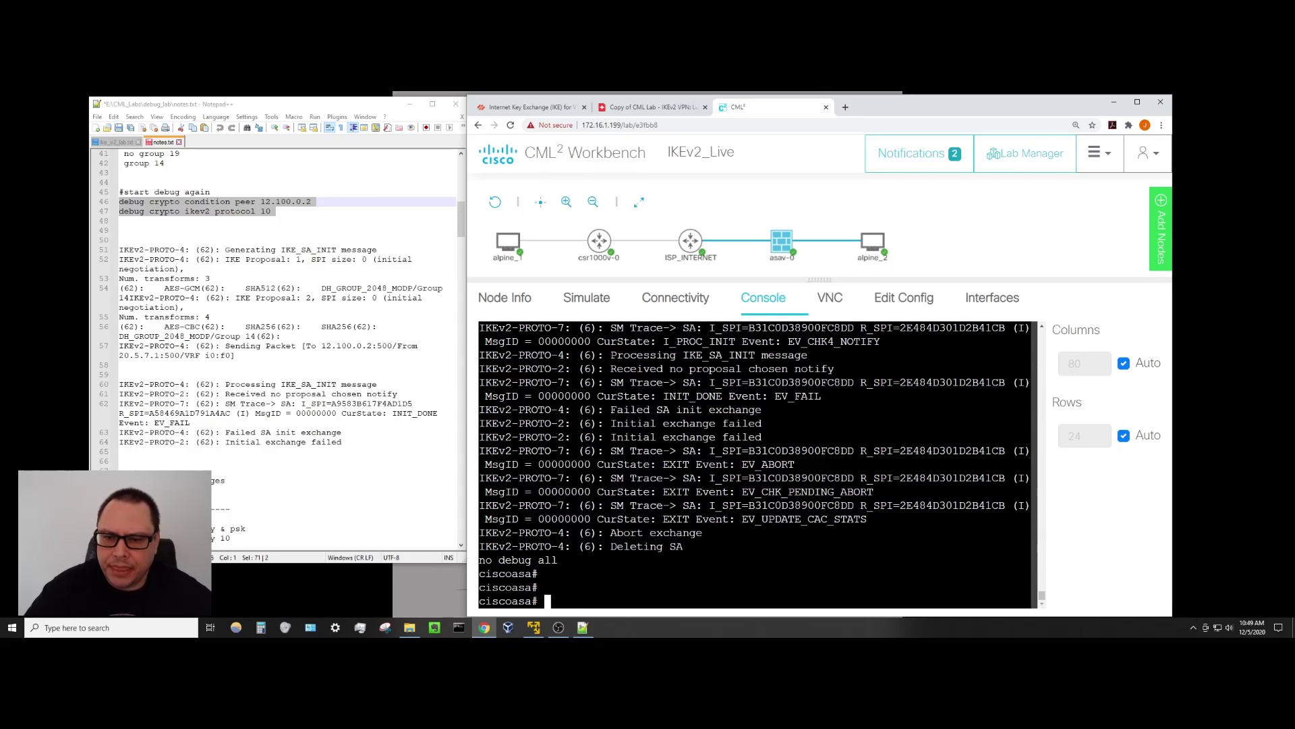
Go back through the ASA console output to the debug commands and follow the IKEv2 trace from its start.
scroll(756, 465, up, 5)
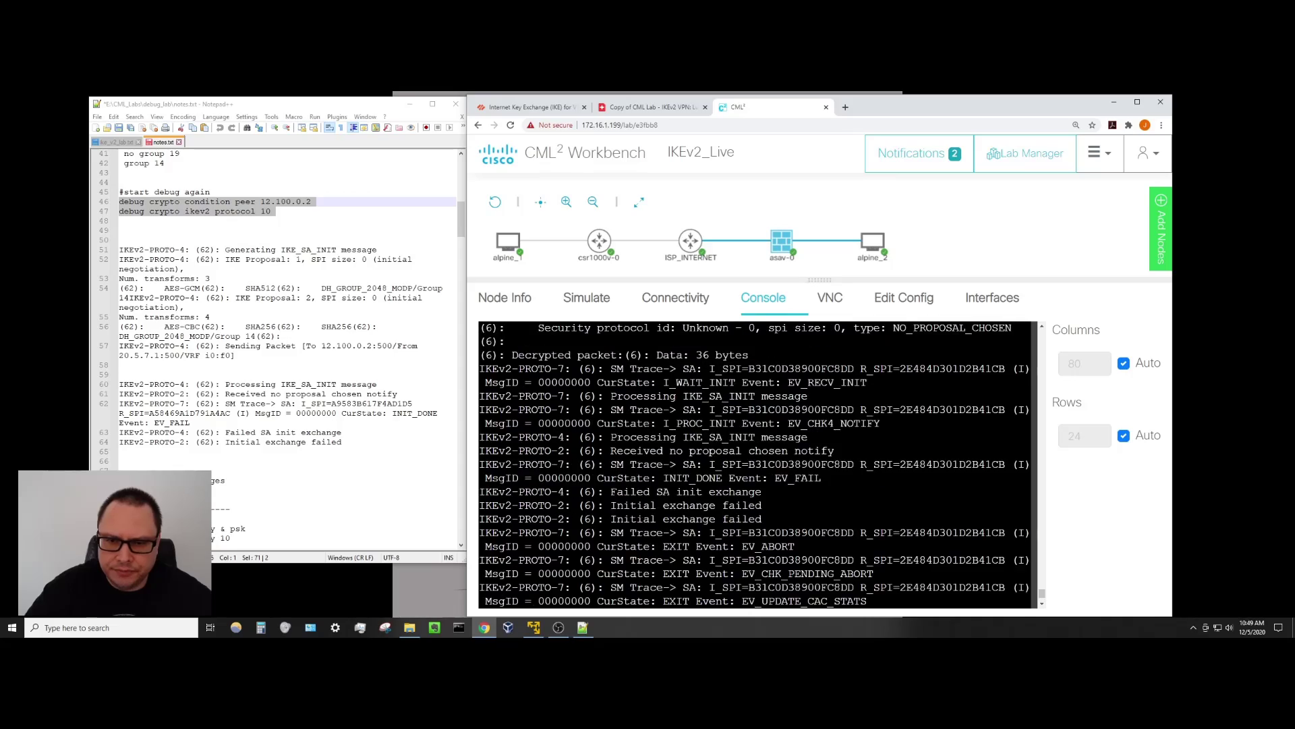
scroll(755, 466, up, 10)
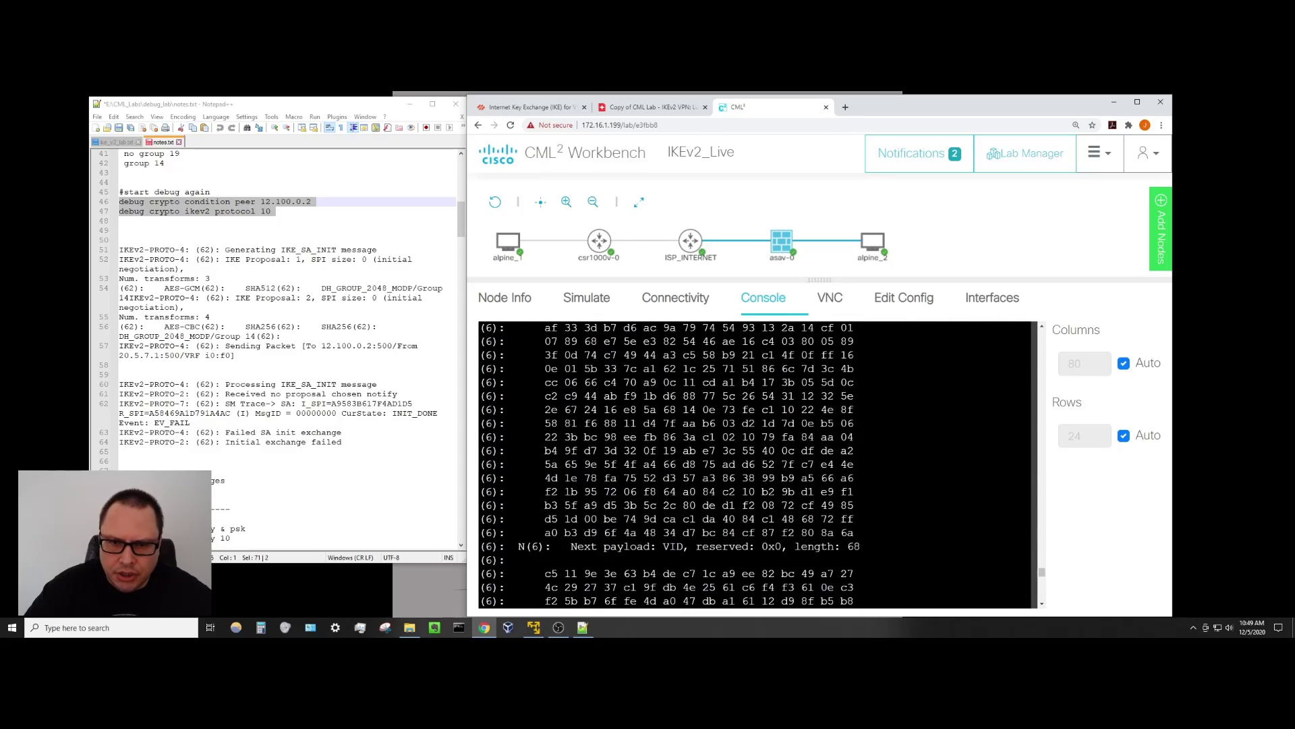
scroll(756, 466, up, 10)
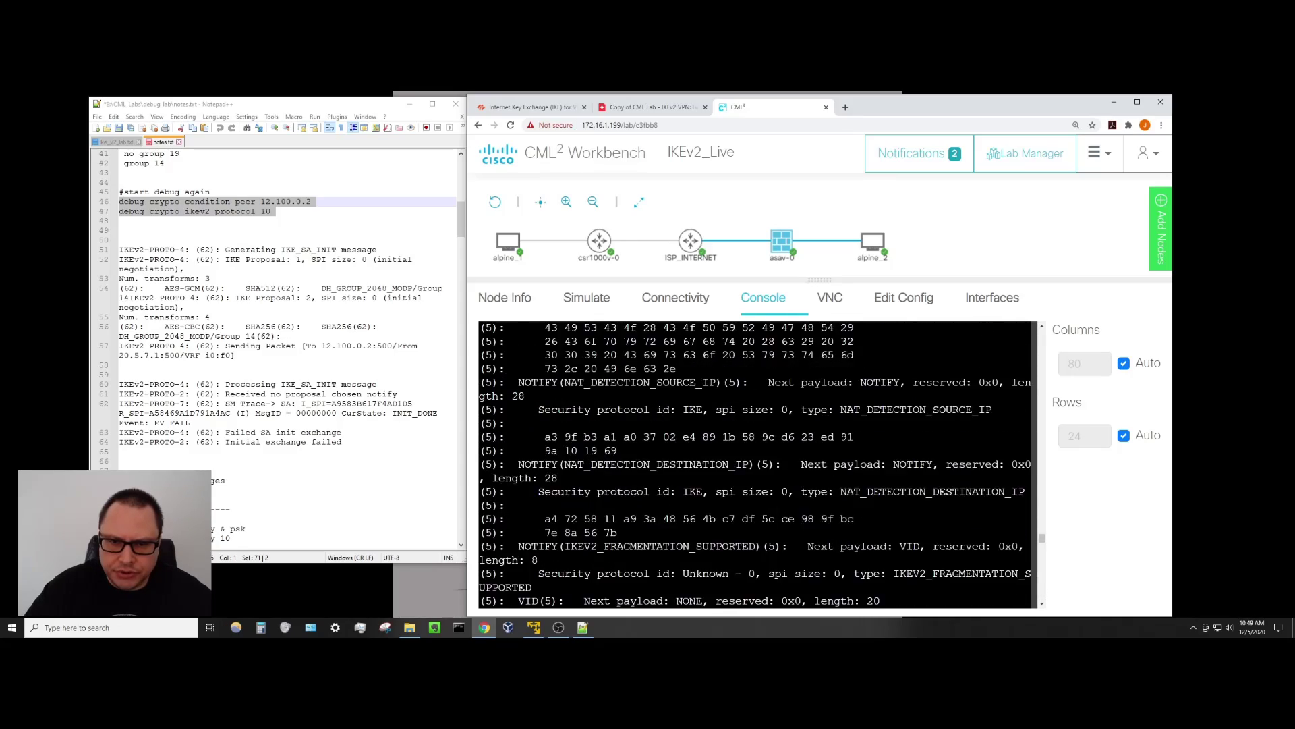
scroll(755, 466, up, 2)
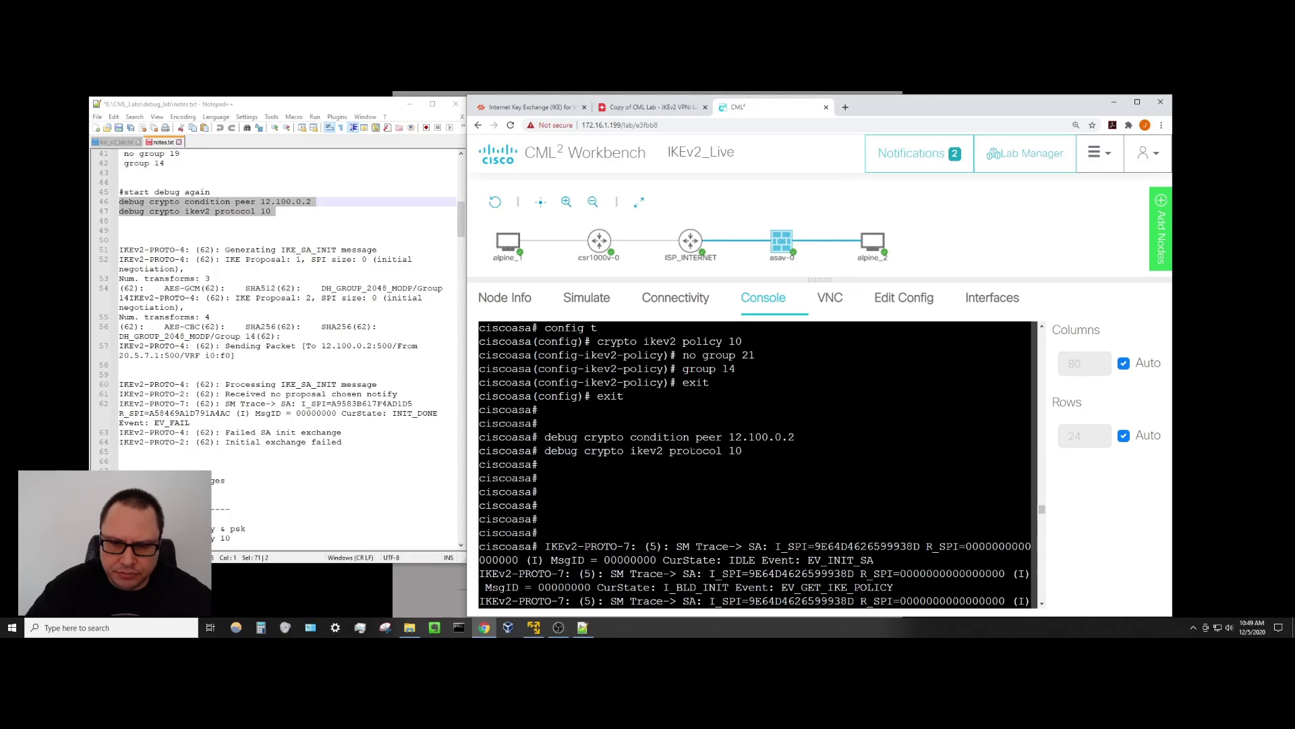
drag(676, 450, 747, 451)
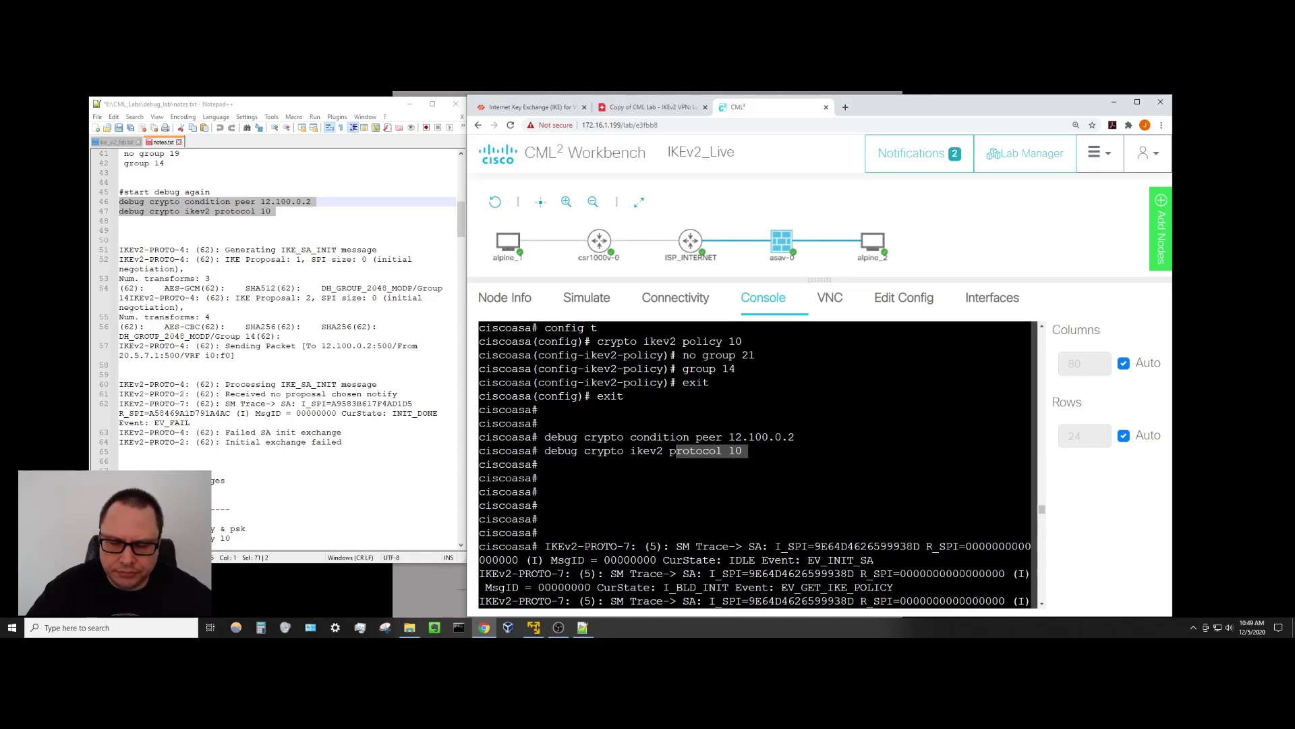
scroll(748, 451, down, 4)
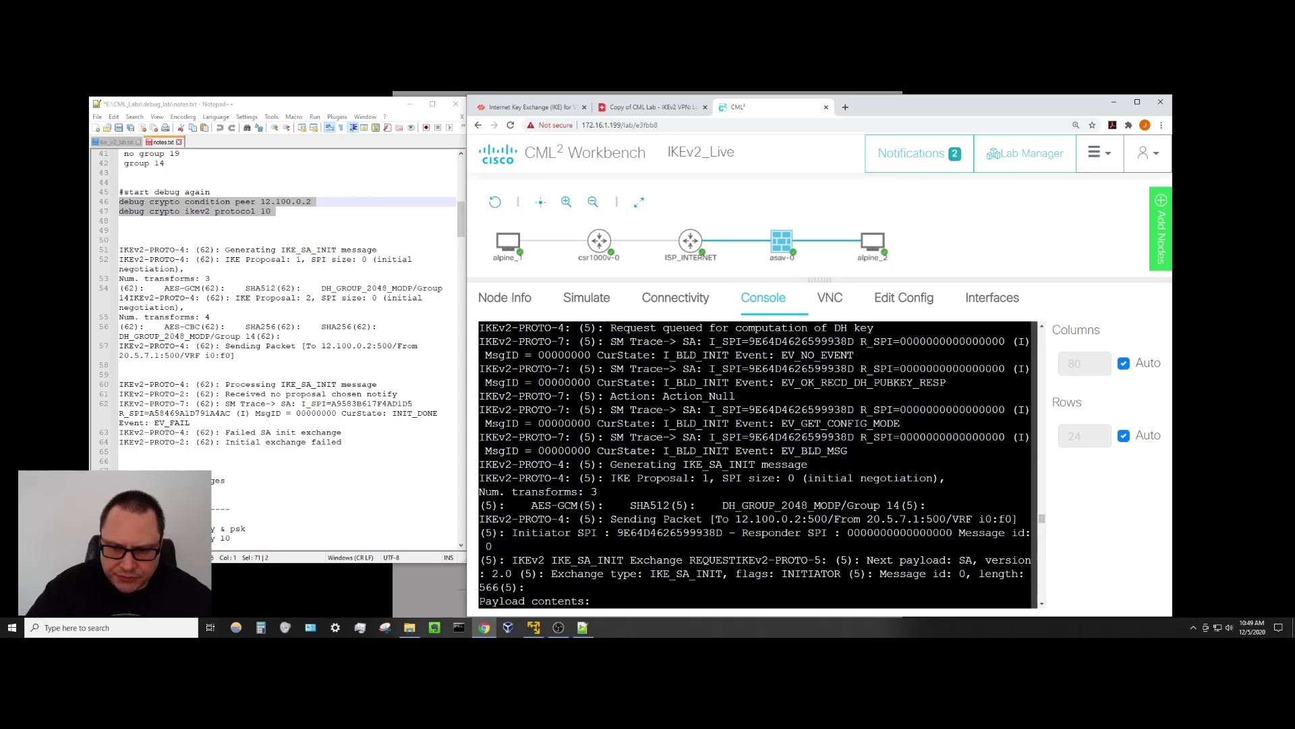
Examine the generated IKE_SA_INIT message for its IKE proposal, initiator flag, encryption and hash transforms, and DH group.
drag(610, 464, 636, 492)
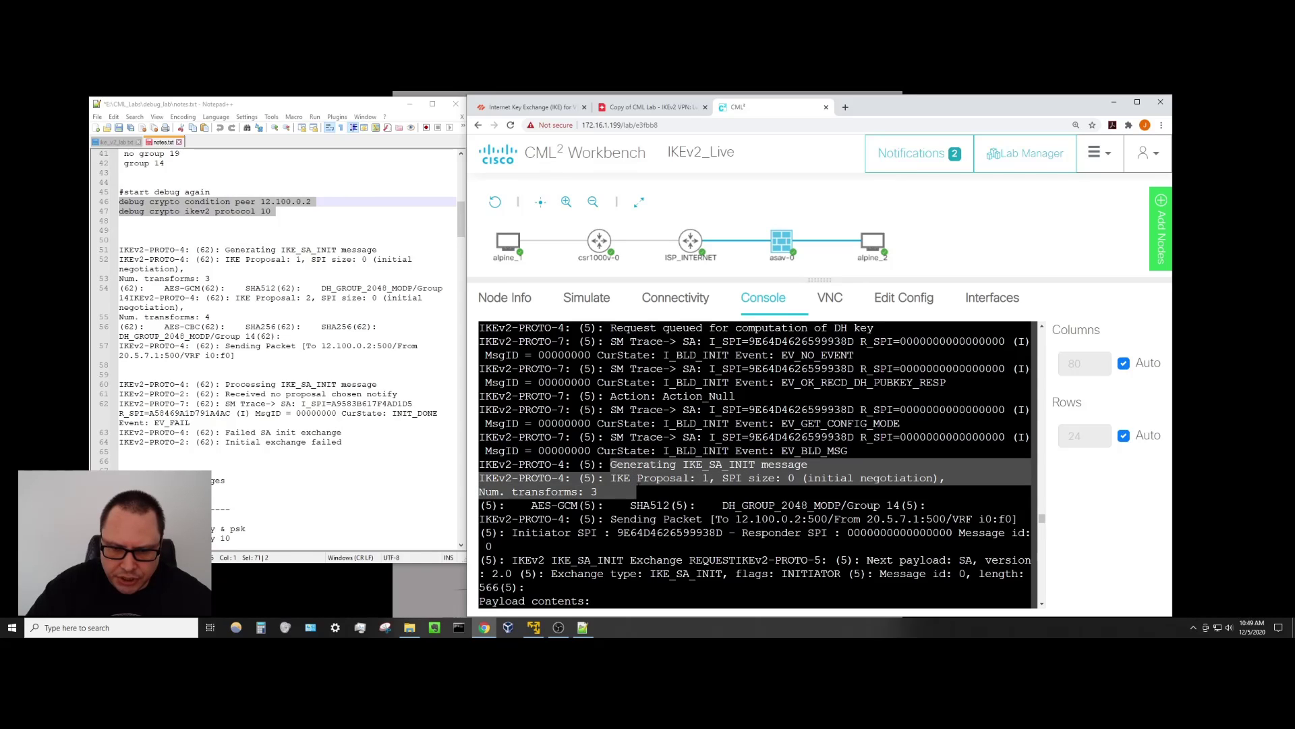
click(636, 491)
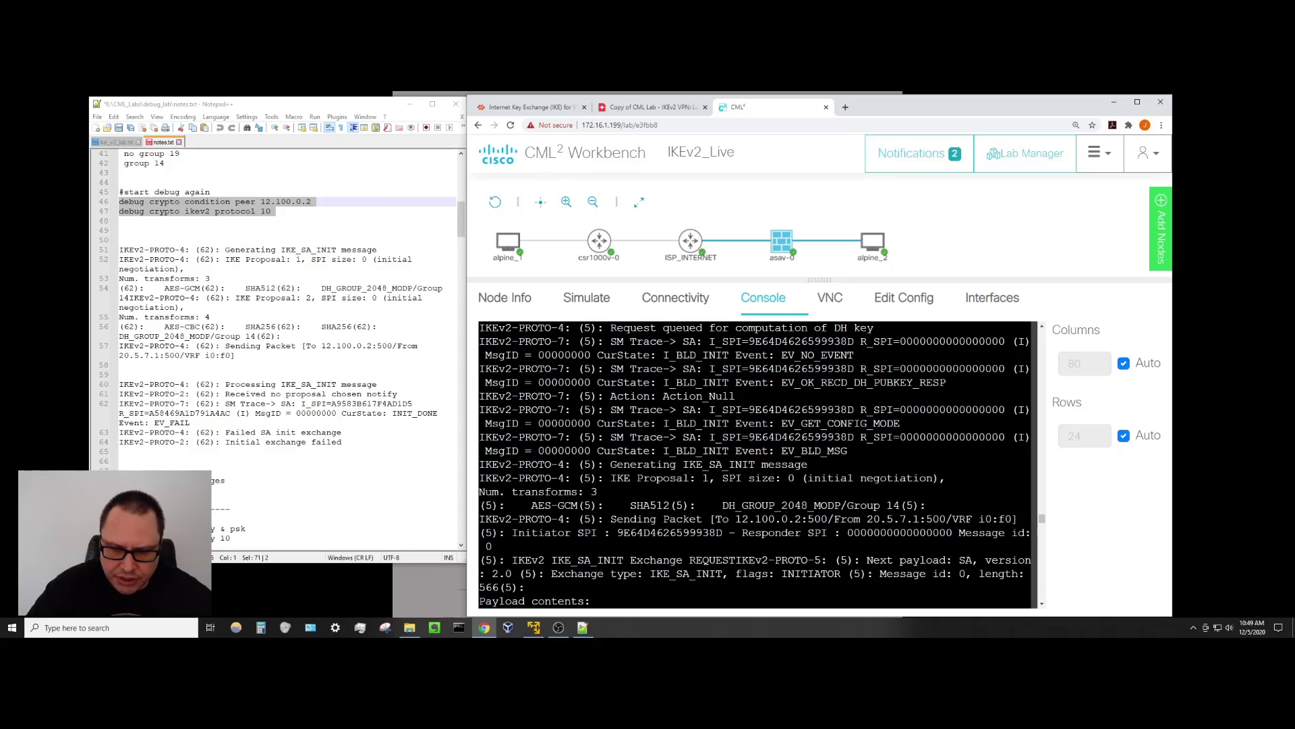
drag(641, 478, 781, 478)
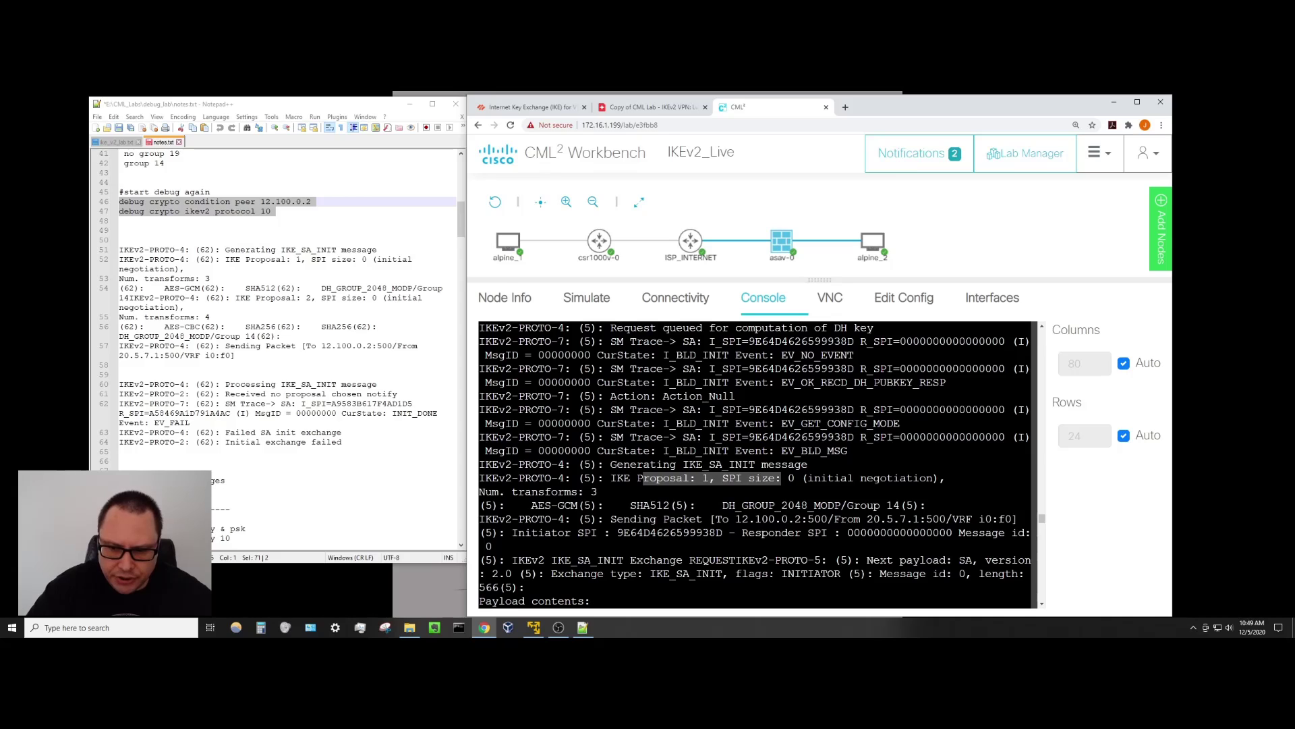
drag(775, 573, 860, 573)
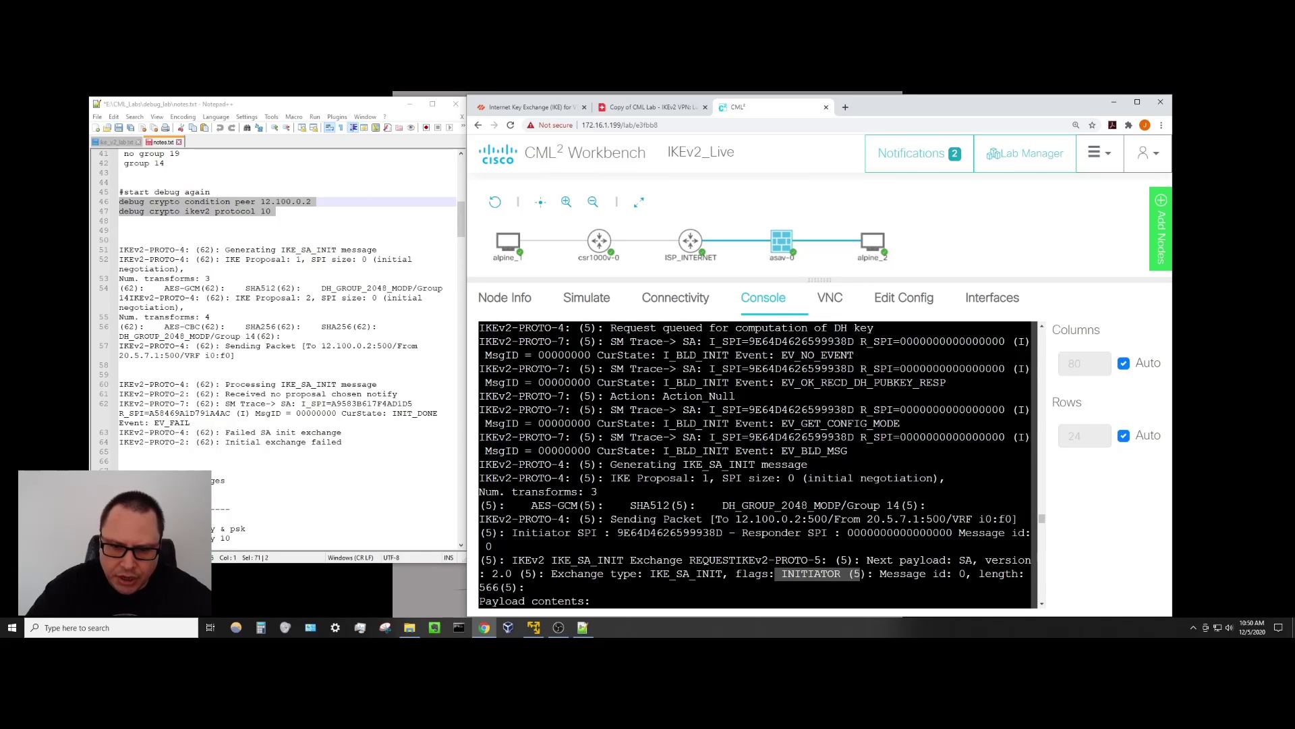
click(860, 573)
drag(787, 573, 853, 573)
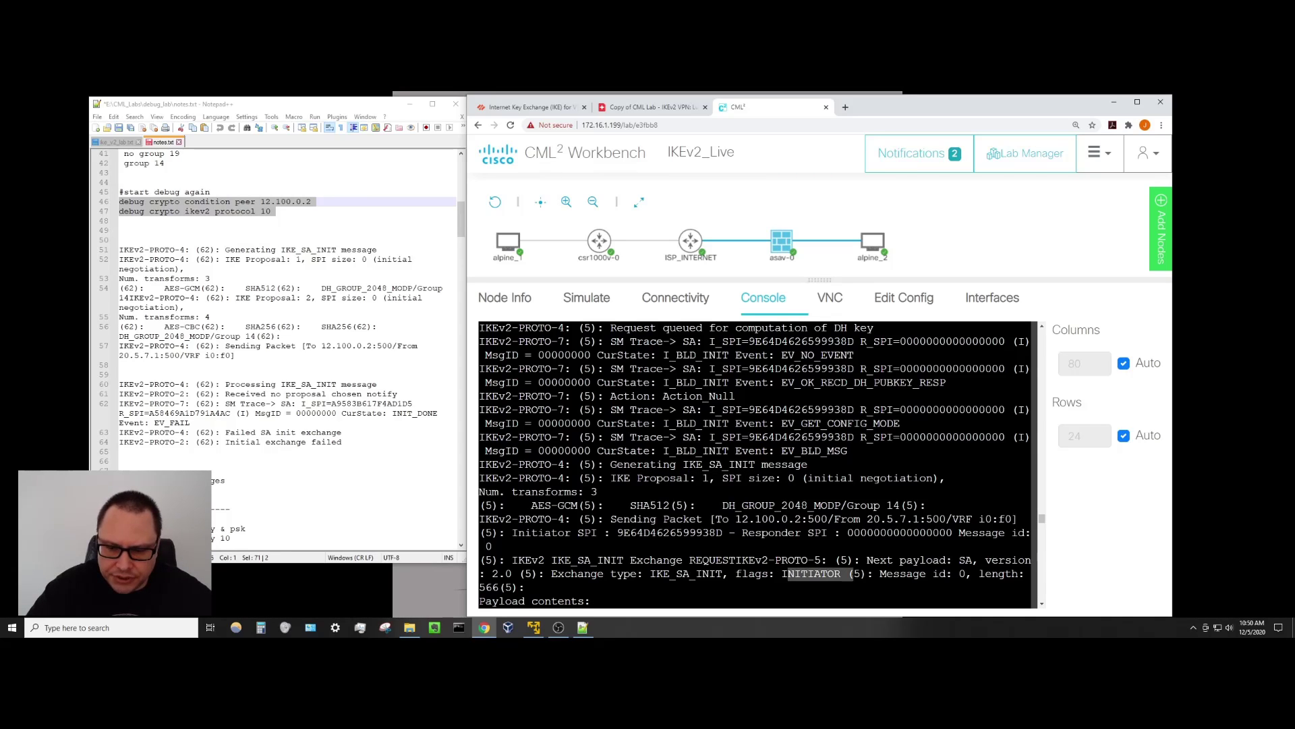
drag(526, 505, 926, 505)
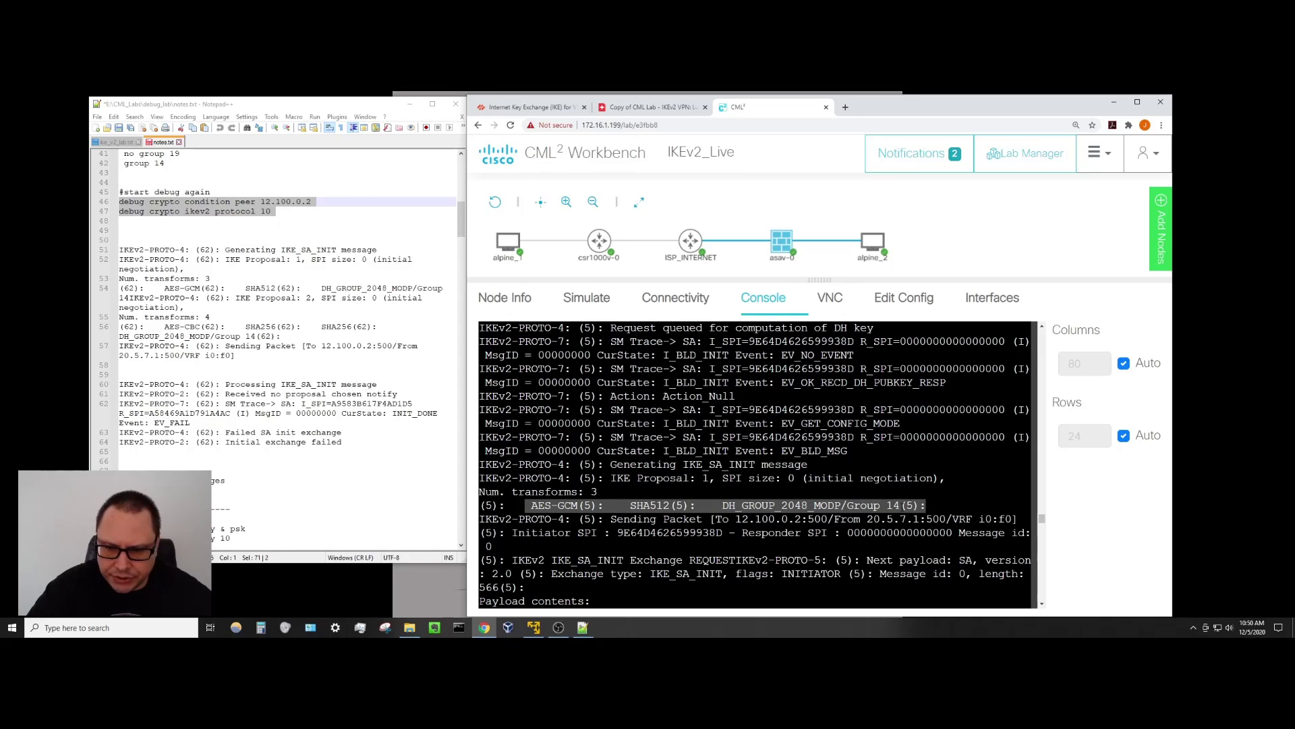
drag(886, 505, 900, 505)
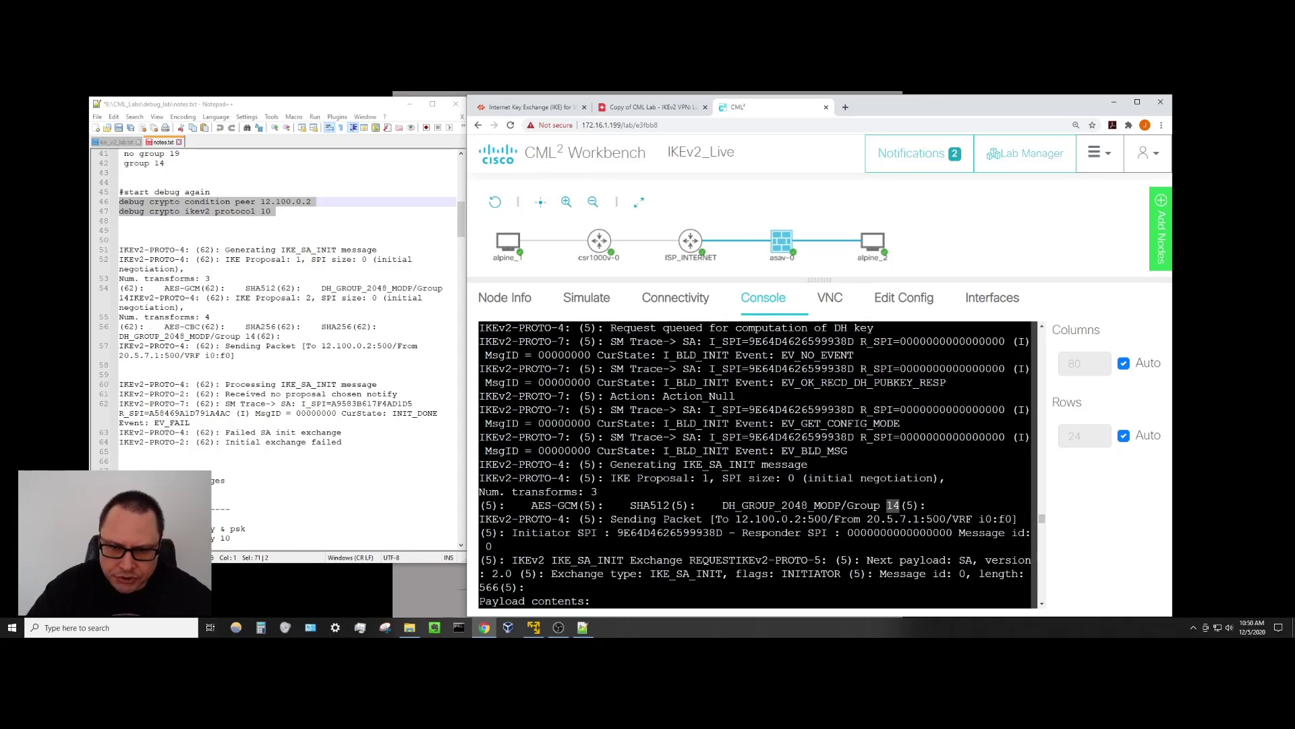
Examine the packet received from 12.100.0.2, its notify payload, and how the ASA processes the IKE_SA_INIT response in the debug trace.
drag(624, 506, 861, 560)
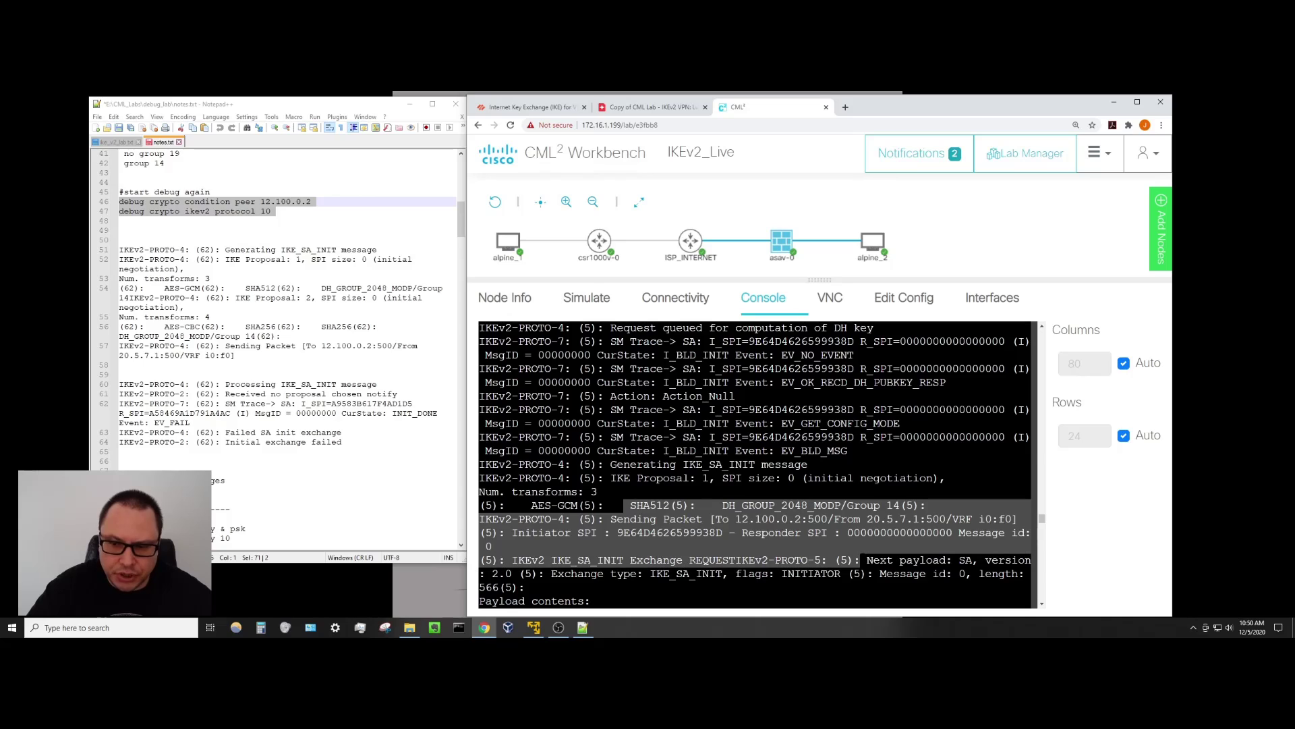
click(829, 548)
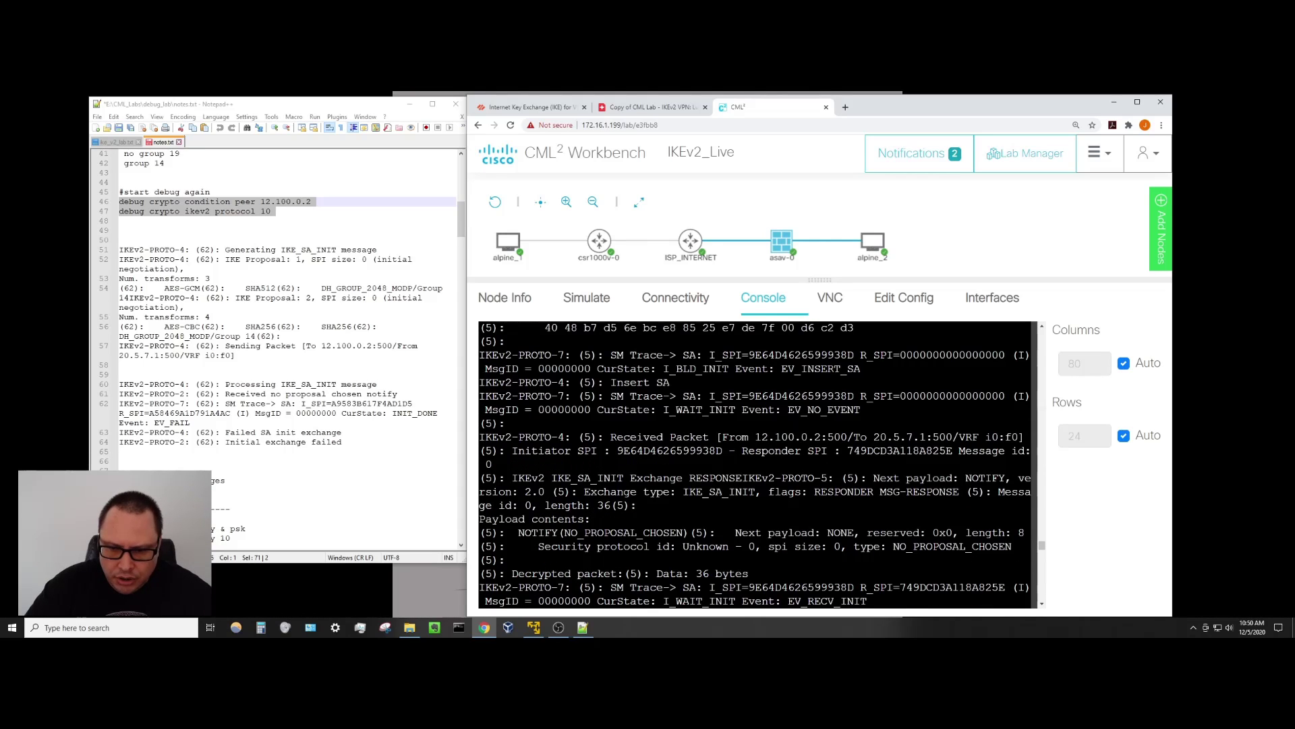
drag(611, 437, 808, 437)
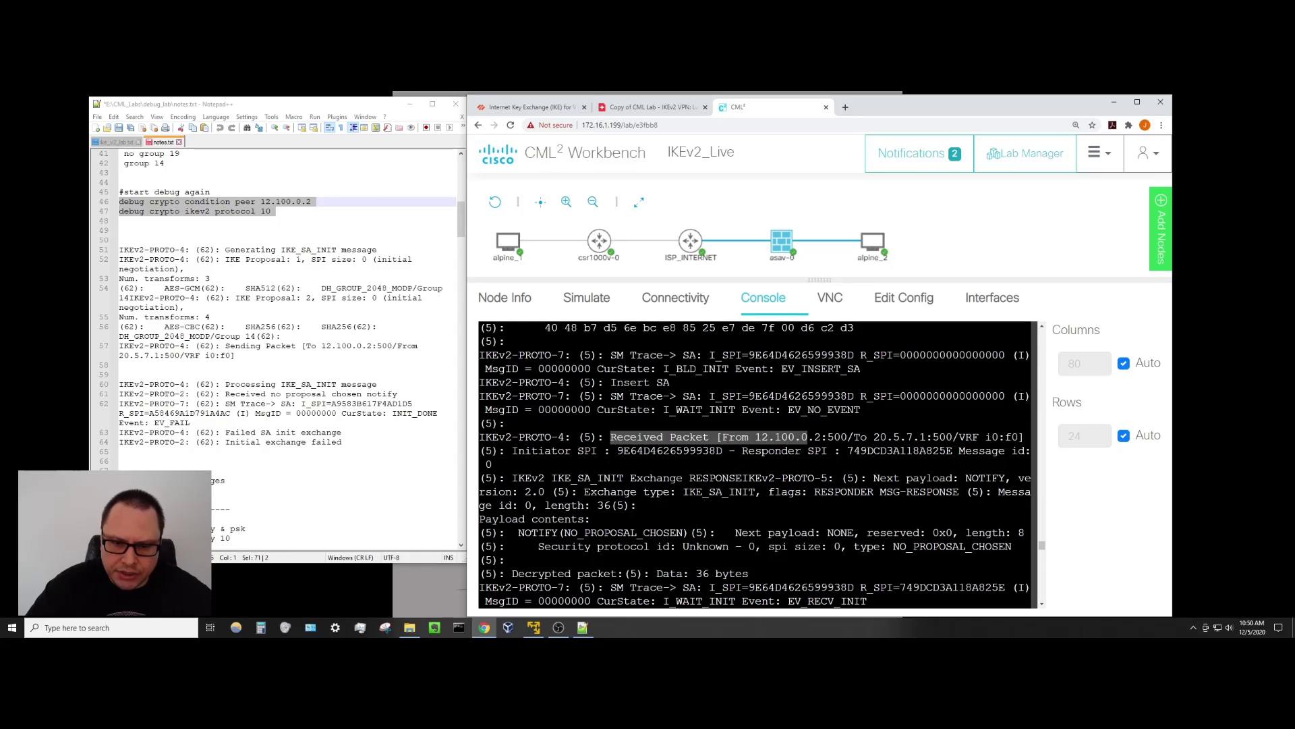
drag(513, 533, 723, 533)
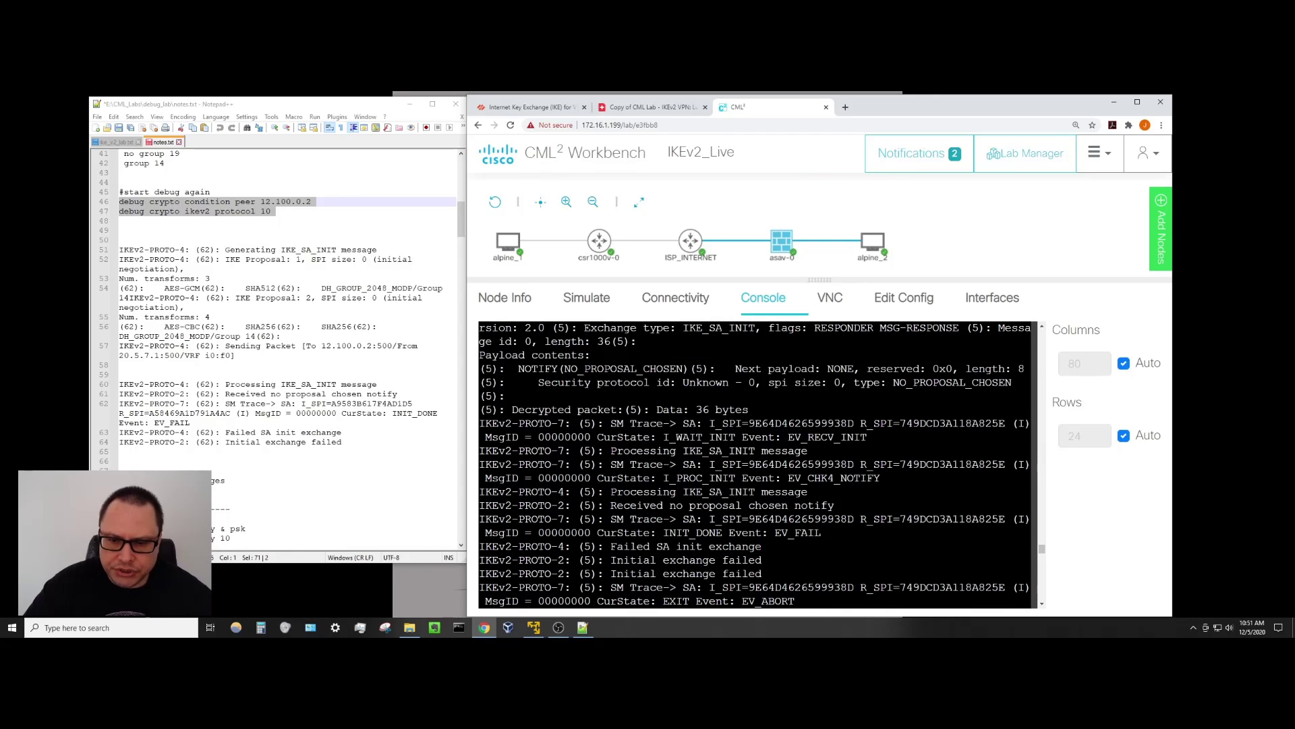
drag(610, 505, 837, 505)
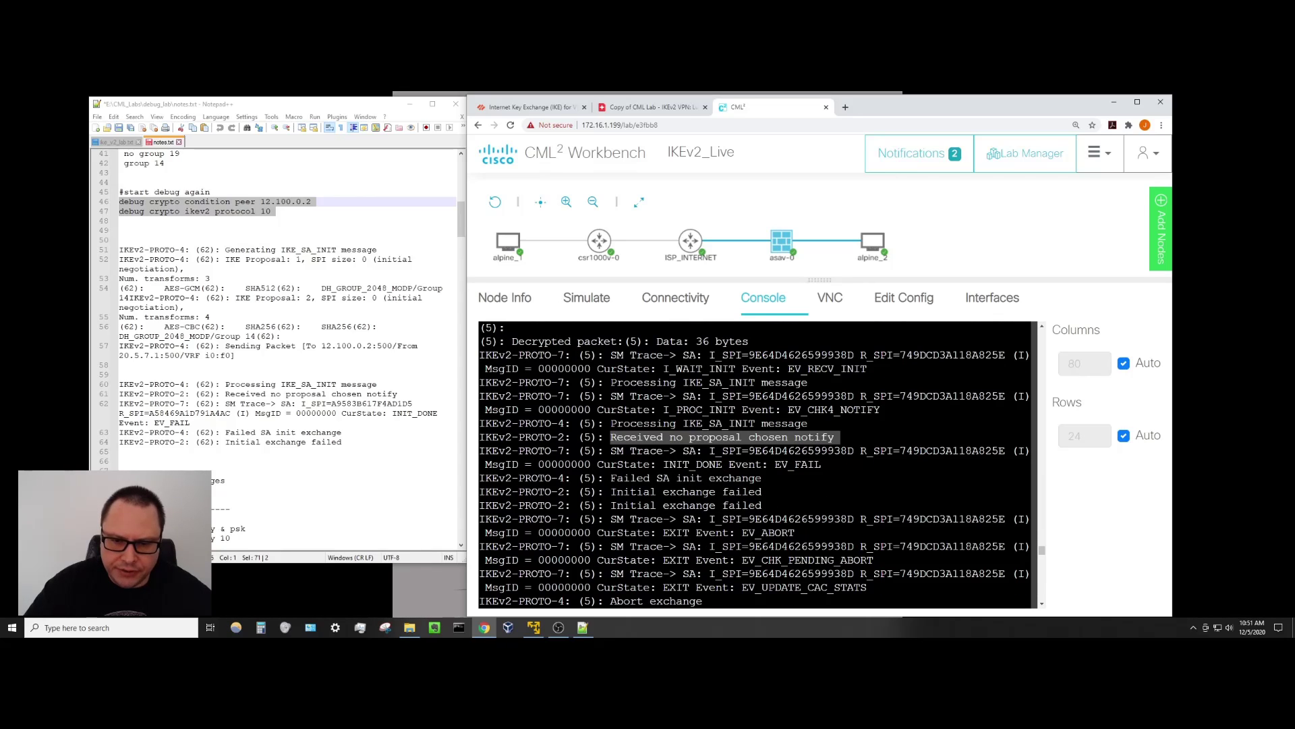
drag(766, 505, 457, 474)
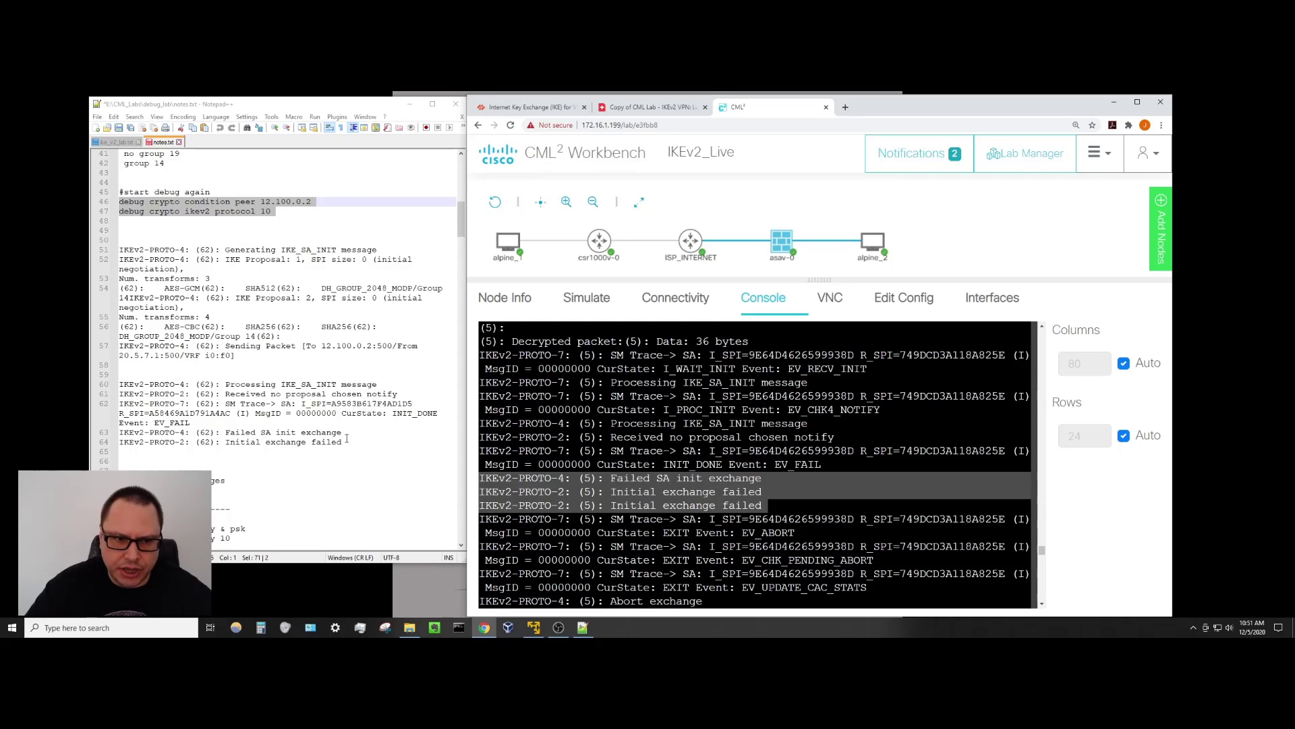
Go back to the transforms offered in the sent IKE_SA_INIT message, and follow the trace through the peer's reply to the exchange abort.
scroll(756, 466, up, 6)
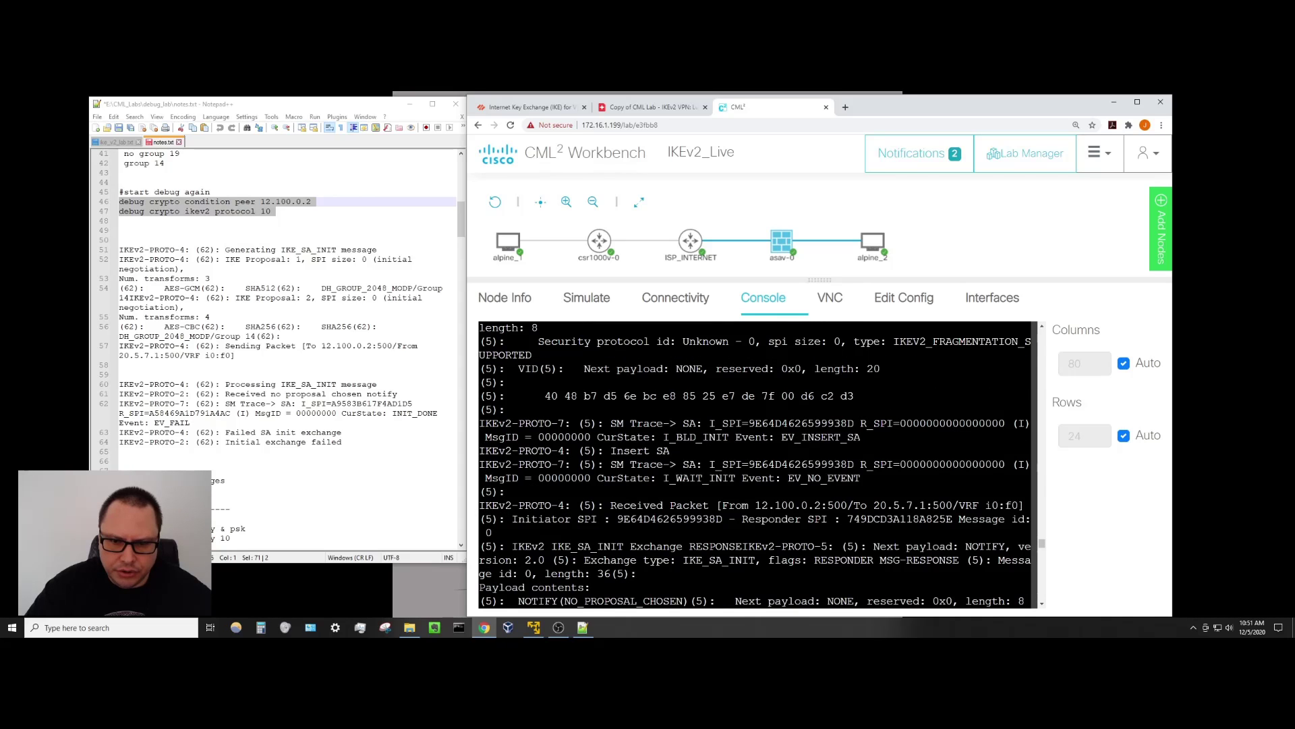
scroll(756, 466, up, 3)
scroll(756, 466, down, 3)
scroll(756, 466, up, 10)
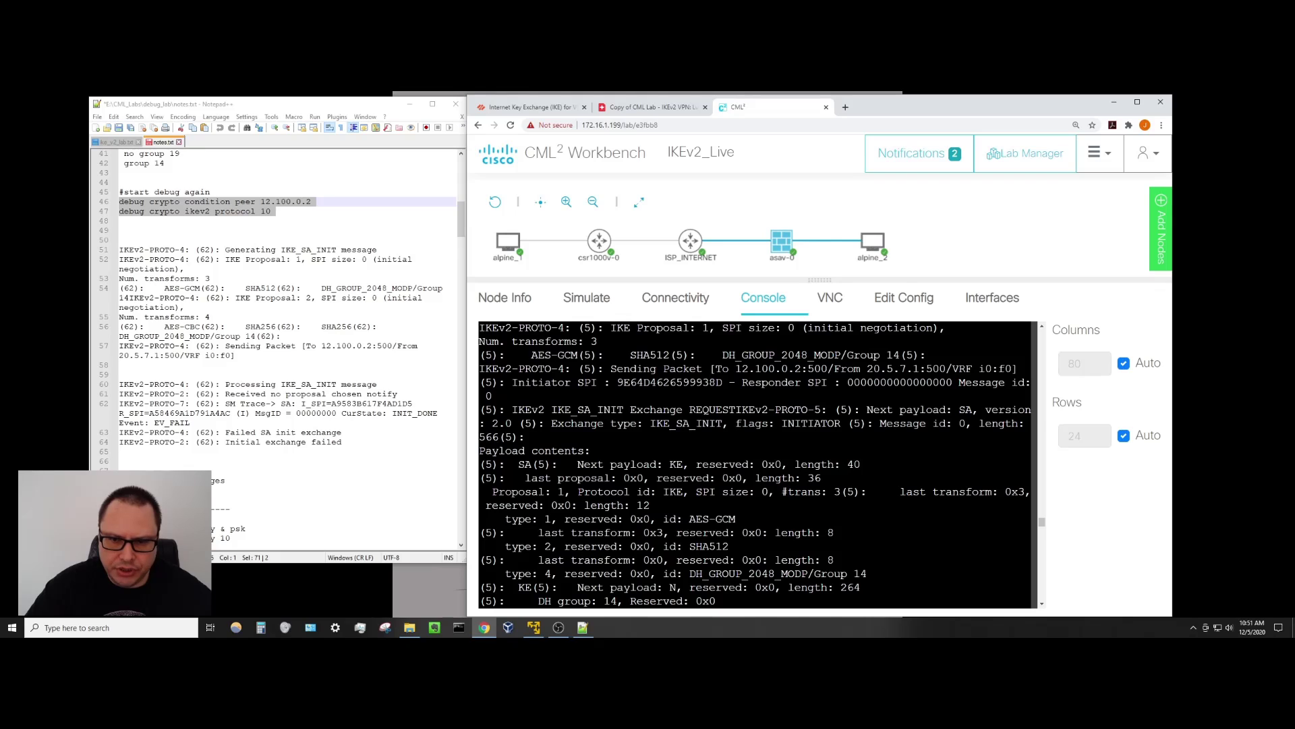
drag(525, 355, 939, 355)
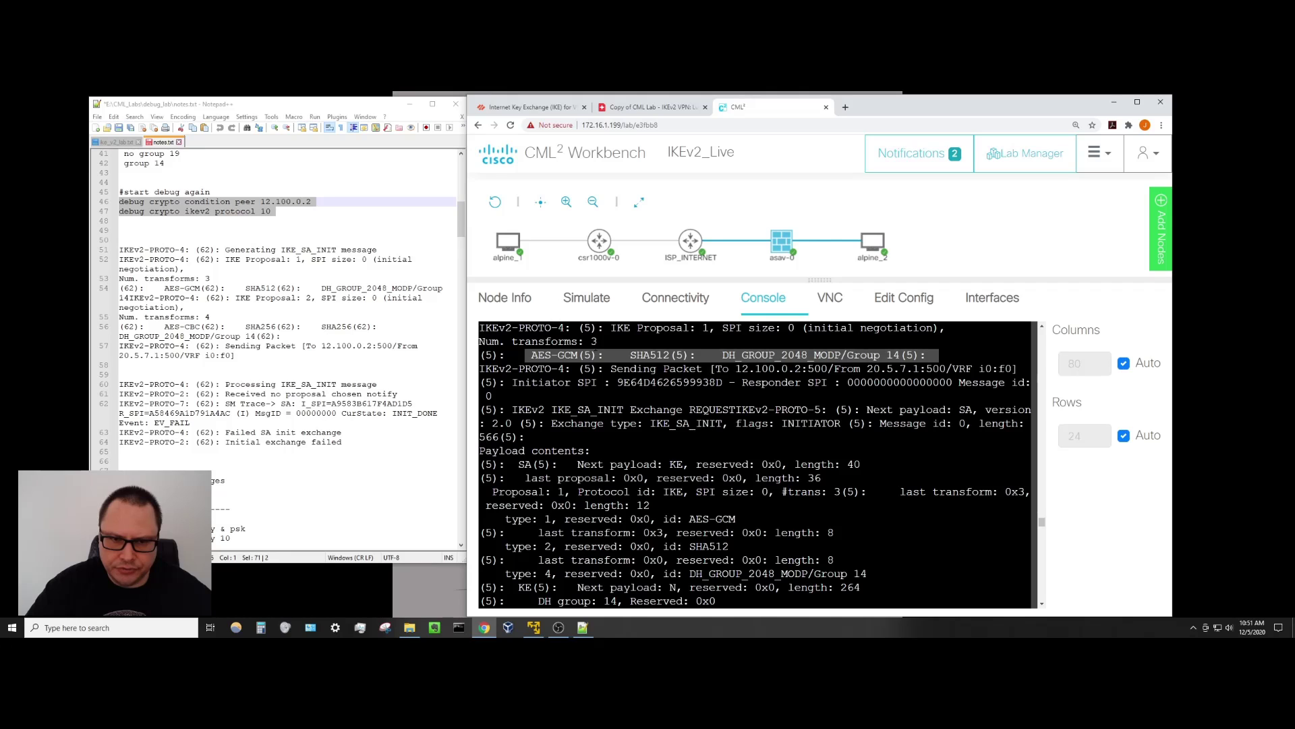
scroll(756, 466, down, 10)
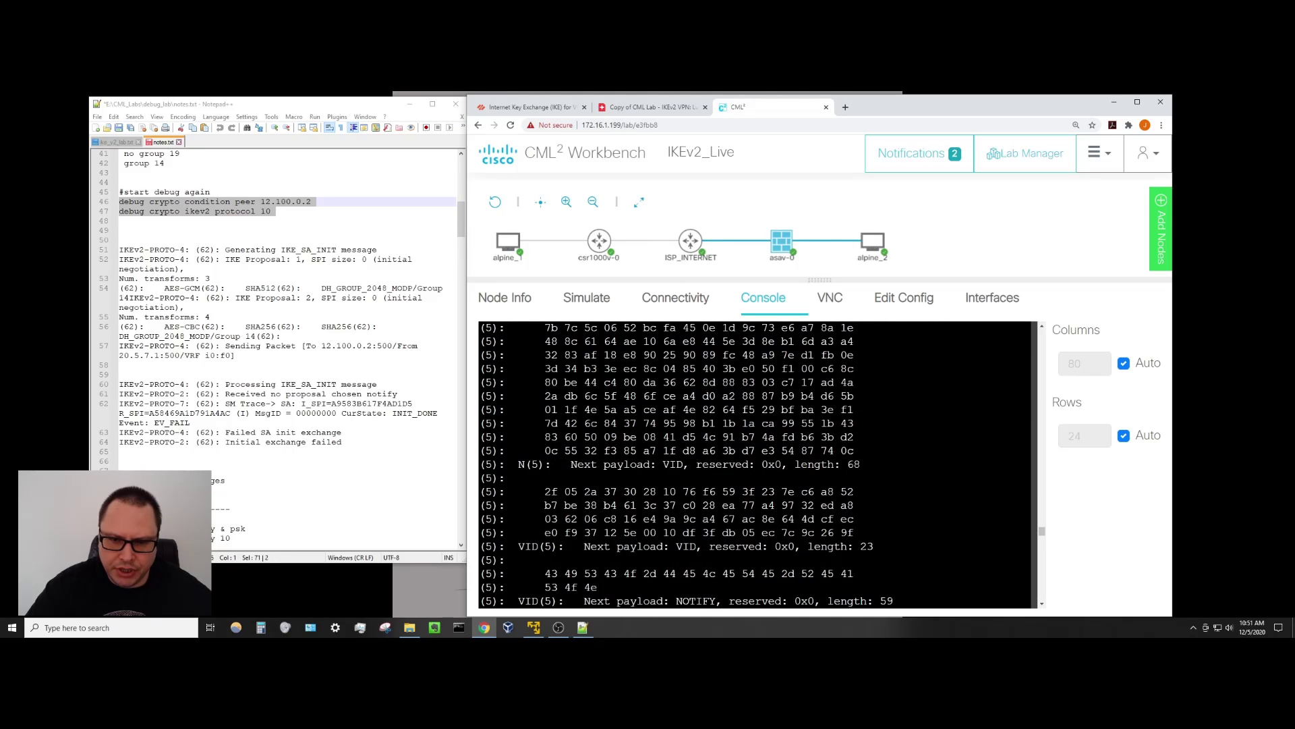
scroll(756, 466, down, 2)
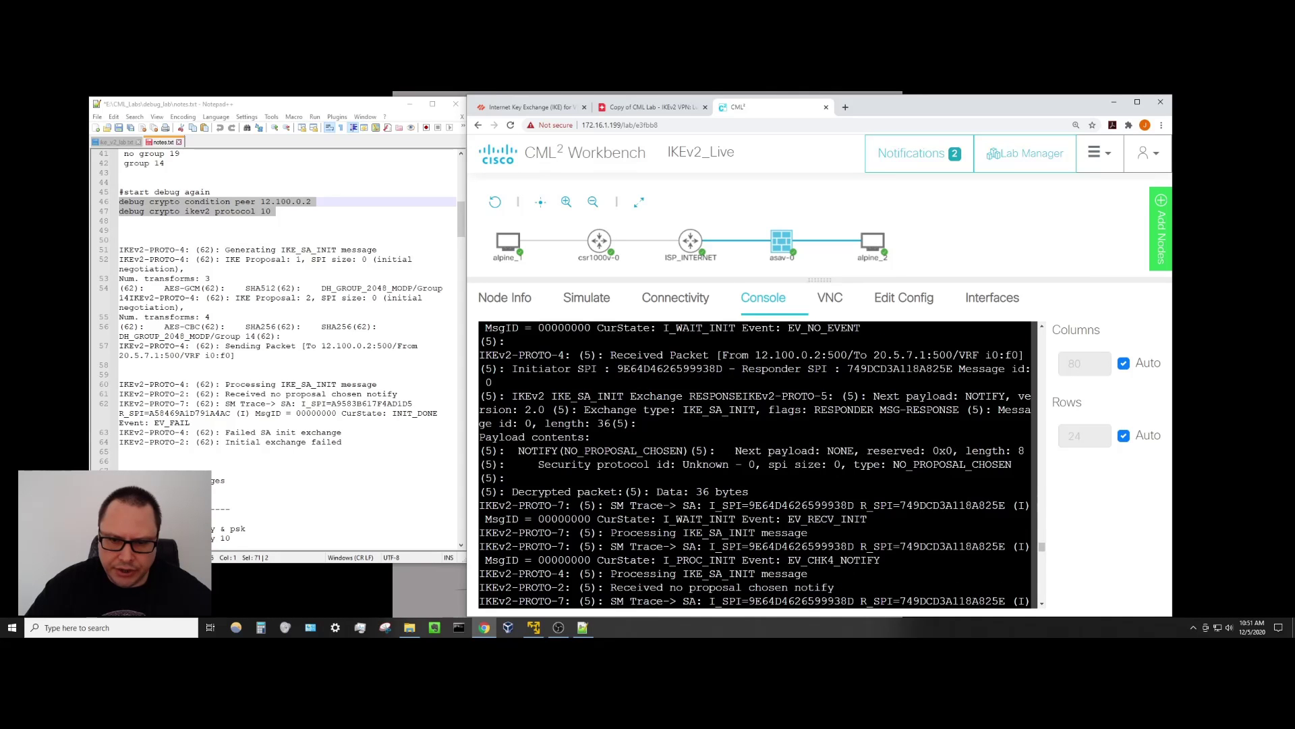
scroll(756, 466, down, 4)
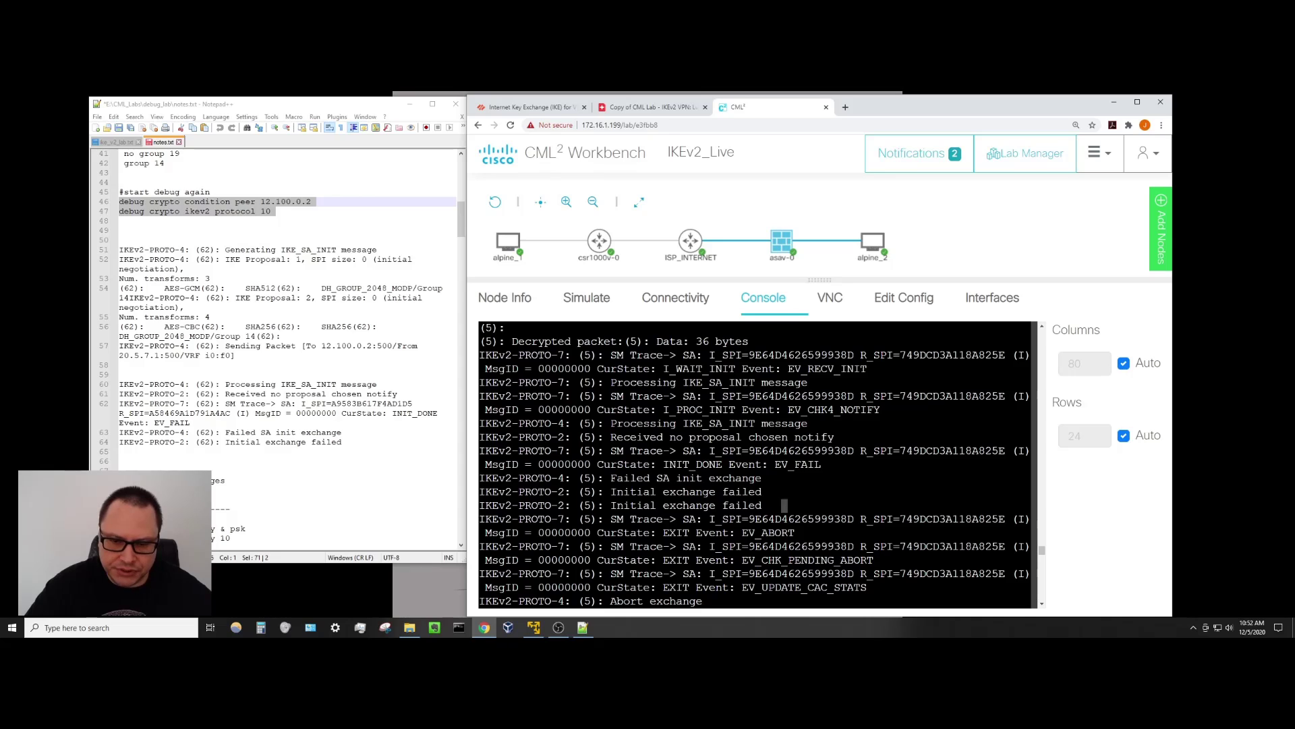
drag(786, 506, 483, 477)
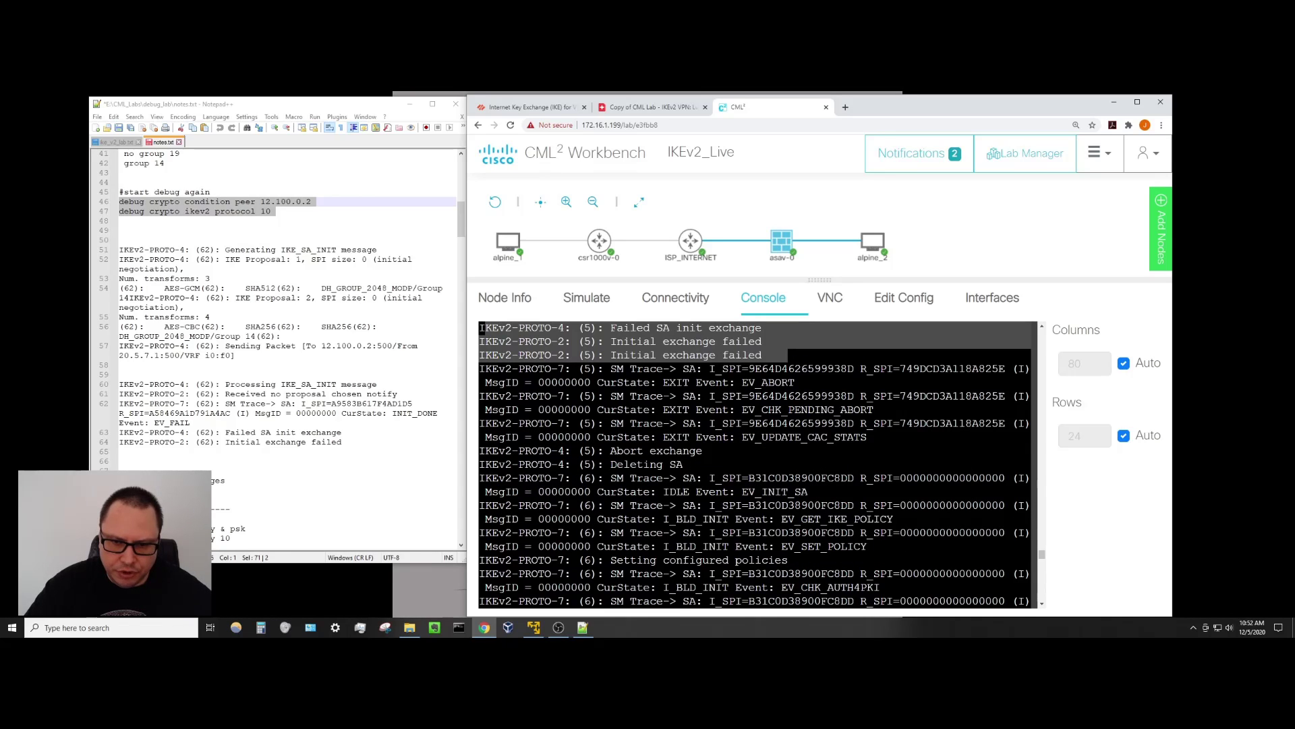
drag(703, 451, 481, 450)
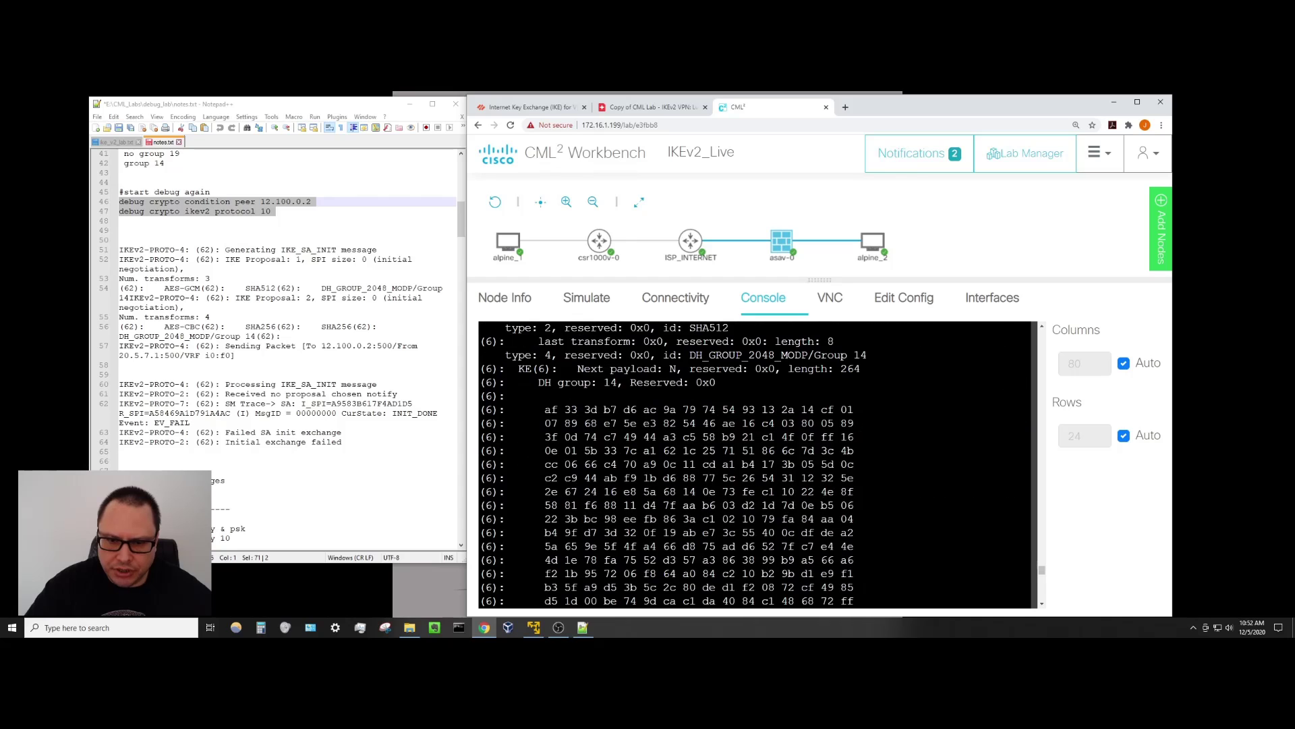
Turn off all debugging on the ASA with no debug all and bring up an empty prompt.
text(no debug all)
key(Return)
key(Return)
key(Return)
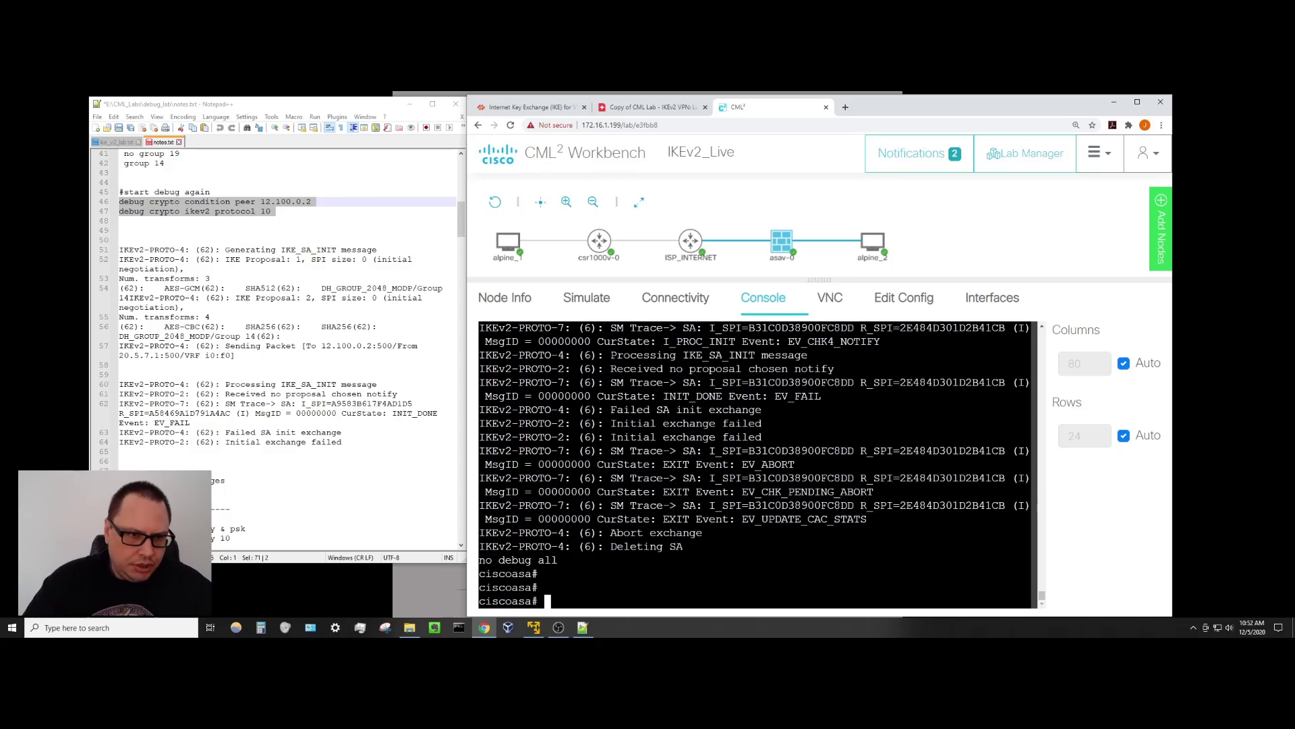
Find the phase 1 policy and PSK fix in the notes, and enter configuration mode on the ASA with config t.
click(346, 426)
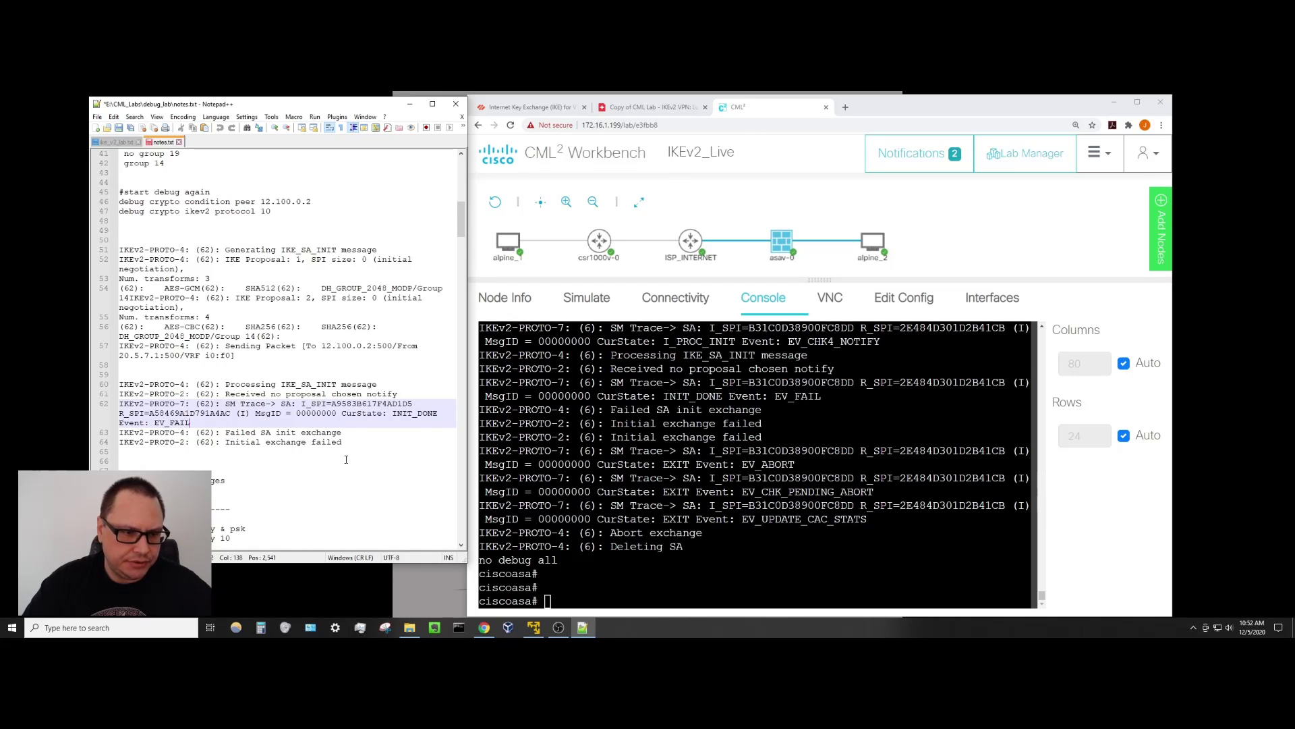
scroll(316, 492, down, 2)
scroll(316, 493, down, 1)
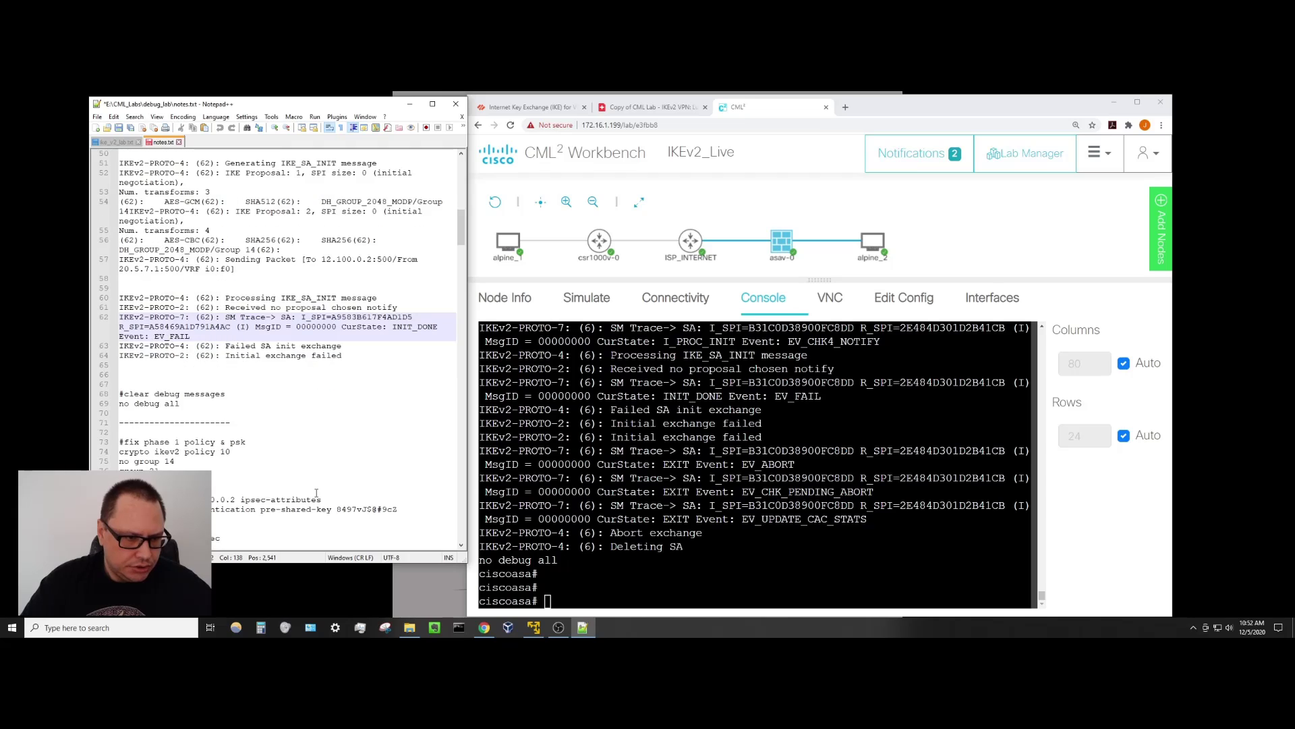
scroll(347, 476, down, 1)
click(756, 573)
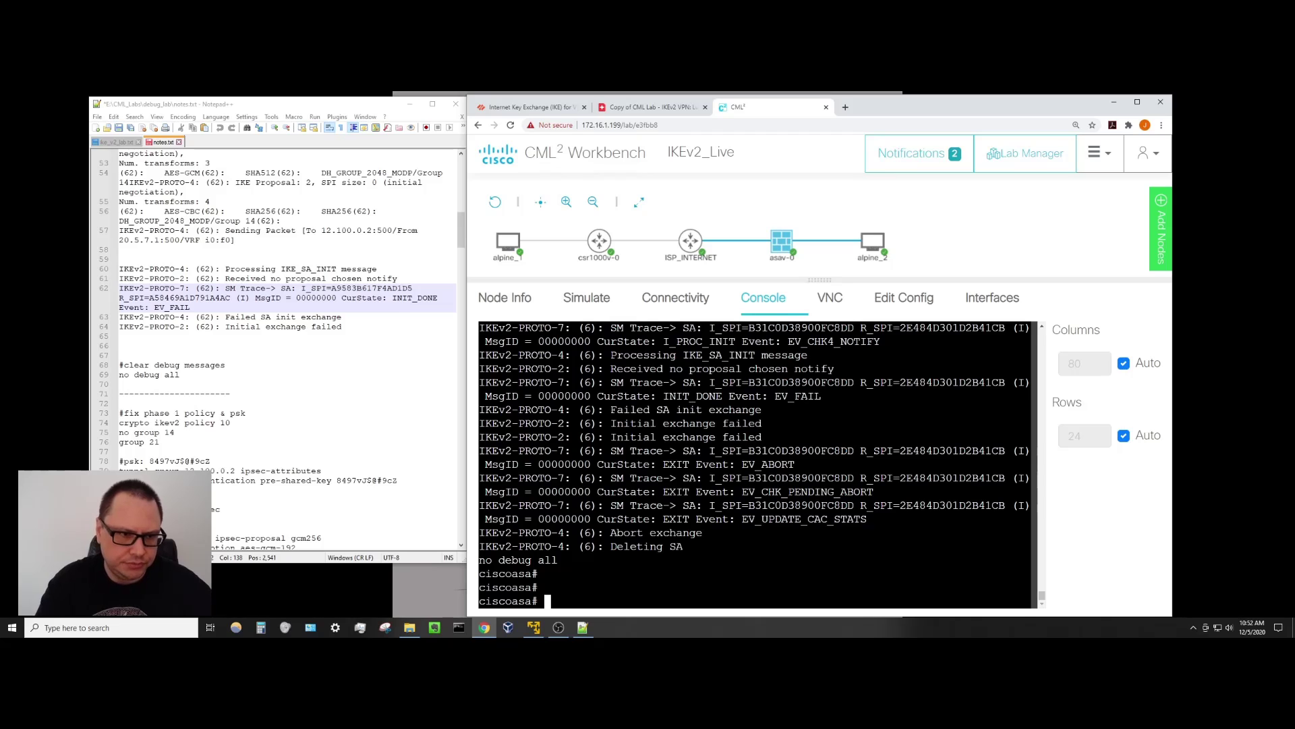
text(con)
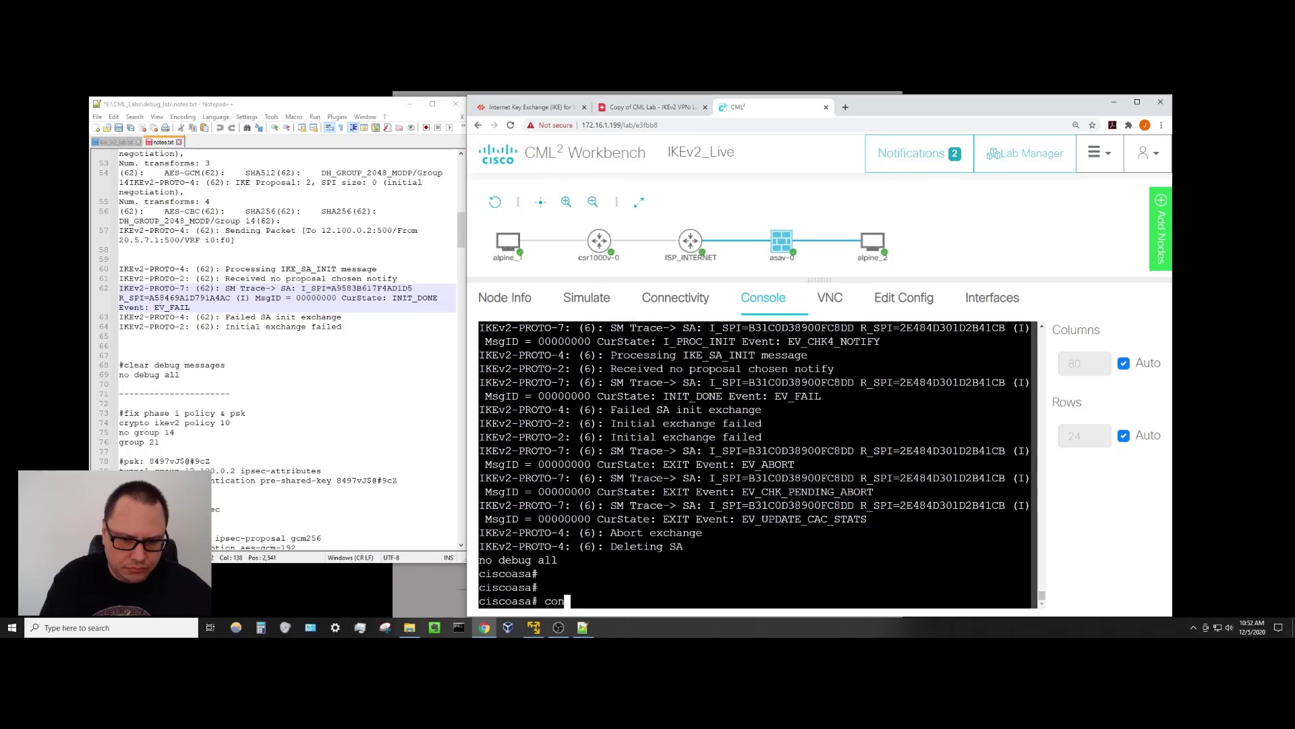
text(fig t)
key(Return)
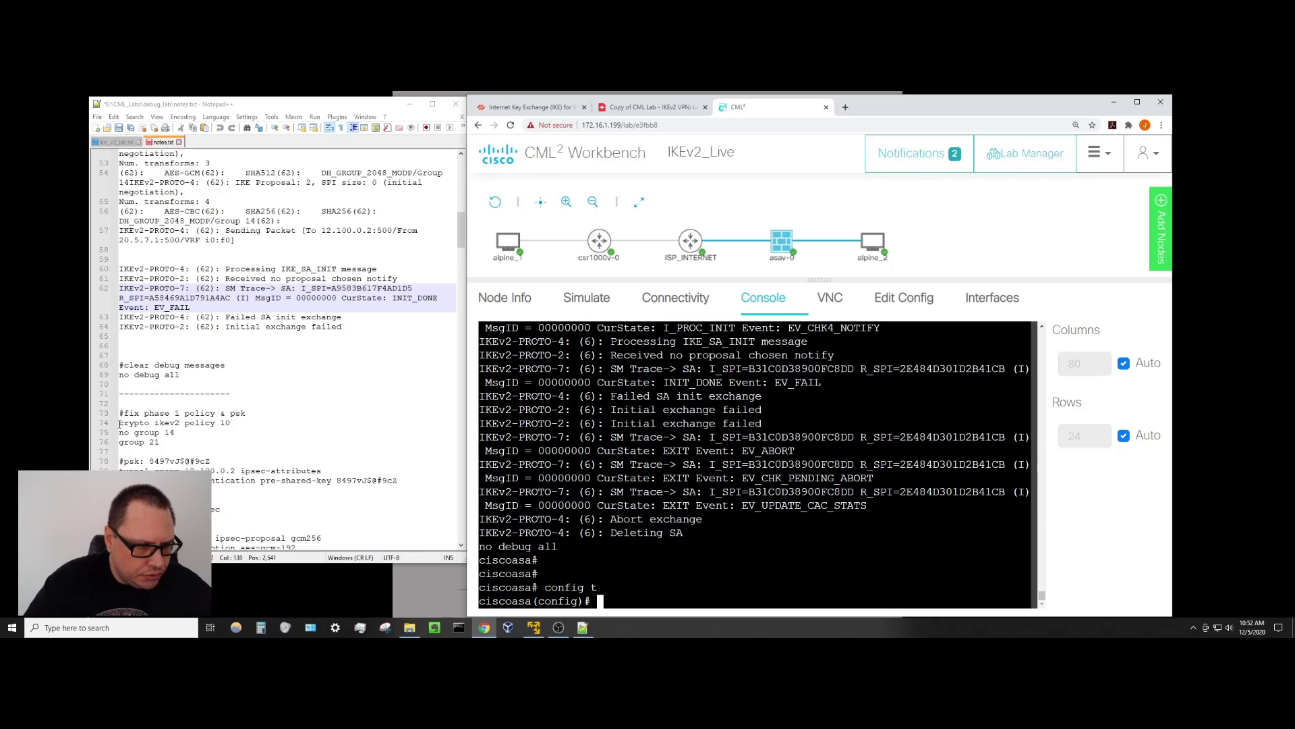
Copy the policy fix from the notes into the ASA console to replace group 14 with group 21 in IKEv2 policy 10, and exit the policy.
drag(119, 423, 159, 442)
right_click(162, 435)
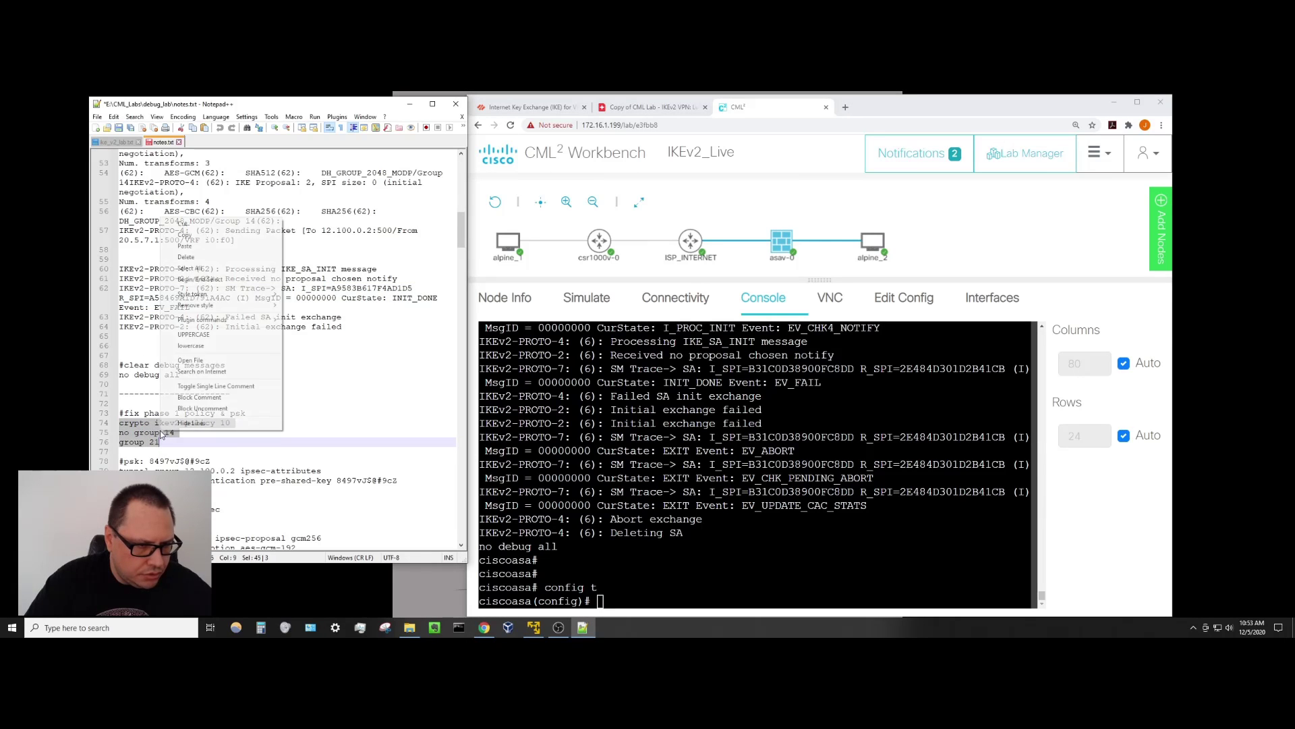
click(185, 235)
click(602, 601)
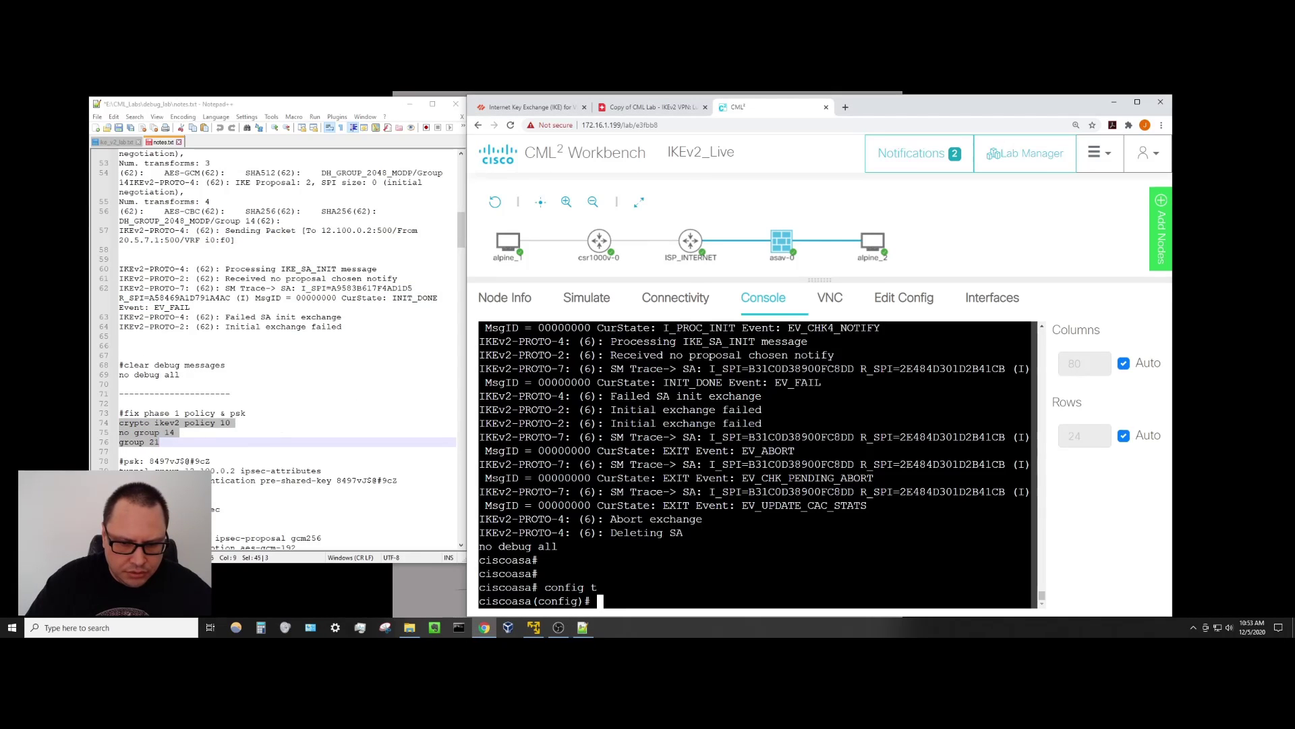
right_click(602, 600)
click(642, 523)
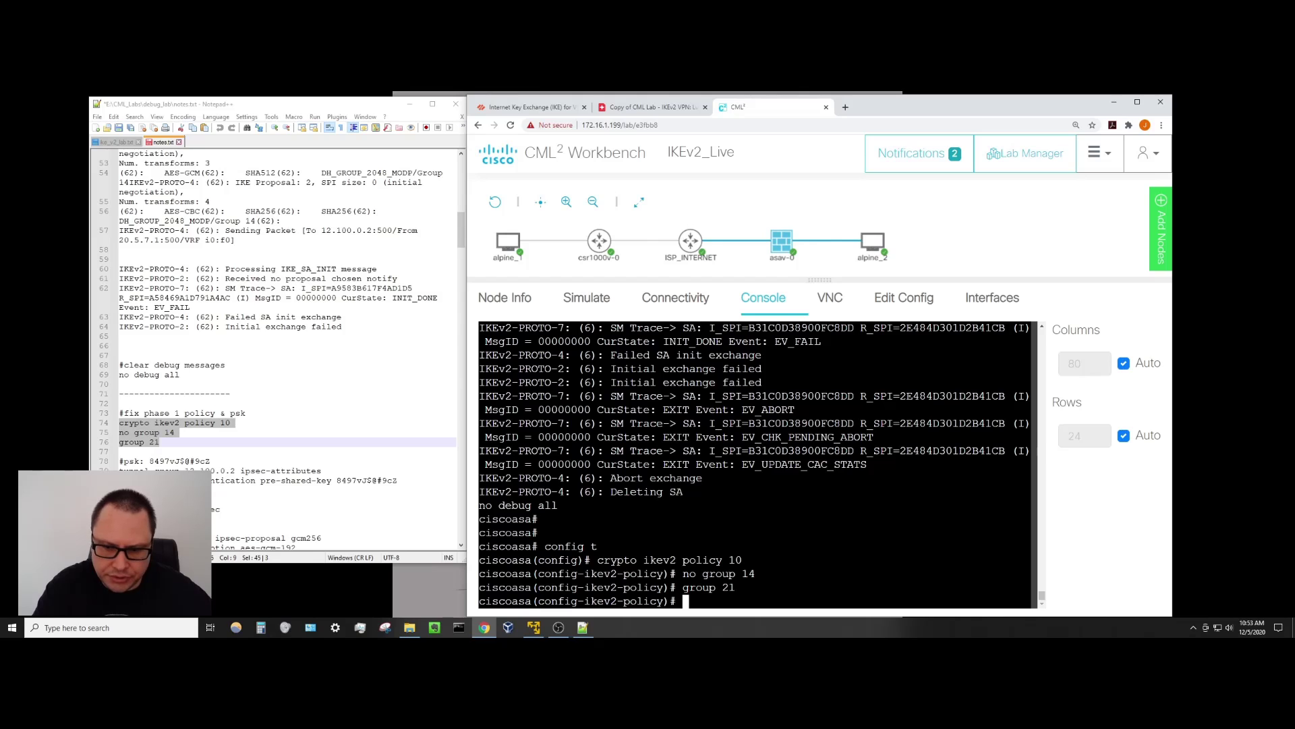
text(e)
text(xit)
key(Return)
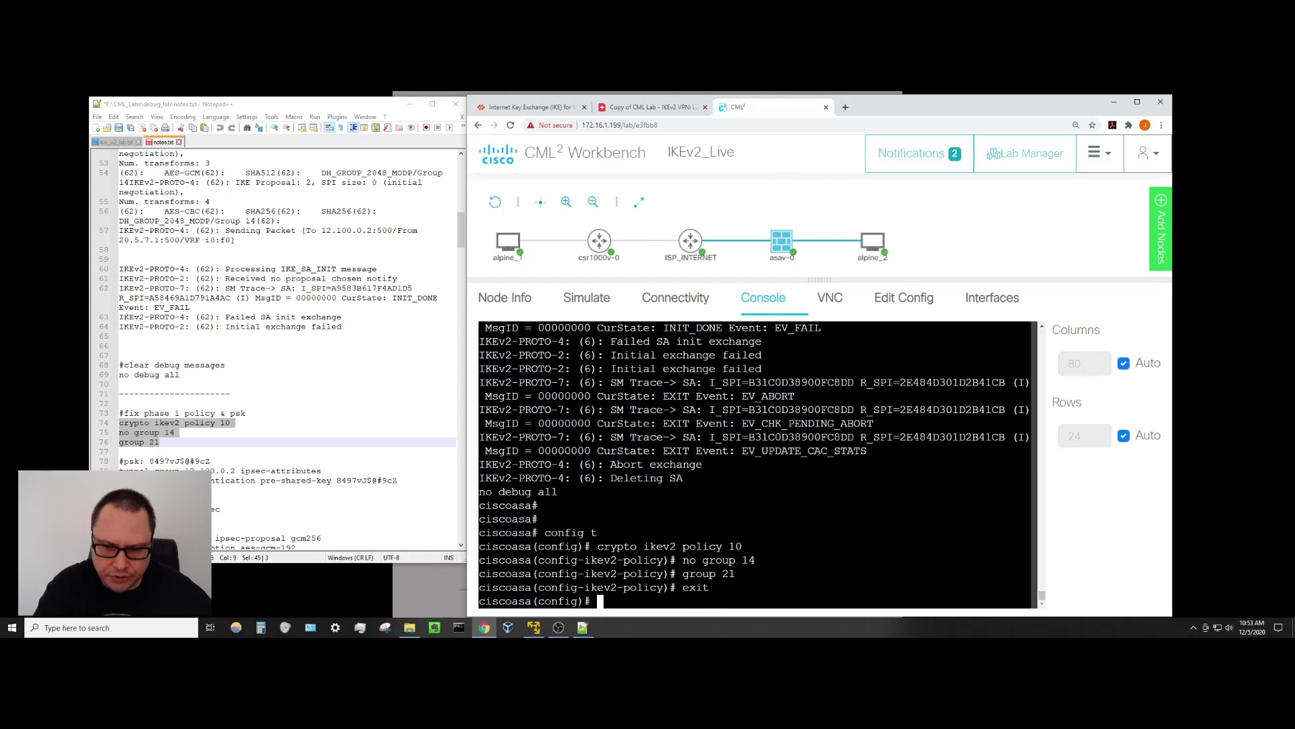
key(Return)
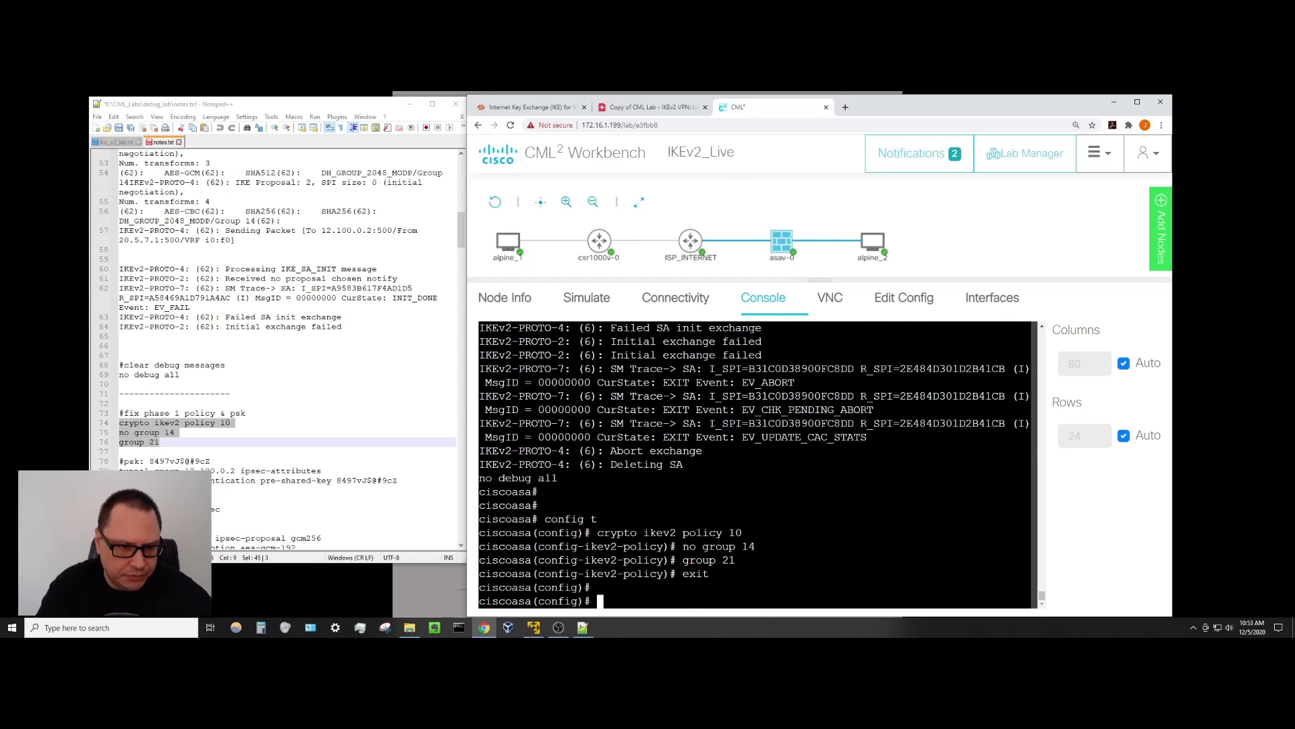
Copy the tunnel-group 12.100.0.2 ipsec-attributes commands from the notes to set the IKEv2 remote-authentication pre-shared key on the ASA, and exit that mode.
drag(411, 478, 119, 471)
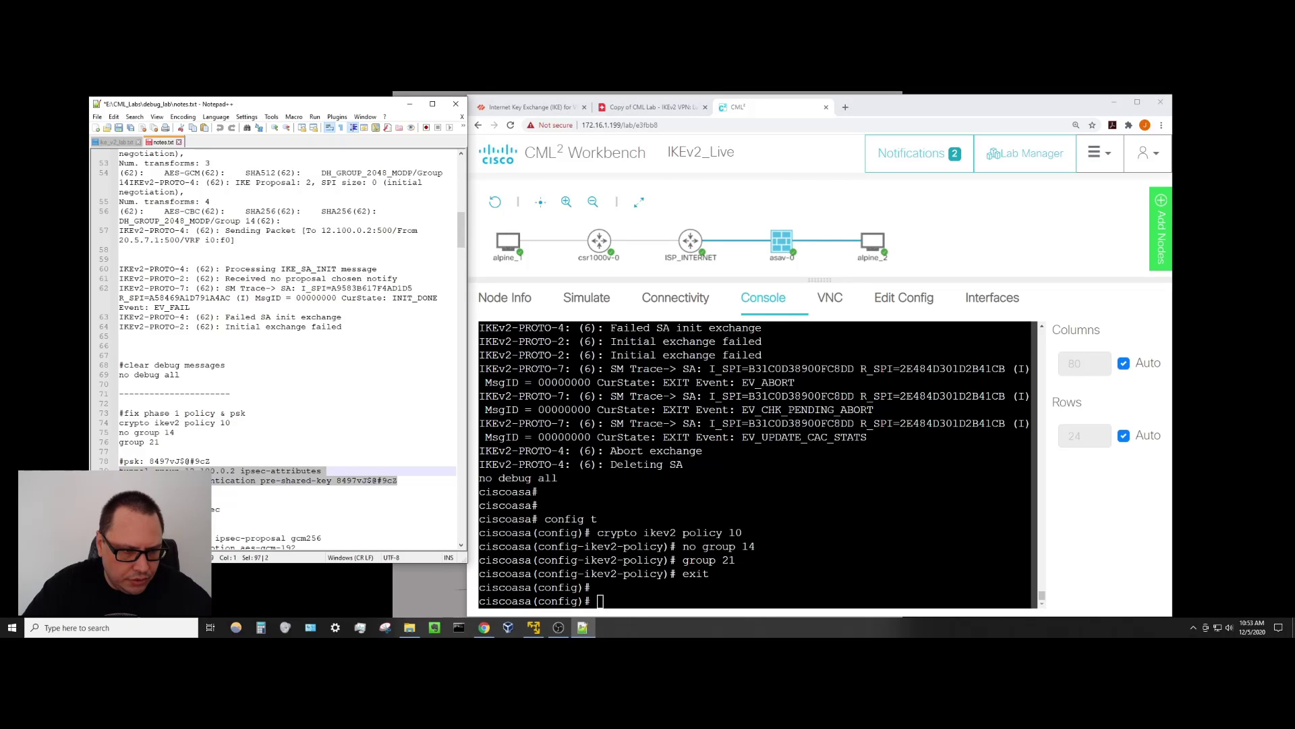
right_click(138, 472)
click(162, 290)
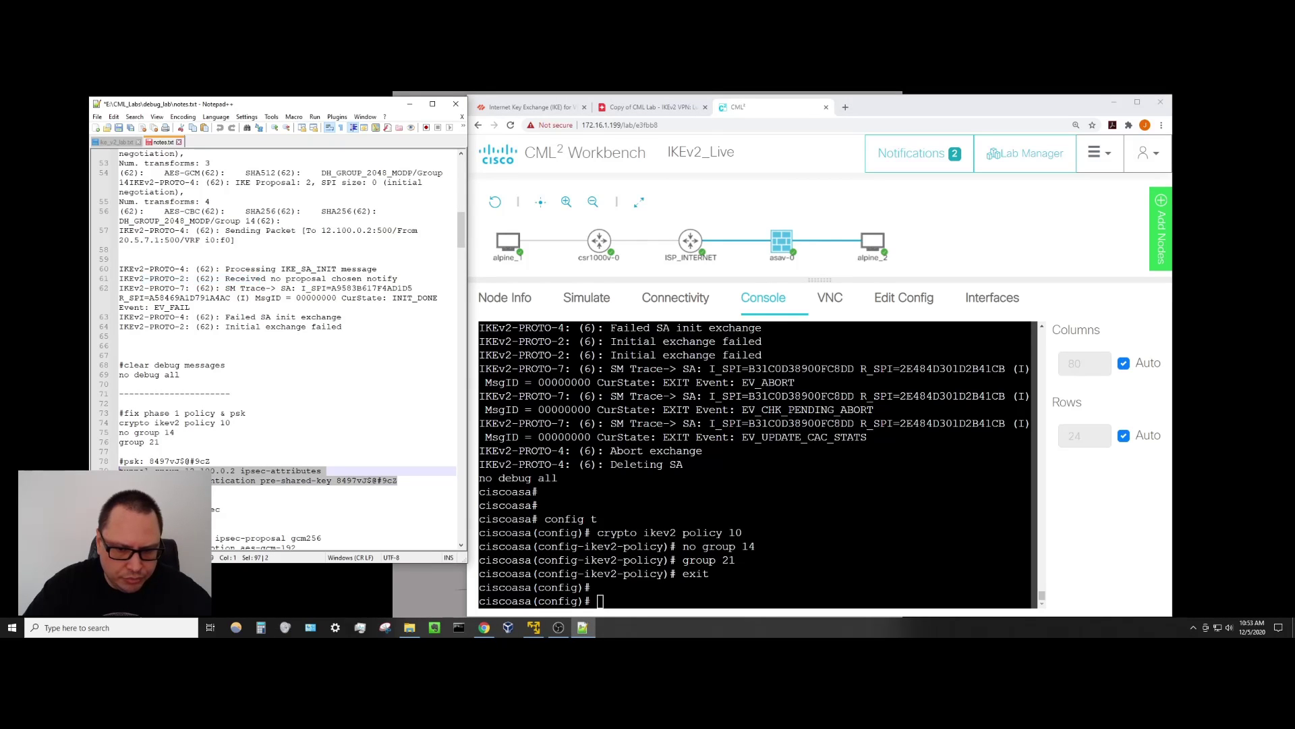
click(603, 600)
right_click(602, 600)
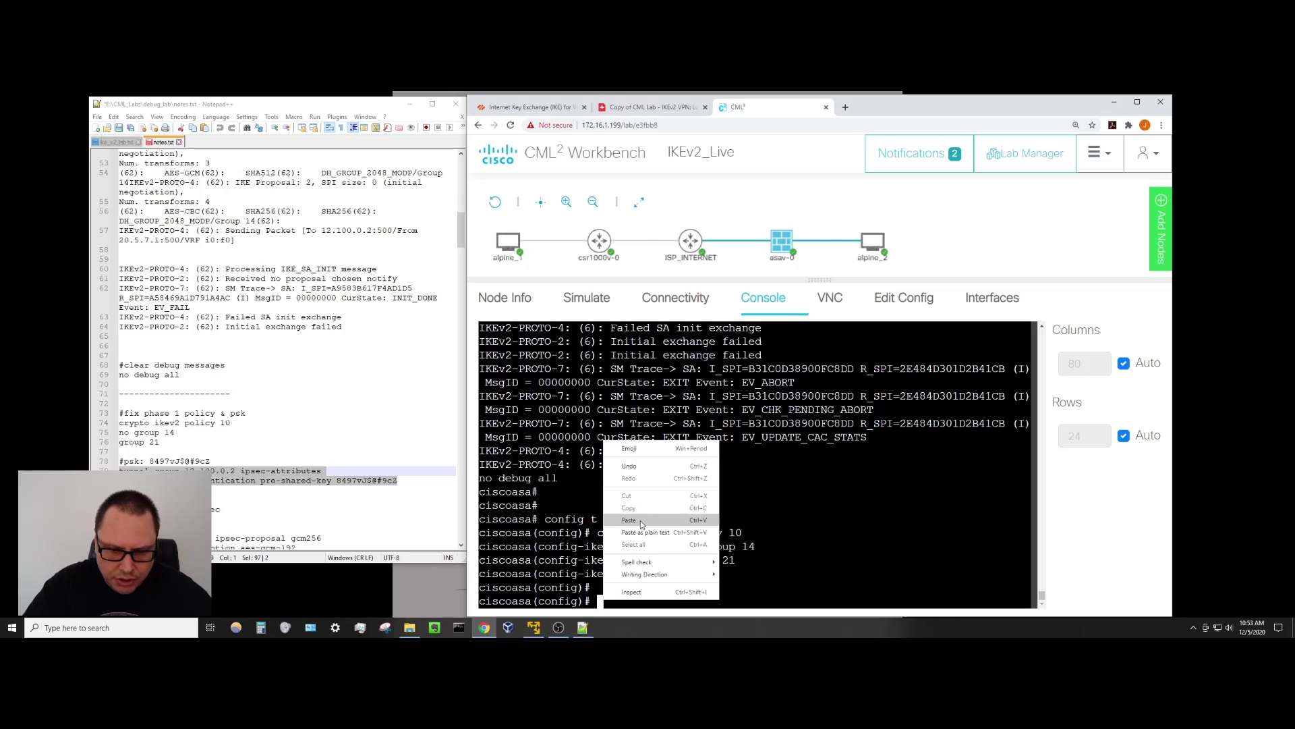
click(628, 520)
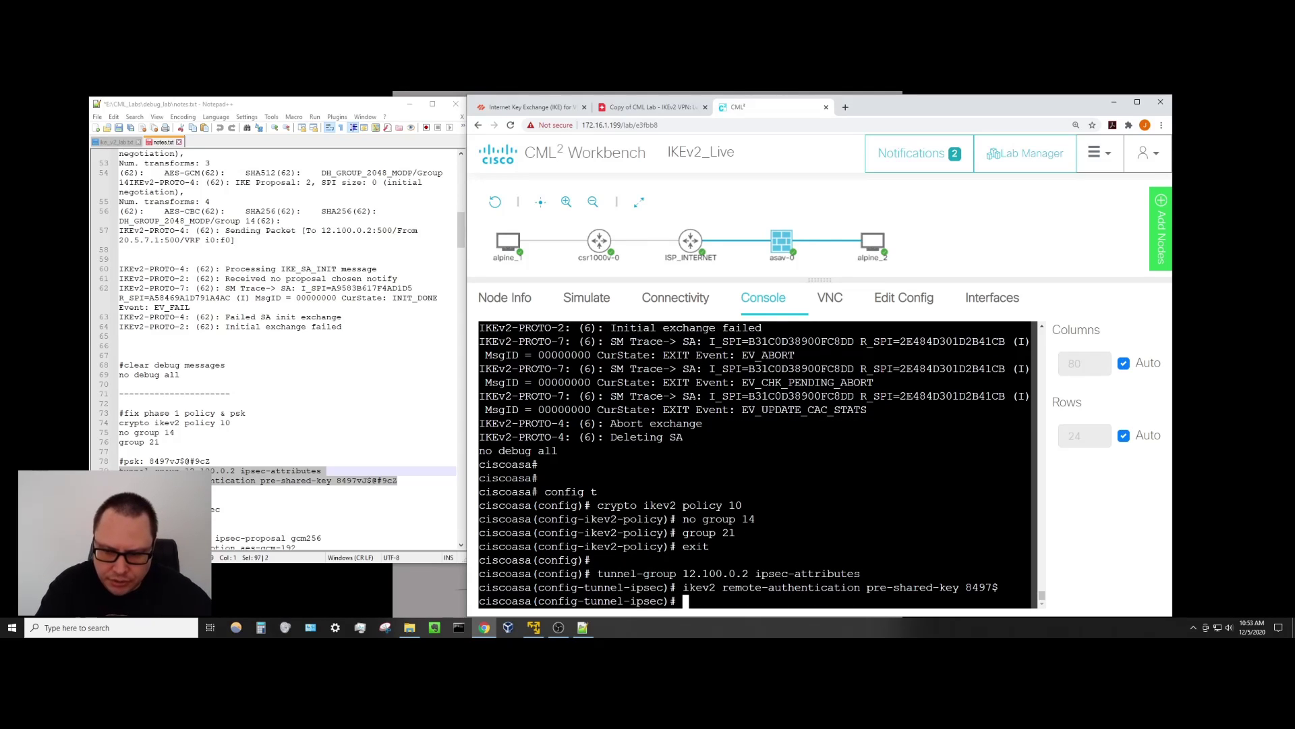
key(Return)
text(exit)
key(Return)
key(Return)
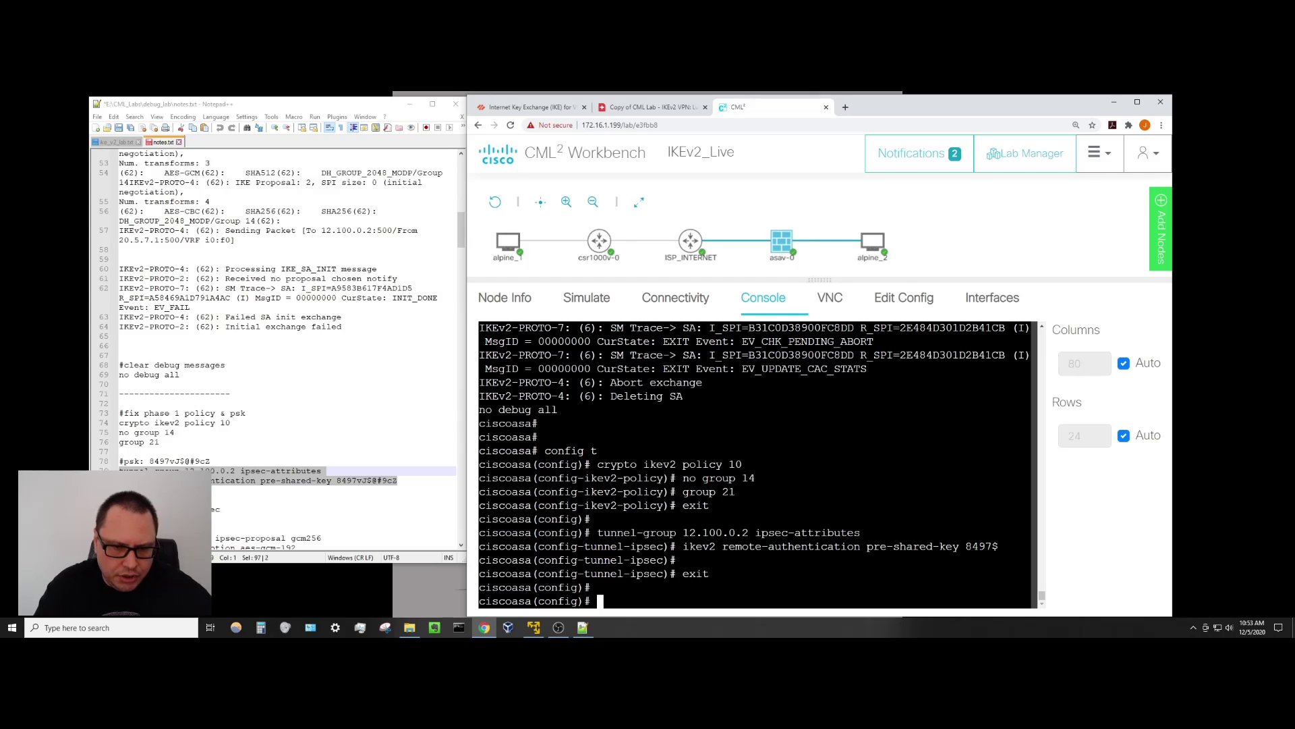
Find the break phase 2 commands in the notes, and exit global configuration mode in the ASA console.
click(335, 463)
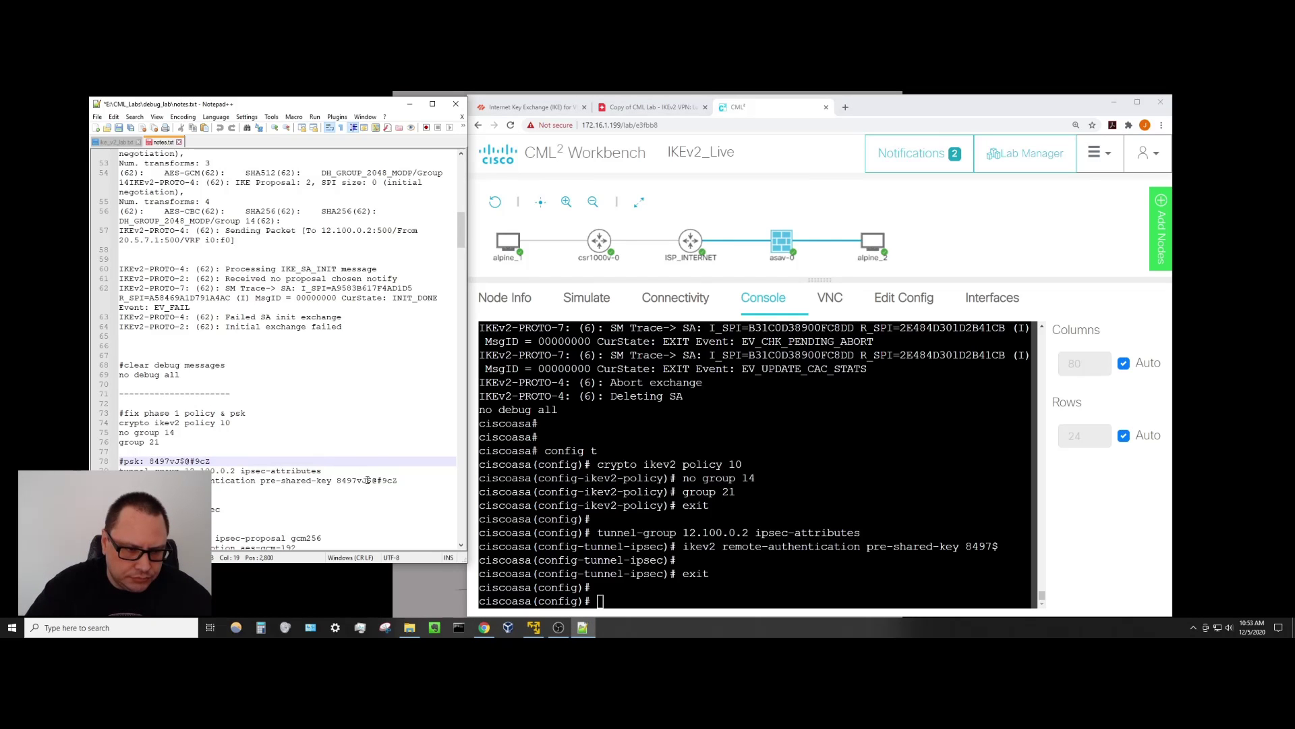
scroll(367, 479, down, 4)
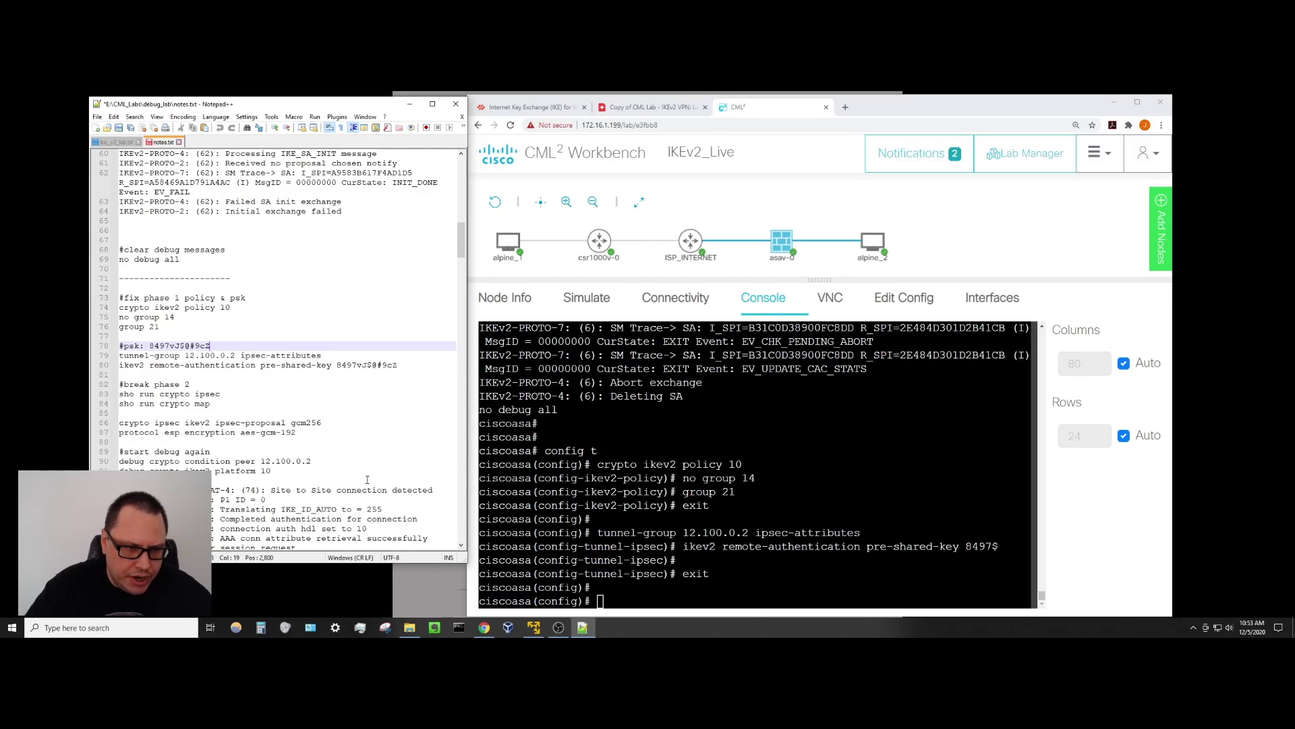
scroll(367, 480, down, 1)
key(alt+Tab)
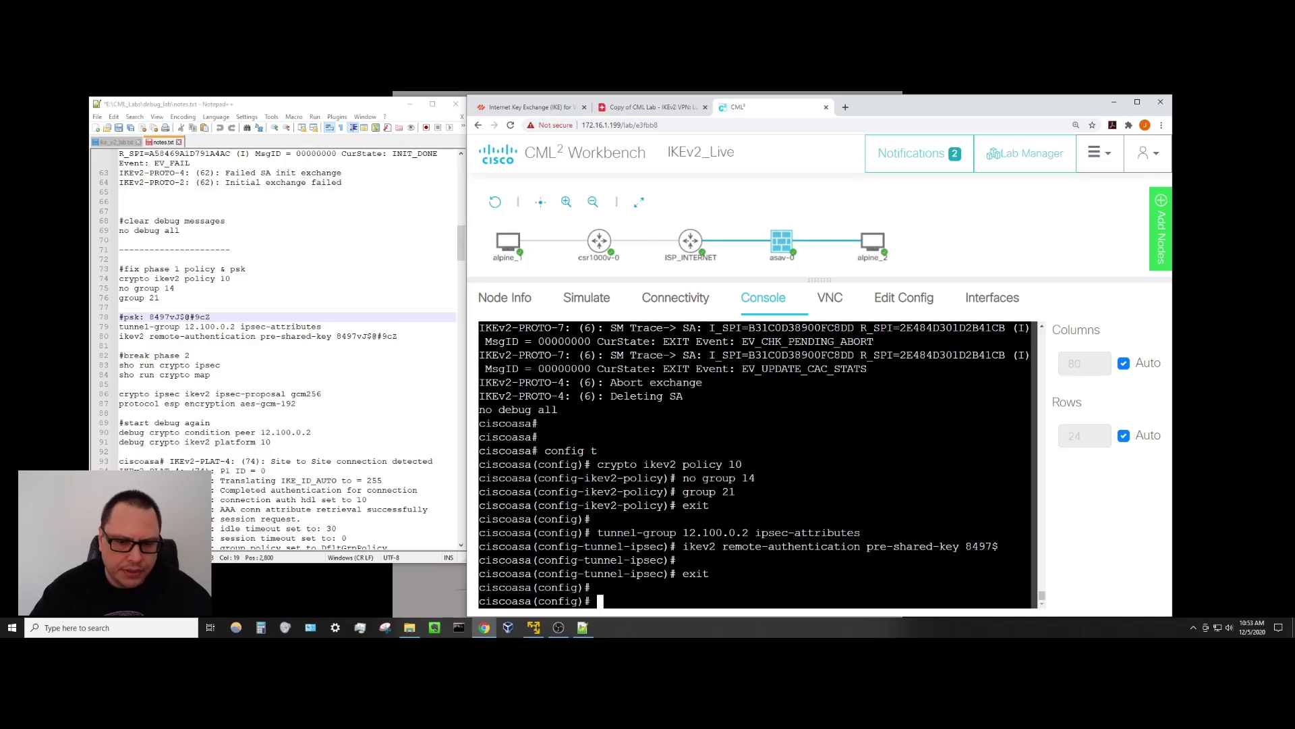
key(Return)
key(Return)
key(Return)
key(Return)
key(Return)
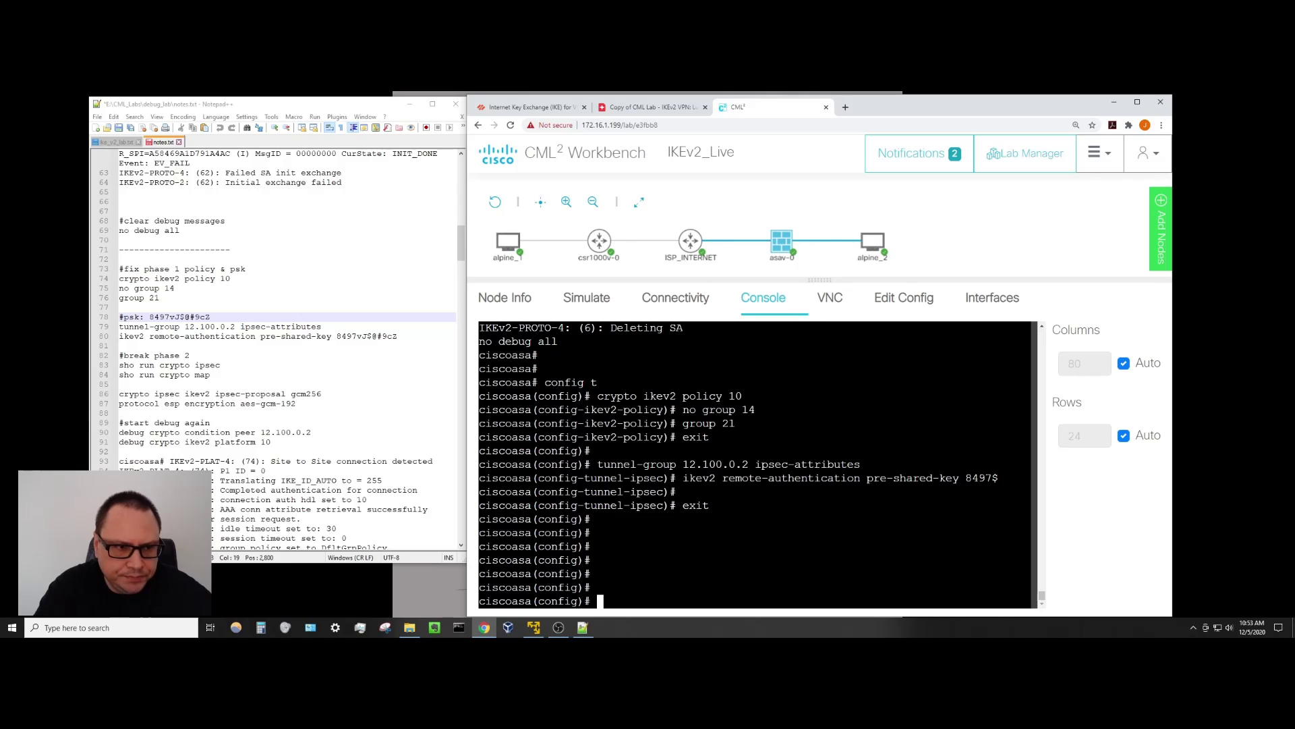
text(exit)
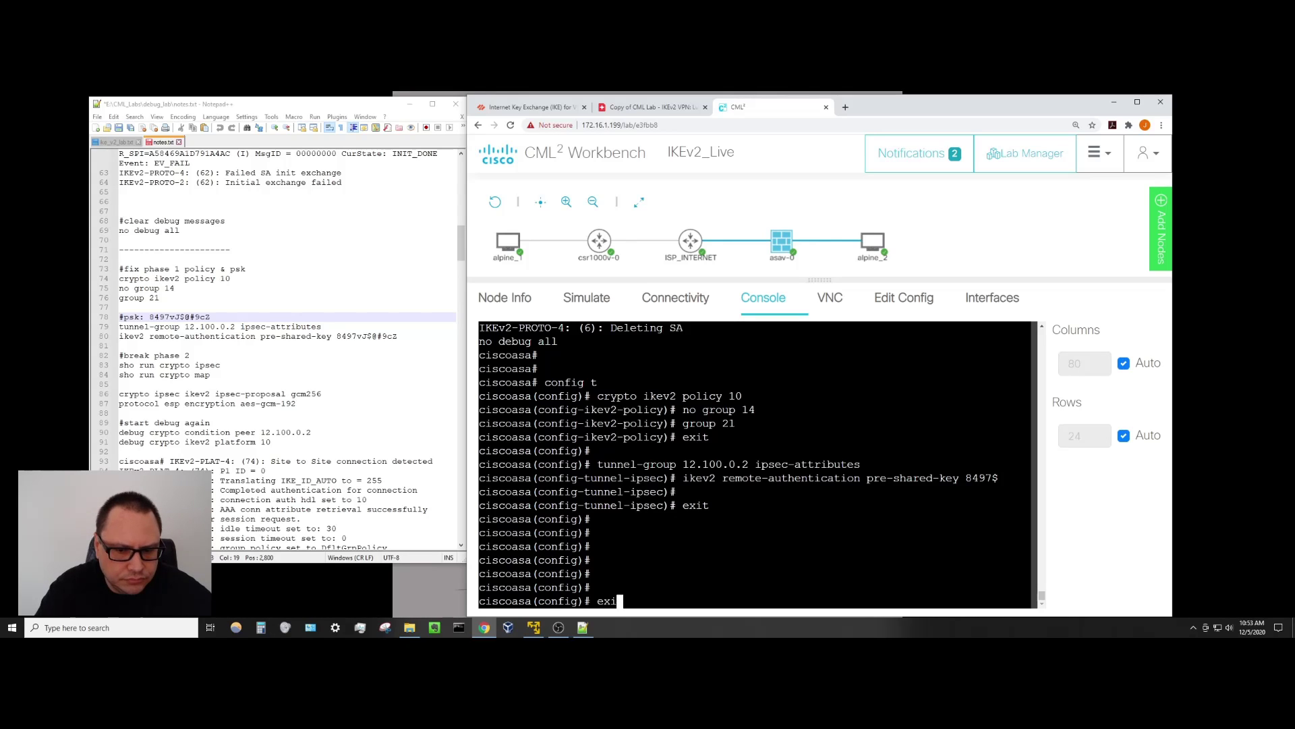
key(Return)
Run sho run crypto ipsec on the ASA and examine the configured IKEv2 IPsec proposals and their ESP encryption and integrity settings.
text(sho ru)
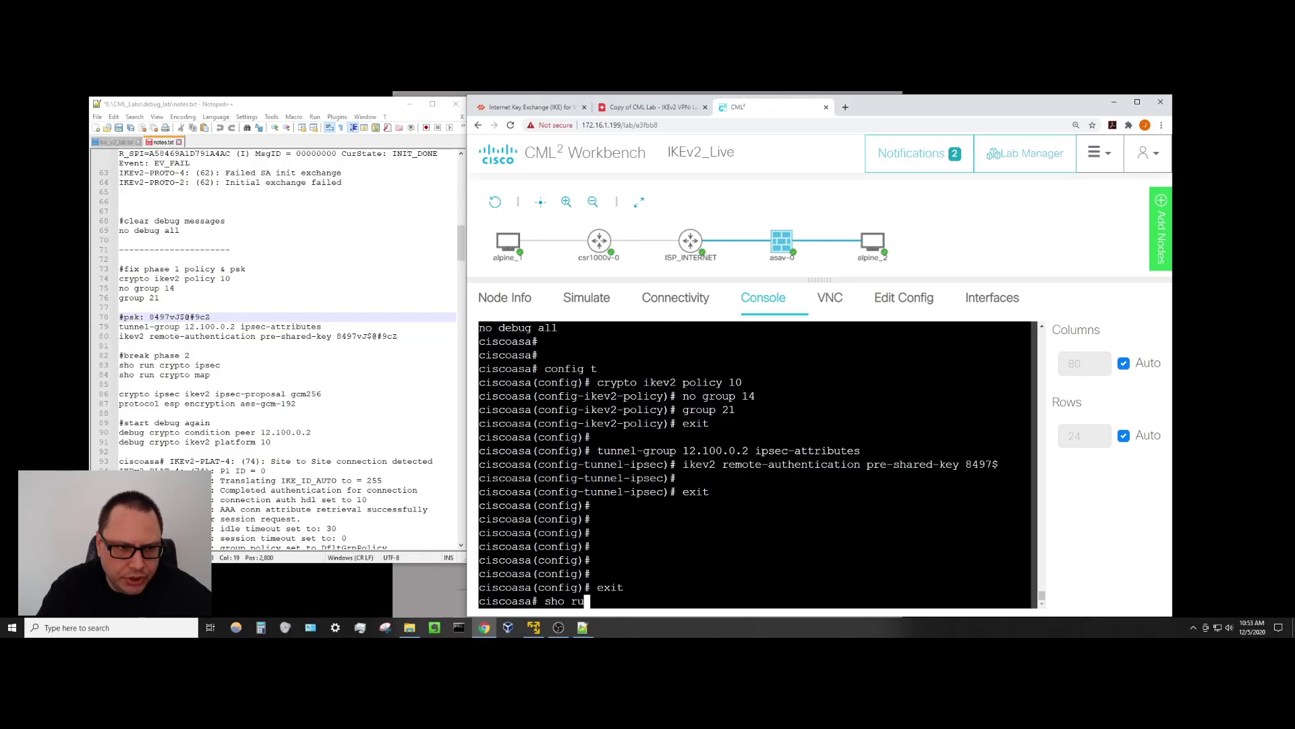
text(n crypto ipsec)
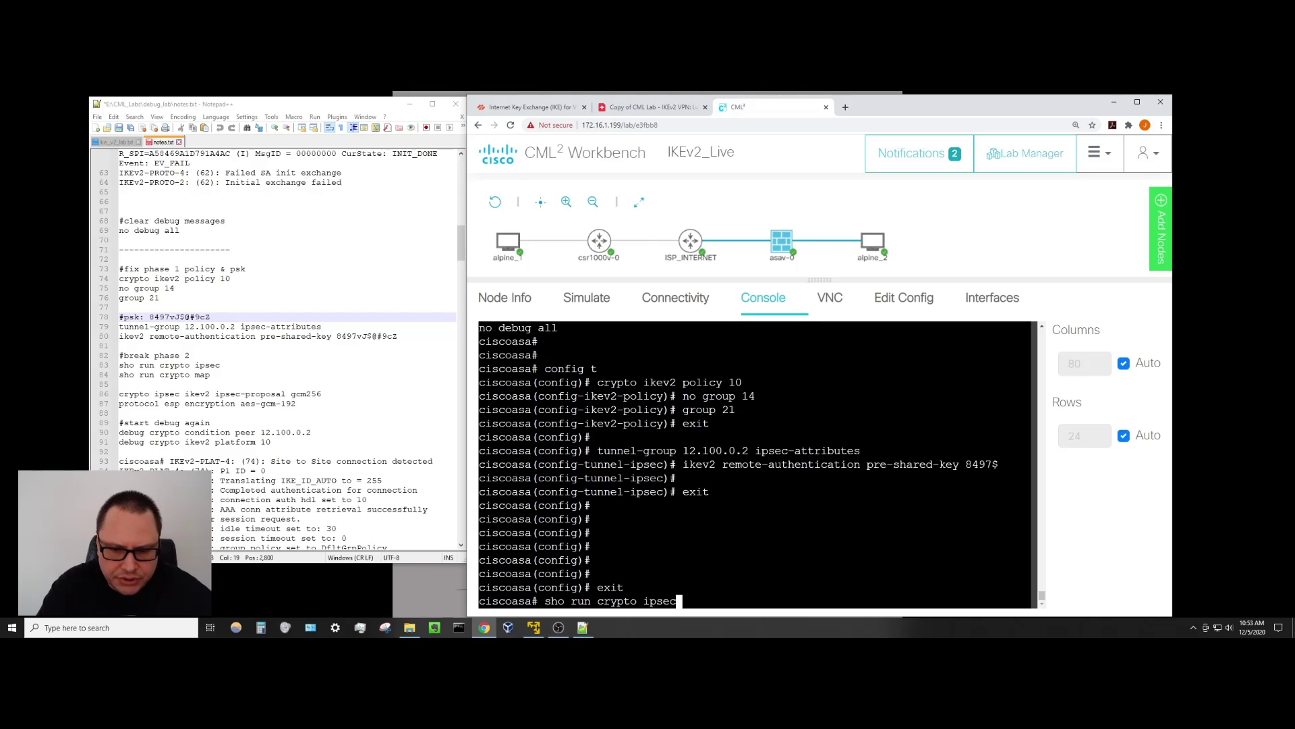
key(Return)
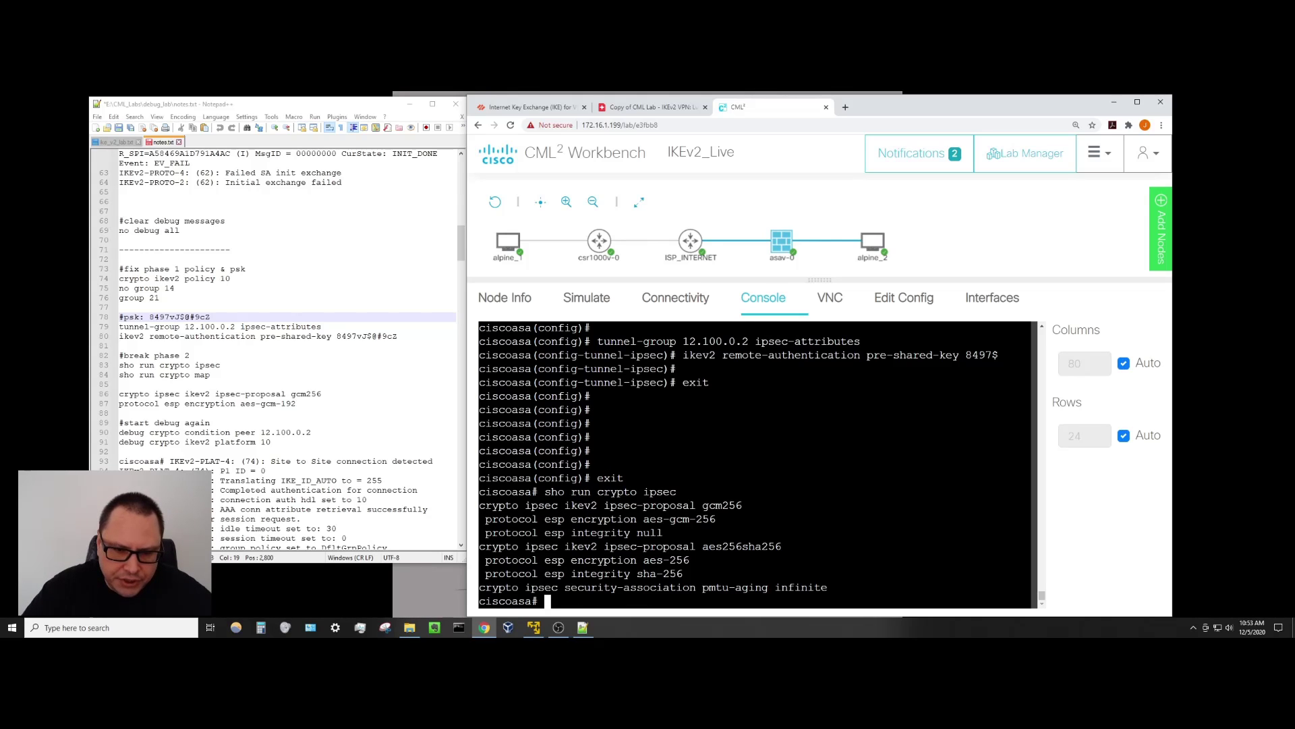
drag(482, 505, 834, 587)
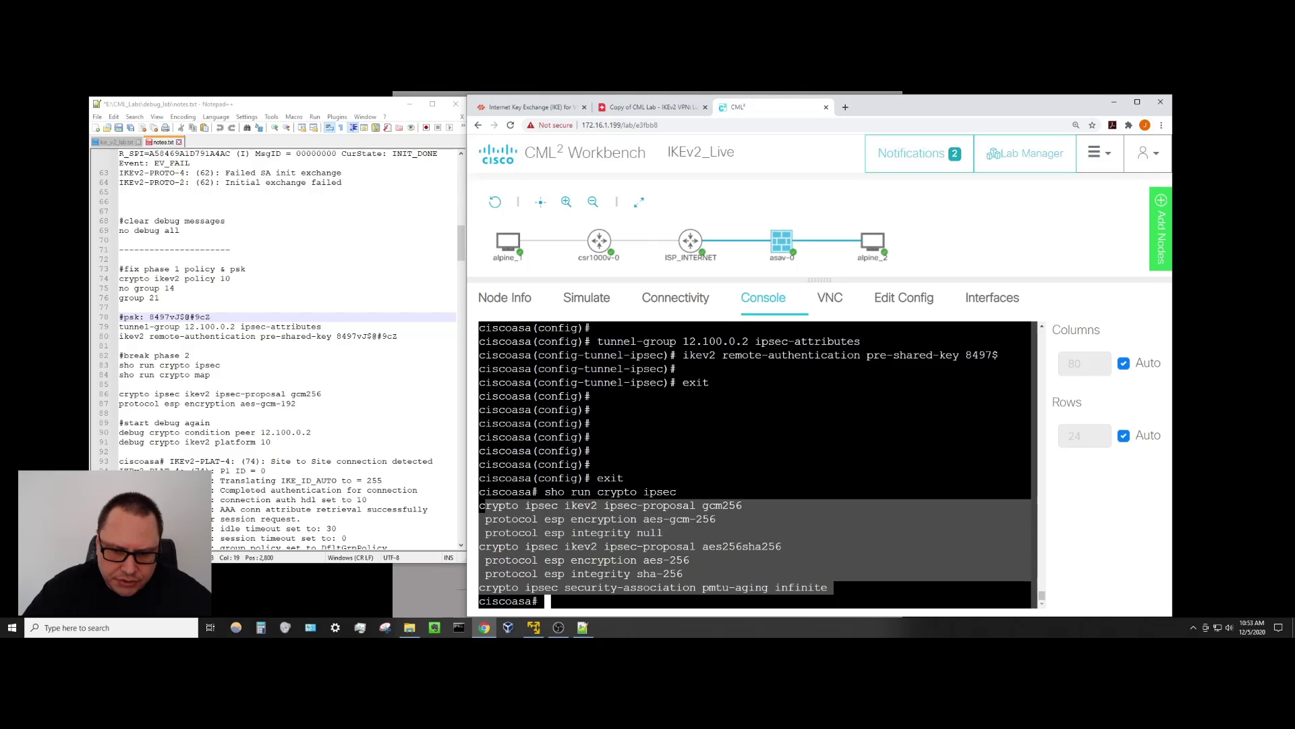
click(785, 578)
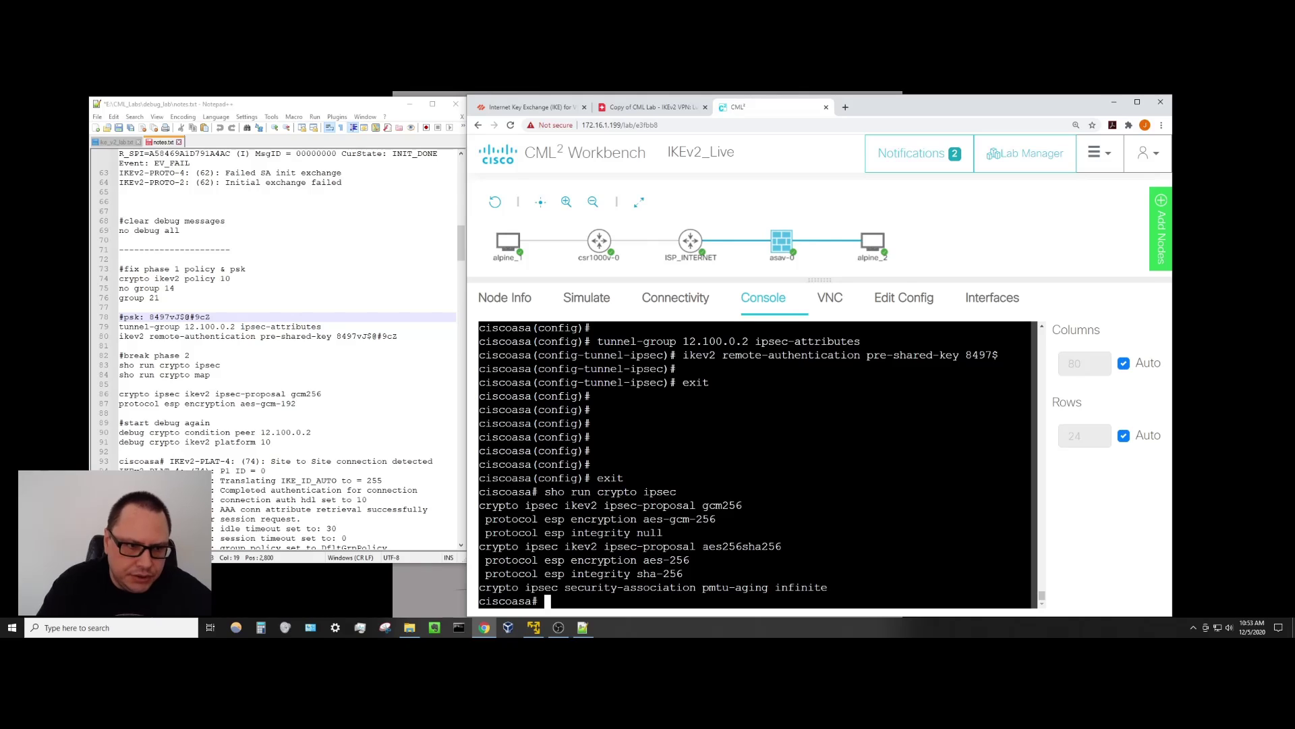
key(Return)
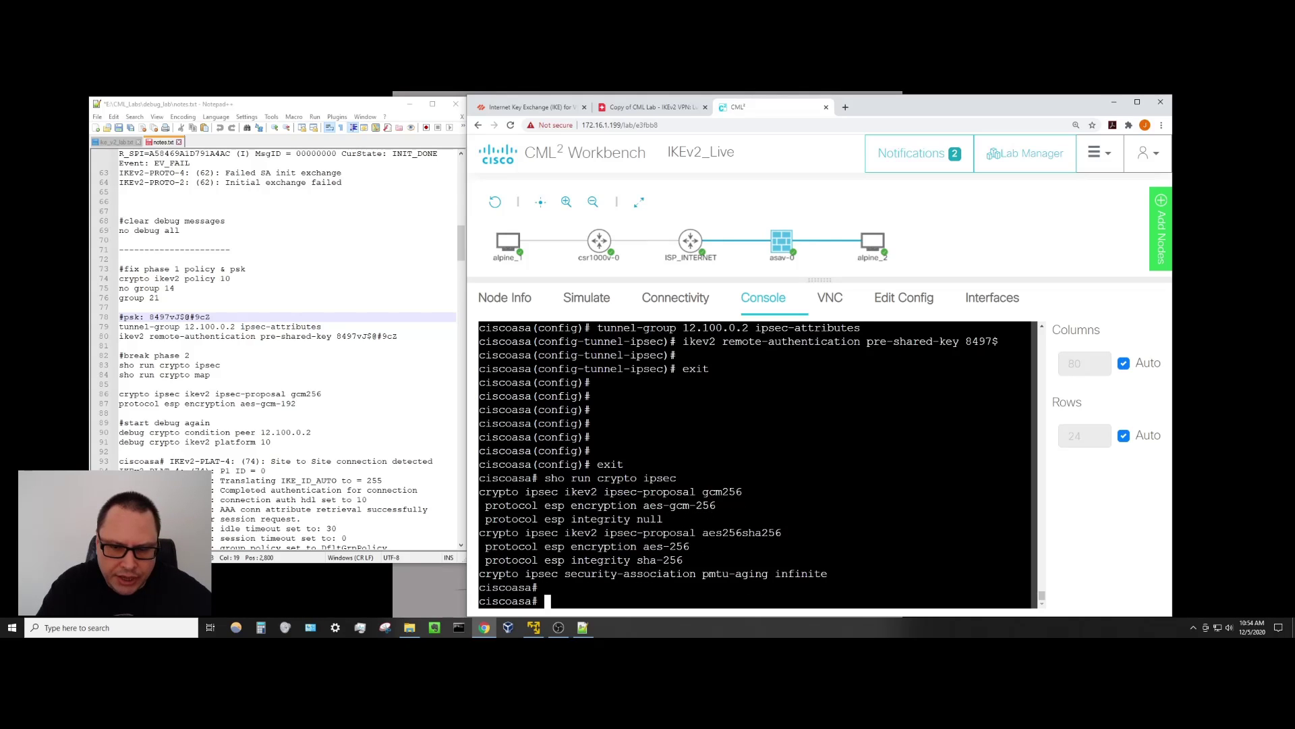
key(Return)
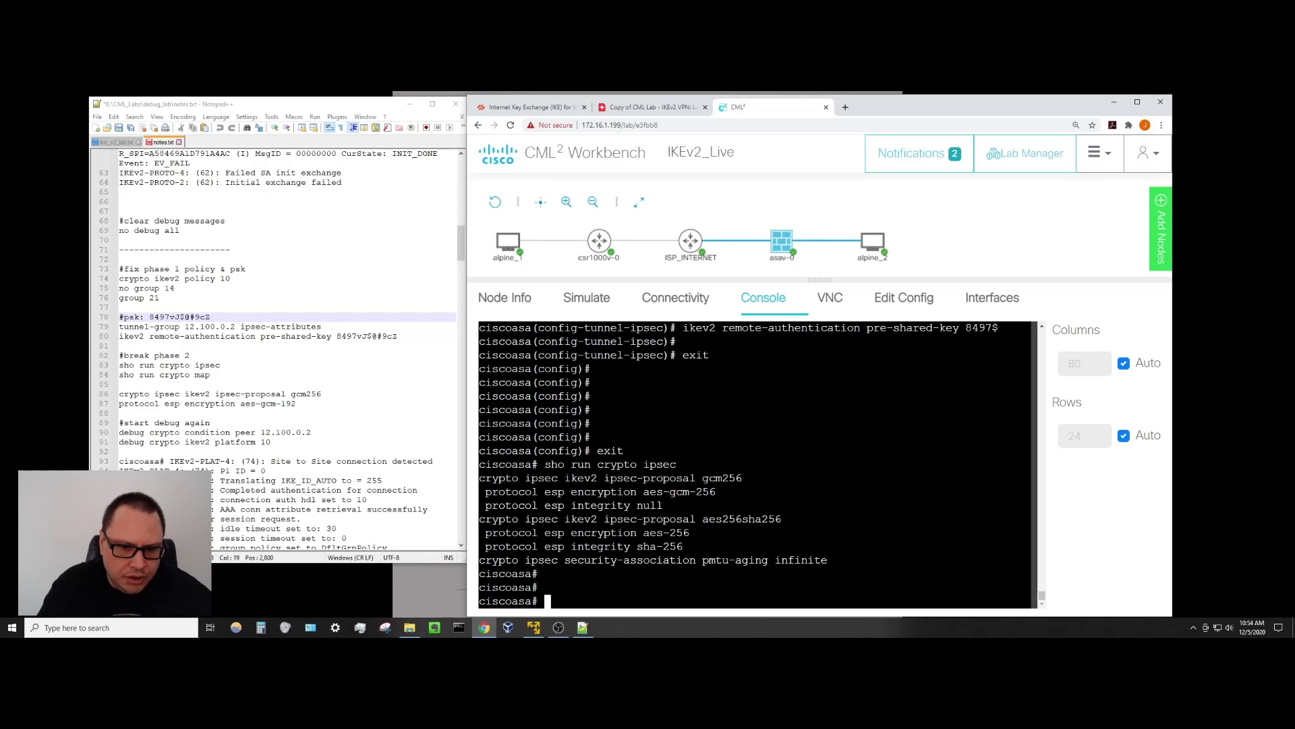
Display the firewall's running crypto map configuration with "sho run crypto map".
text(sho run crypt)
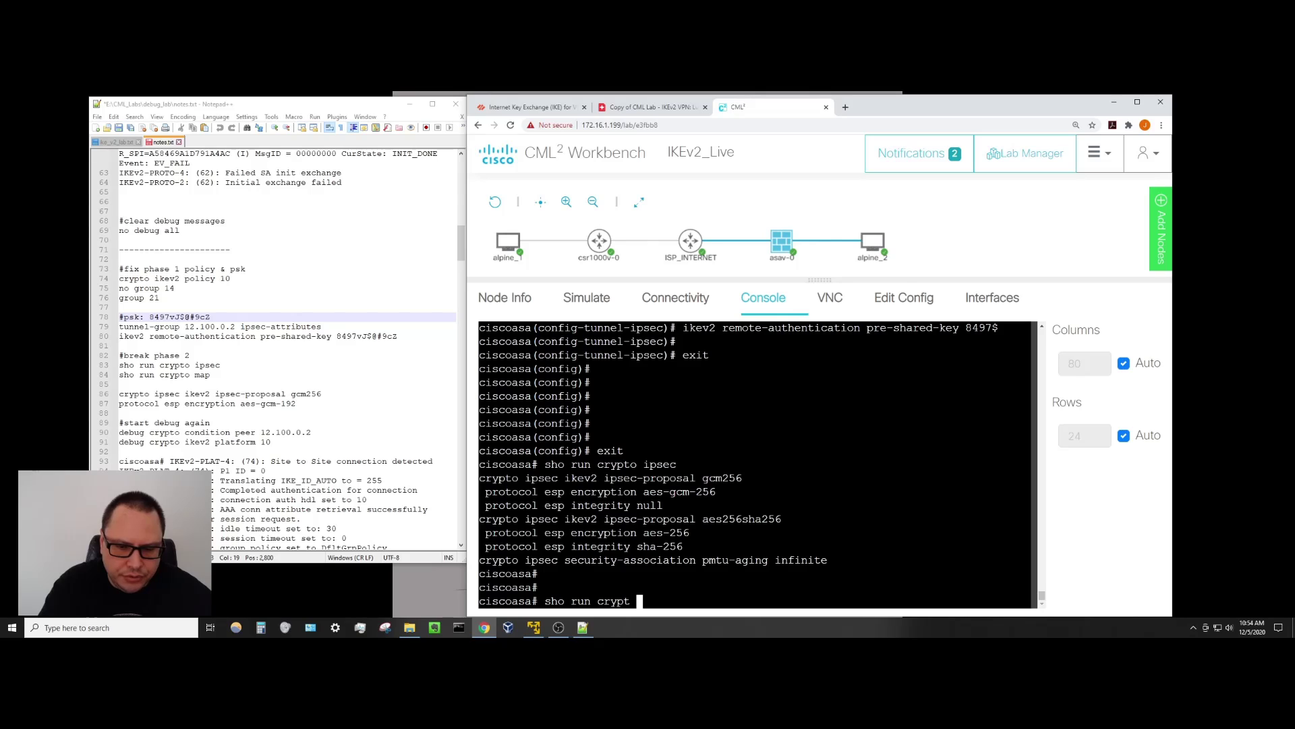
key(Return)
text(o )
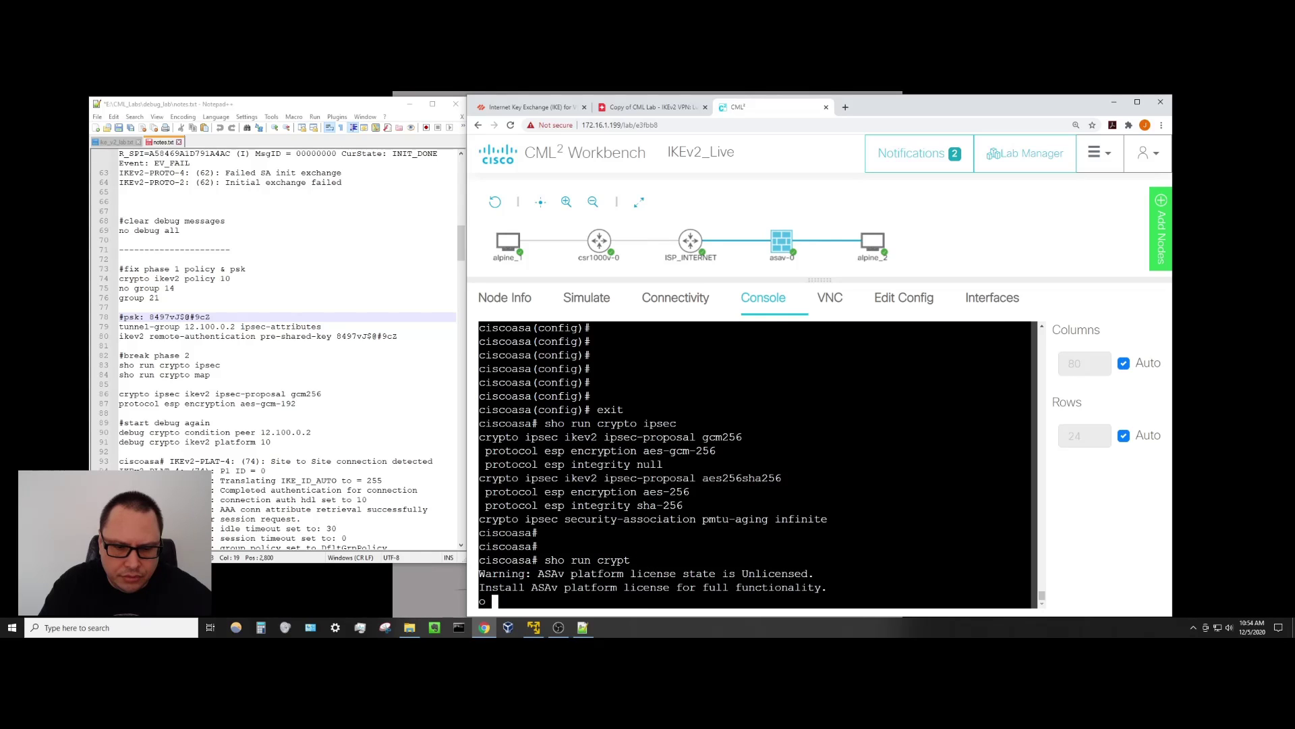
text(map)
key(Return)
key(Return)
key(Return)
key(Return)
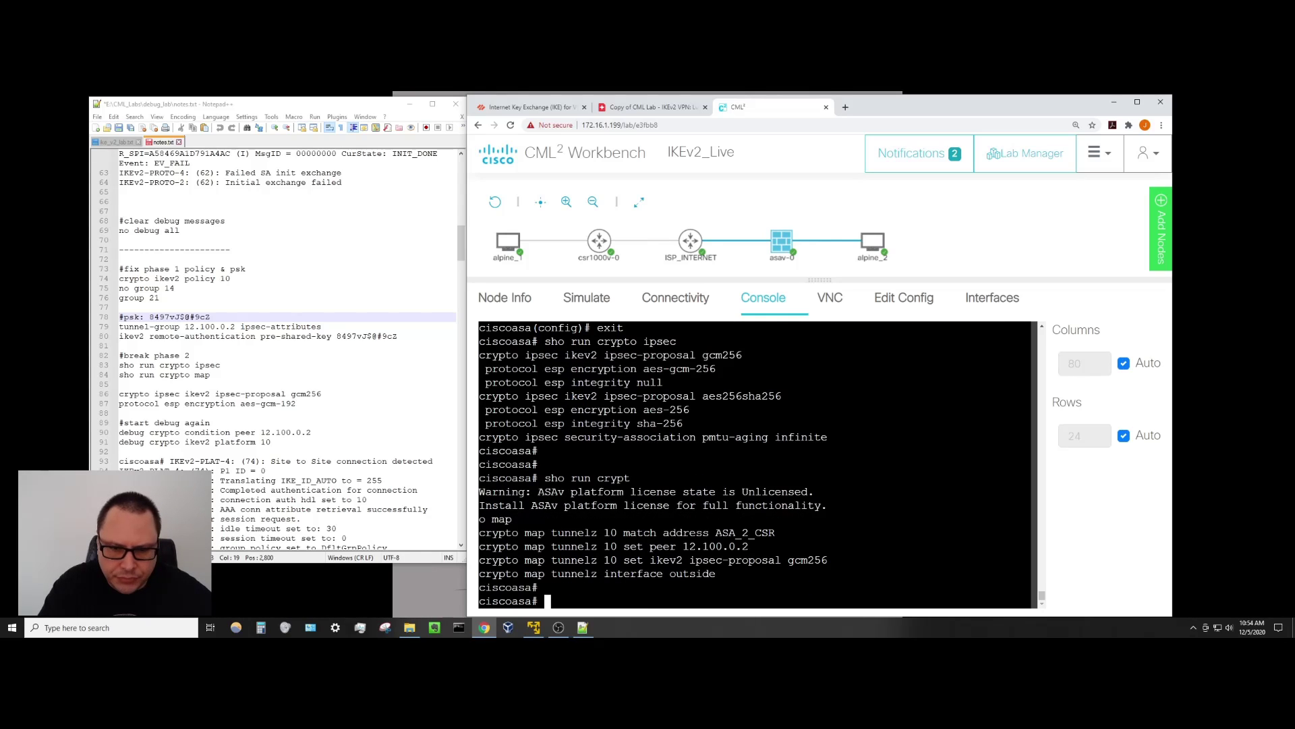
key(Return)
key(Return)
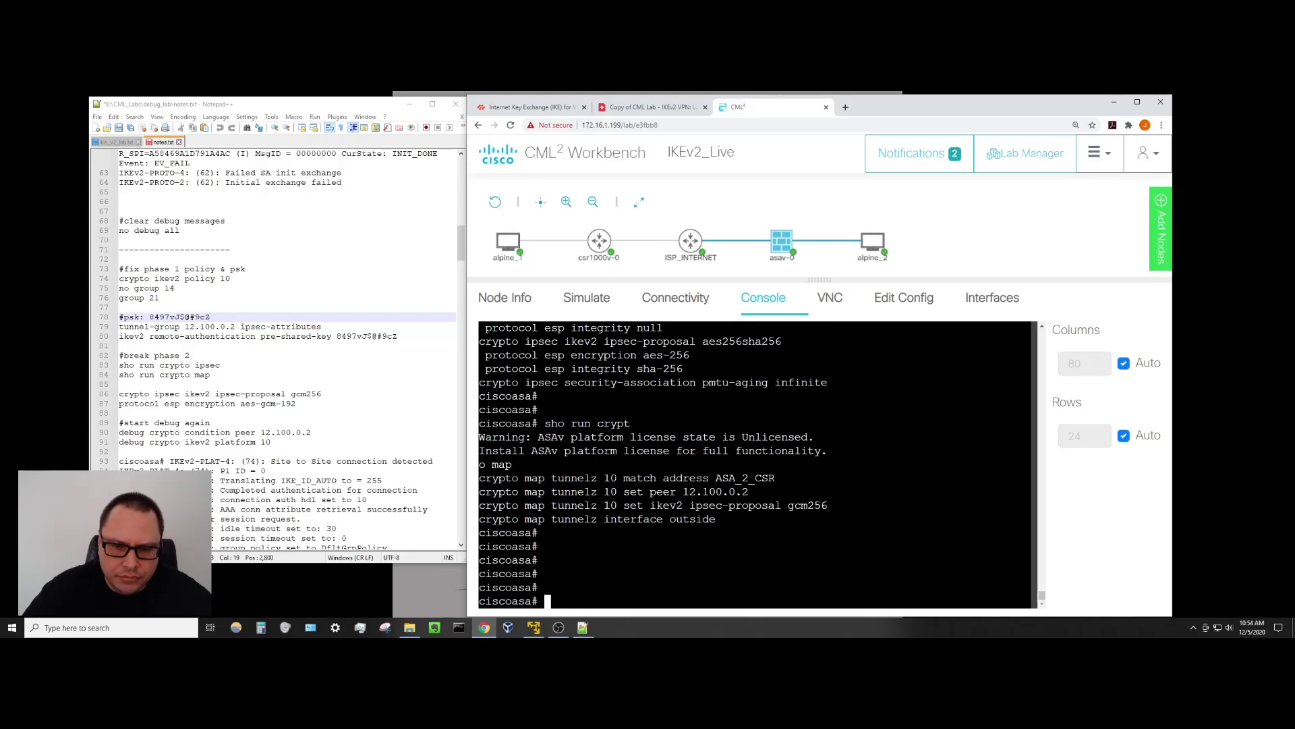
Examine the tunnelz crypto map entries in the output: map name, sequence number and the IKEv2 ipsec-proposal they reference.
drag(479, 477, 715, 519)
click(651, 505)
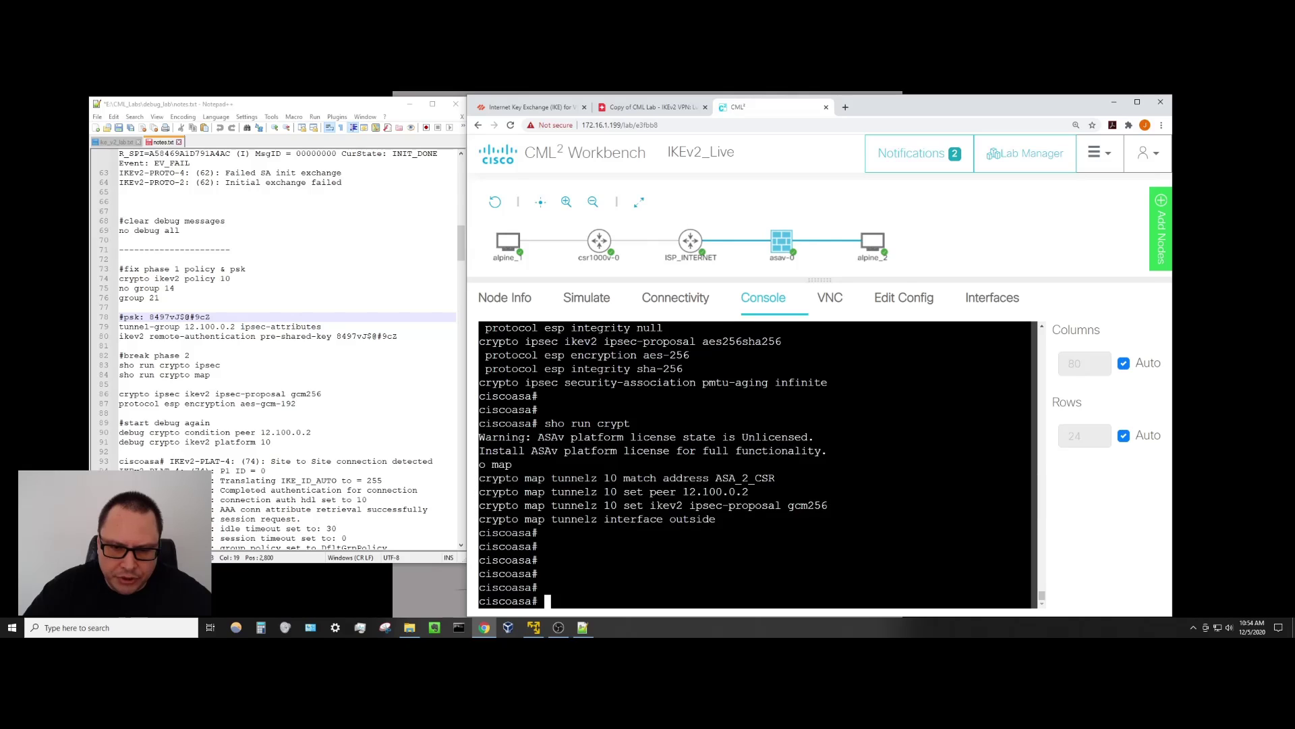
double_click(610, 477)
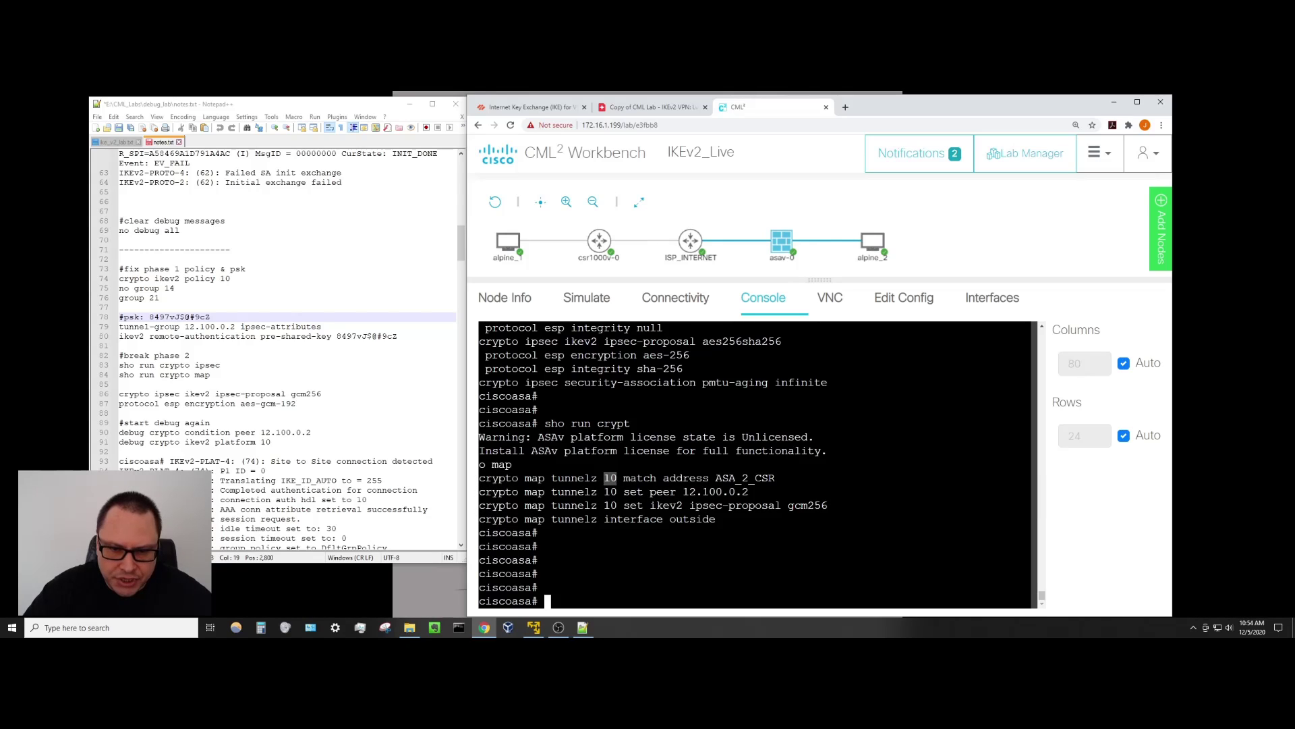
drag(544, 477, 587, 477)
click(587, 477)
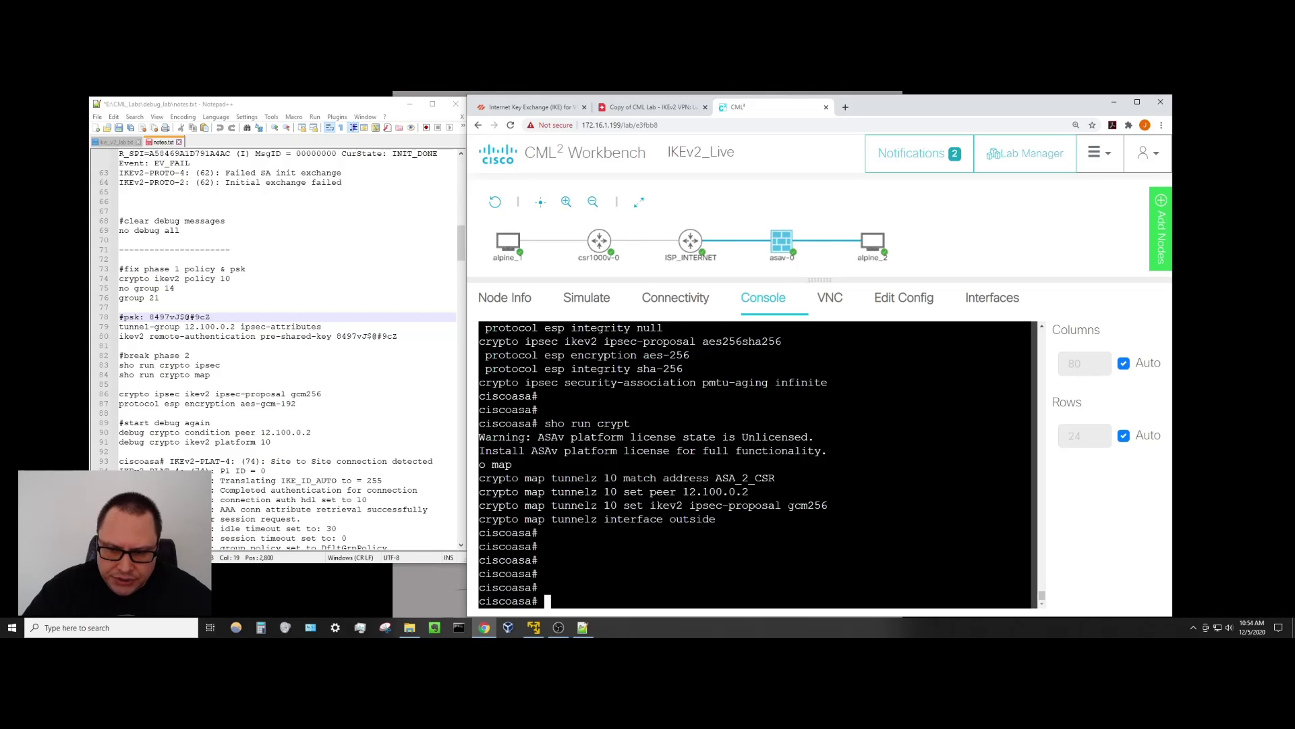
drag(788, 505, 827, 505)
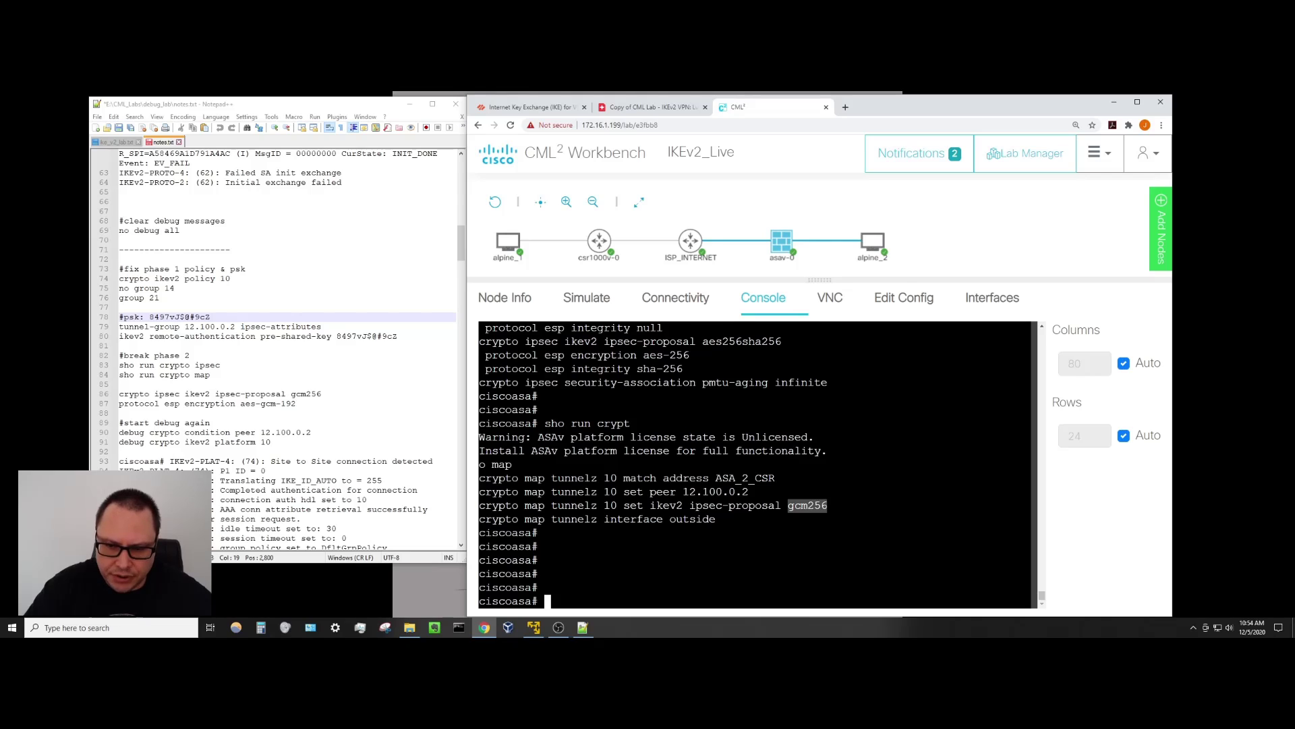
key(Escape)
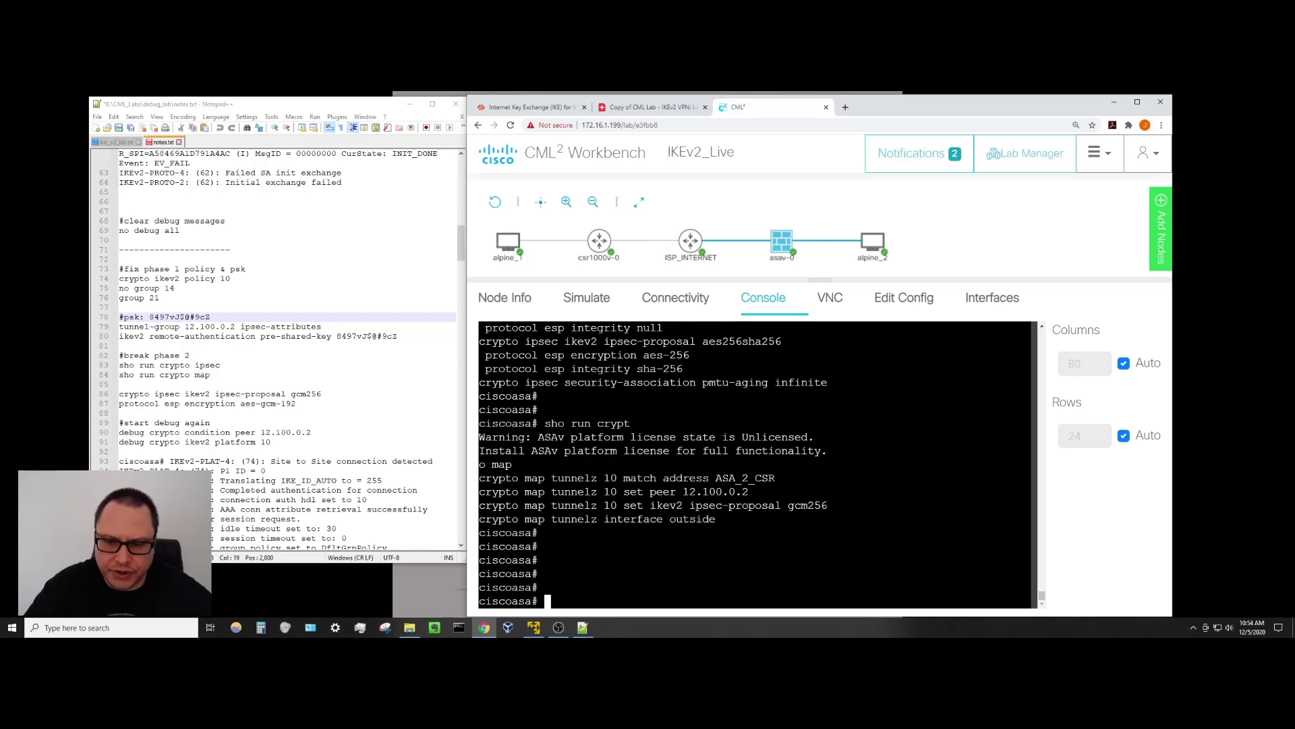
drag(788, 506, 828, 506)
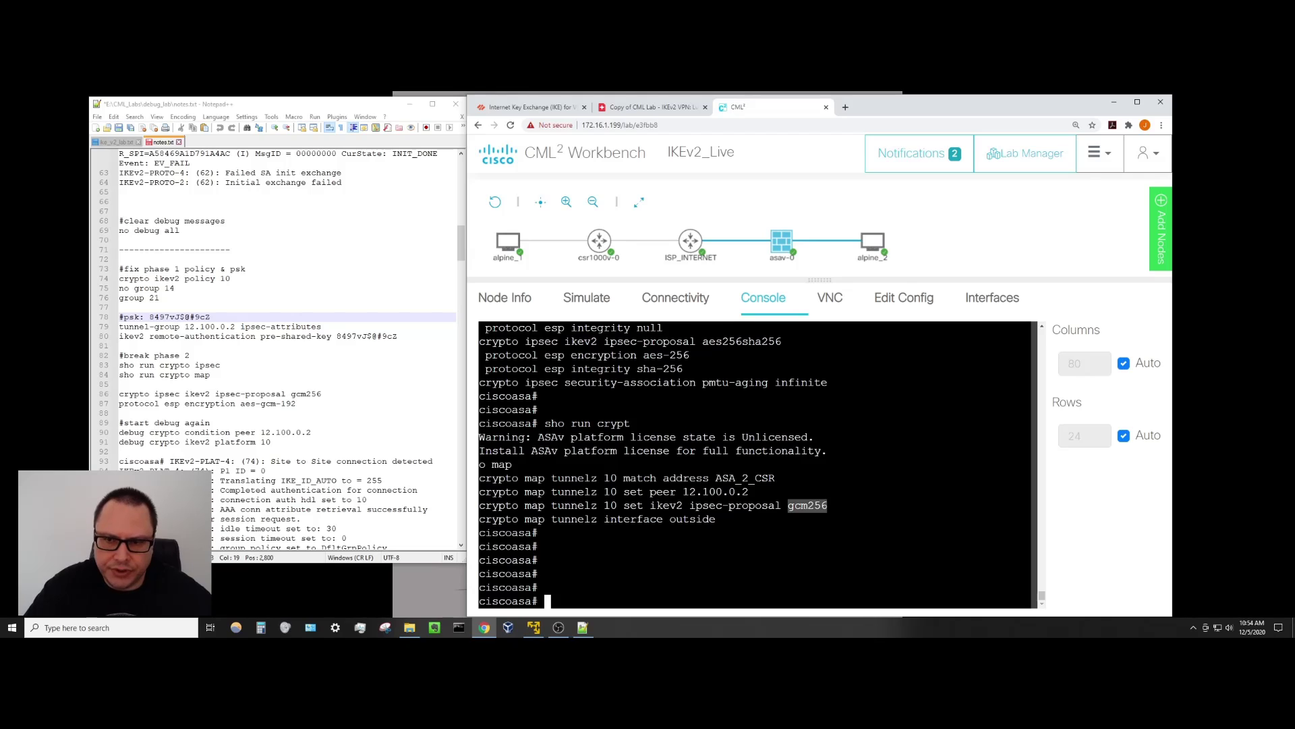
key(ctrl+c)
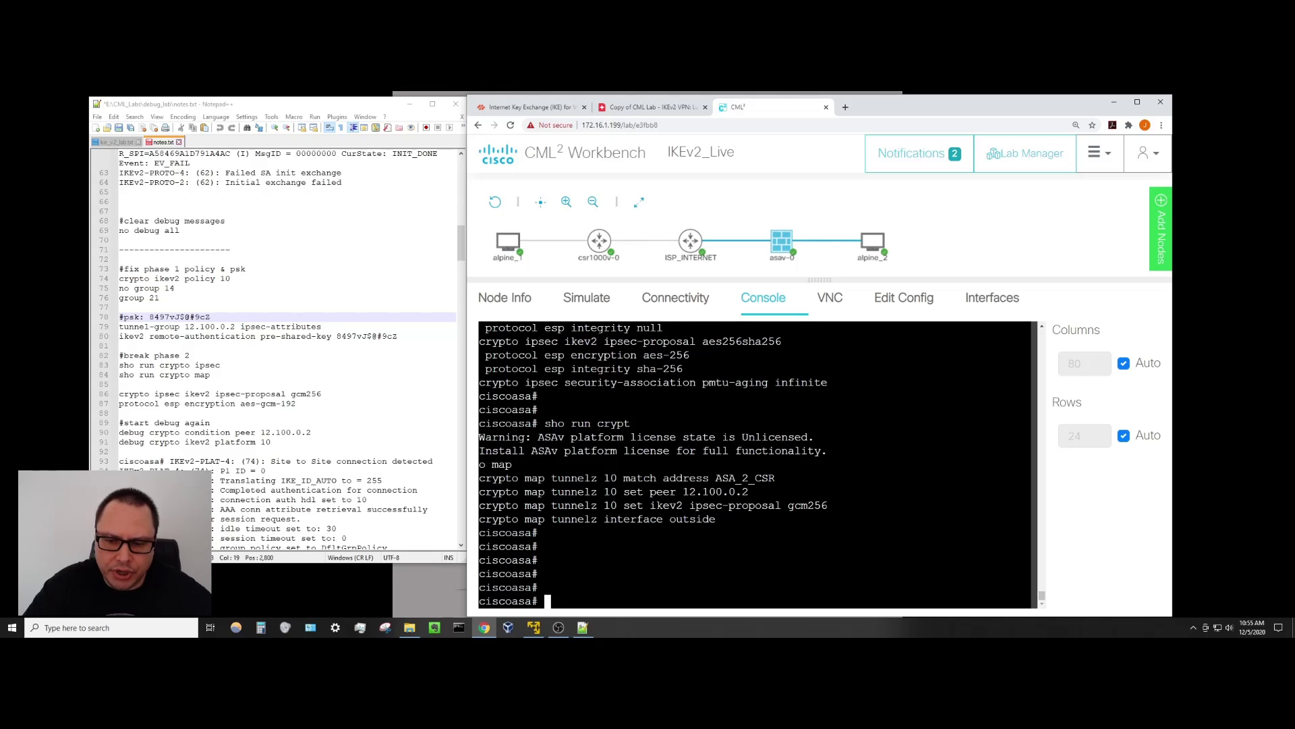
drag(788, 505, 828, 505)
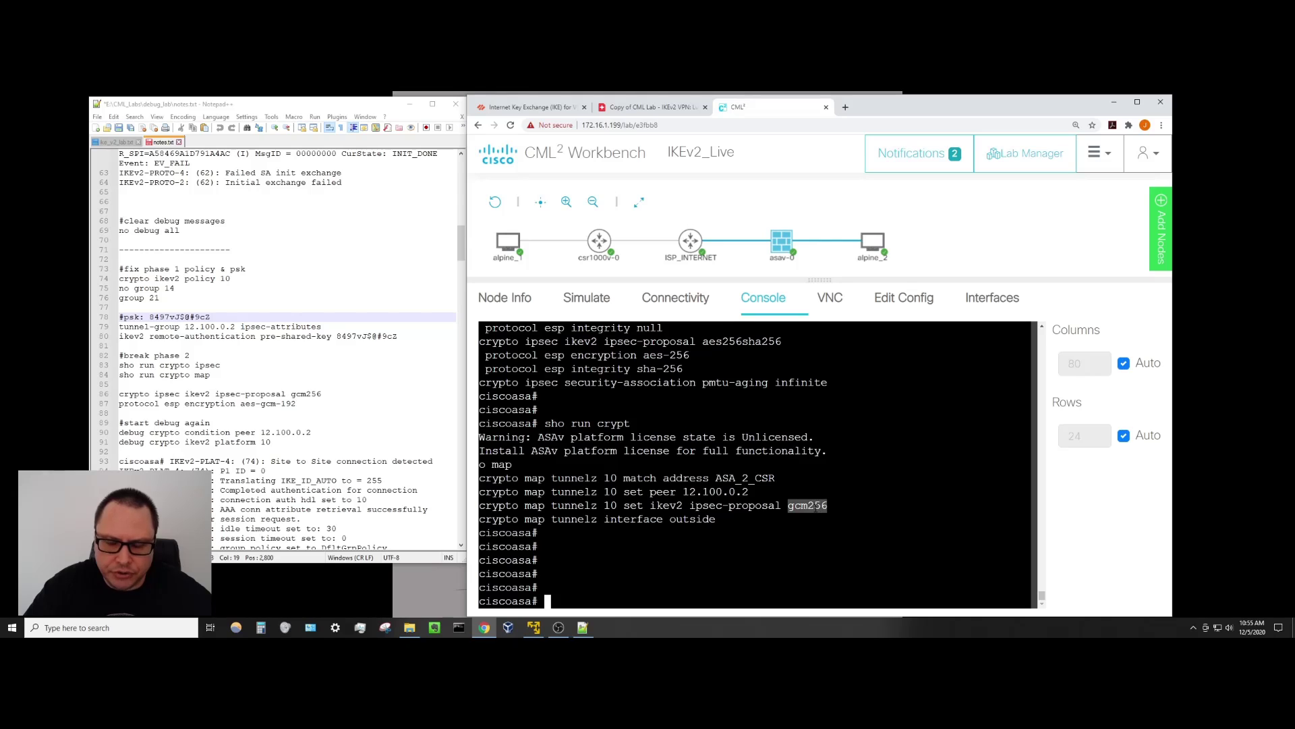
key(ctrl+c)
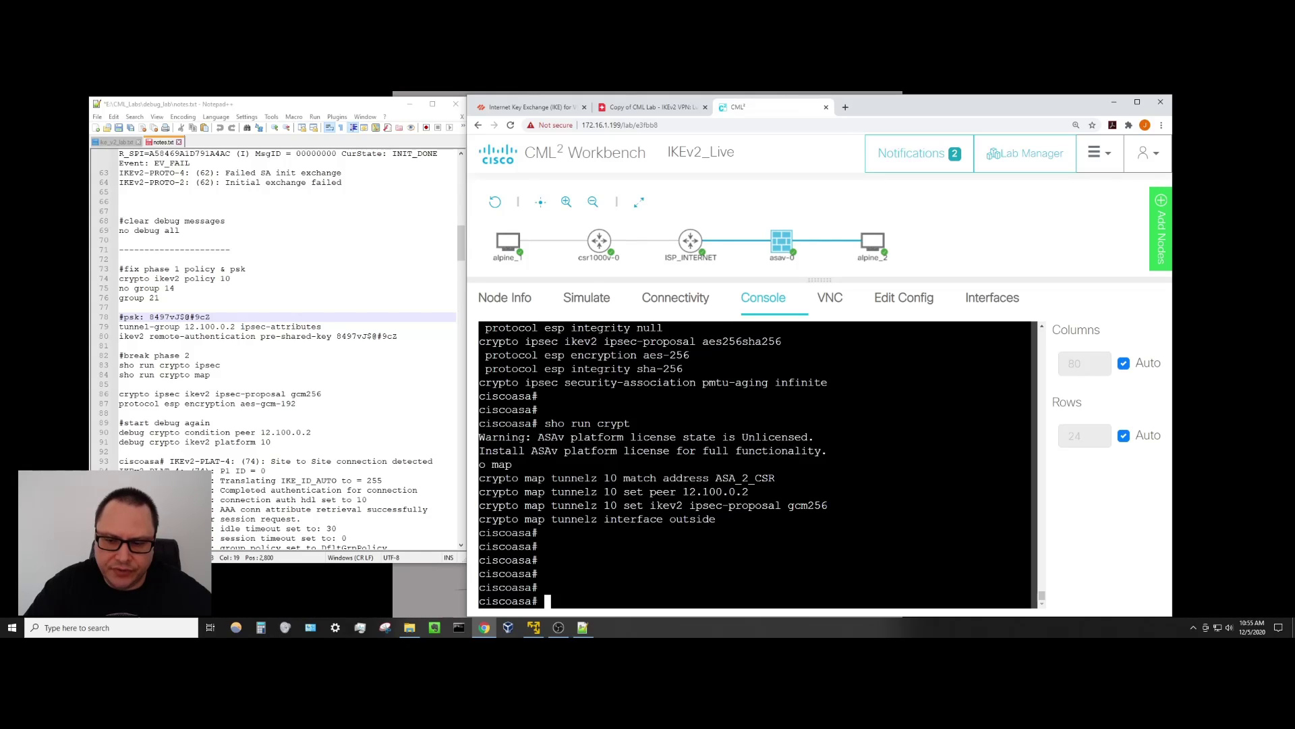
drag(834, 505, 927, 505)
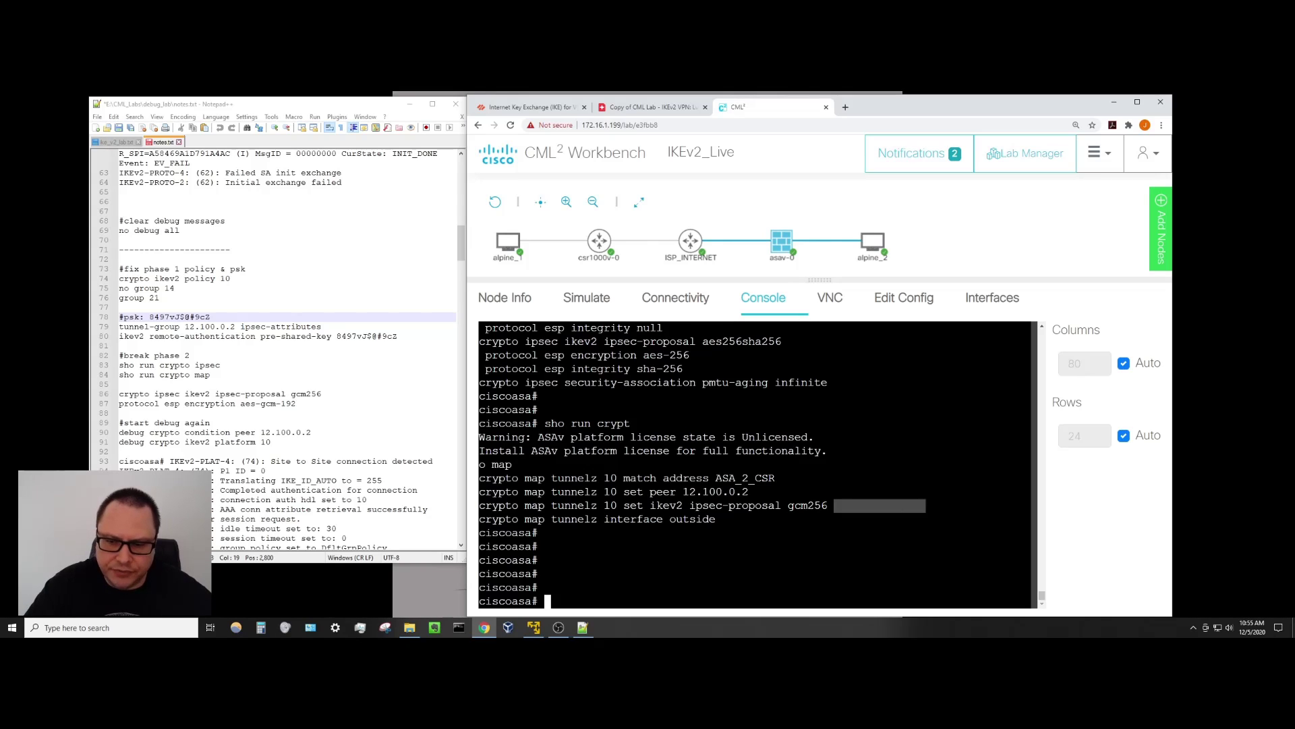
drag(829, 505, 788, 506)
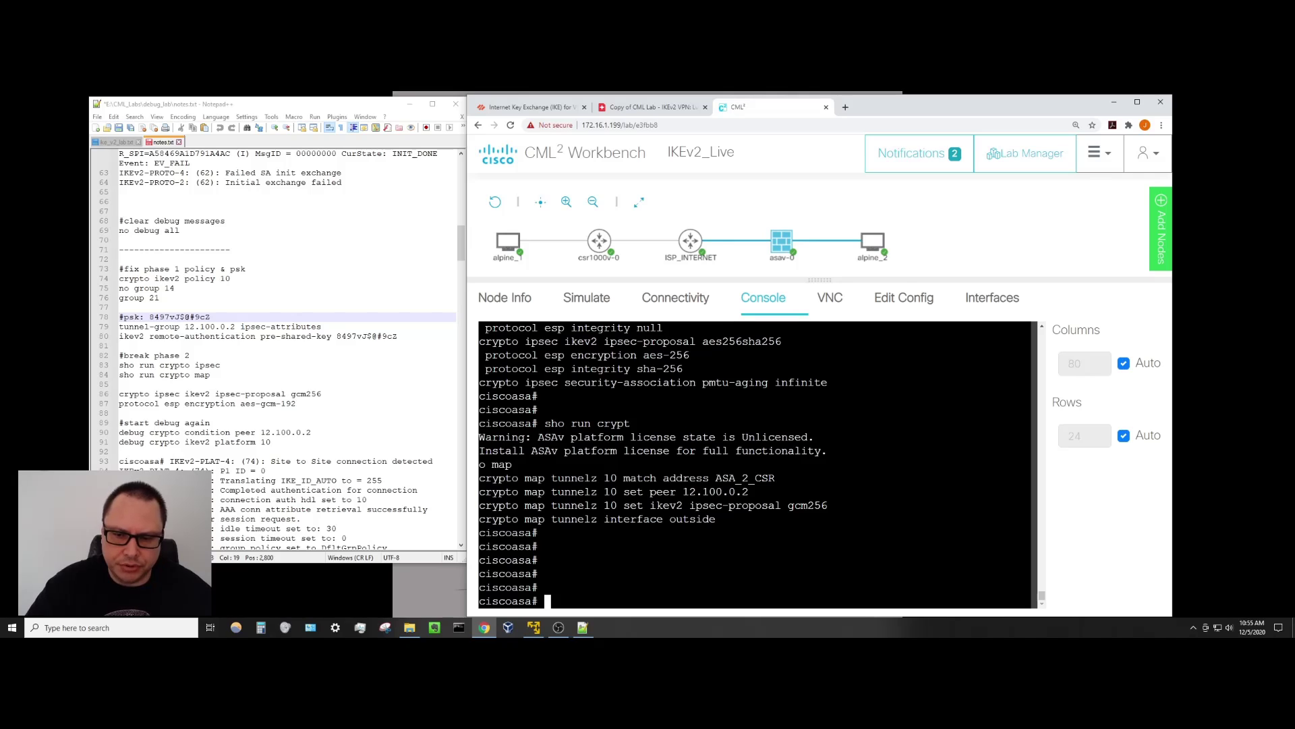
drag(788, 505, 828, 505)
click(798, 507)
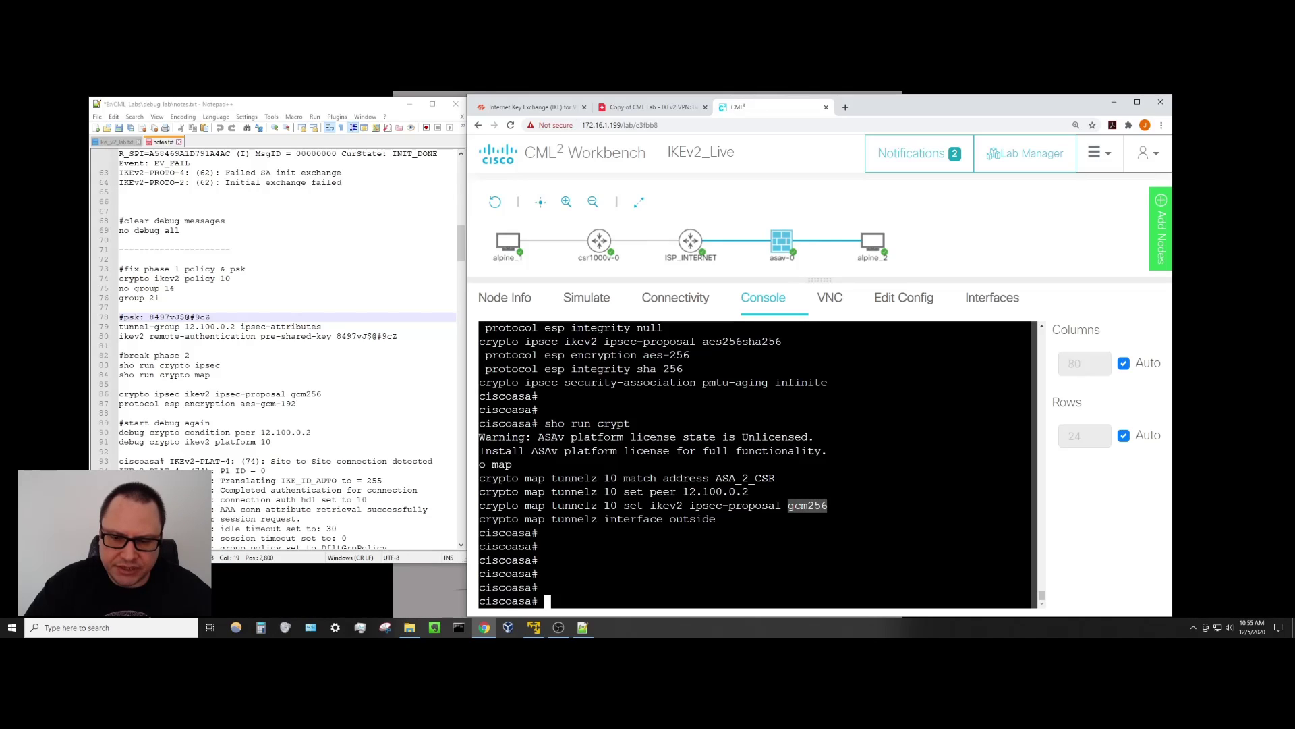
click(828, 505)
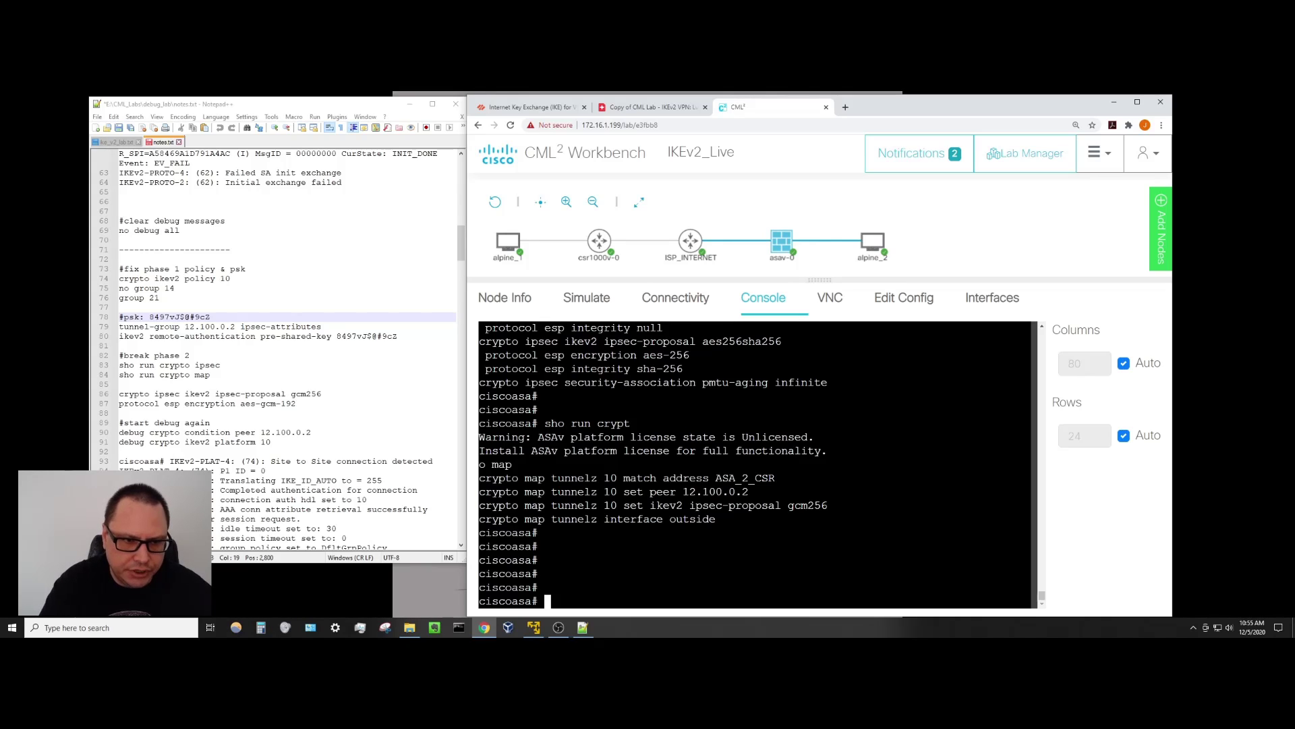
Enter global configuration mode and run "crypto ipsec ikev2 ipsec-proposal gcm256" copied from the notes.
text(conf)
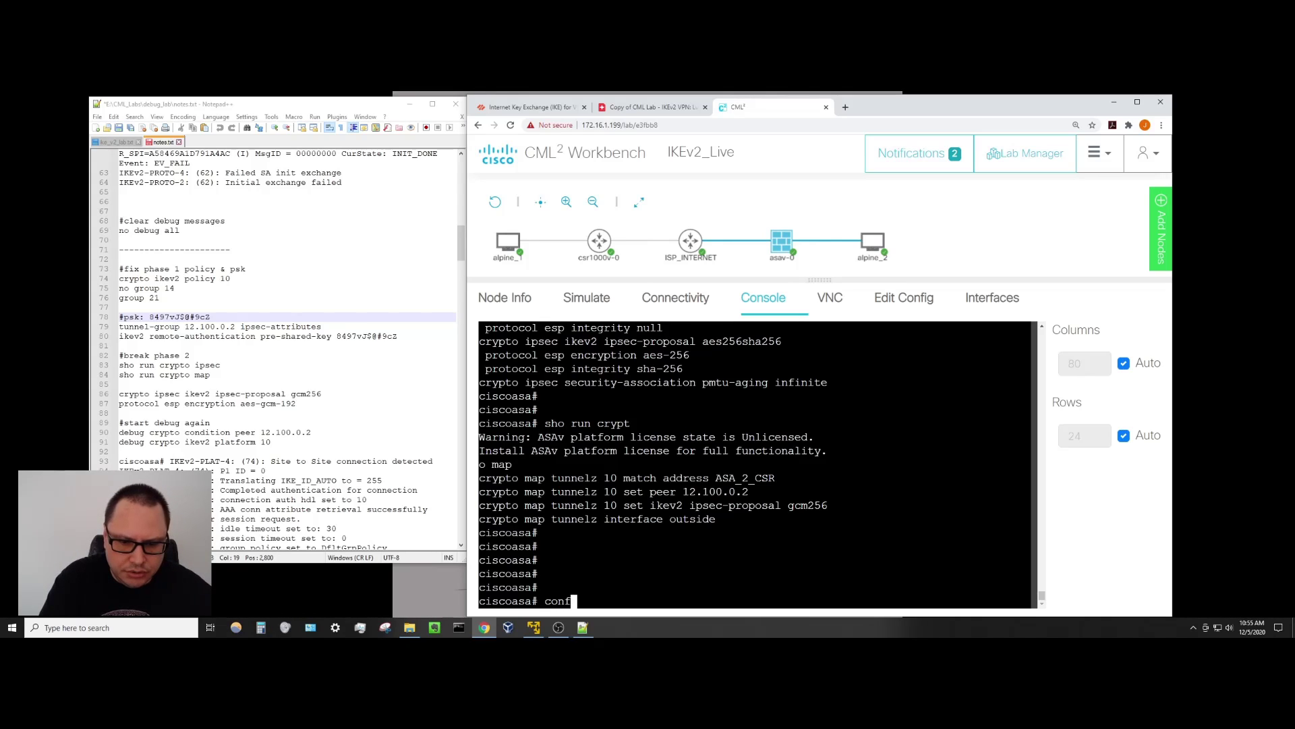
text(ig t)
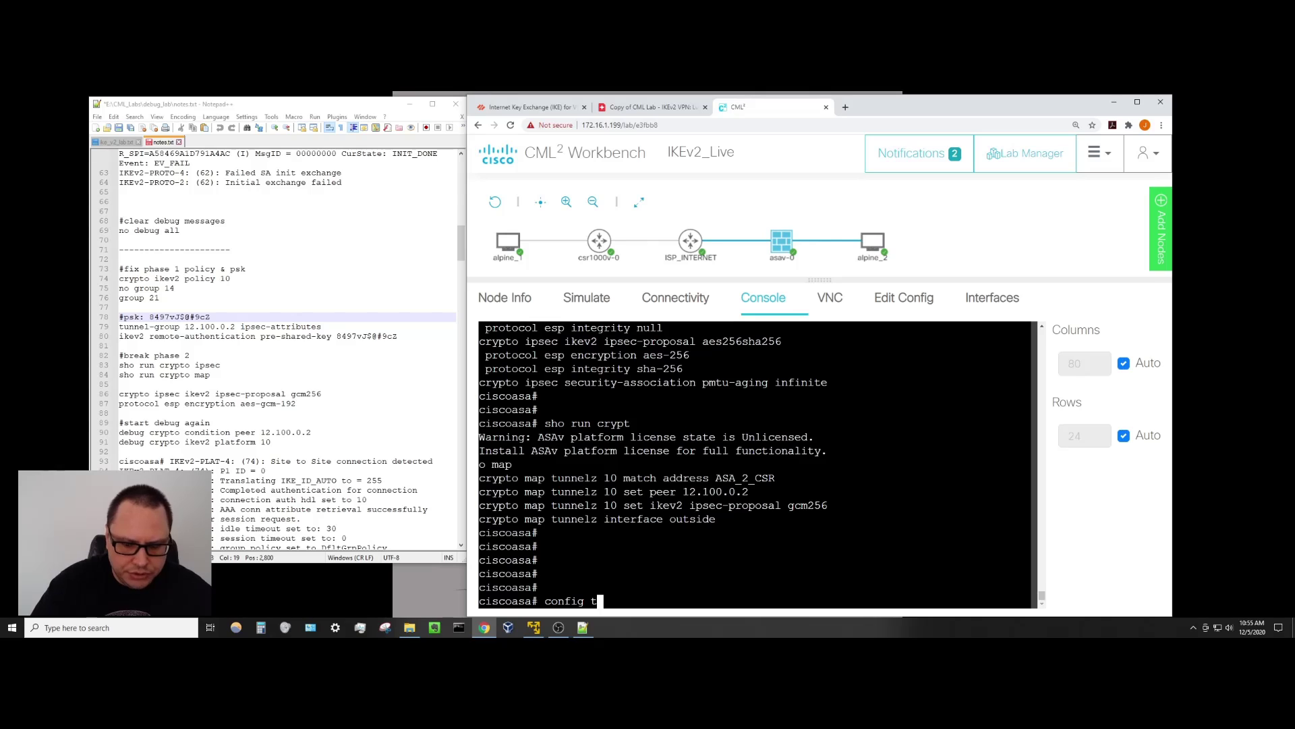
key(Return)
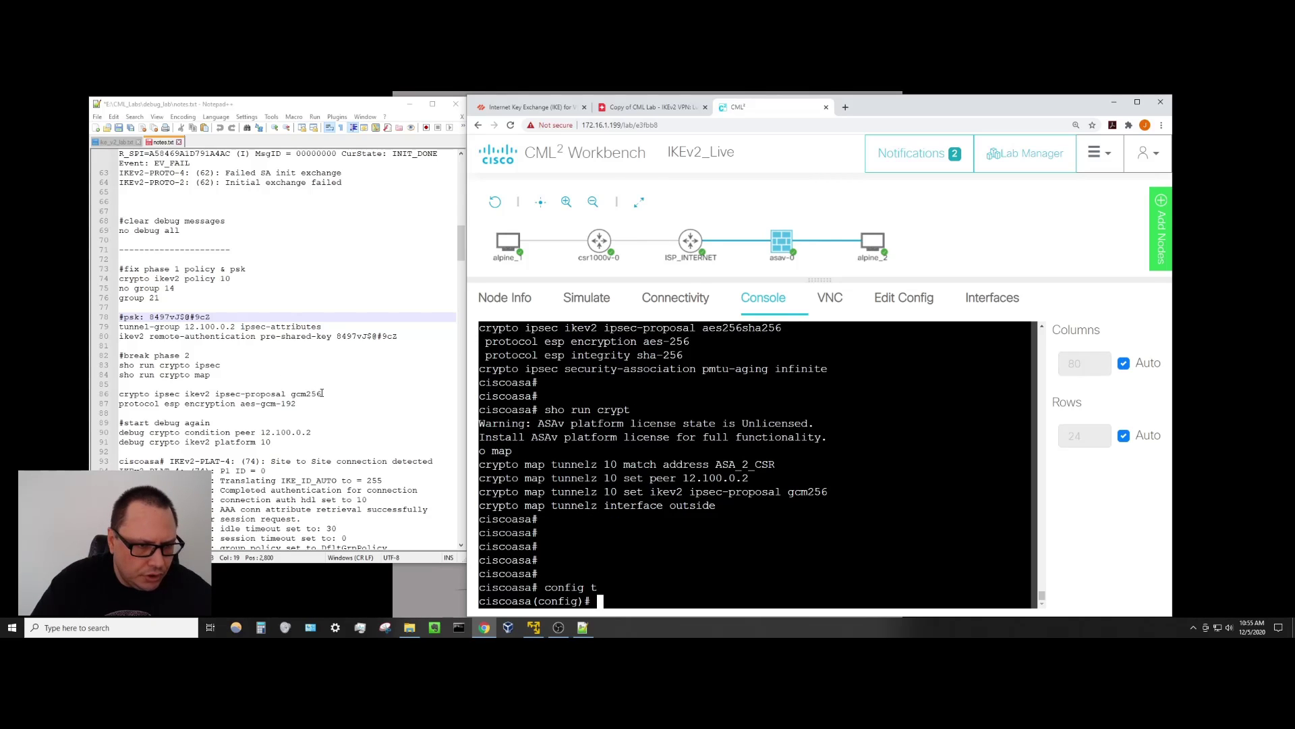
drag(322, 392, 120, 394)
right_click(162, 395)
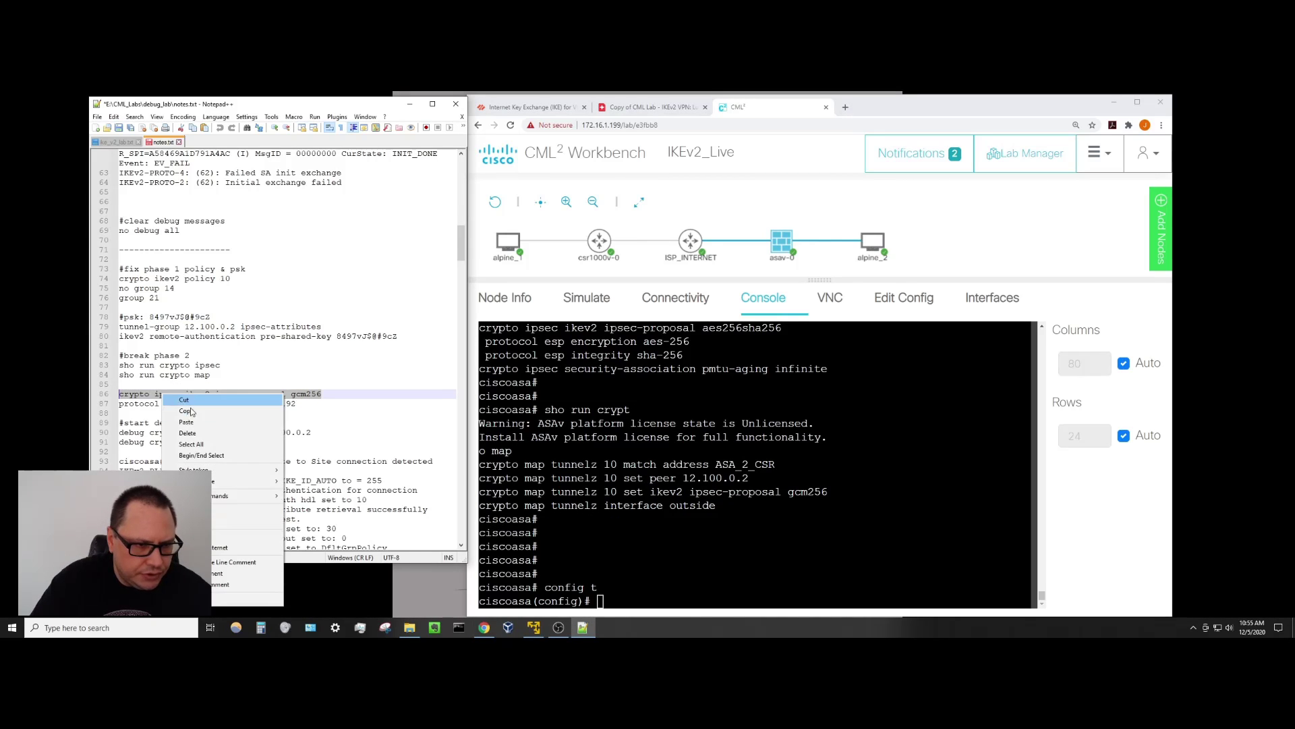
click(186, 410)
click(612, 445)
right_click(613, 445)
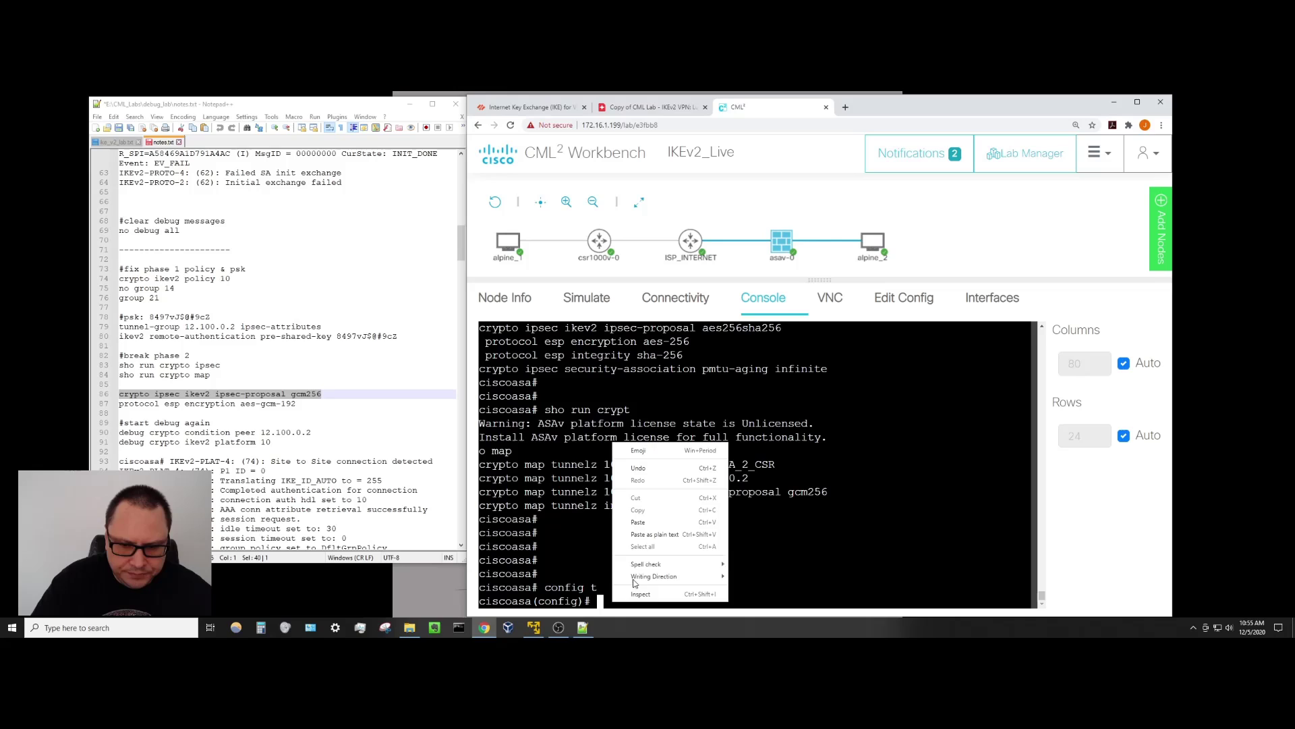
click(640, 522)
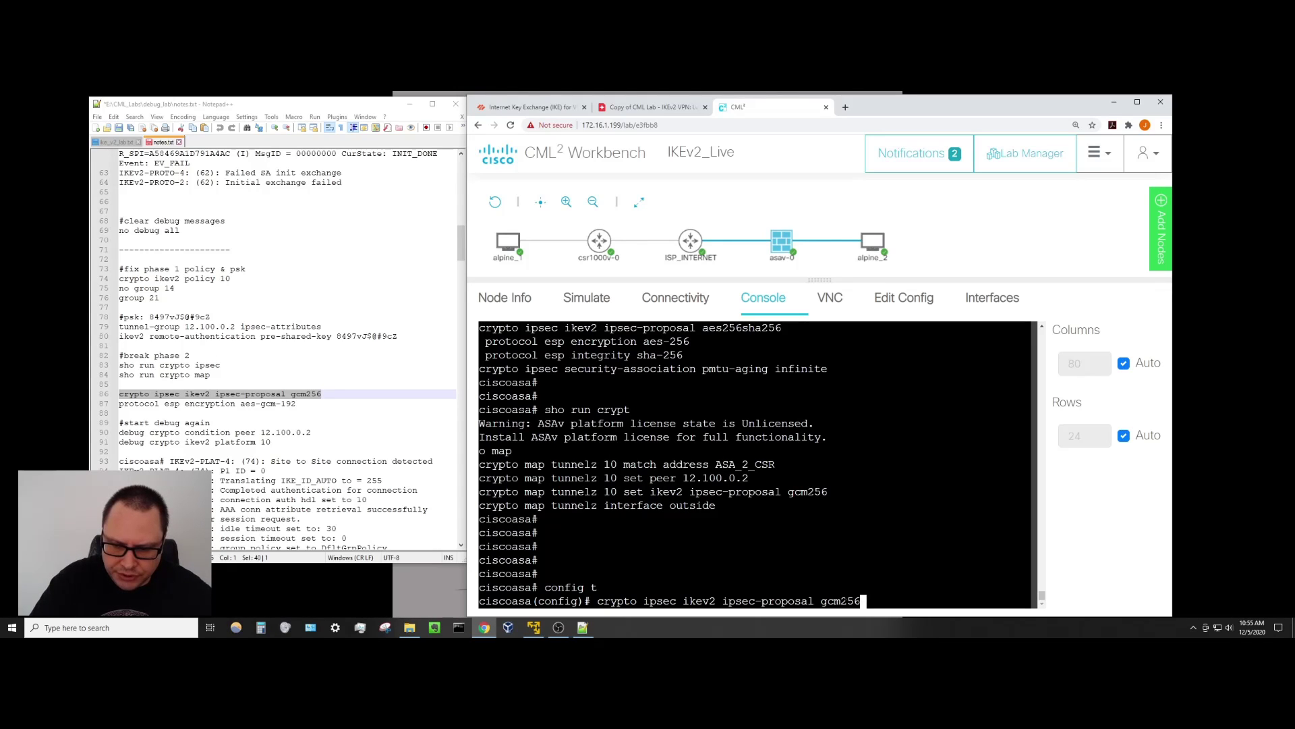
key(Return)
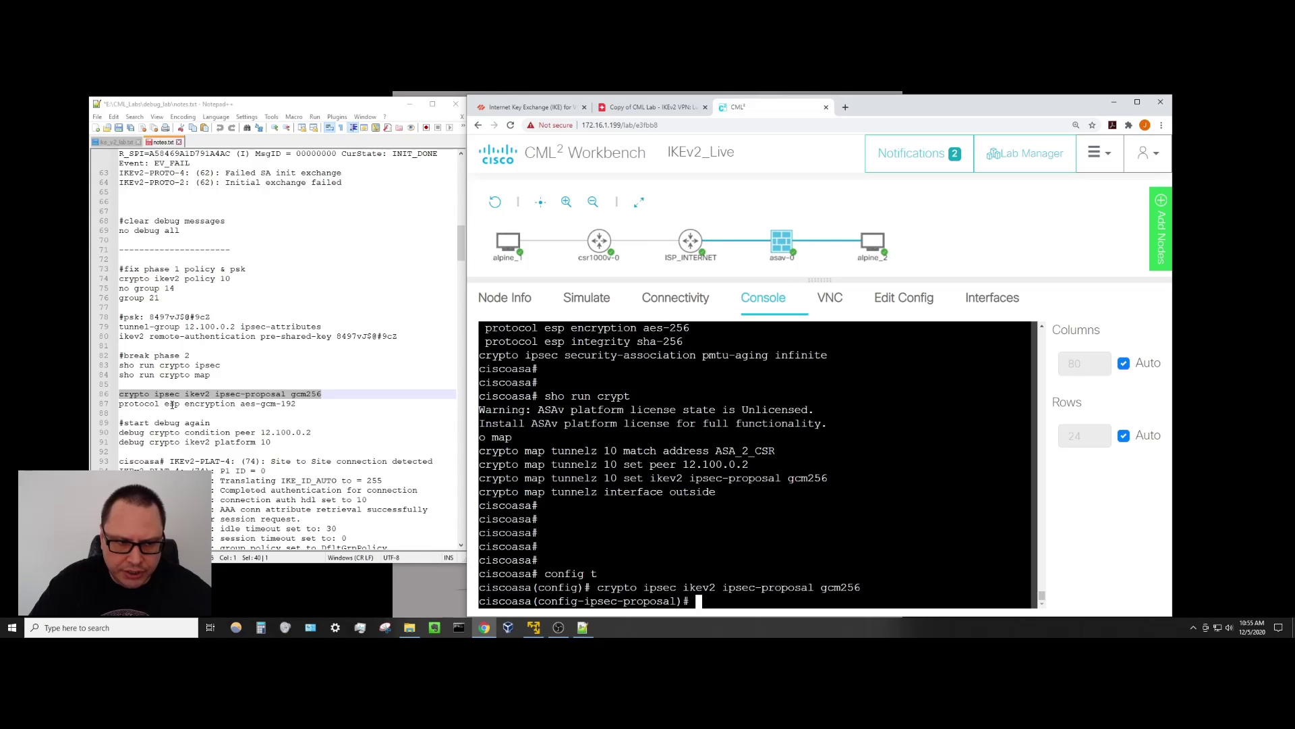
Set the proposal's encryption with "protocol esp encryption aes-gcm-192" copied from the notes, and exit the proposal's configuration mode.
click(307, 393)
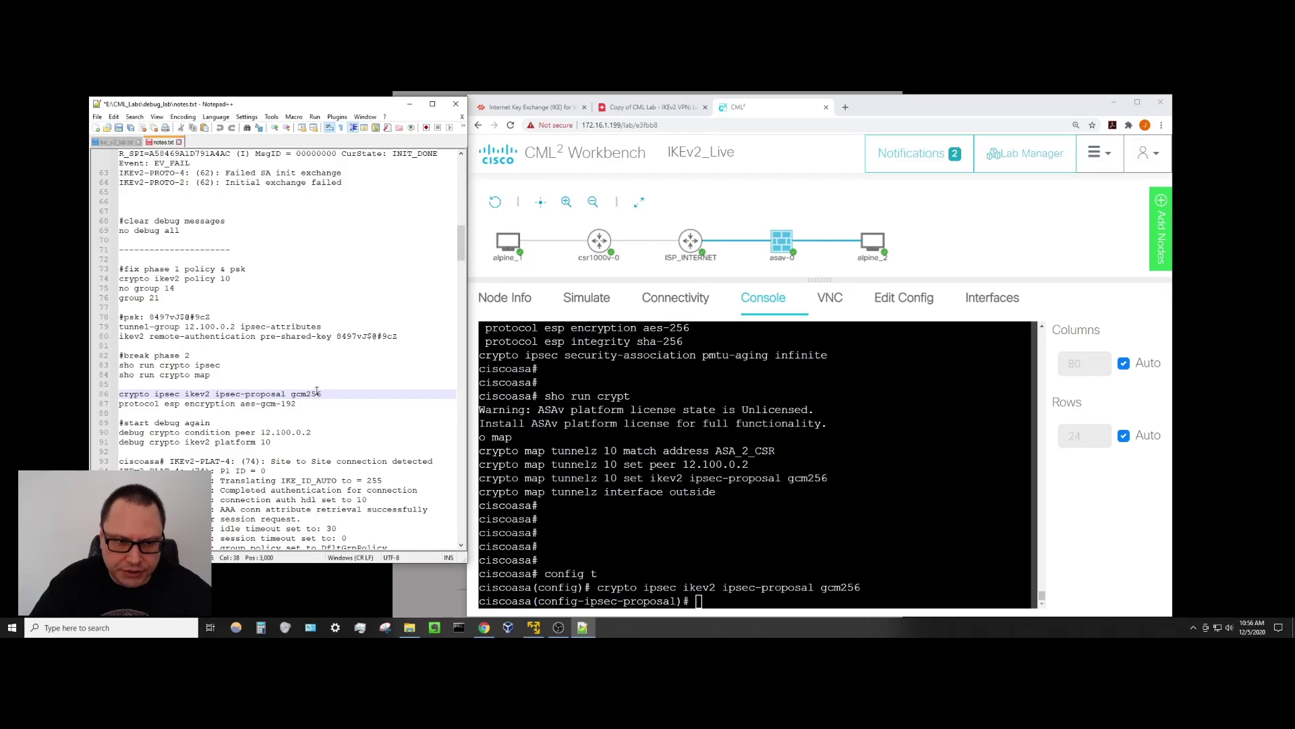
click(297, 403)
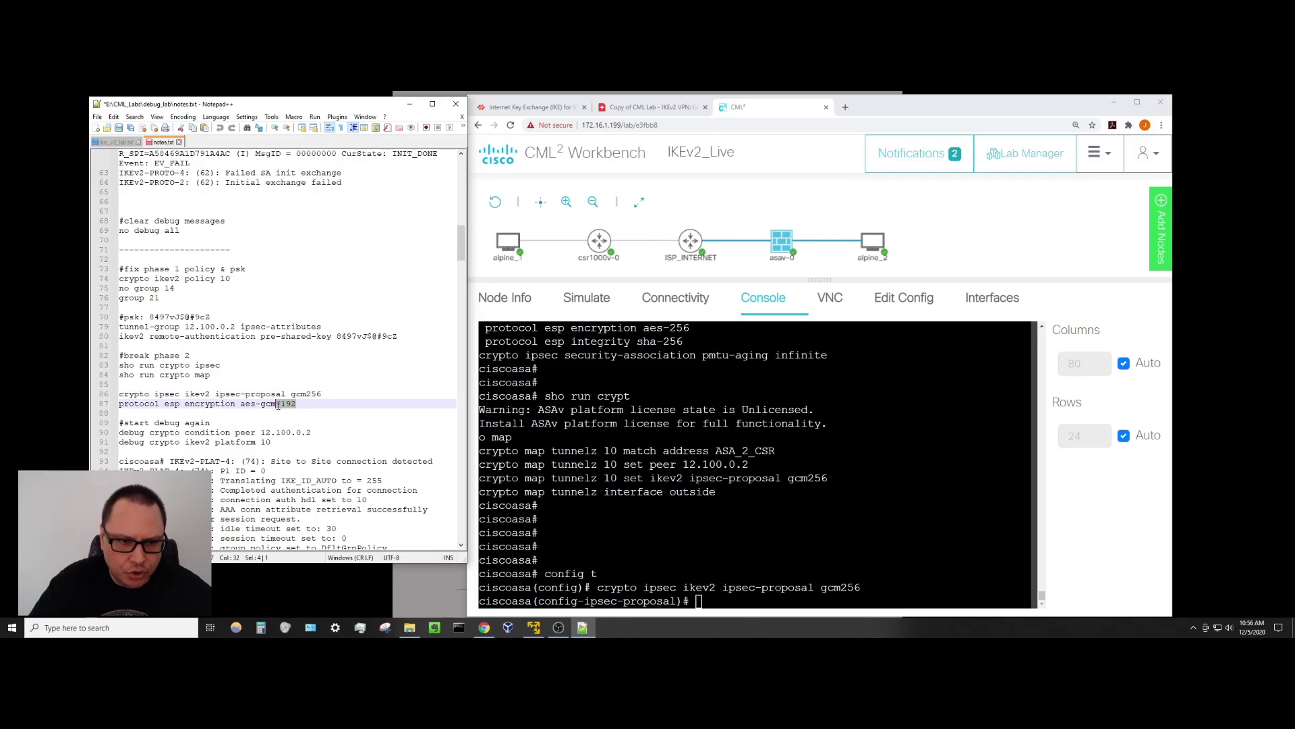
click(293, 405)
drag(300, 405, 119, 405)
right_click(127, 406)
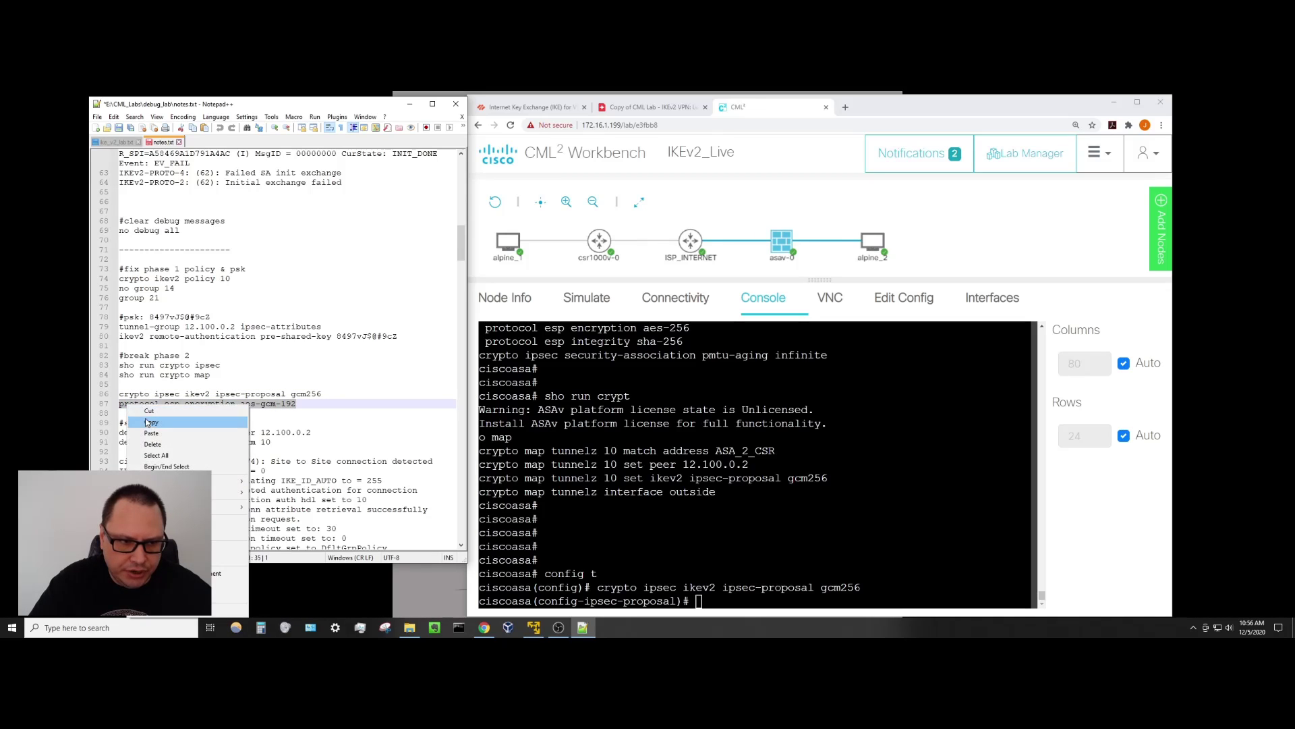
click(150, 422)
key(alt+Tab)
right_click(698, 603)
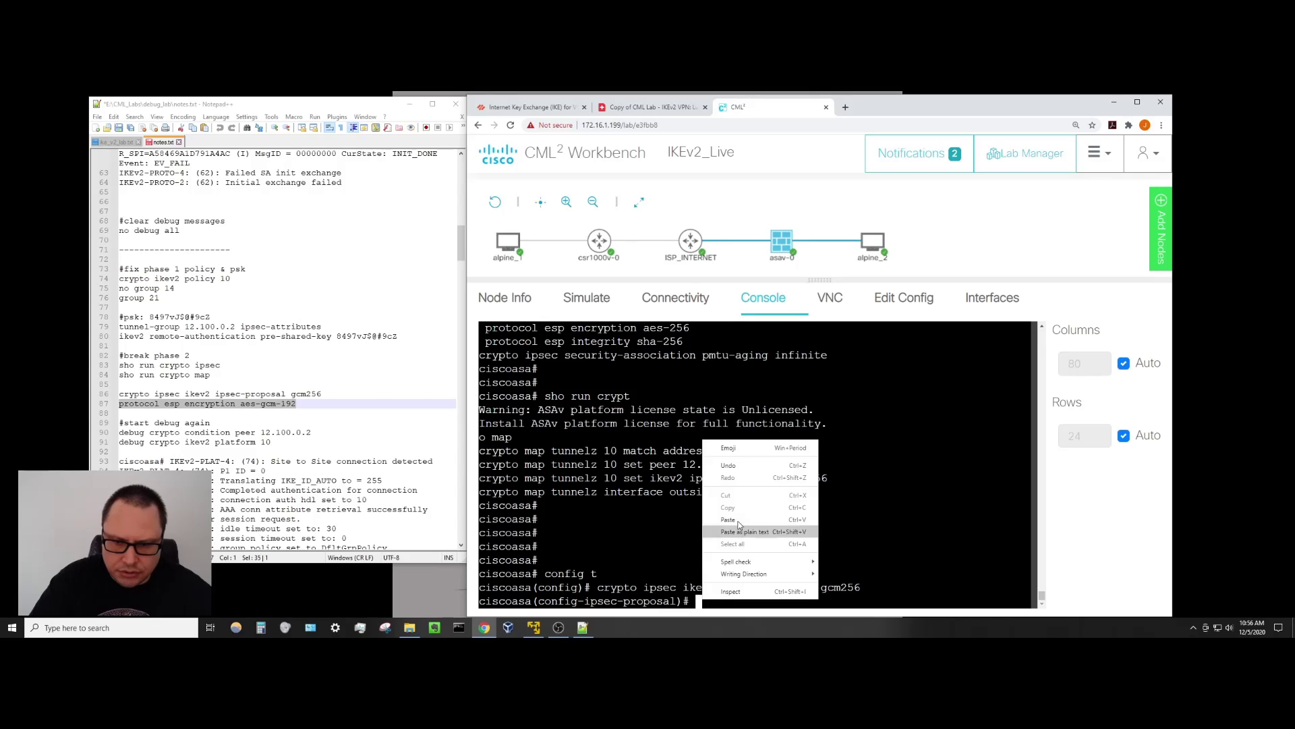
click(741, 514)
key(Return)
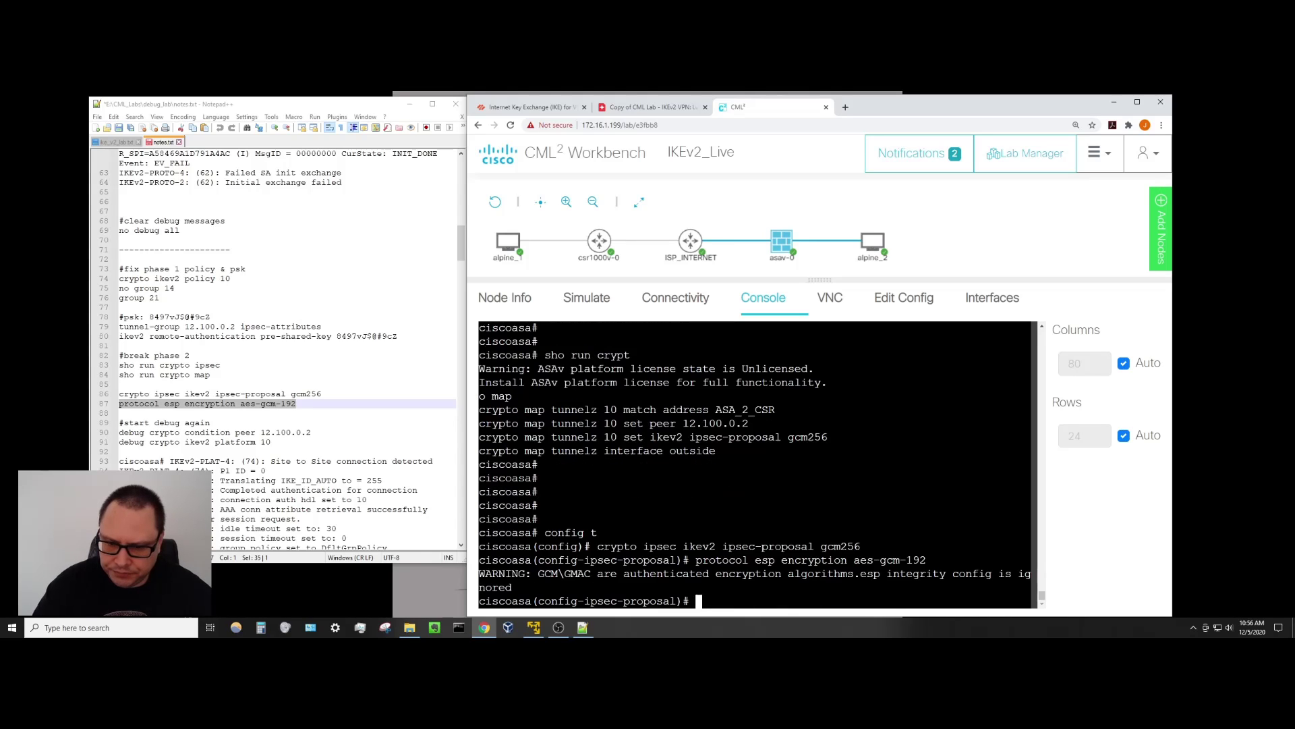
key(Return)
key(Return)
key(Return)
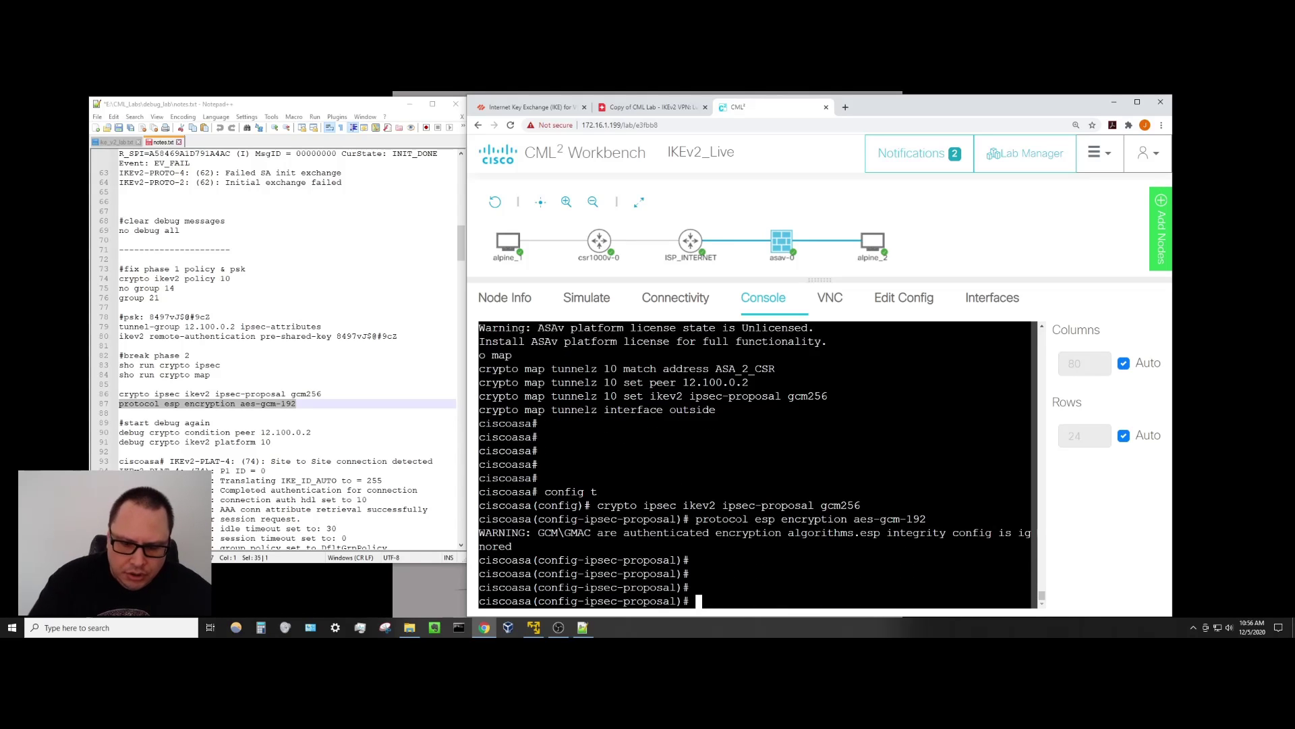
text(e)
text(xit)
key(Return)
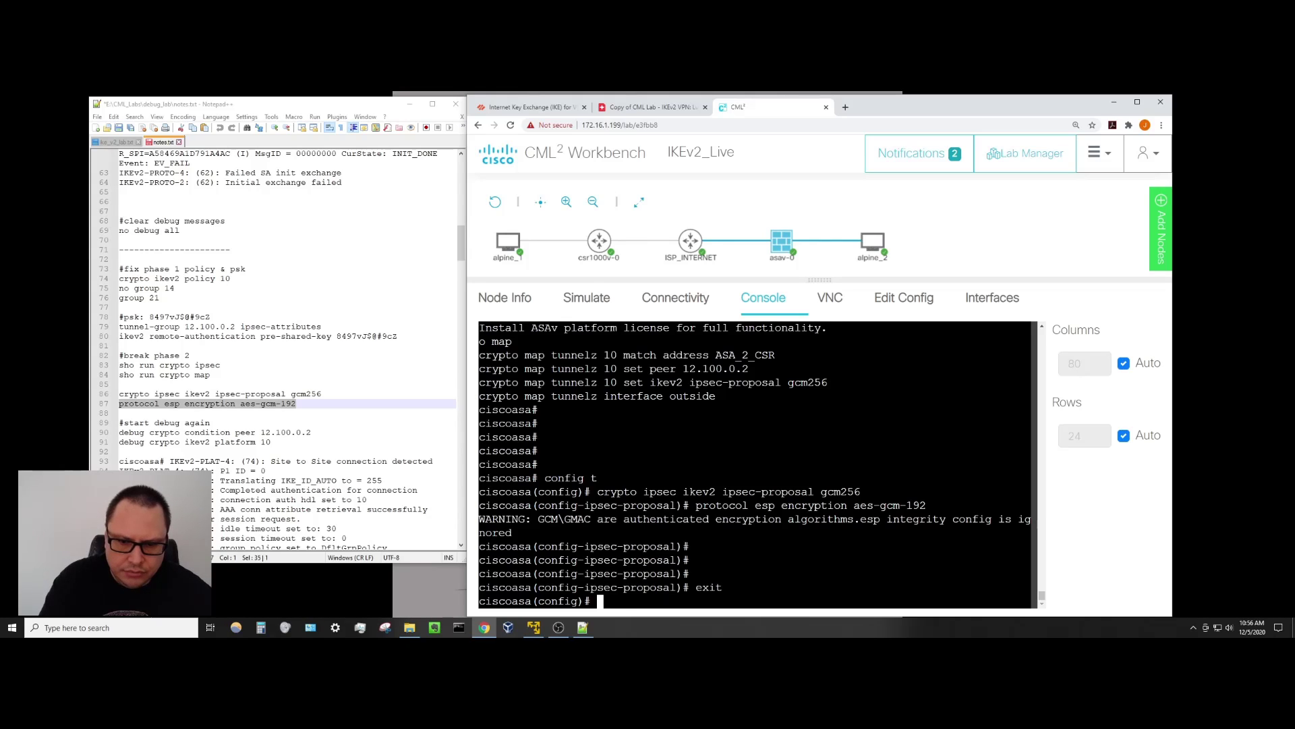
Run "sho run crypto map" from configuration mode and highlight the proposal name on the tunnelz ipsec-proposal line.
text(sho run )
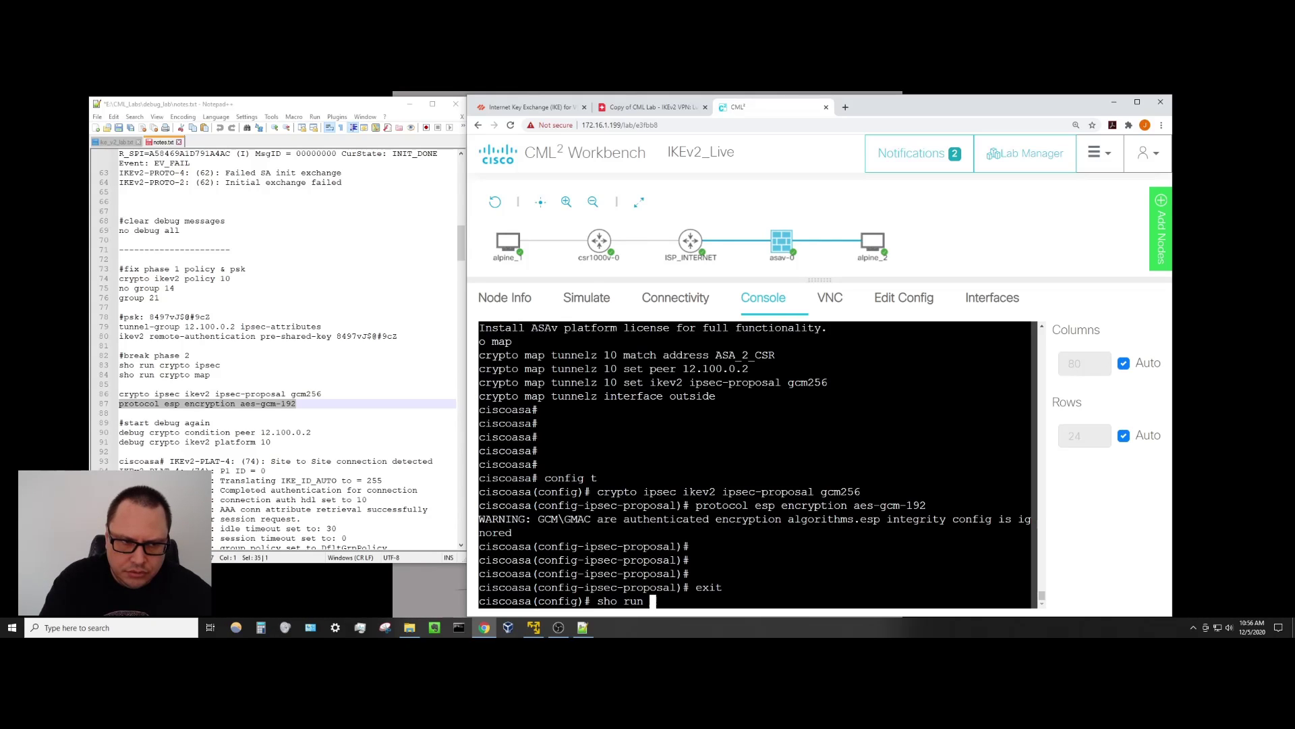
text(crypto map)
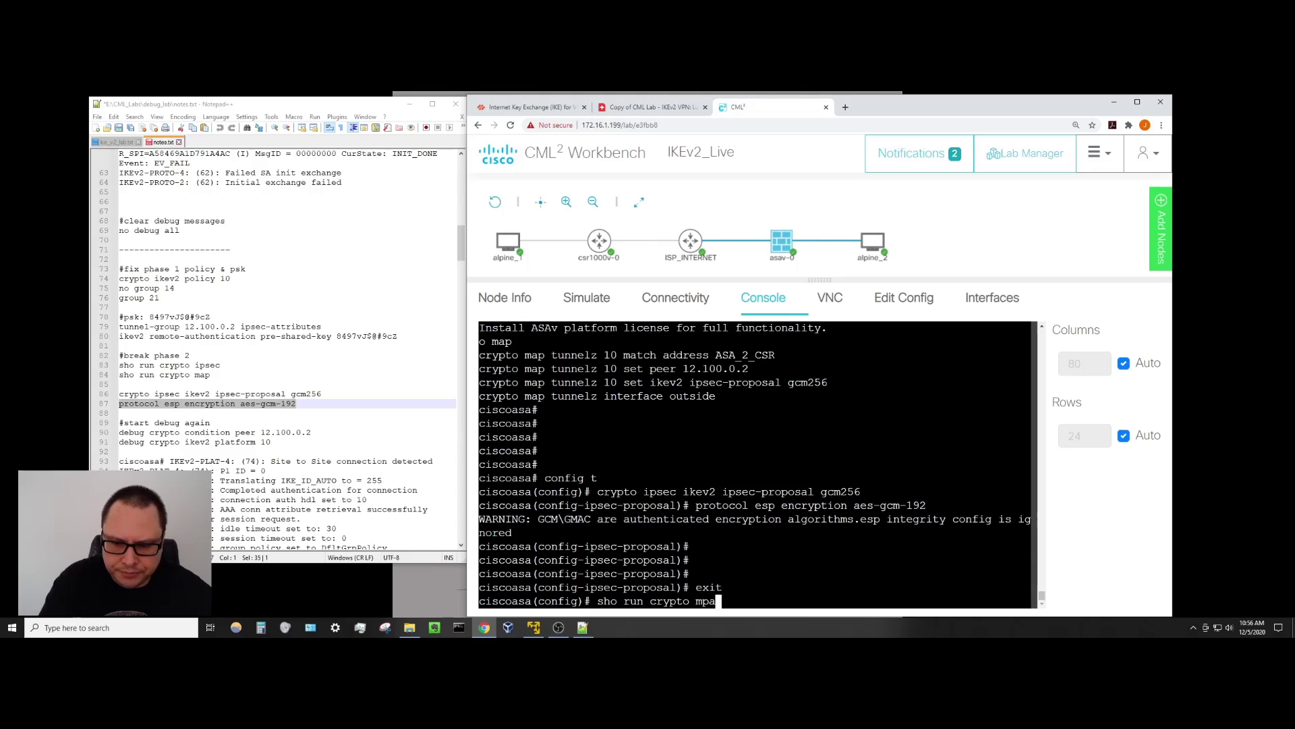
key(Return)
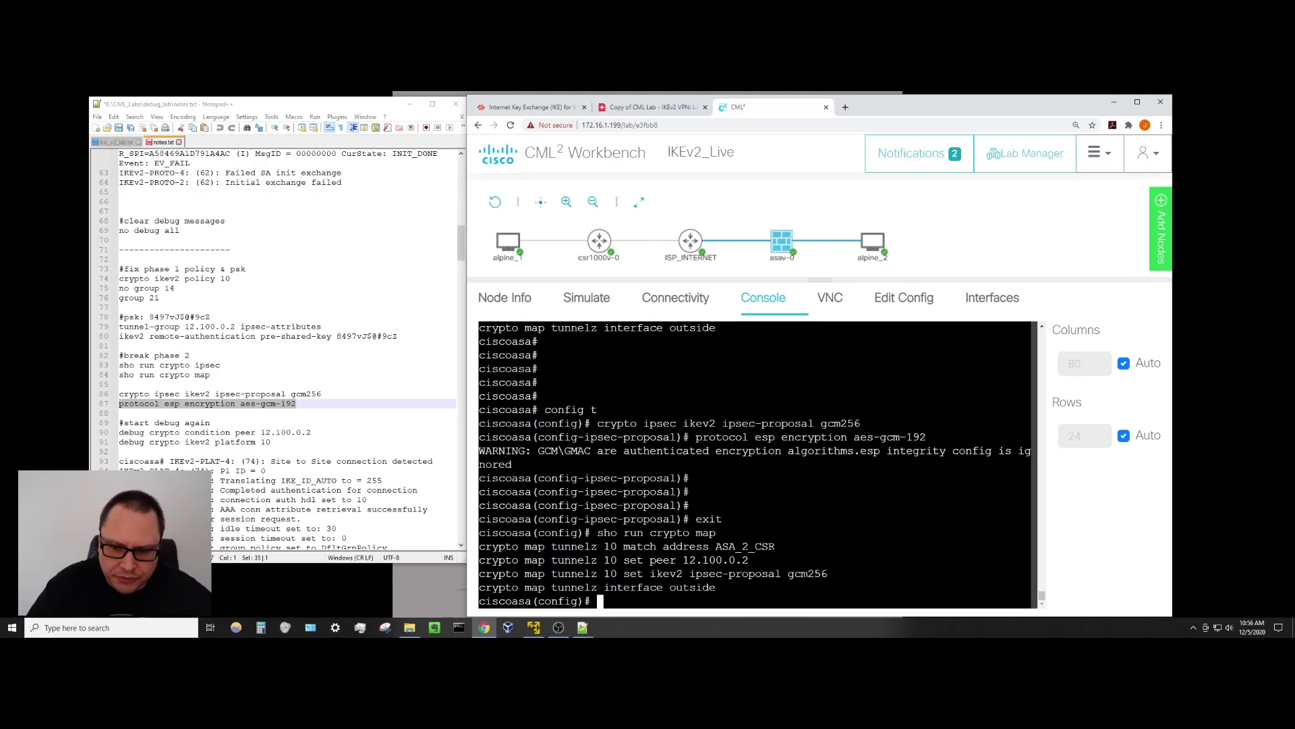
drag(787, 573, 828, 574)
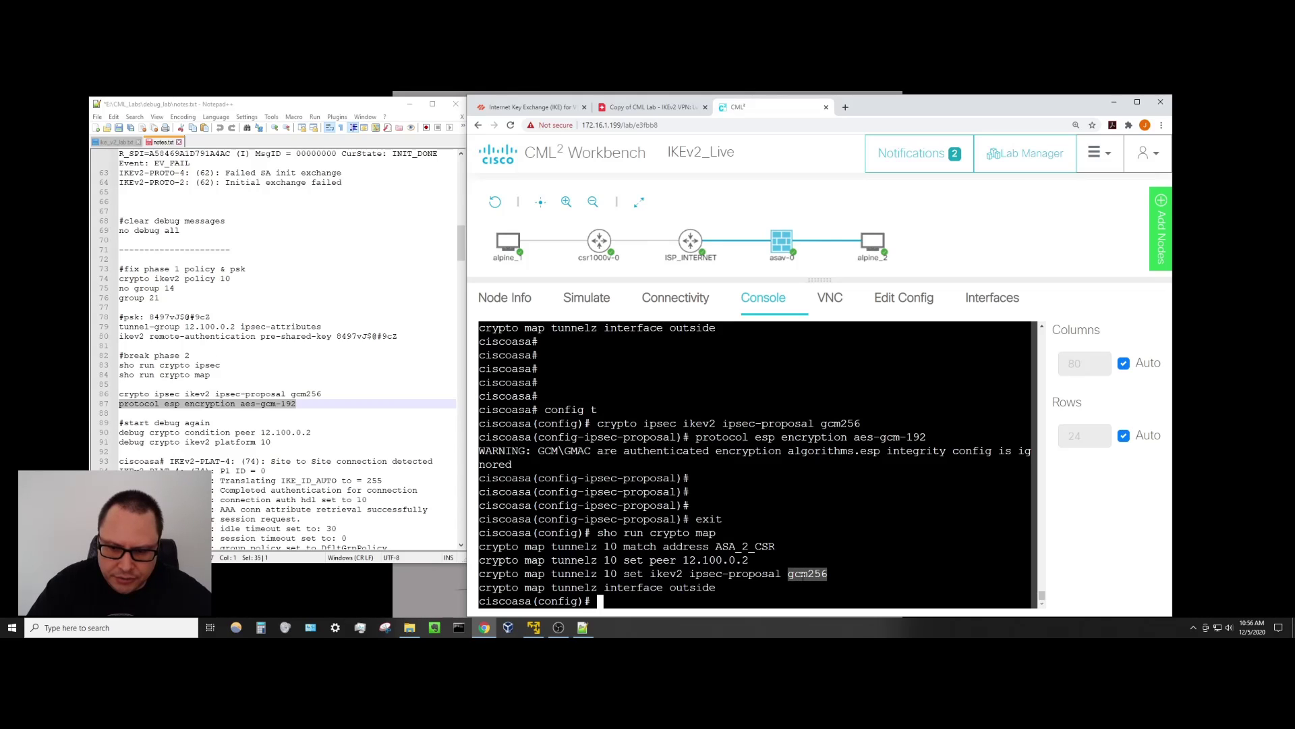
Check the available options of "sho run crypto ipsec" with "?" and run the command without any modifier.
click(803, 573)
key(Return)
key(Return)
key(Return)
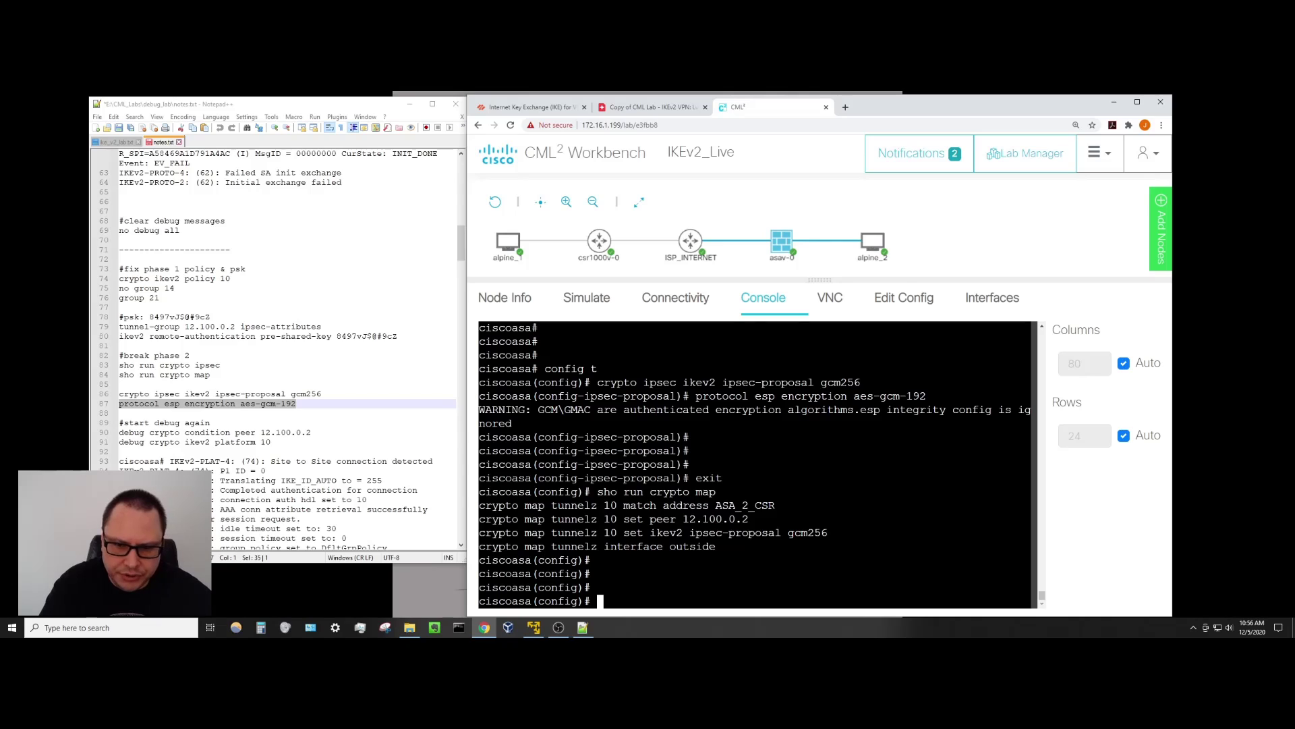
text(sho )
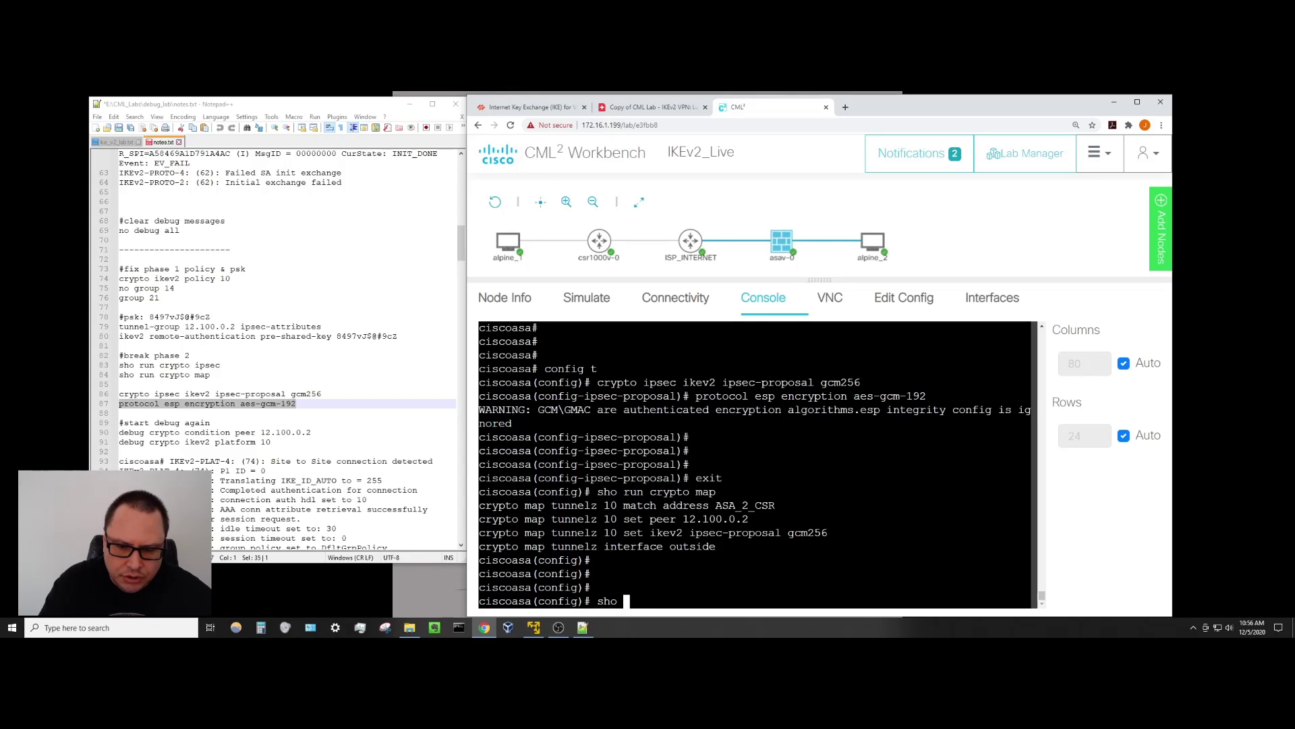
text(run crypto )
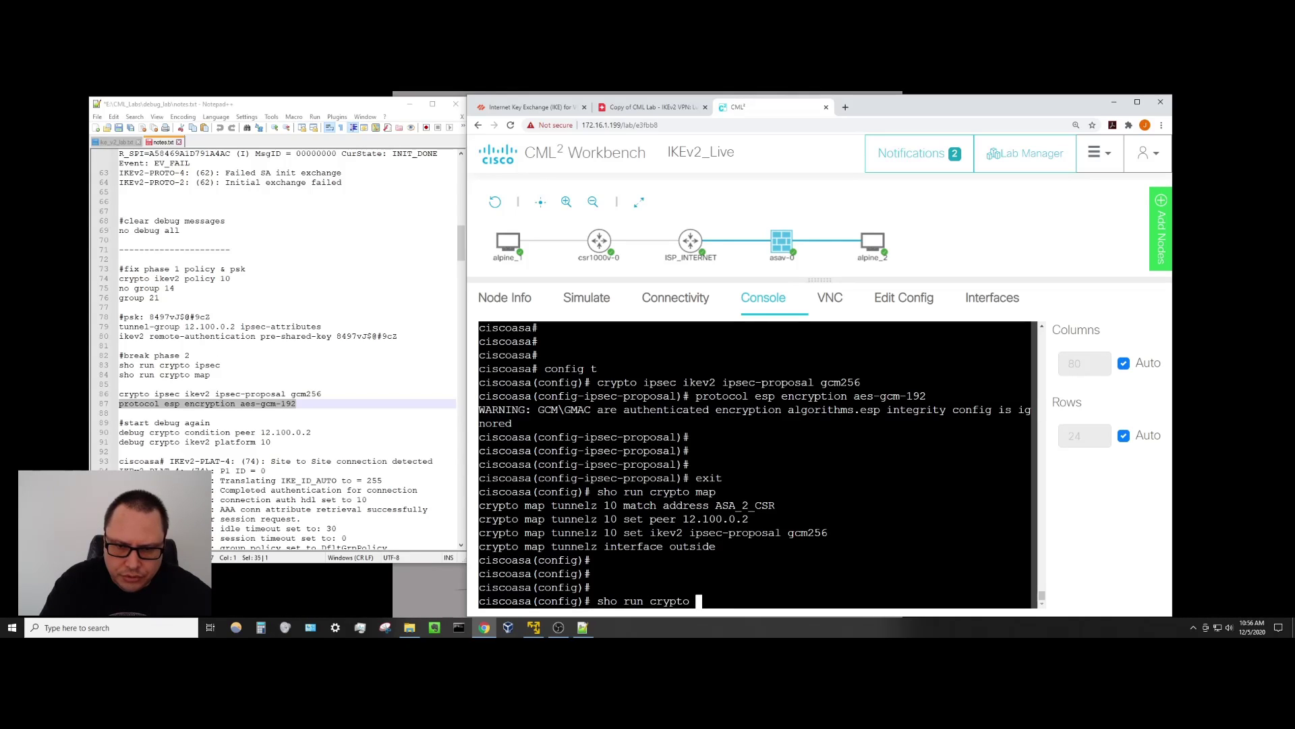
text(ipsec)
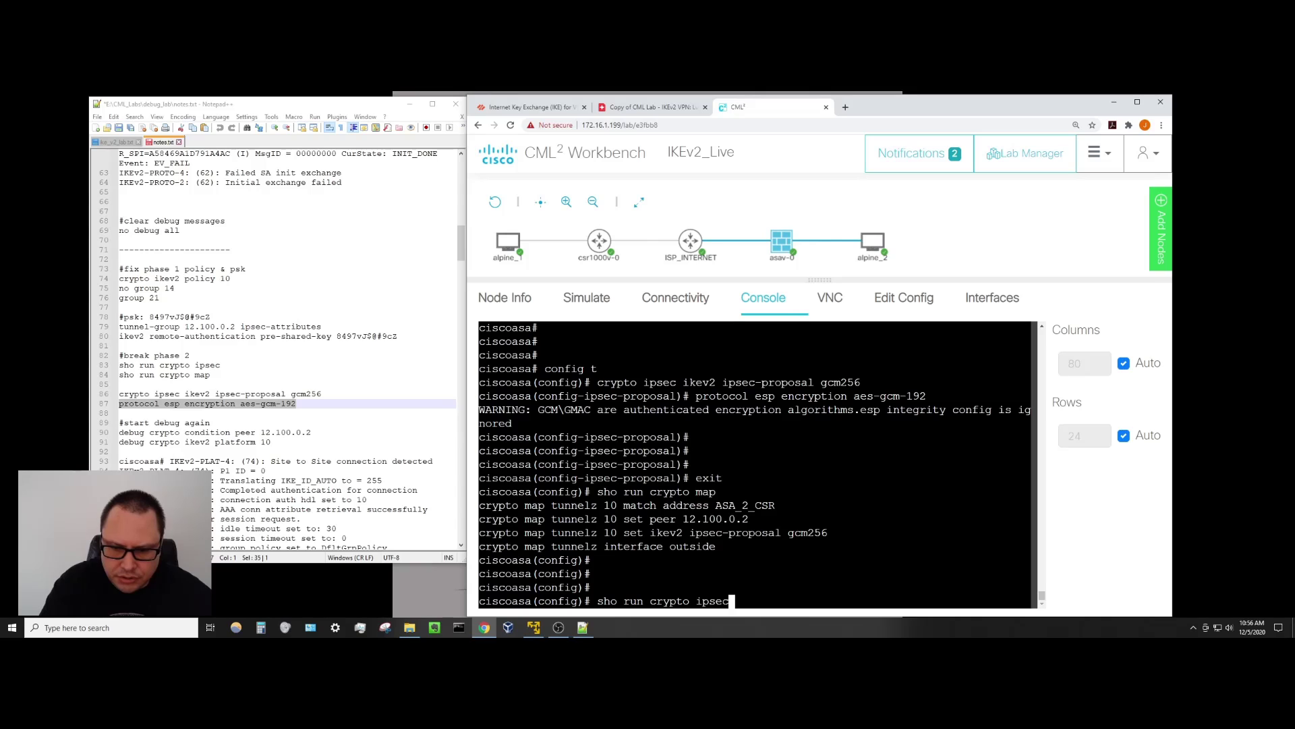
key(Tab)
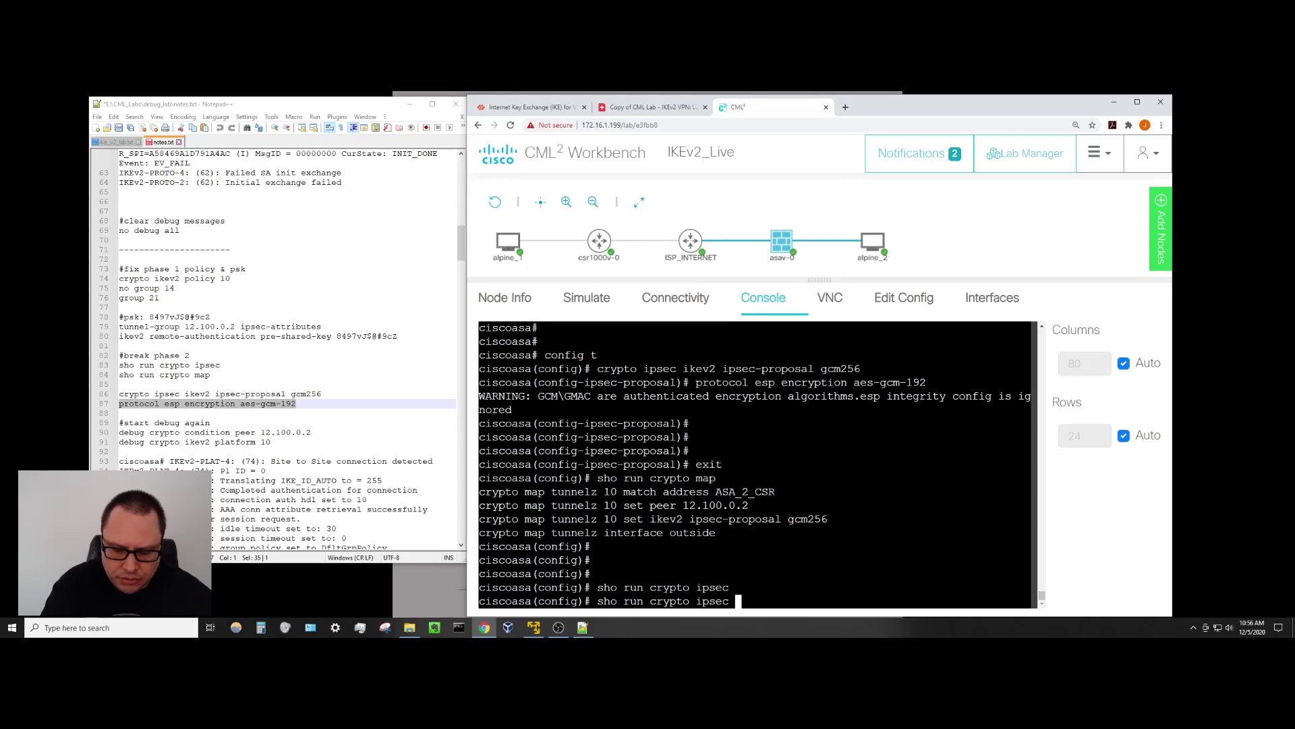
text(?)
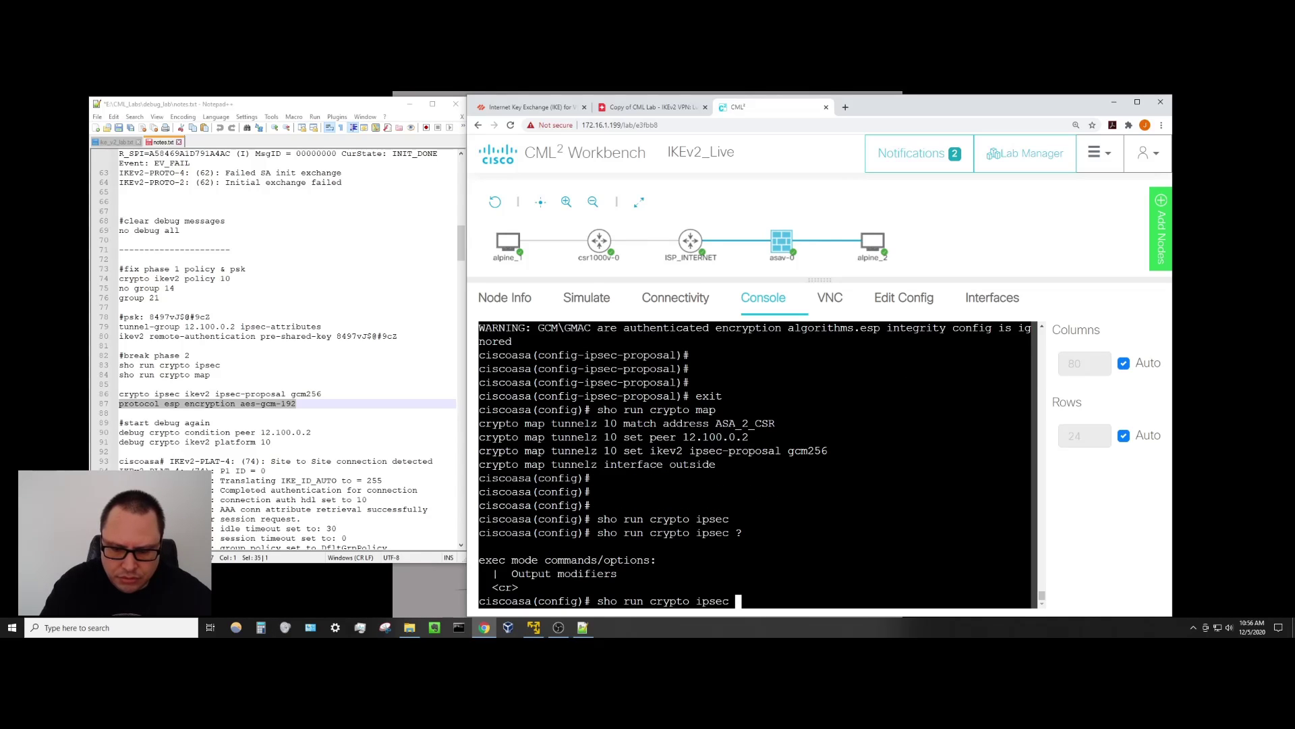
key(Return)
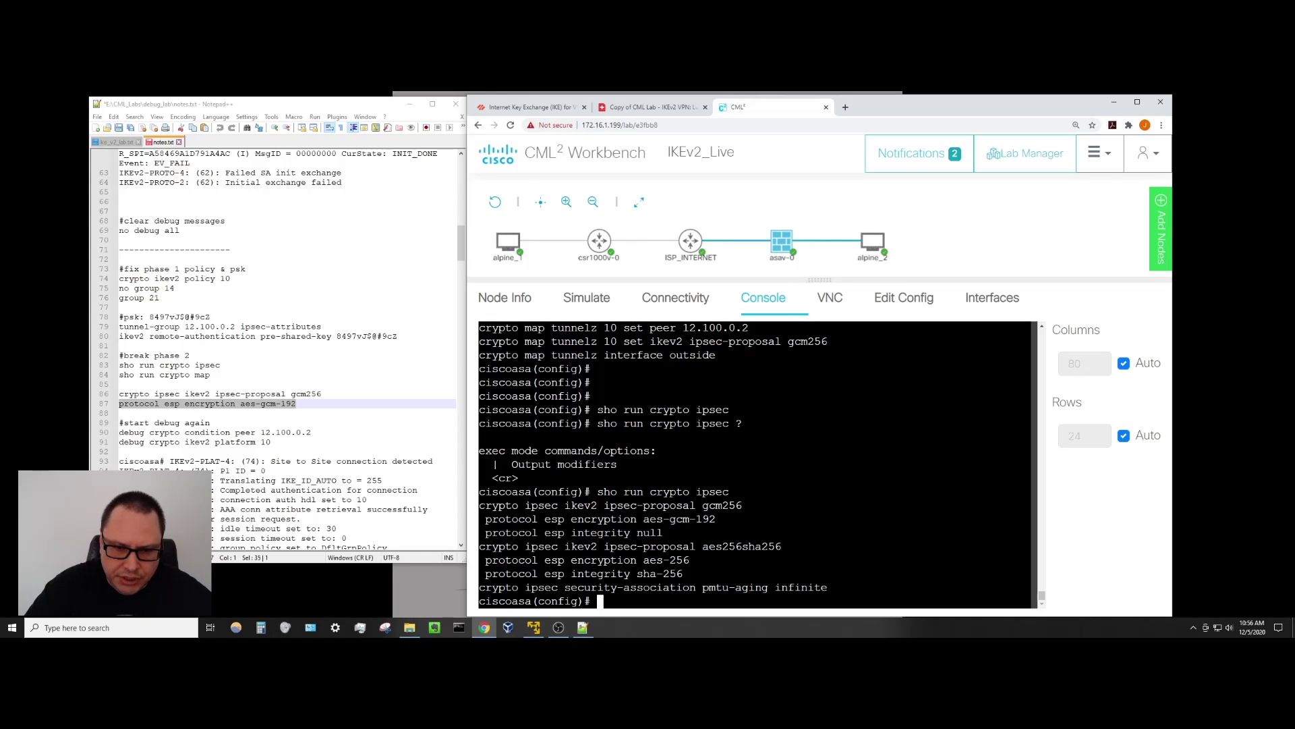
Highlight the ESP encryption setting of the gcm256 IKEv2 ipsec-proposal in the output, and return to an empty prompt.
drag(484, 504, 636, 519)
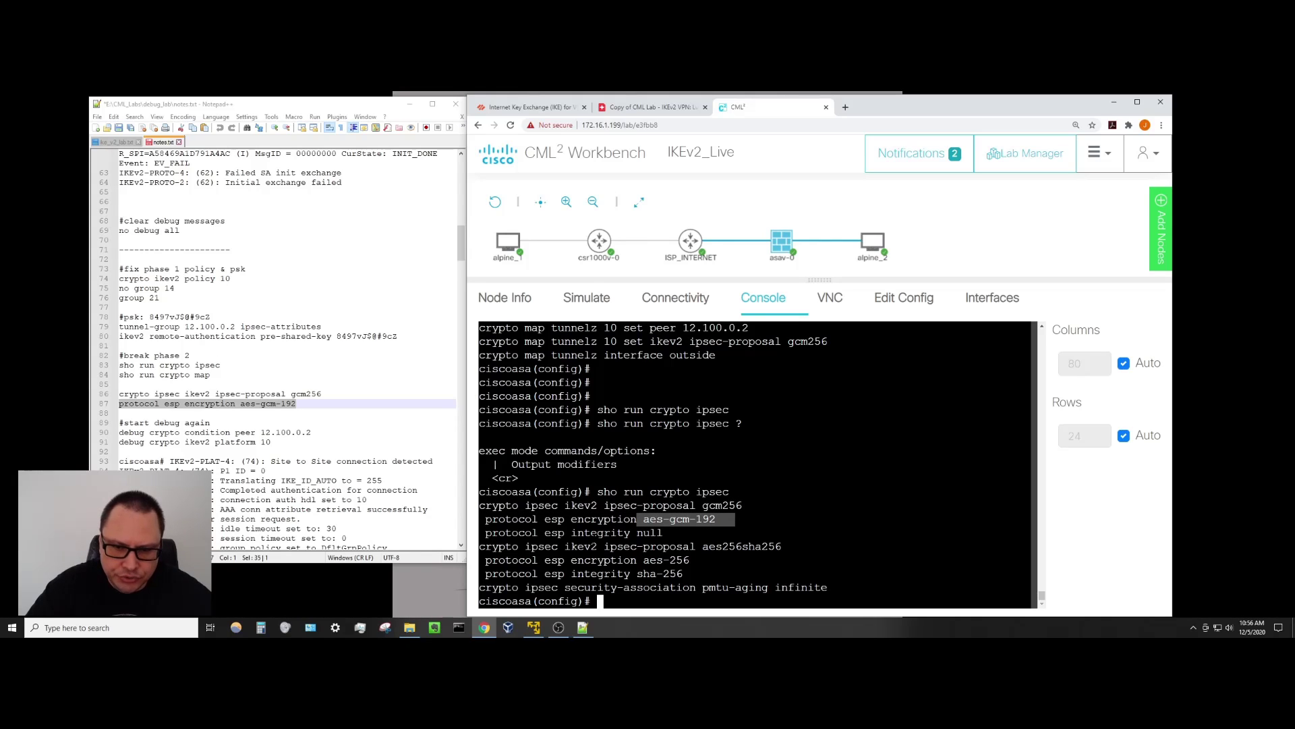
key(Escape)
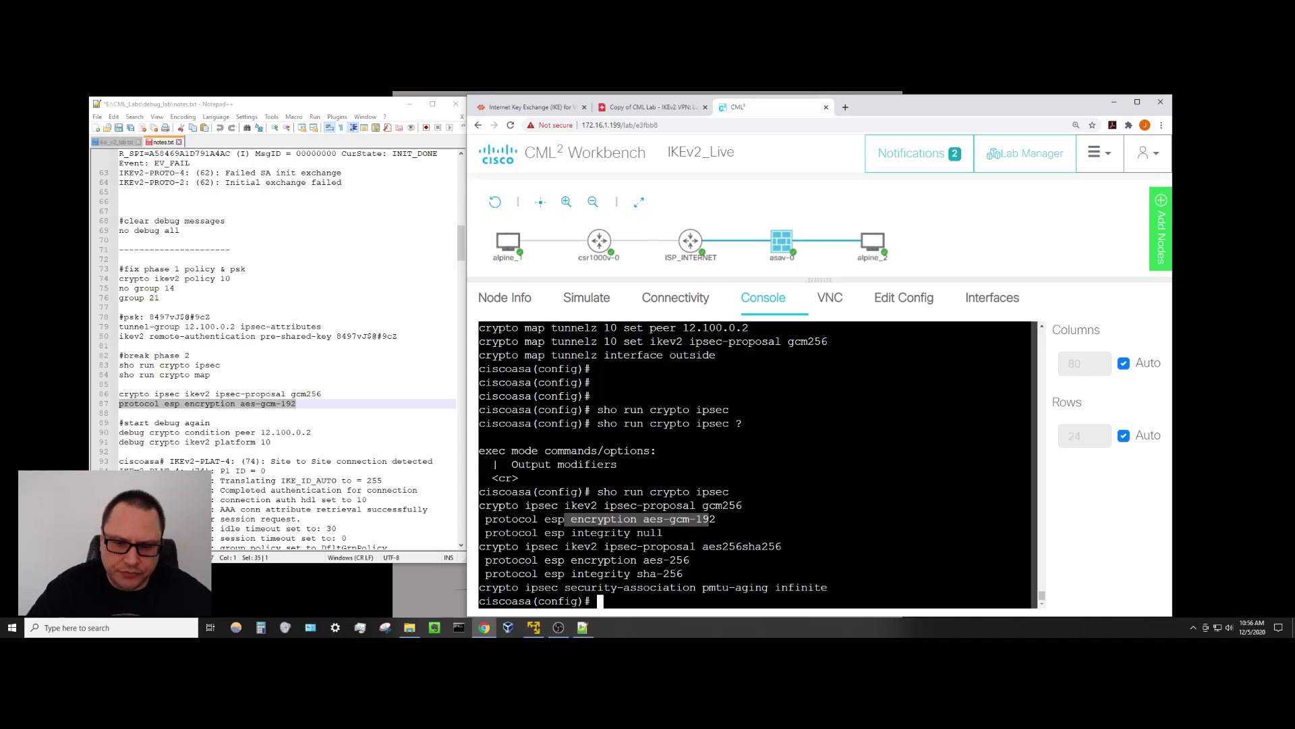
key(Return)
key(Return)
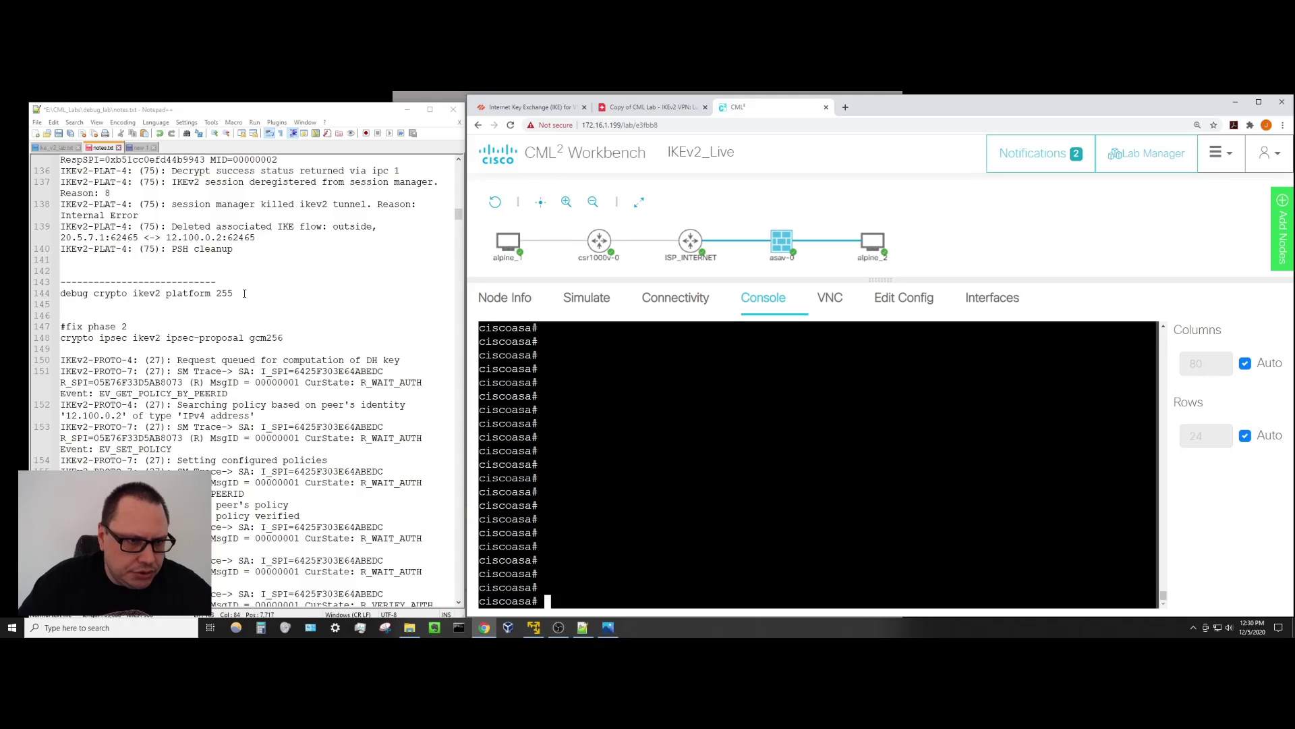
Run "debug crypto ikev2 platform 255" on the ASA, copied from the notes, and add blank prompt lines below it.
drag(244, 292, 59, 293)
right_click(91, 295)
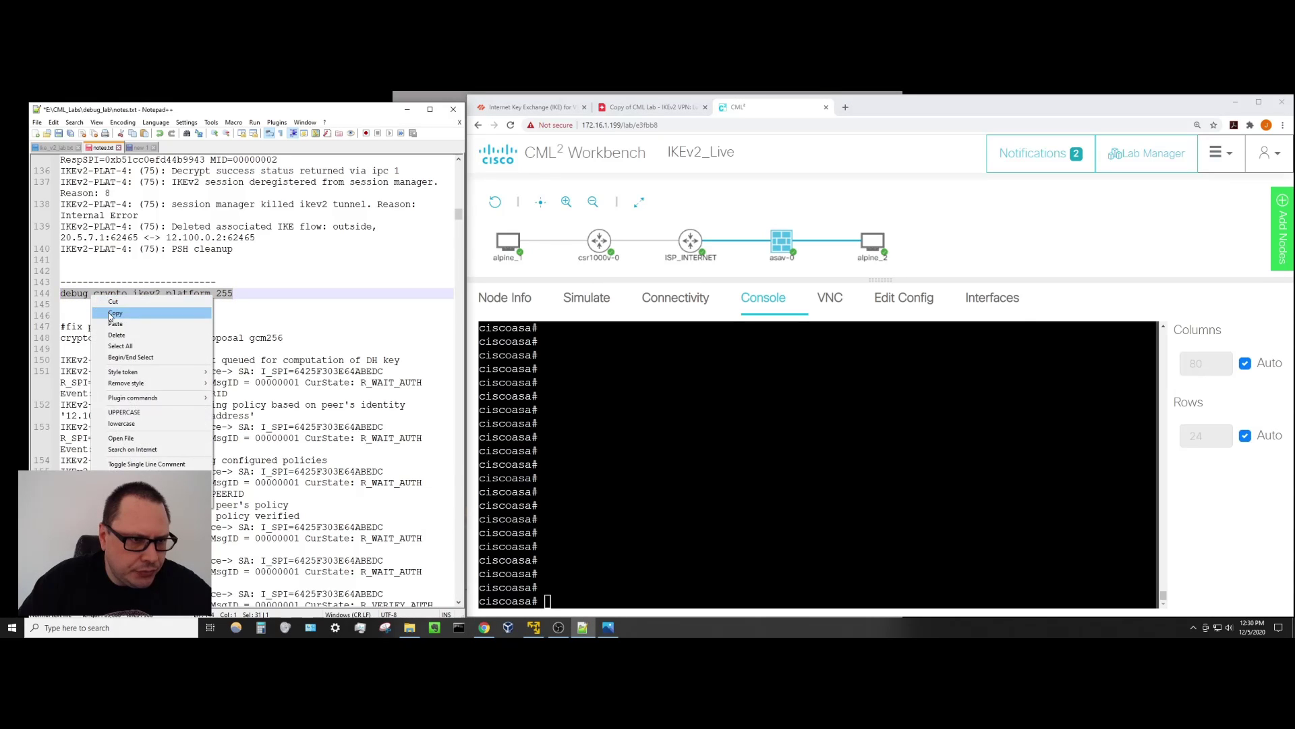
click(115, 312)
click(560, 603)
right_click(562, 604)
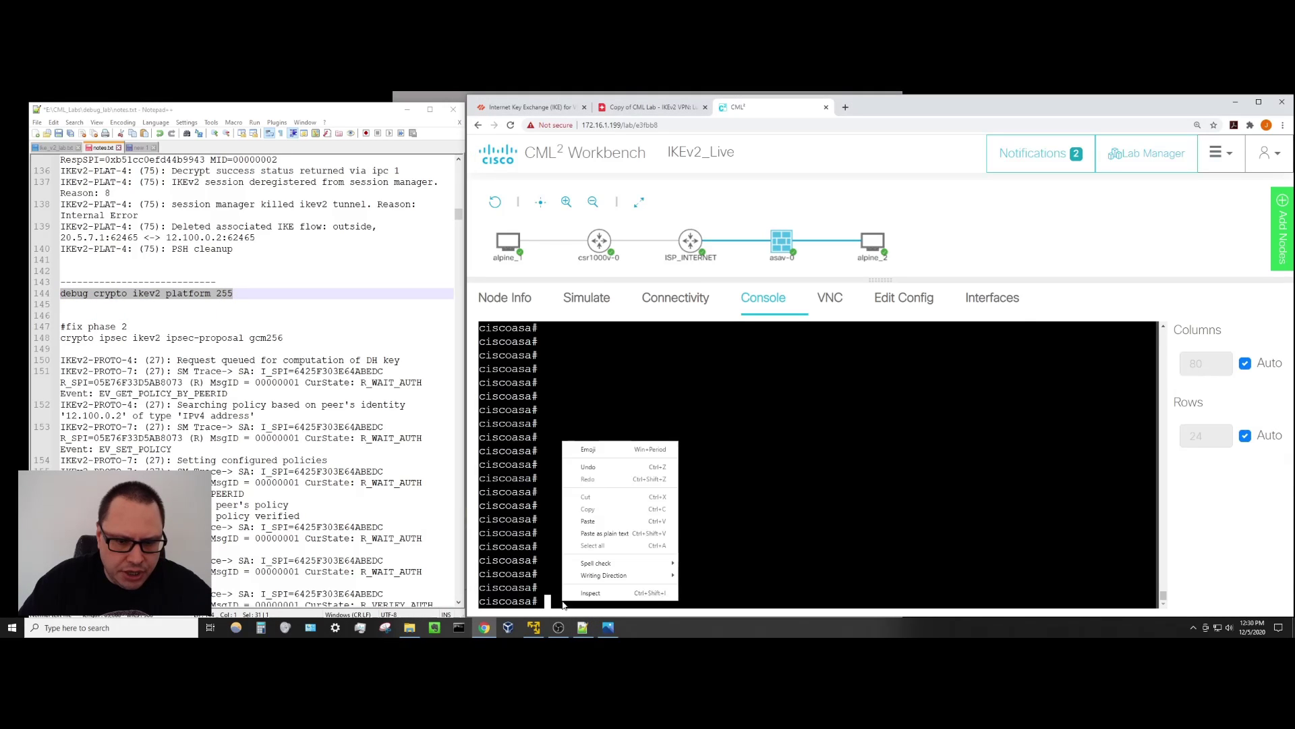
click(587, 521)
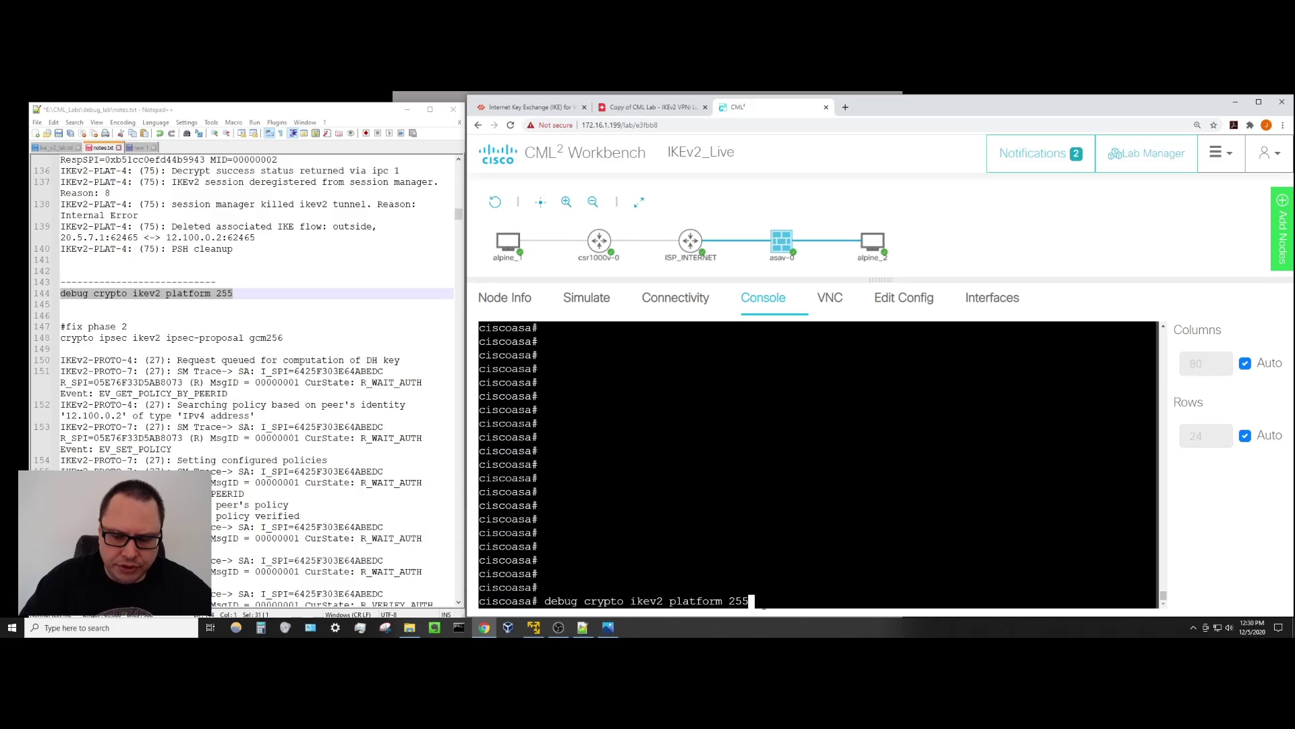
key(Return)
key(Return)
key(Return)
key(Return)
key(Return)
key(Return)
key(Return)
key(Return)
key(Return)
key(Return)
key(Return)
key(Return)
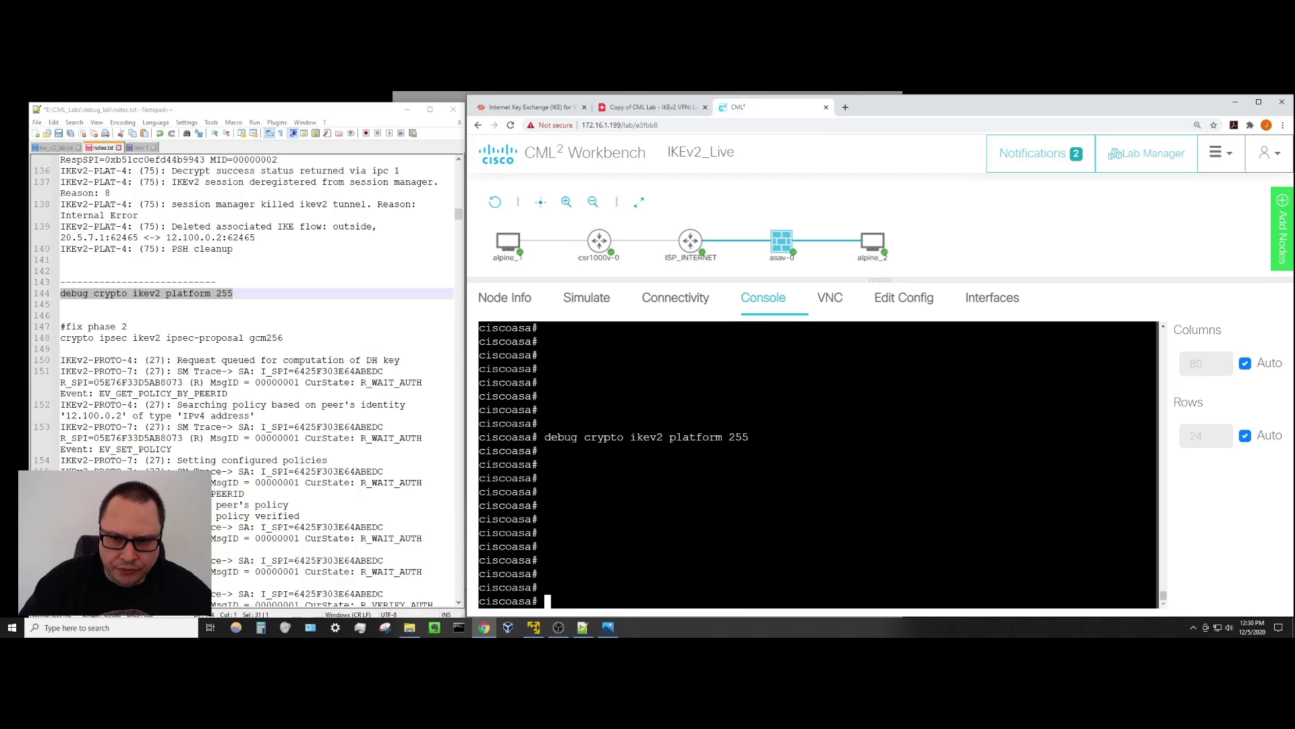
Open the alpine_1 console, repeat "ping 10.50.3.5" to generate tunnel traffic, and stop it after a moment.
click(328, 324)
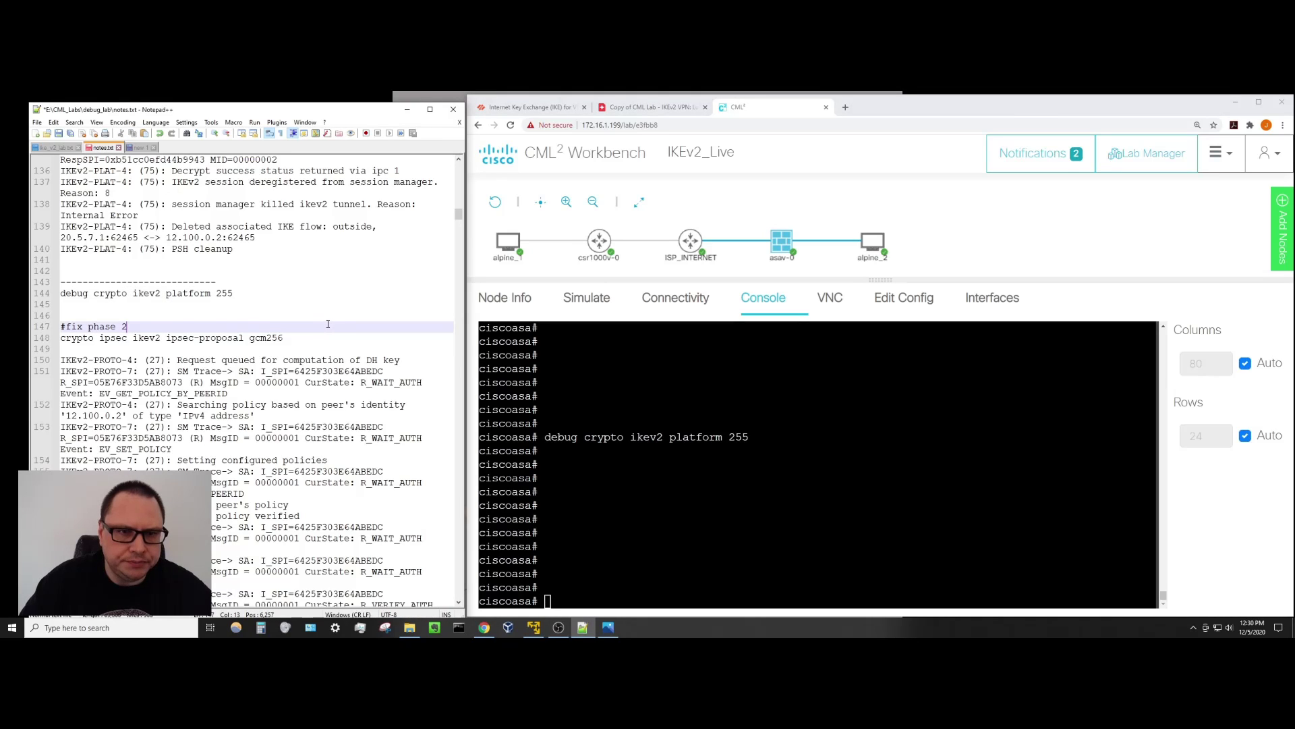
click(516, 245)
click(530, 234)
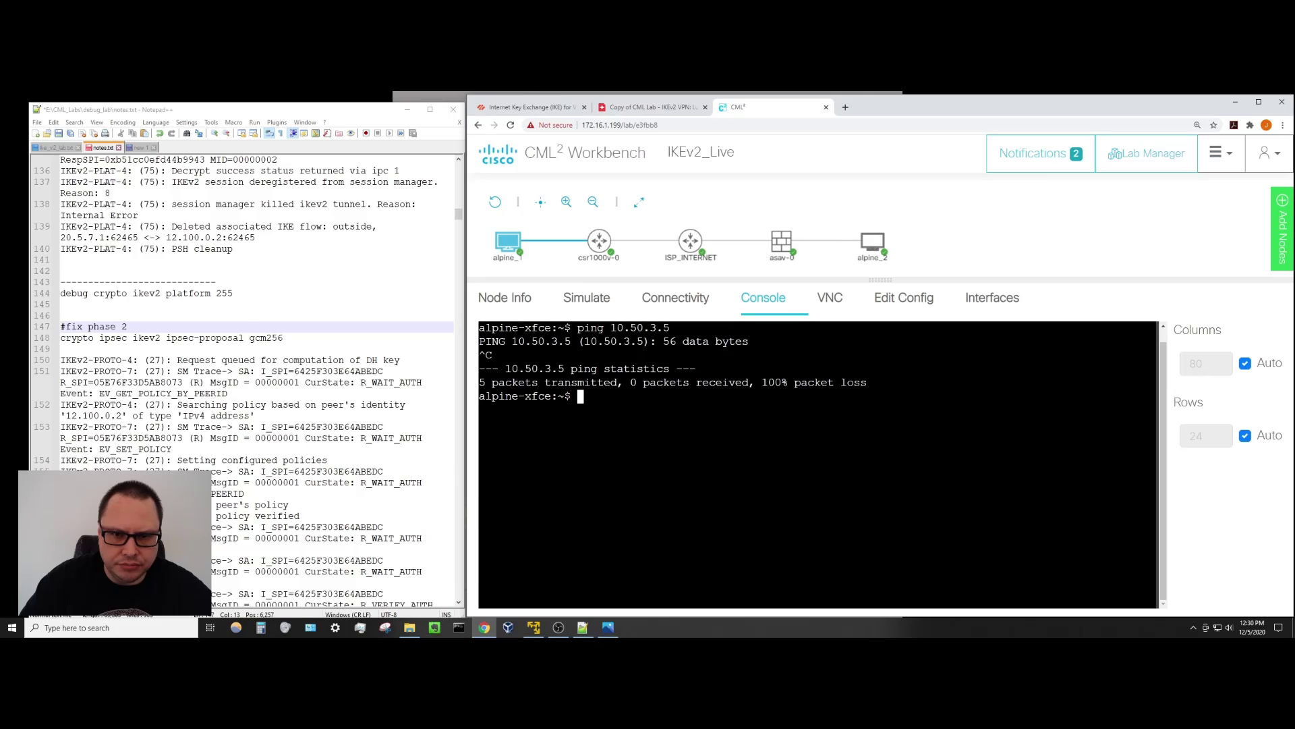
key(Up)
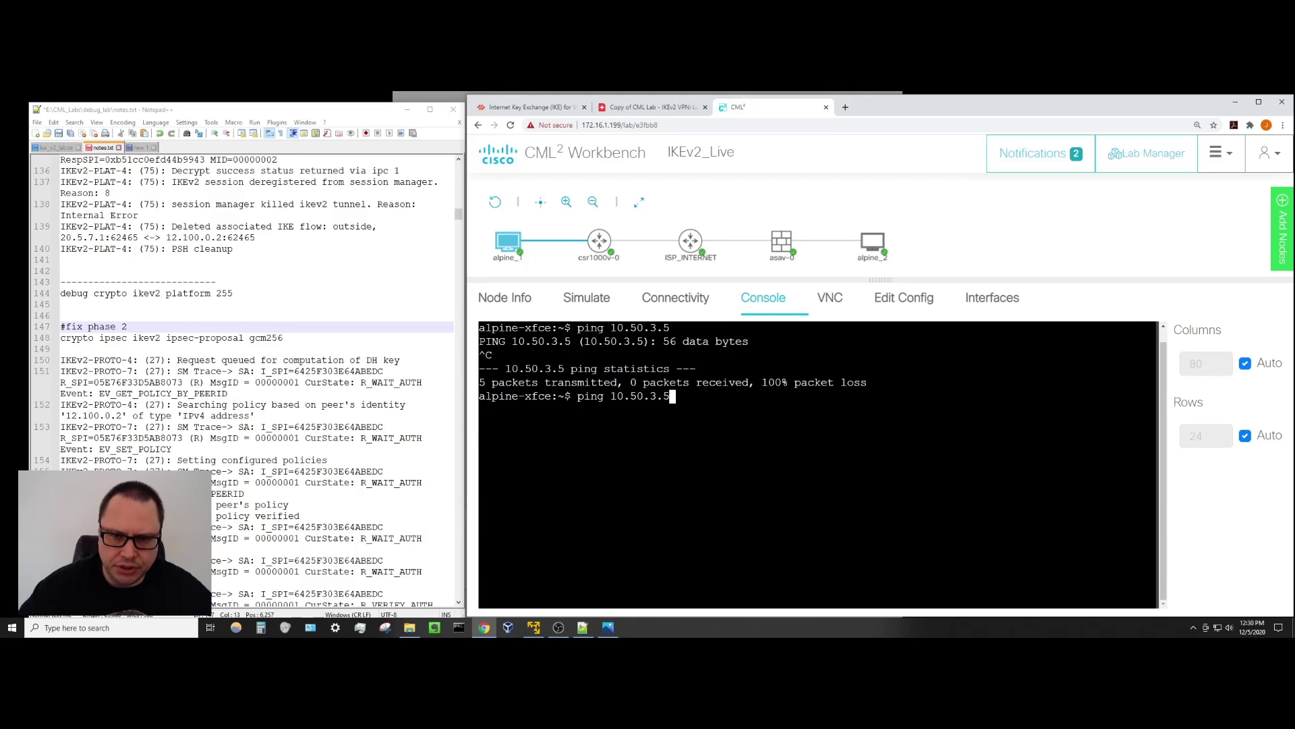
key(Return)
key(ctrl+c)
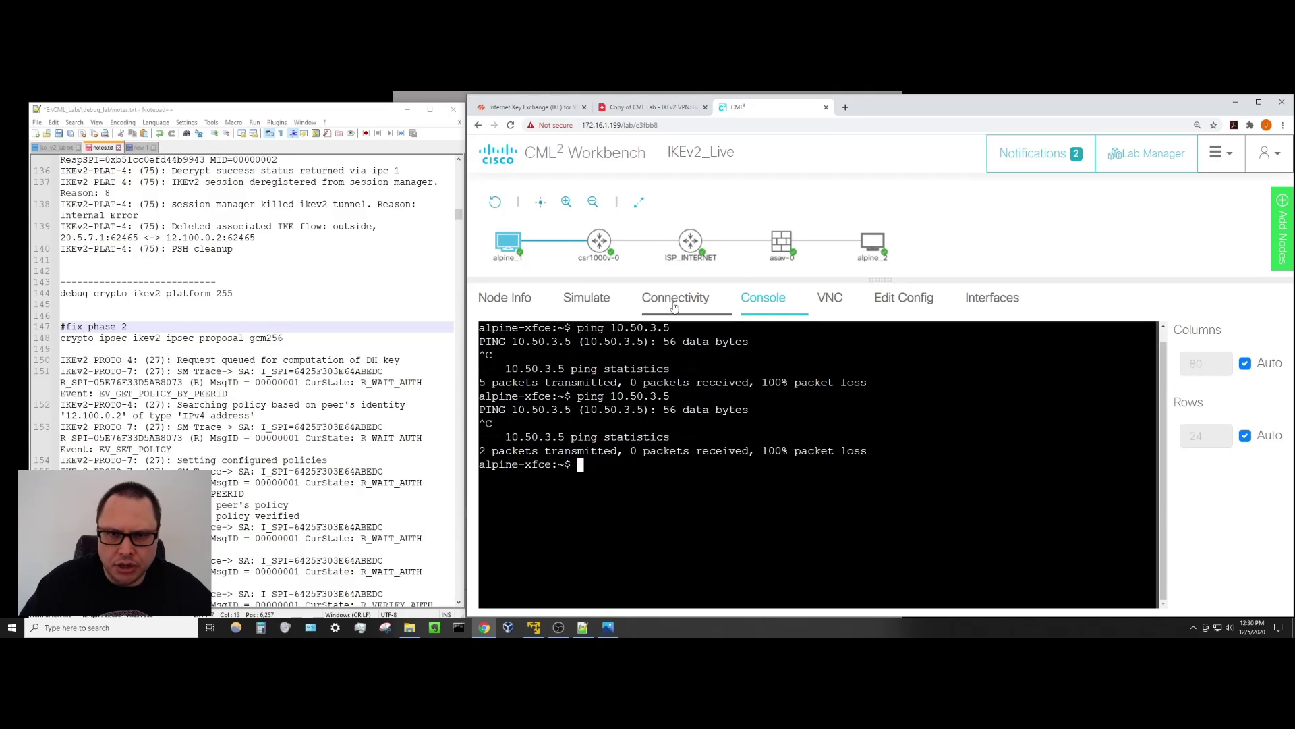
Return to the asav-0 console and turn off all debugging with "no debug all".
mouse_move(782, 249)
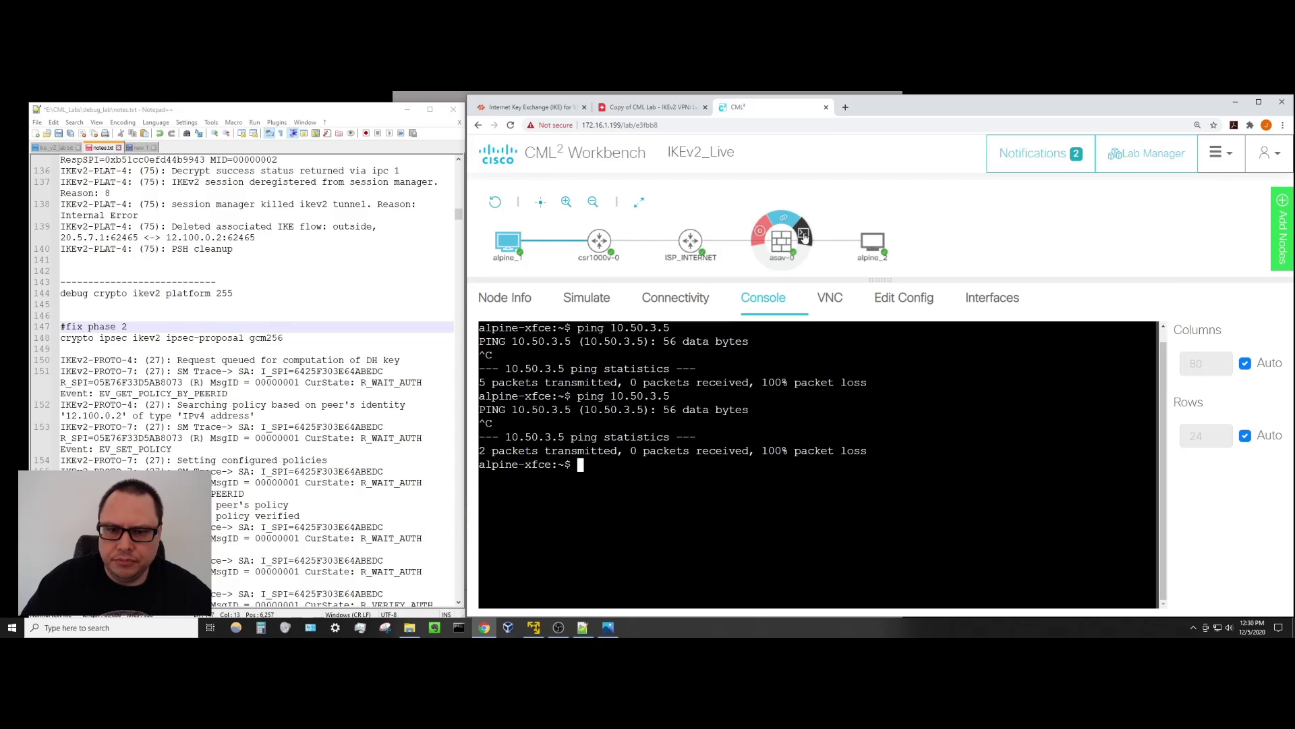
click(803, 233)
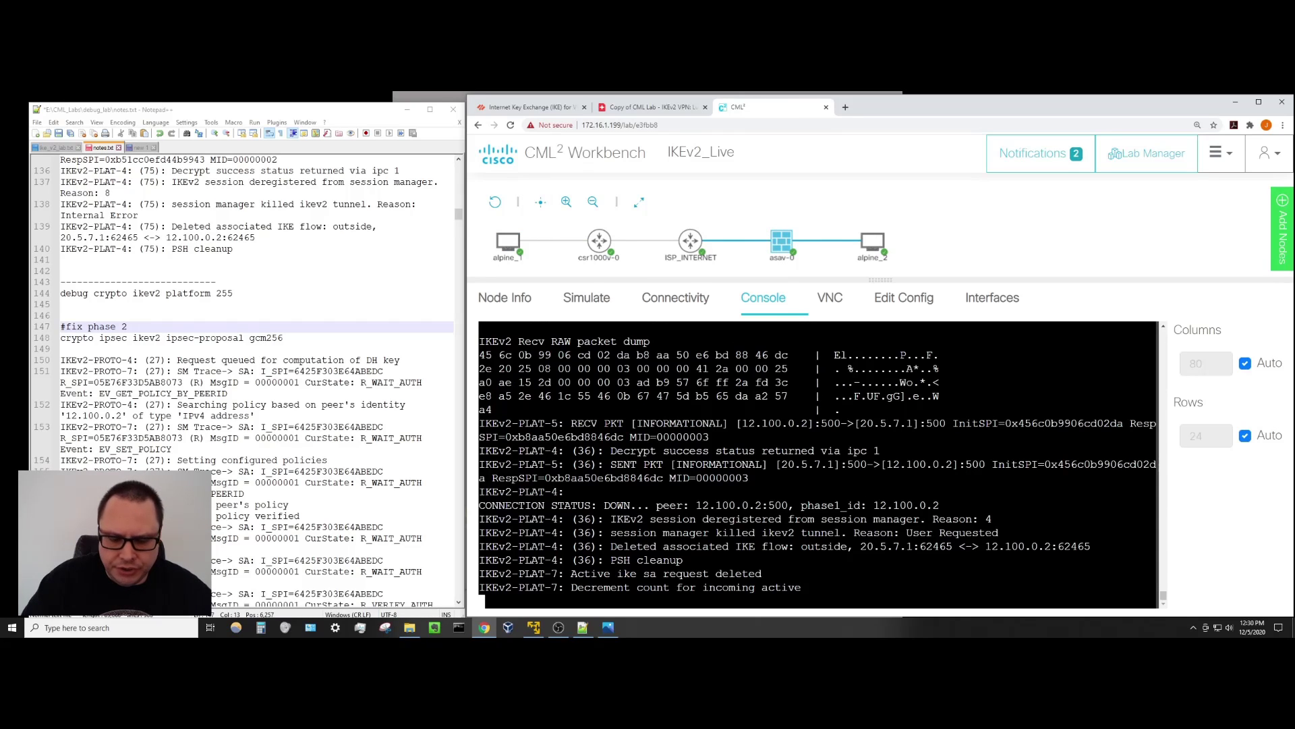
text(no d)
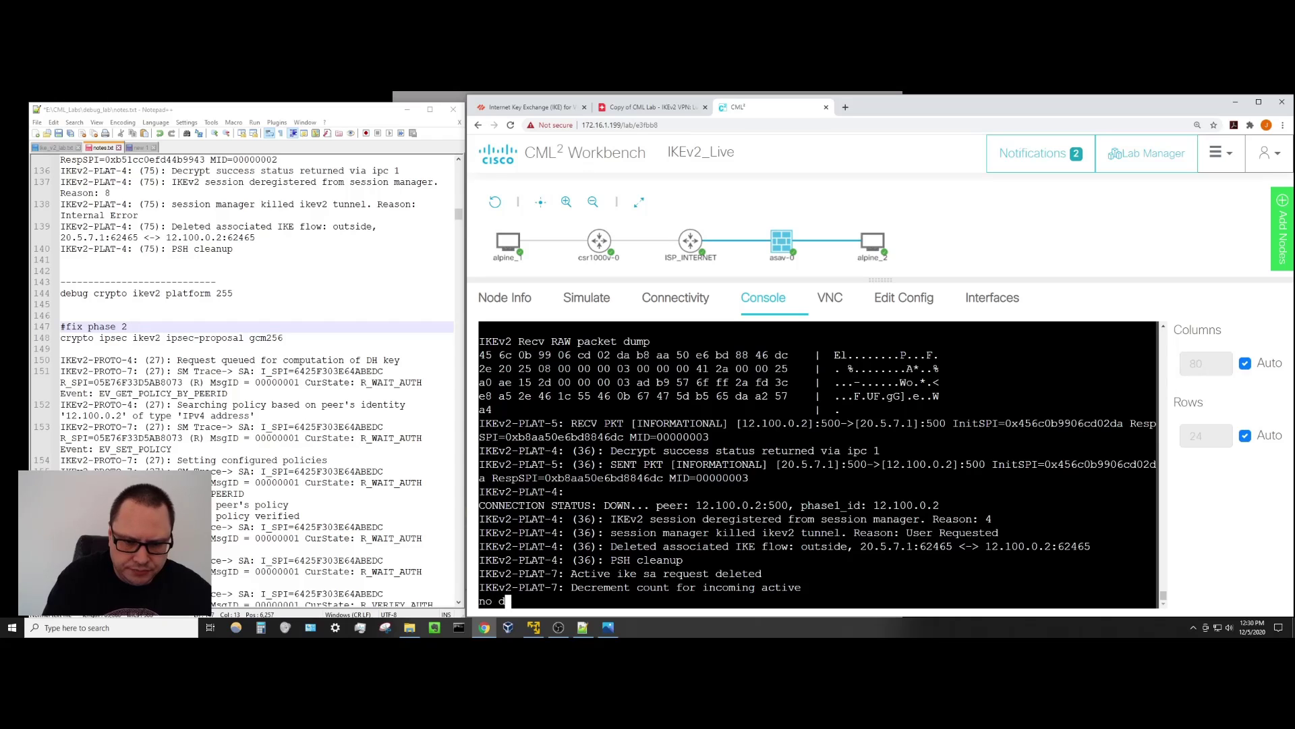
text(ebug all)
key(Return)
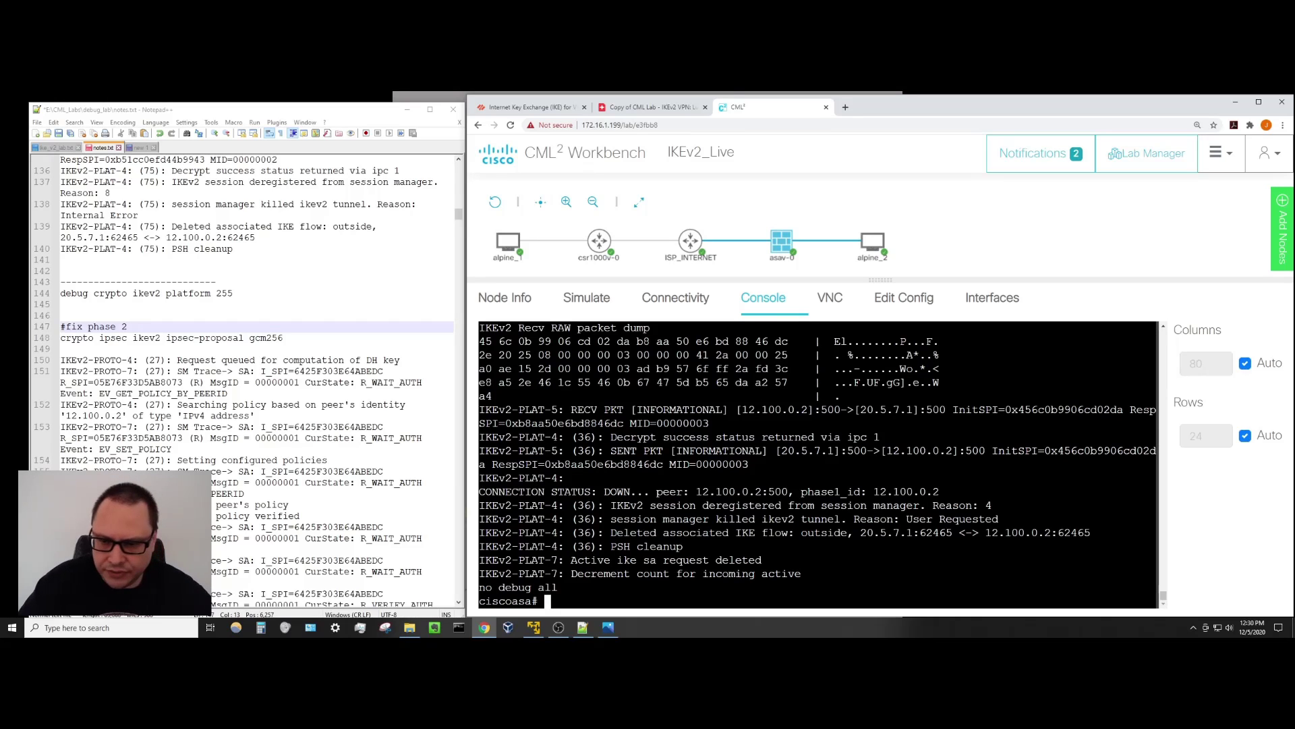
Examine the IKE_SA_INIT part of the debug output: remote and local address checks, configured policies, and the IKE proposal with its transforms.
scroll(819, 464, up, 3)
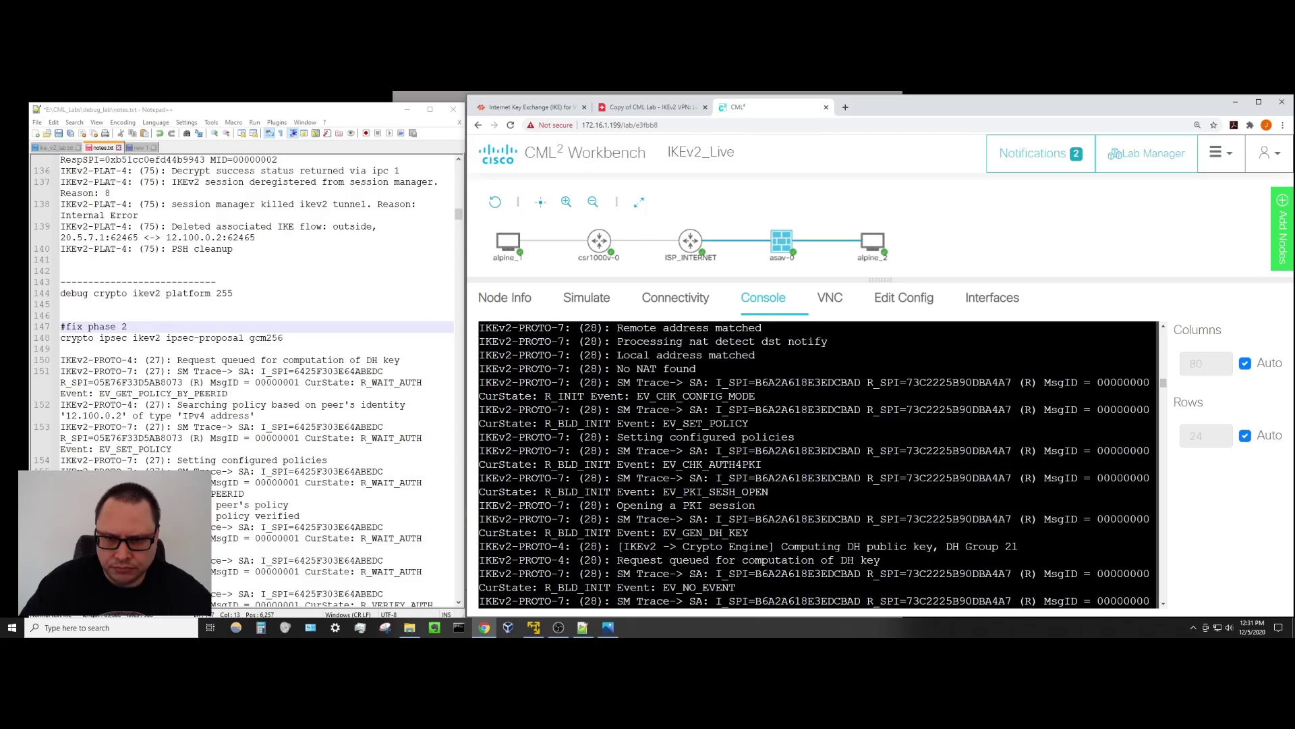
scroll(818, 464, up, 2)
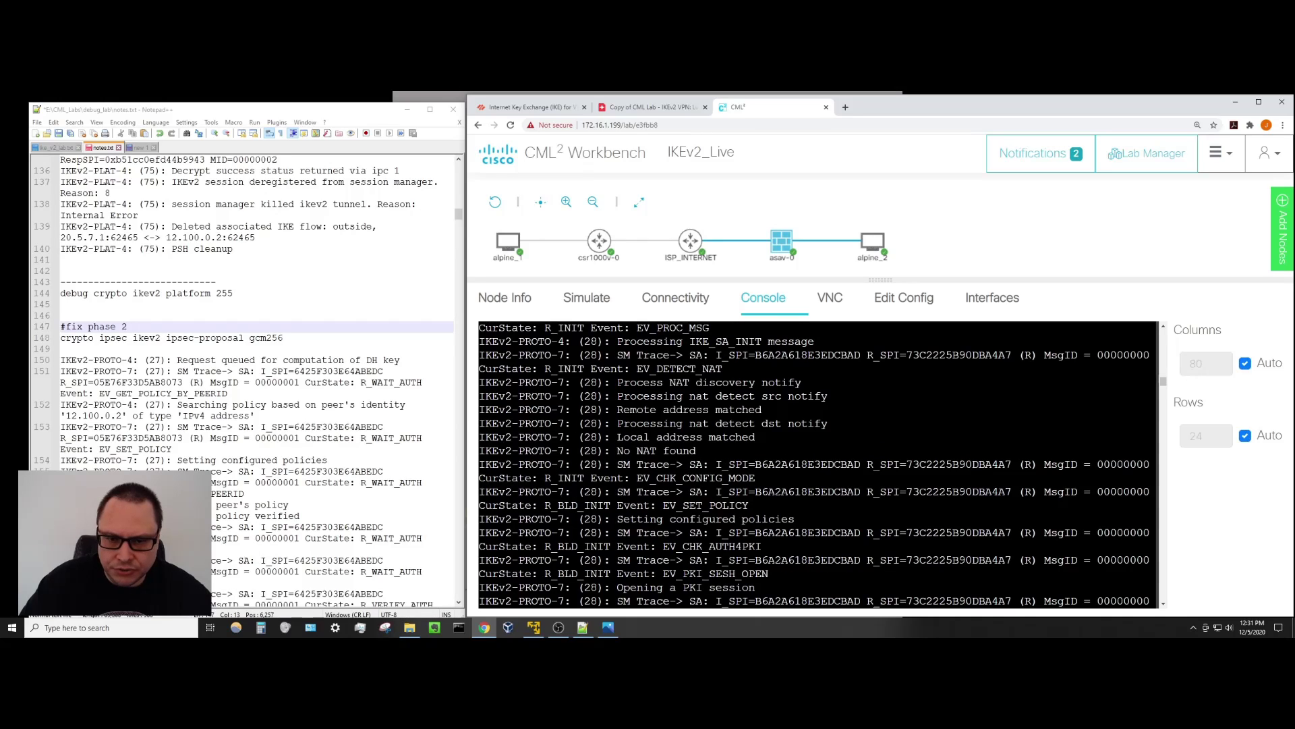
drag(617, 409, 767, 410)
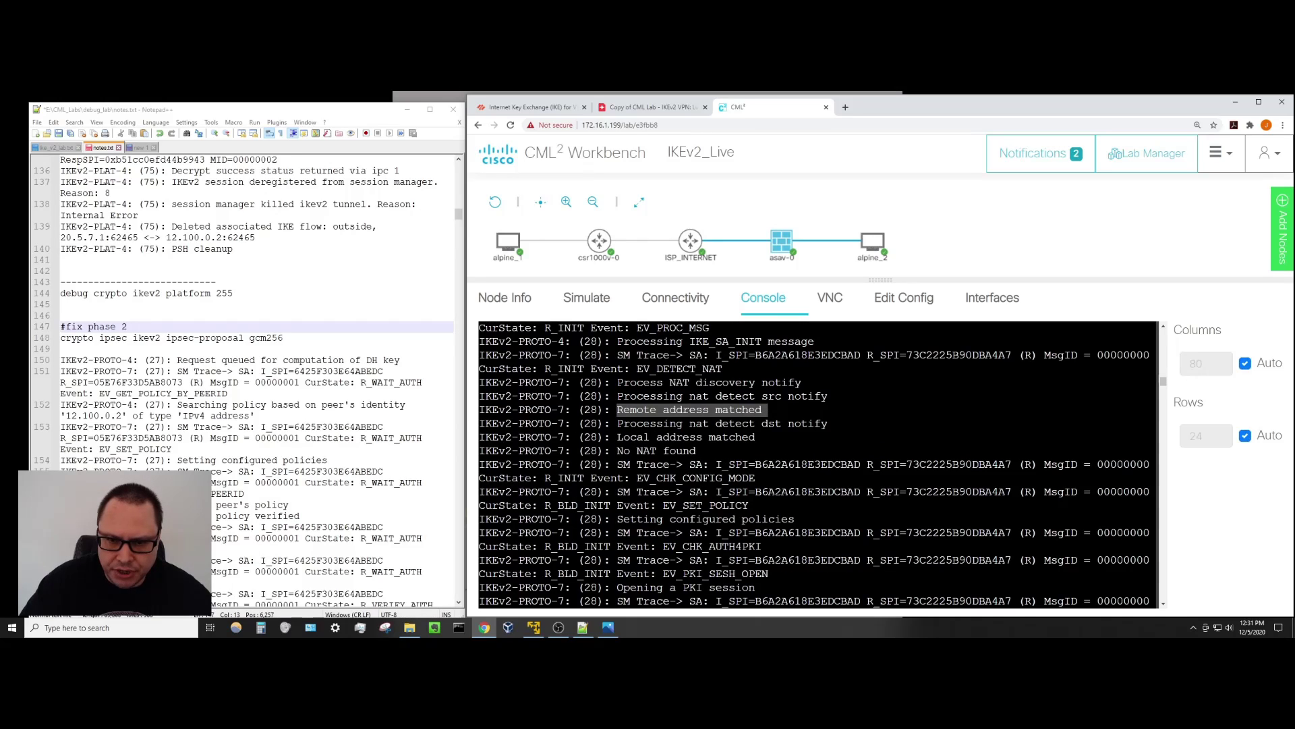
drag(610, 437, 774, 437)
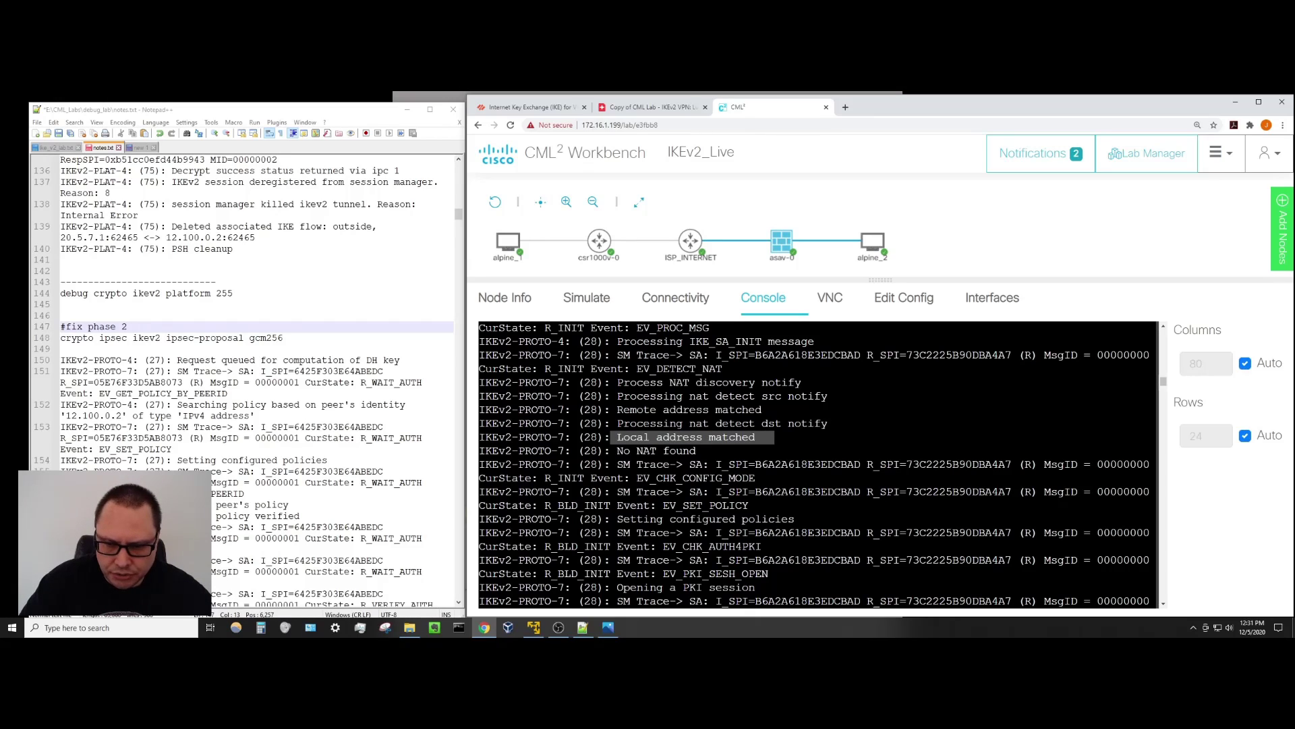
drag(796, 519, 623, 519)
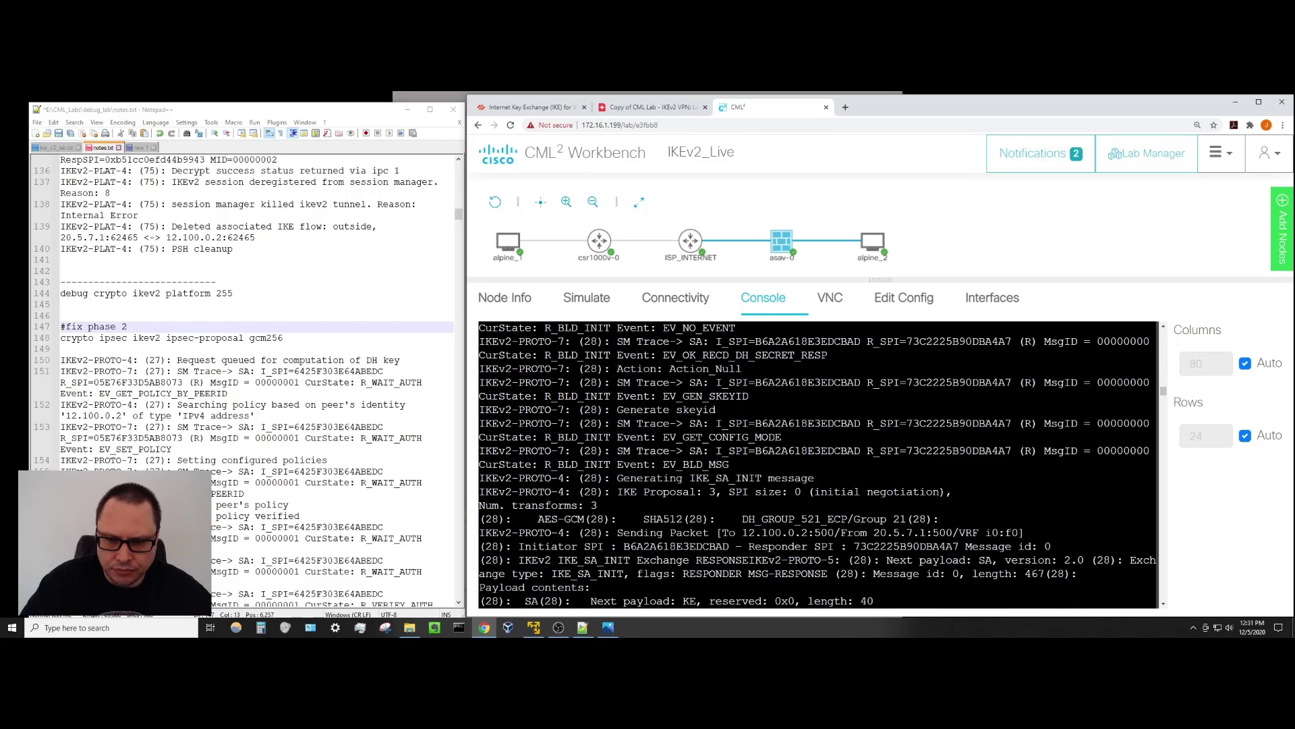
drag(618, 491, 985, 519)
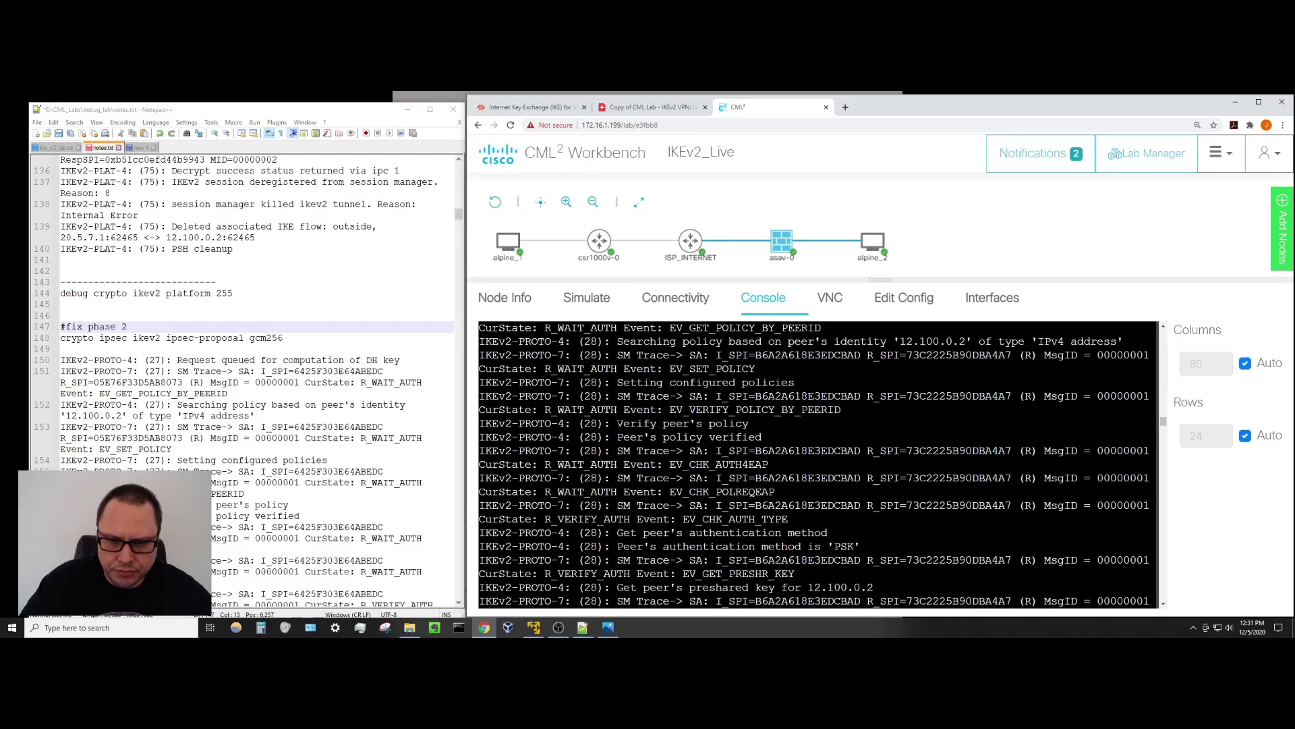
Examine the authentication part of the debug output: peer policy verification, peer authentication method, and verification of the peer's authentication data.
drag(617, 423, 753, 423)
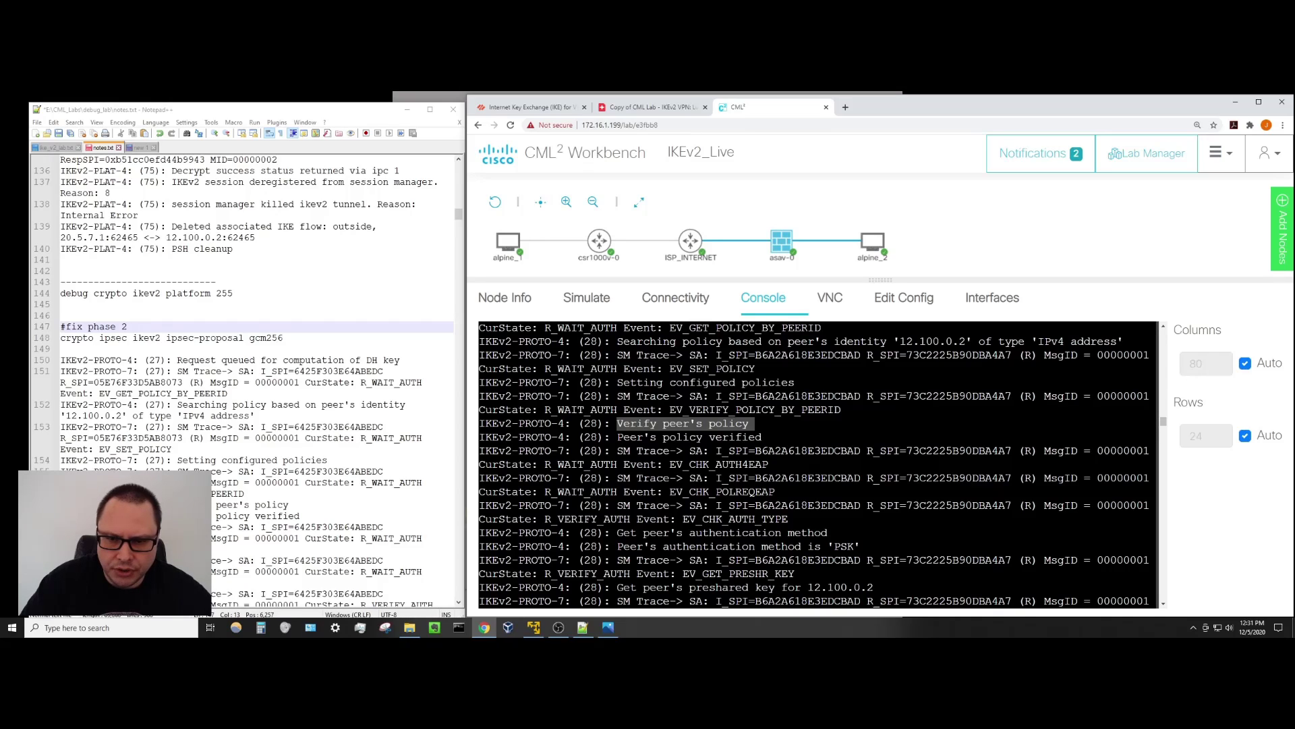
drag(754, 423, 762, 437)
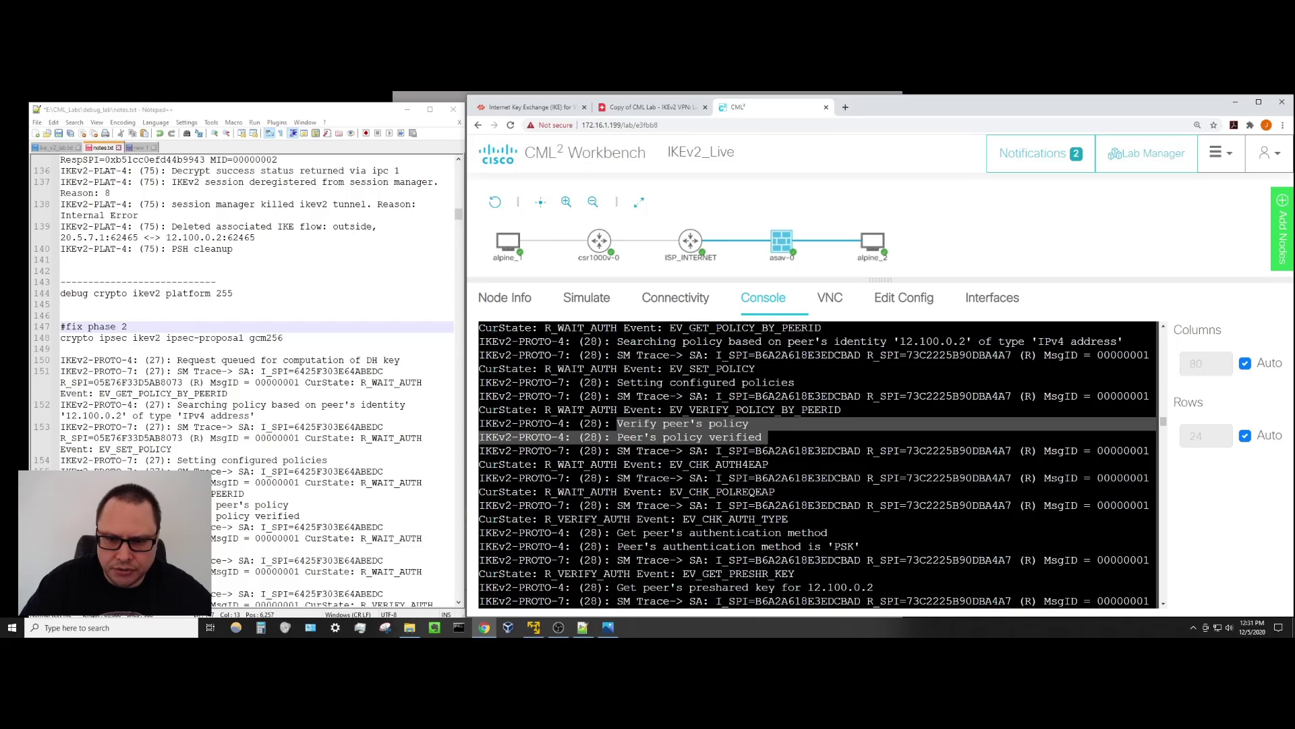
click(762, 437)
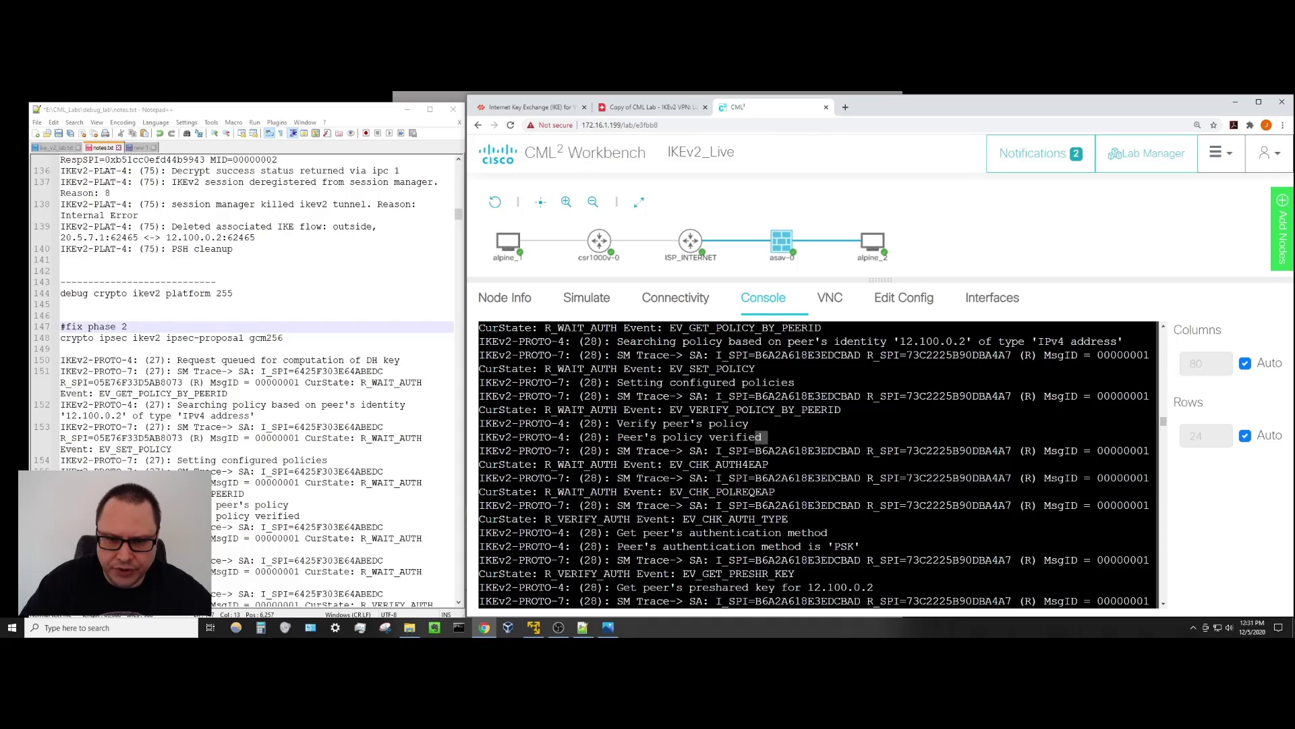
drag(763, 437, 475, 429)
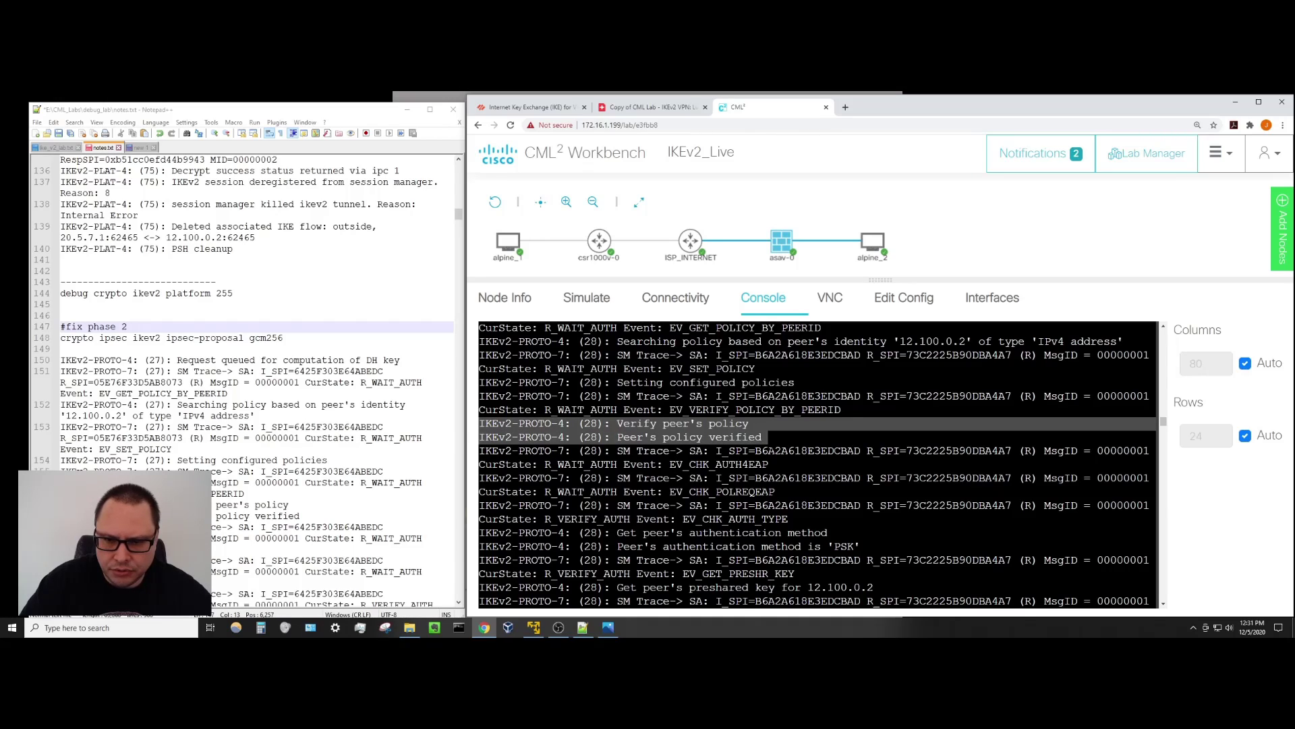
click(474, 429)
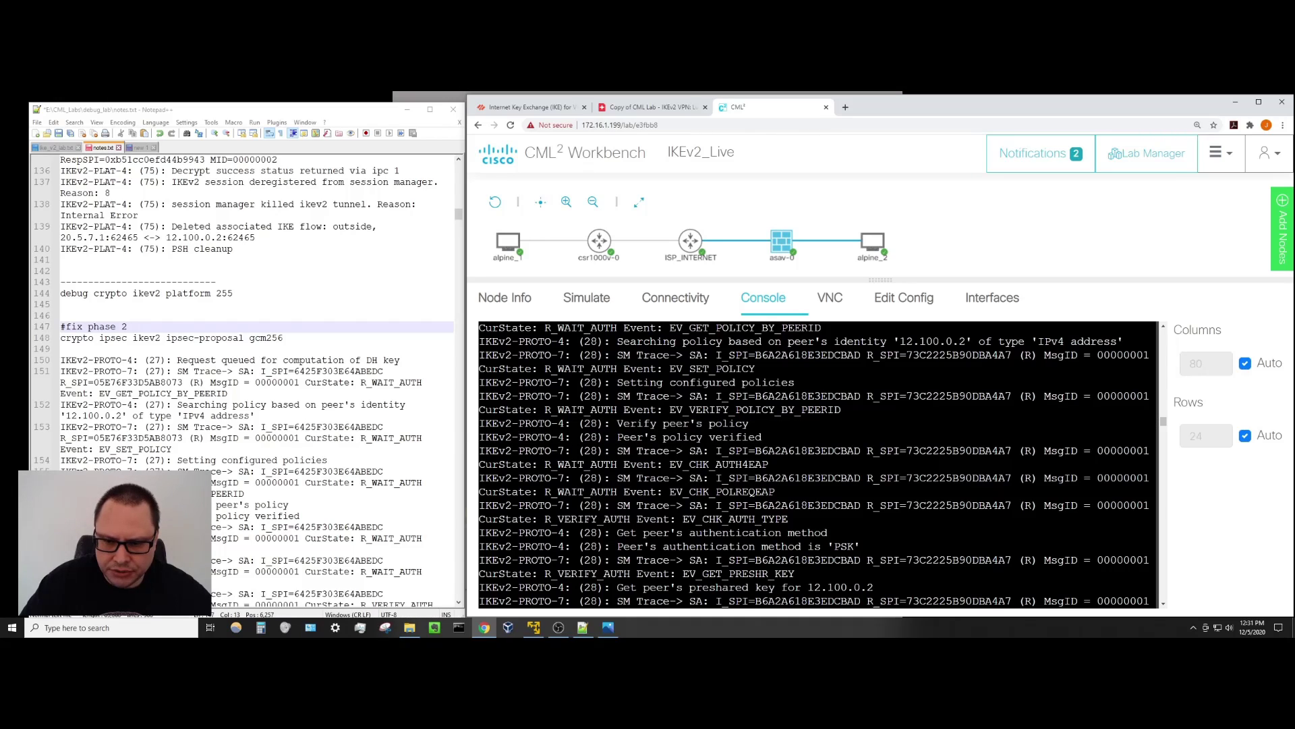
drag(865, 546, 617, 546)
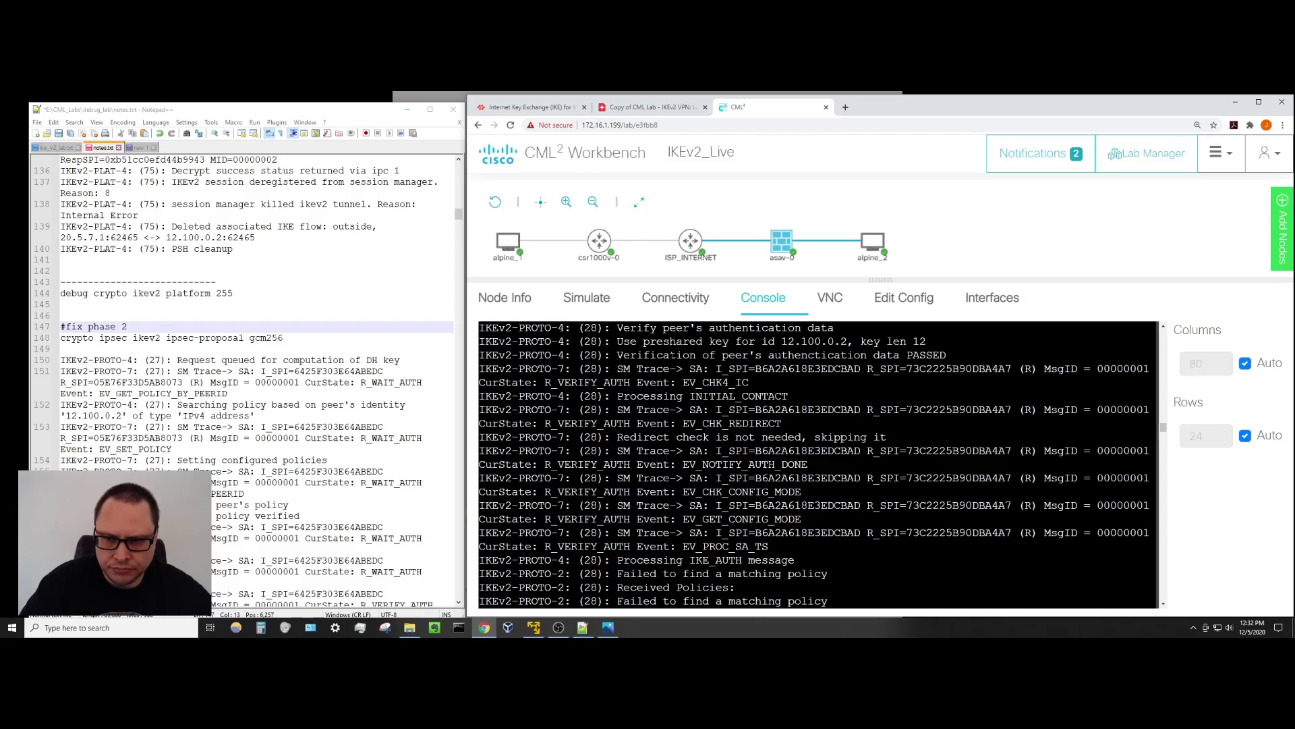
drag(617, 355, 947, 354)
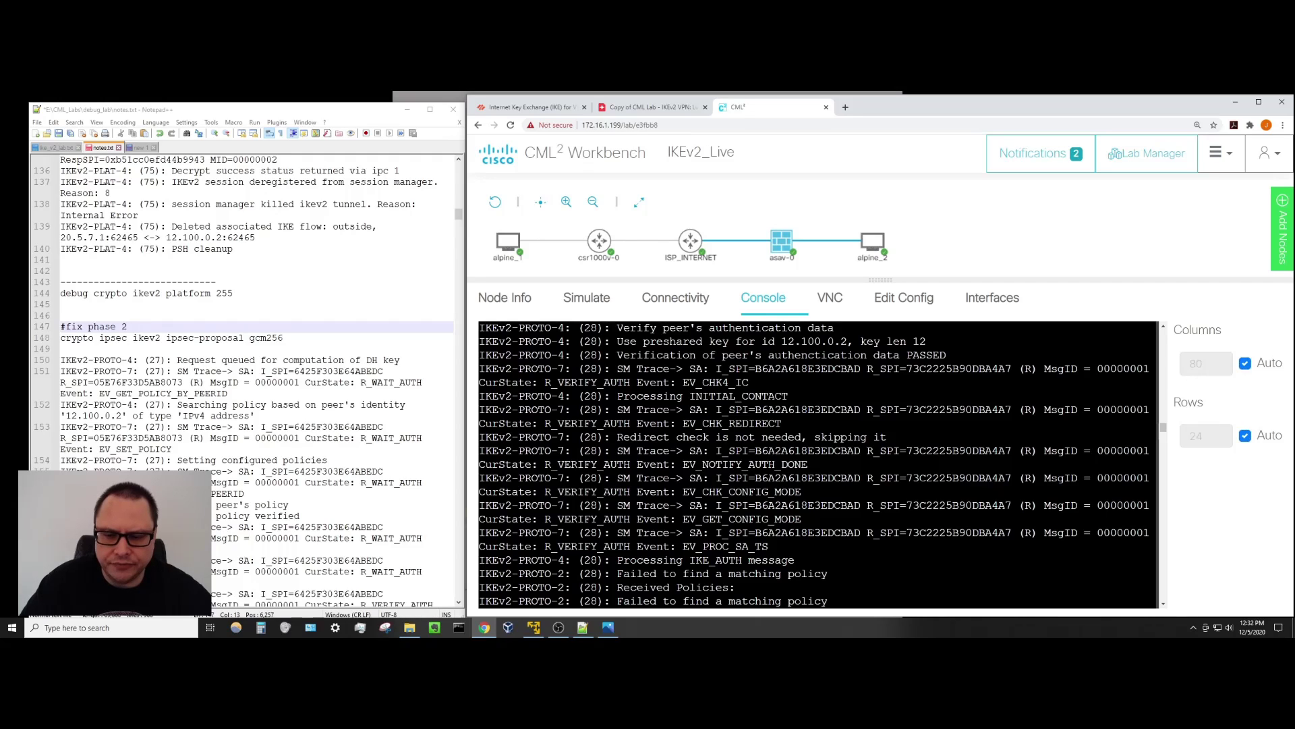
Examine the IKE_AUTH processing part of the debug output: received policies, expected policies, and verification of the proposed policies.
scroll(818, 464, down, 2)
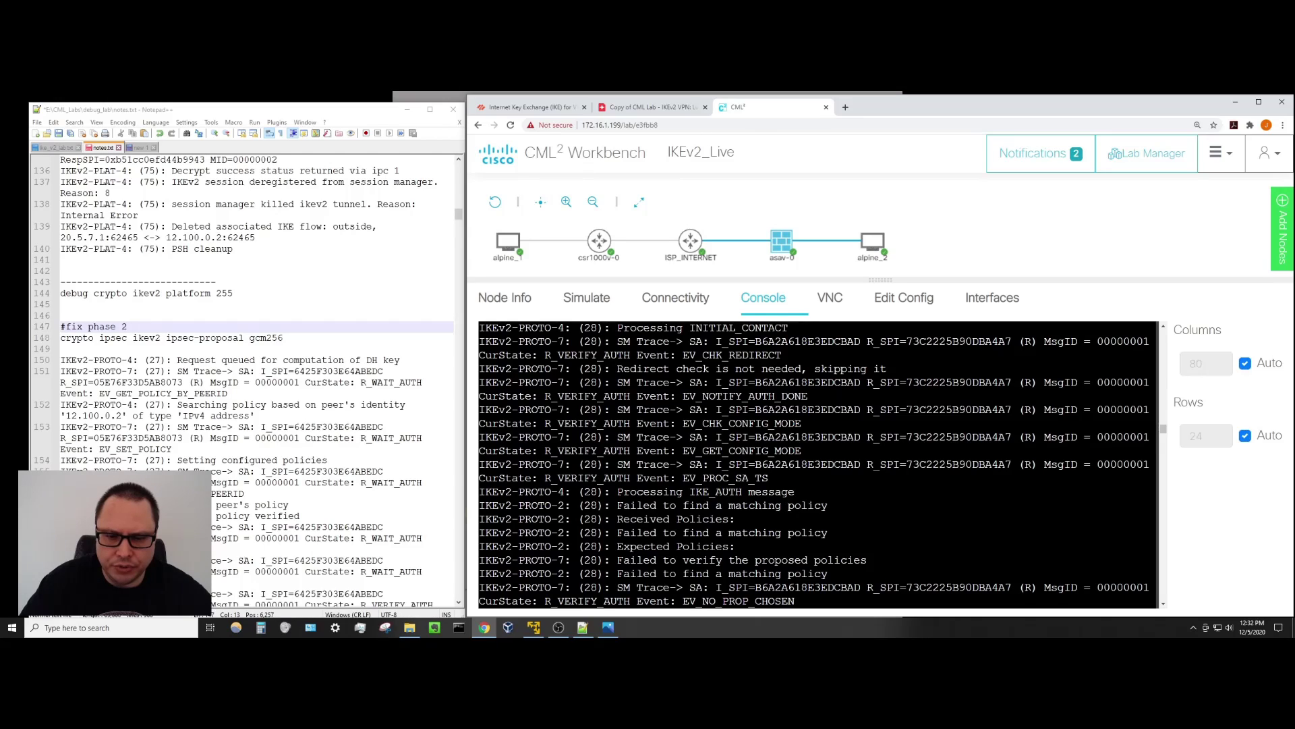
drag(617, 505, 854, 574)
scroll(849, 509, up, 2)
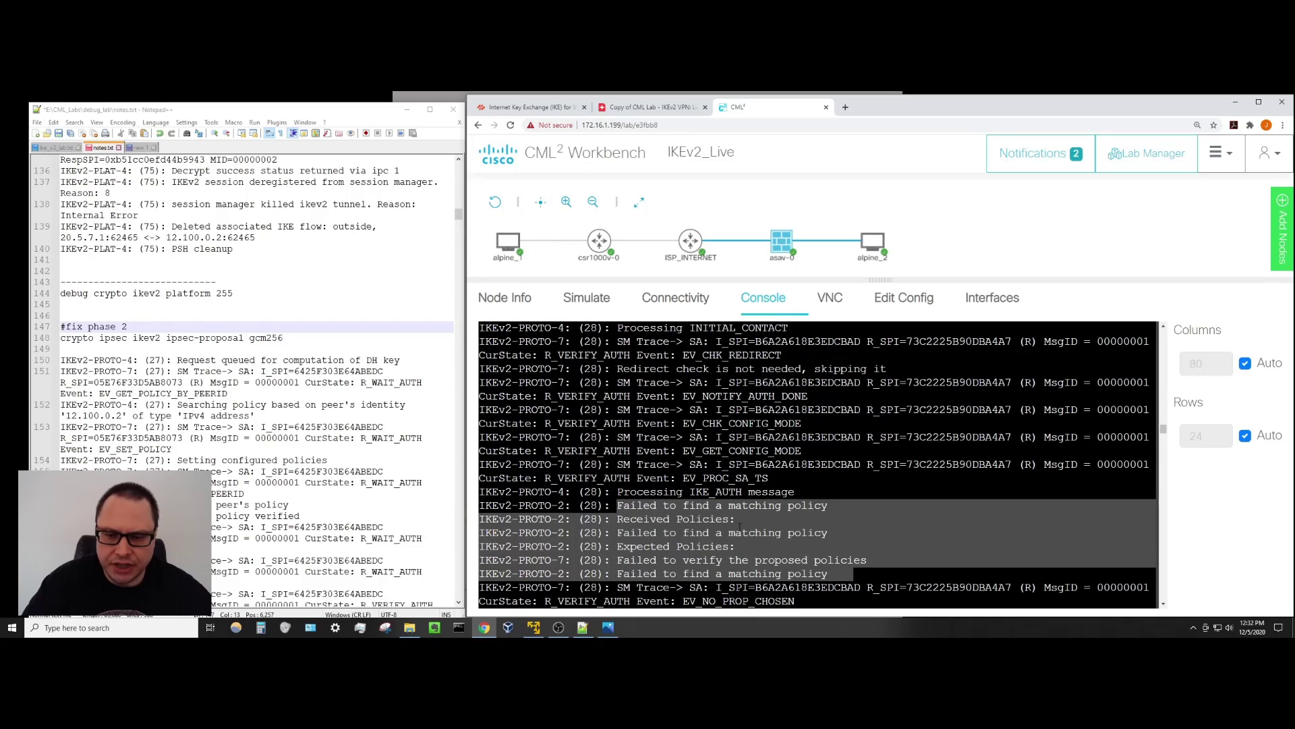
click(711, 513)
drag(617, 505, 828, 505)
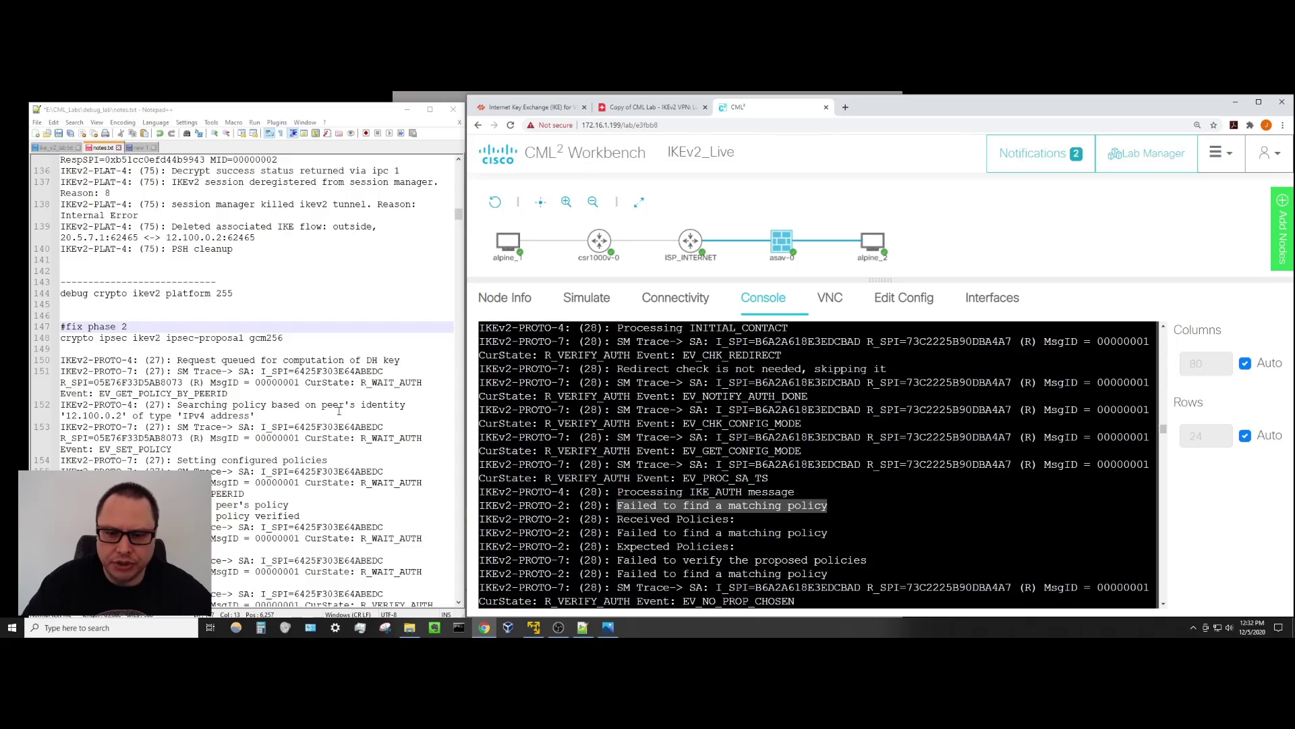
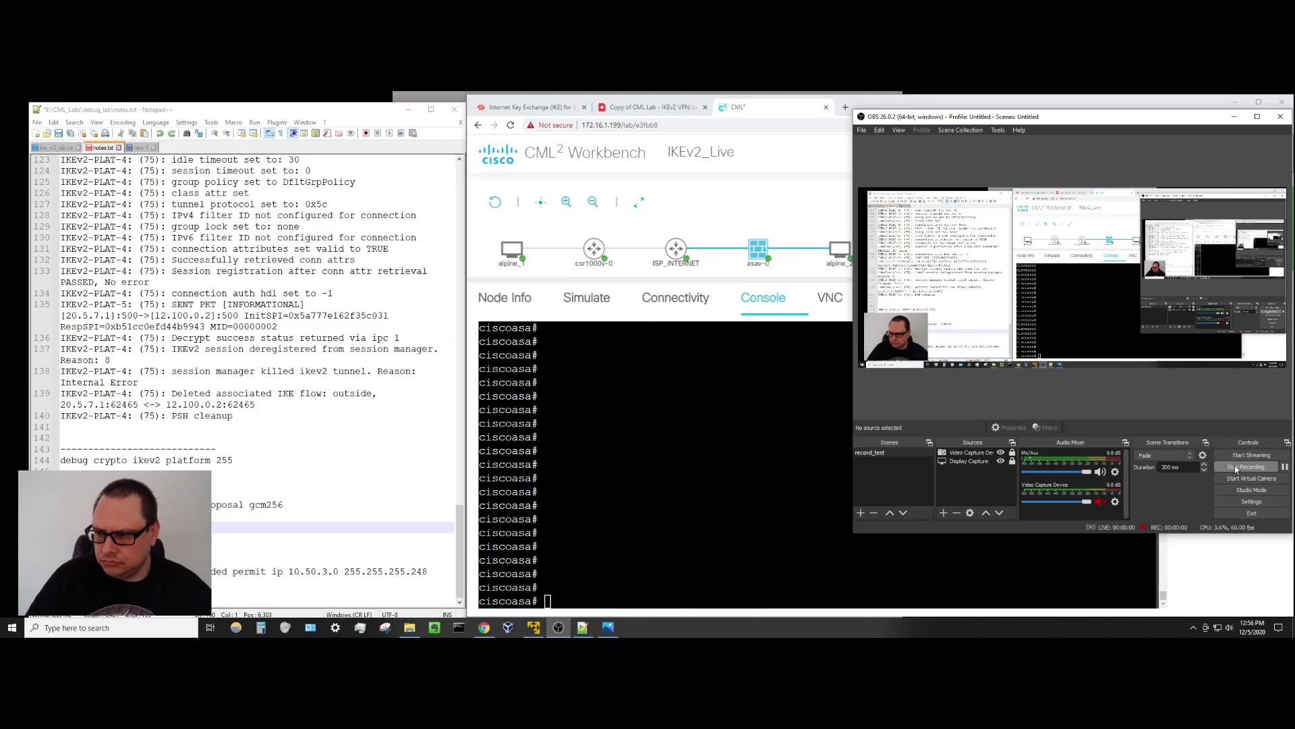
Enter configuration mode on asav-0 and run "crypto ipsec ikev2 ipsec-proposal gcm256", copied from the notes.
click(1234, 117)
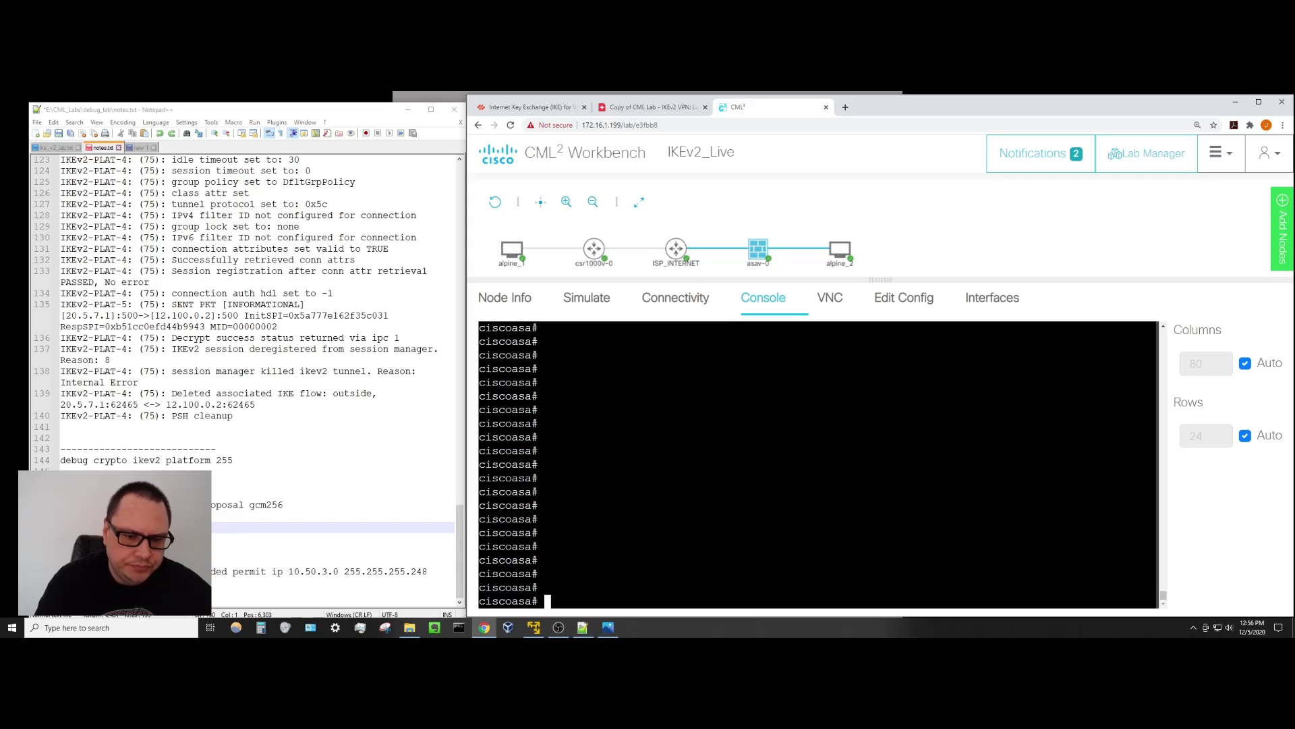
text(config t)
key(Return)
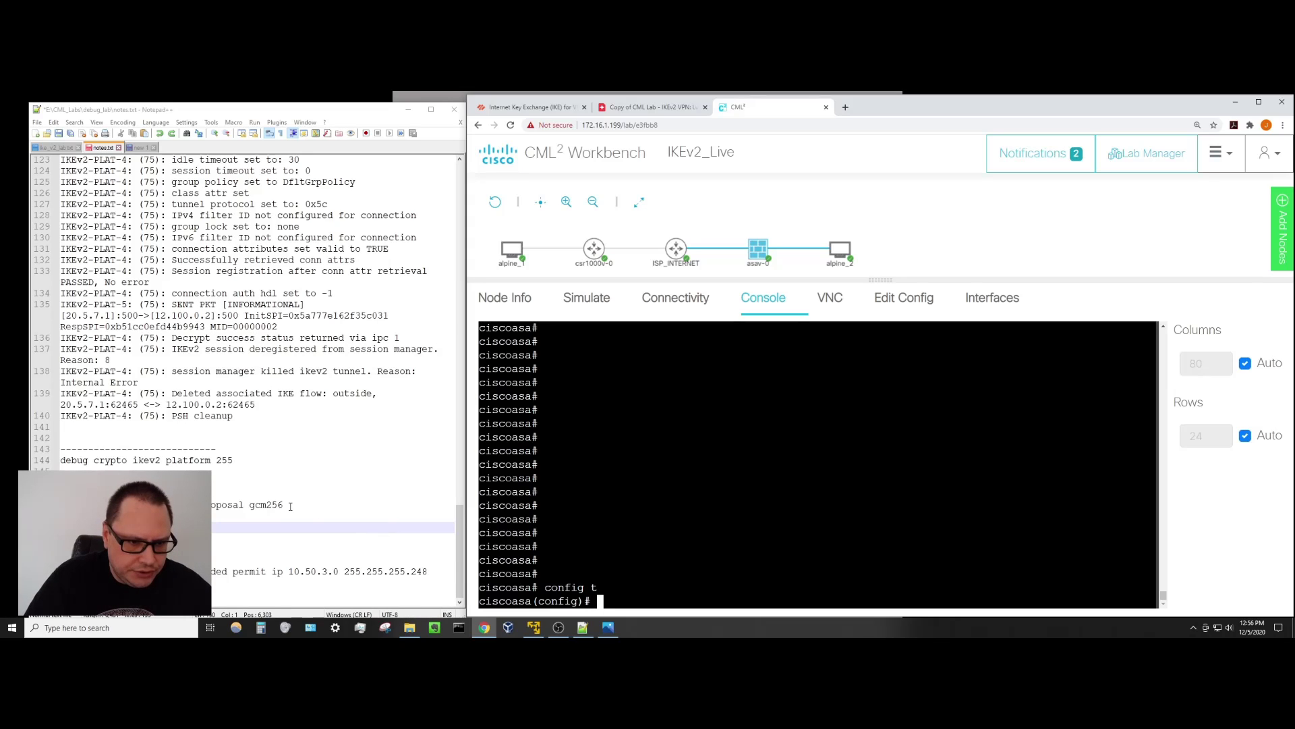
drag(291, 506, 93, 505)
right_click(70, 505)
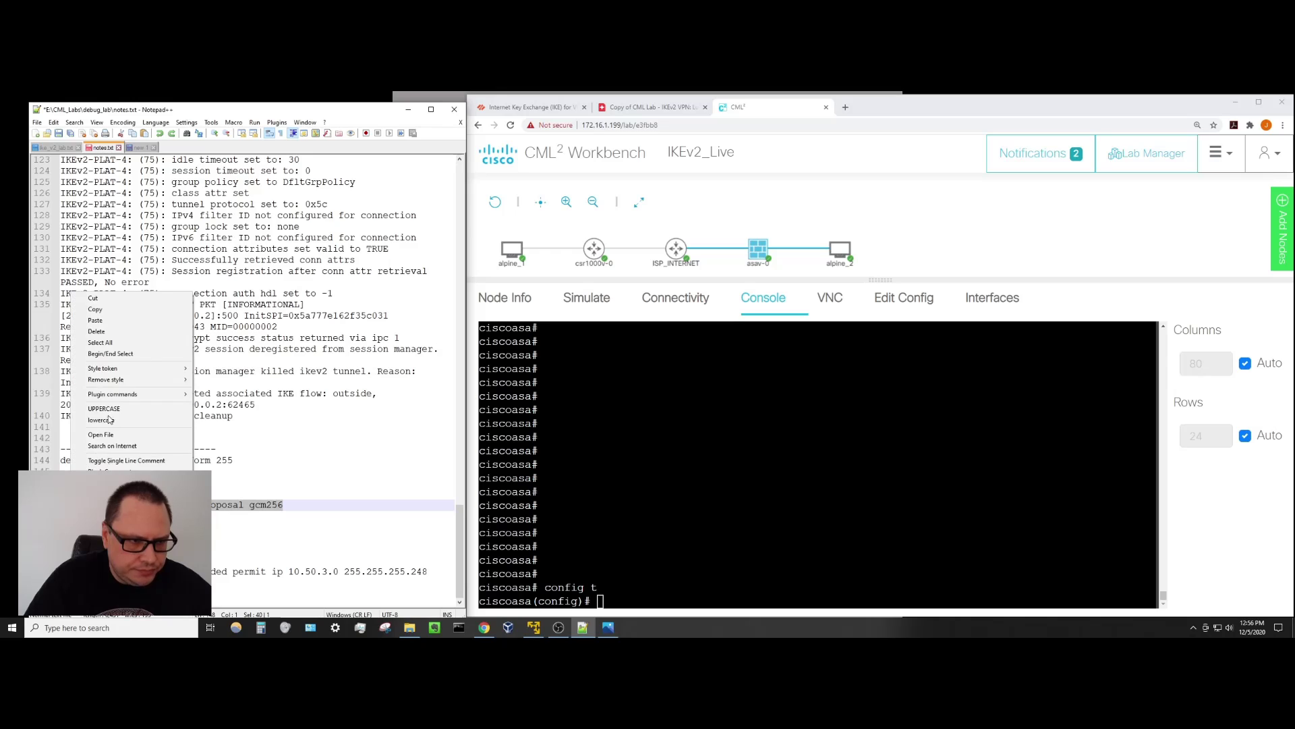
click(101, 309)
right_click(627, 423)
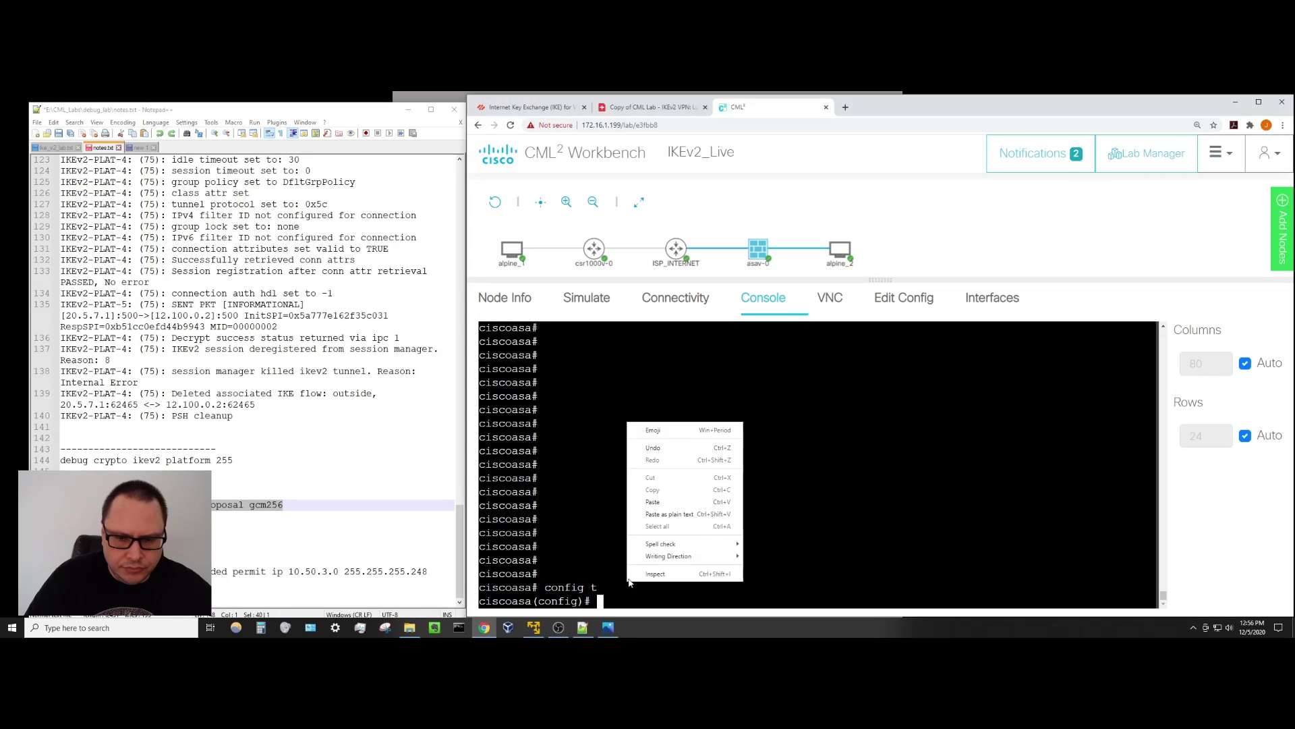
click(666, 503)
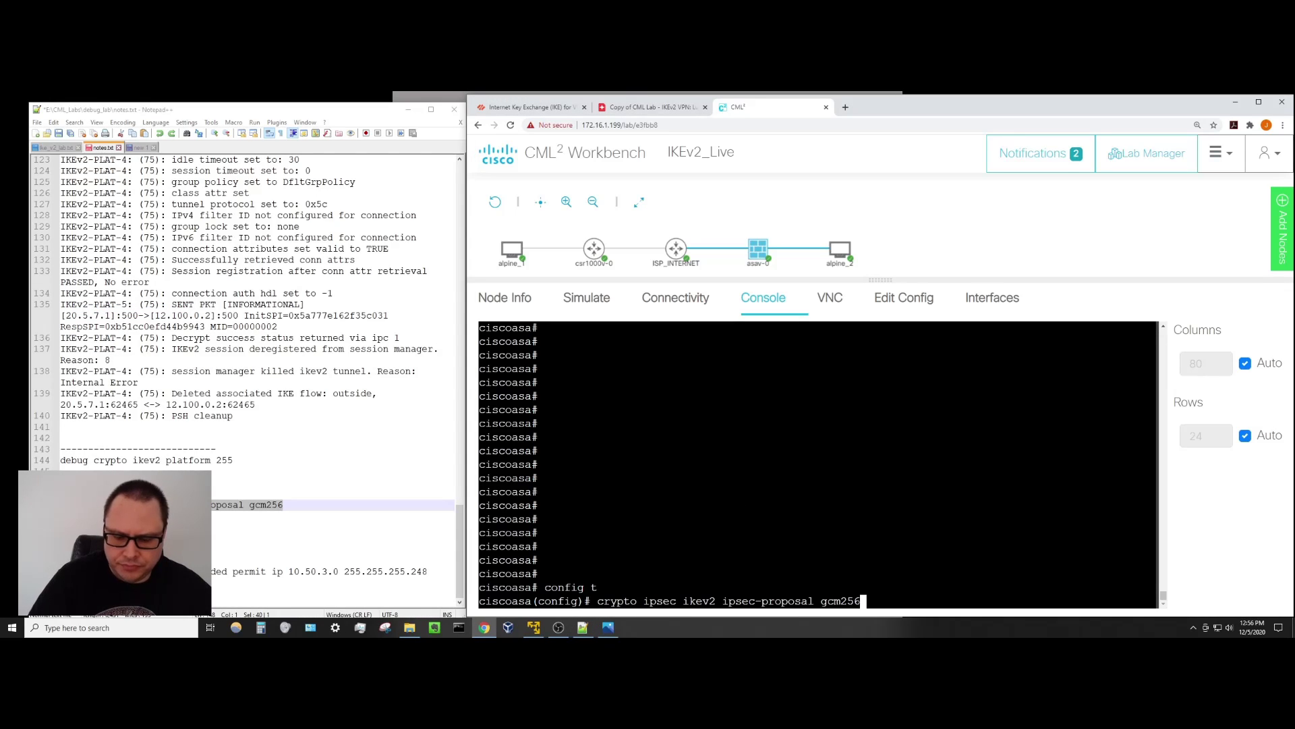
key(Return)
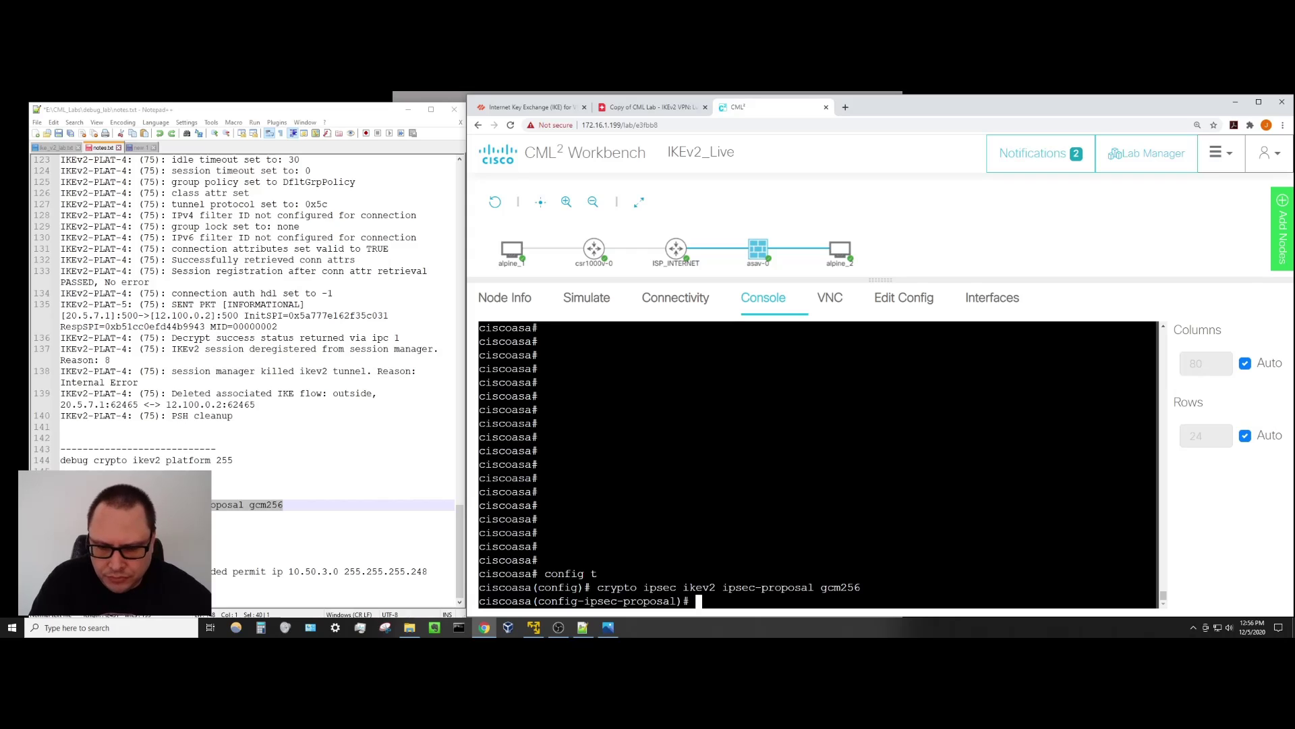
Look up the commands available for the IPsec proposal and the options of "protocol esp" with the inline help.
text(?)
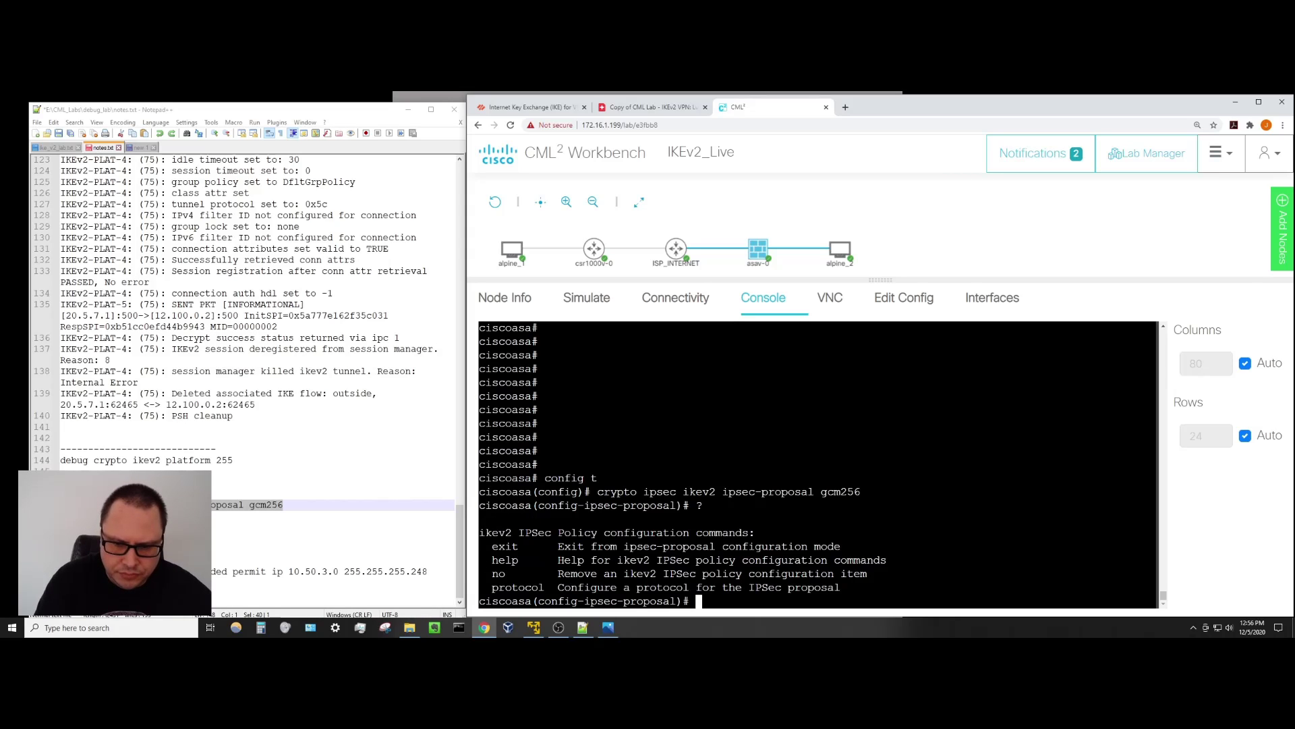
text(prot)
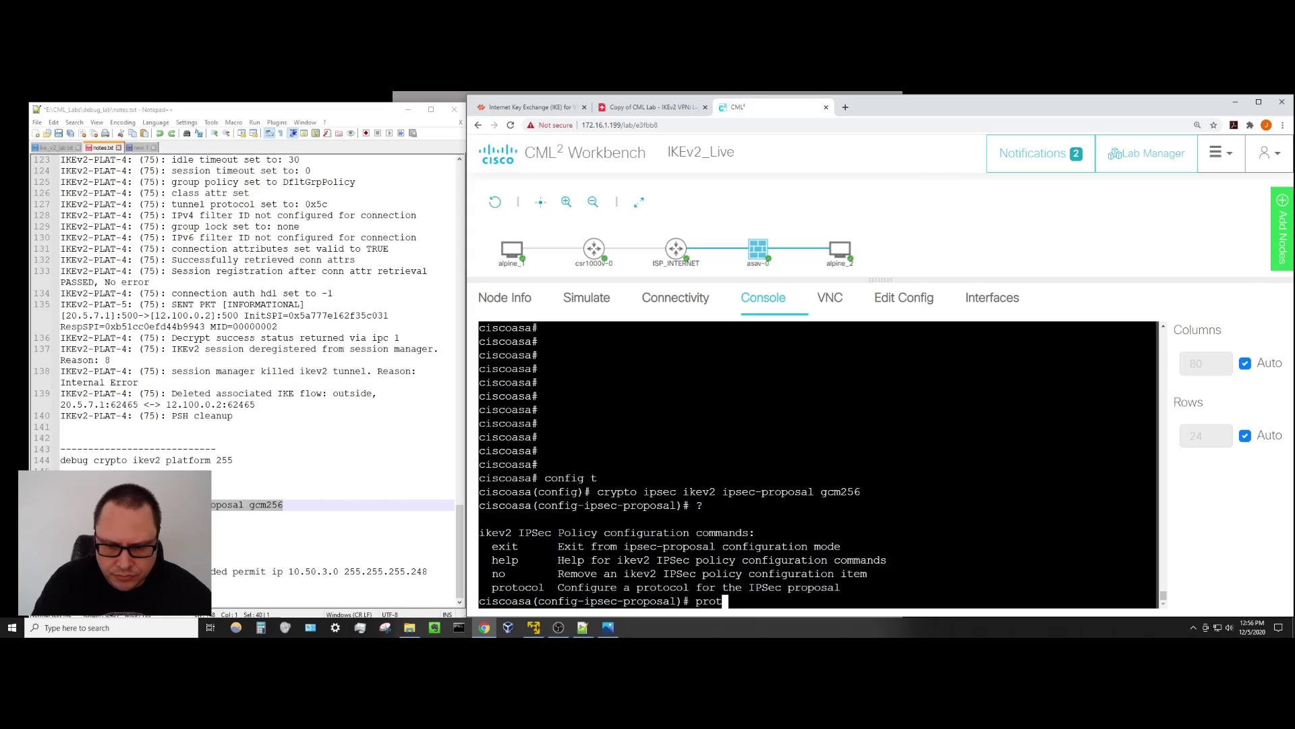
key(Tab)
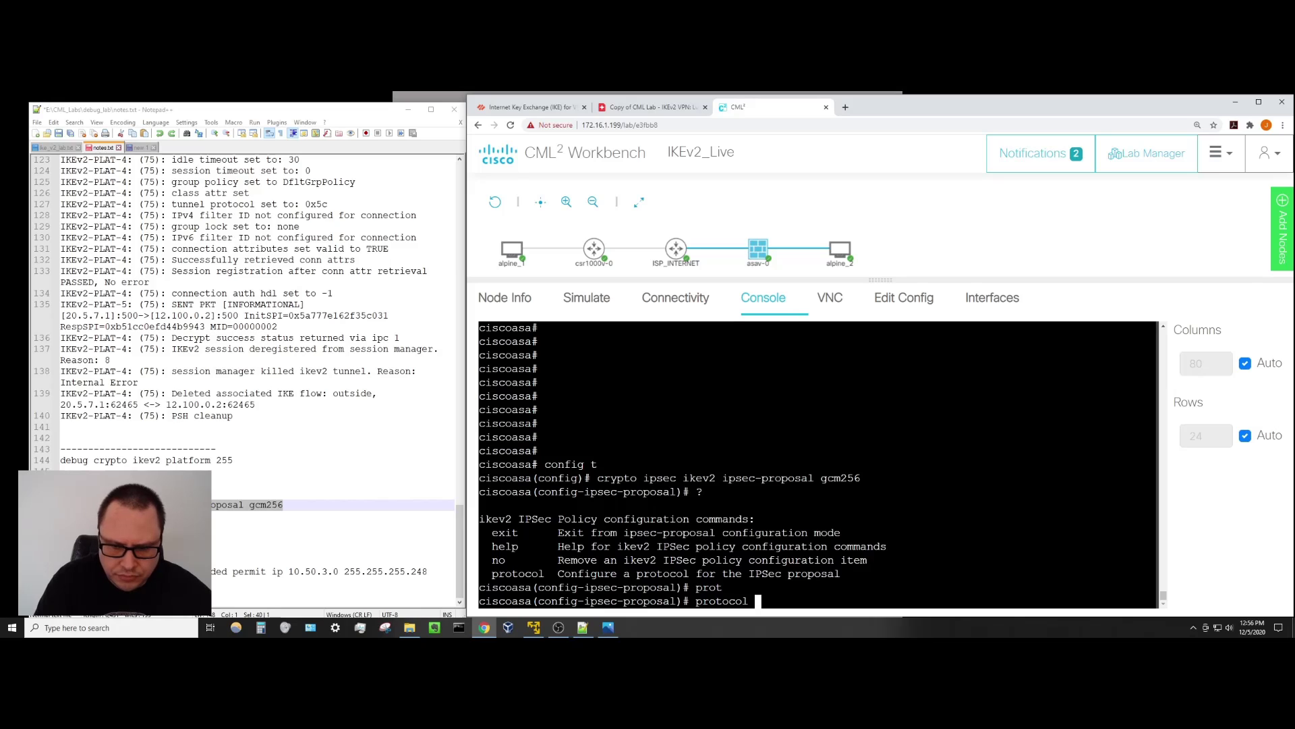
text(?es)
key(Tab)
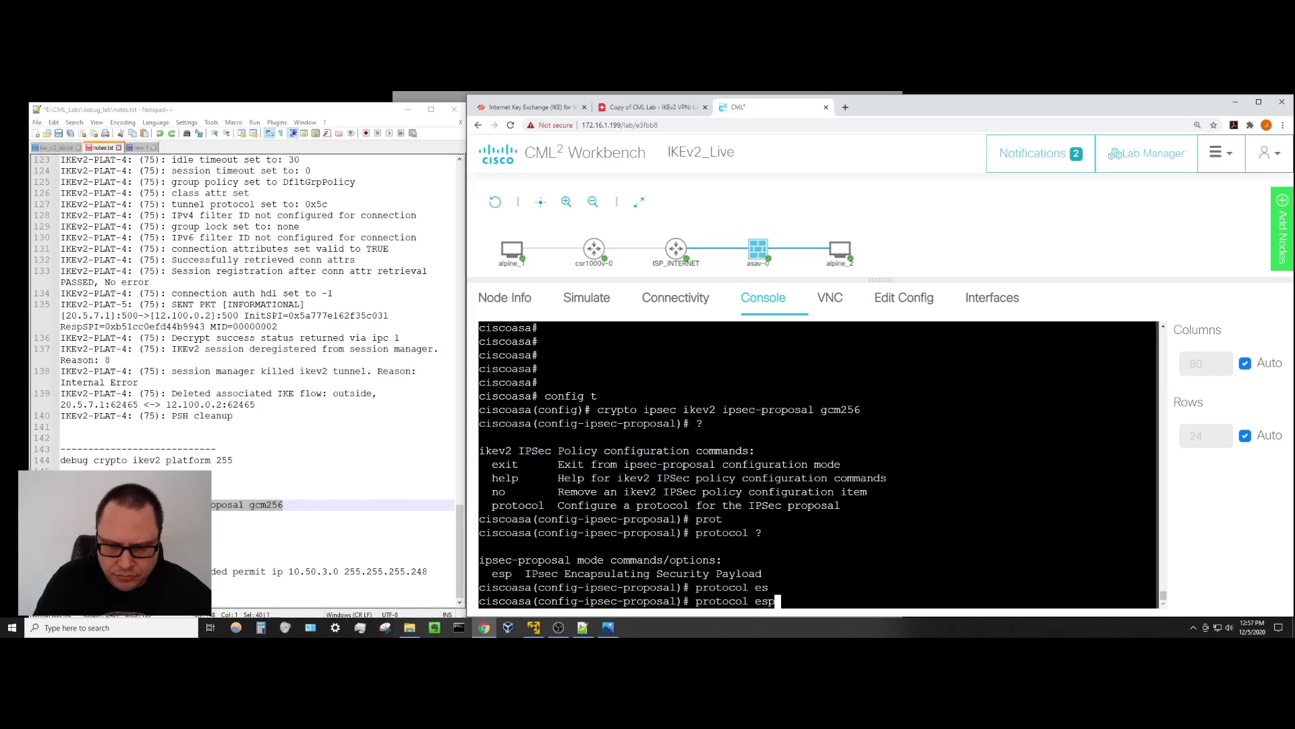
text(?)
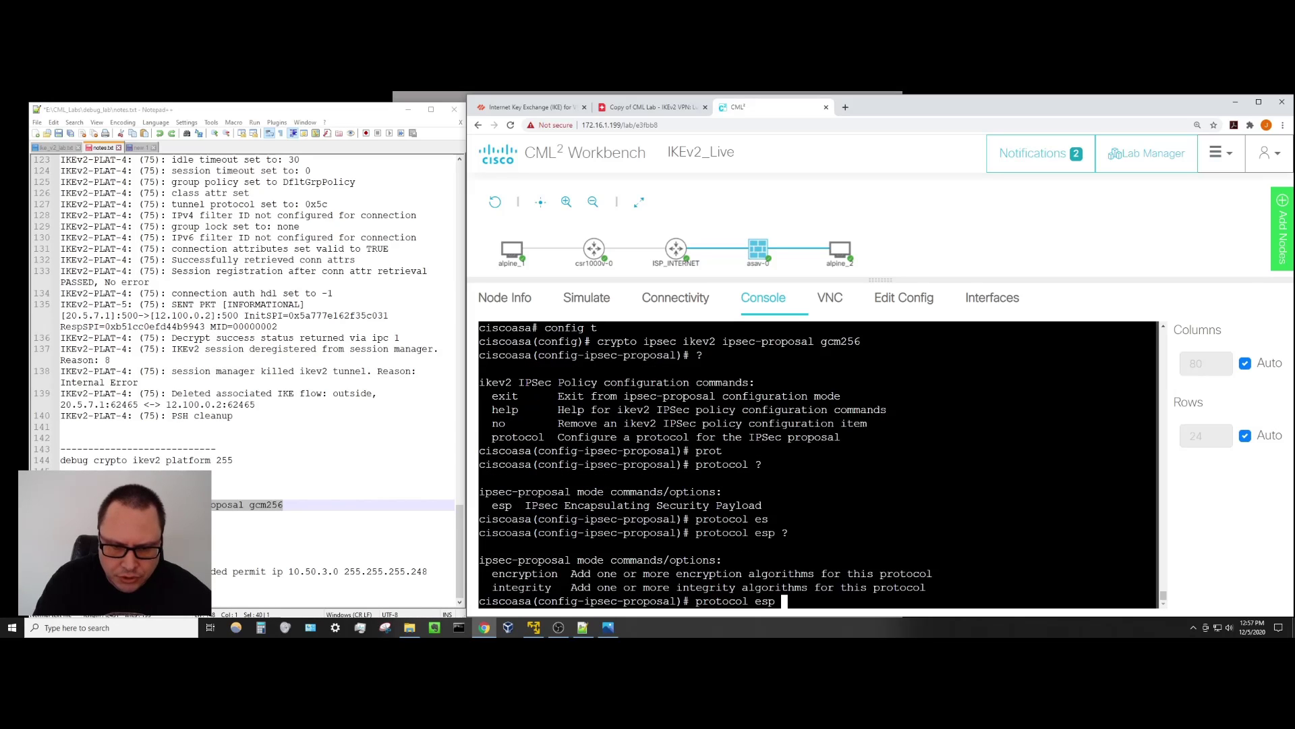
text(en)
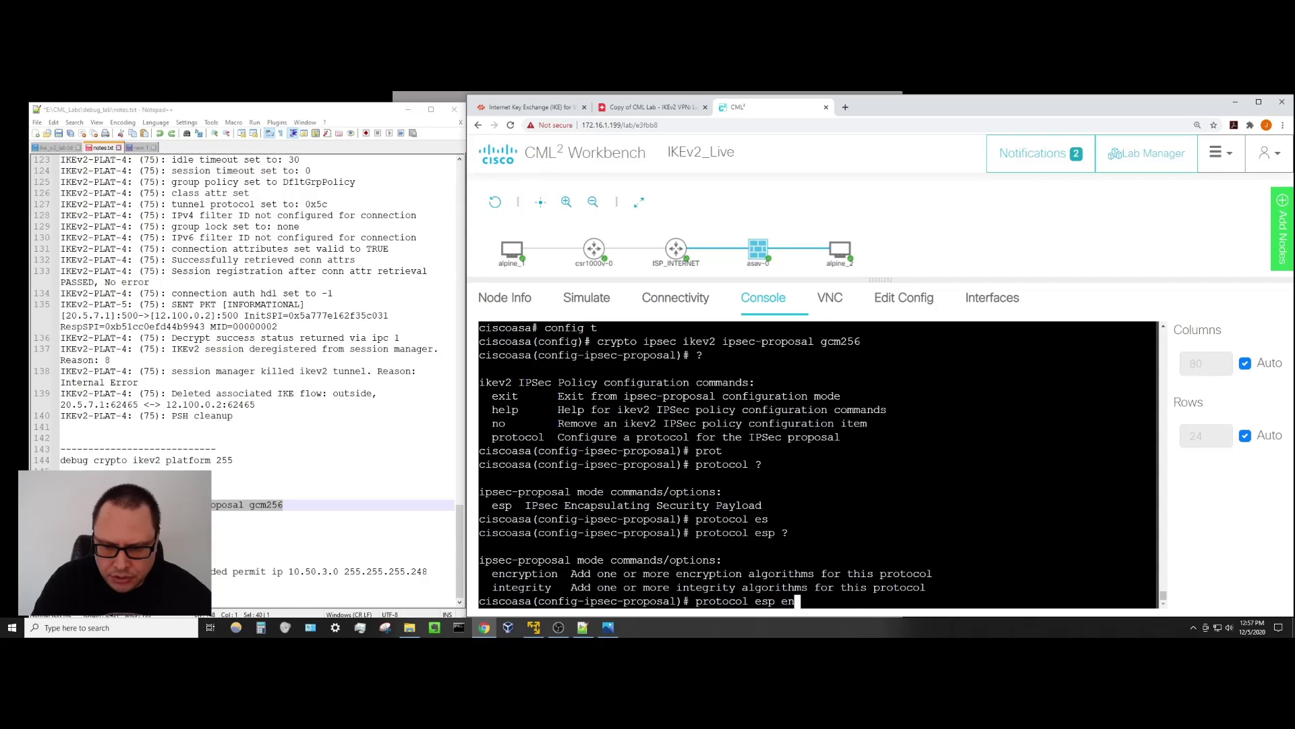
key(Tab)
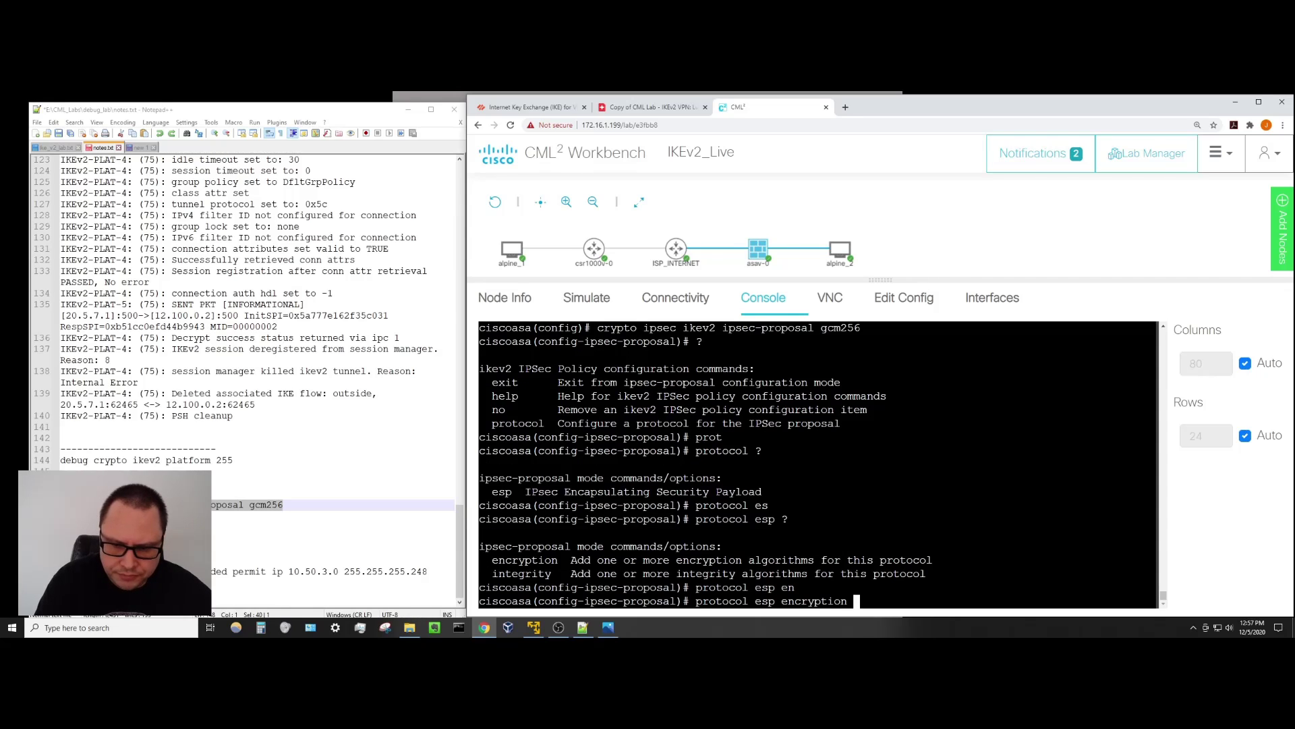
List the ESP encryption algorithms and try to set the proposal with "protocol esp encryption aes-256-gcm".
text(?aes)
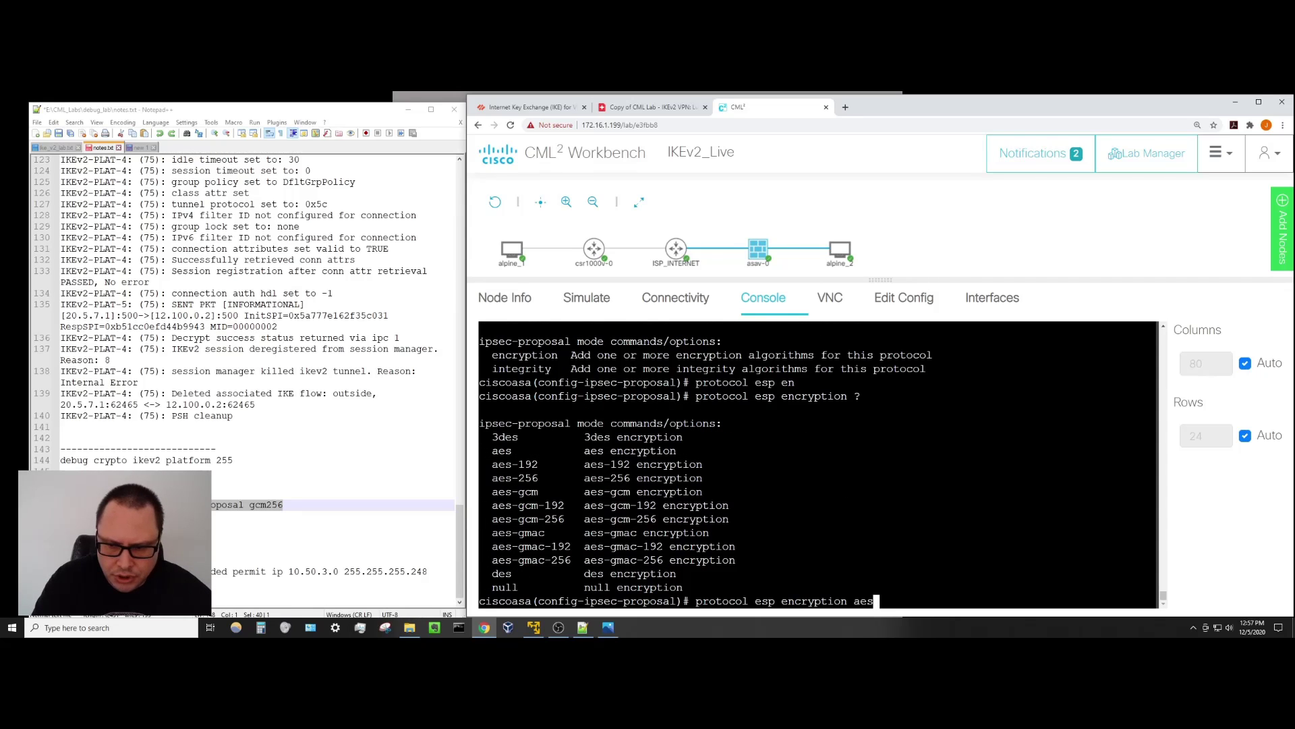
text(-256-gam)
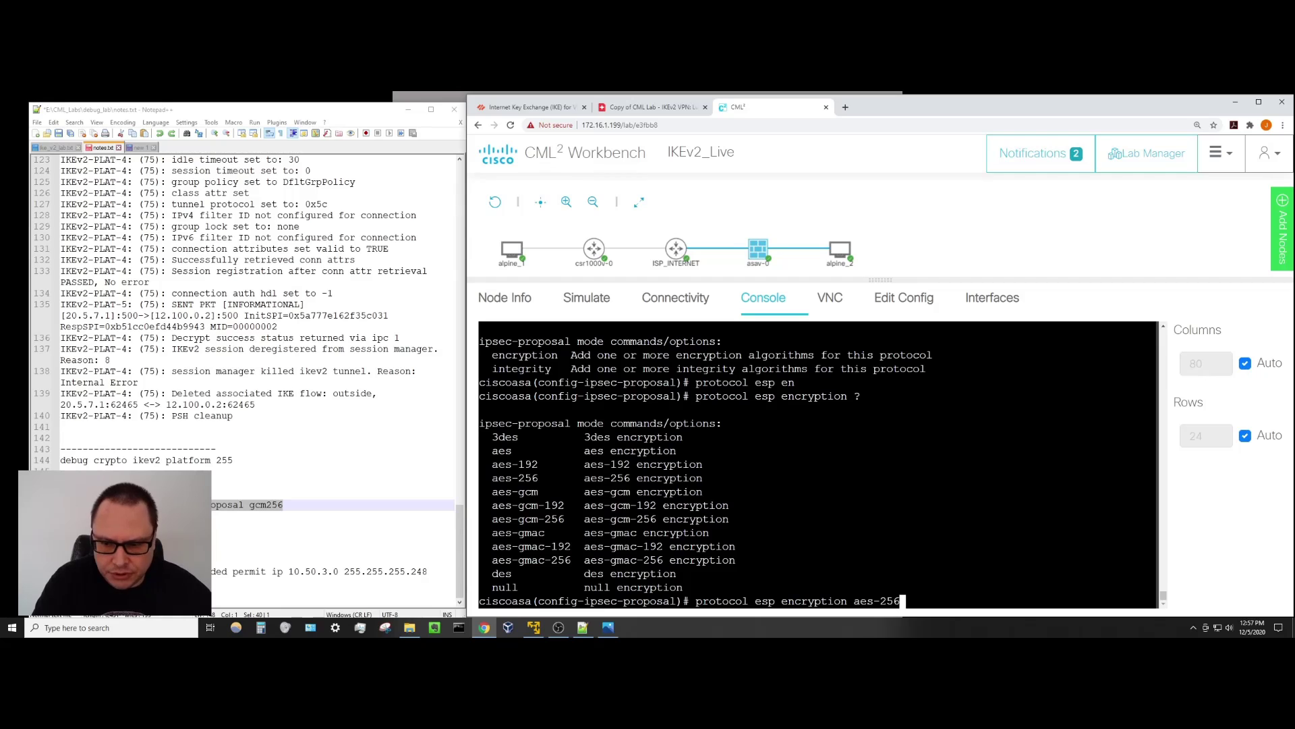
key(BackSpace)
key(BackSpace)
text(cm)
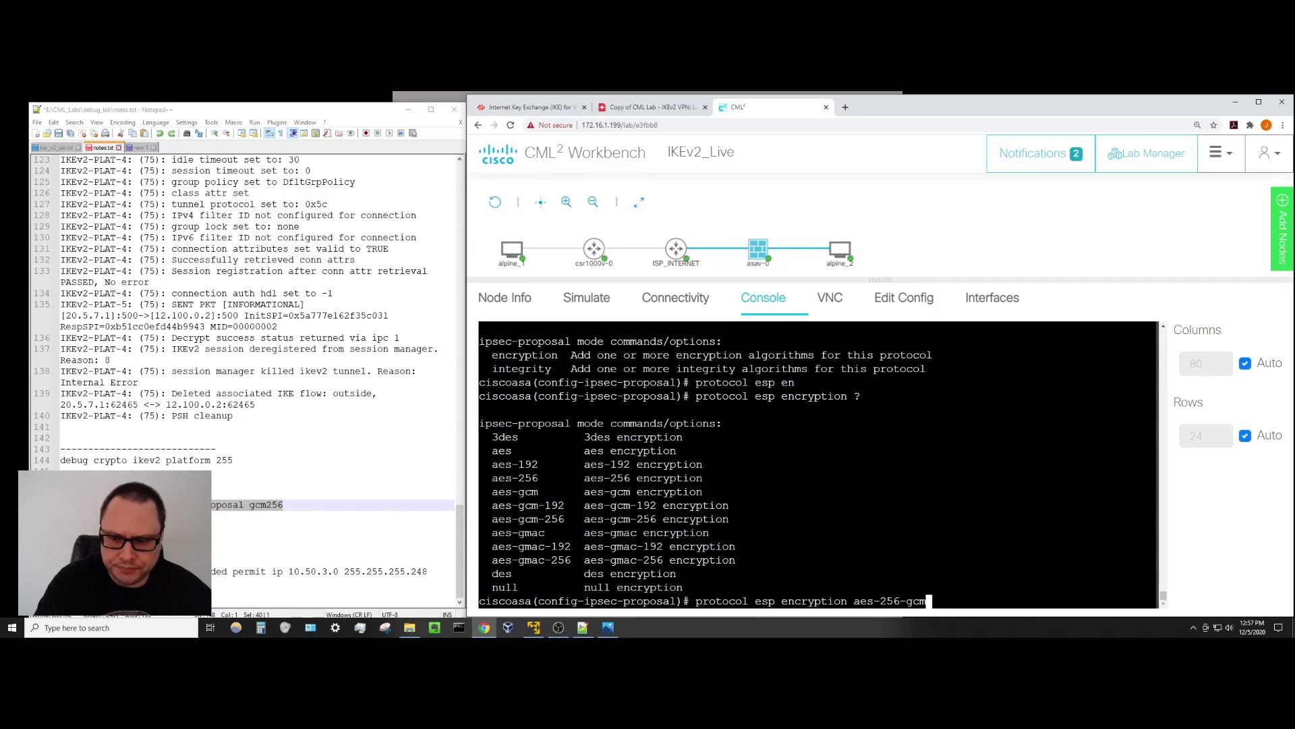
key(Return)
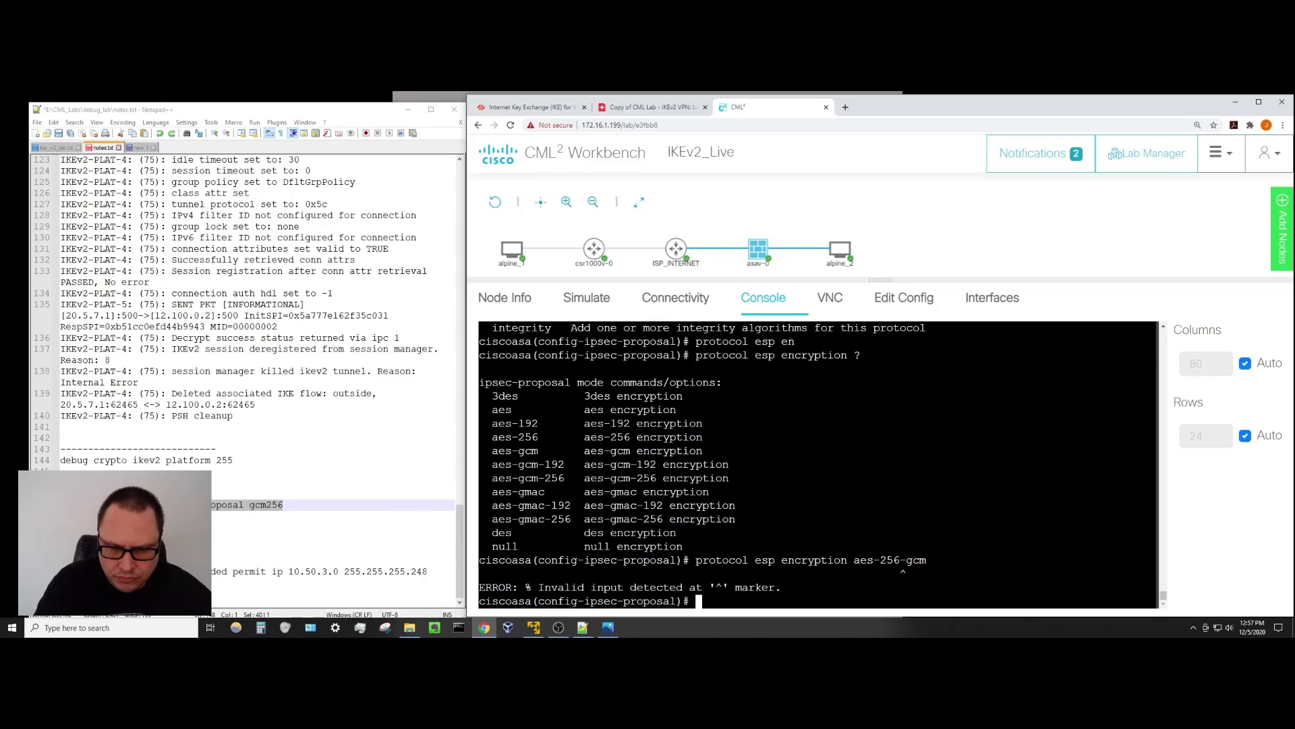
Set the gcm256 proposal's encryption with "protocol esp encryption aes-gcm-256".
key(Up)
key(BackSpace)
key(BackSpace)
key(BackSpace)
key(BackSpace)
key(BackSpace)
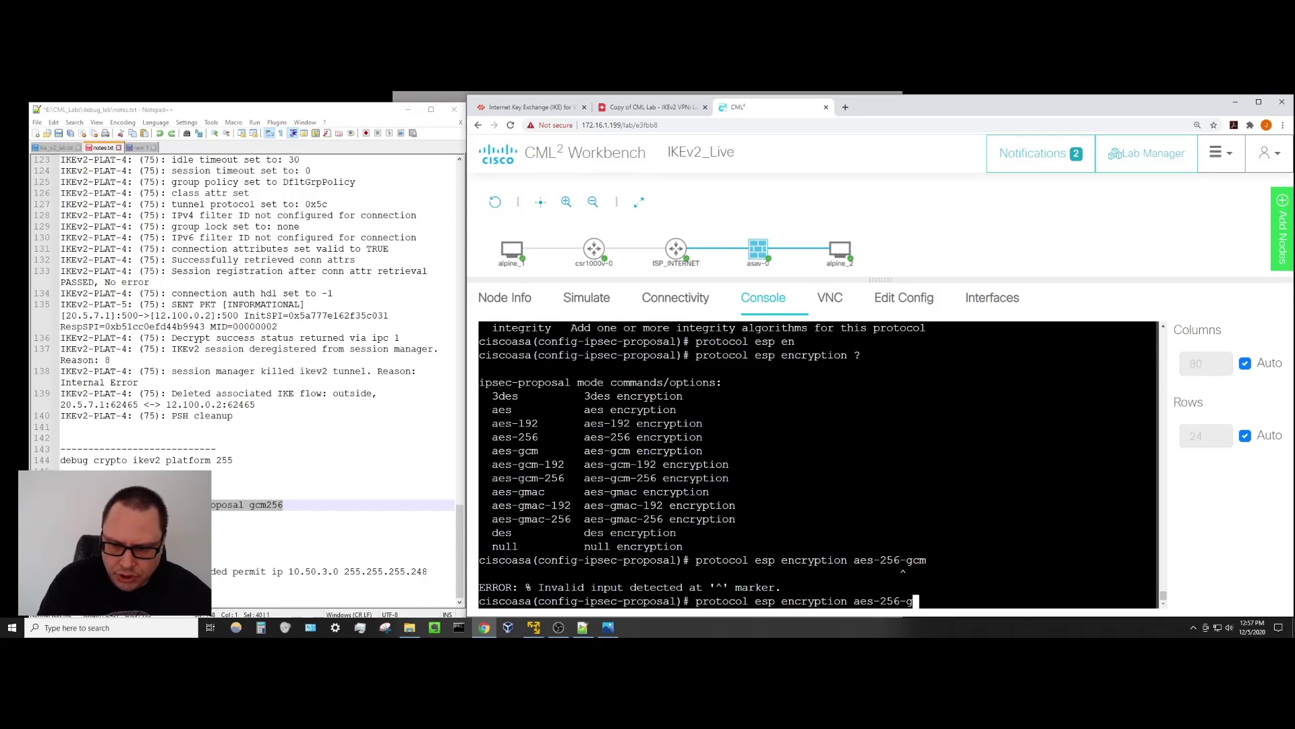
key(BackSpace)
key(BackSpace)
text(gcm)
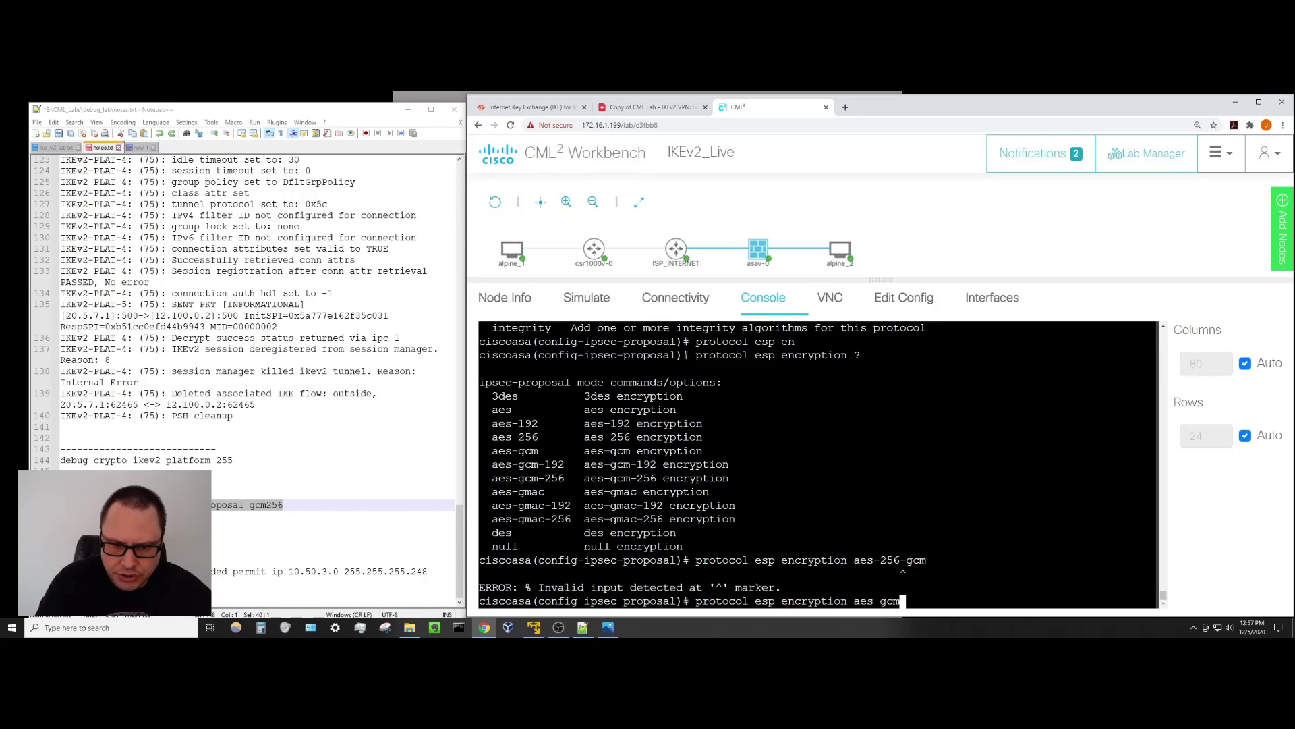
text(-256)
key(Return)
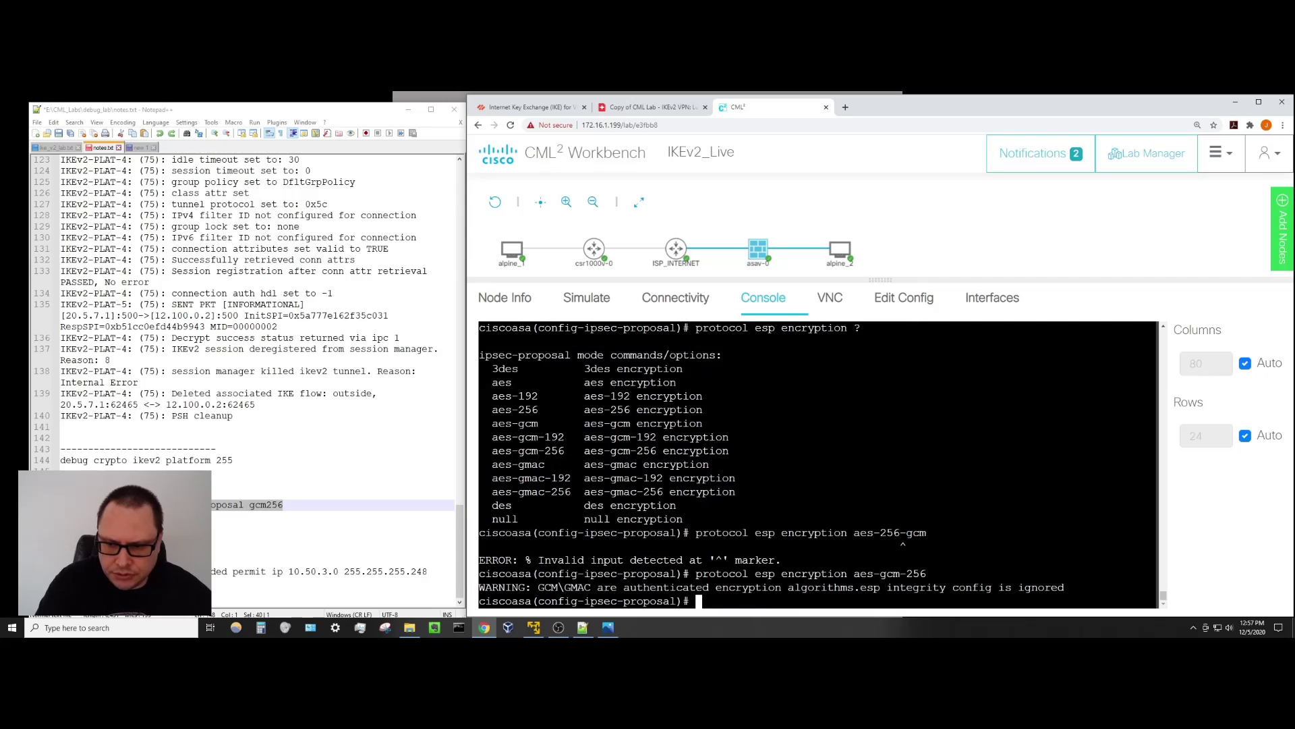
key(Return)
key(Return)
key(Return)
key(Return)
key(Return)
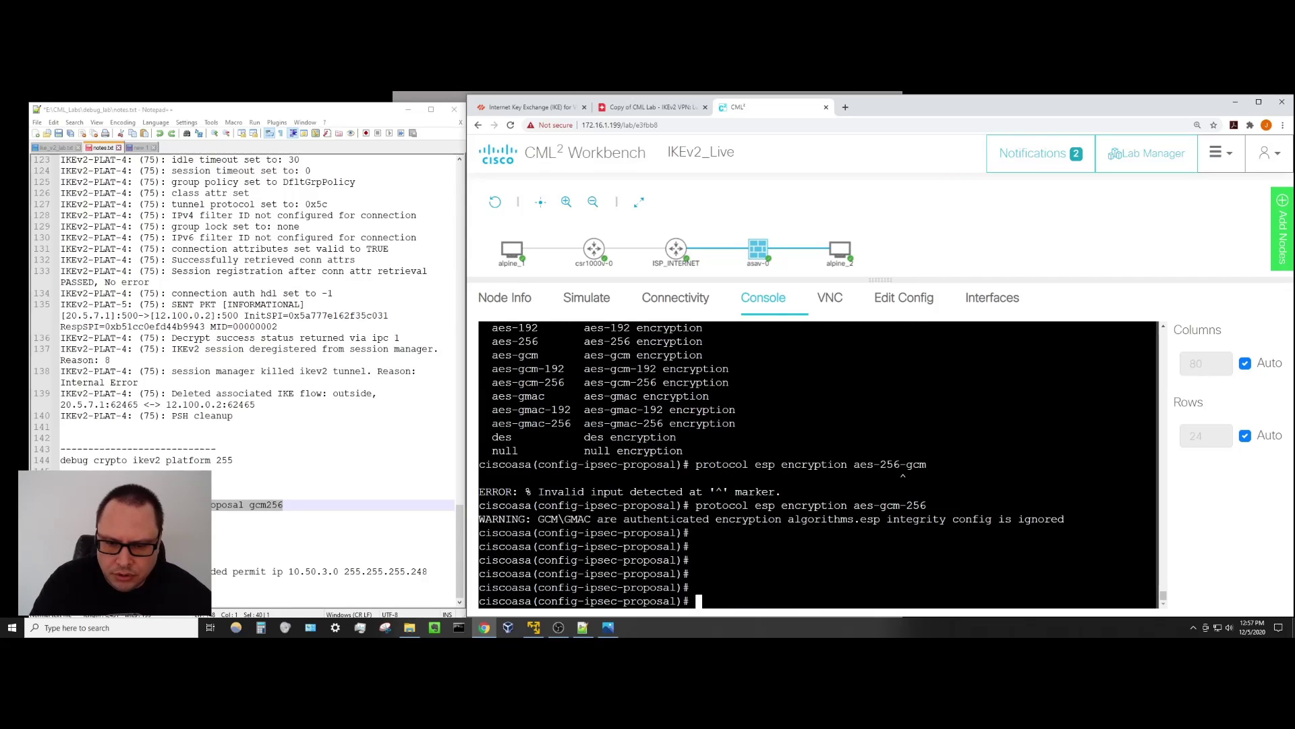
Exit the IPsec proposal and global configuration modes back to the privileged ciscoasa# prompt.
text(exit)
key(Return)
key(Return)
key(Return)
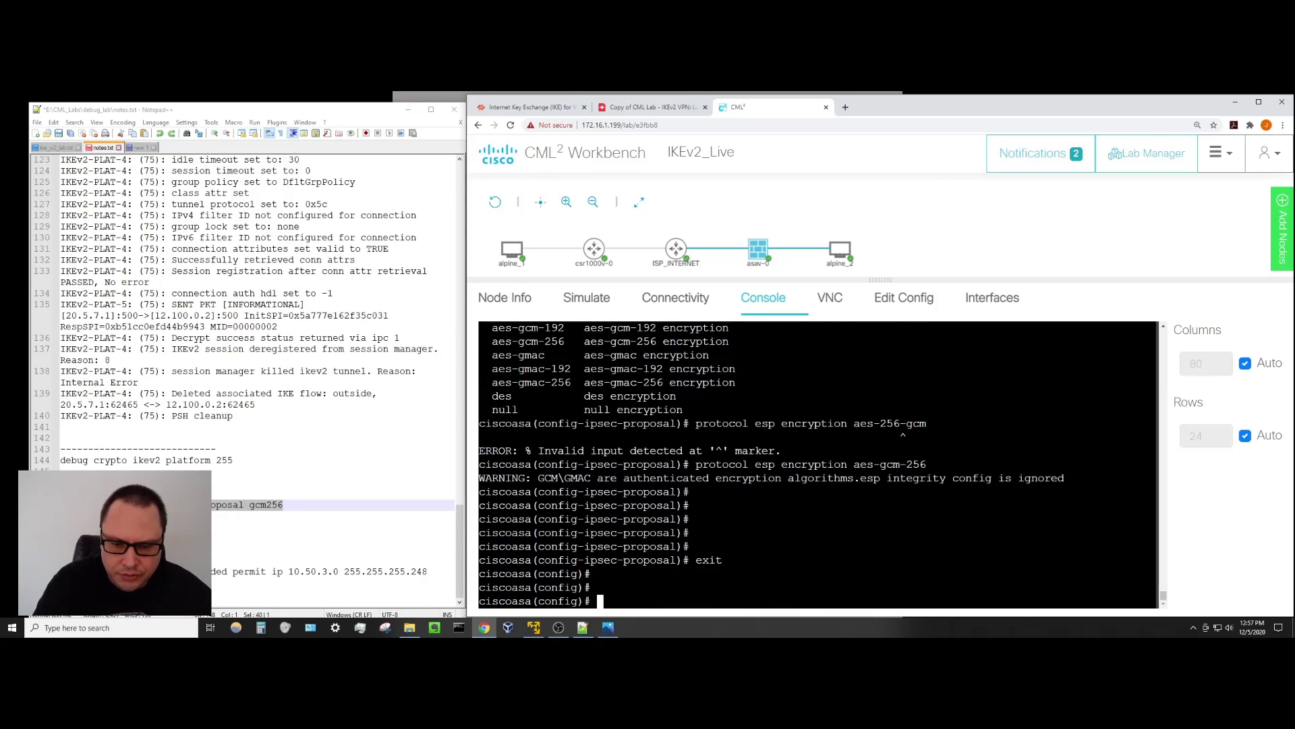
text(exit)
key(Return)
key(Return)
key(Return)
key(Return)
key(Return)
key(Return)
key(Return)
key(Return)
key(Return)
key(Return)
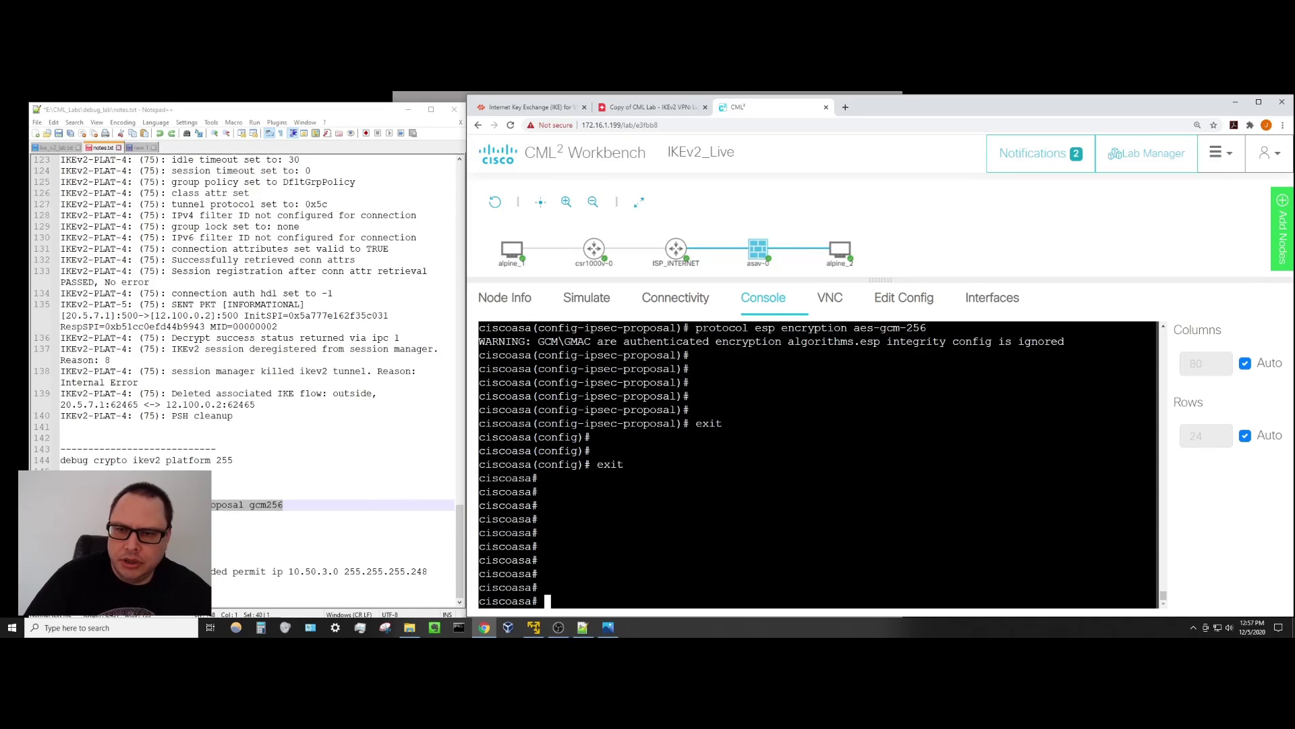
Open the alpine_2 console, run "ping 172.16.20.5" to send traffic through the tunnel, and stop it after a few replies.
click(838, 253)
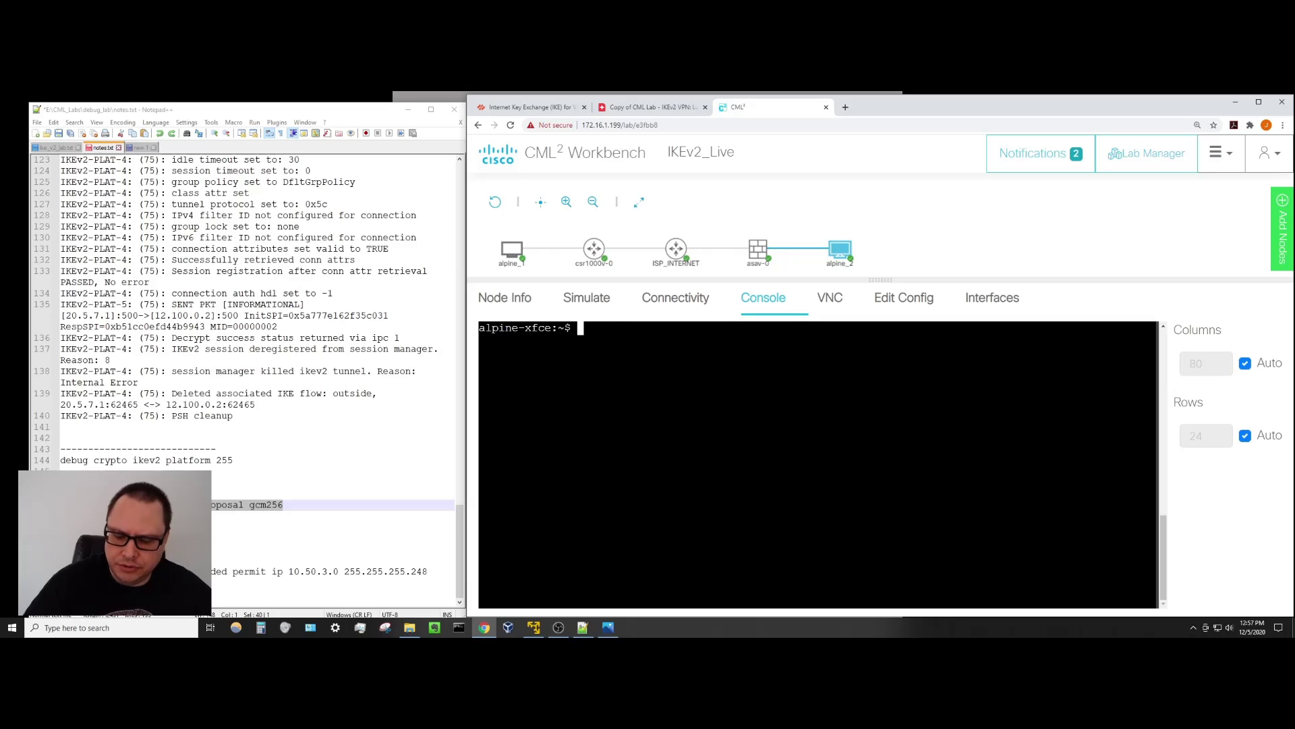
text(ping 172.16.20.5)
key(Return)
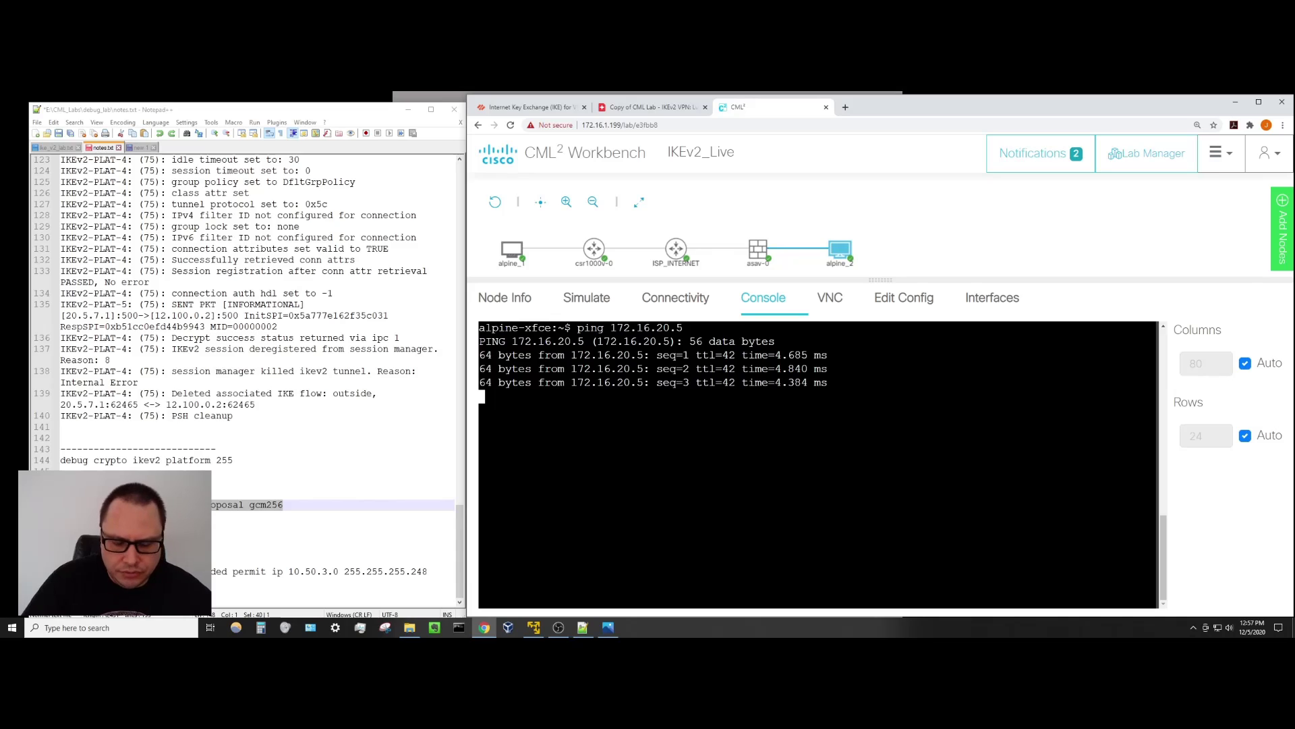
key(ctrl+c)
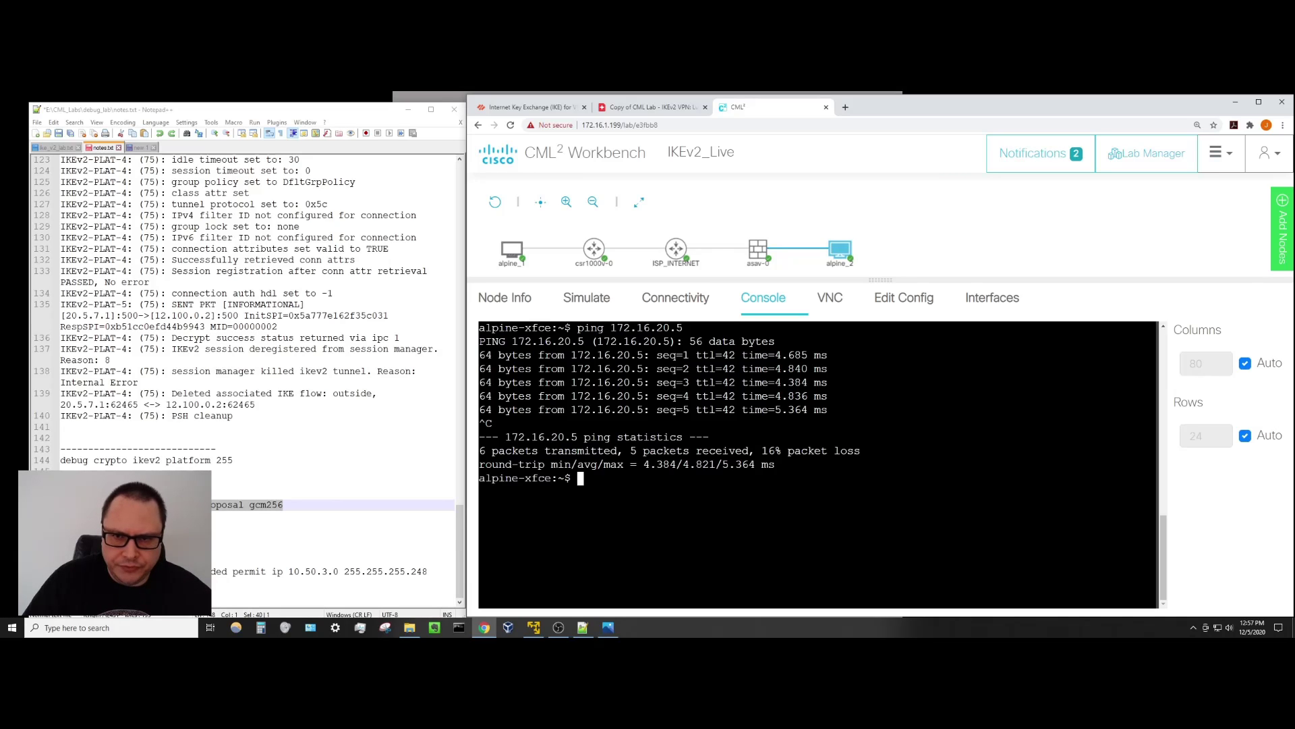
Return to the asav-0 console and display the IKEv2 security associations with "sho crypto ikev2 sa".
click(759, 252)
click(742, 526)
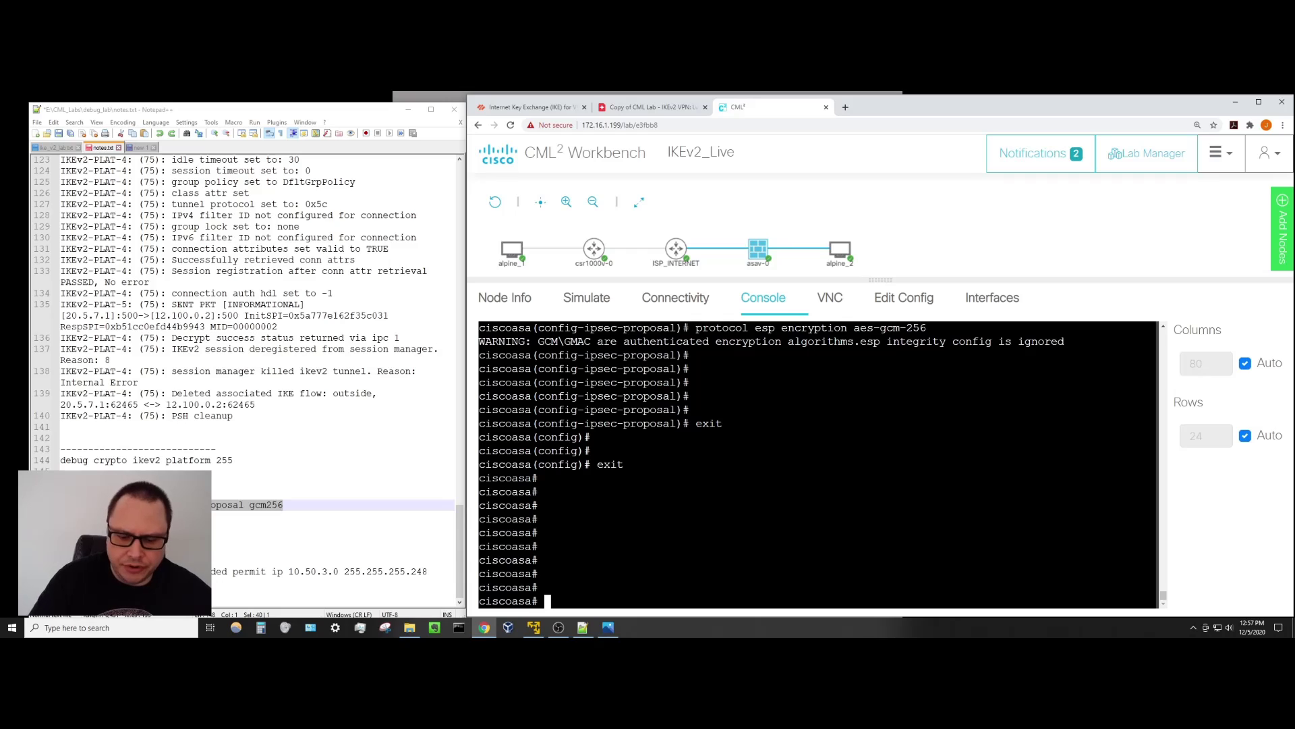
text(sho )
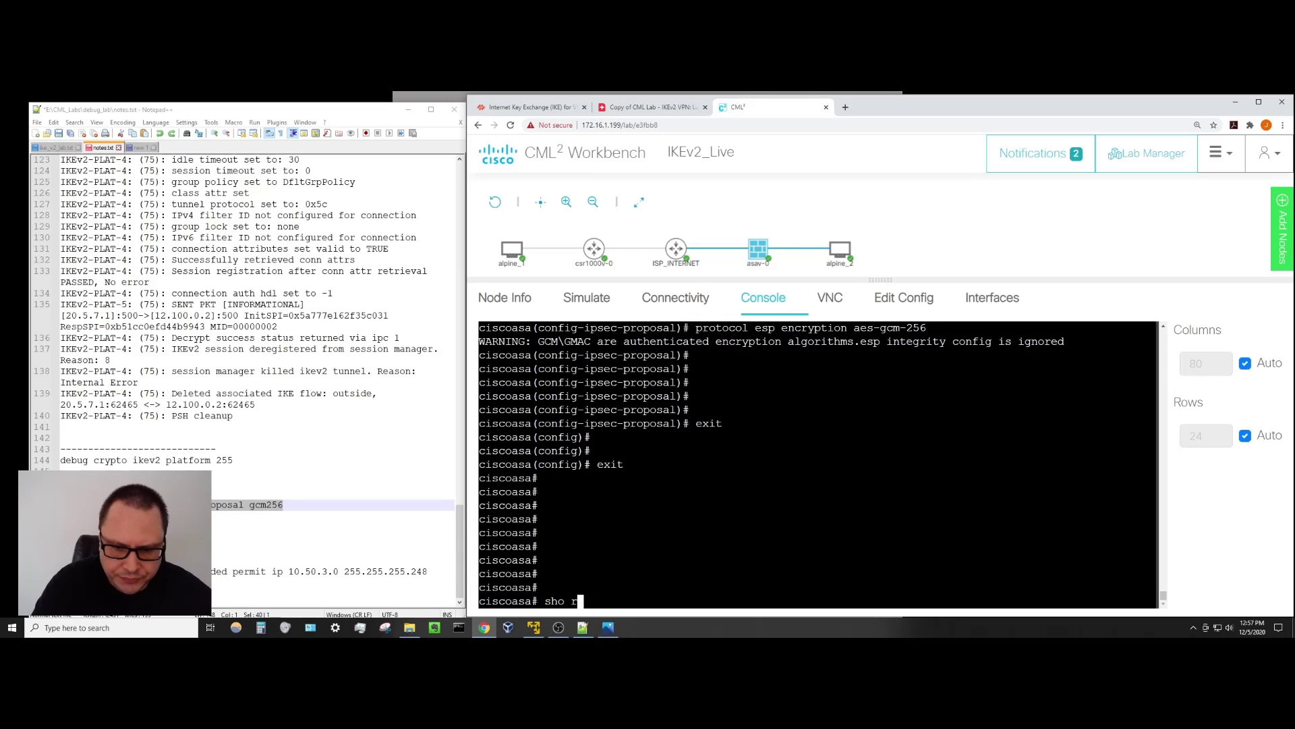
text(crypto )
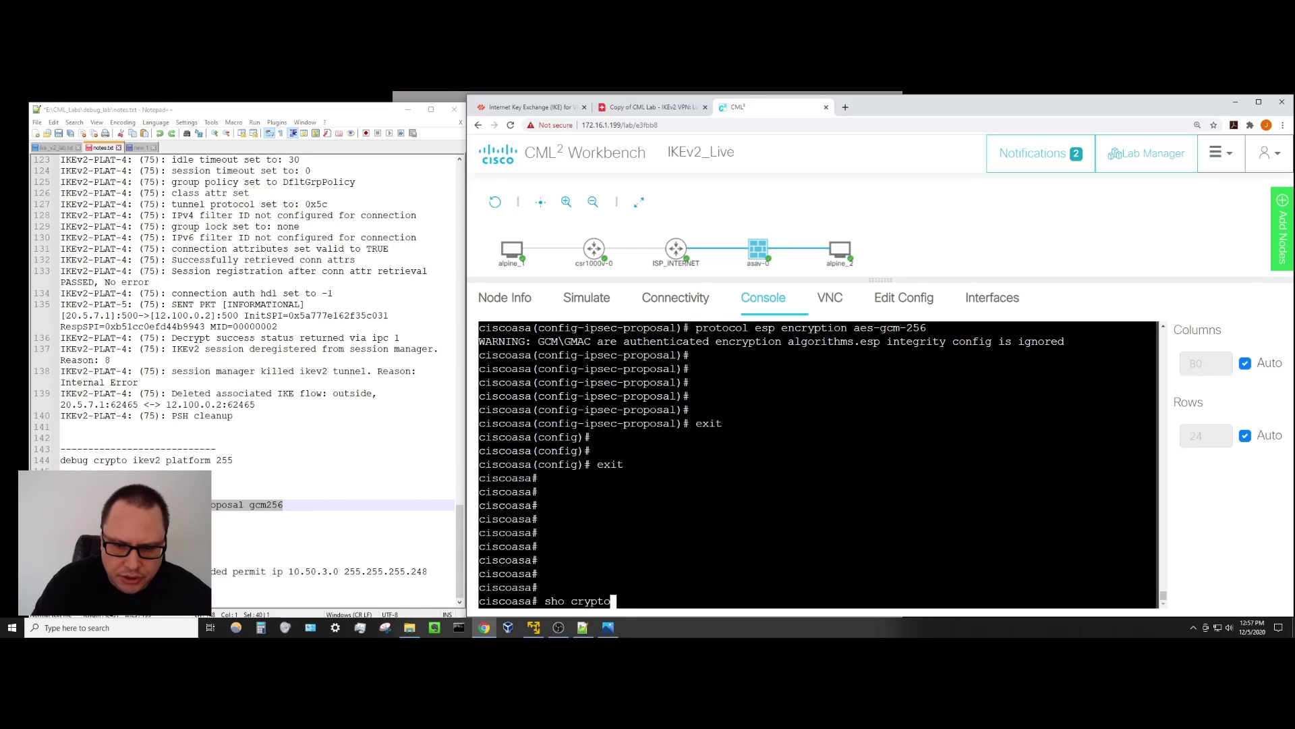
text(ikev)
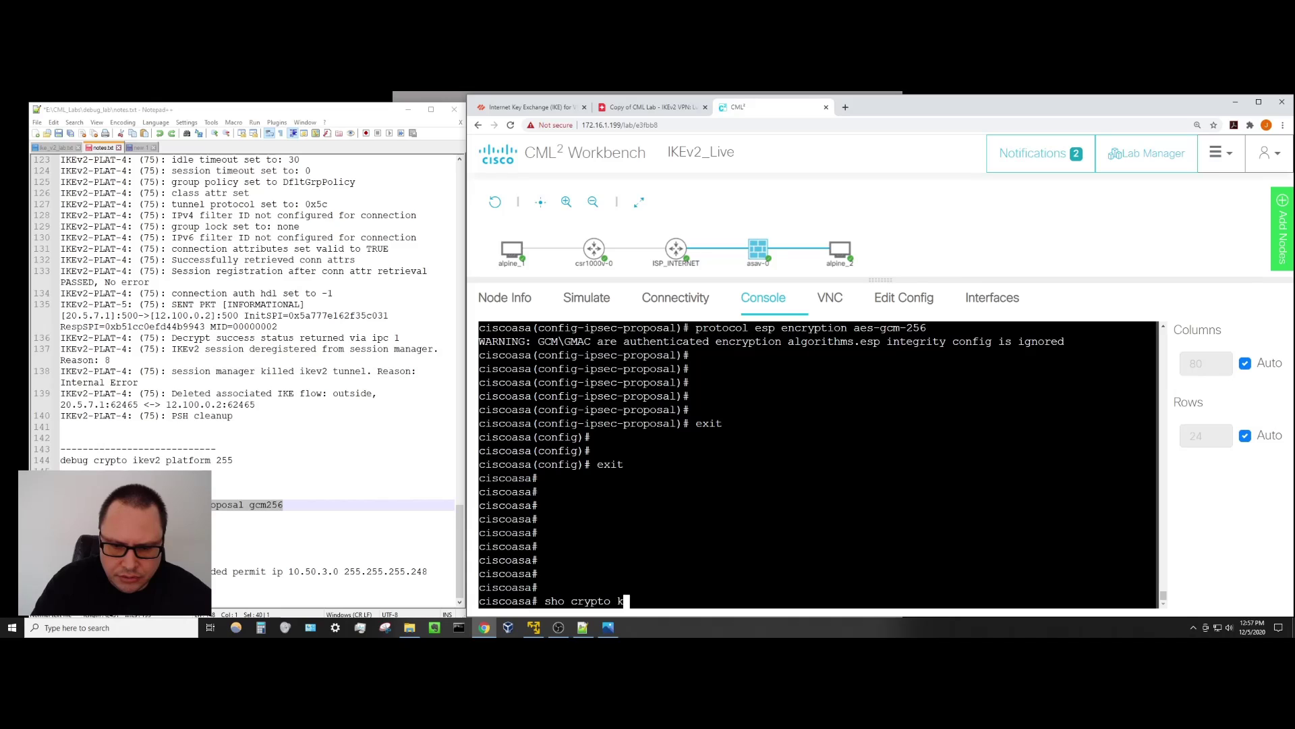
text(2 sa)
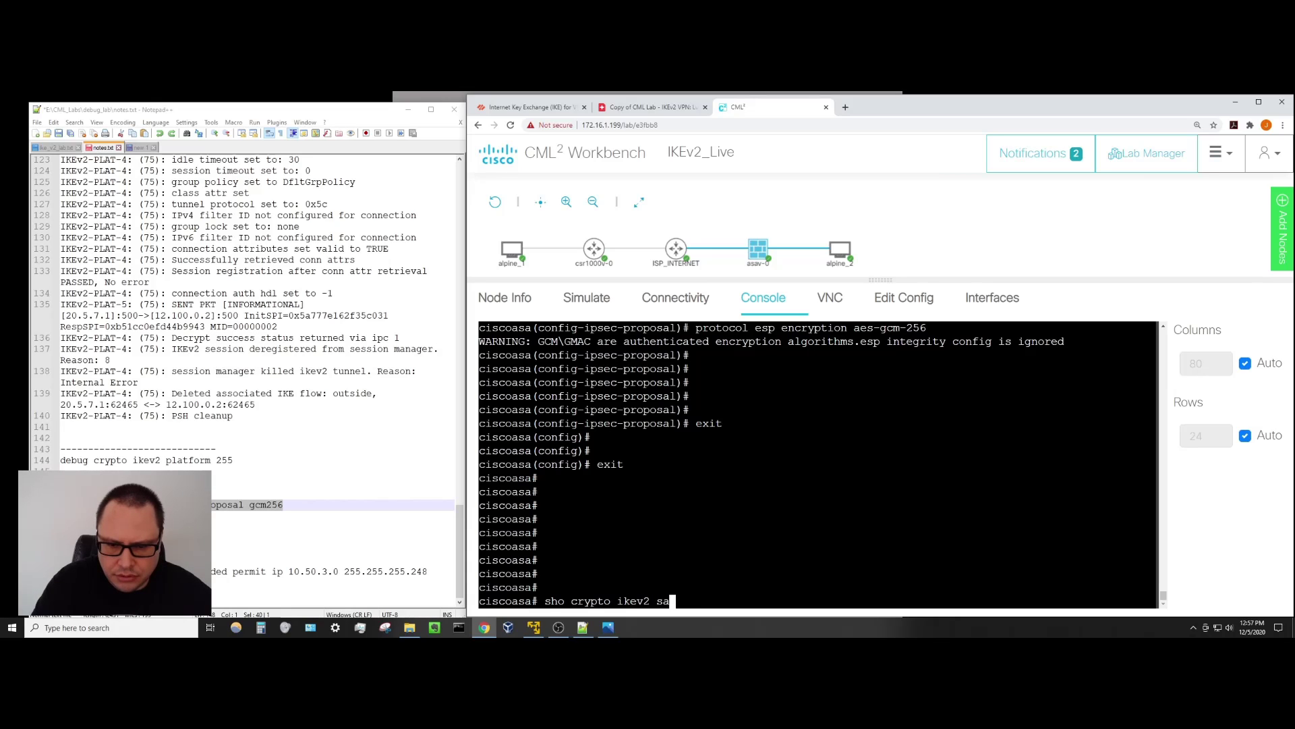
key(Return)
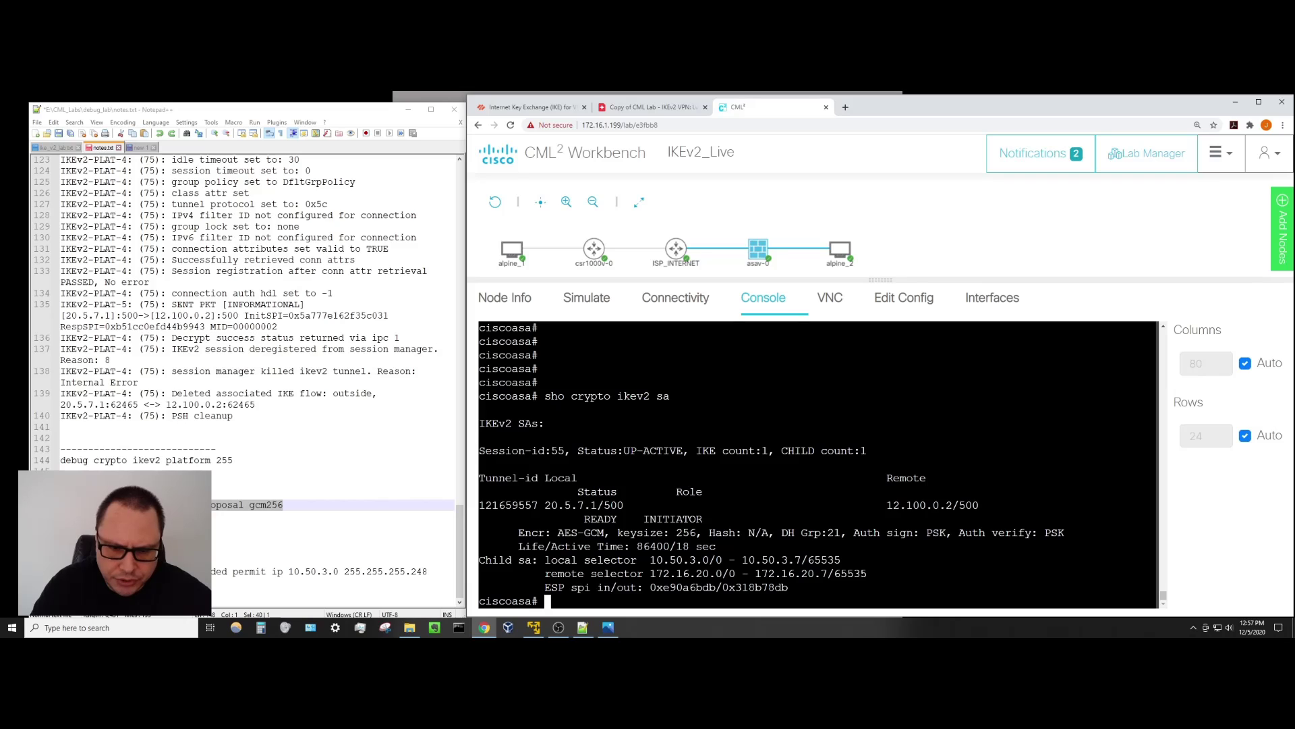
key(Return)
key(Return)
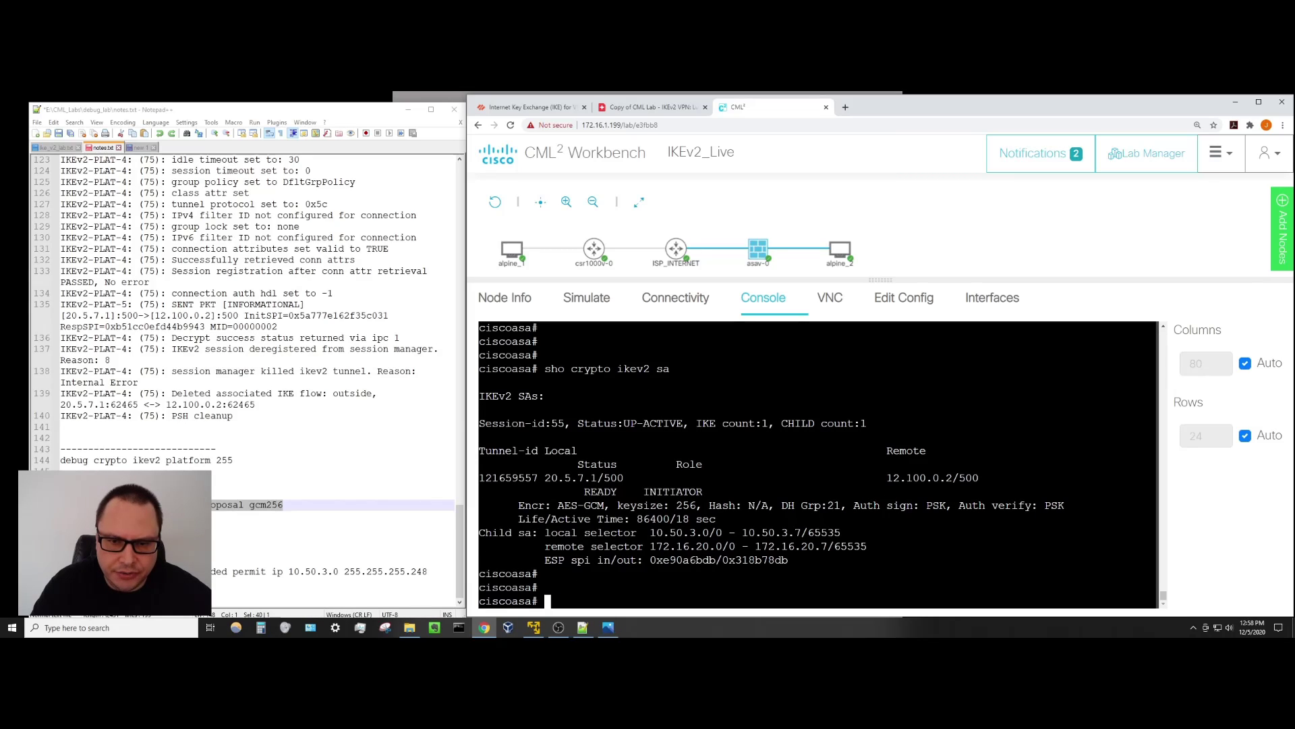
key(Return)
key(Return)
key(Return)
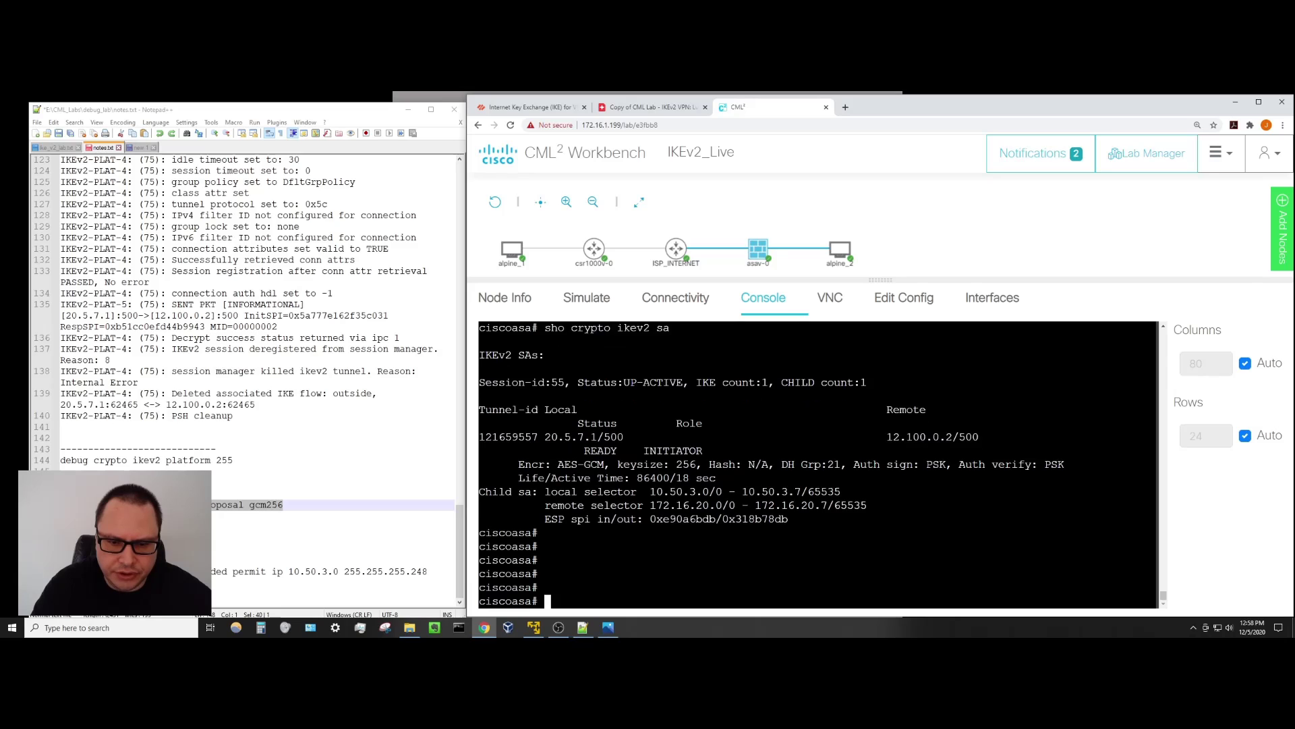
key(Return)
key(Return)
key(Return)
key(Return)
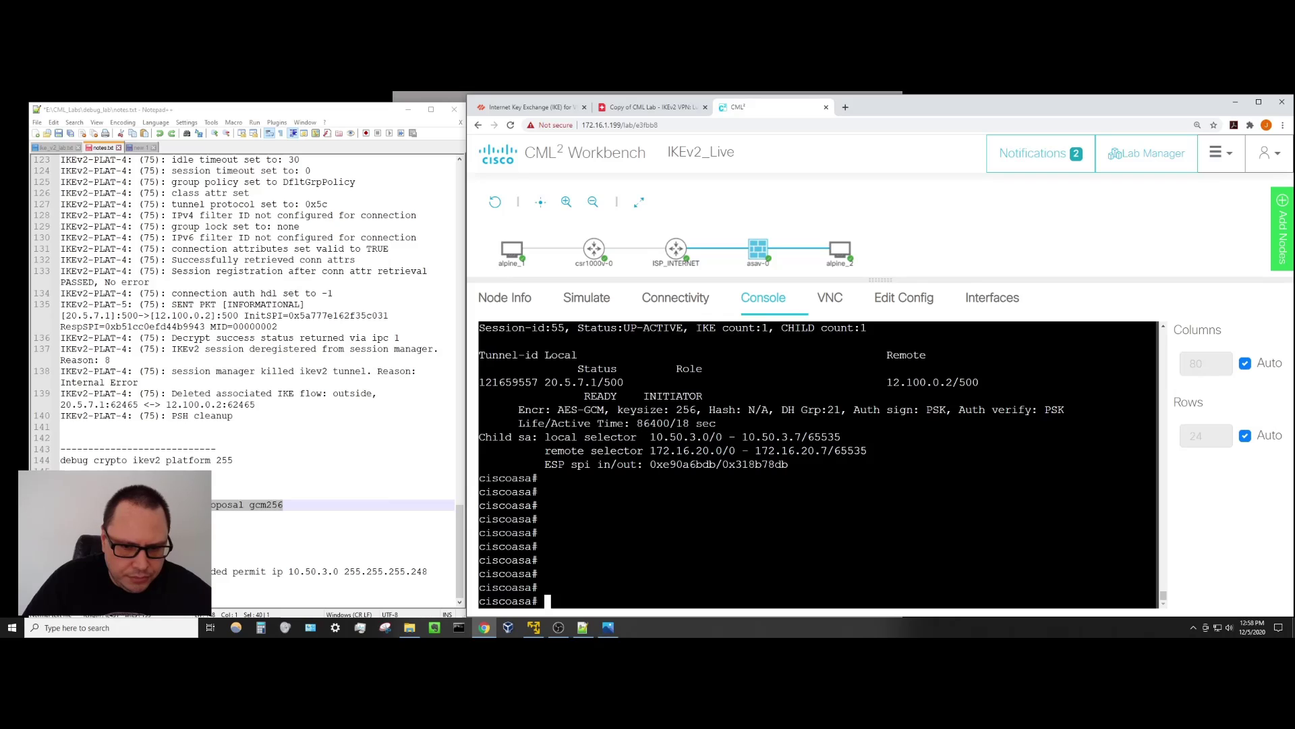
click(333, 530)
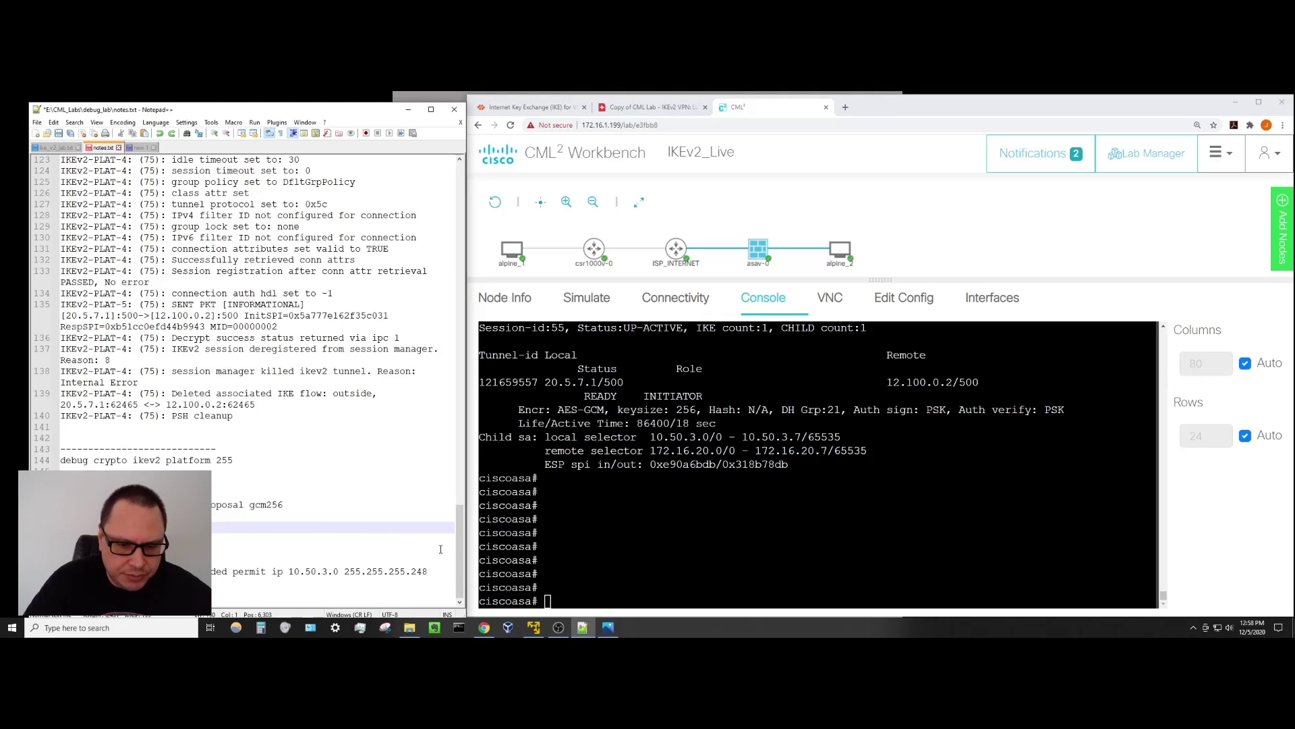
key(alt+Tab)
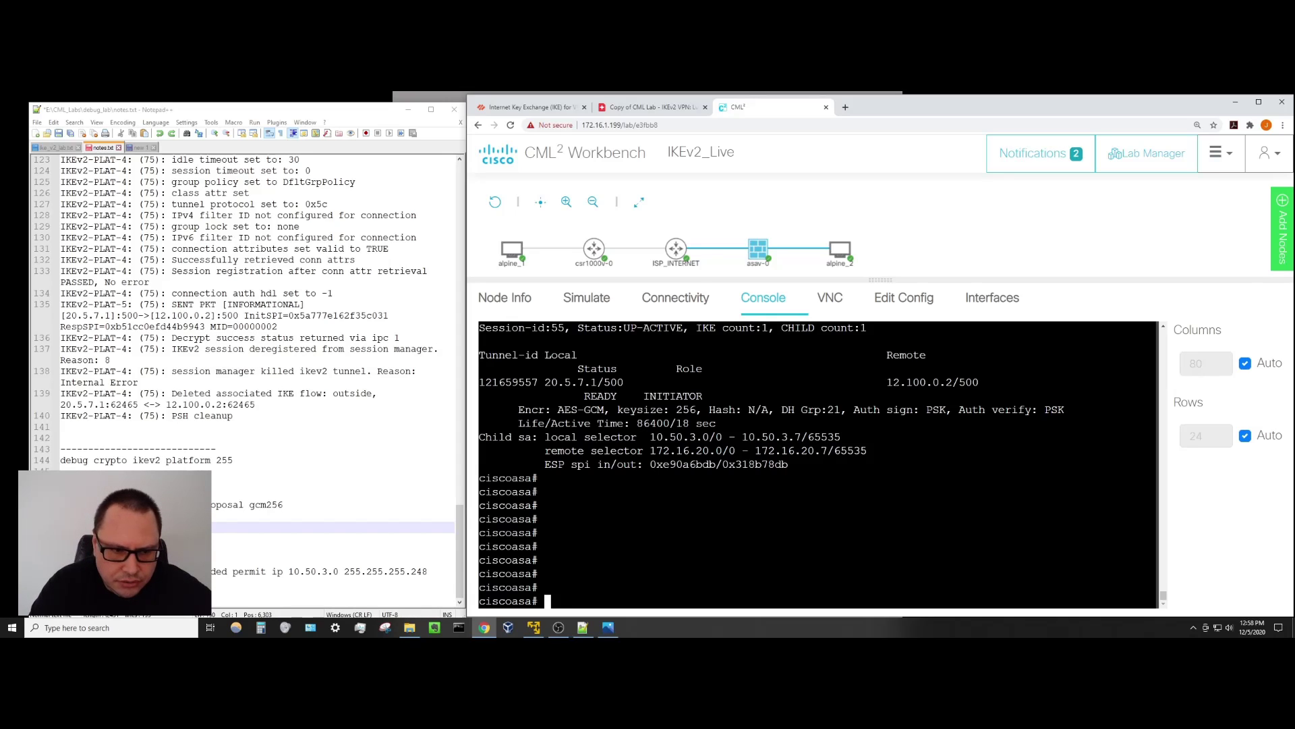
List the running-configuration lines that mention CSR with "sho run | incl CSR".
text(sho run )
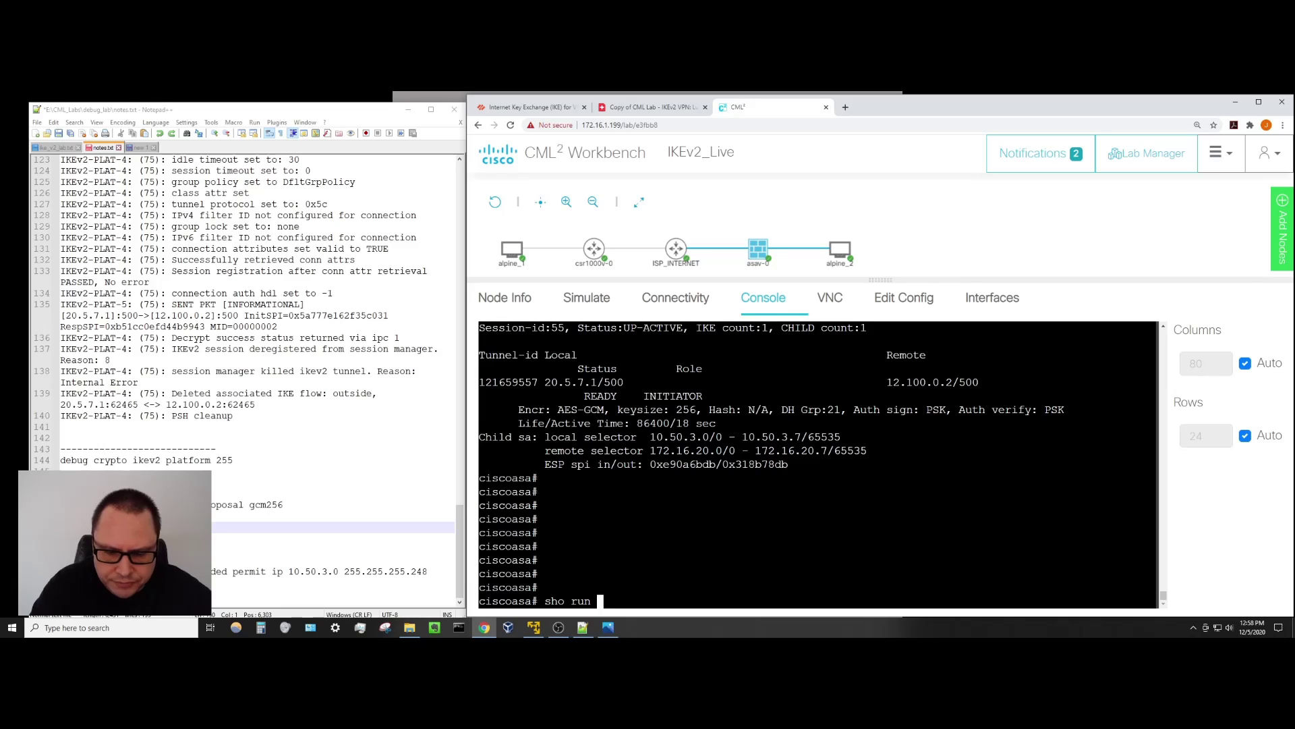
text(| incl CSR)
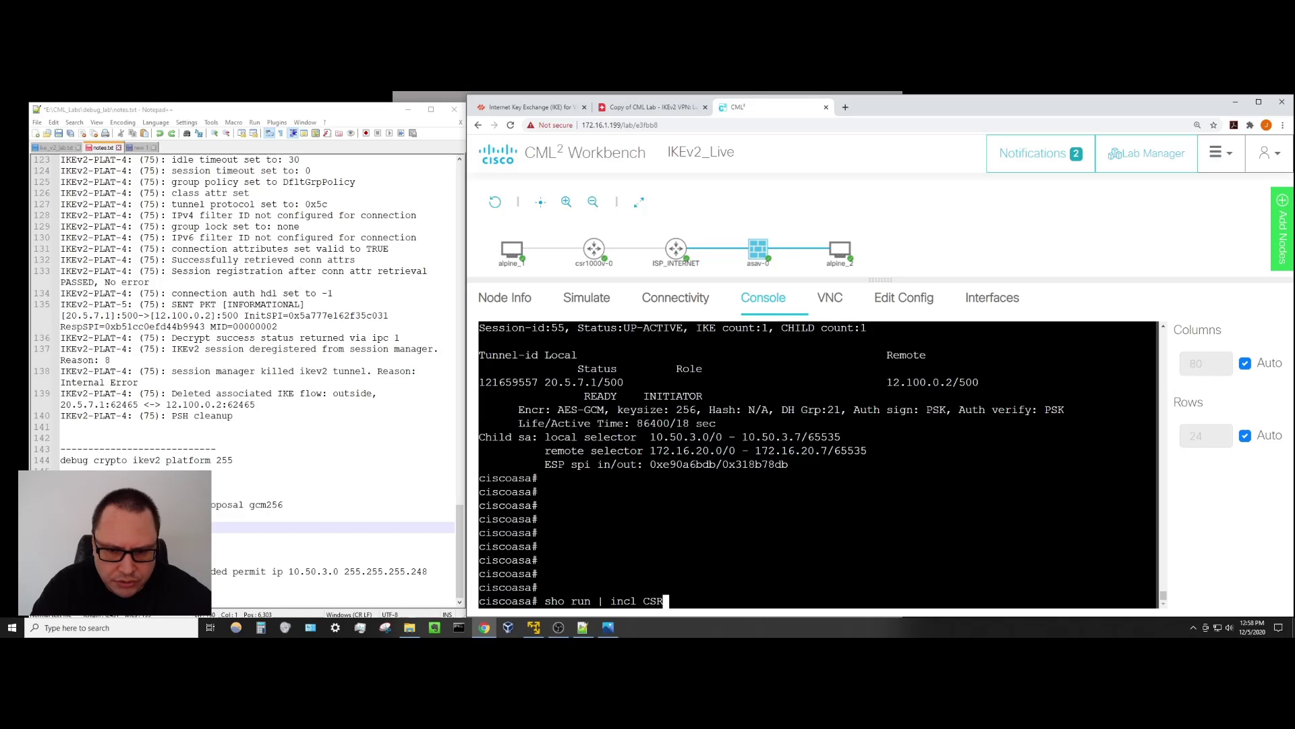
key(Return)
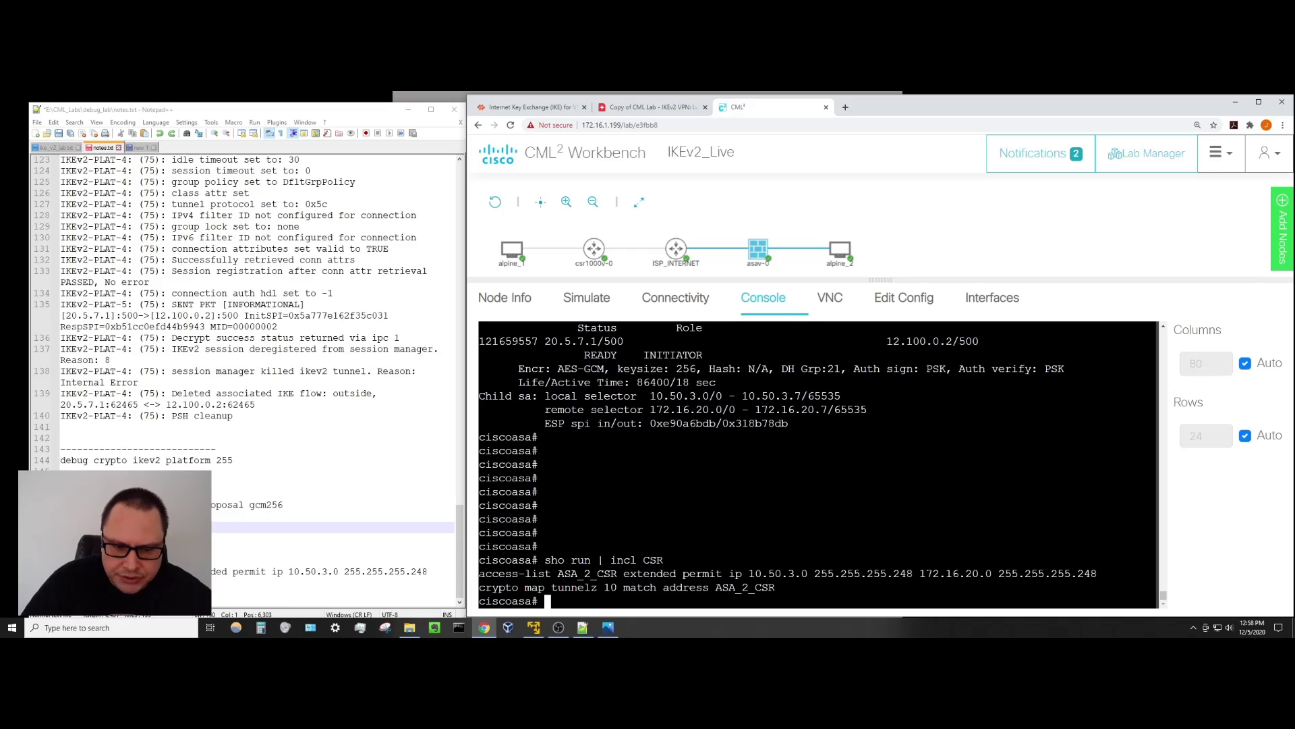
drag(478, 574, 593, 573)
click(592, 573)
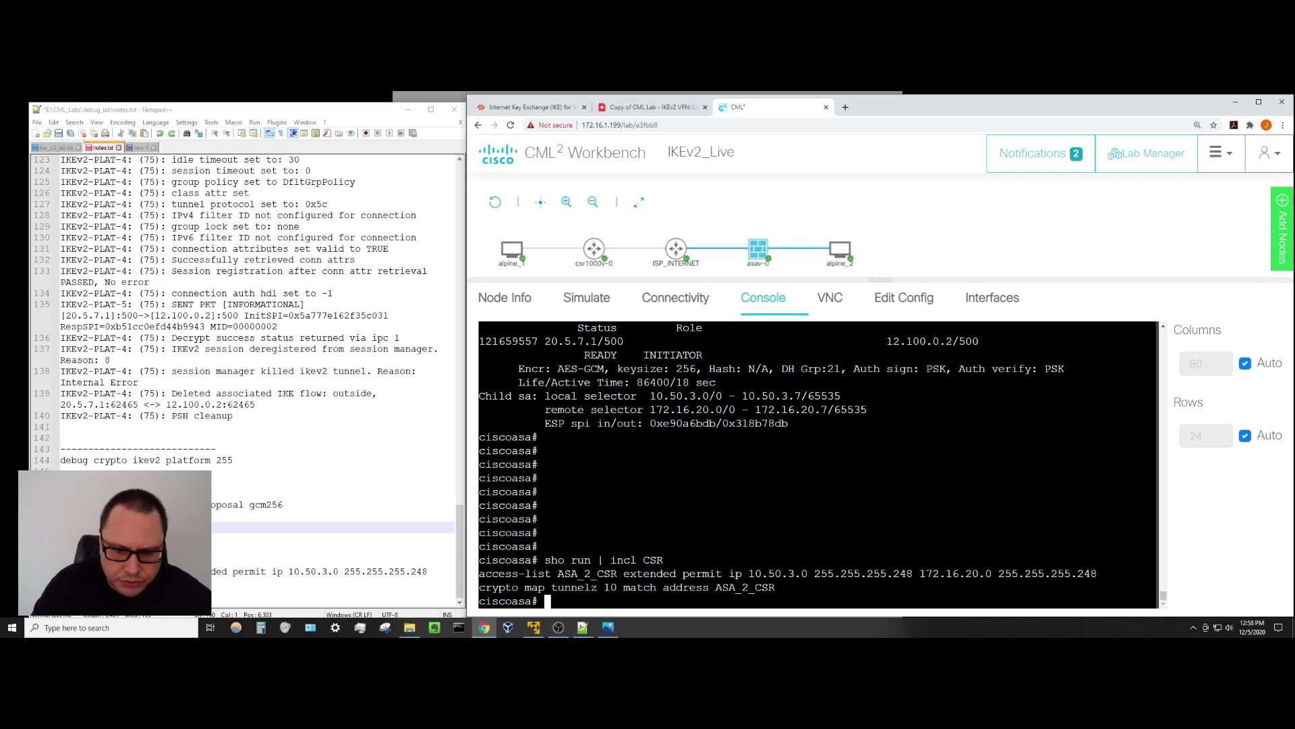
Try "sho crypto map", run "sho run crypto map", and compare the ASA_2_CSR name in the access list and the map's match address.
text(sho crypt)
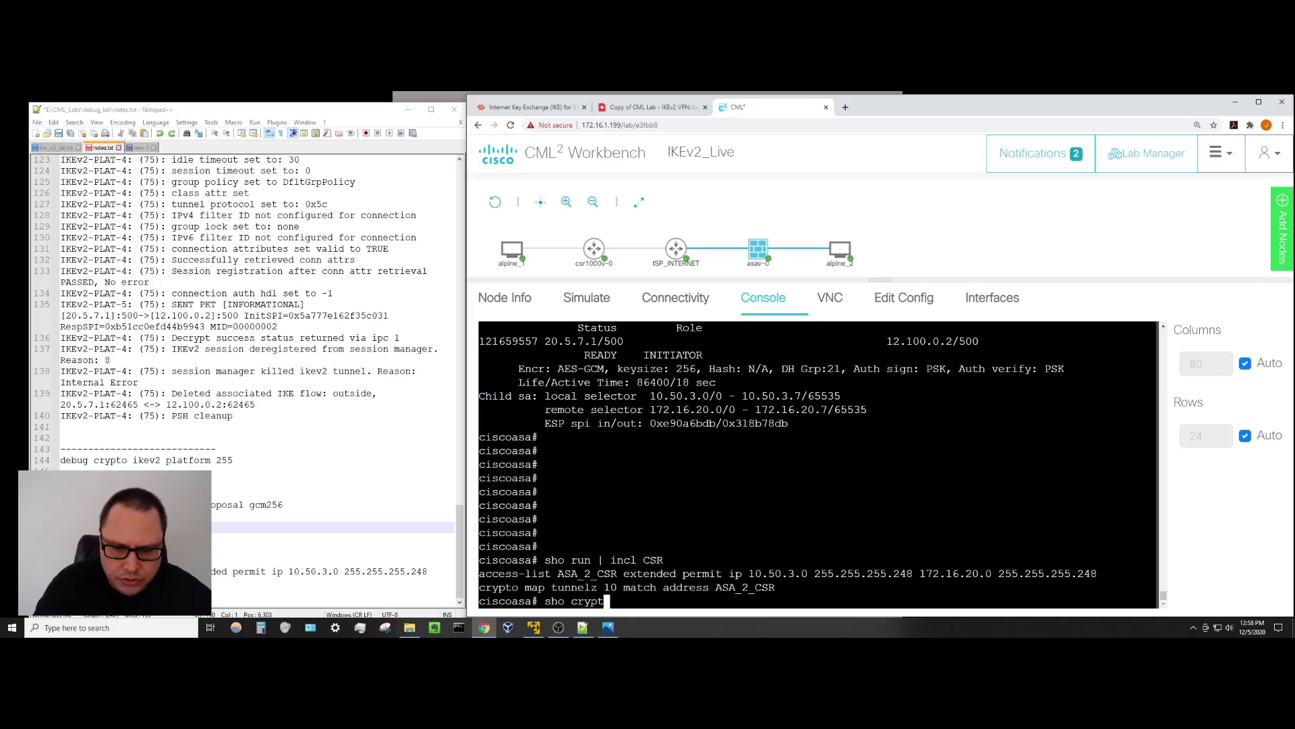
text(o map)
key(Return)
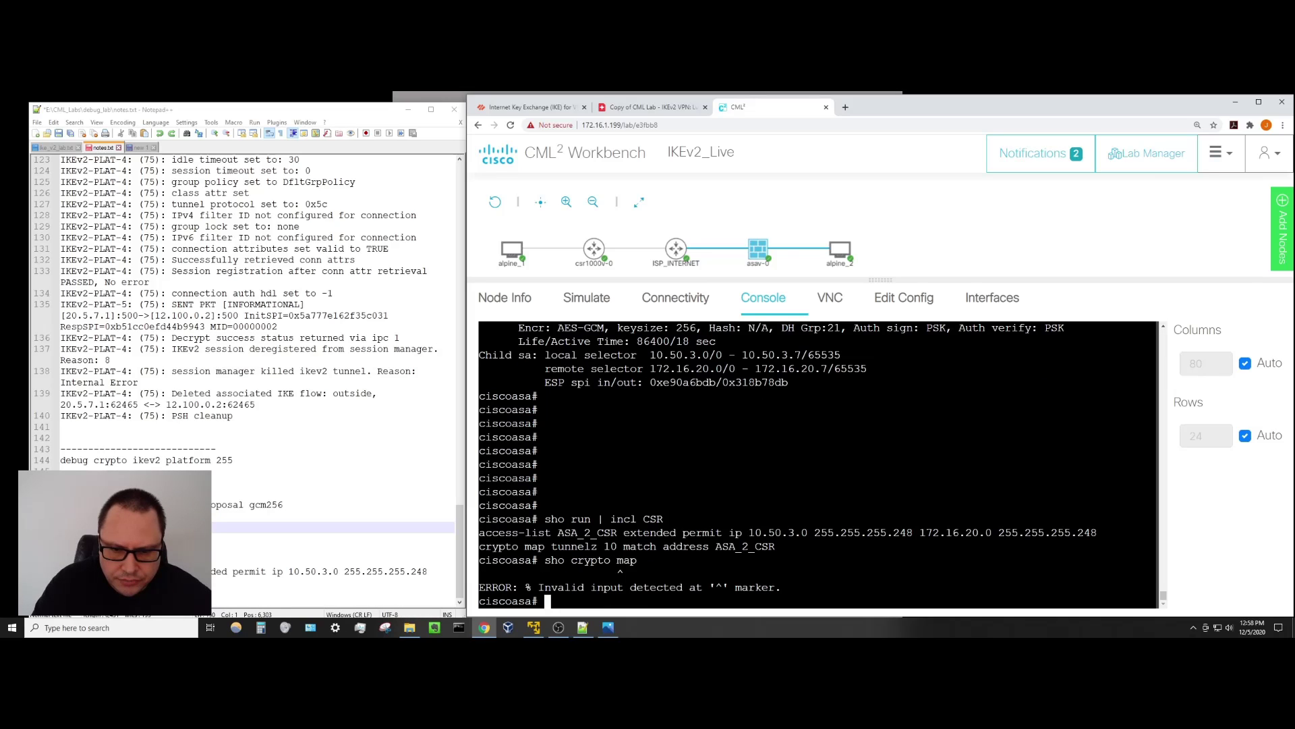
text(sho run crypto map)
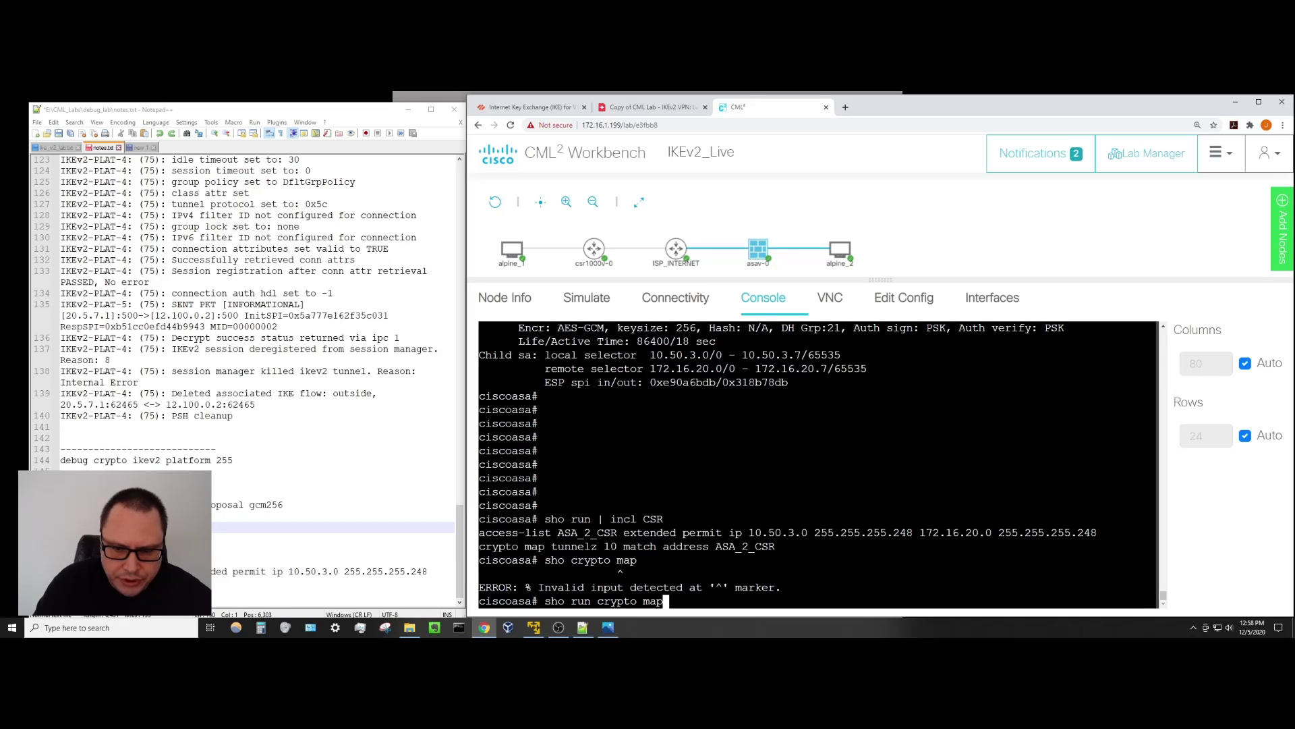
key(Return)
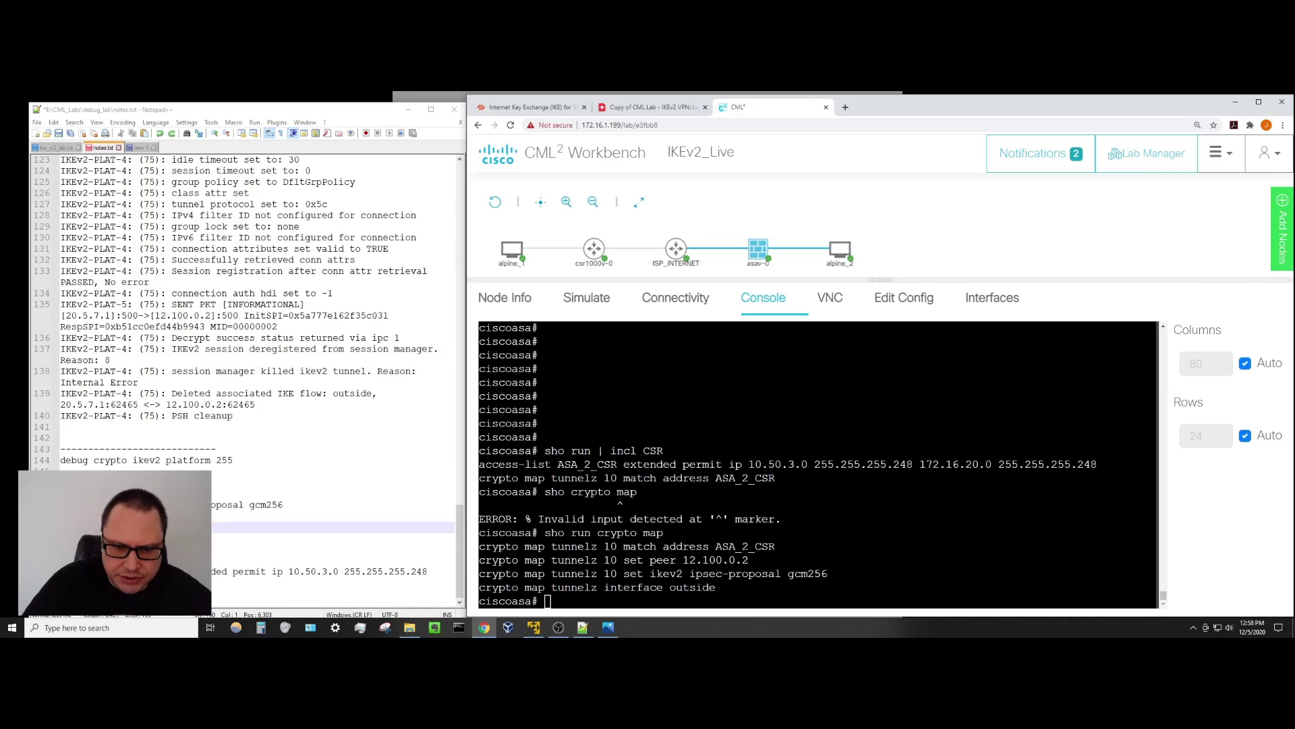
drag(557, 465, 617, 464)
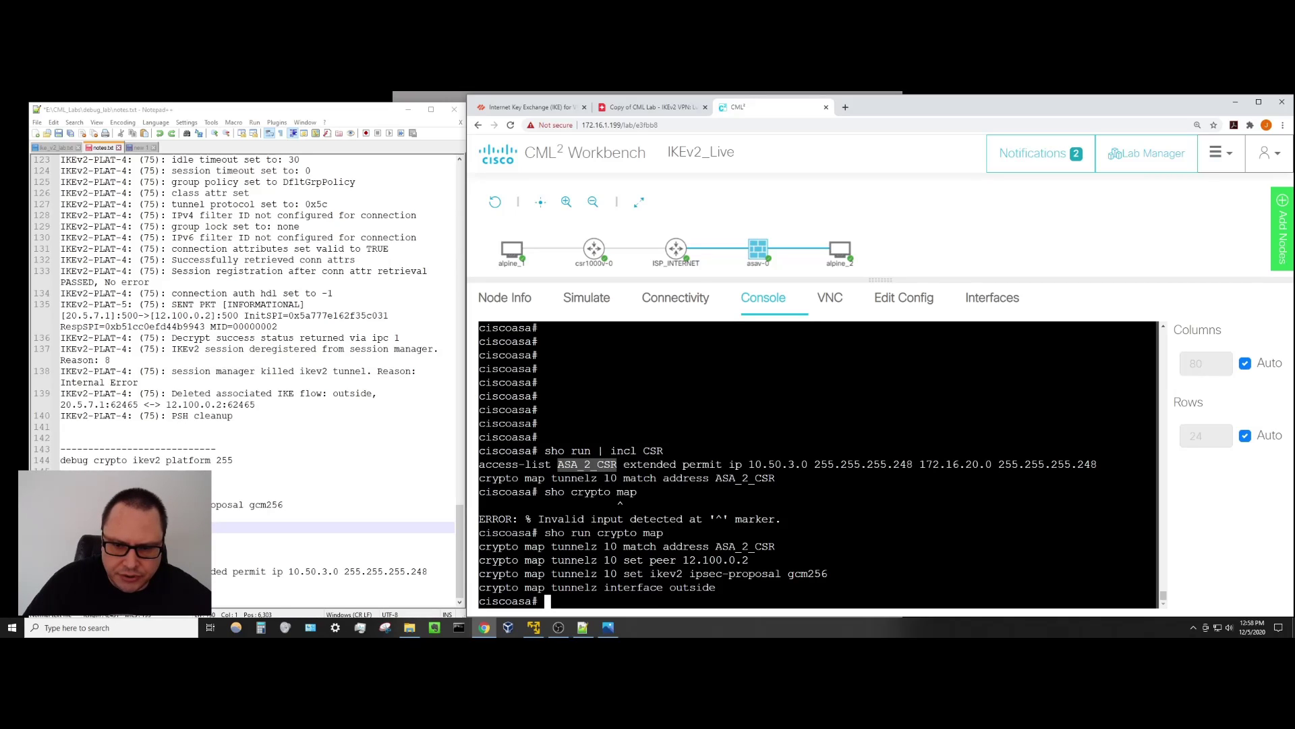
drag(715, 546, 781, 546)
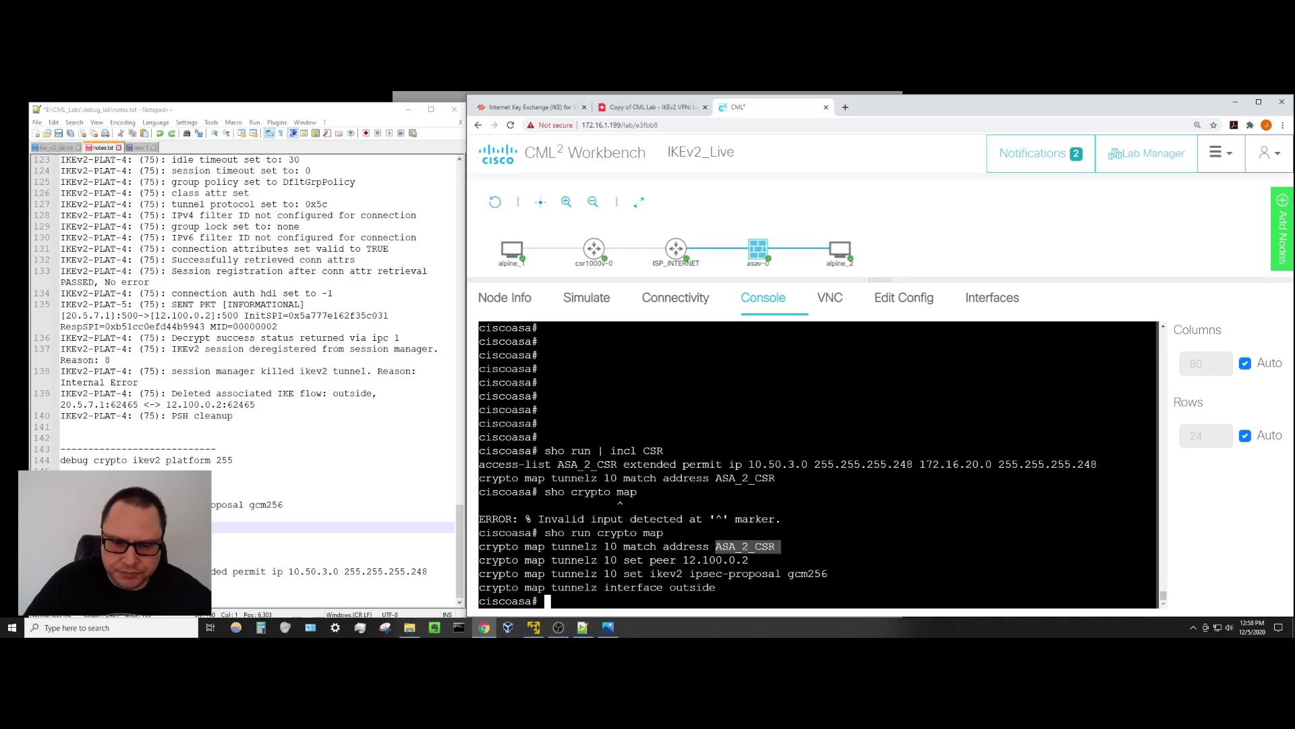
click(781, 546)
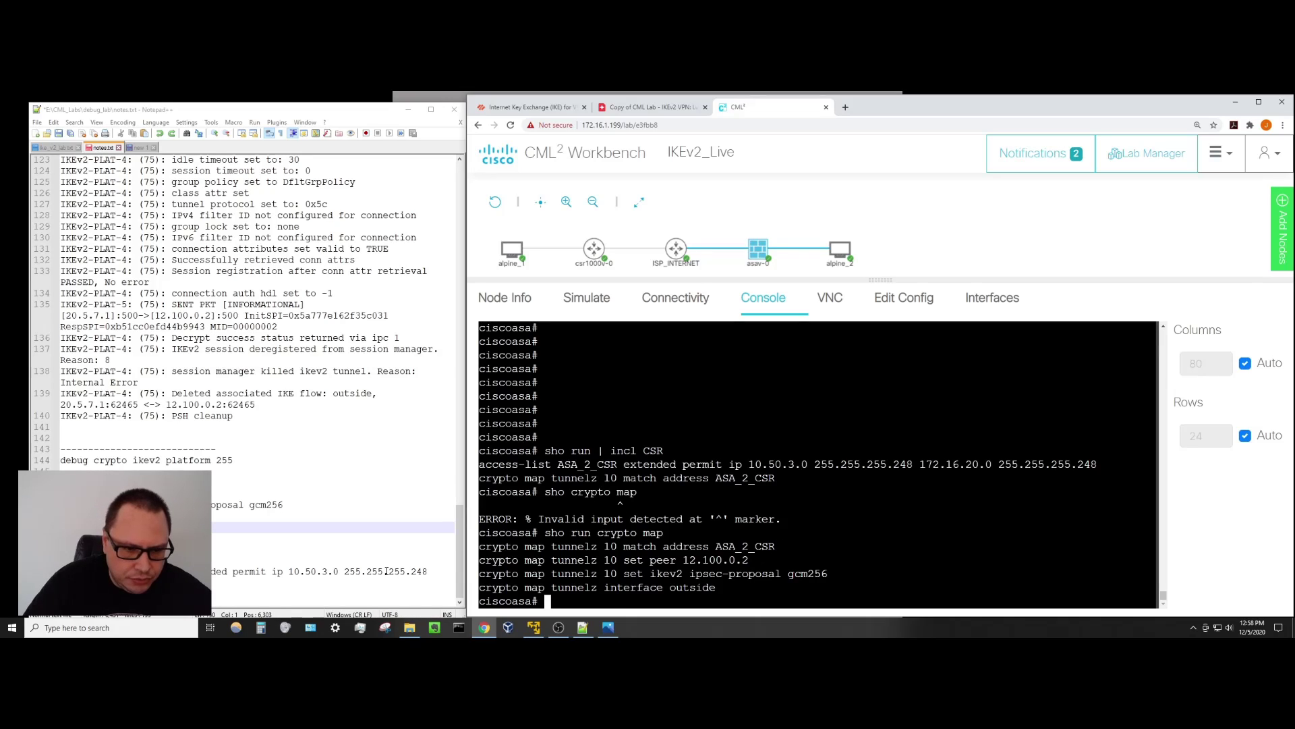
Copy the ASA_2_CSR access-list line from the console output and clear the partly entered "no" at the ciscoasa# prompt.
click(429, 578)
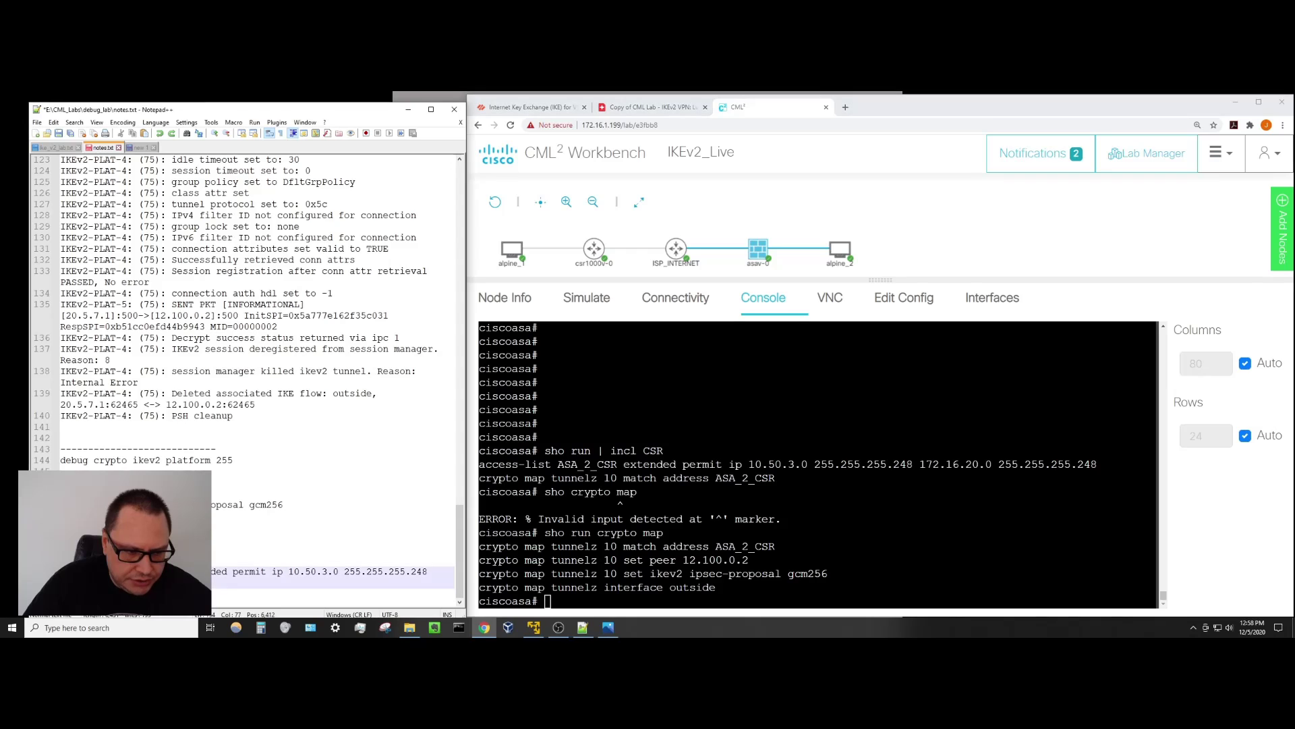
key(alt+Tab)
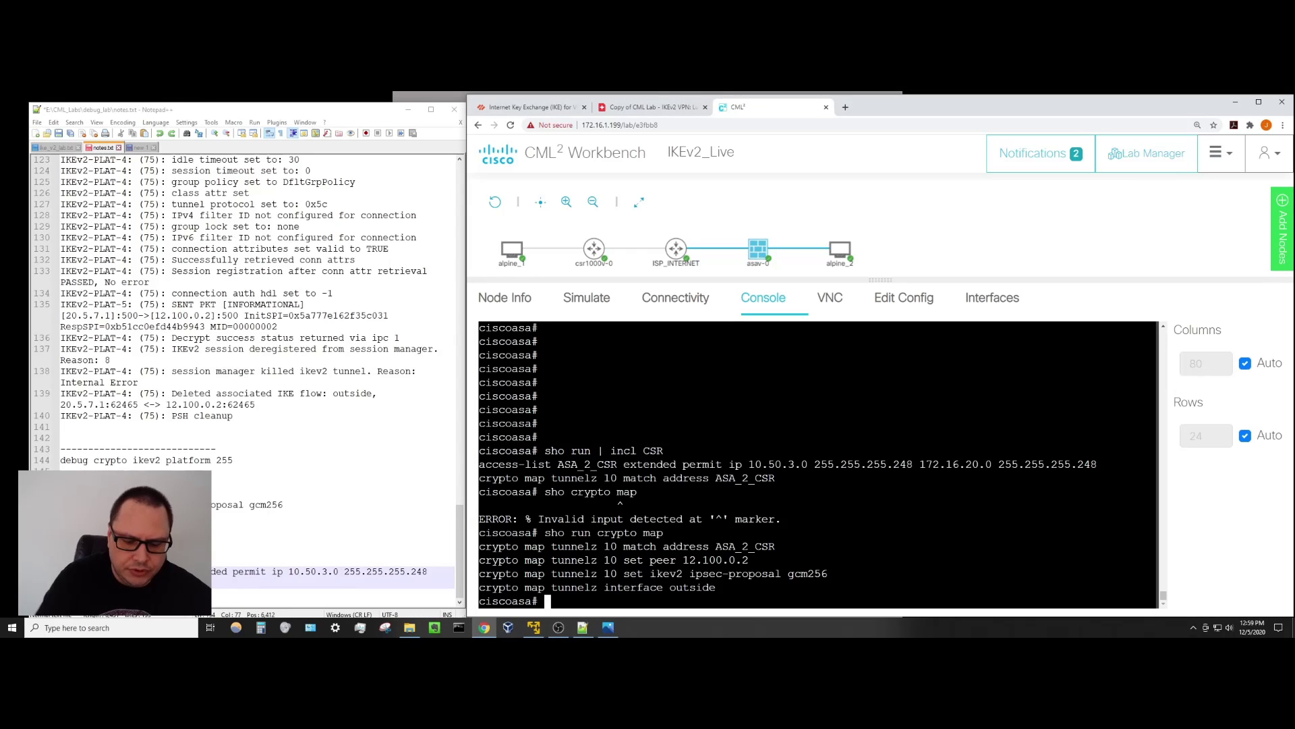
text(no)
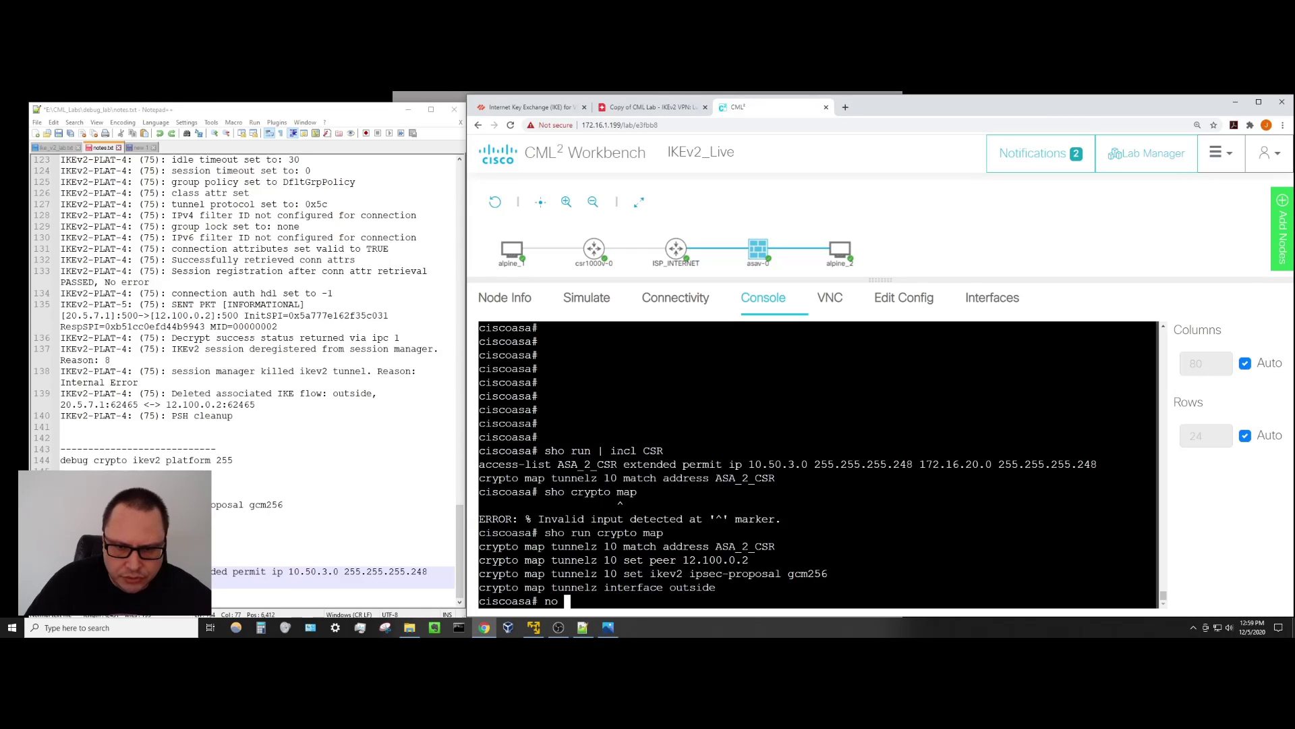
drag(479, 464, 1097, 464)
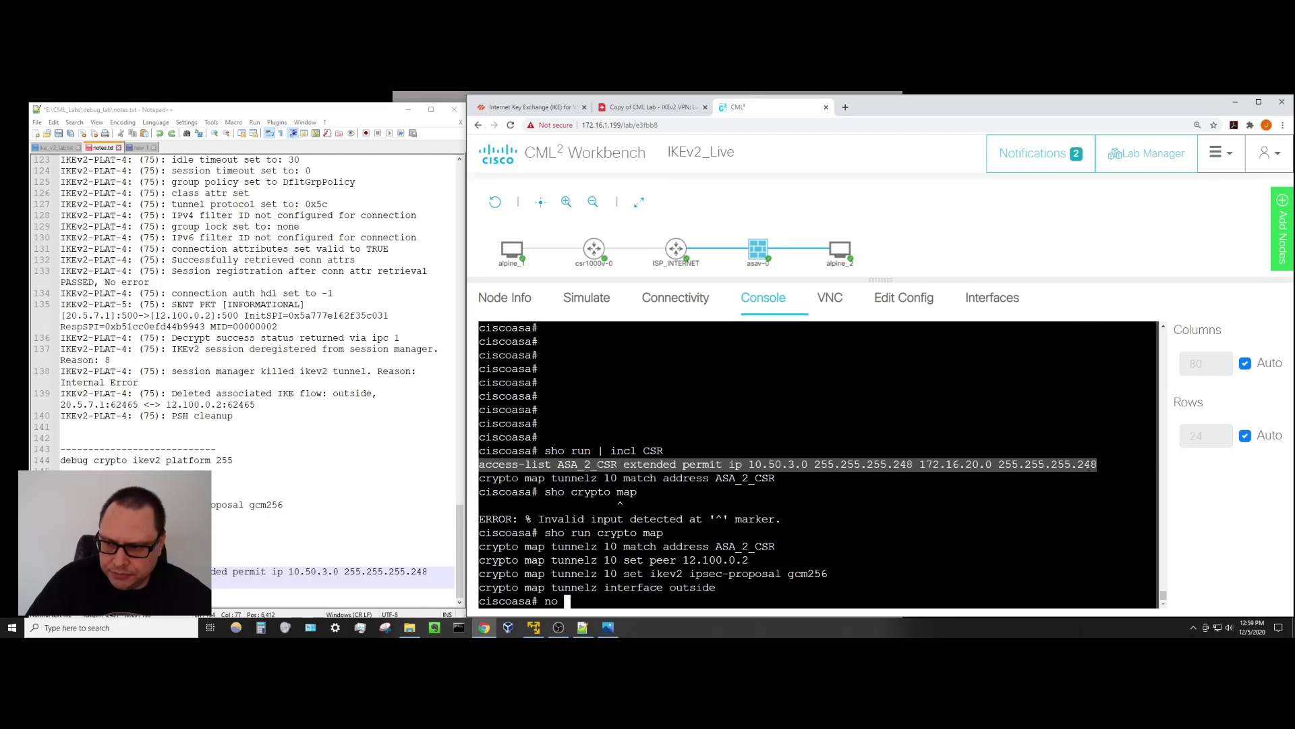
right_click(1088, 465)
click(1094, 352)
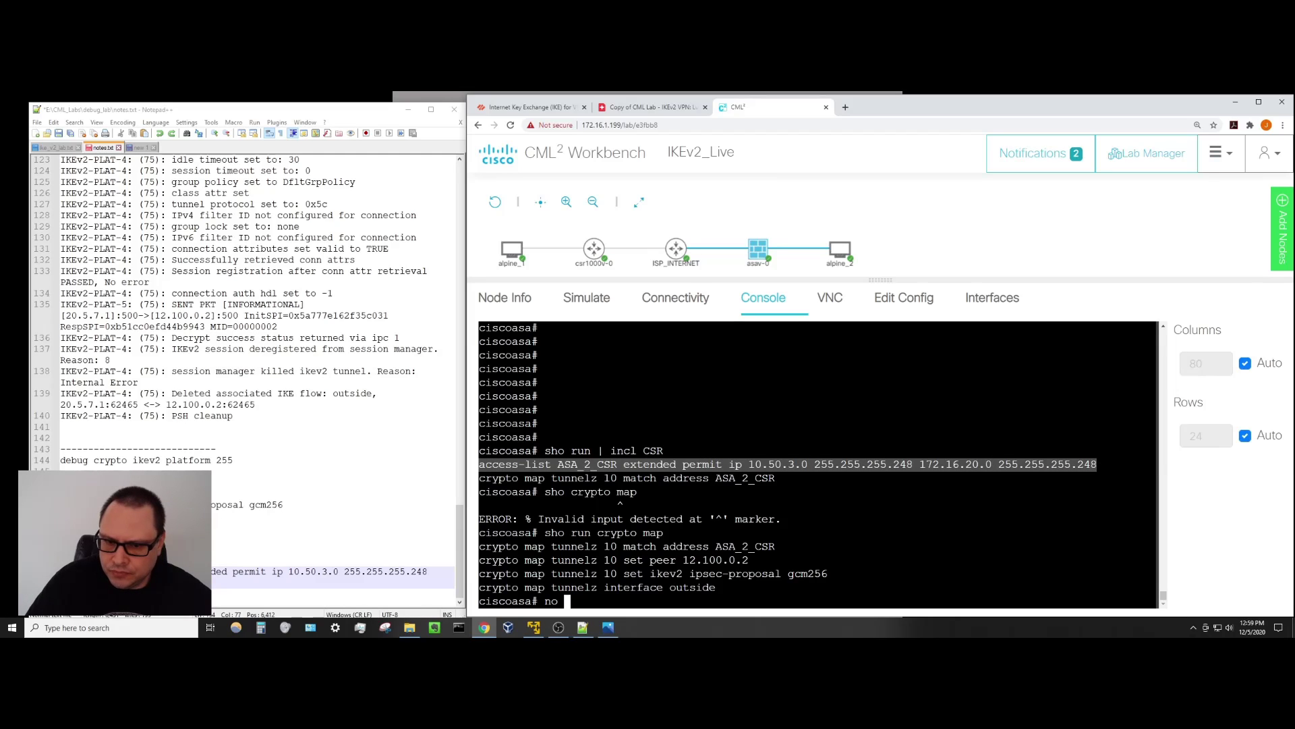
key(BackSpace)
key(BackSpace)
key(BackSpace)
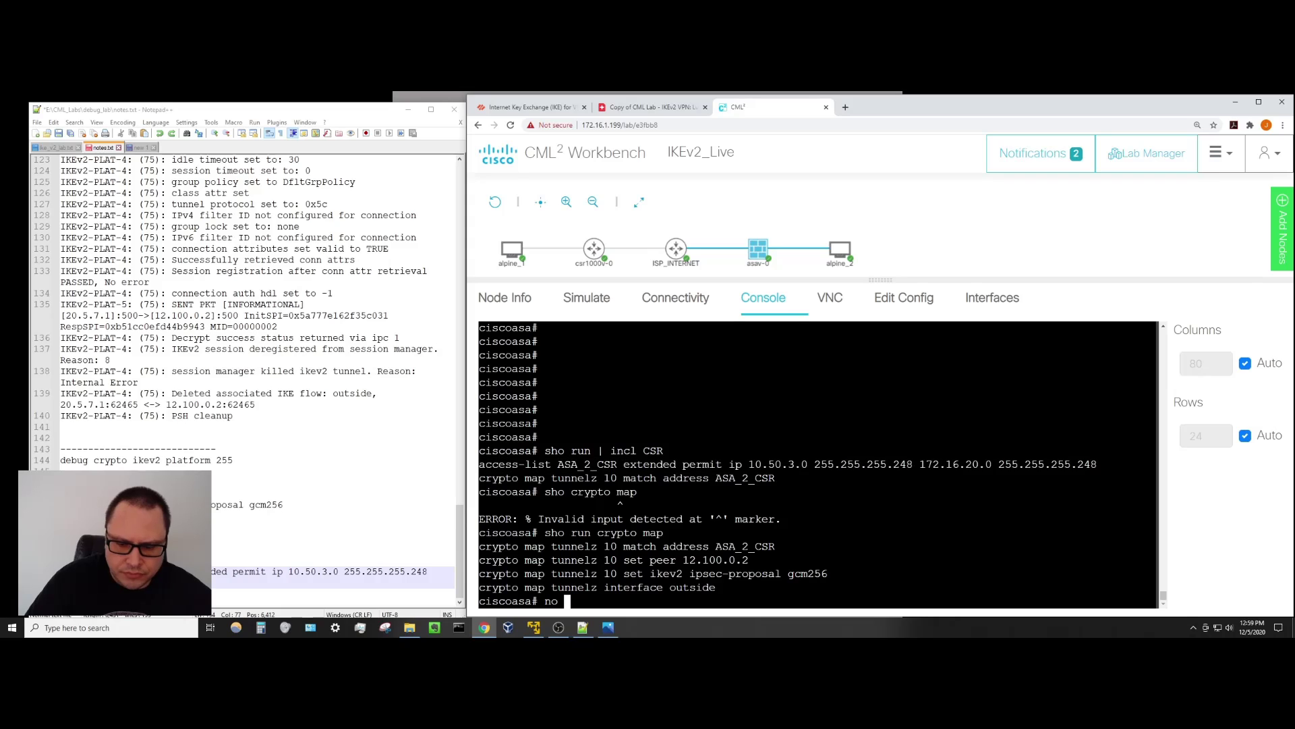
Enter configuration mode and run "no access-list ASA_2_CSR extended permit ip 10.50.3.0 255.255.255.248 172.16.20.0 255.255.255.248".
text(config t)
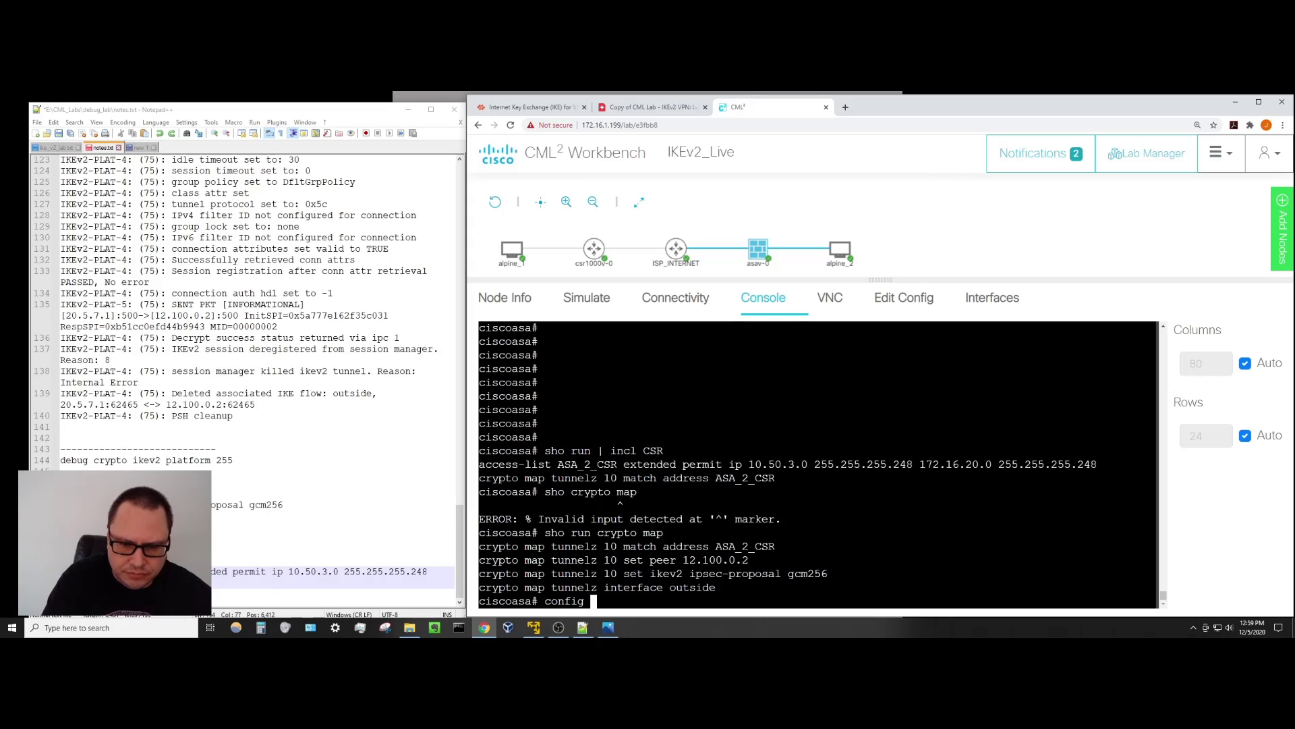
key(Return)
text(no)
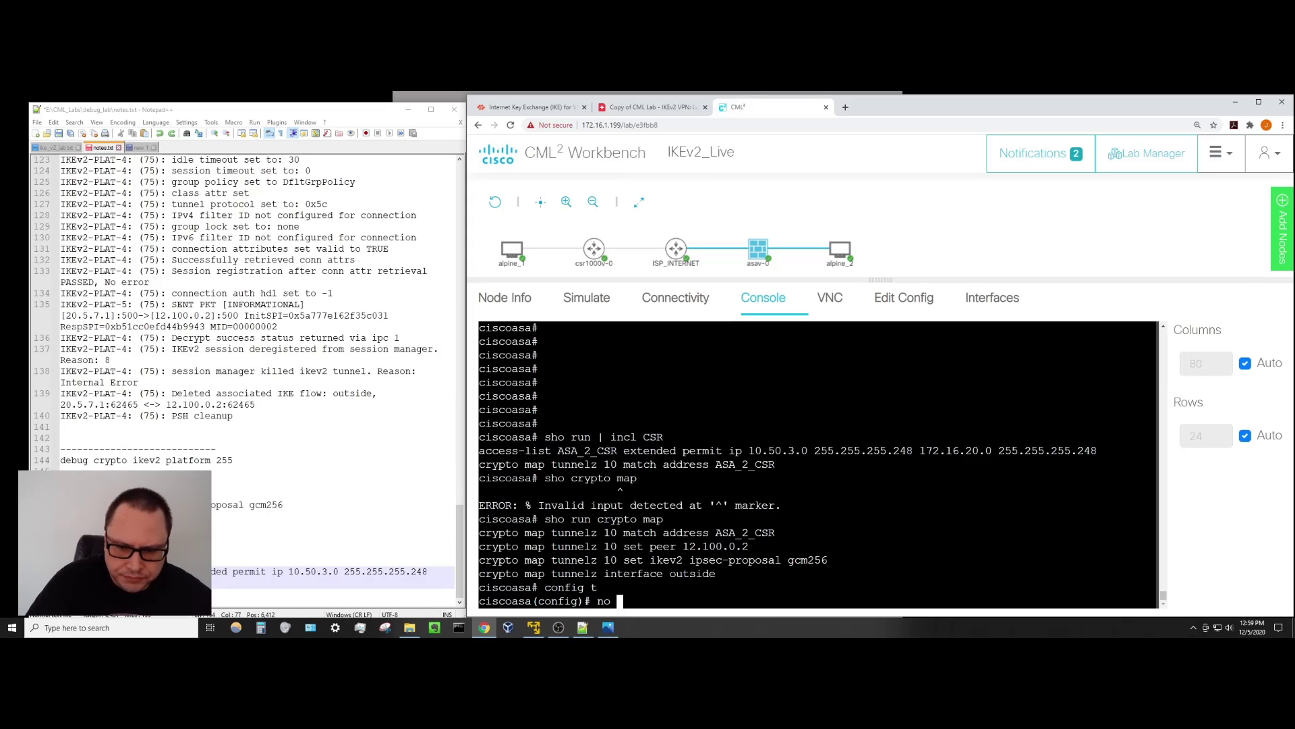
right_click(622, 600)
click(648, 520)
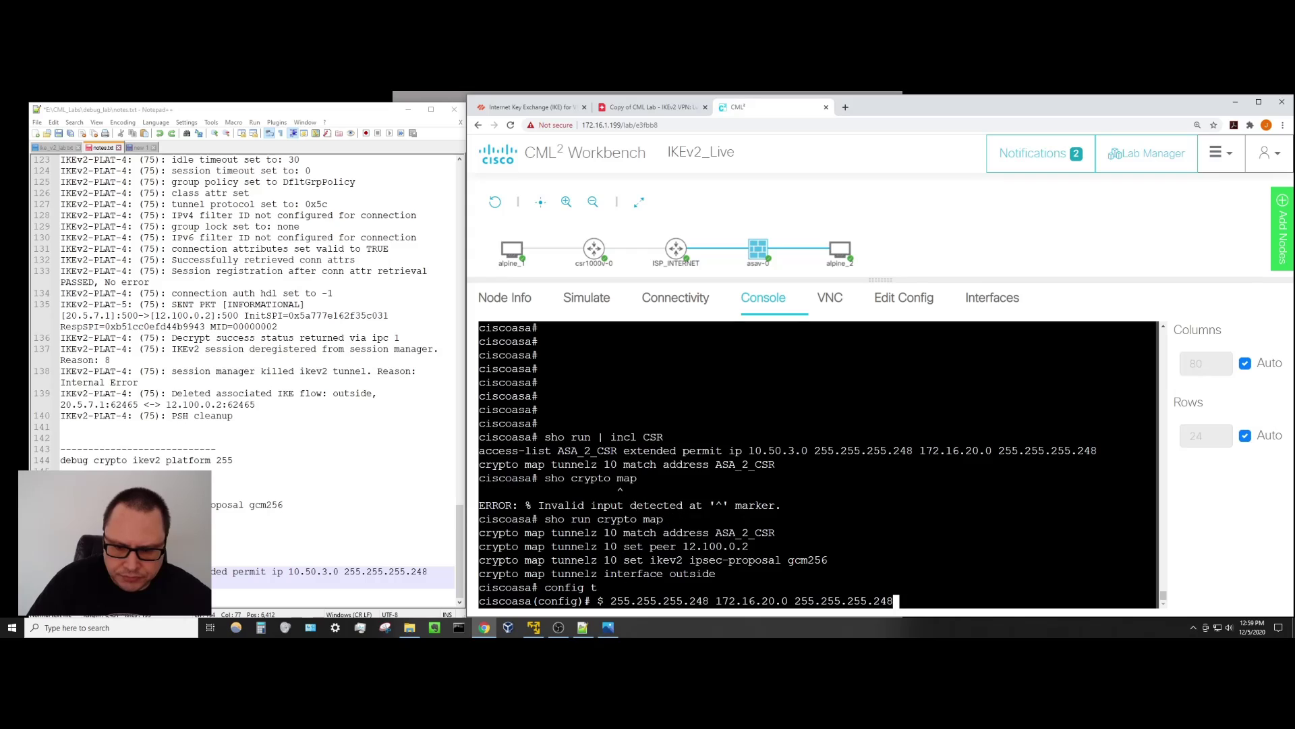
key(Return)
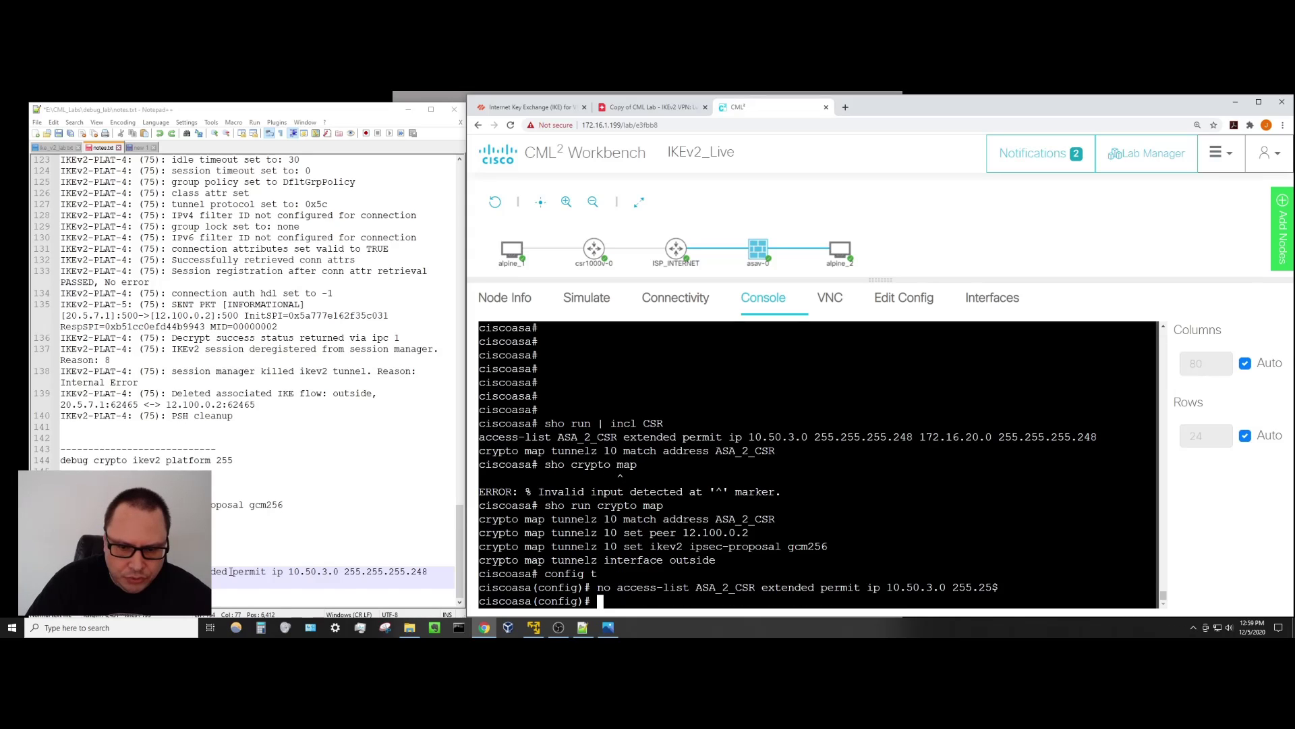
Copy the access-list line from the Notepad++ notes and run it in the console to re-add ASA_2_CSR, permitting ip from 10.50.3.0 255.255.255.248.
key(alt+Tab)
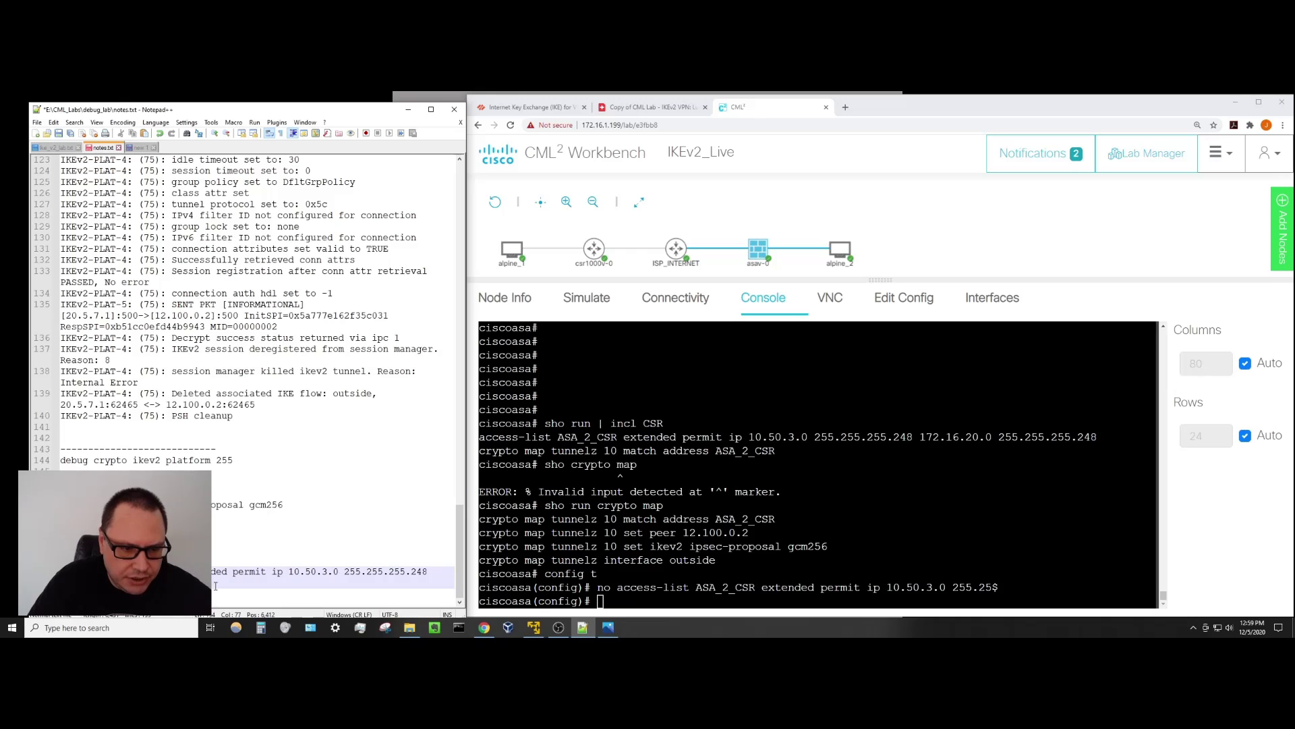
key(shift+Home)
right_click(105, 364)
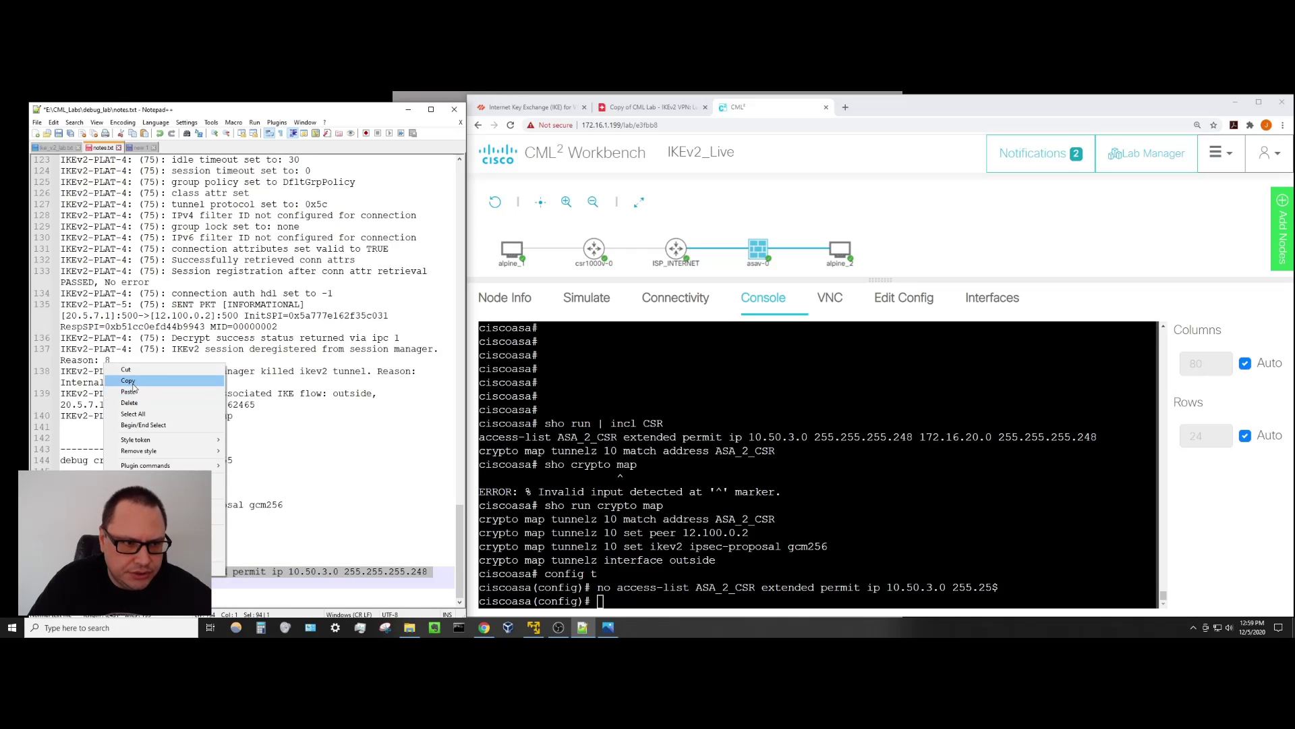
click(128, 380)
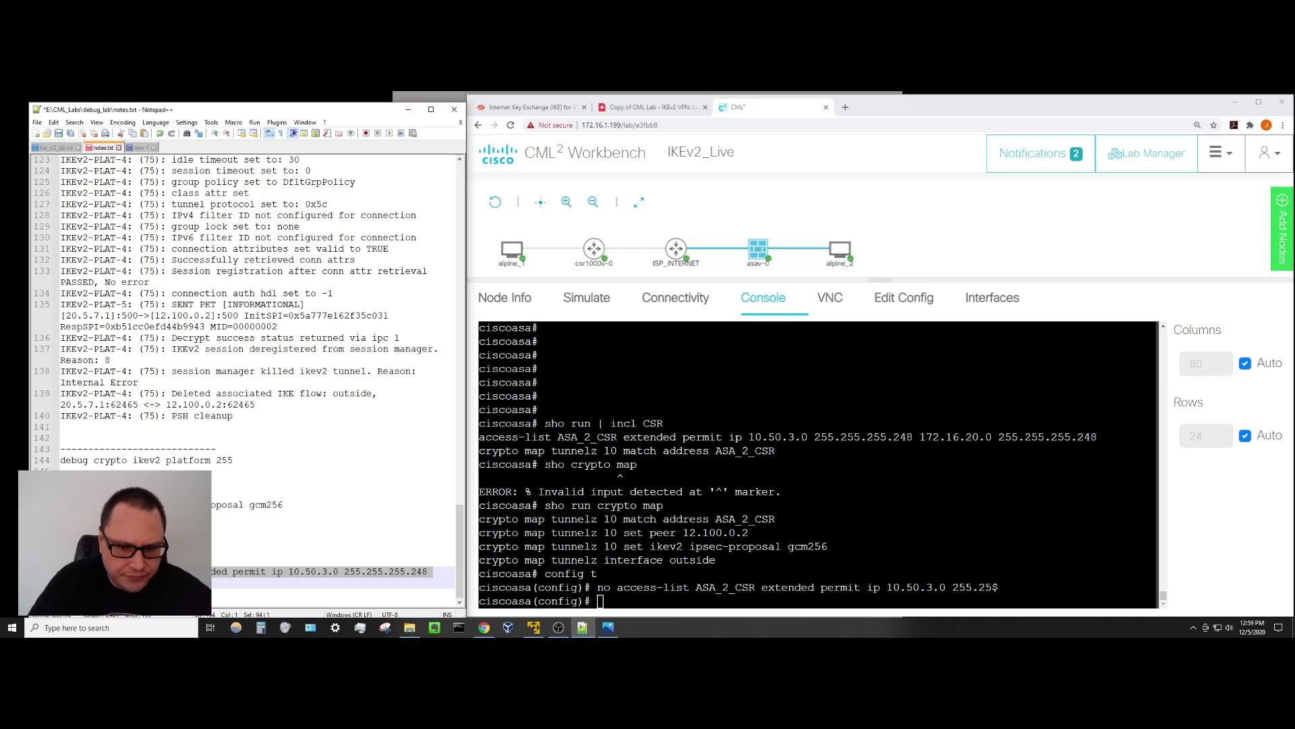
key(alt+Tab)
right_click(605, 607)
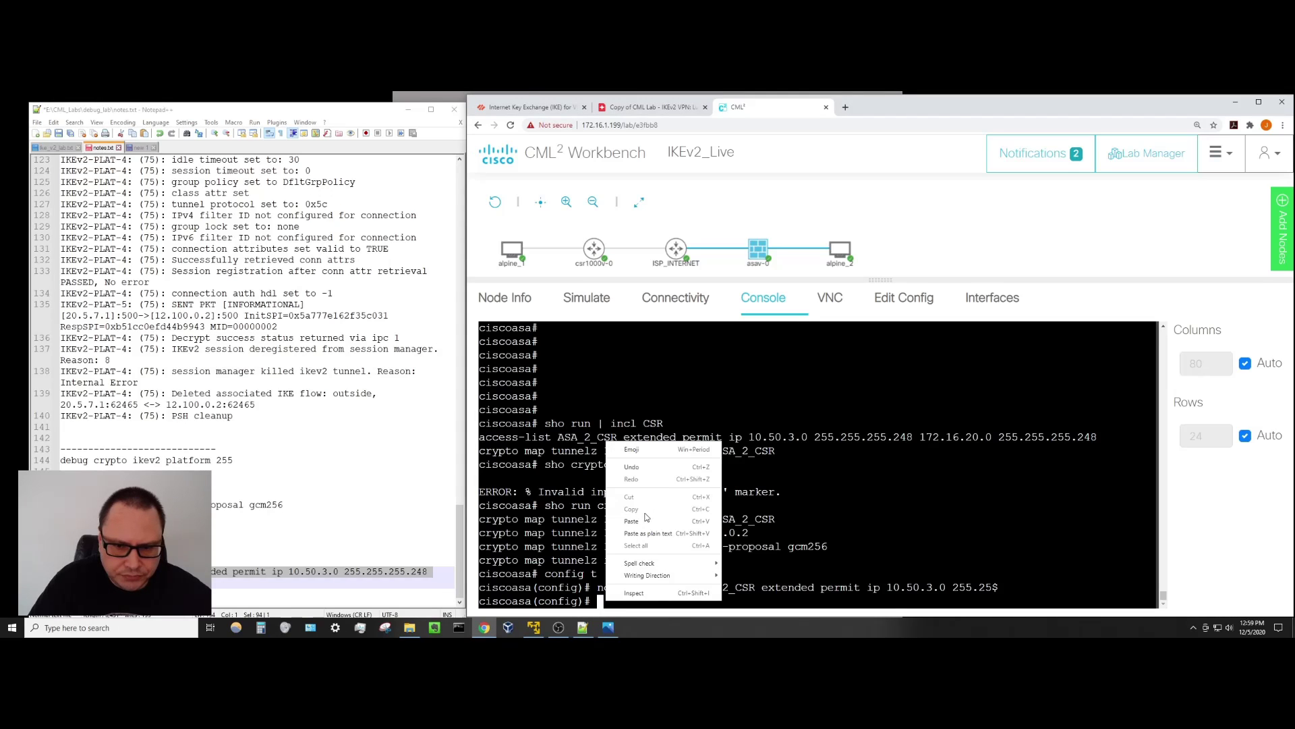
click(648, 520)
key(Return)
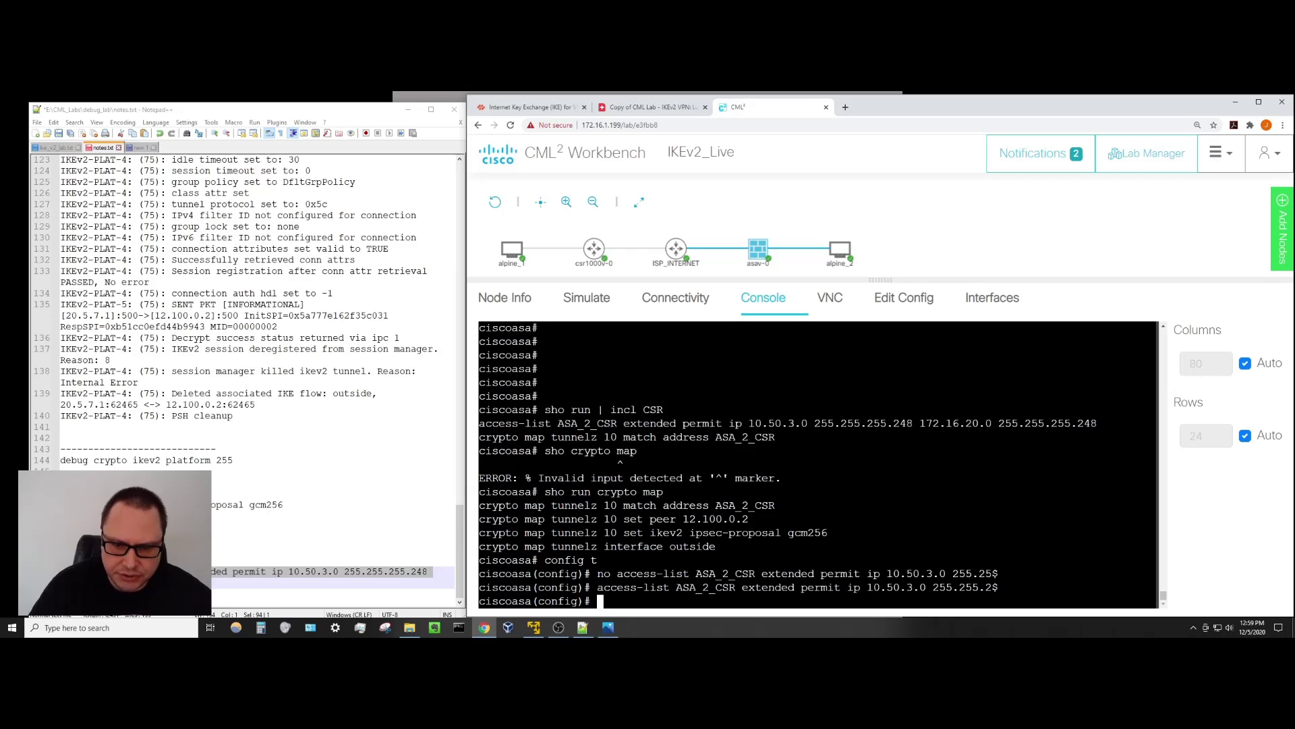
key(Return)
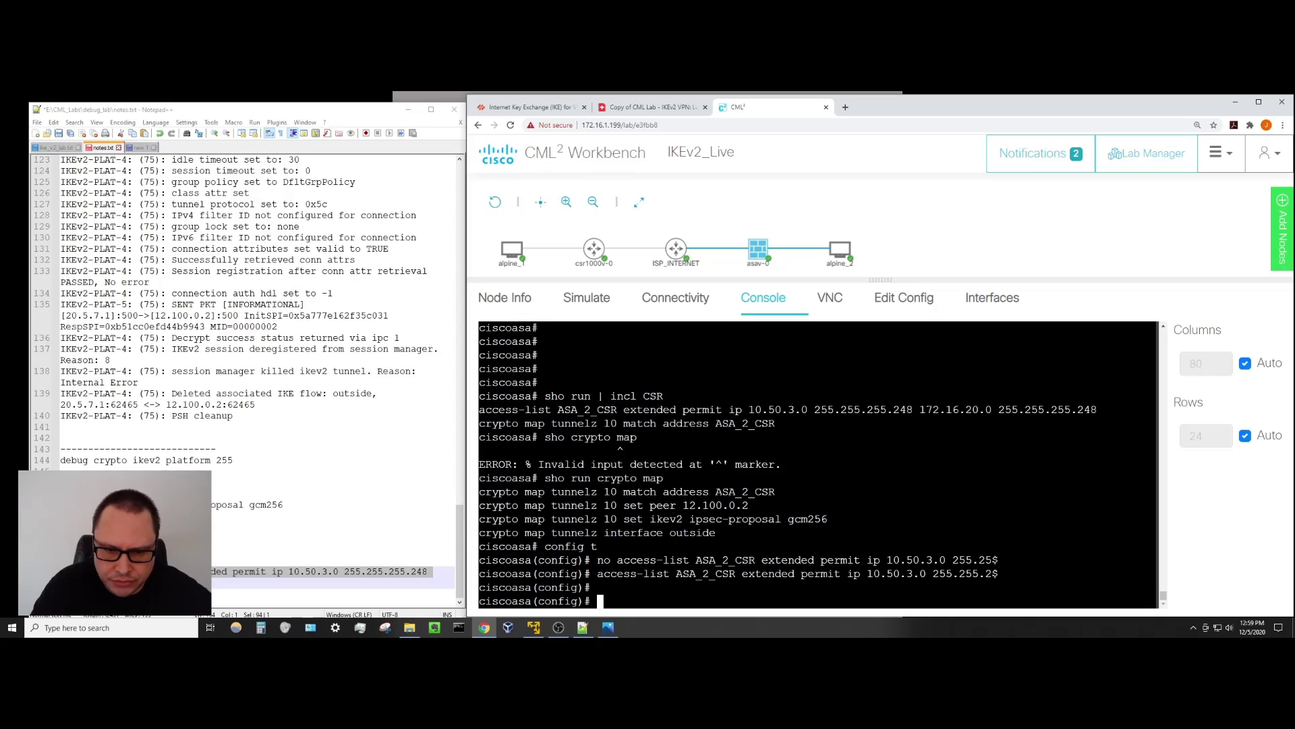
Display the ASA's crypto map configuration from configuration mode with "sho run crypto map".
text(sho )
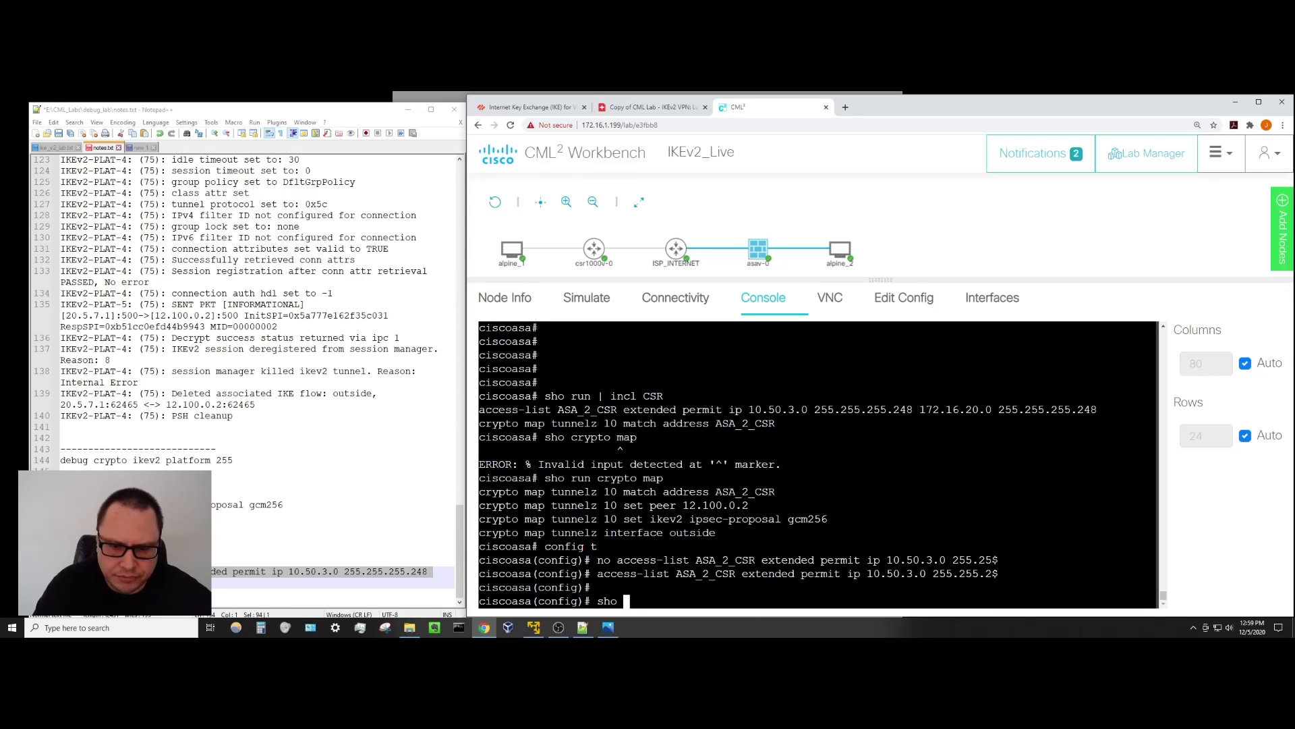
text(run crypto map)
key(Return)
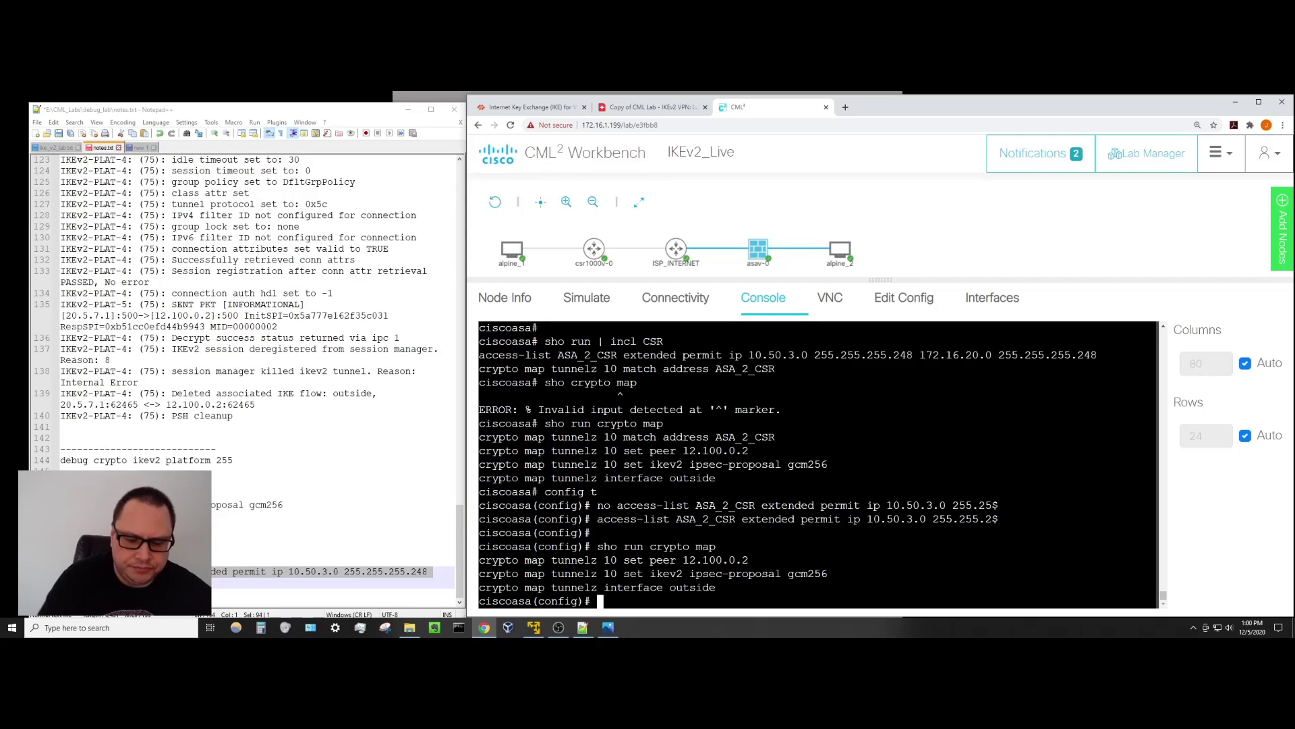
Try "crypto map tunnelz 10", list its options with "?", and try "crypto map tunnelz 10 match ASA_2_CSR".
text(crypto map )
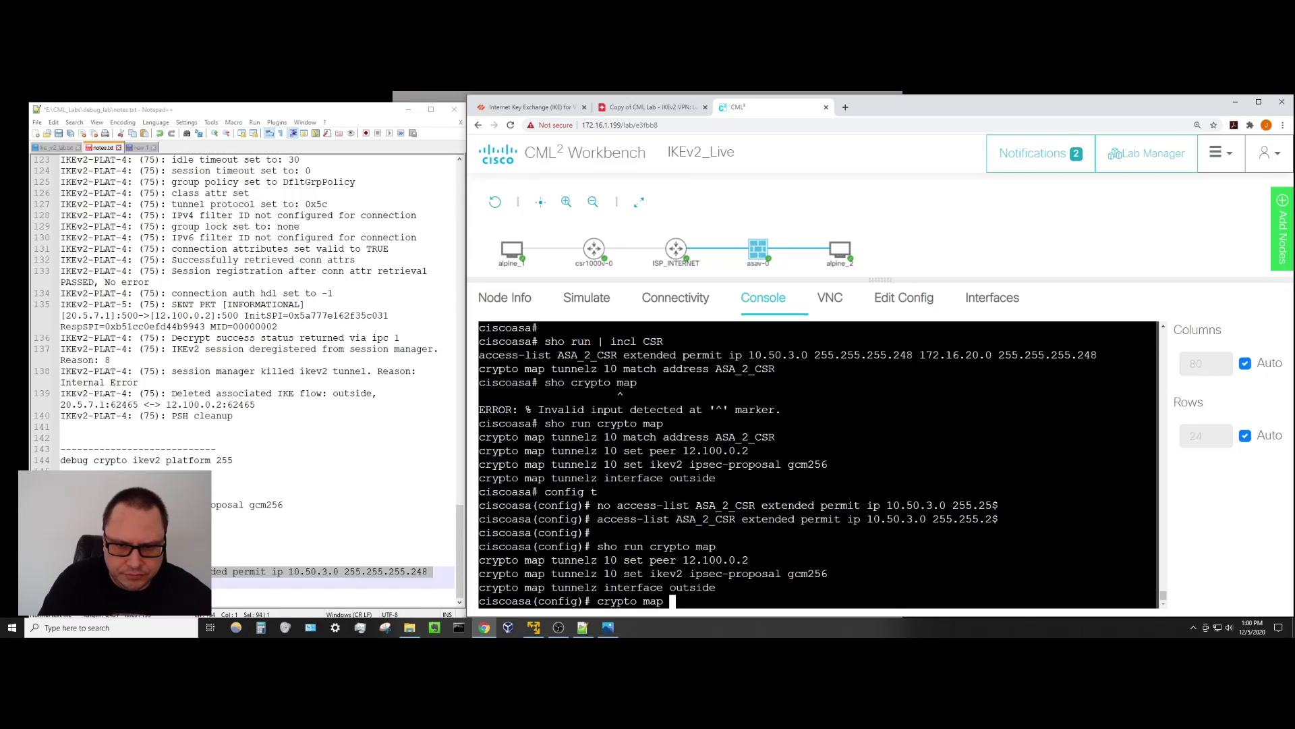
text(tunnelz 10)
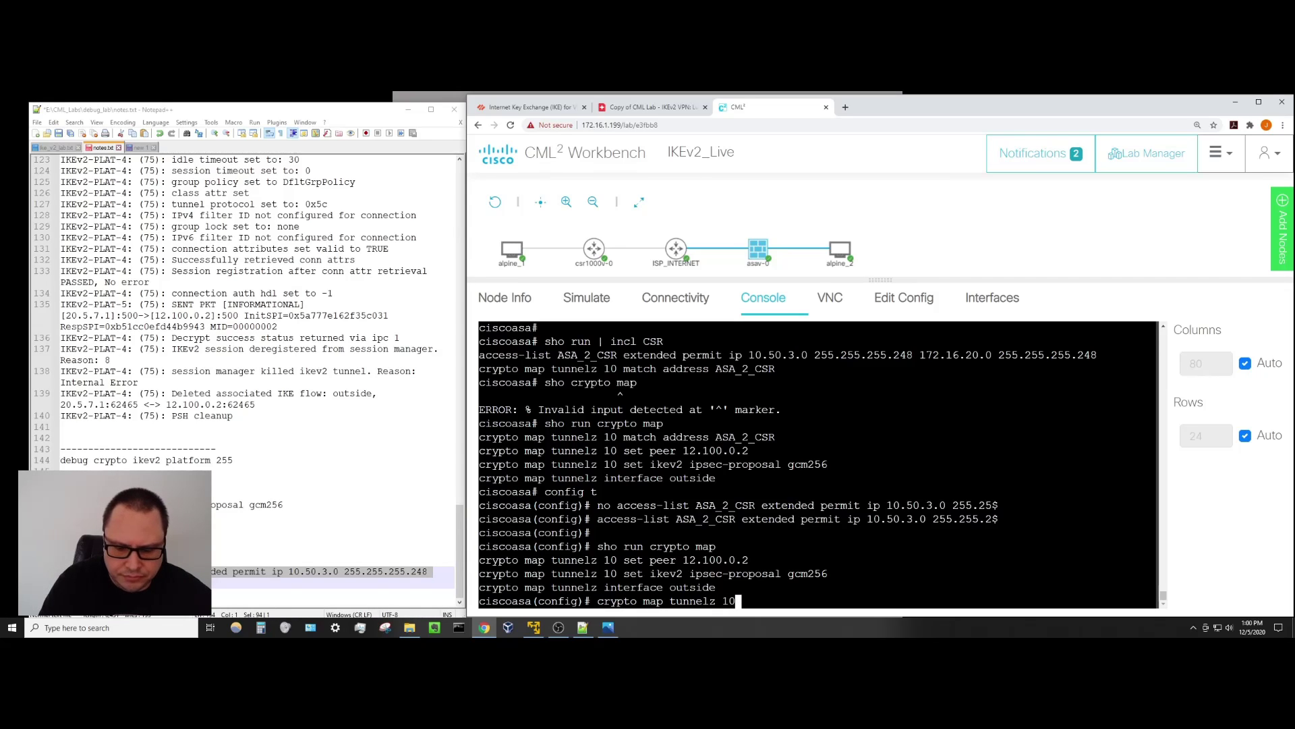
key(Return)
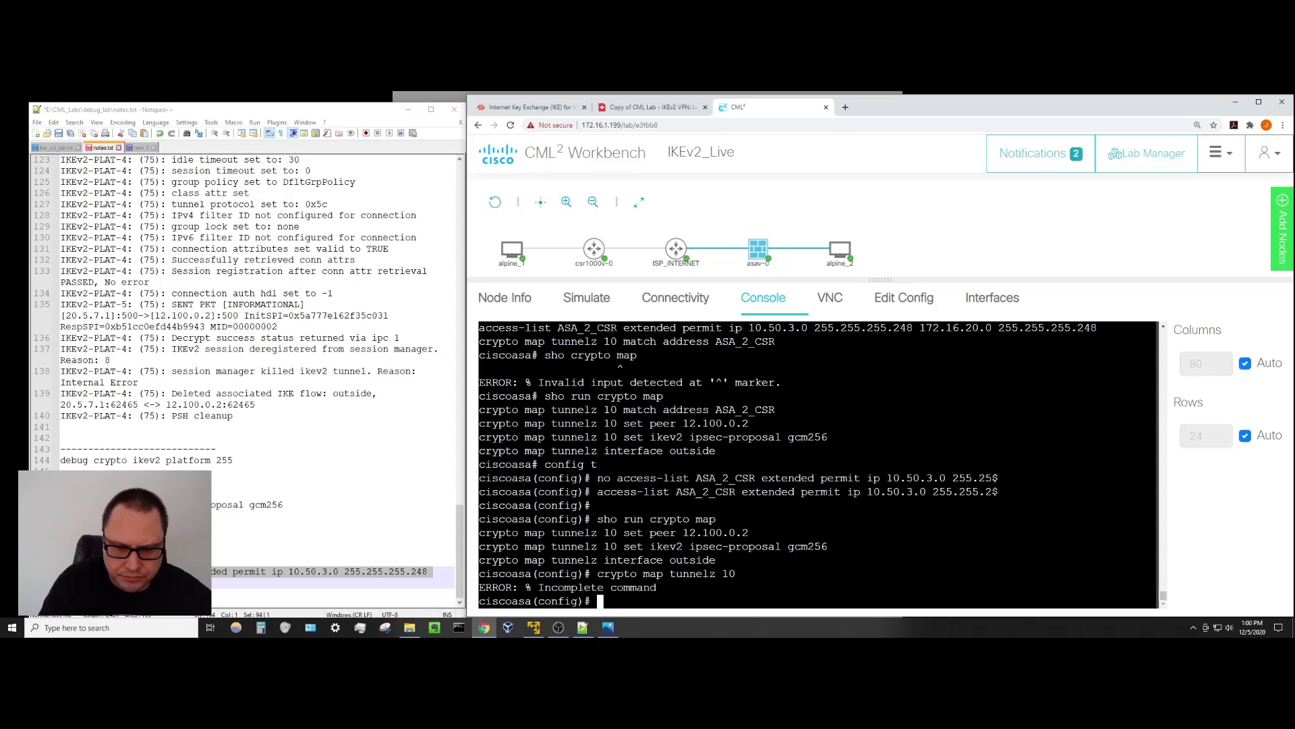
key(Up)
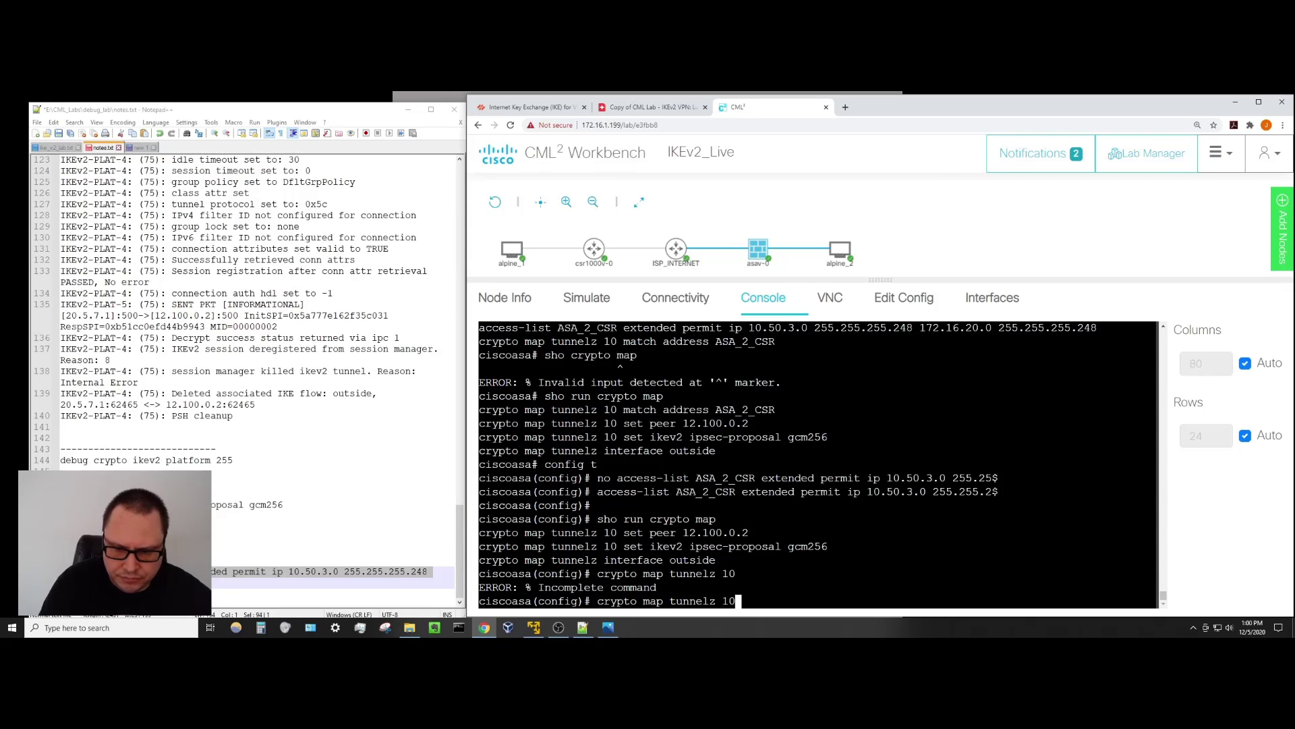
text(?)
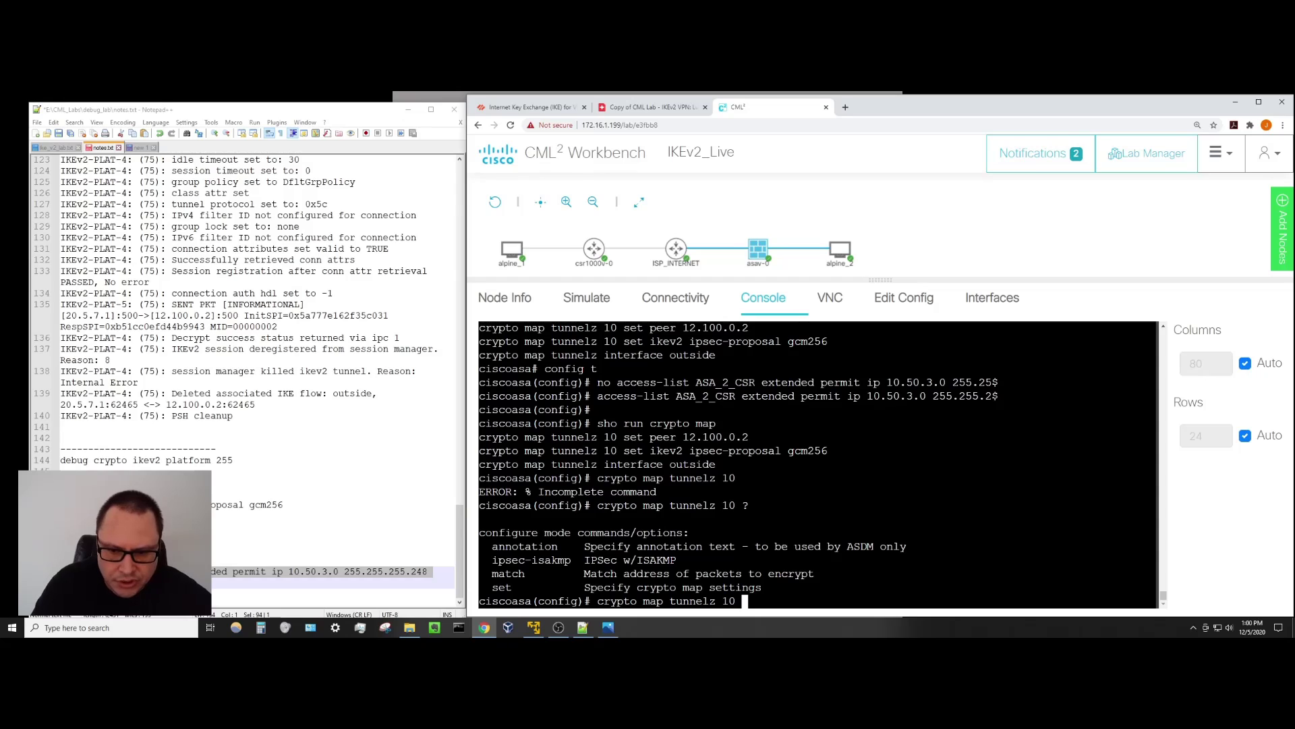
text(match )
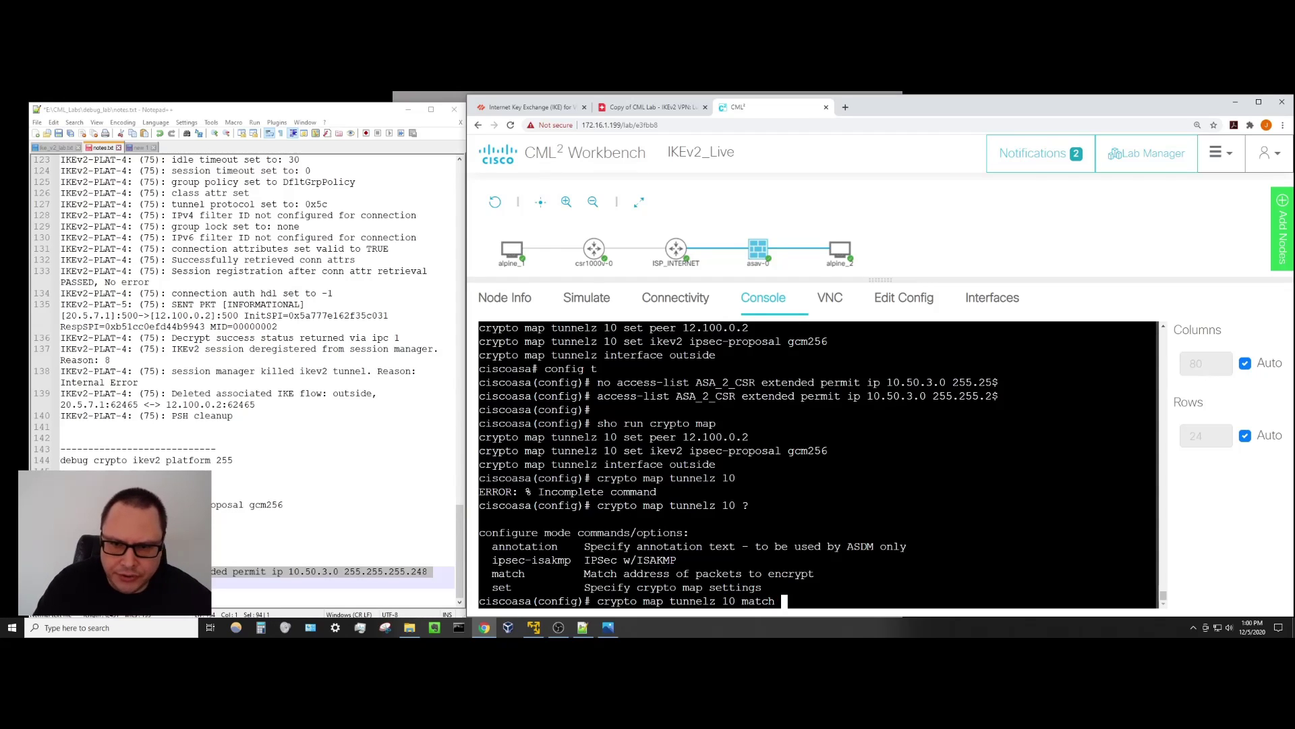
text(ASA)
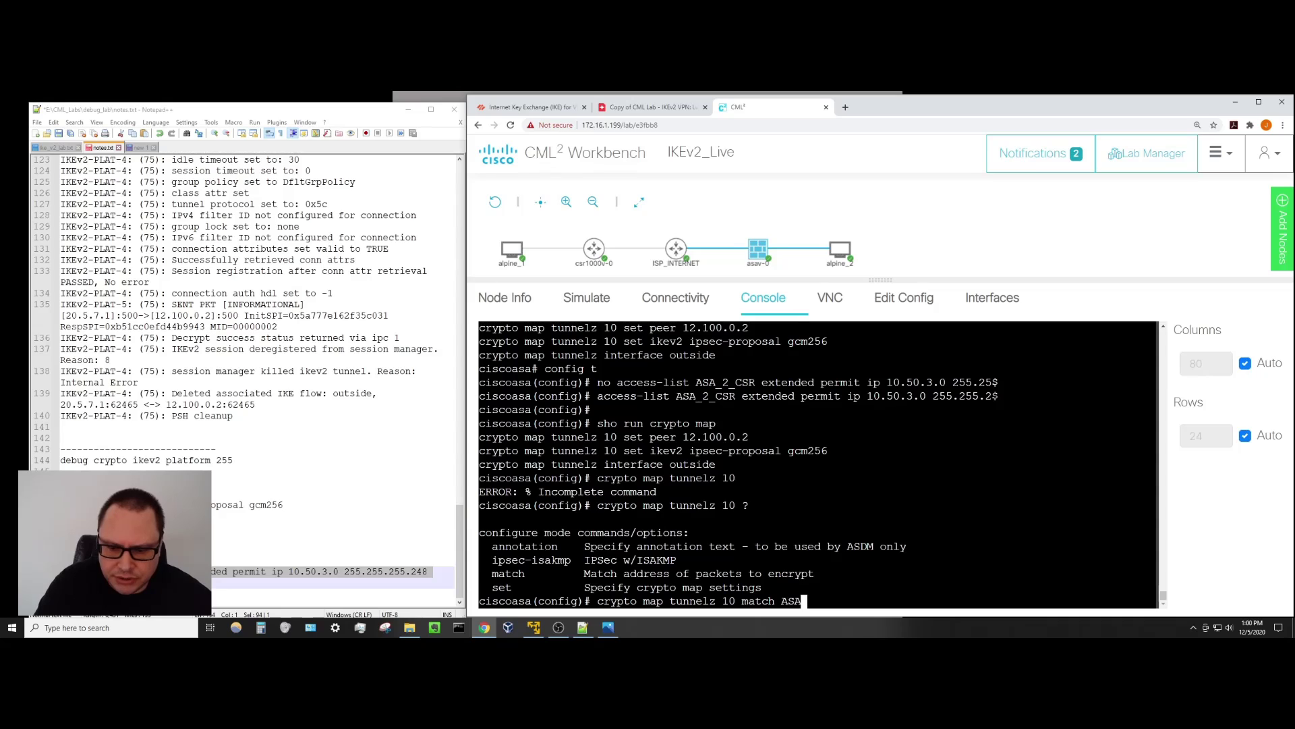
text(_2_)
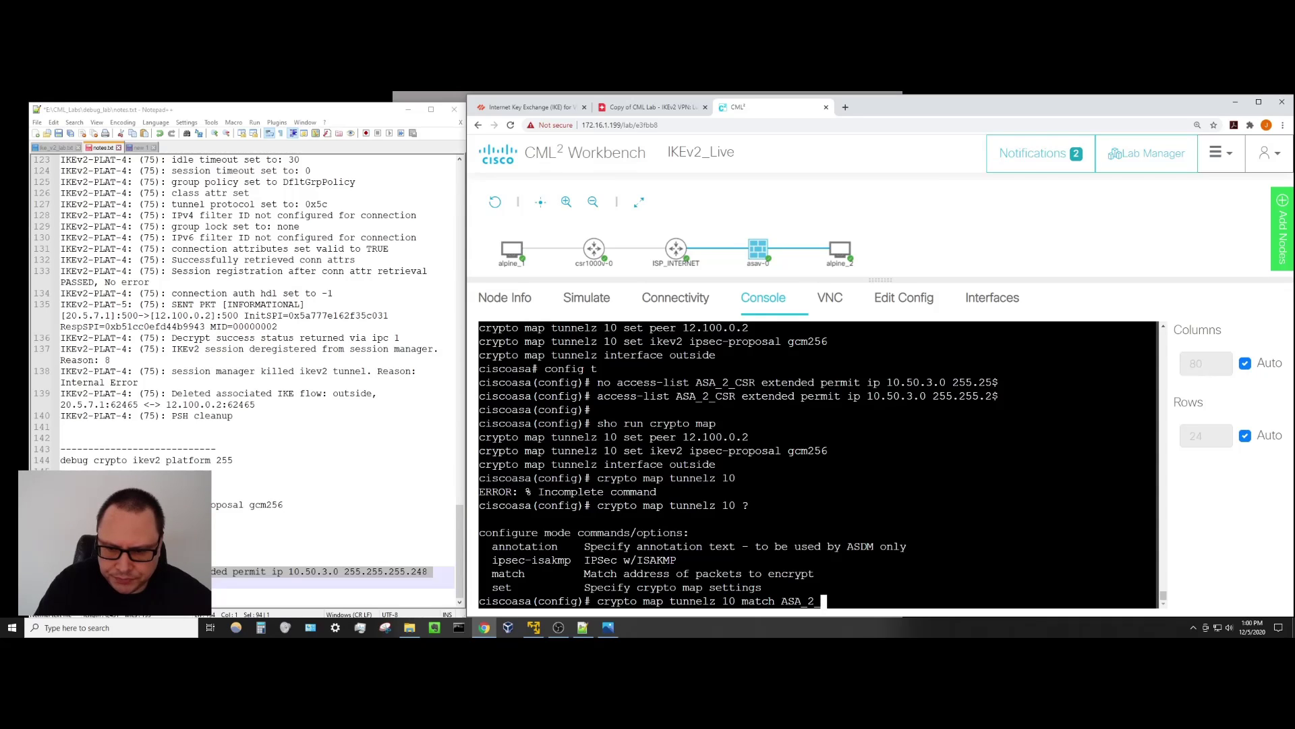
text(CSR)
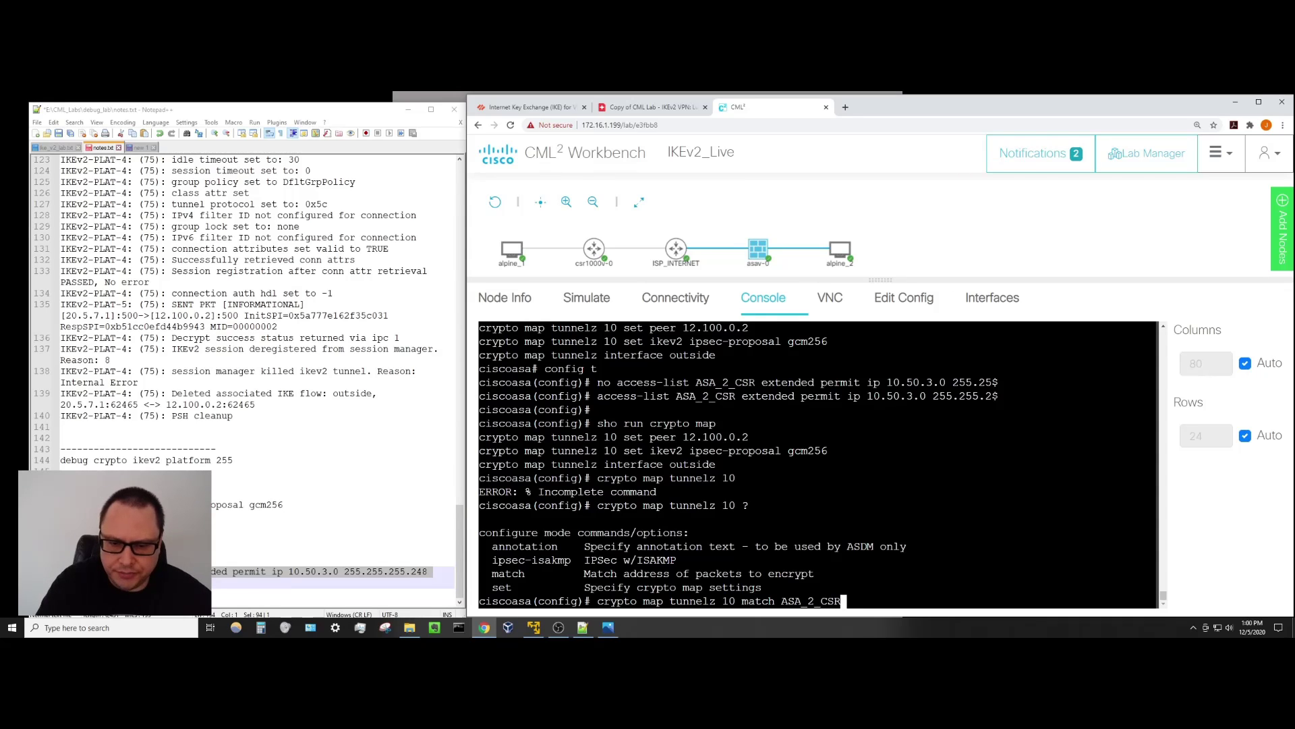
key(Return)
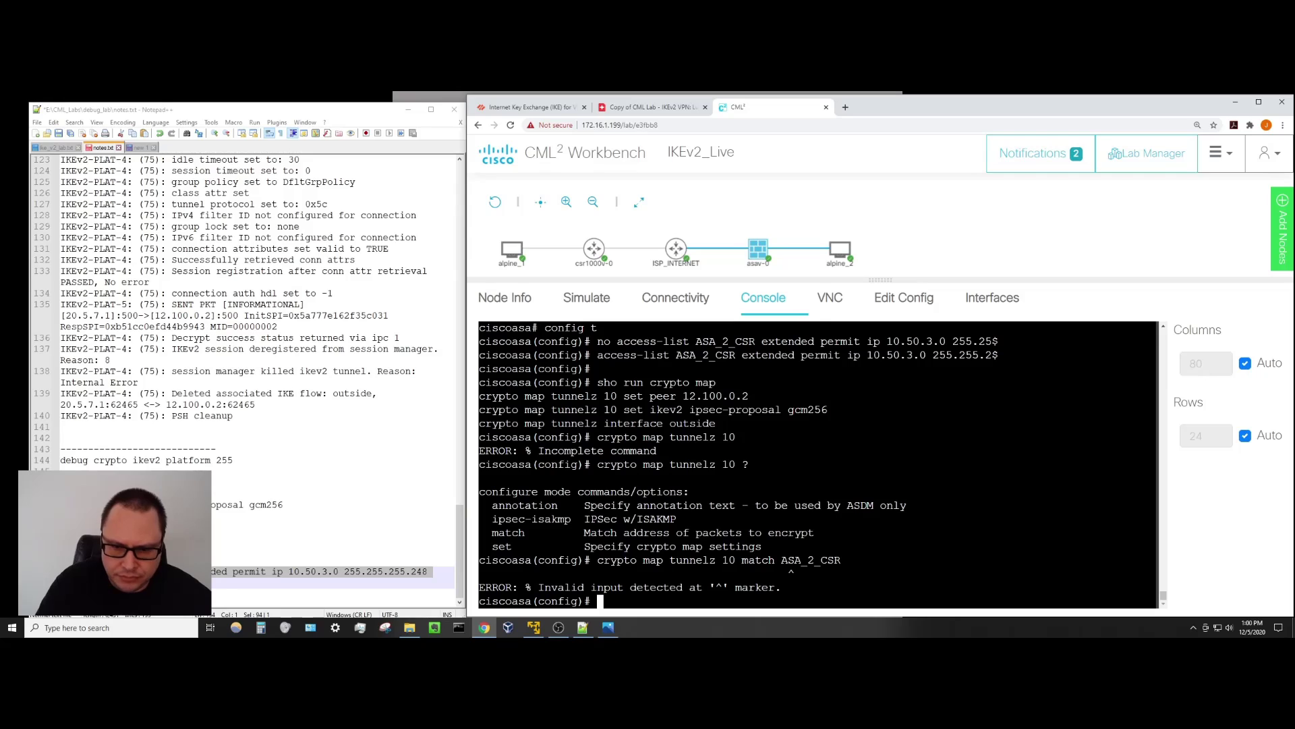
Check the options after "crypto map tunnelz 10 match", run "crypto map tunnelz 10 match address ASA_2_CSR", and exit configuration mode.
key(Up)
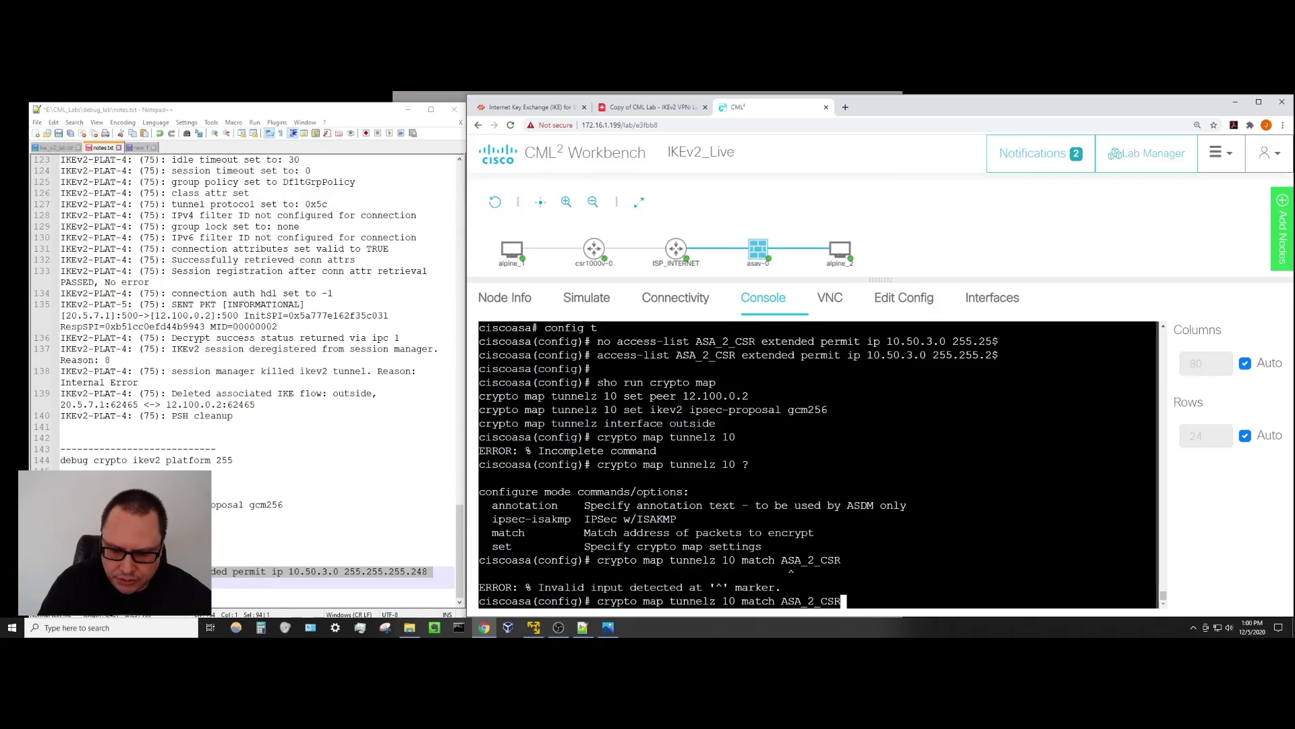
key(BackSpace)
key(BackSpace)
key(BackSpace)
key(BackSpace)
key(BackSpace)
key(BackSpace)
key(BackSpace)
key(BackSpace)
key(BackSpace)
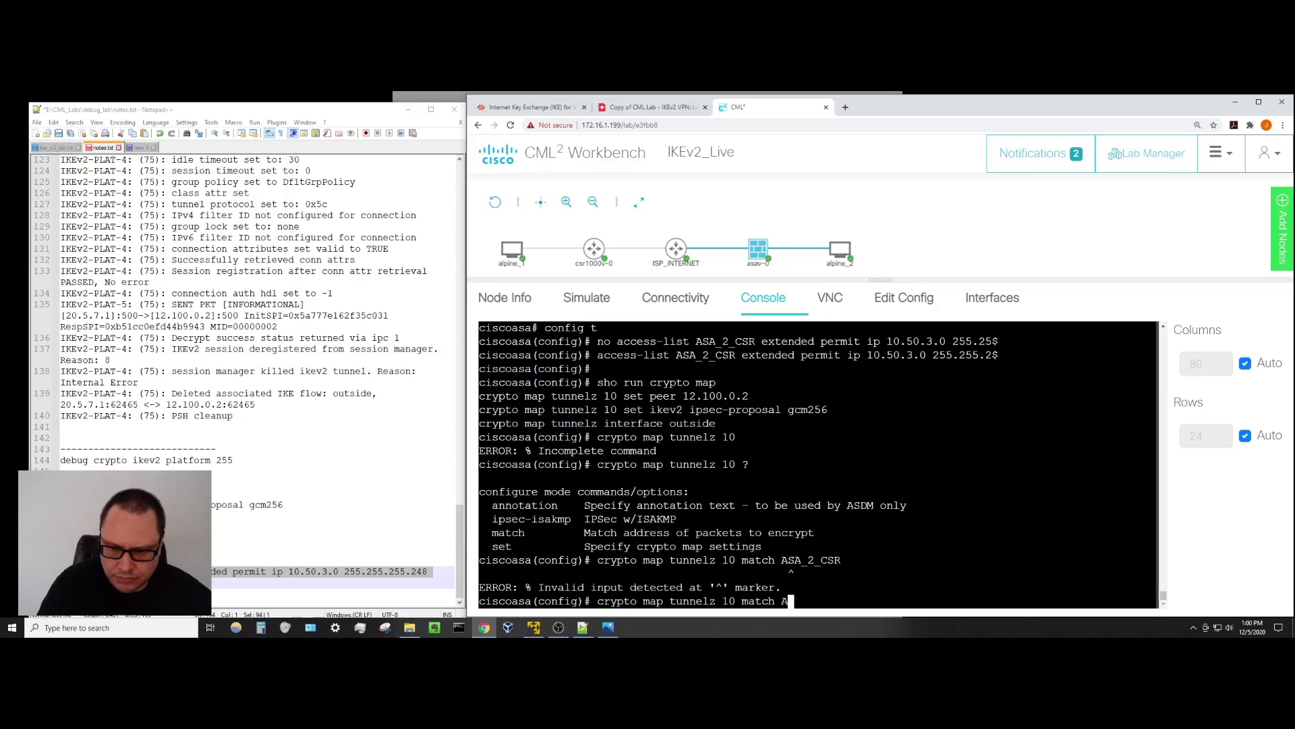
text(?)
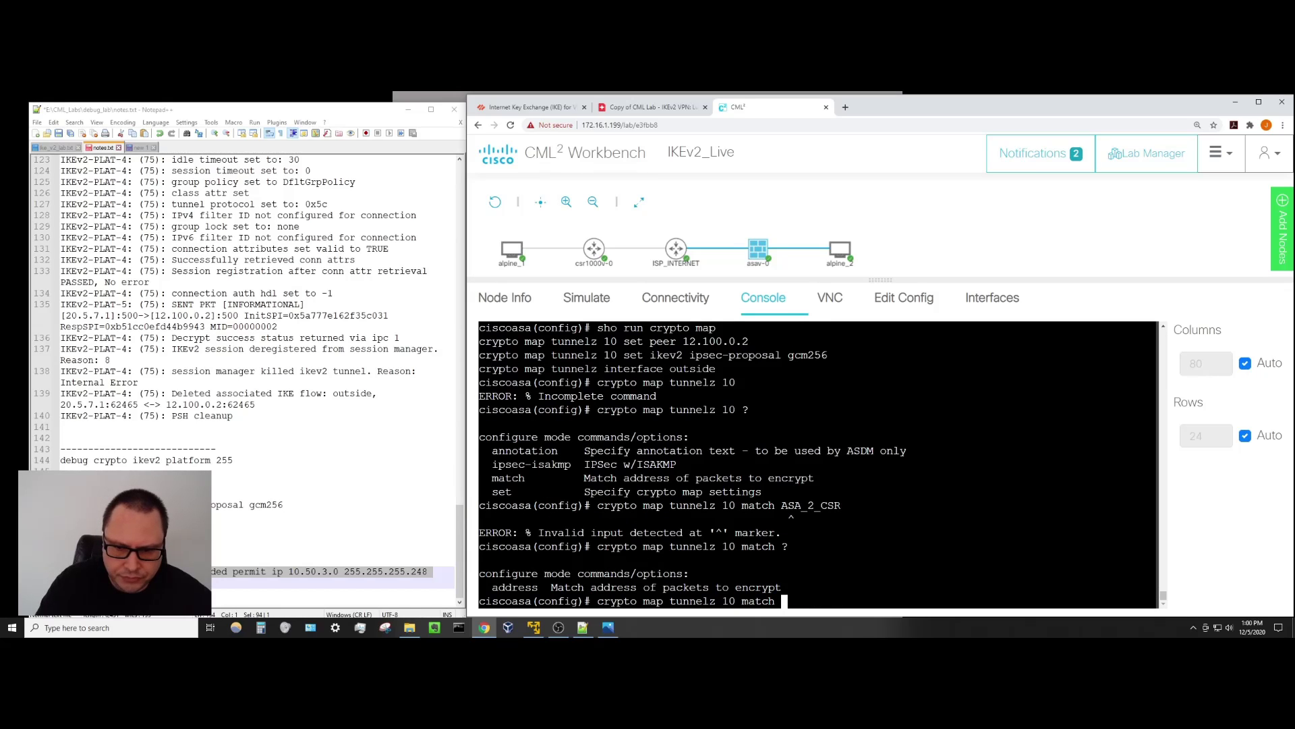
text(address )
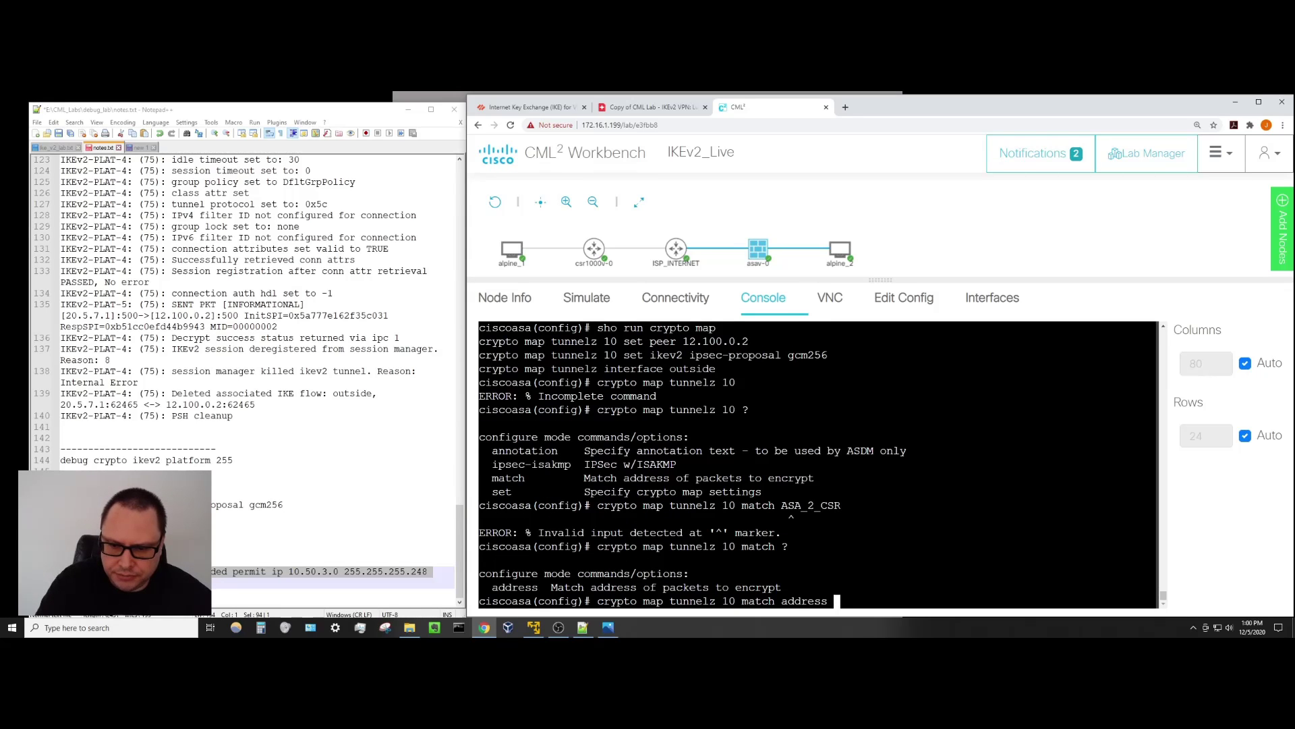
text(ASA_)
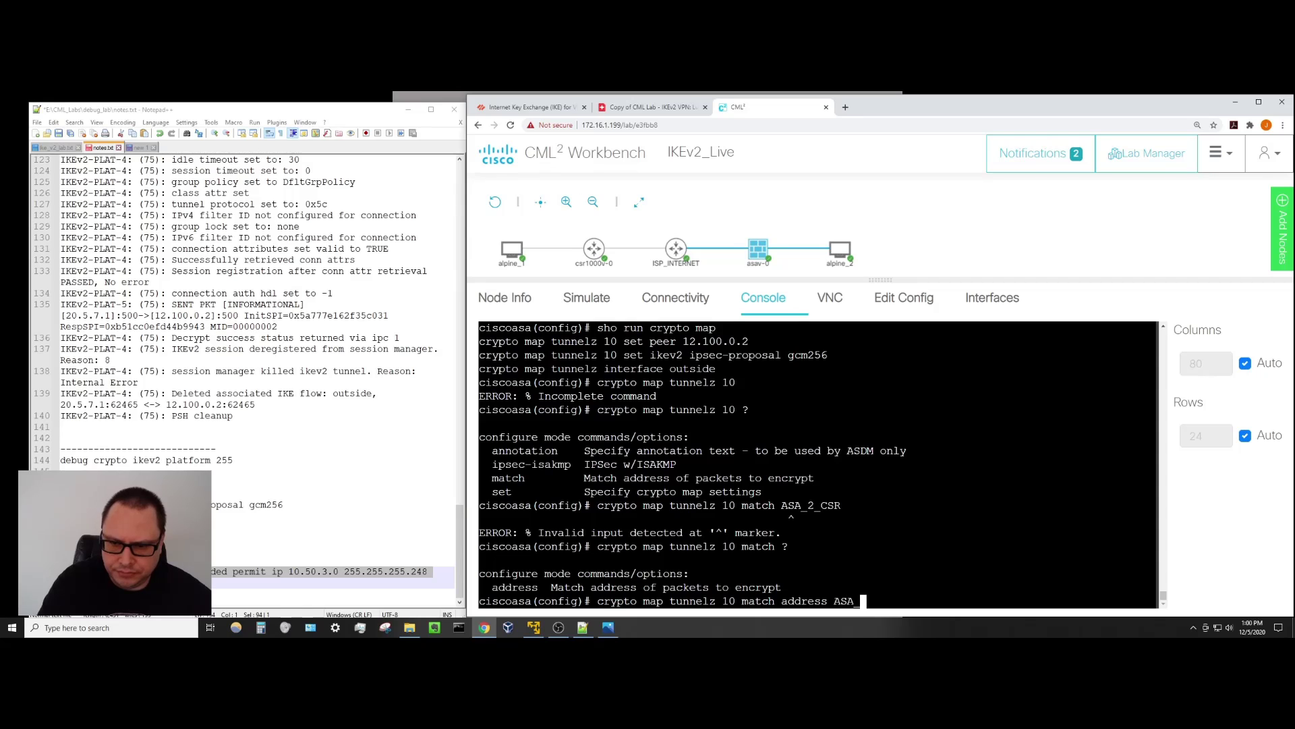
text(2_CSR)
key(Return)
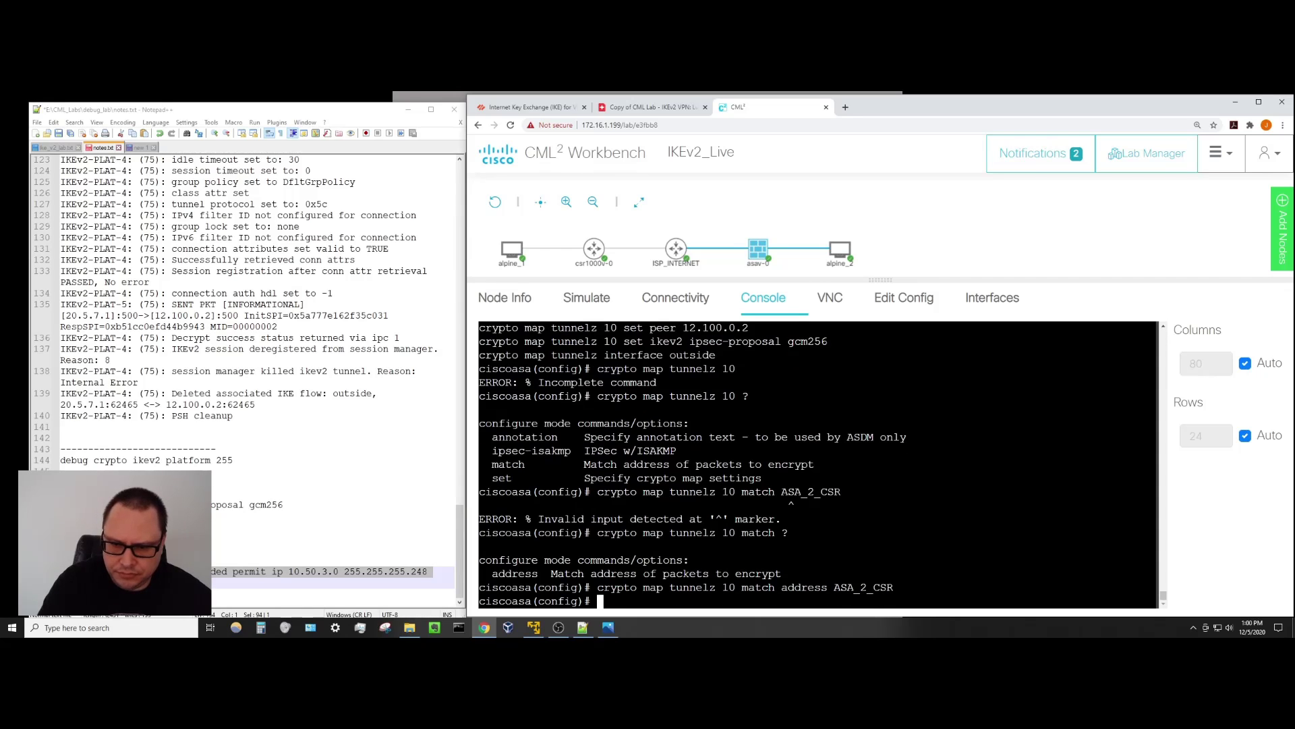
key(Return)
key(Return)
text(exit)
key(Return)
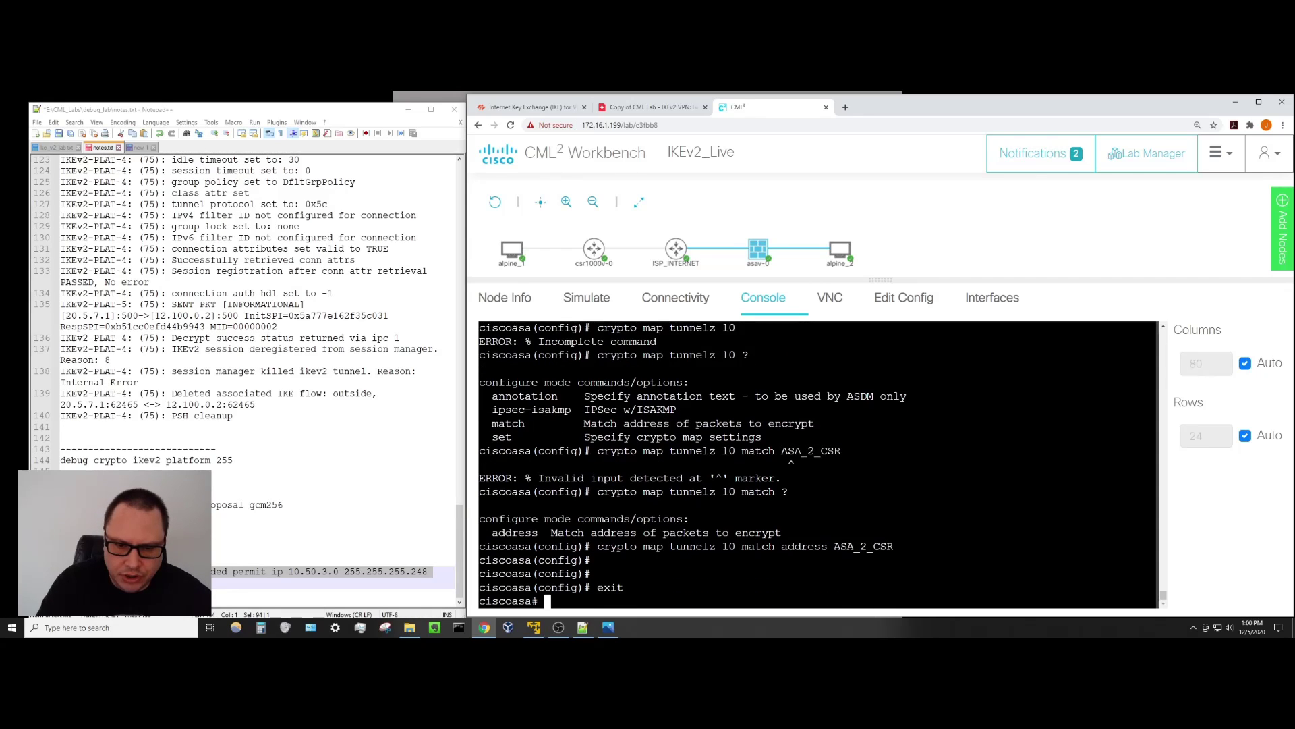
Run "sho run crypto map" and check the match address and ikev2 ipsec-proposal lines of tunnelz 10.
text(sho run crypto)
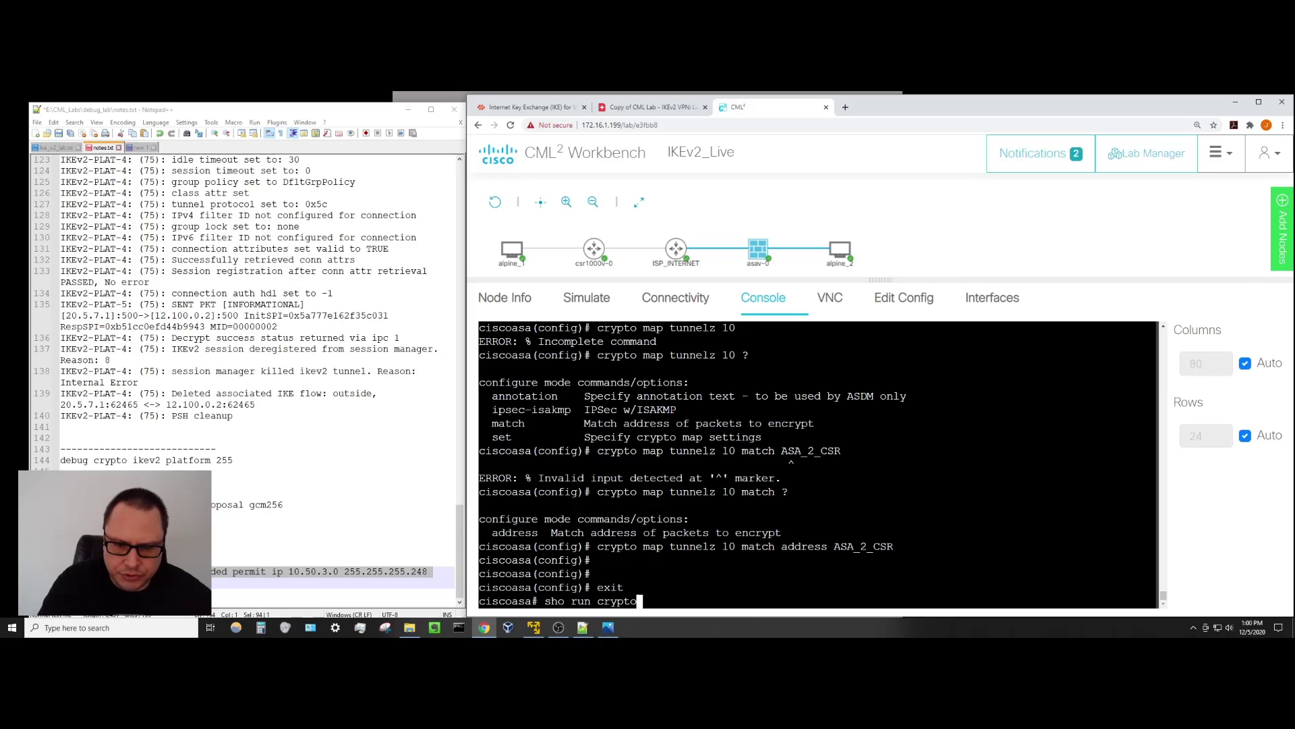
text( map)
key(Return)
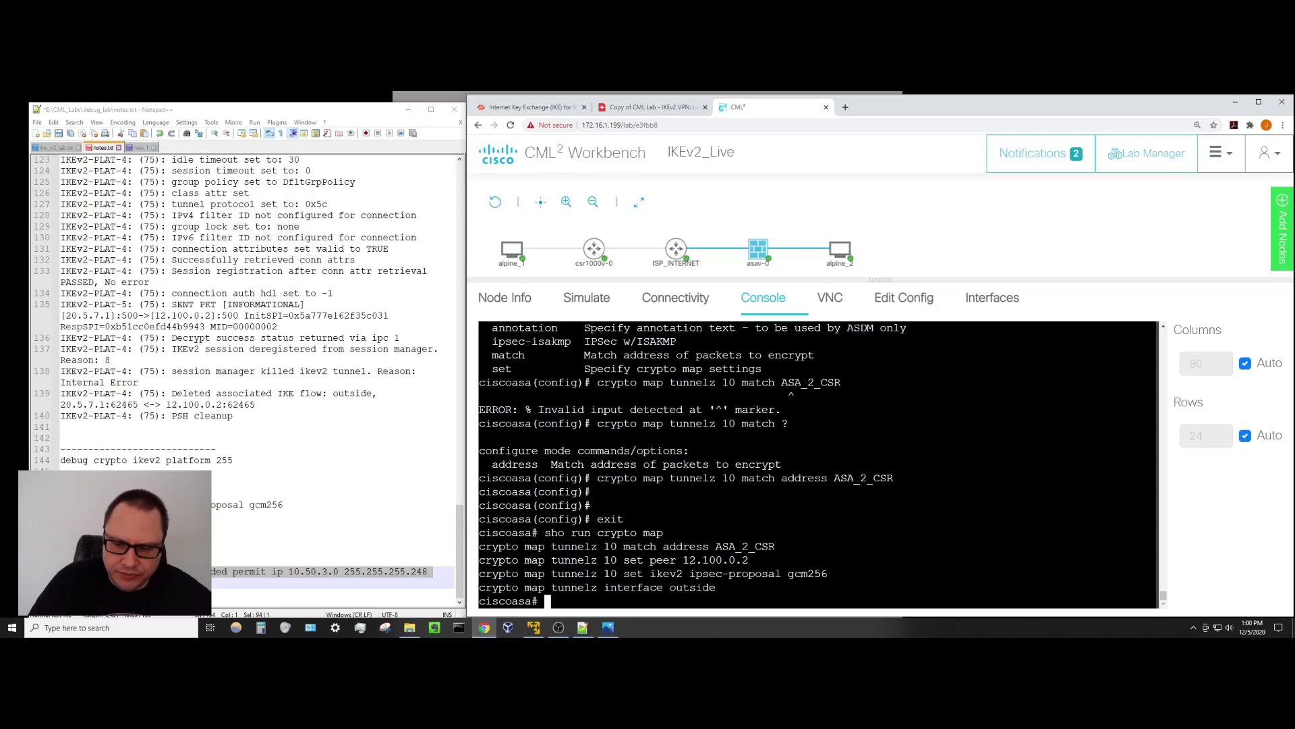
drag(833, 573, 690, 573)
click(736, 574)
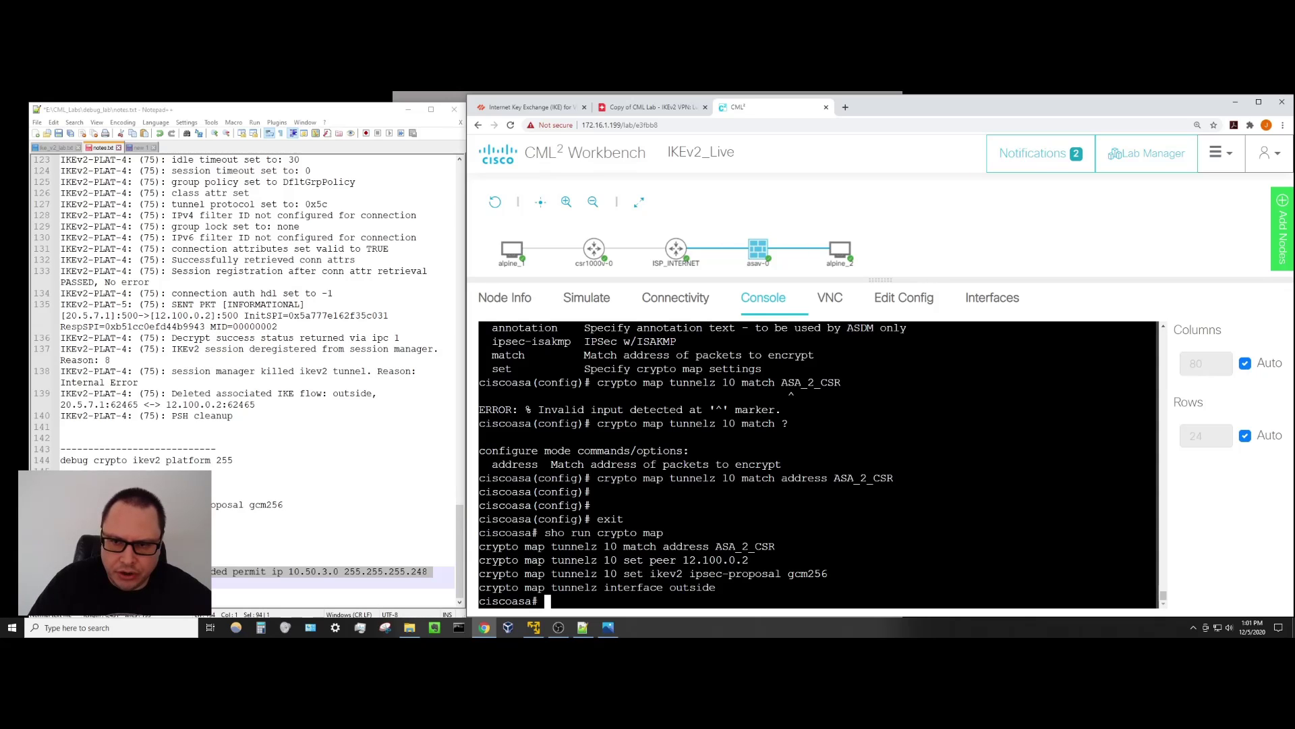
Compare the latest crypto map output with the earlier access-list and crypto map output, examining the tunnelz sequence number 10 lines.
scroll(817, 464, up, 4)
scroll(817, 464, up, 1)
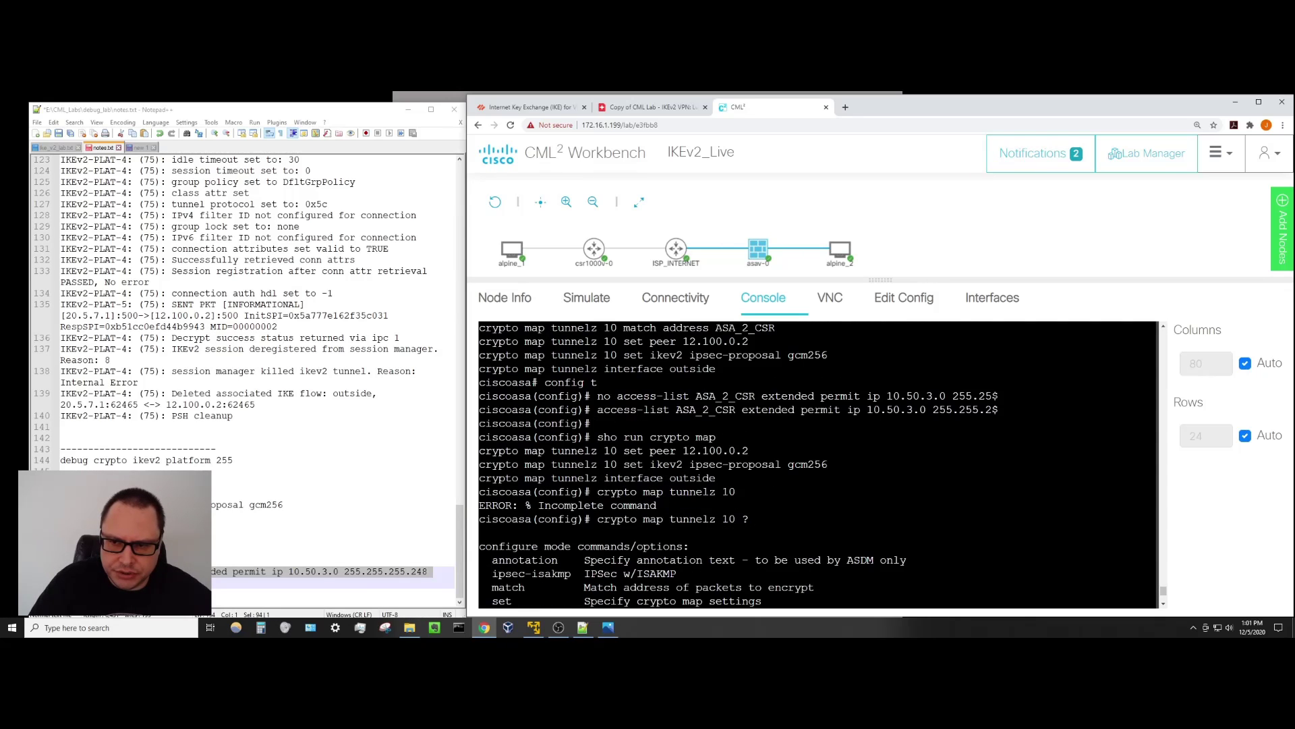
scroll(818, 464, down, 3)
scroll(818, 464, up, 4)
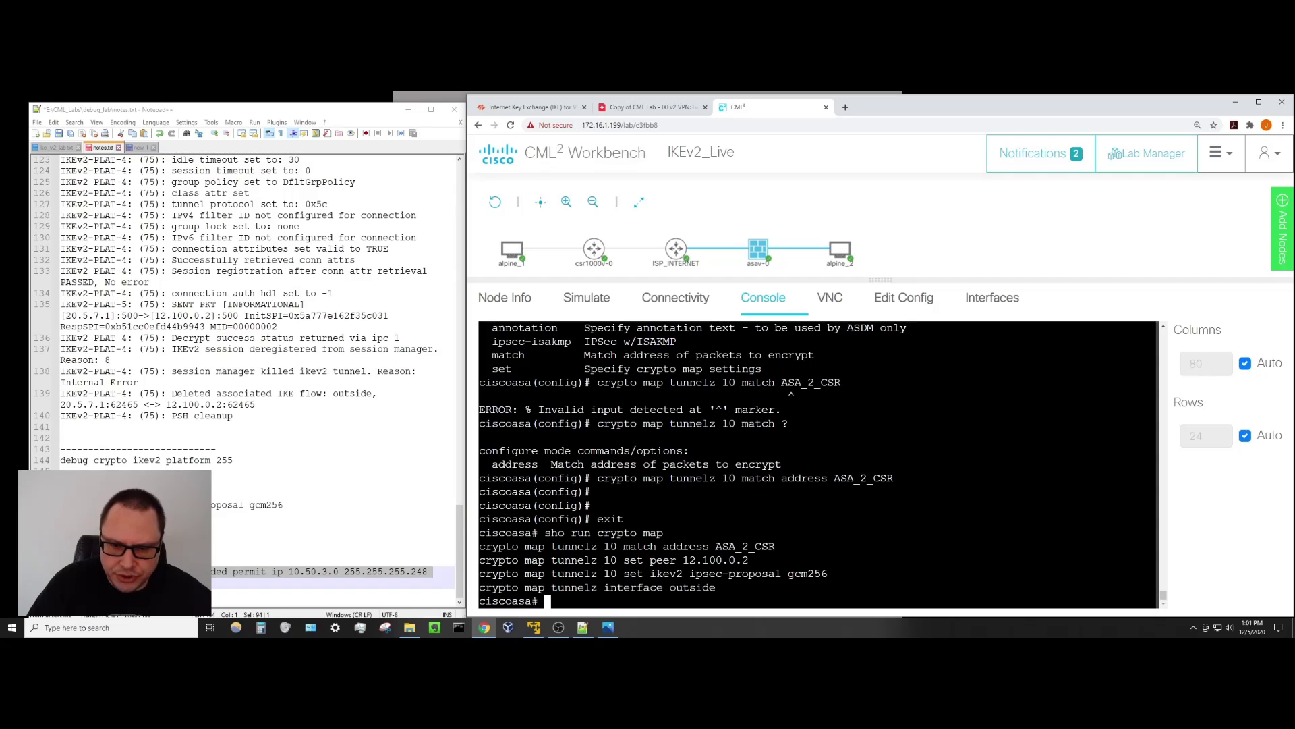
drag(481, 530, 741, 587)
key(ctrl+c)
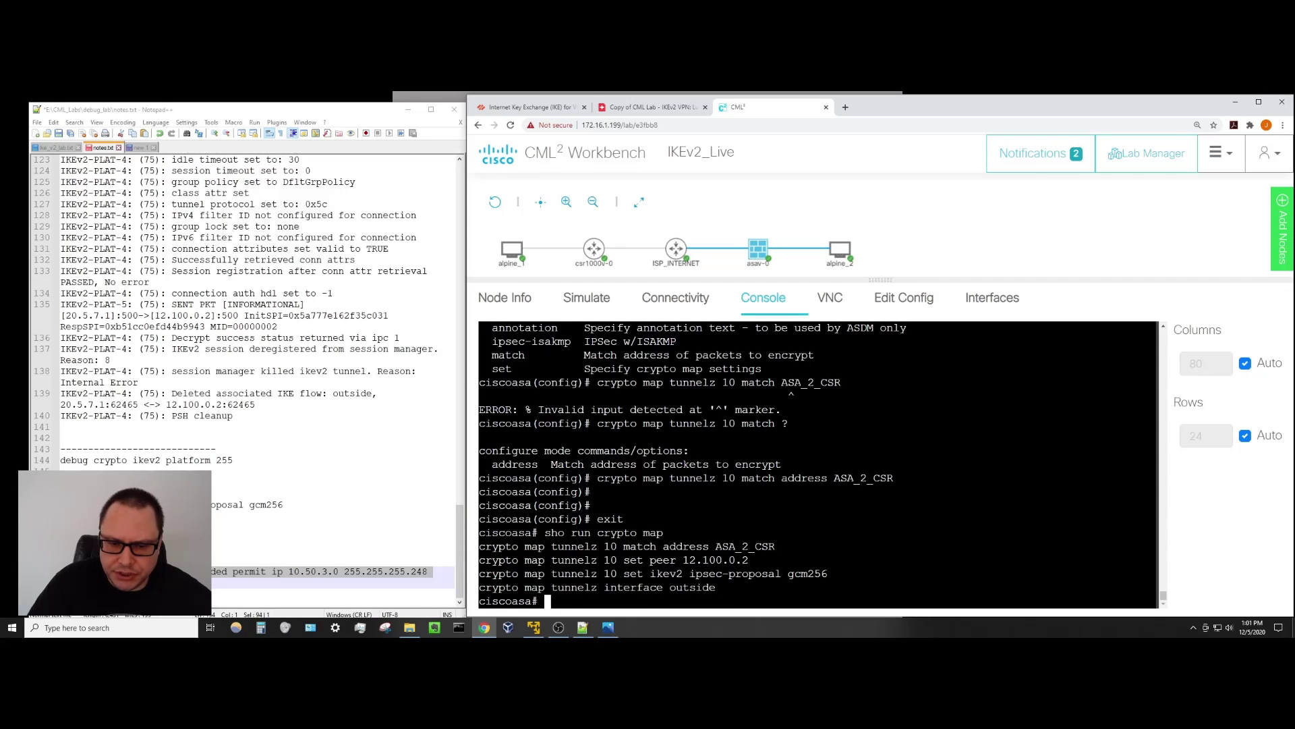
drag(550, 546, 616, 547)
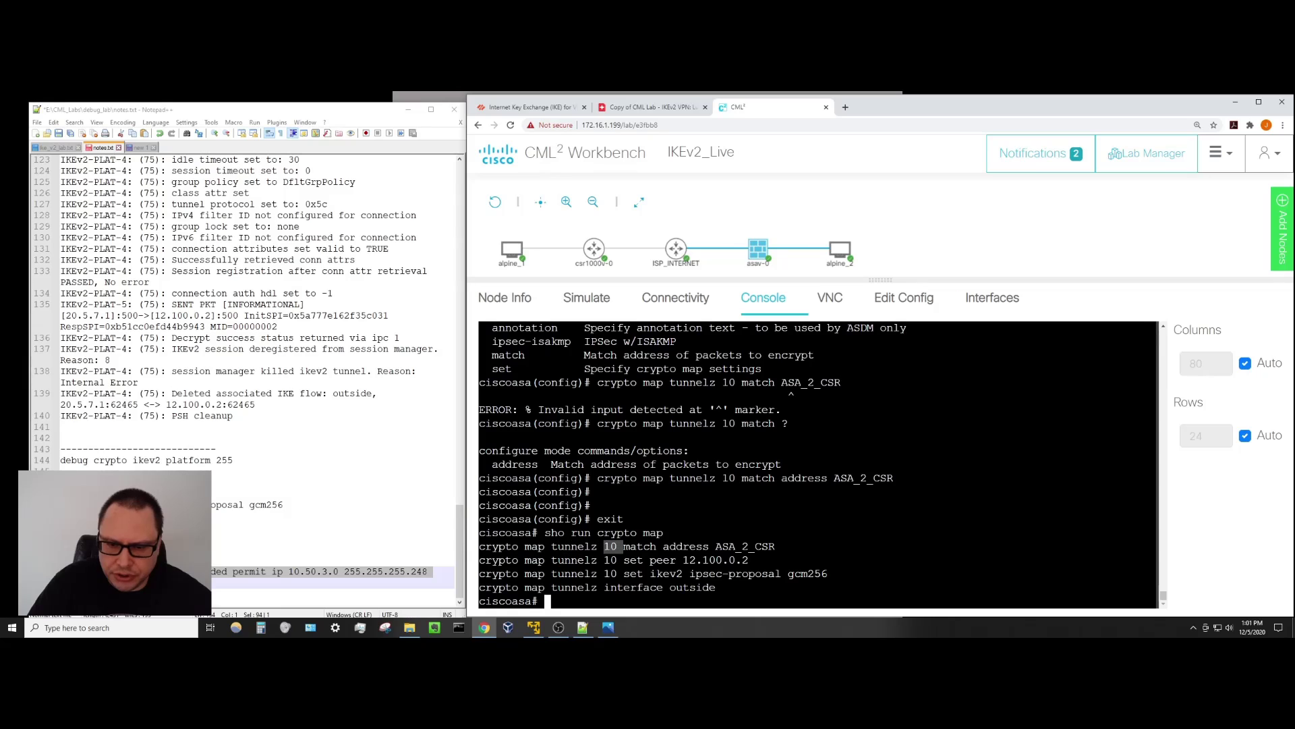
key(ctrl+c)
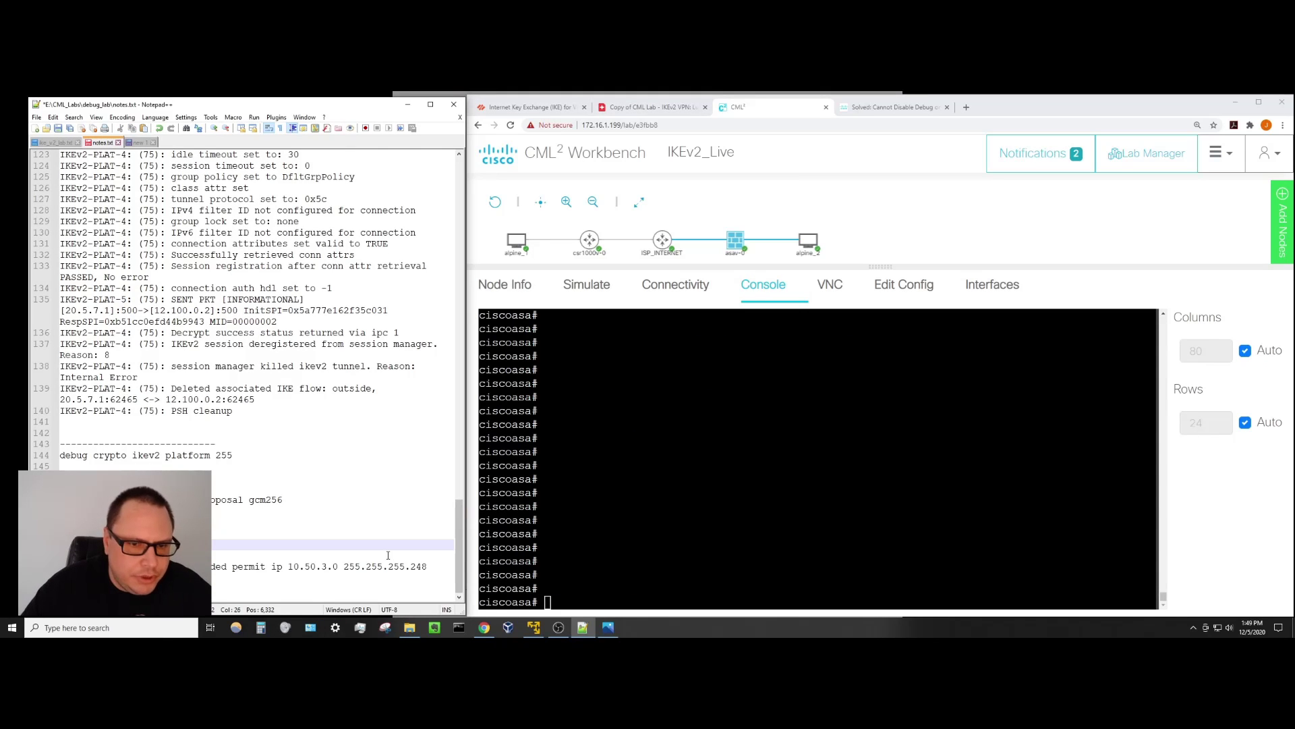
Copy "debug crypto ikev2 platform 255" from line 144 of notes.txt and paste it at the ciscoasa console prompt.
drag(261, 456, 62, 456)
right_click(77, 461)
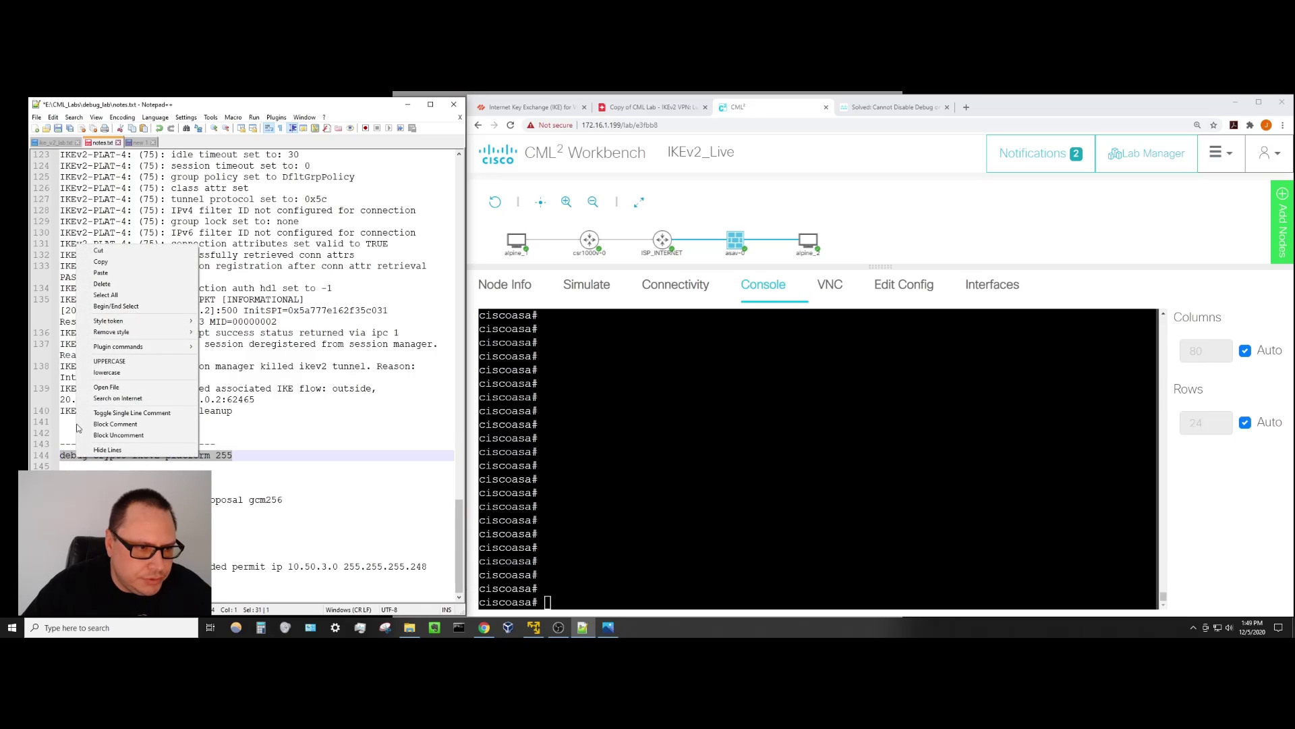
click(101, 262)
click(553, 602)
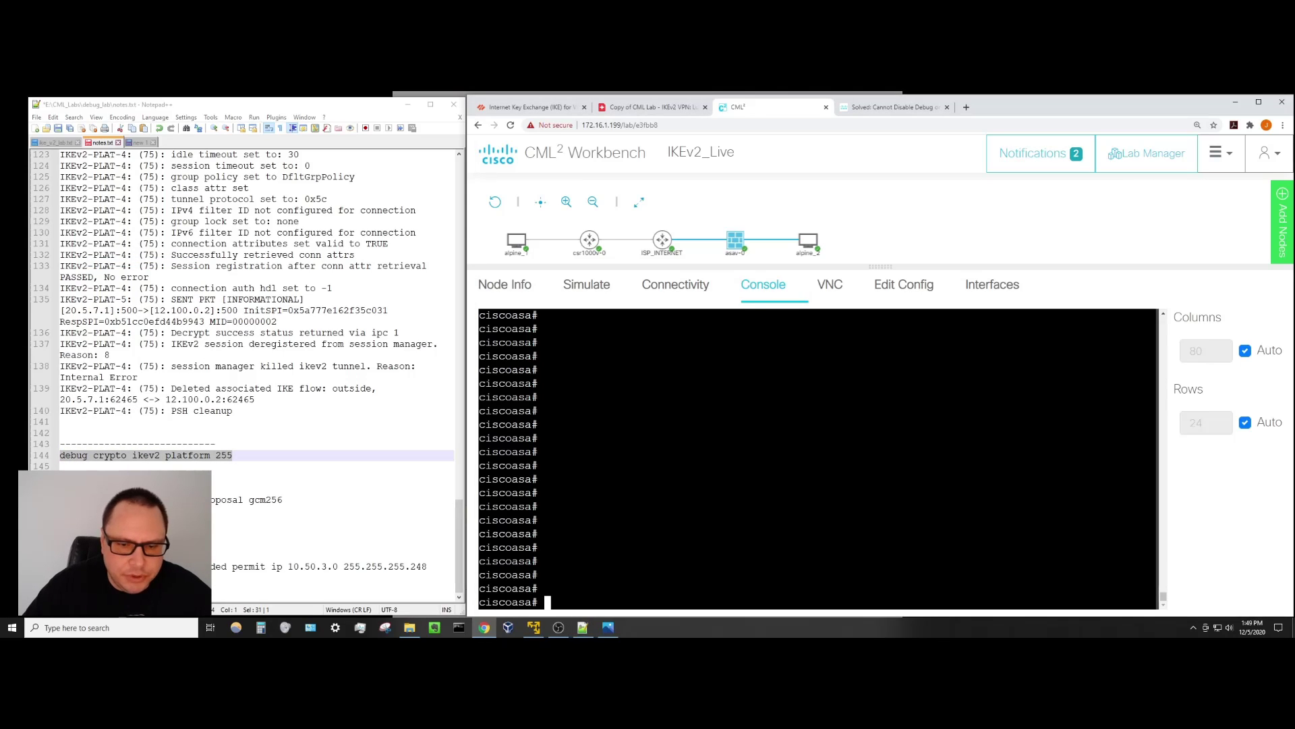
right_click(554, 603)
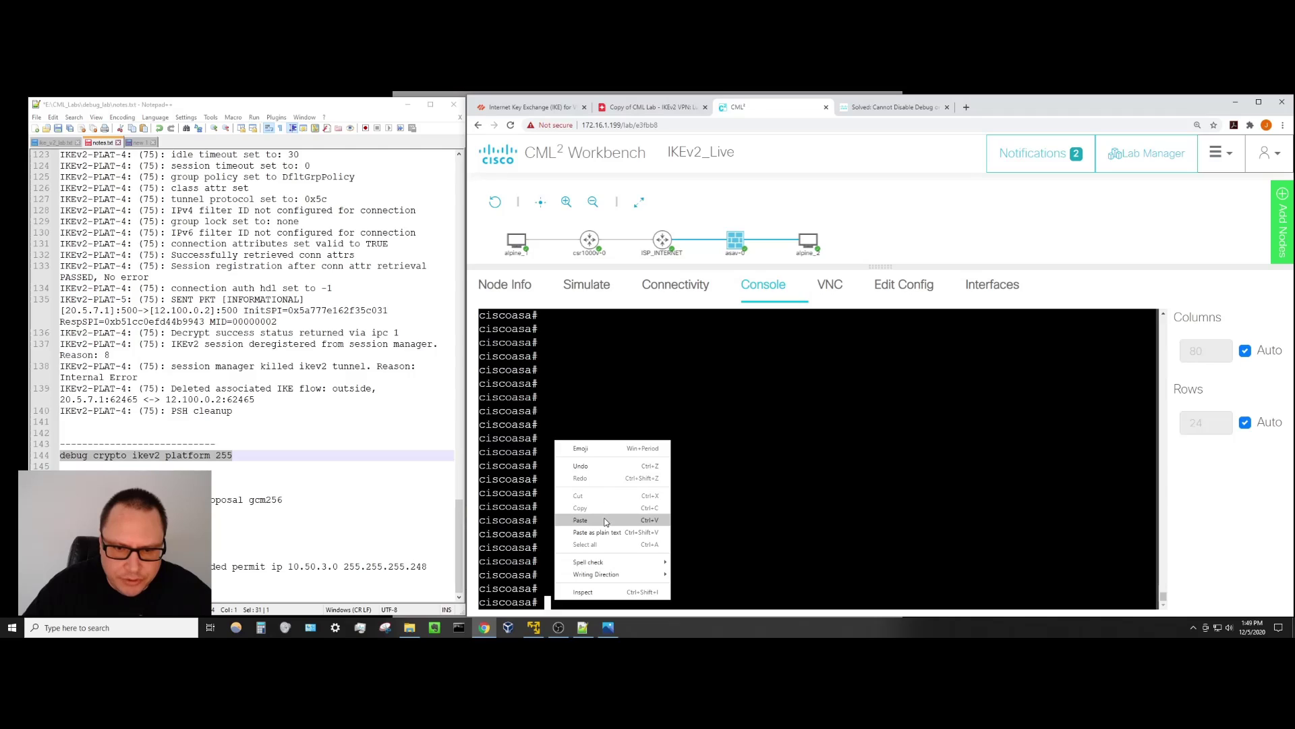
click(581, 519)
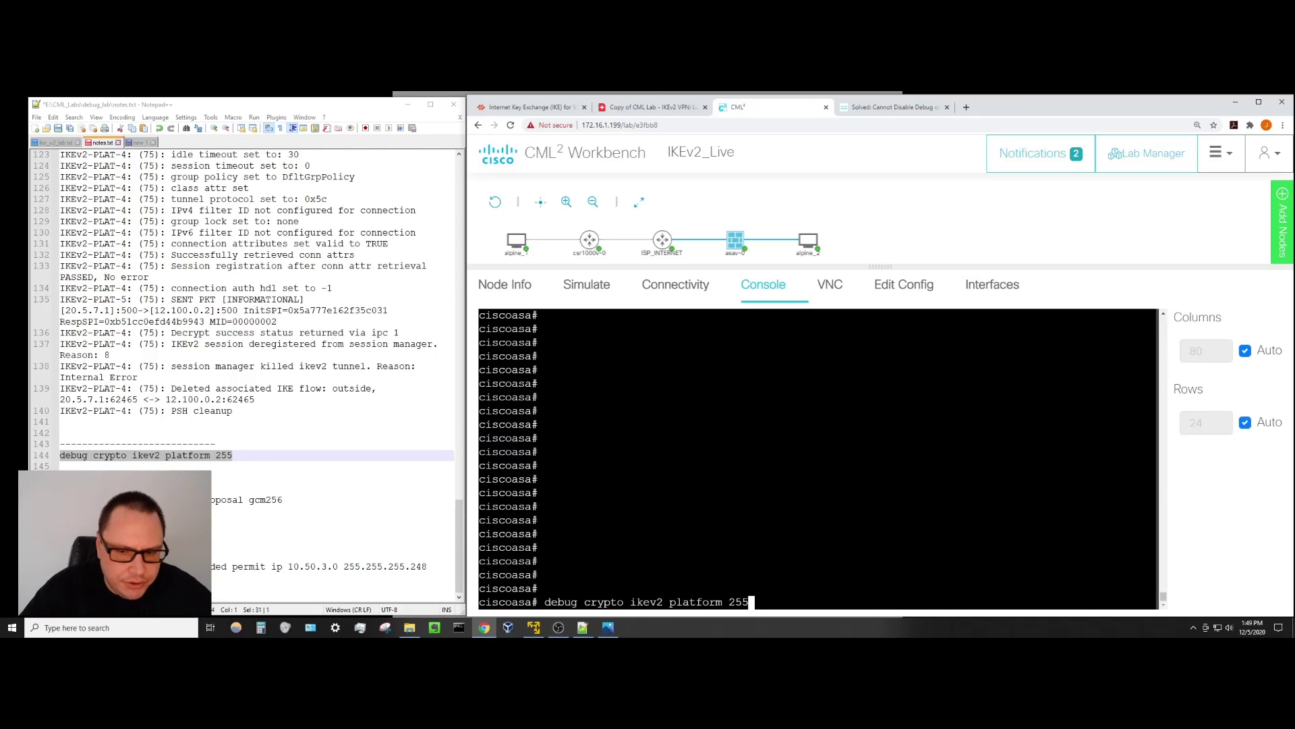
Run the pasted debug command on the ASA and add several blank prompt lines below it.
click(288, 465)
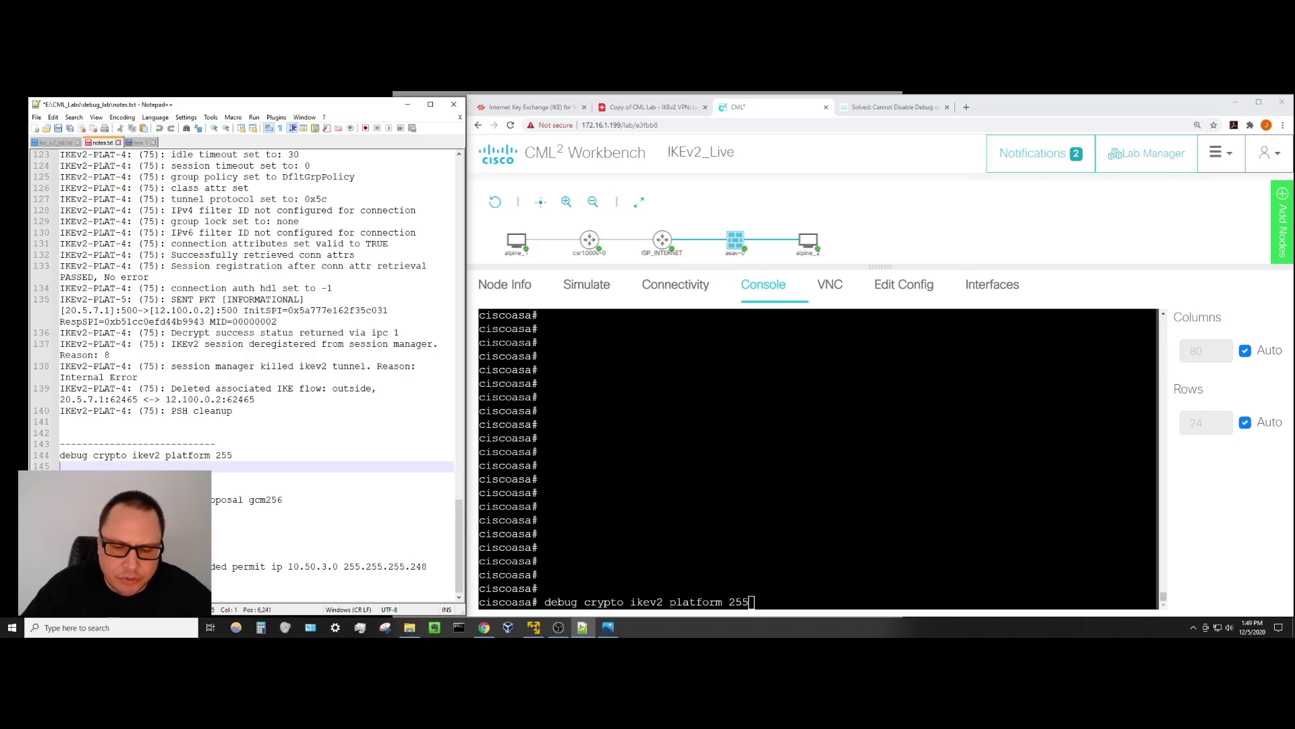
key(alt+Tab)
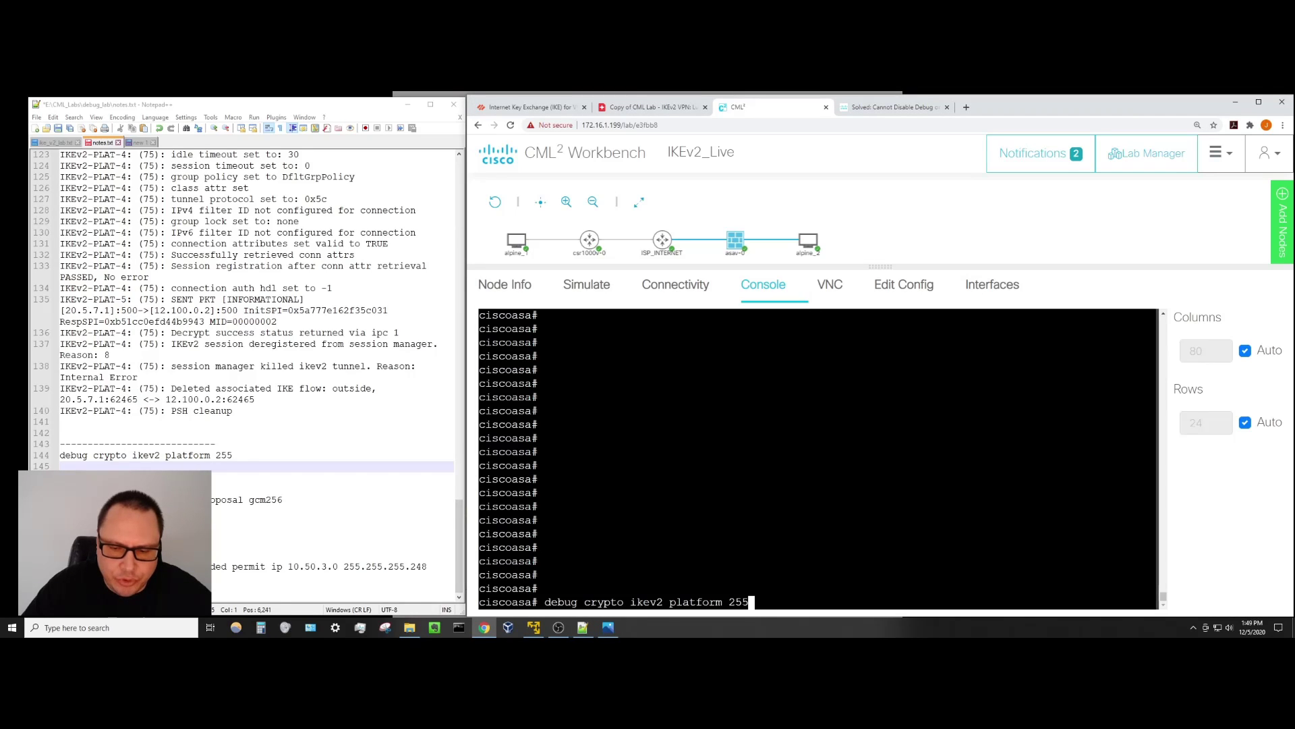
drag(671, 601, 722, 601)
click(722, 601)
key(Return)
key(Return)
key(Return)
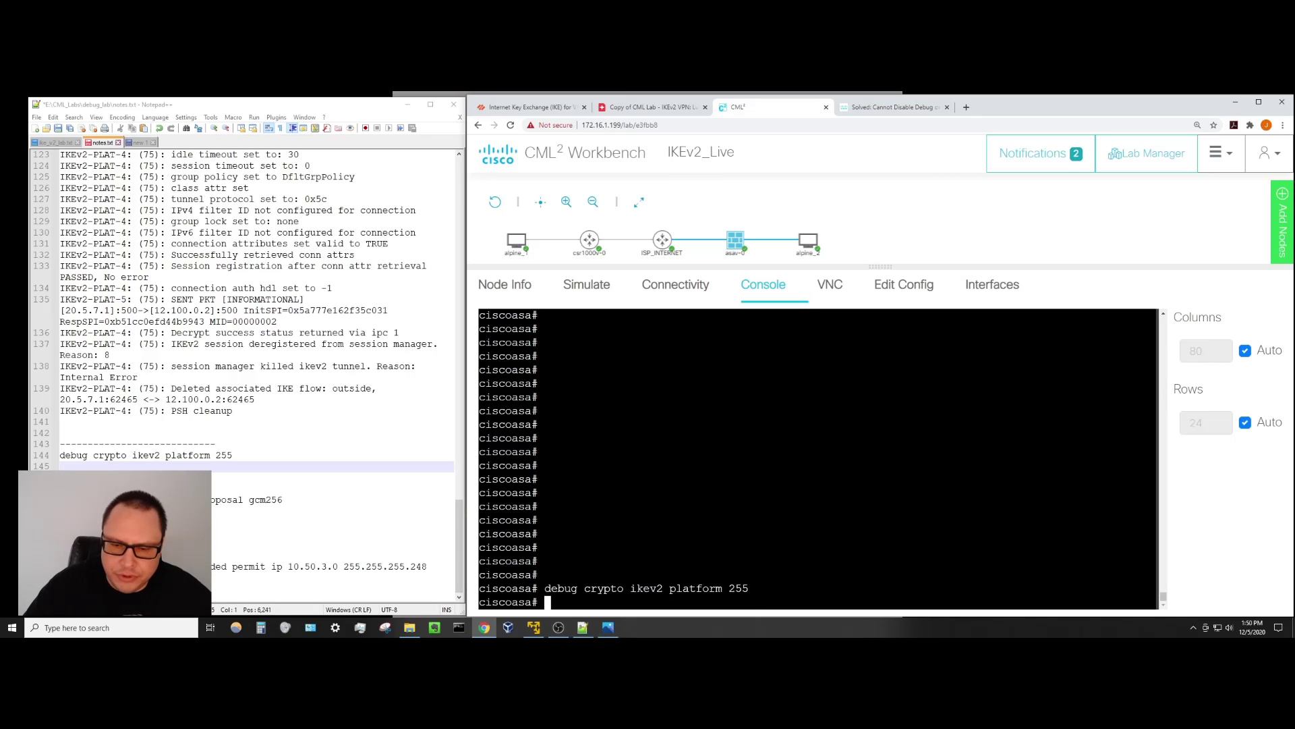
key(Return)
key(Return)
key(Return)
key(Return)
key(Return)
key(Return)
key(Return)
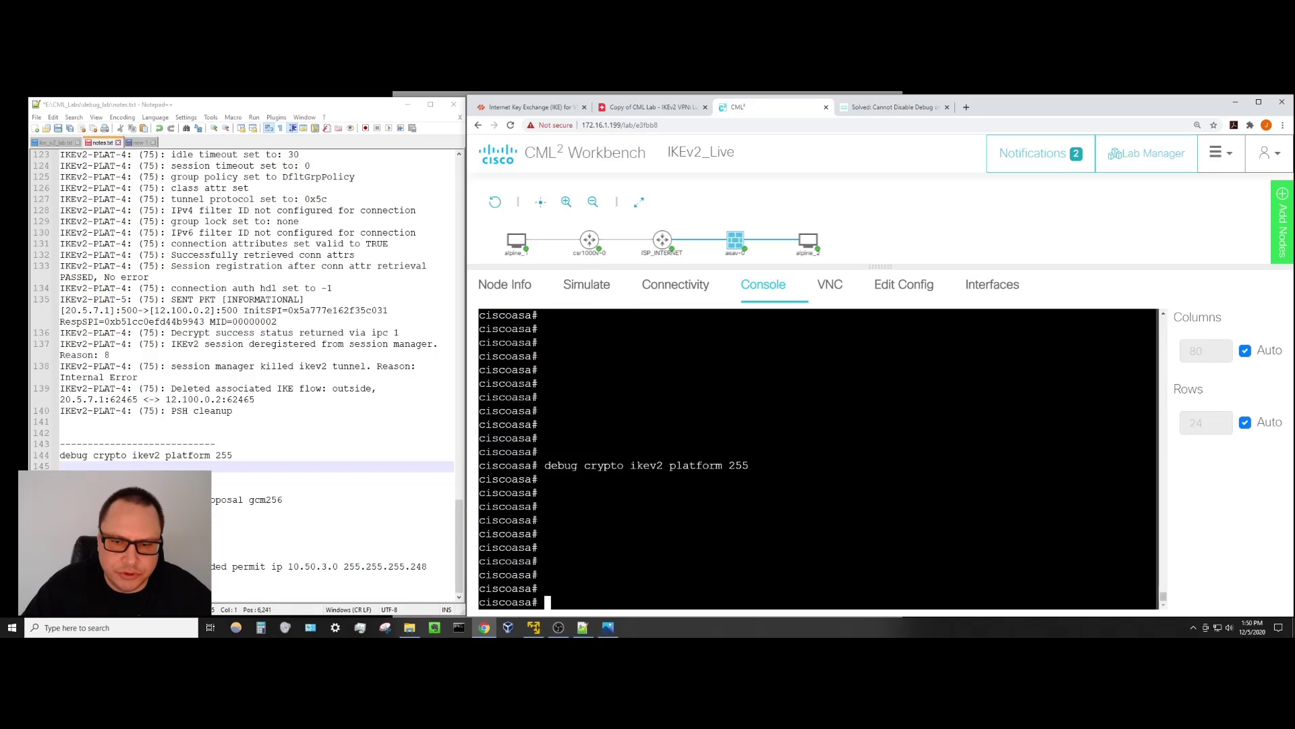
Open the alpine_1 console and start "ping 10.50.3.5" to generate tunnel traffic.
click(516, 244)
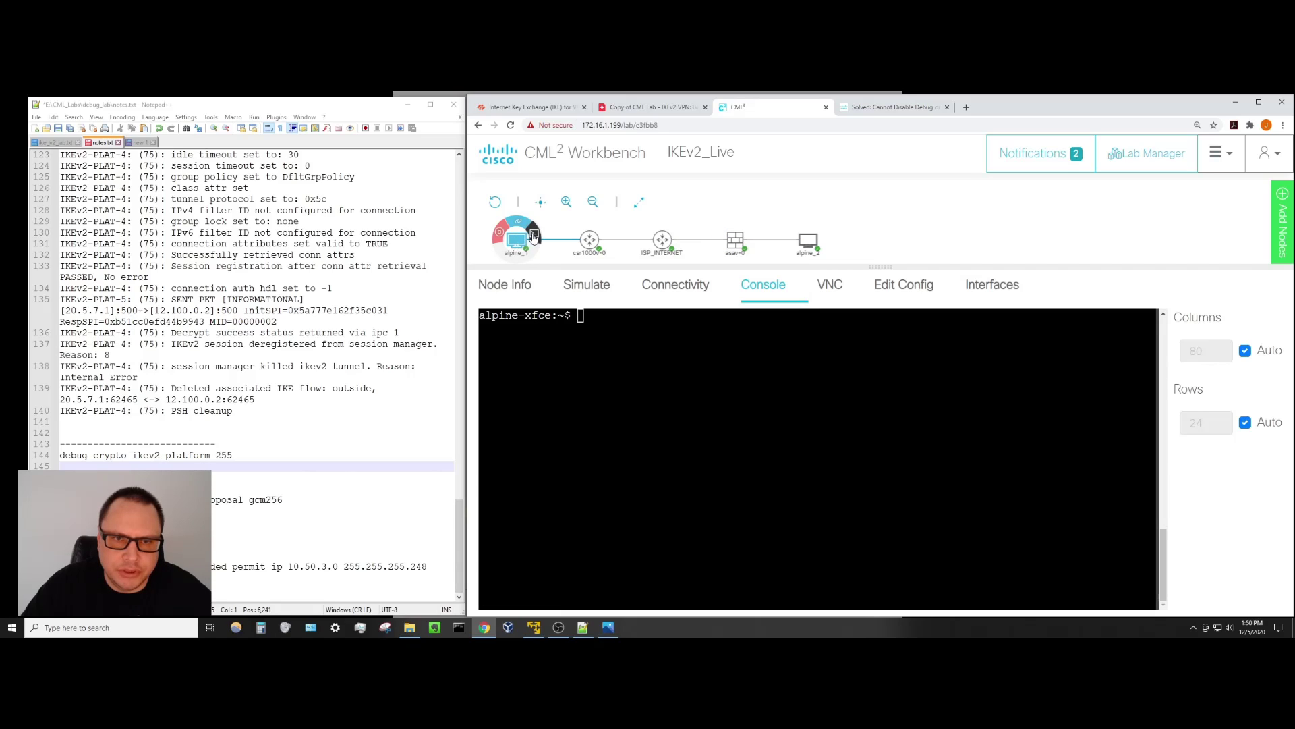
text(ping 10.50.3.5)
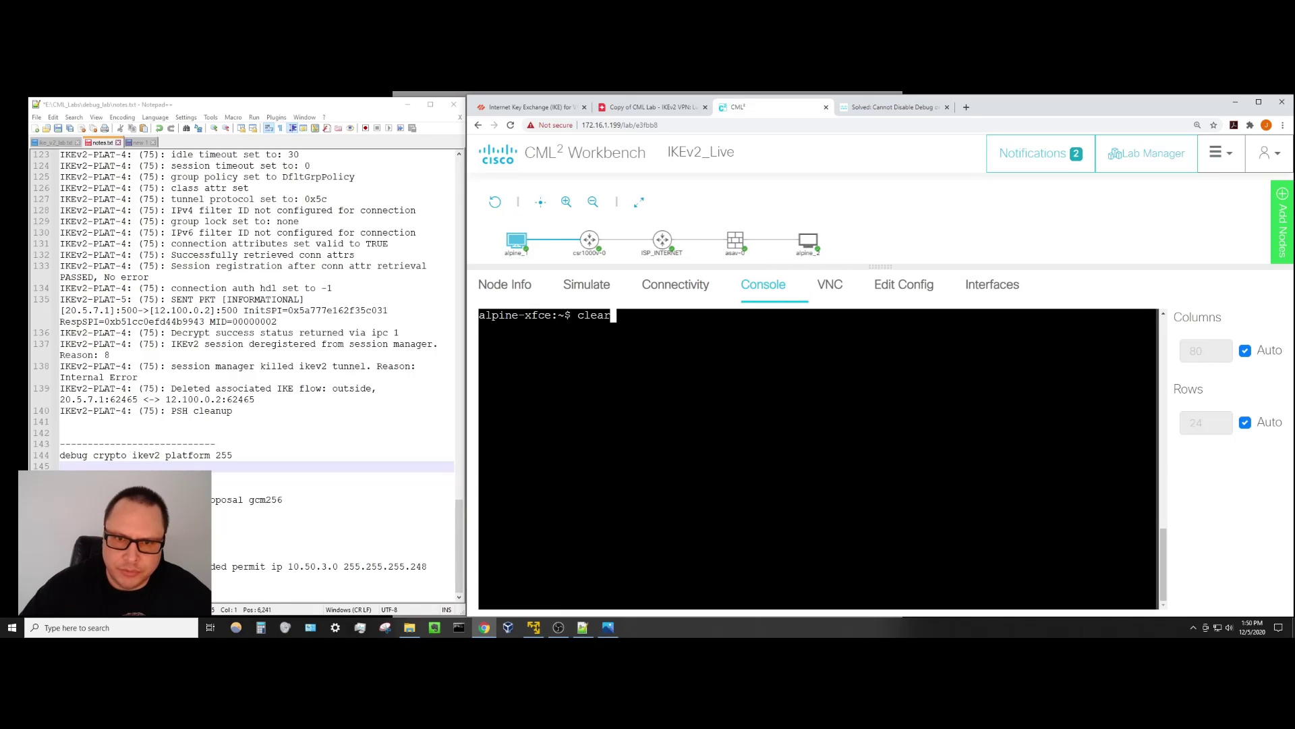
key(Return)
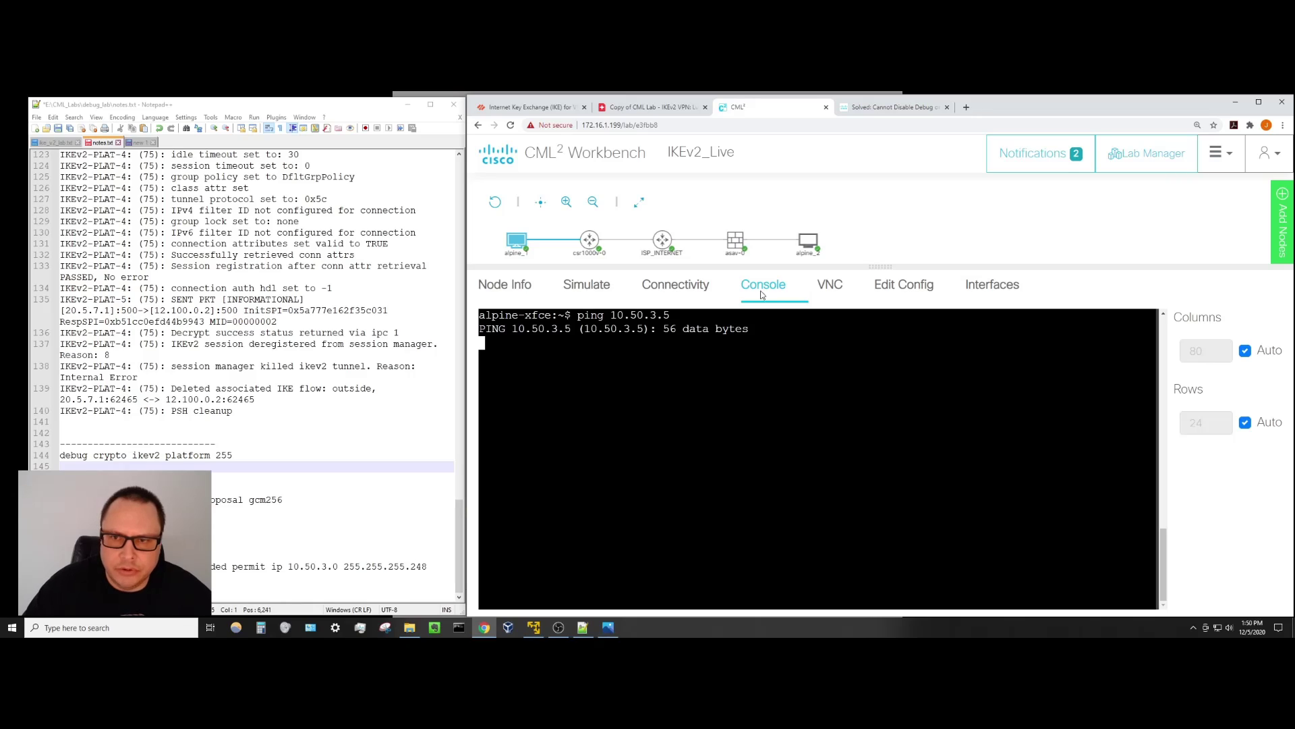
Open the alpine_2 console, run "ping 172.16.20.5", and stop it after a few packets.
click(808, 241)
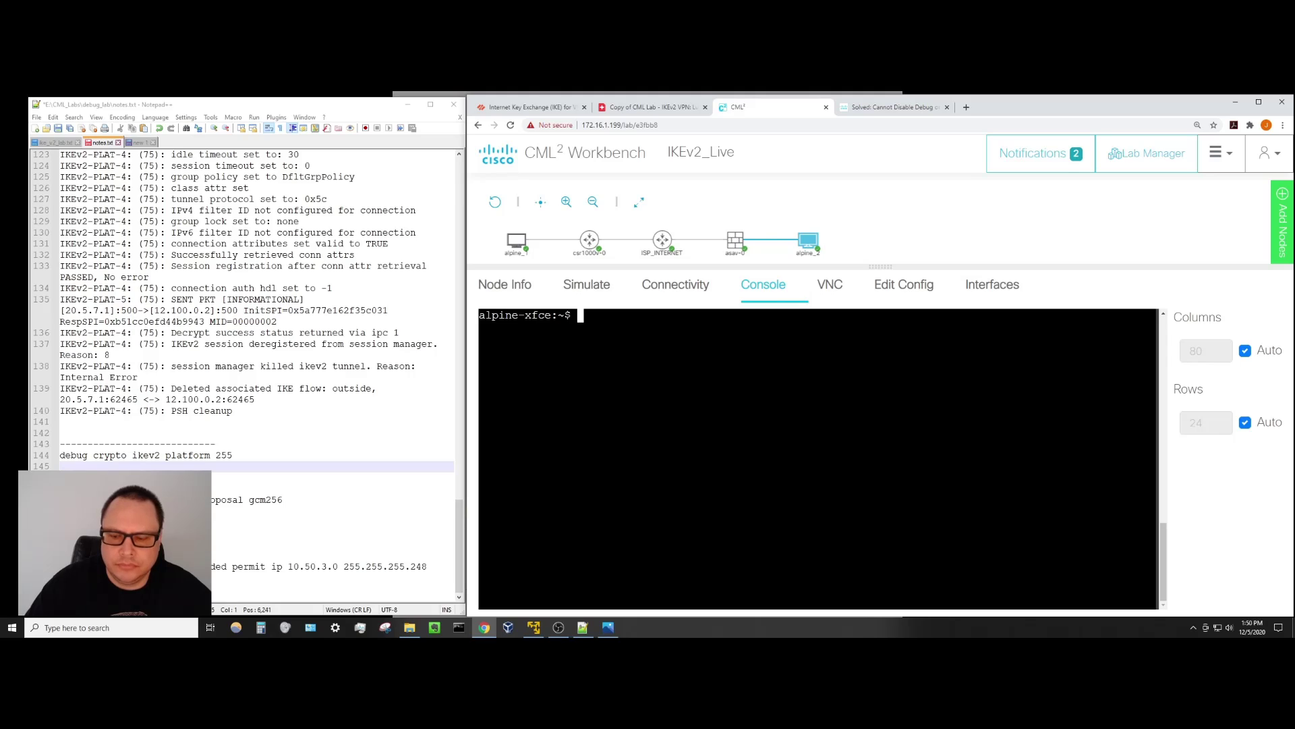
text(ping 172.16.20.5)
key(Return)
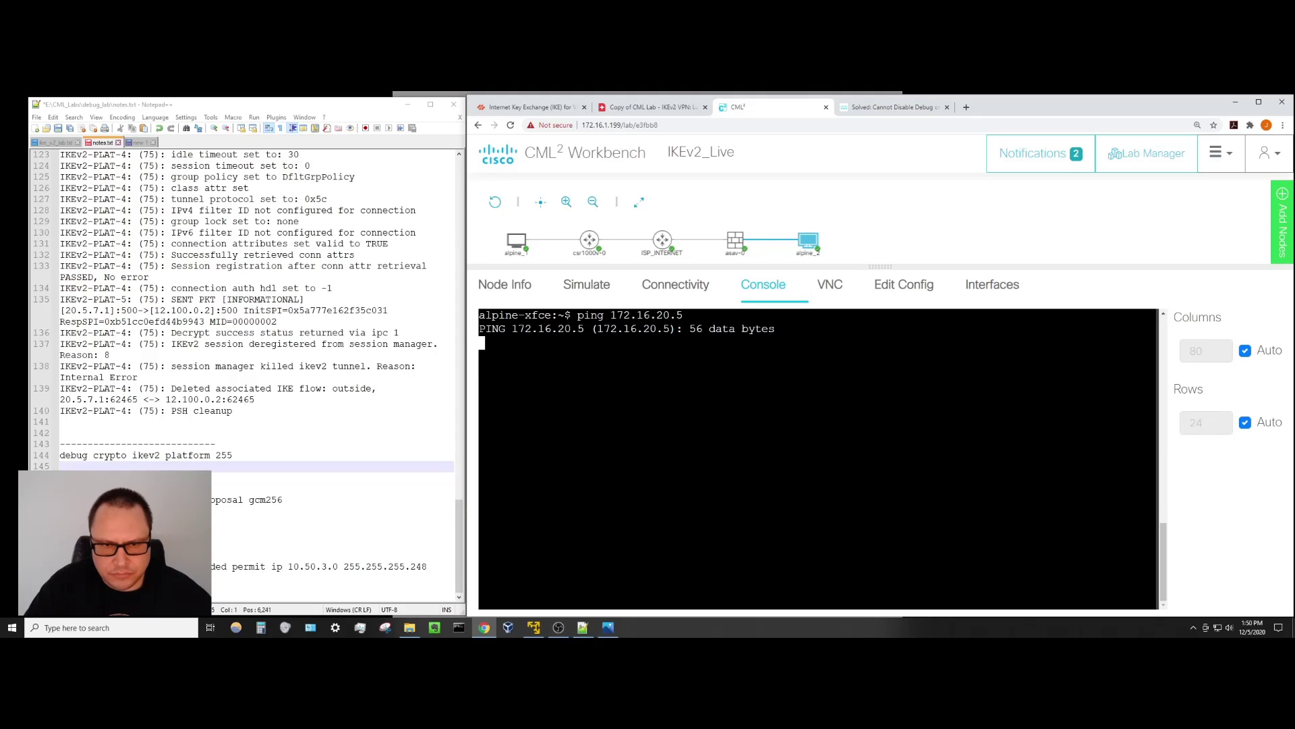
key(ctrl+c)
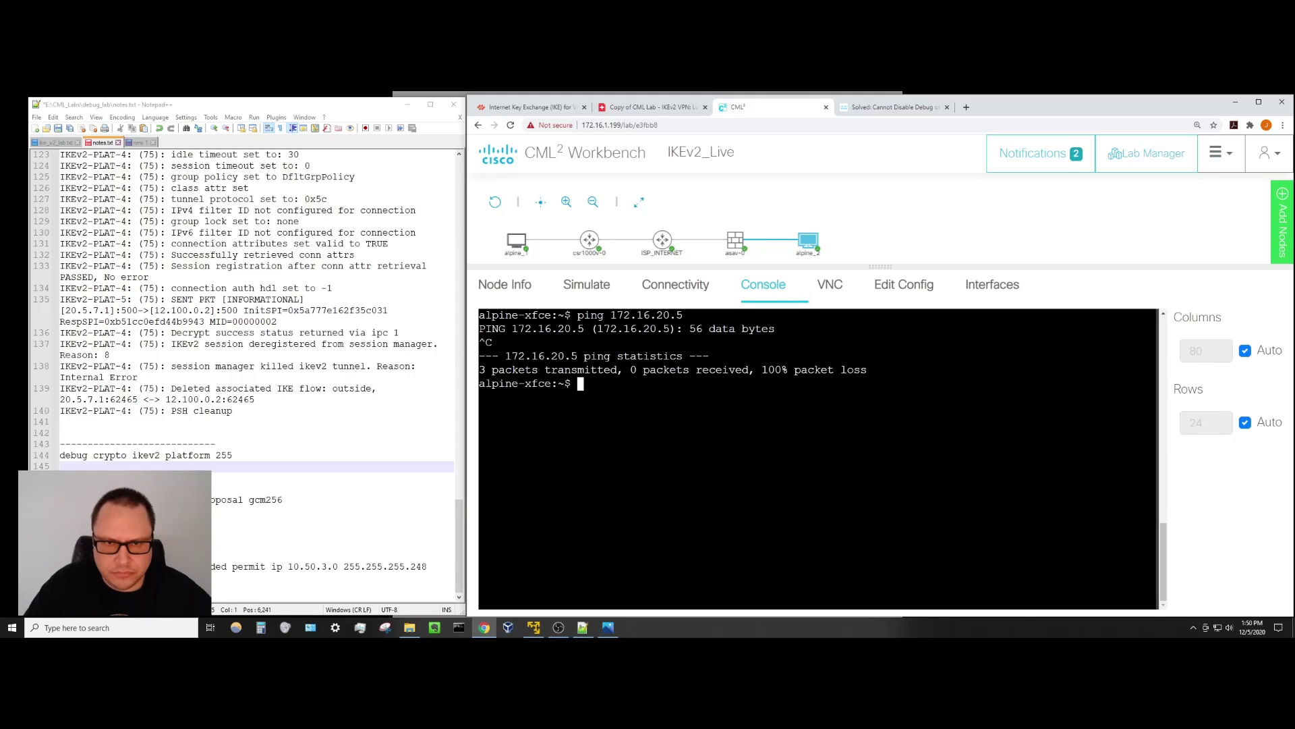
Return to the alpine_1 console and stop the running ping to 10.50.3.5.
click(520, 244)
key(ctrl+v)
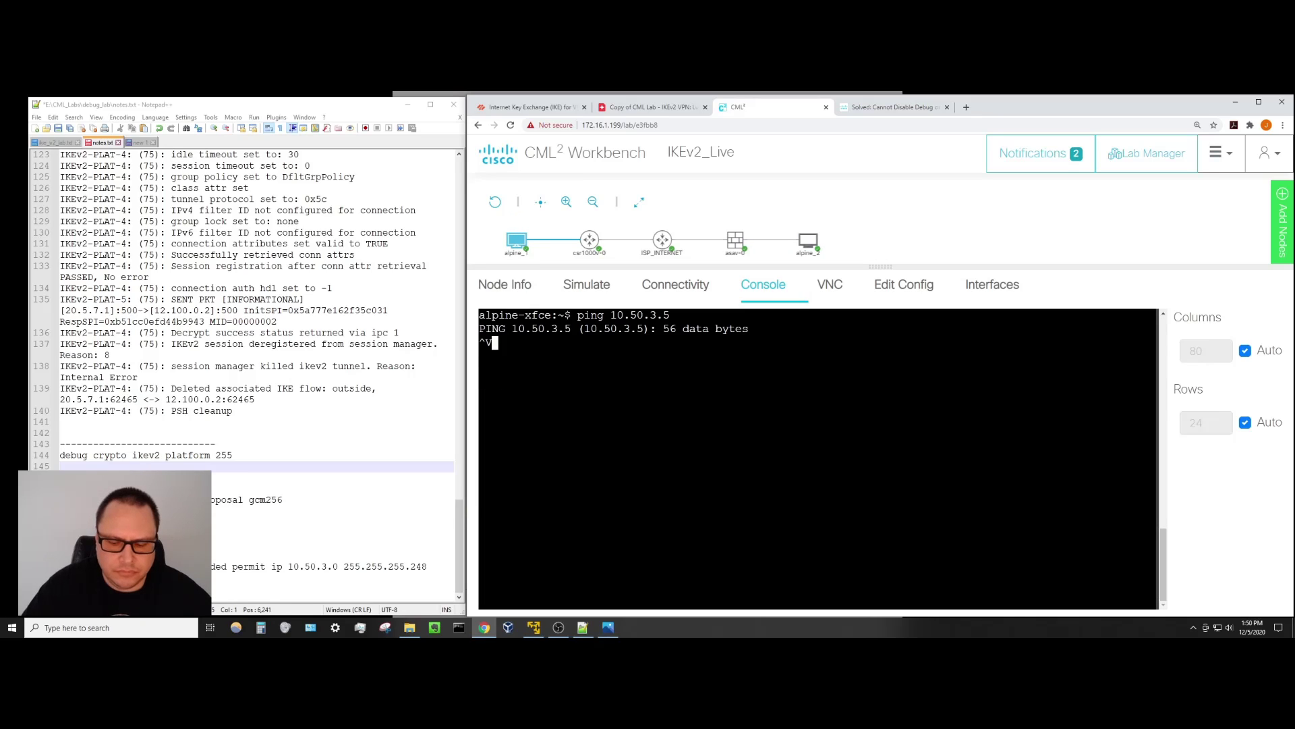
key(ctrl+c)
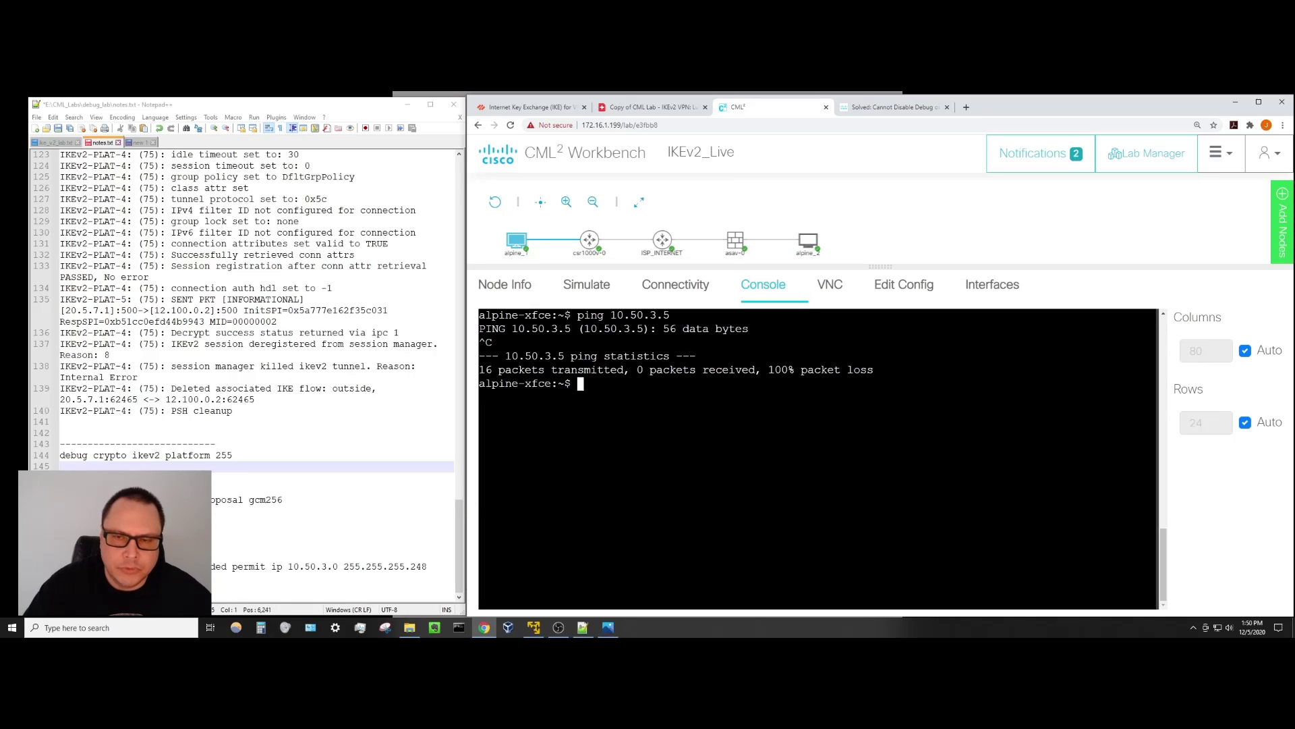
Switch to the ASA console and turn off all debugging with "no debug all".
click(735, 241)
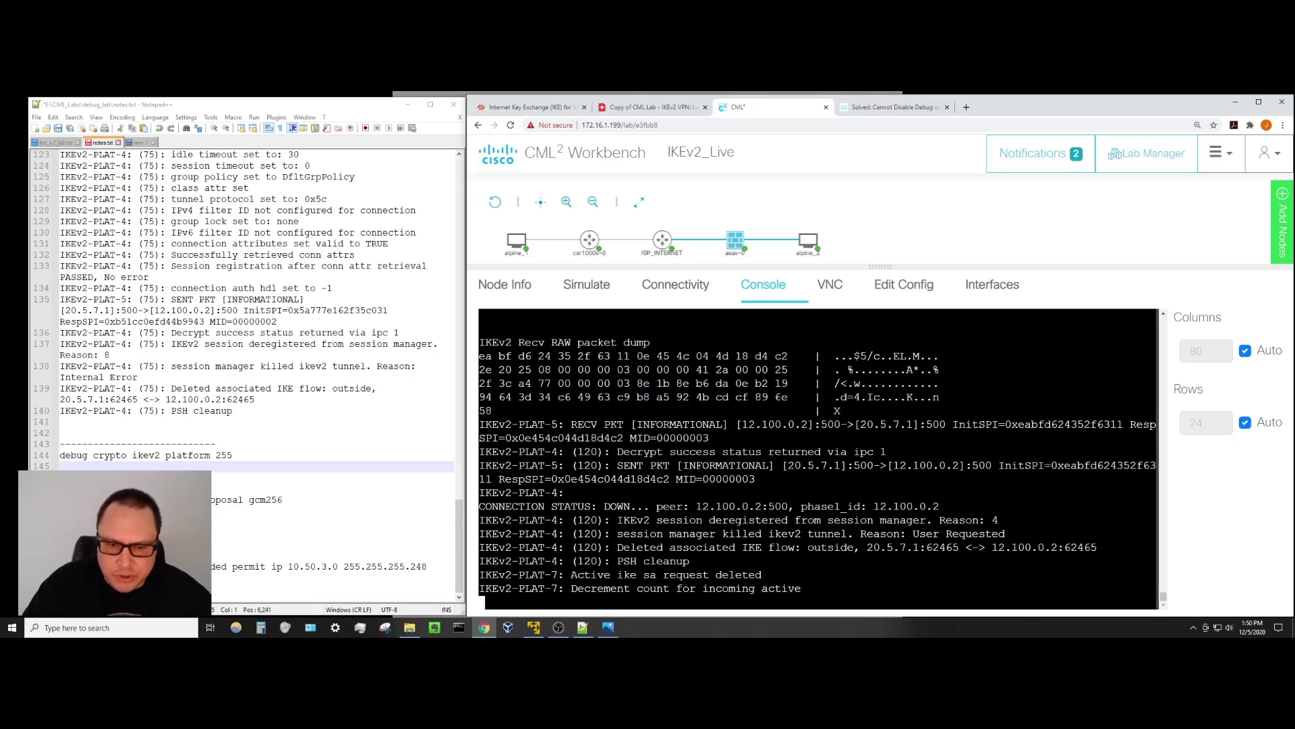
text(no debug all)
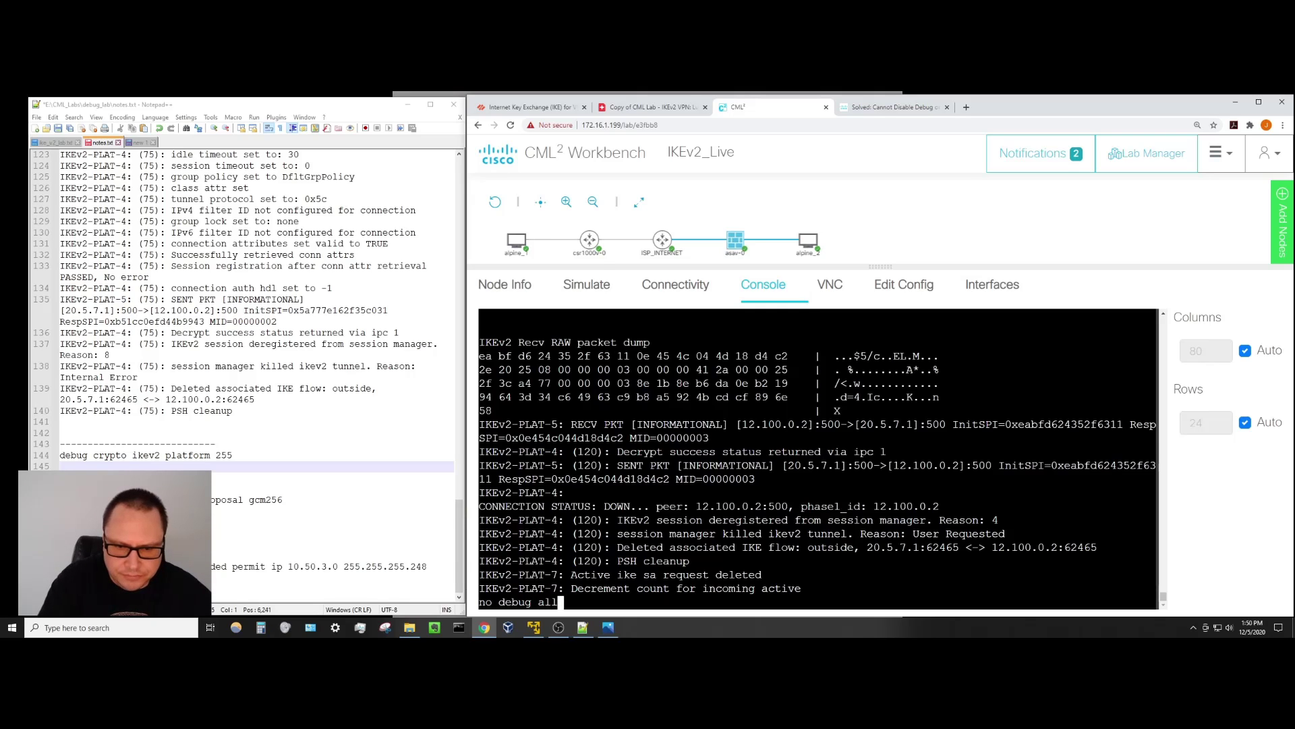
key(Return)
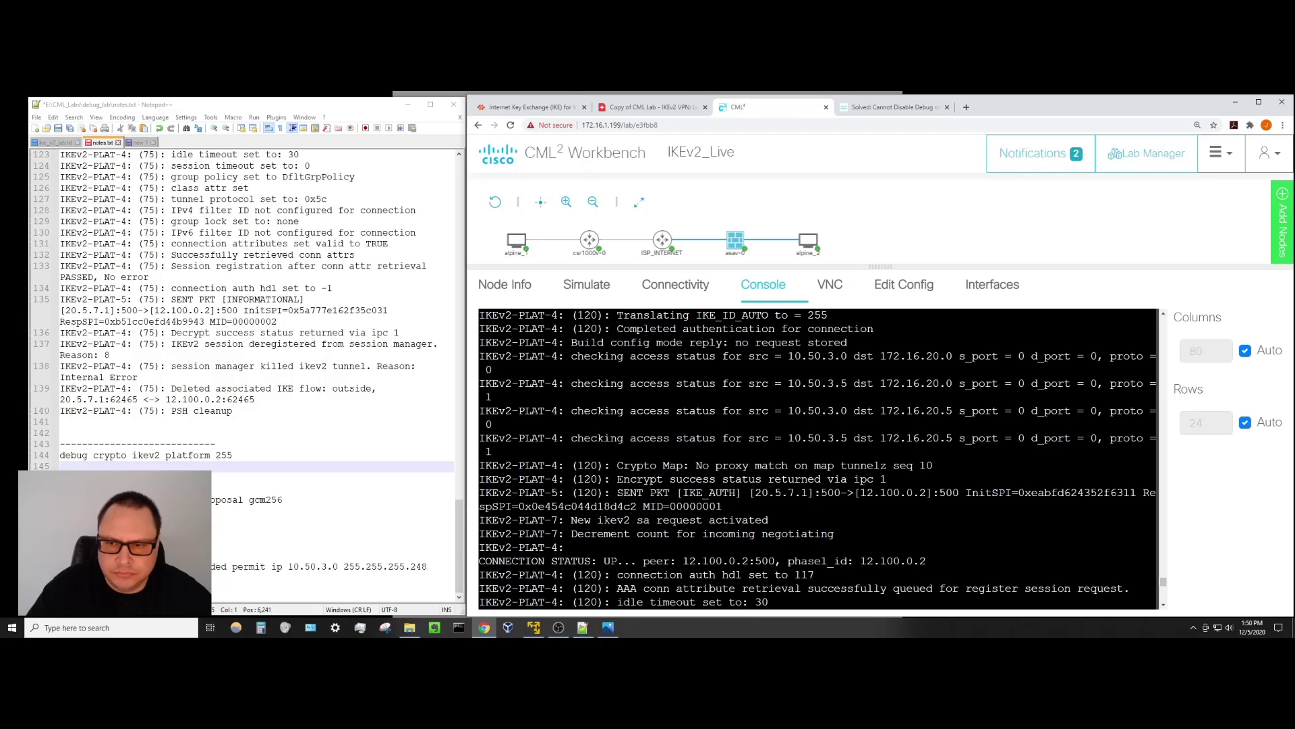
Select and copy the ASA debug output from the first "IKEv2 Recv RAW packet dump" through the final ciscoasa prompt.
scroll(818, 458, up, 2)
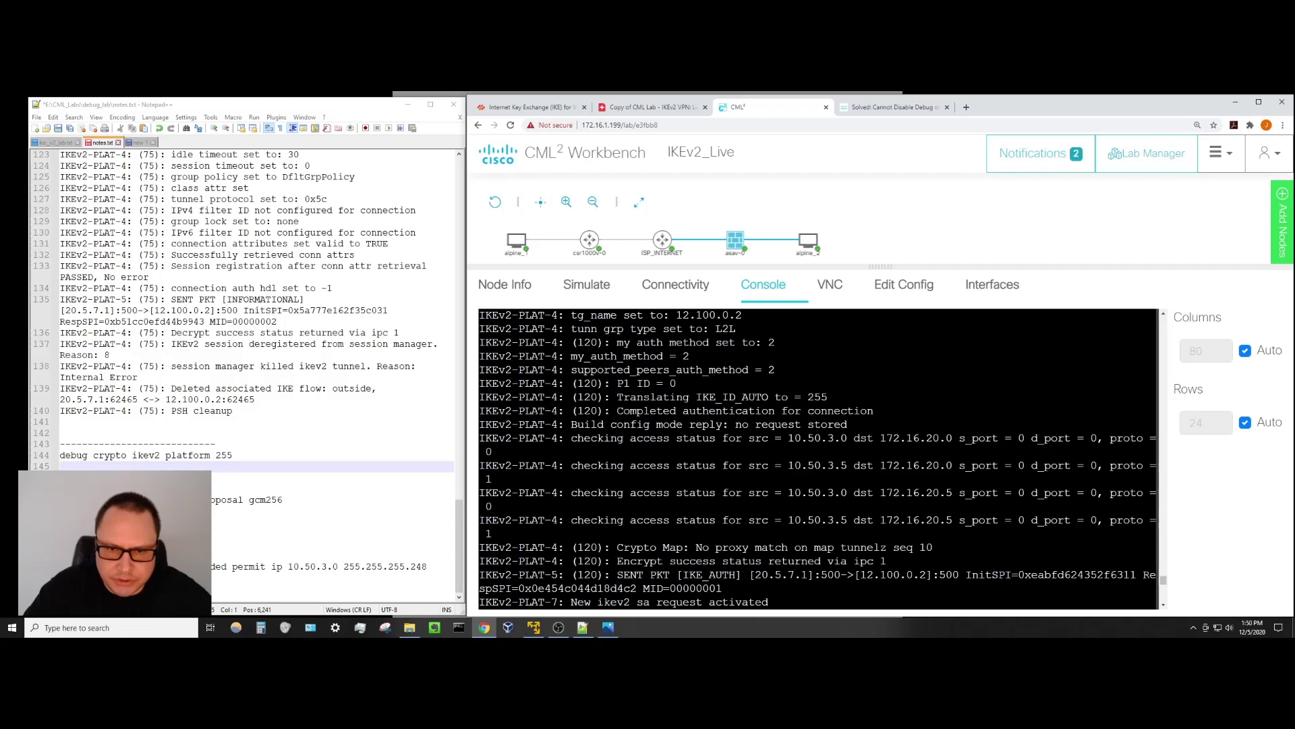
scroll(818, 458, down, 4)
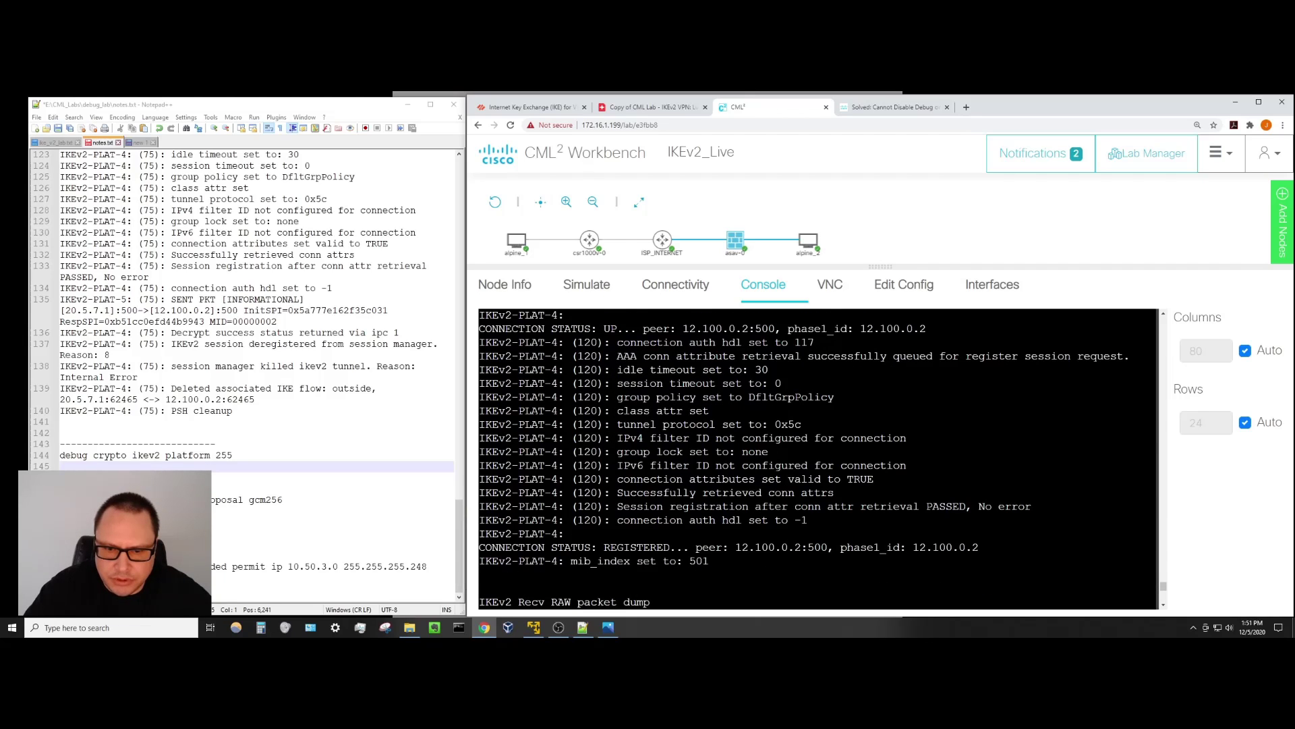
scroll(818, 459, up, 20)
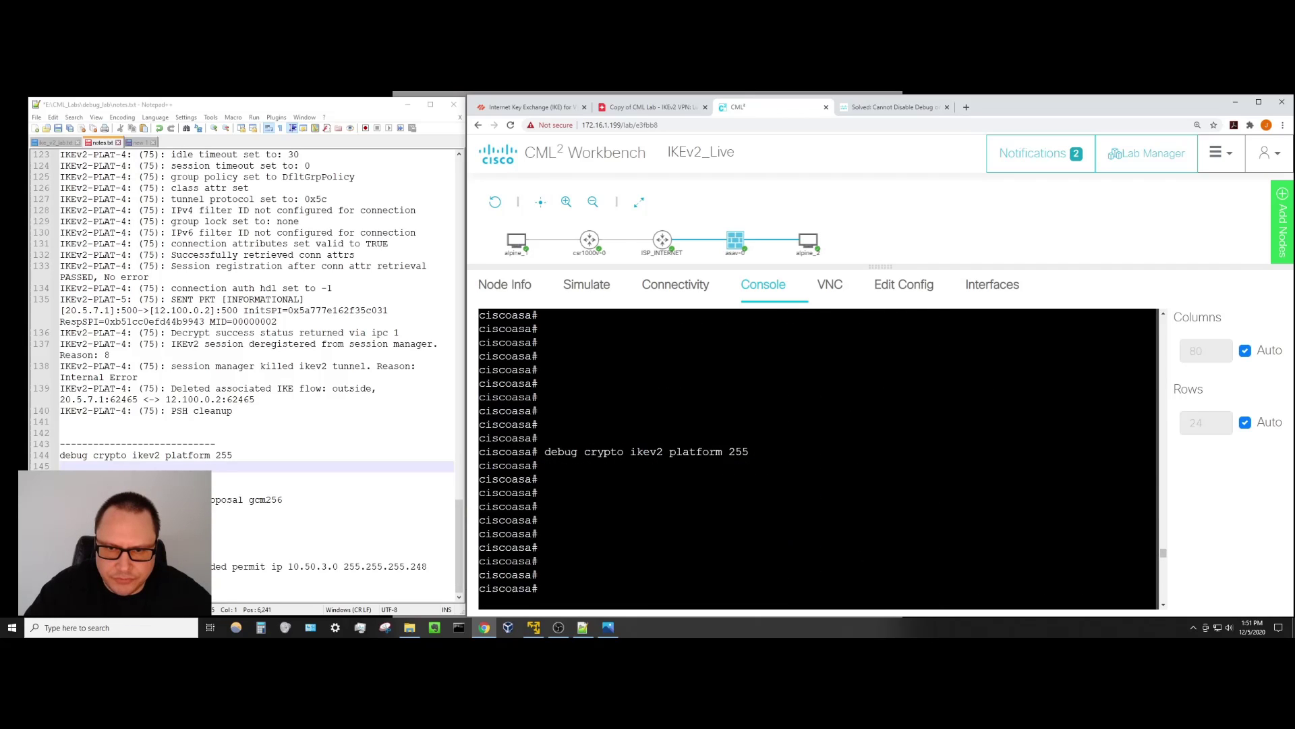
scroll(818, 459, down, 5)
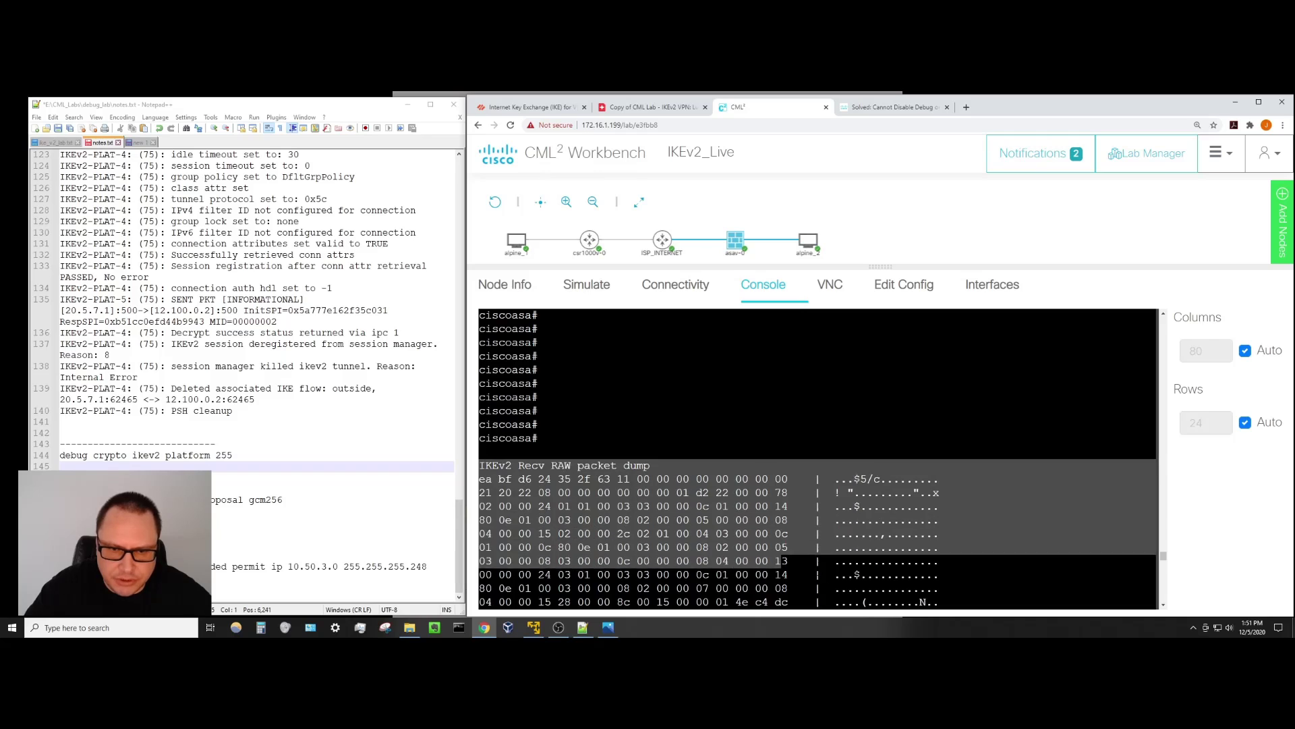
text(no debug all)
key(Return)
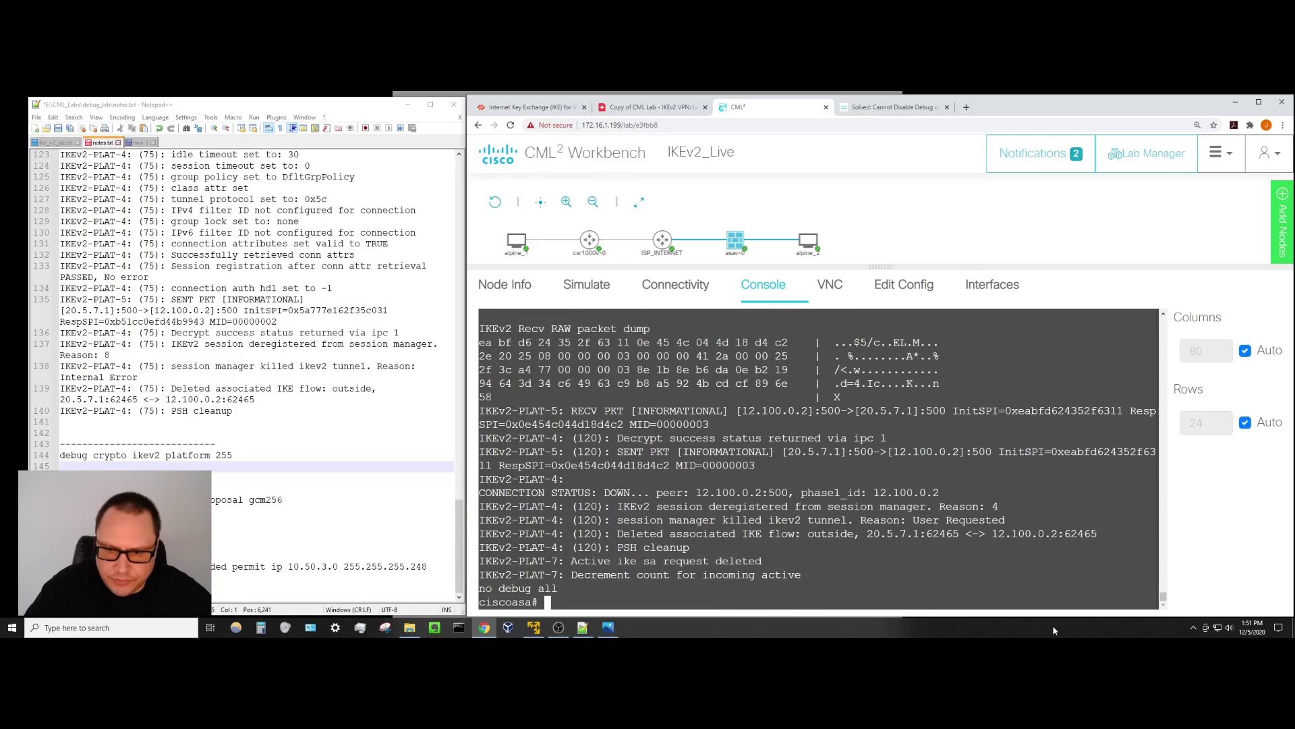
right_click(923, 446)
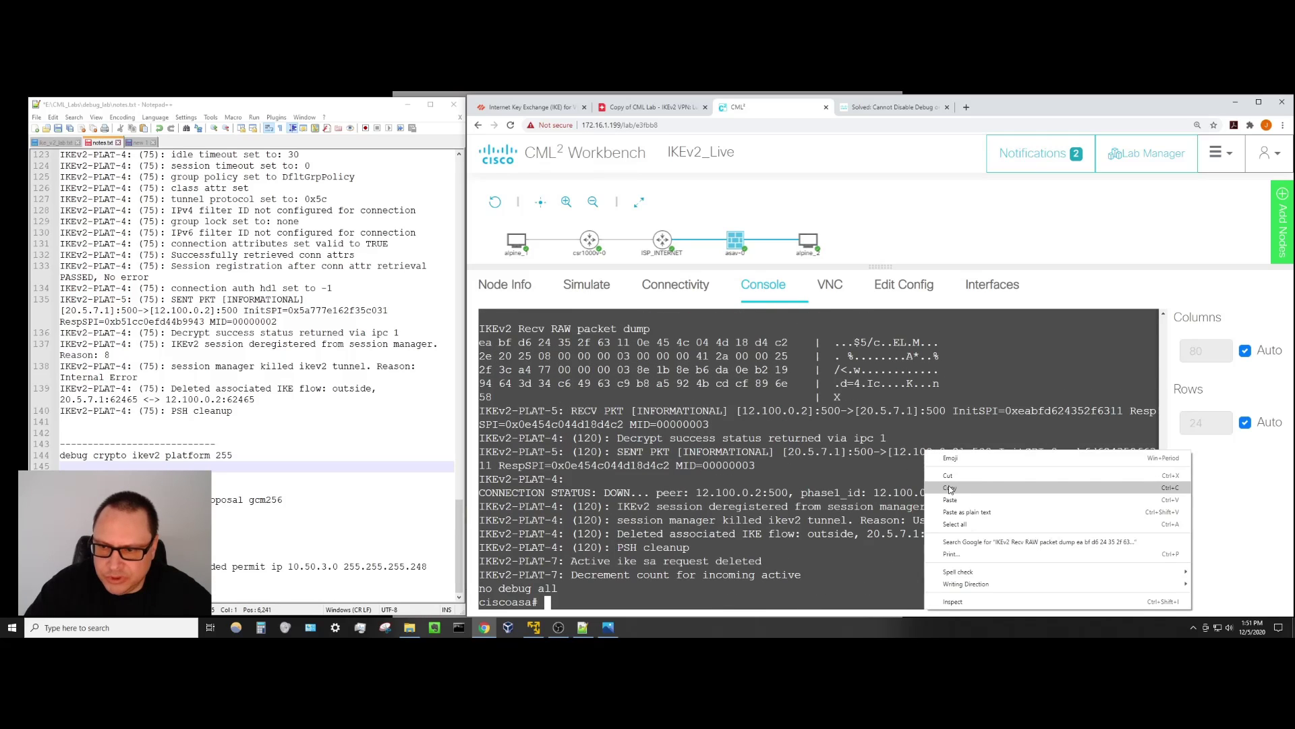
key(Escape)
Replace the entire contents of the "new 1" document in Notepad++ with the copied debug output.
click(137, 143)
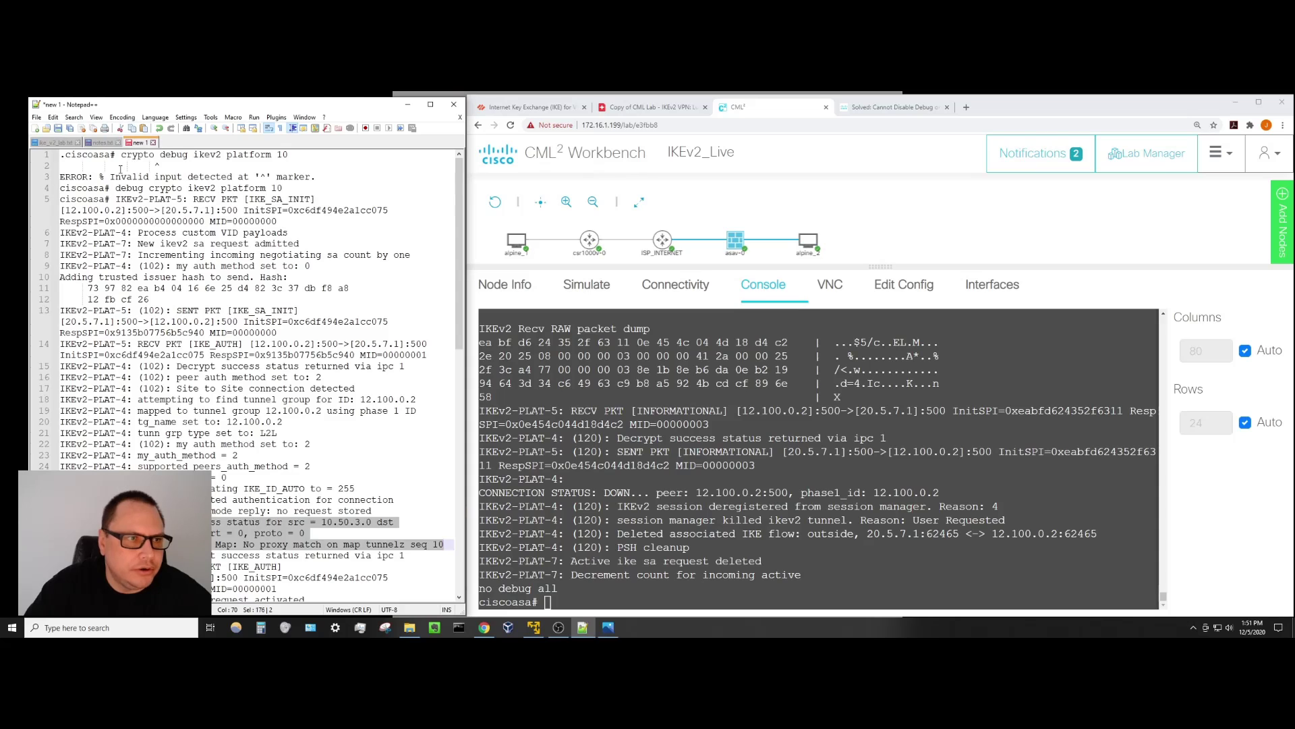
click(120, 166)
key(ctrl+a)
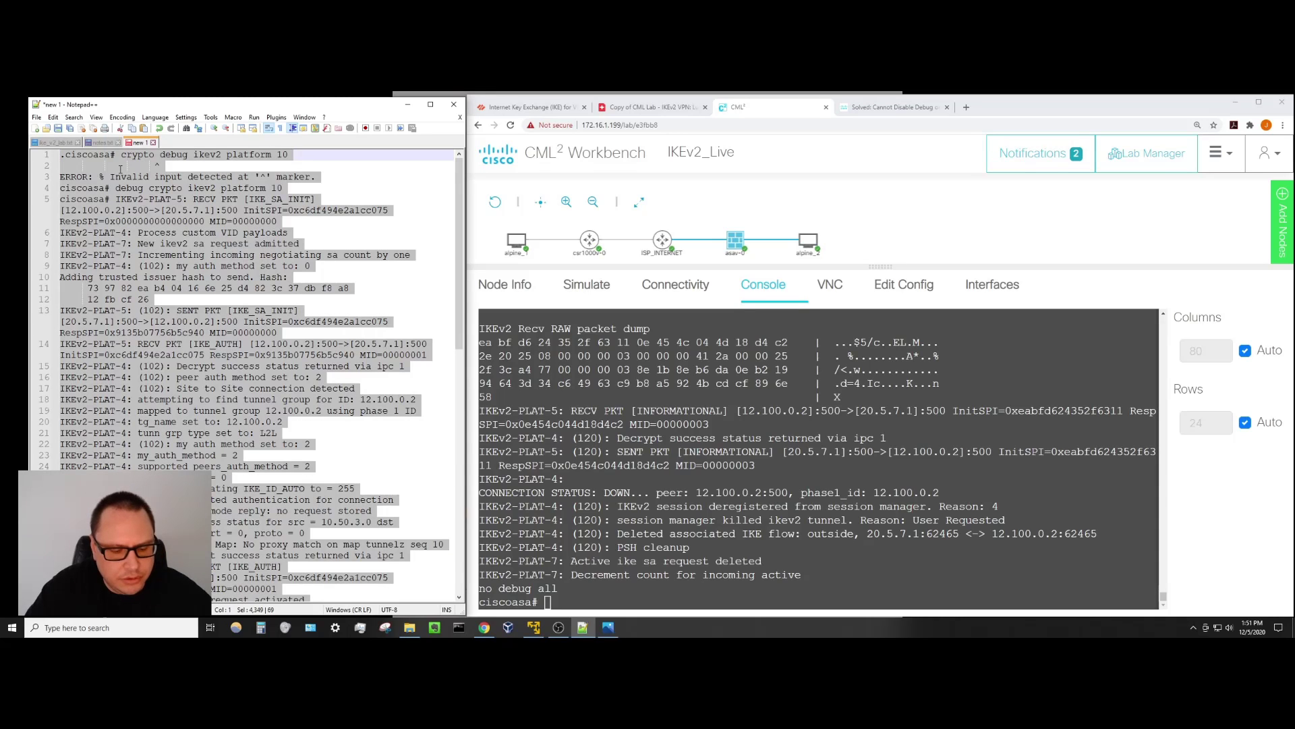
key(Delete)
key(ctrl+v)
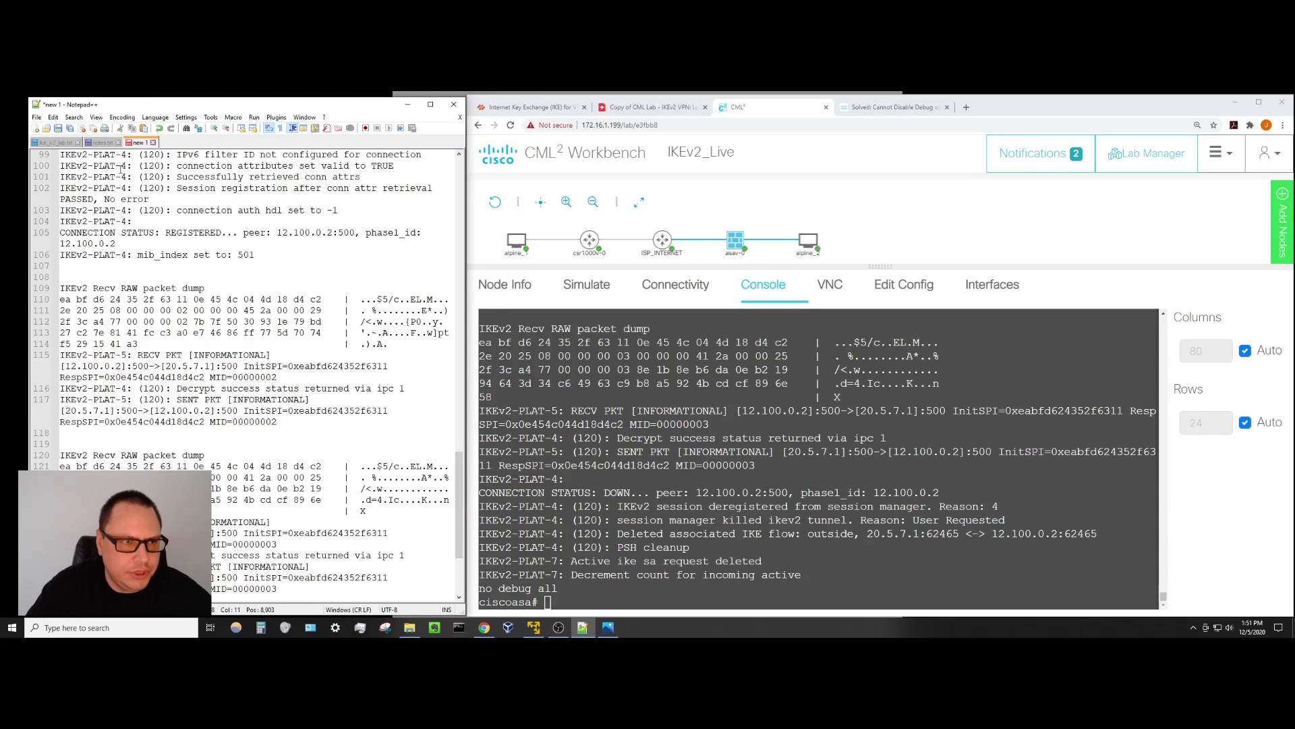
Widen and reposition the Notepad++ window, and review the pasted debug output from its beginning through the IKE_AUTH exchange.
drag(465, 284, 767, 289)
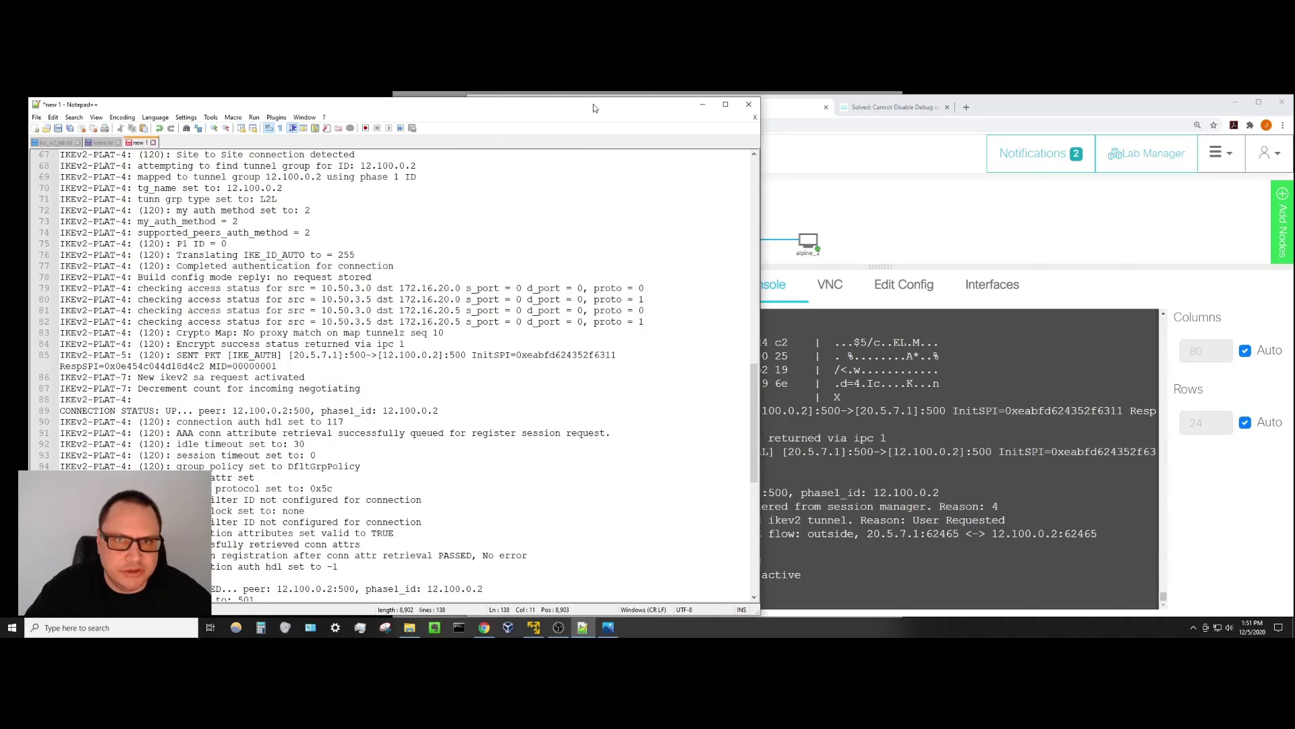
drag(593, 104, 951, 108)
scroll(903, 257, up, 20)
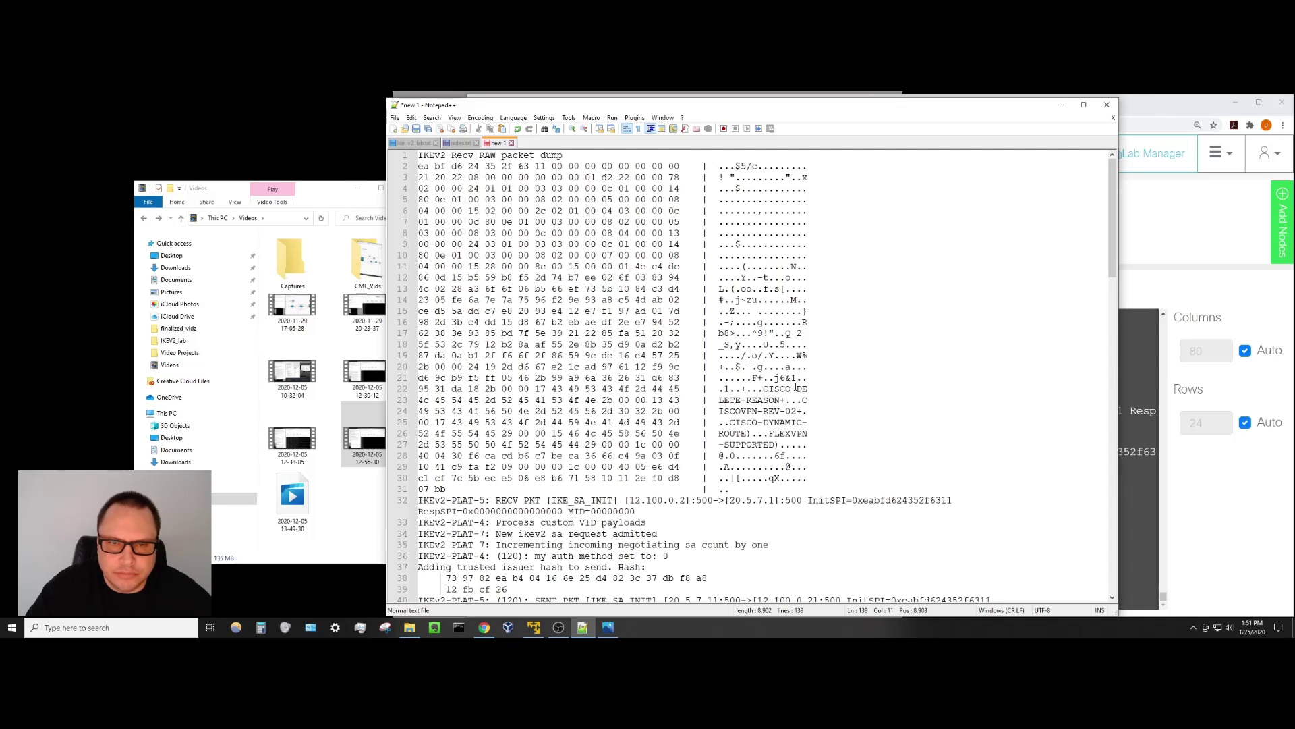
scroll(795, 386, down, 3)
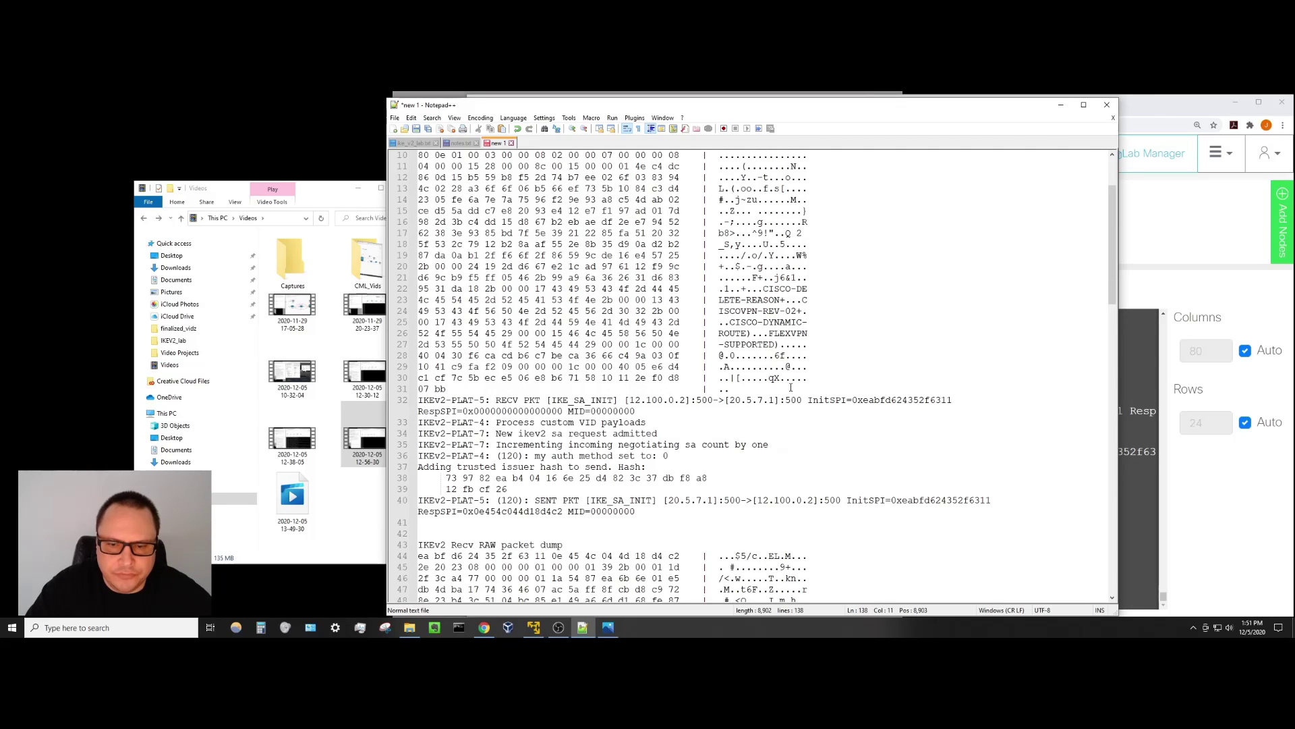
scroll(790, 386, down, 15)
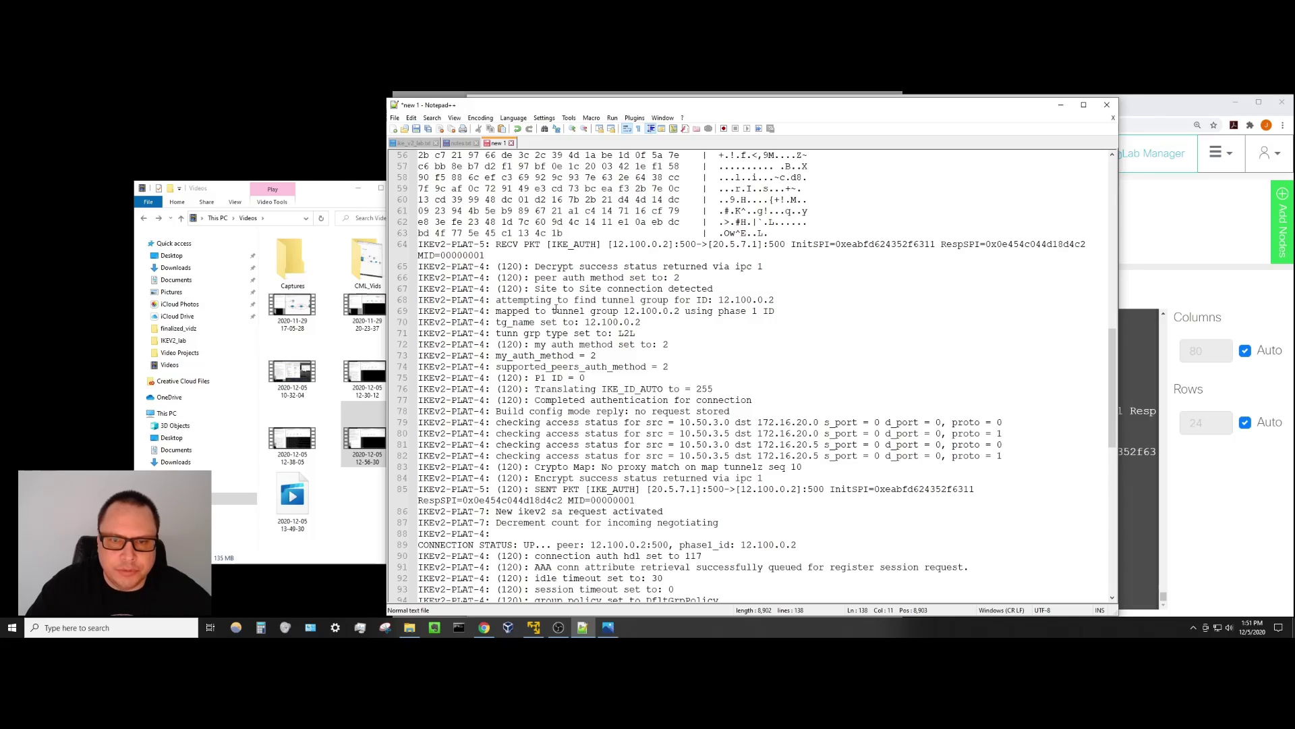
Examine the "checking access status" entries on lines 79 to 82, focusing on their source and destination addresses.
scroll(561, 328, down, 1)
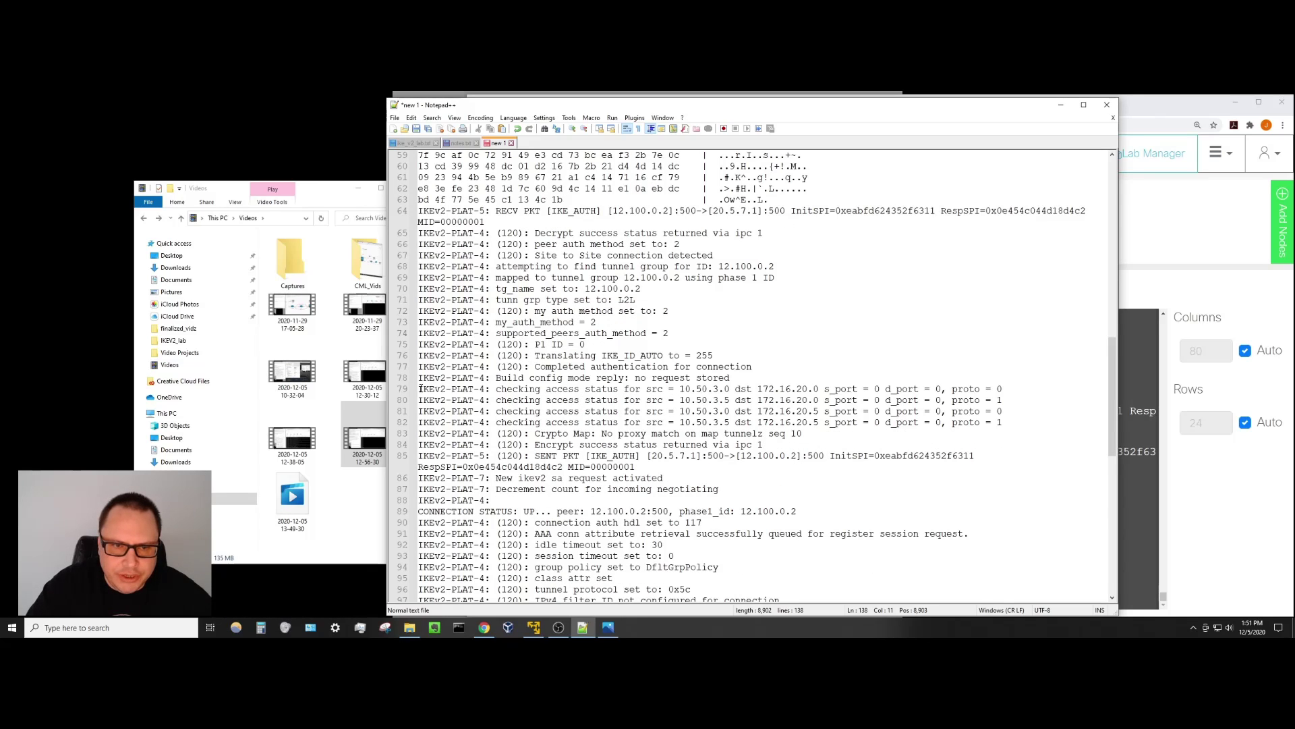
drag(420, 389, 1012, 420)
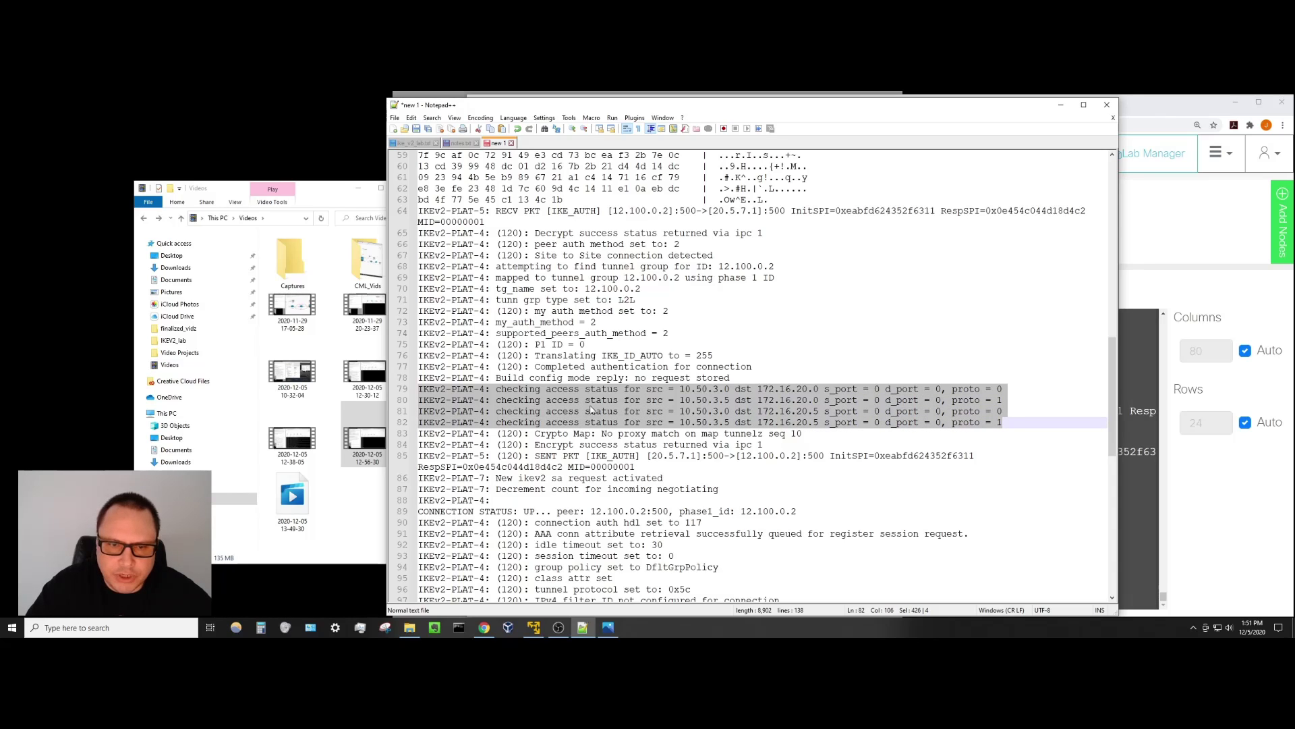
click(564, 394)
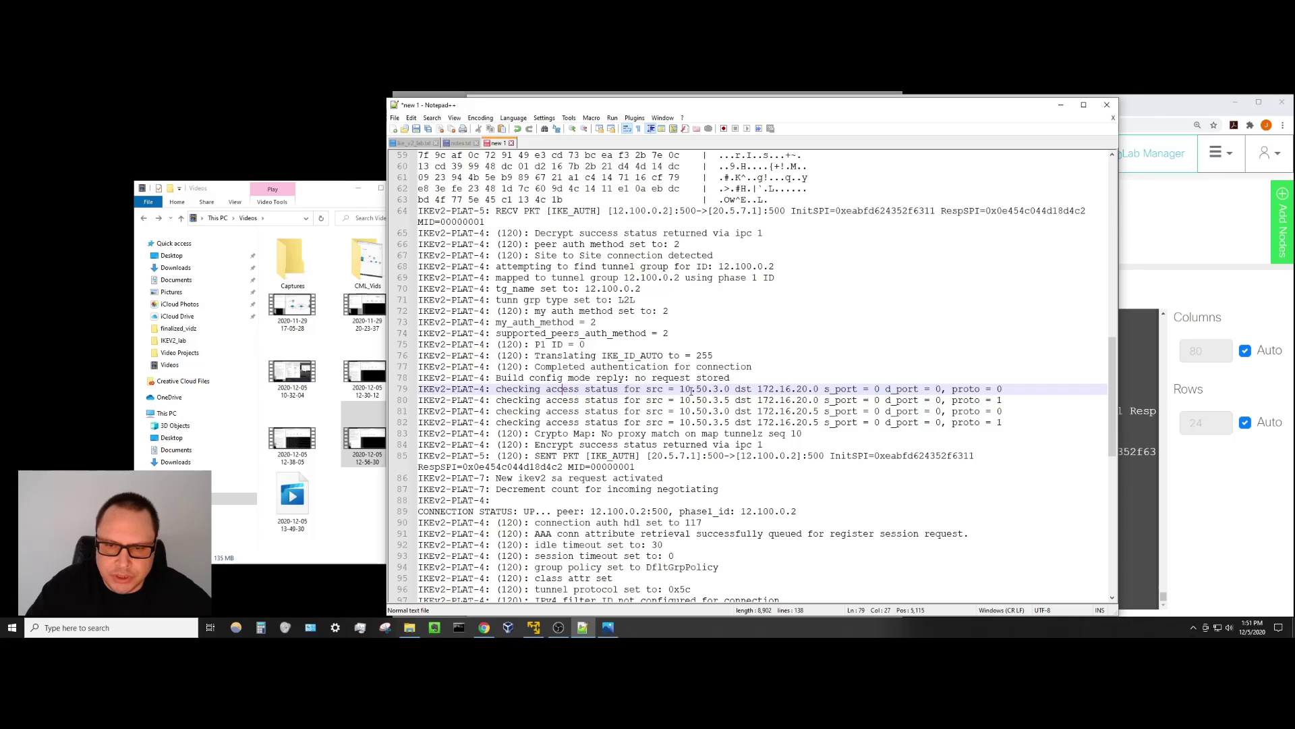
Examine the source address 10.50.3.0 on line 79 and compare it with the traffic selectors through line 82.
drag(679, 389, 730, 389)
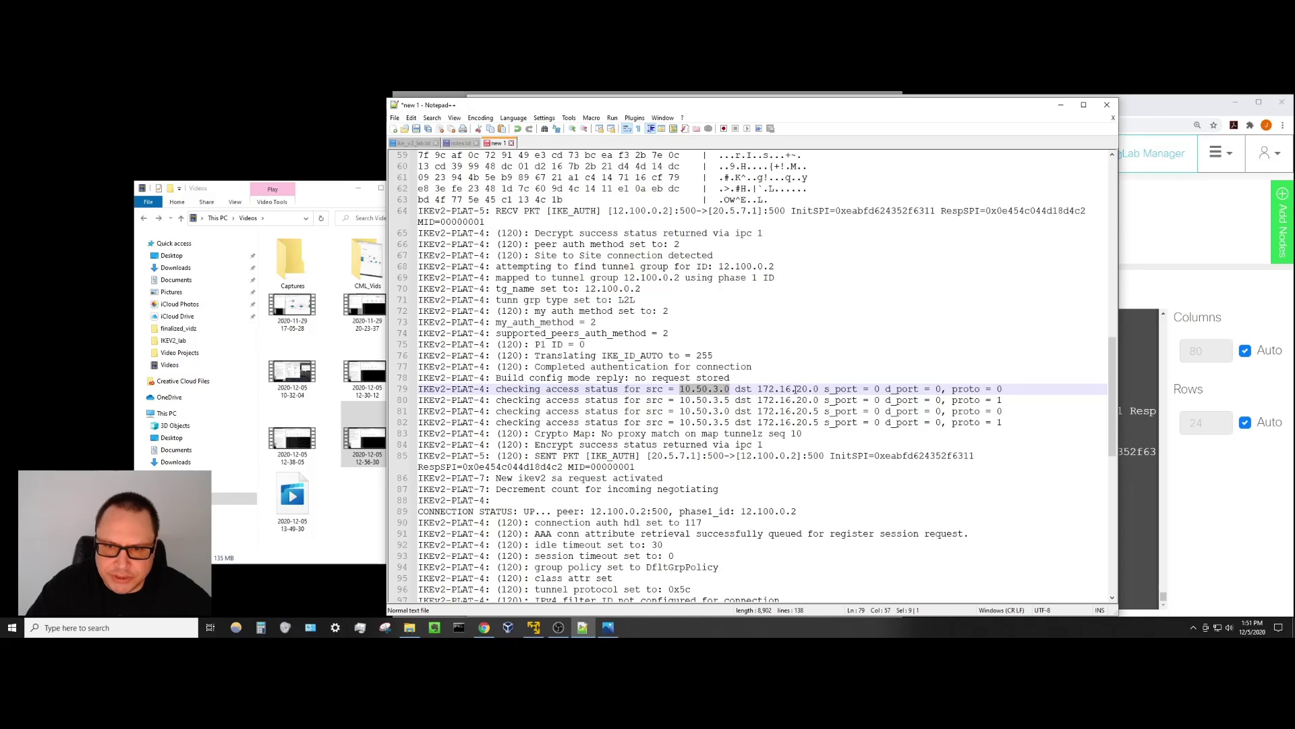
click(680, 400)
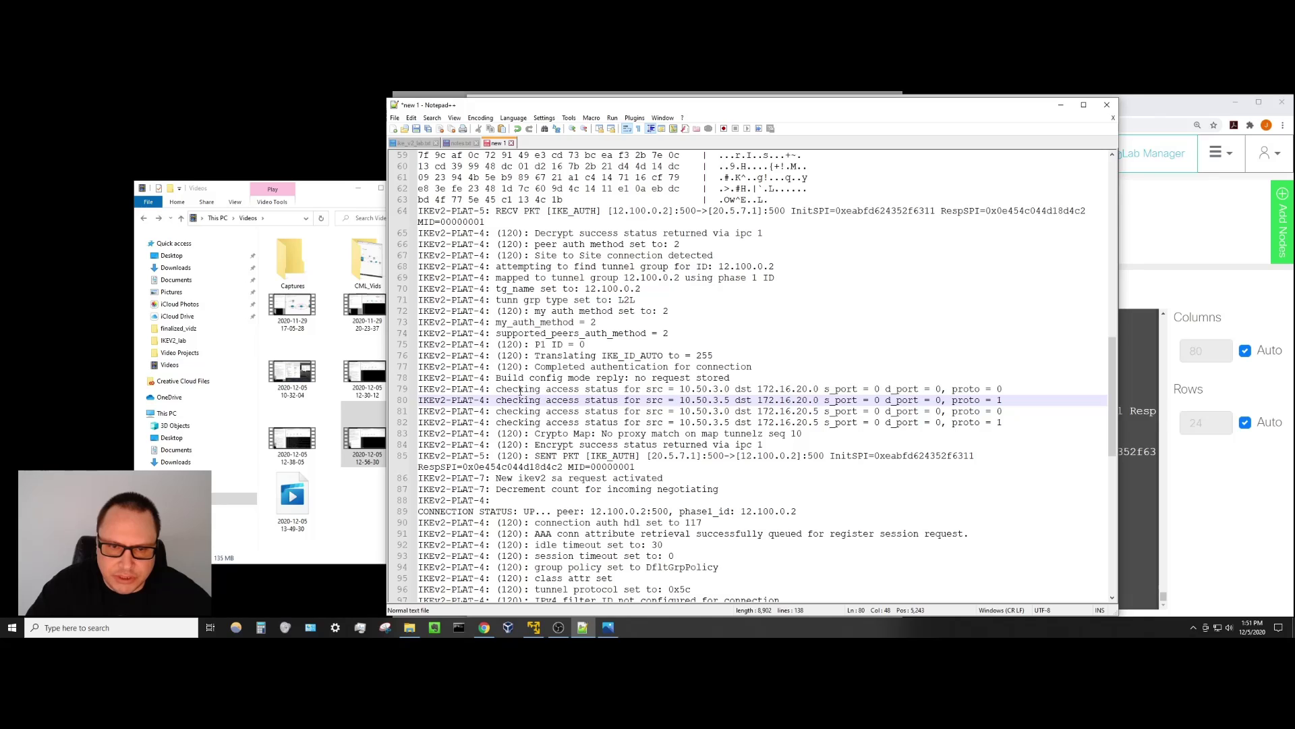
drag(421, 390, 909, 420)
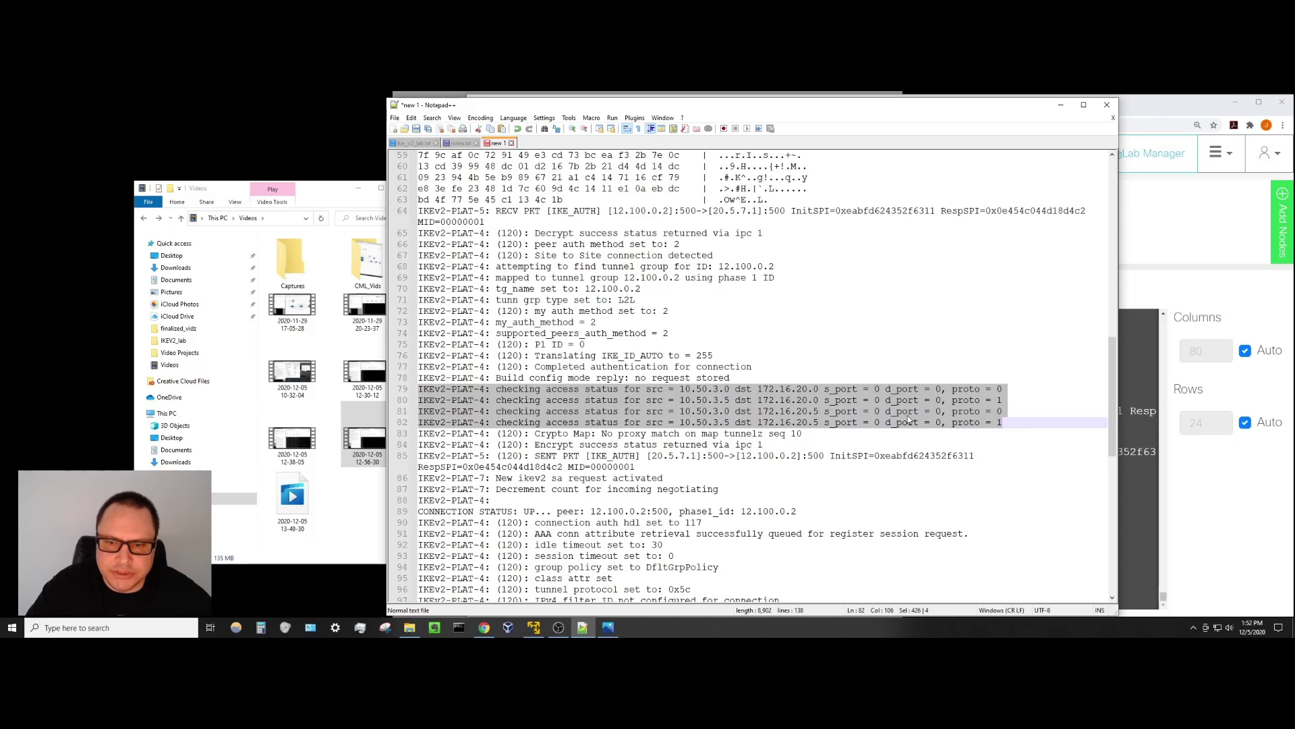
click(795, 401)
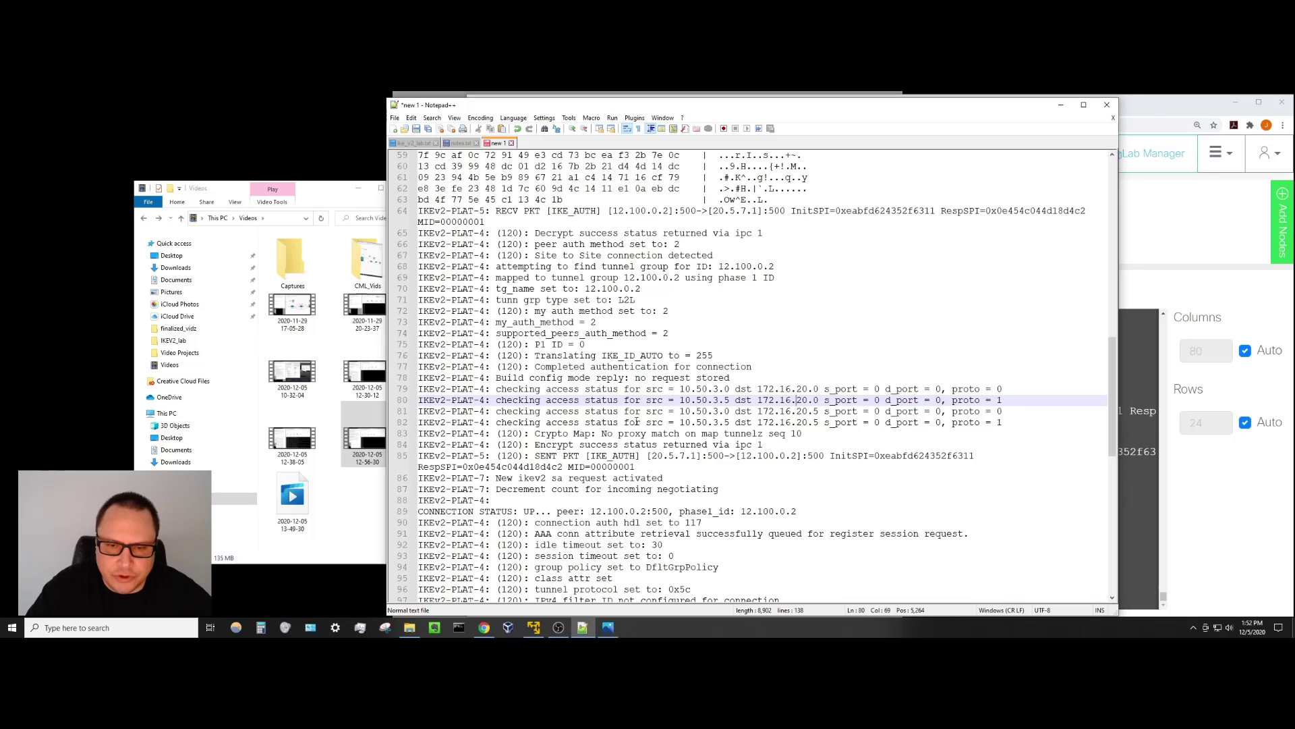
Examine the crypto map message on line 83 together with the access status checks on lines 79 to 82.
drag(421, 434, 805, 434)
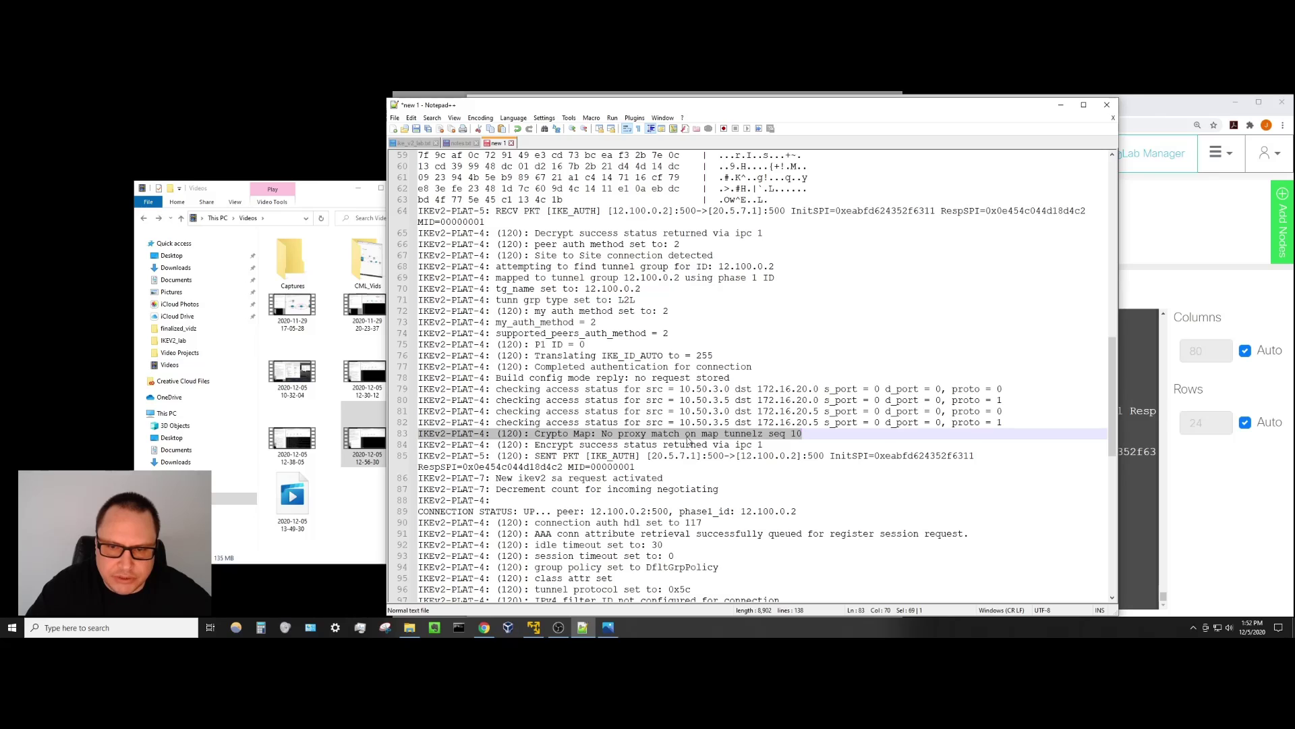
click(740, 444)
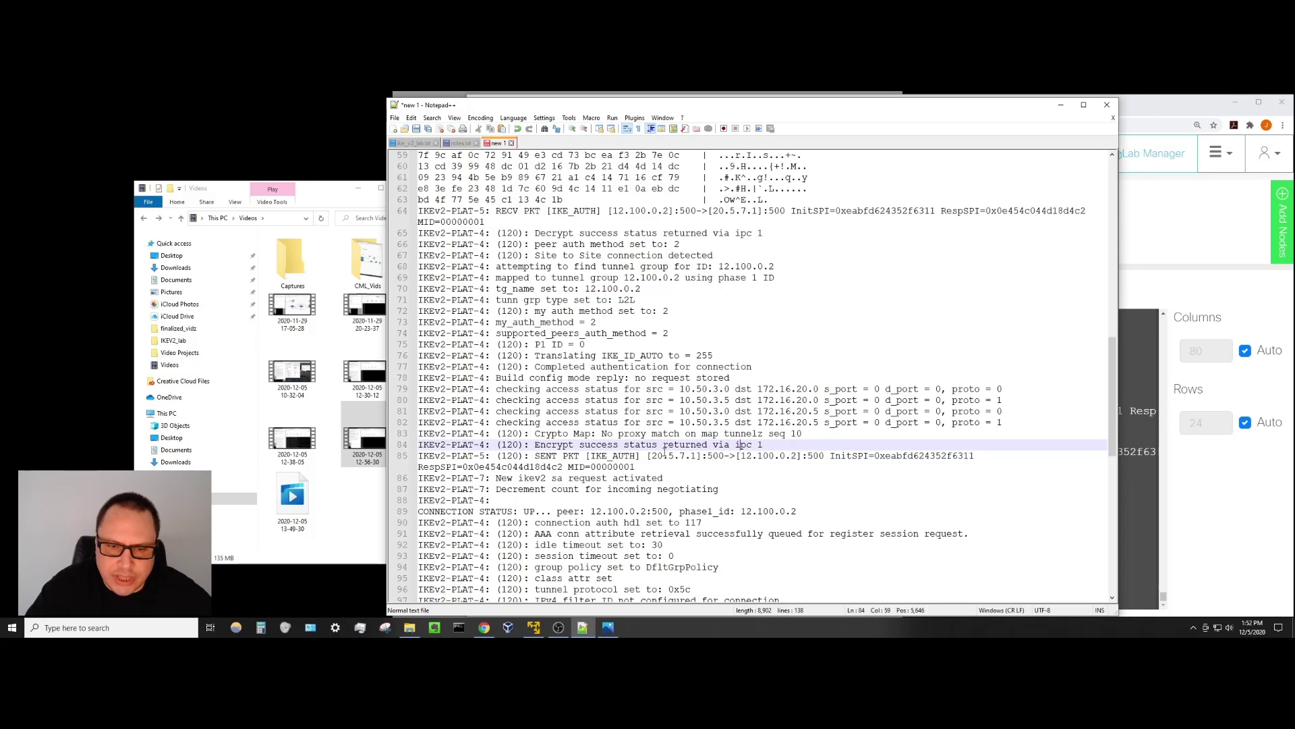
drag(803, 435, 421, 391)
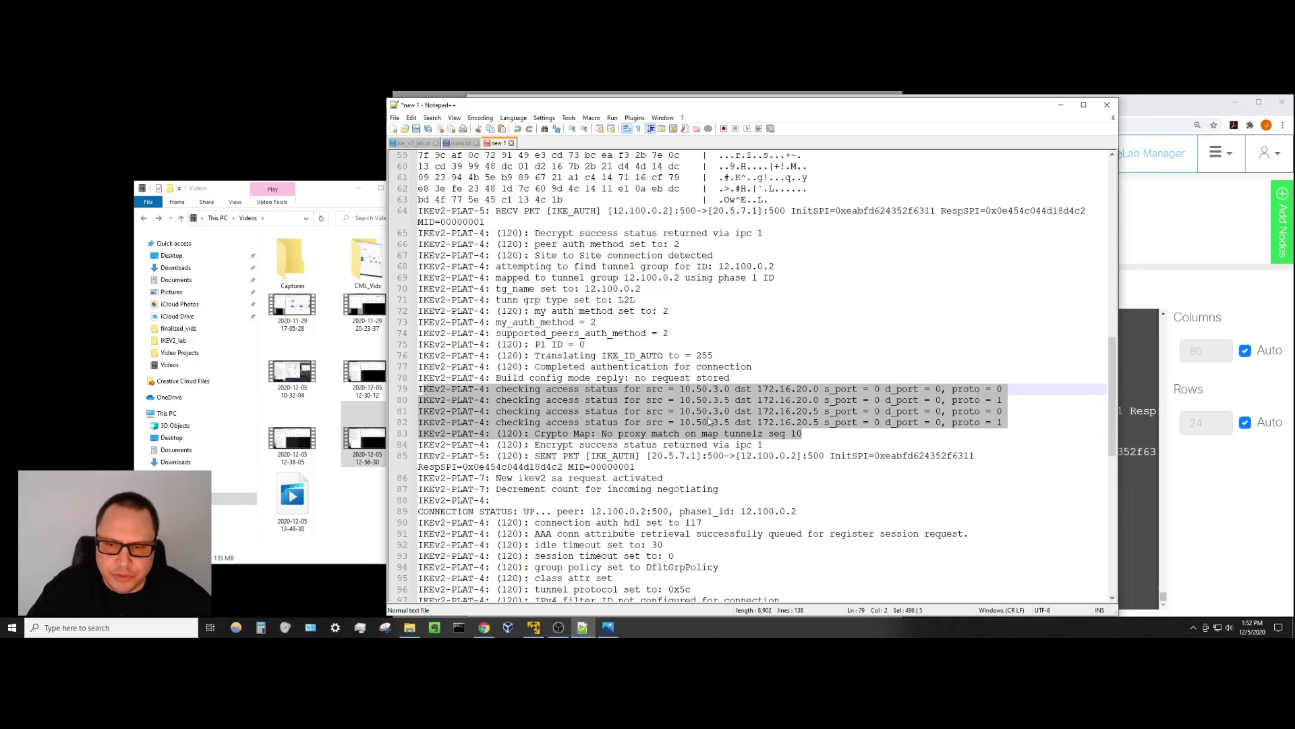
click(814, 411)
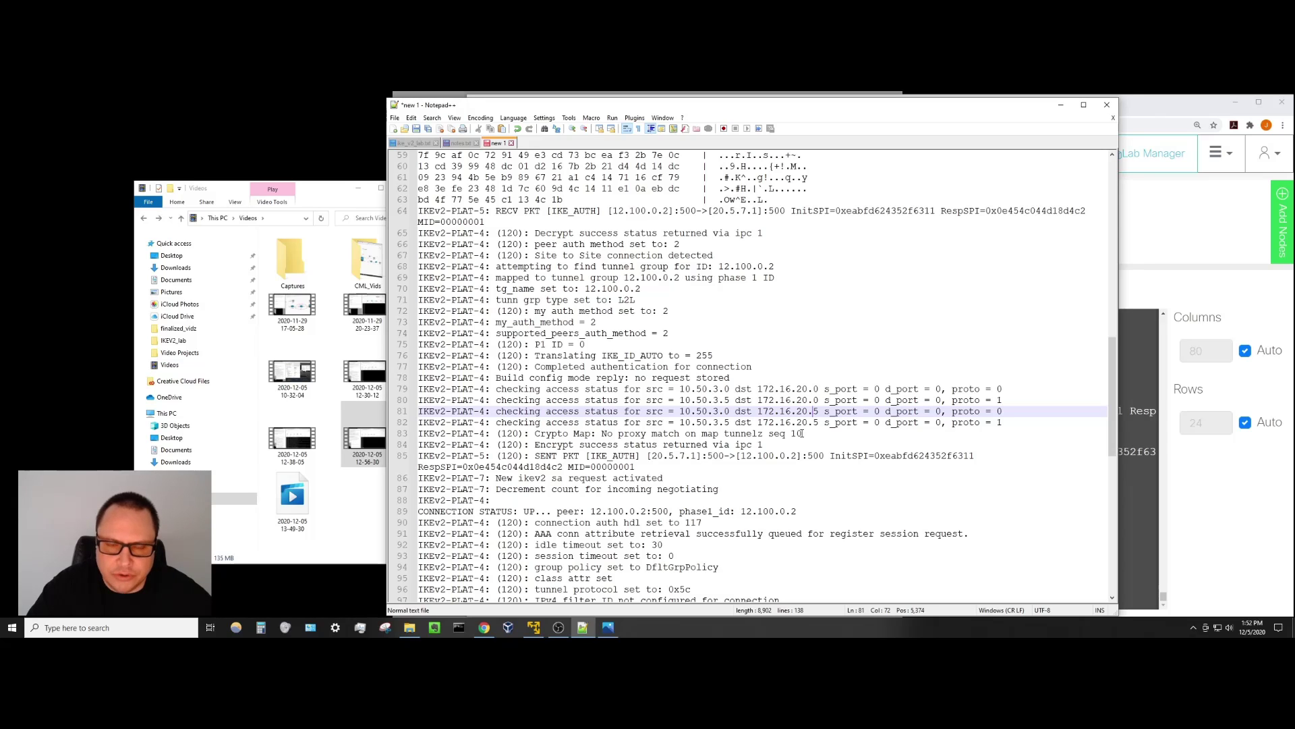
drag(801, 433, 419, 390)
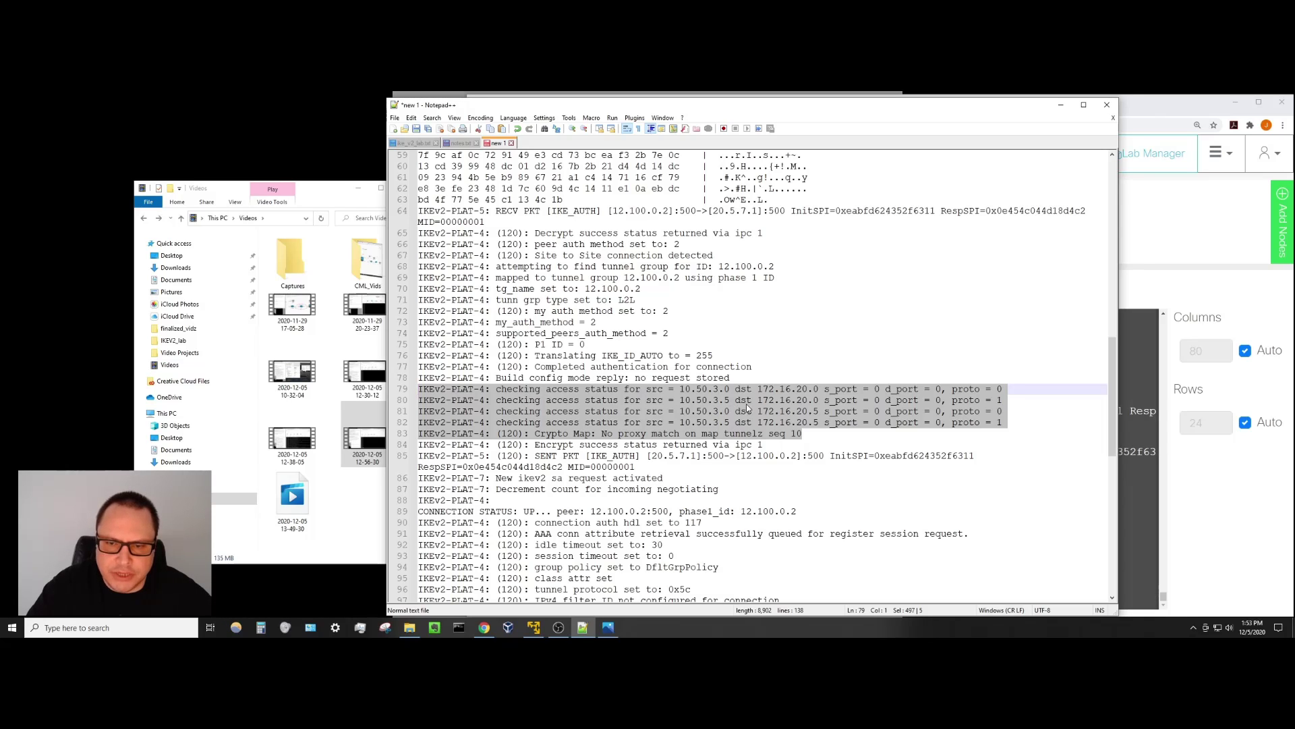
drag(803, 433, 418, 390)
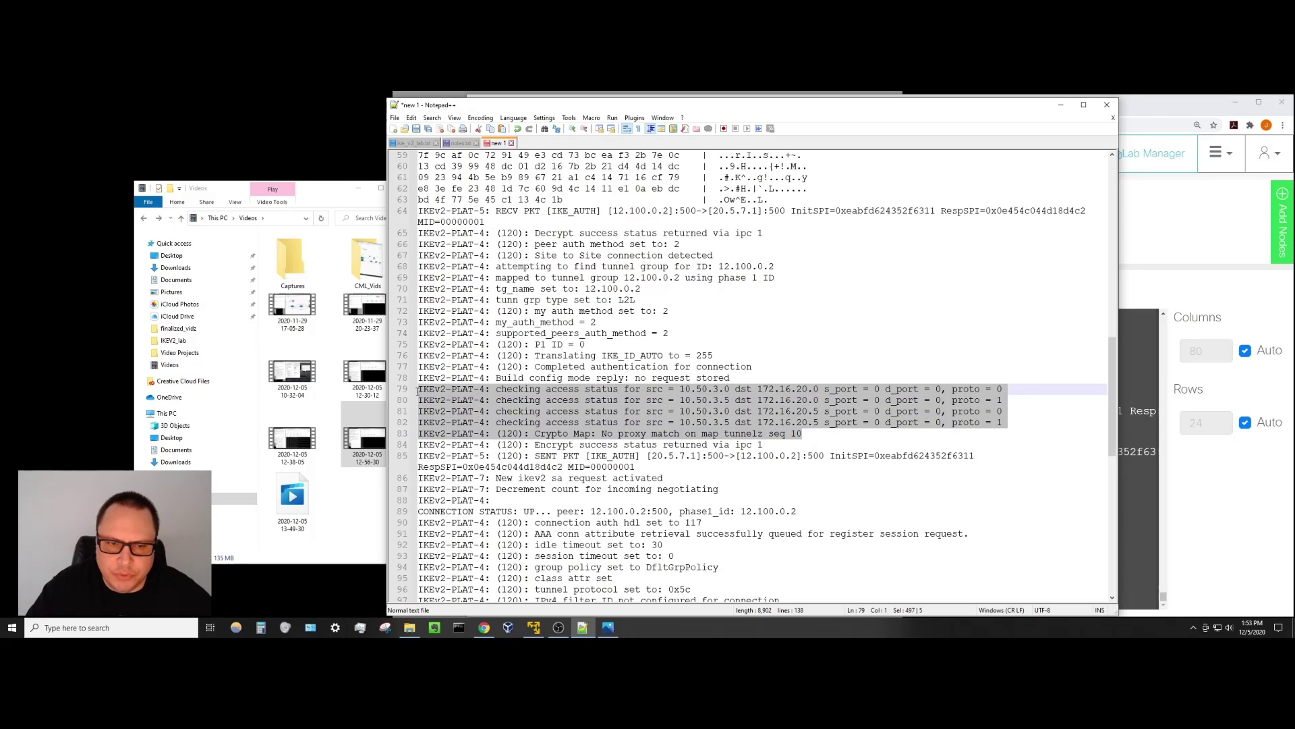
Recheck the line 83 crypto map message against the preceding address checks, and minimize Notepad++ to return to the ASA console.
click(568, 411)
drag(812, 433, 418, 433)
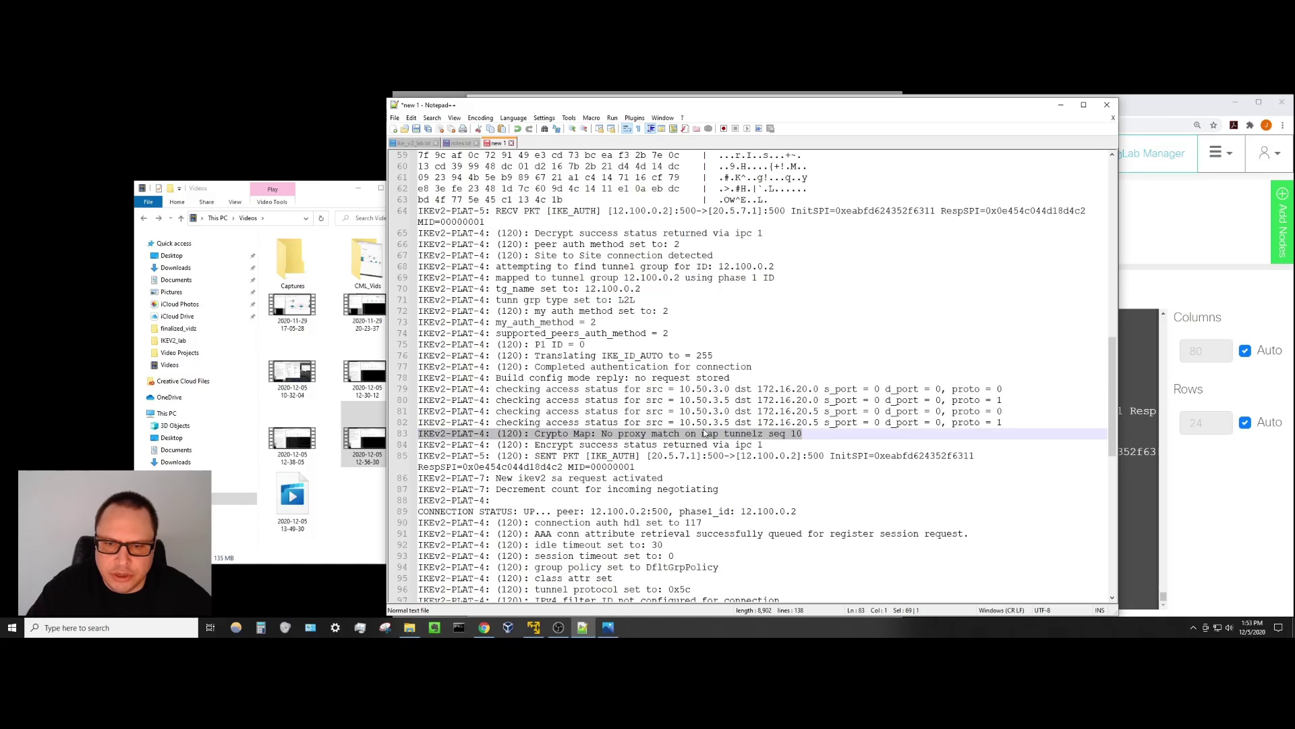
click(719, 435)
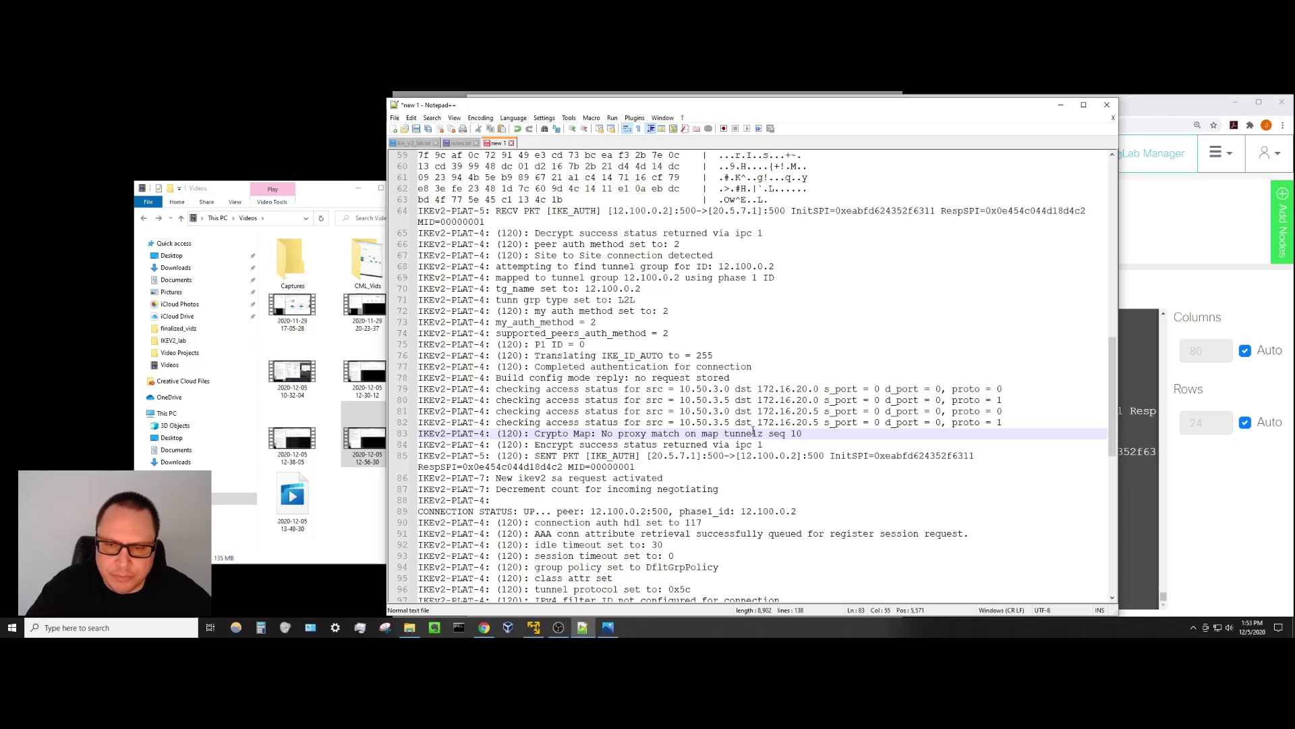
drag(618, 390, 793, 412)
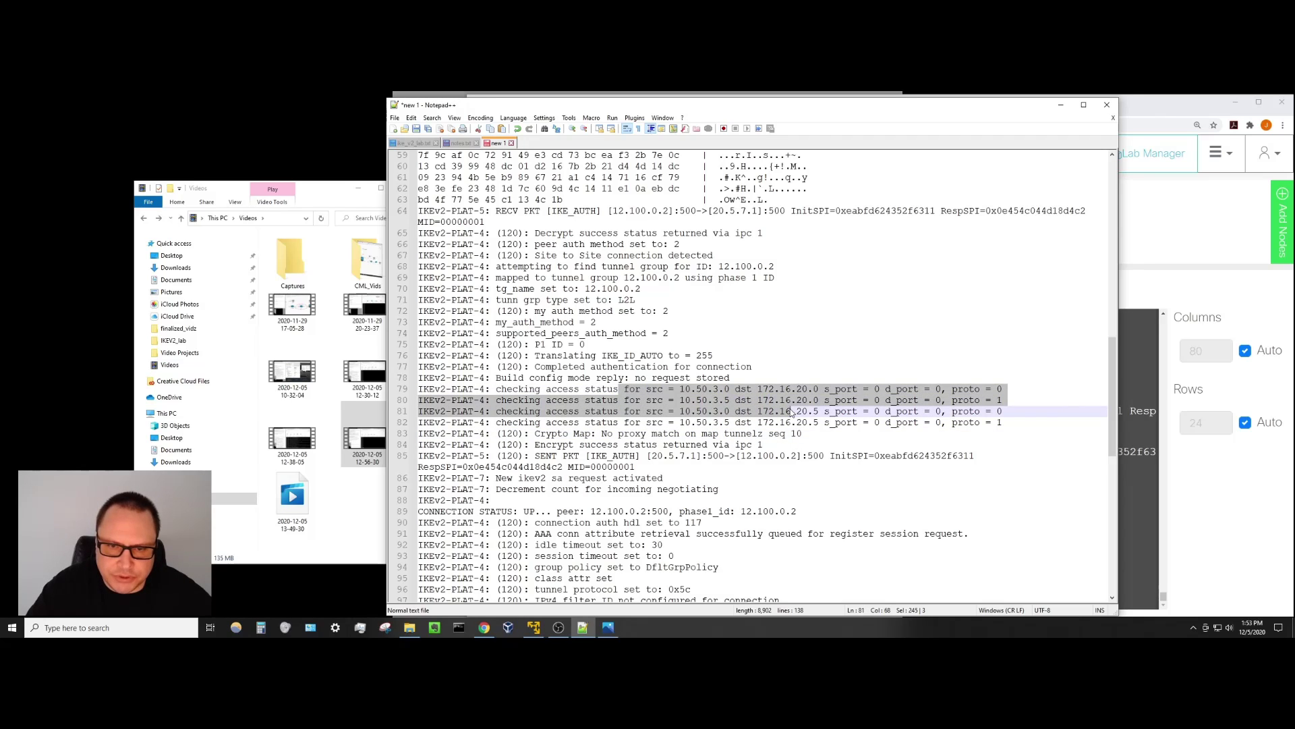
click(773, 412)
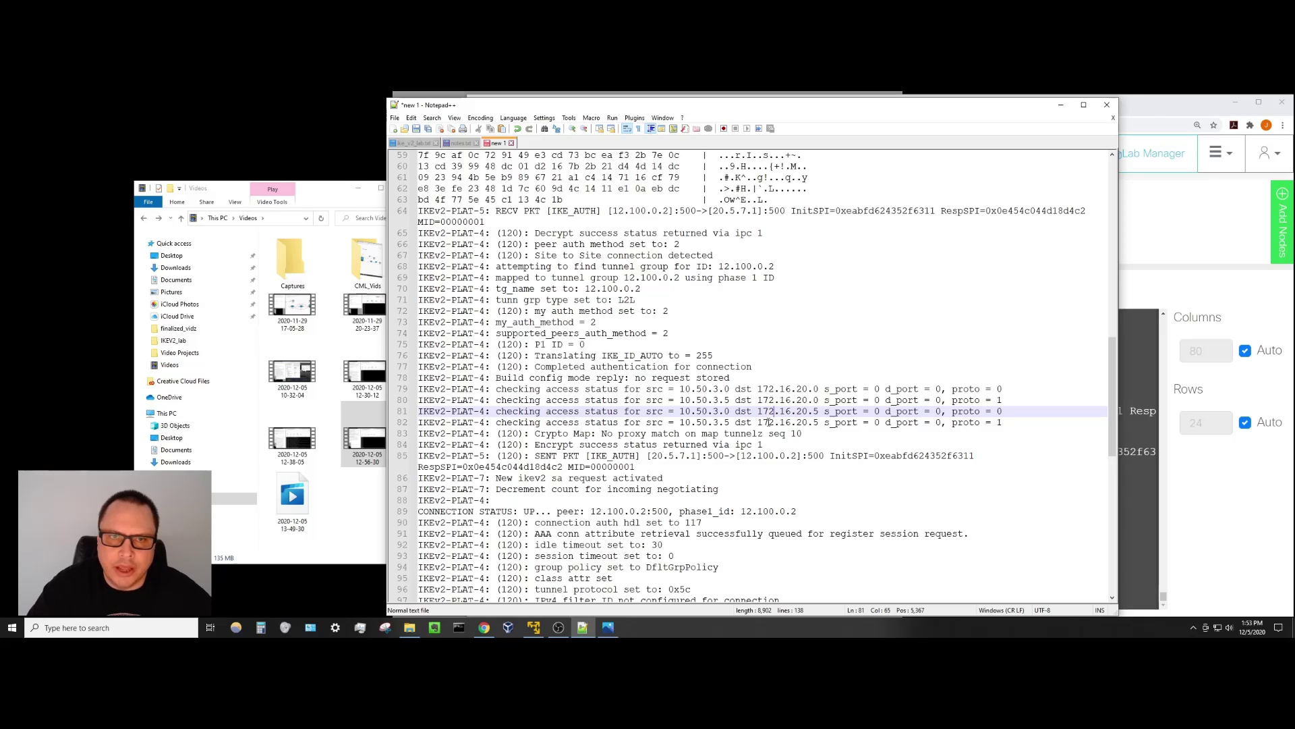
click(1060, 108)
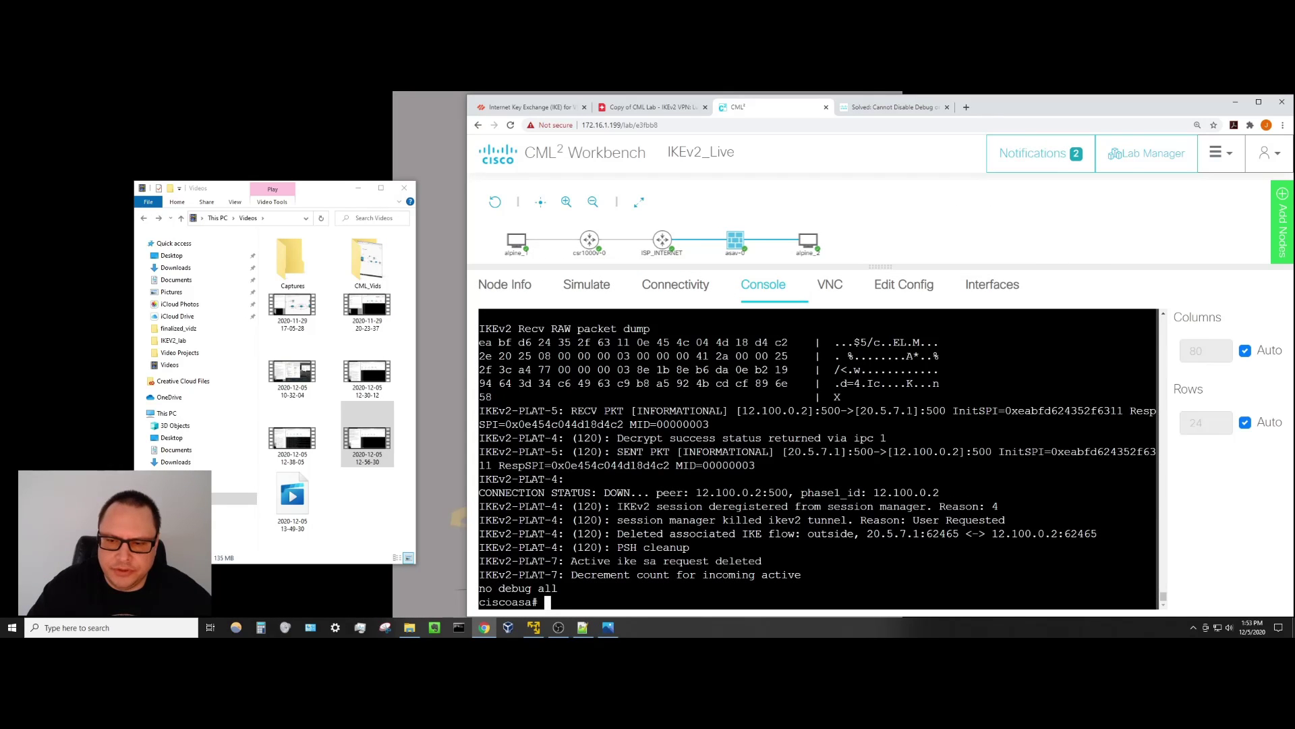